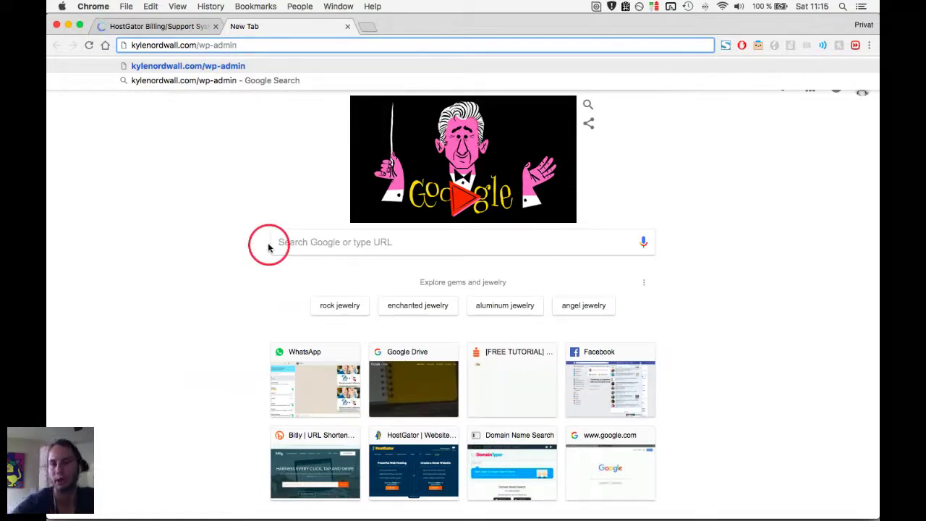
Try kylenordwall.com/wp-admin, close the errored tab, and open HostGator's WordPress Manager.
{"action": "key", "text": "Return"}
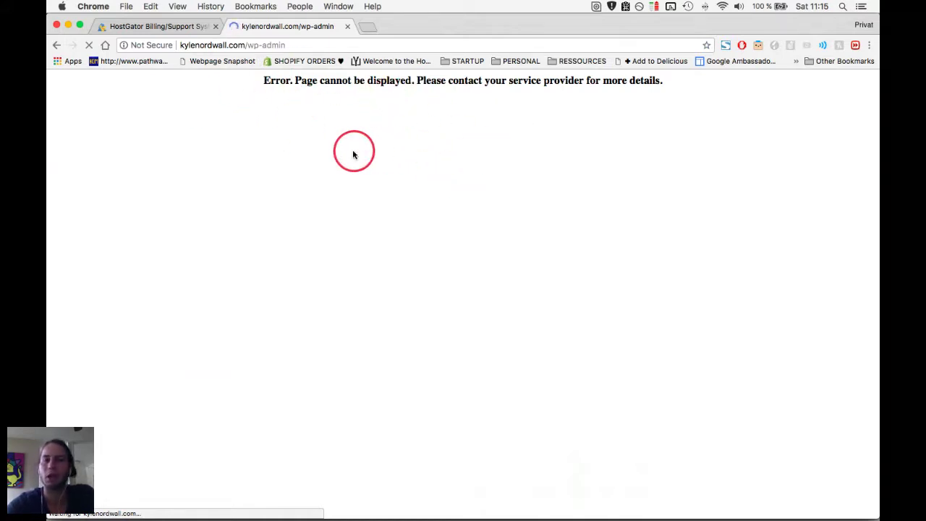
{"action": "key", "text": "super+w"}
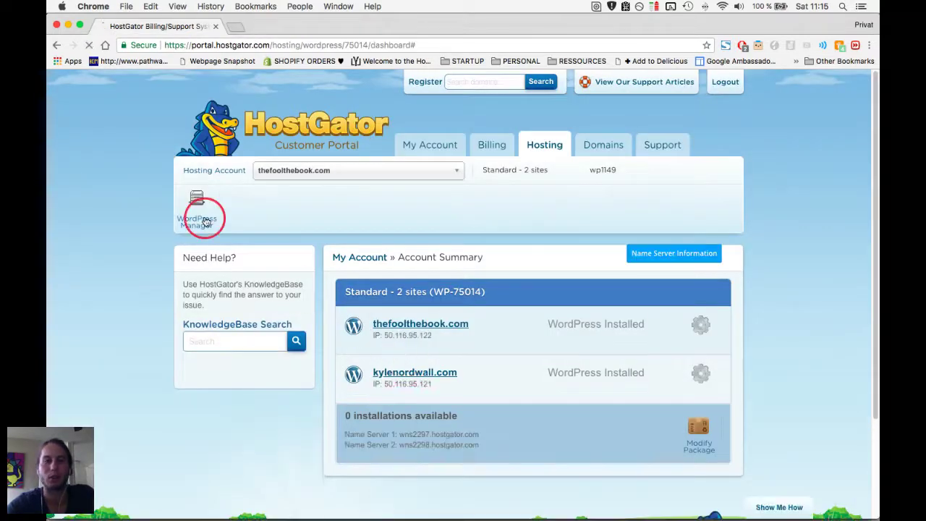
{"action": "left_click", "coordinate": [204, 219]}
{"action": "left_click", "coordinate": [406, 375]}
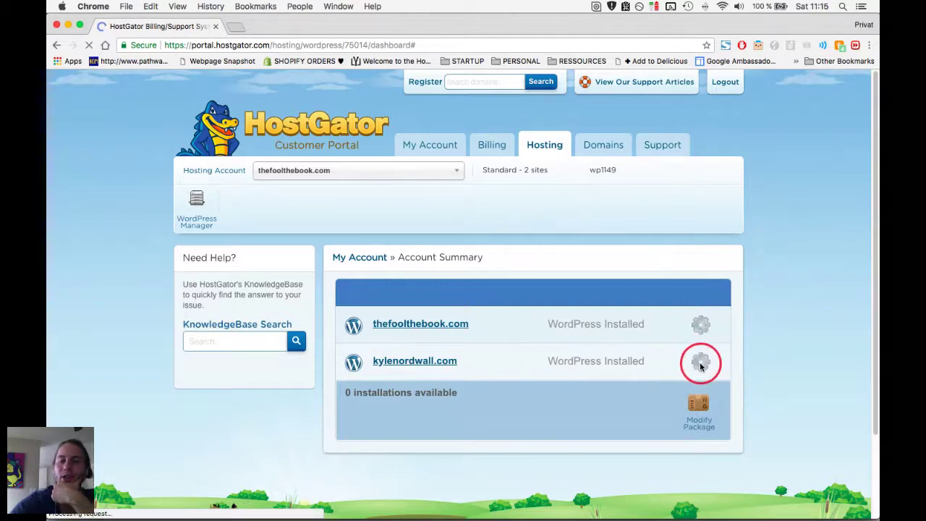
Open the kylenordwall.com gear options and choose Manage WordPress.
{"action": "left_click", "coordinate": [701, 364]}
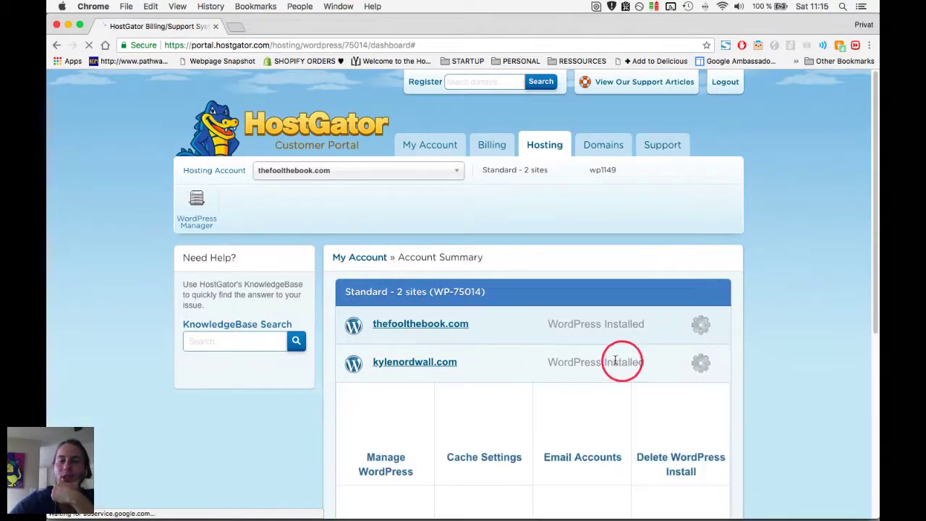
{"action": "scroll", "coordinate": [584, 357], "scroll_direction": "down", "scroll_amount": 4}
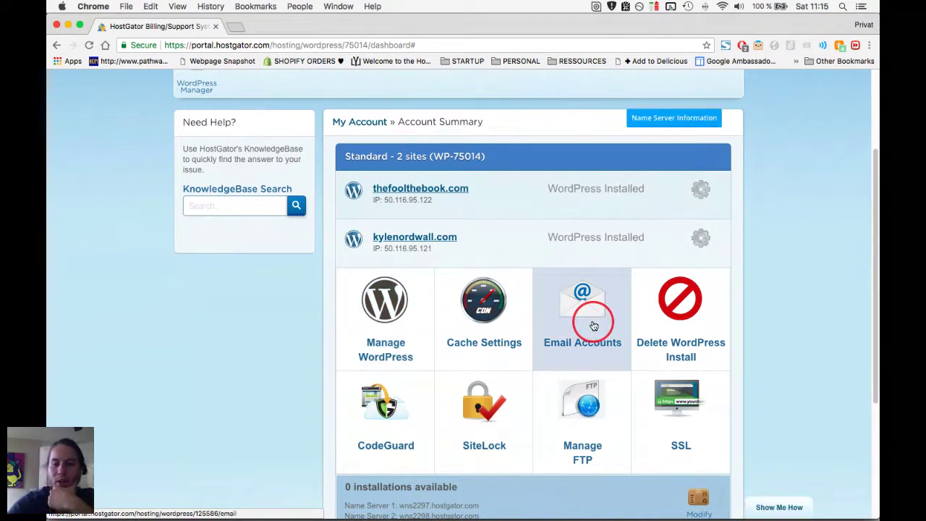
{"action": "scroll", "coordinate": [592, 326], "scroll_direction": "down", "scroll_amount": 1}
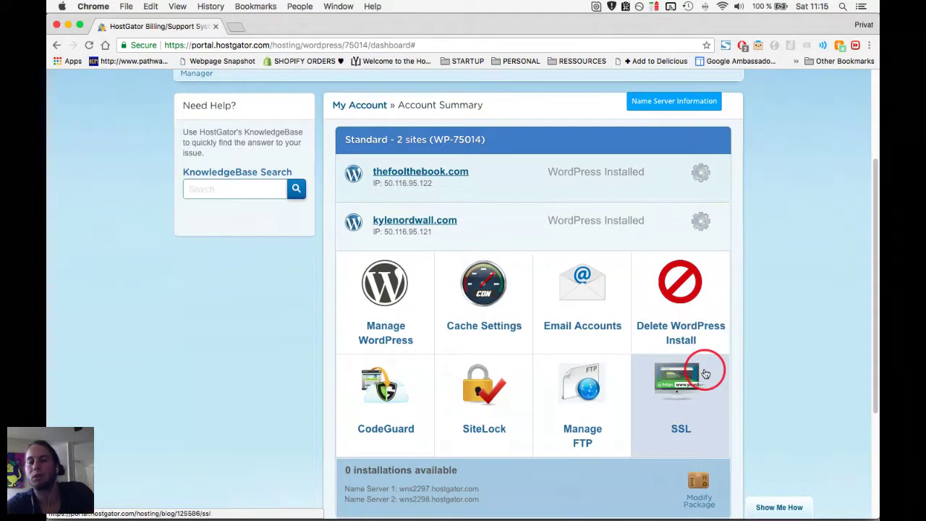
{"action": "scroll", "coordinate": [522, 355], "scroll_direction": "down", "scroll_amount": 2}
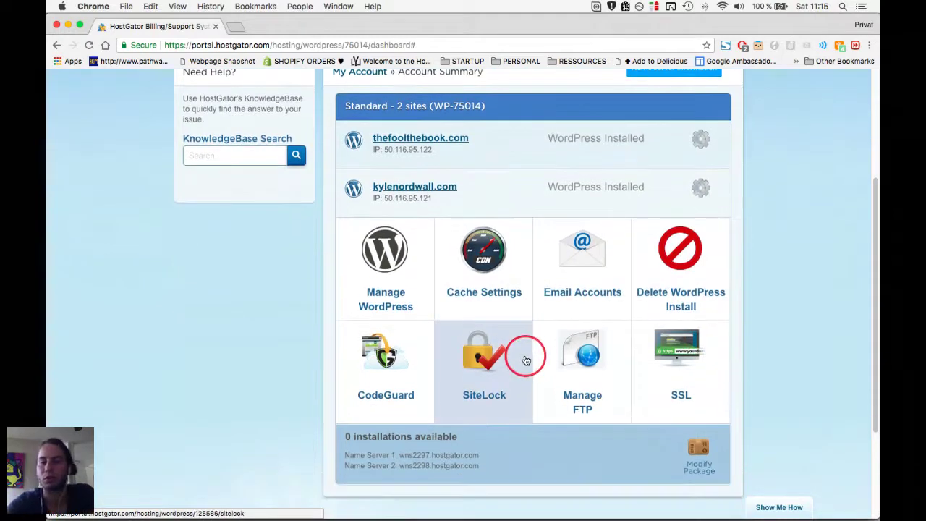
{"action": "left_click", "coordinate": [388, 260]}
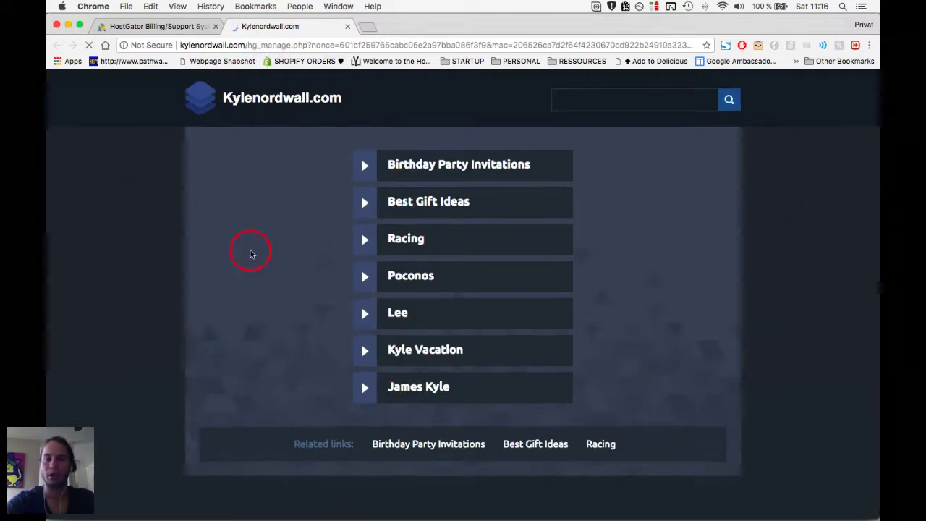
Change the kylenordwall.com address path to wp-admin and load it.
{"action": "left_click", "coordinate": [248, 45]}
{"action": "left_click_drag", "start_coordinate": [247, 45], "coordinate": [268, 72]}
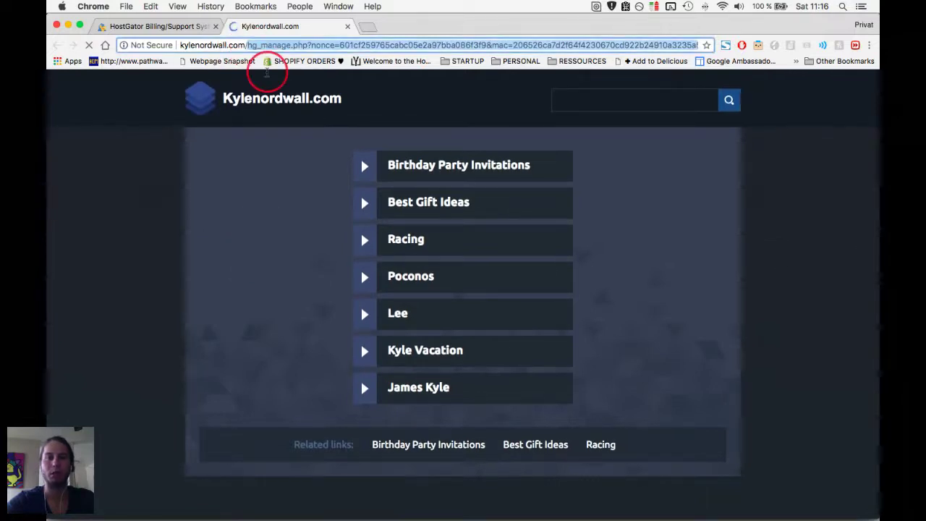
{"action": "type", "text": "wp-admin"}
{"action": "key", "text": "Return"}
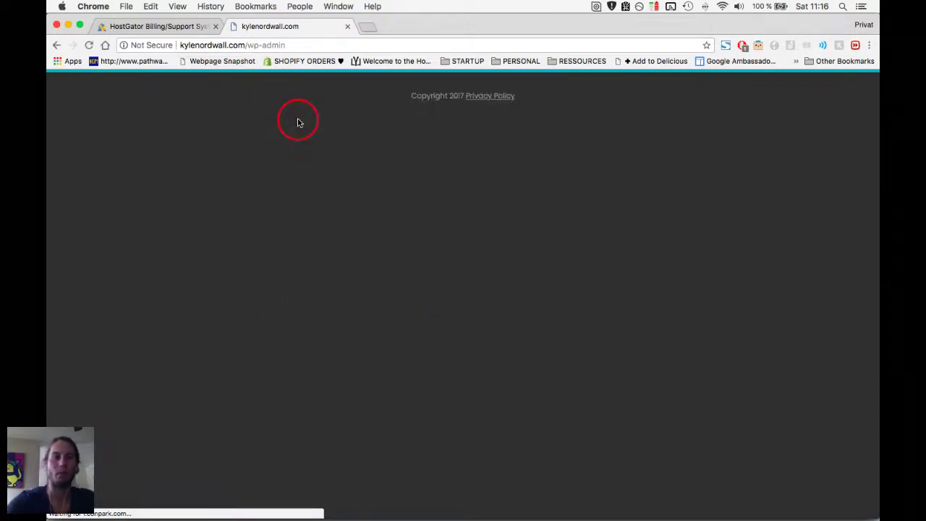
{"action": "key", "text": "ctrl+shift+Tab"}
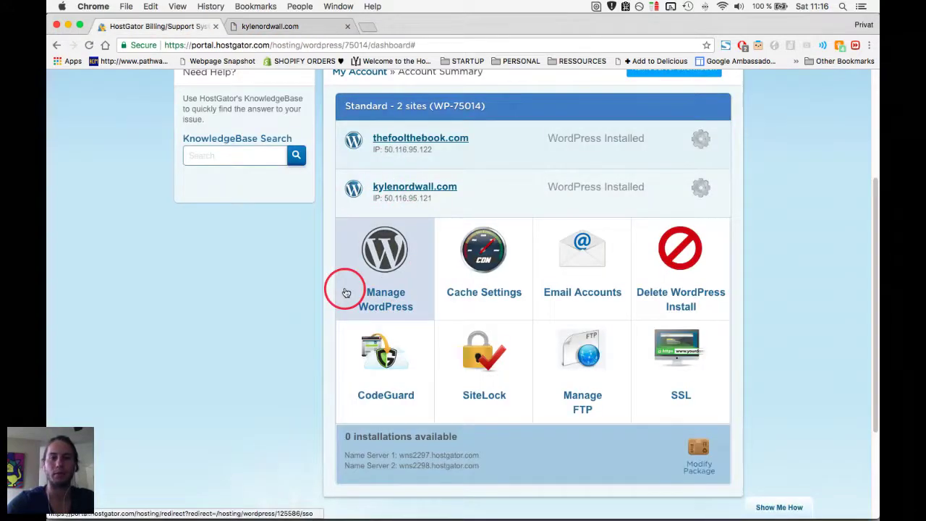
{"action": "left_click", "coordinate": [450, 191]}
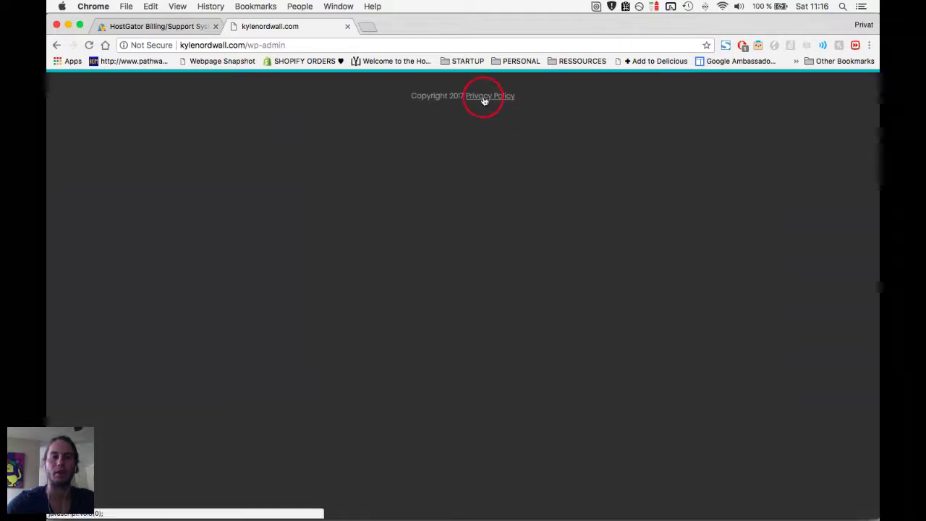
Reload the kylenordwall.com/wp-admin address after checking the HostGator account summary.
{"action": "left_click", "coordinate": [177, 25]}
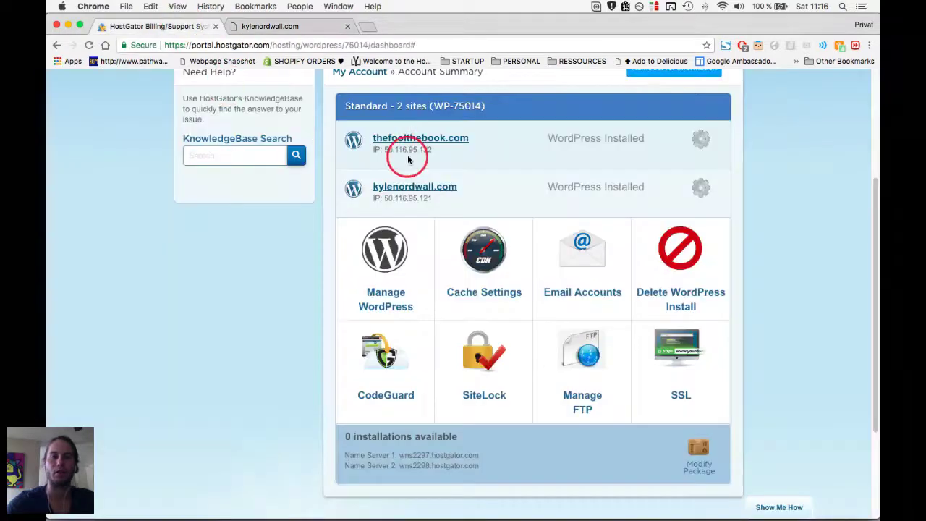
{"action": "scroll", "coordinate": [416, 184], "scroll_direction": "up", "scroll_amount": 1}
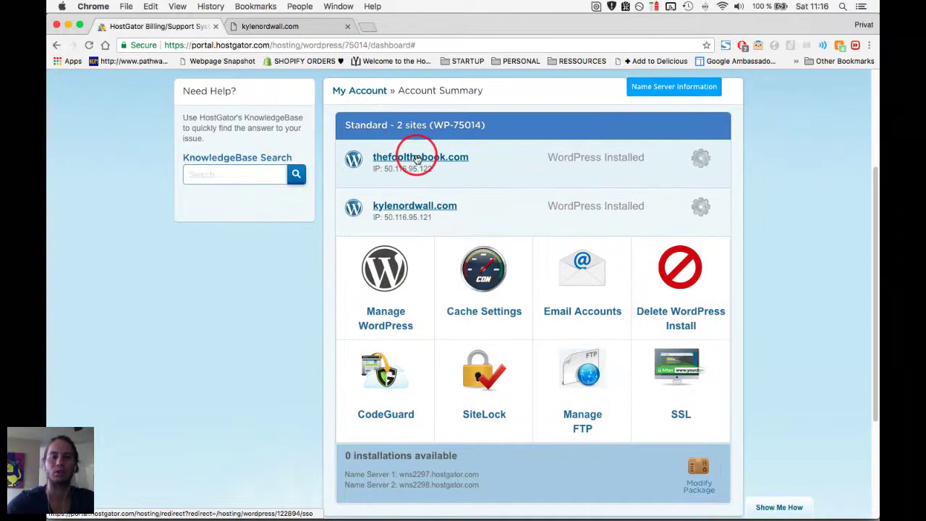
{"action": "key", "text": "ctrl+Tab"}
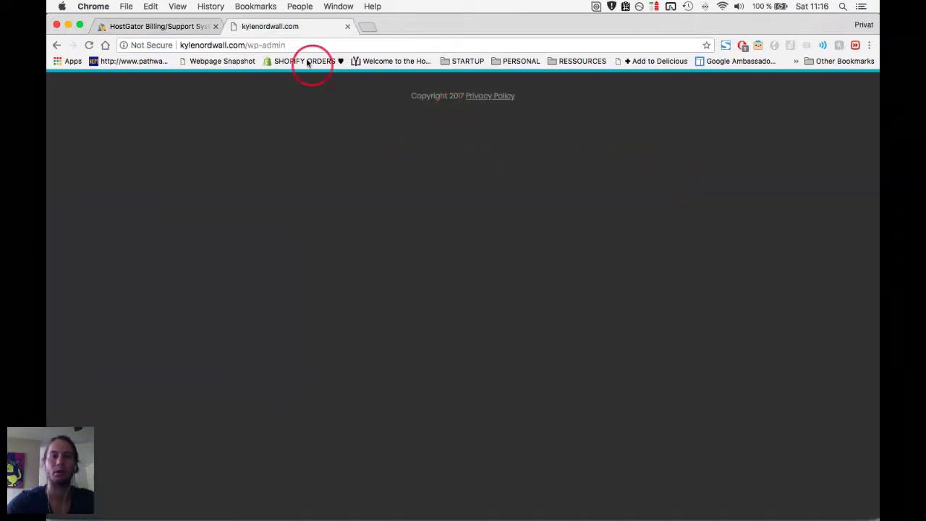
{"action": "left_click_drag", "start_coordinate": [250, 45], "coordinate": [320, 45]}
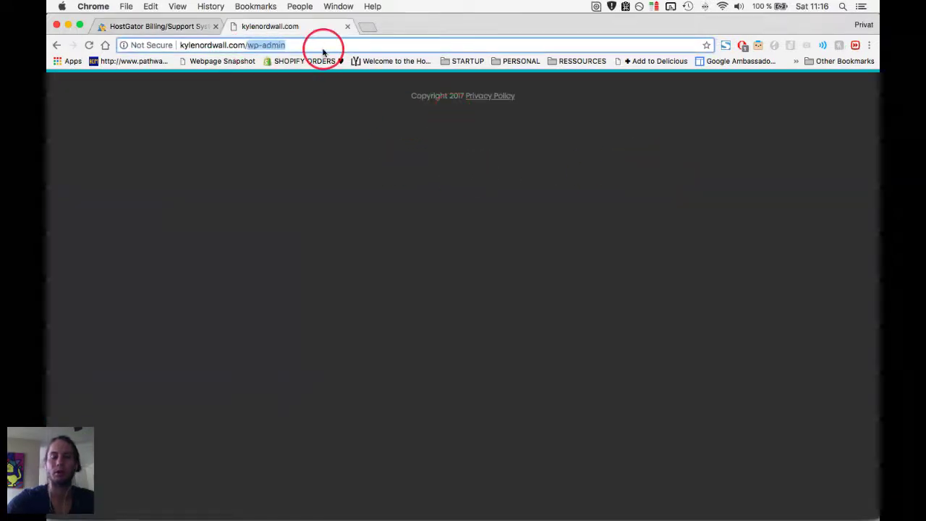
{"action": "type", "text": "w"}
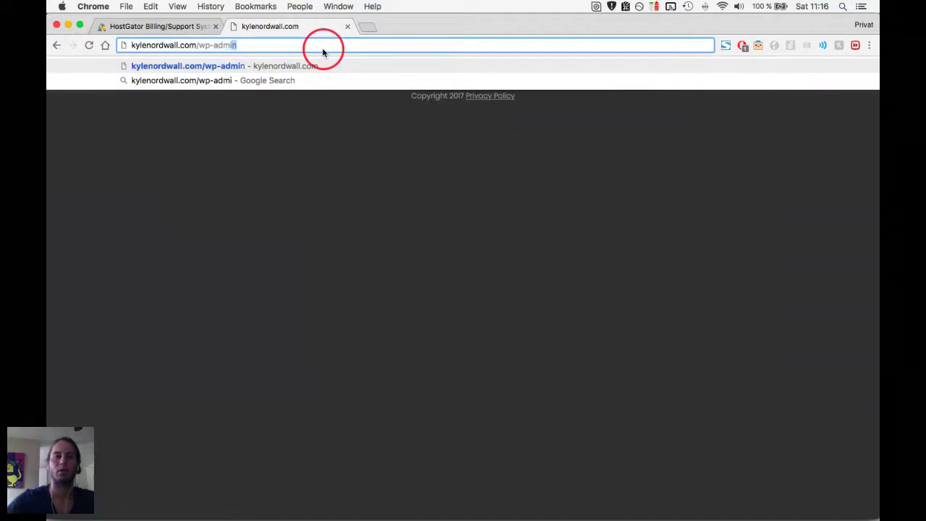
{"action": "key", "text": "Return"}
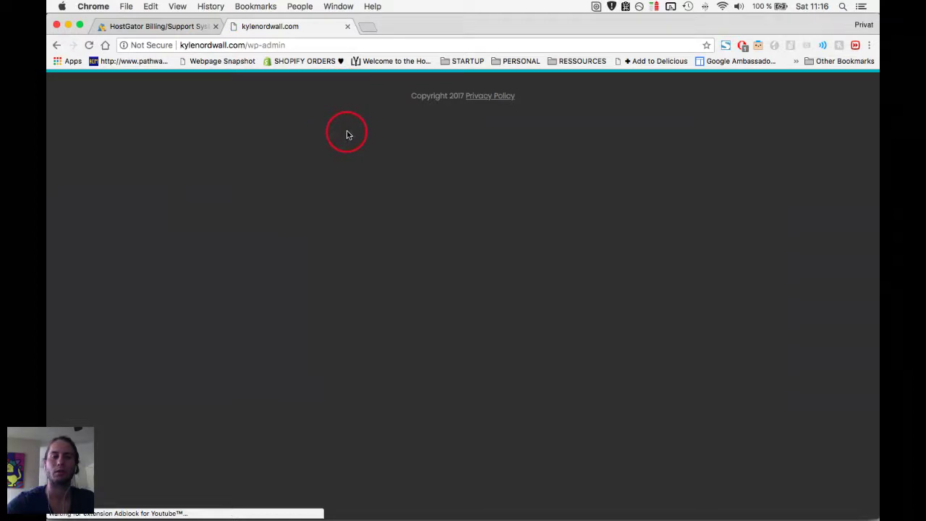
Return to the HostGator account summary and collapse the kylenordwall.com management options.
{"action": "left_click_drag", "start_coordinate": [248, 45], "coordinate": [289, 45]}
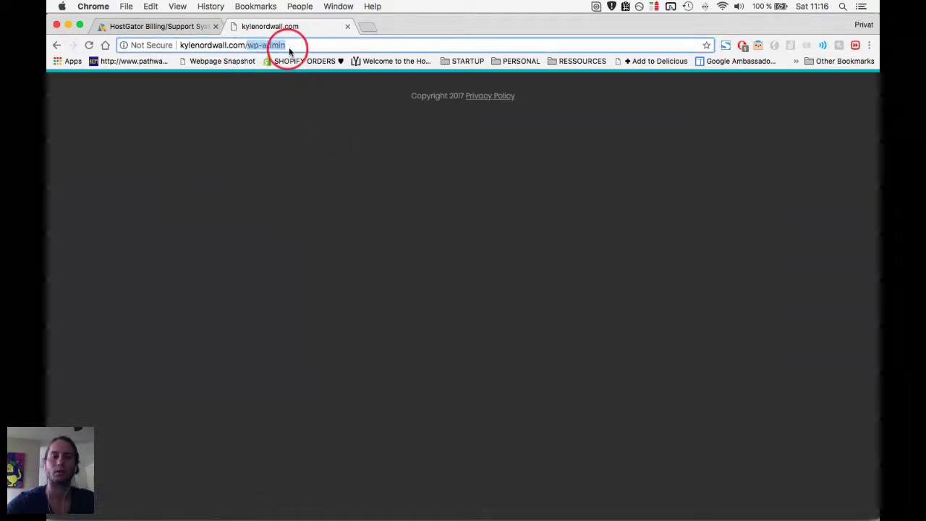
{"action": "key", "text": "ctrl+shift+Tab"}
{"action": "scroll", "coordinate": [361, 268], "scroll_direction": "up", "scroll_amount": 1}
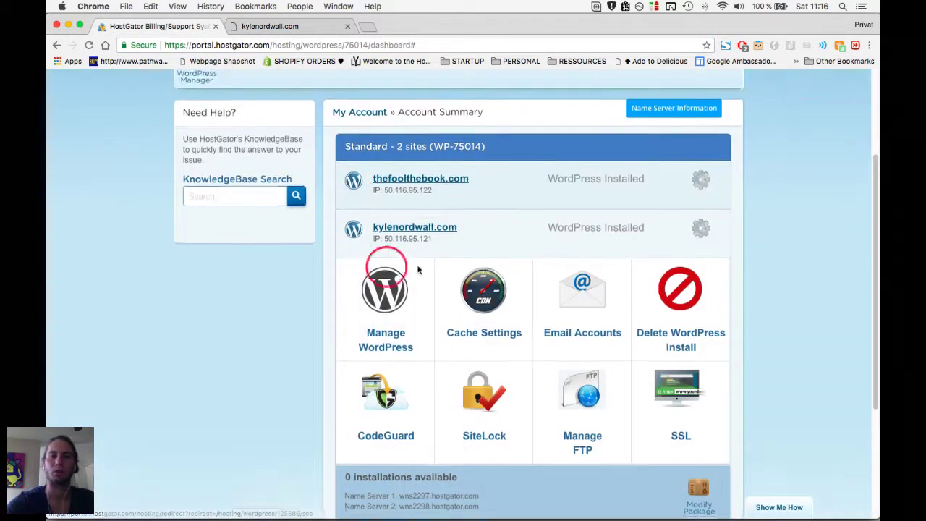
{"action": "left_click", "coordinate": [701, 242]}
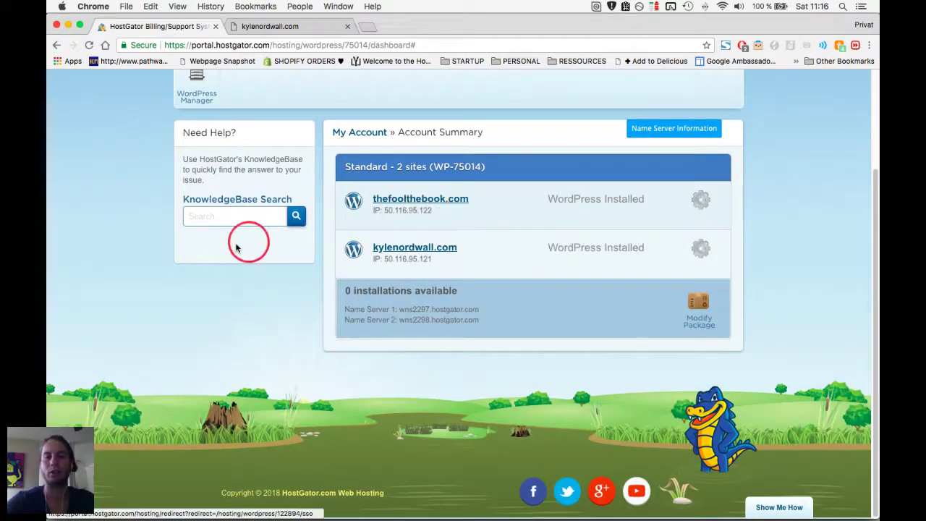
Launch Manage WordPress for thefoolthebook.com and close the kylenordwall.com tab.
{"action": "scroll", "coordinate": [250, 313], "scroll_direction": "up", "scroll_amount": 3}
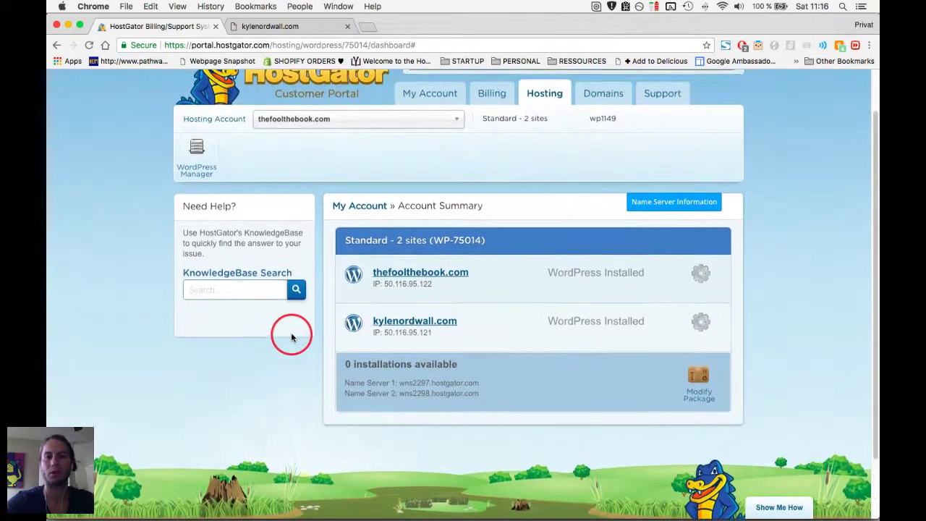
{"action": "scroll", "coordinate": [347, 304], "scroll_direction": "down", "scroll_amount": 2}
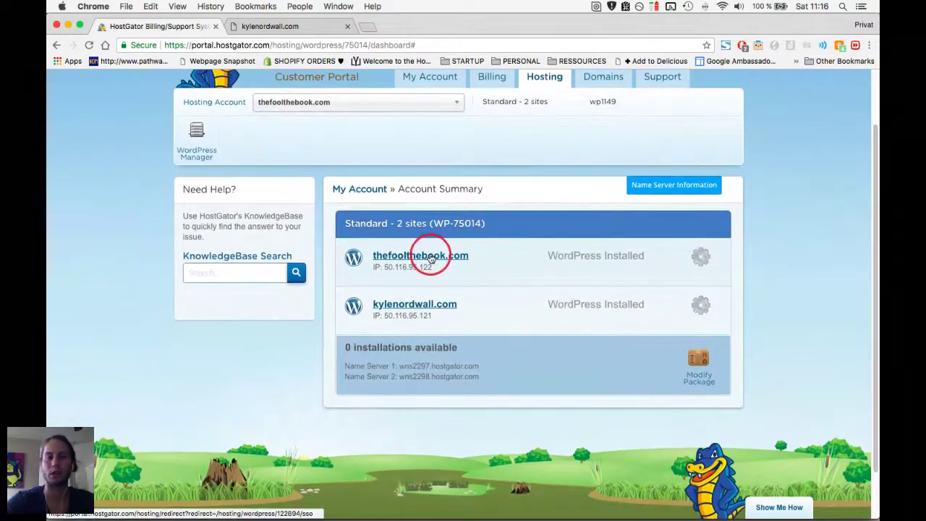
{"action": "left_click", "coordinate": [705, 255]}
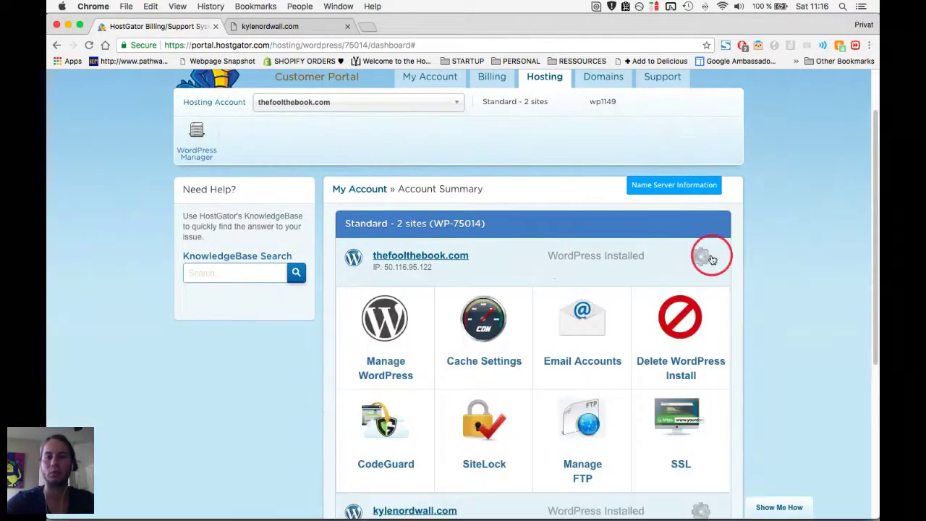
{"action": "left_click", "coordinate": [400, 327]}
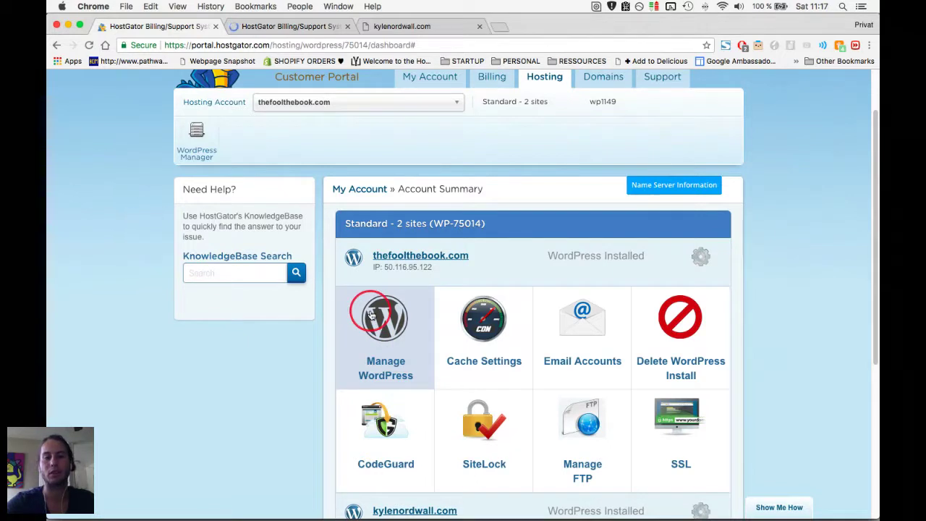
{"action": "left_click", "coordinate": [371, 314]}
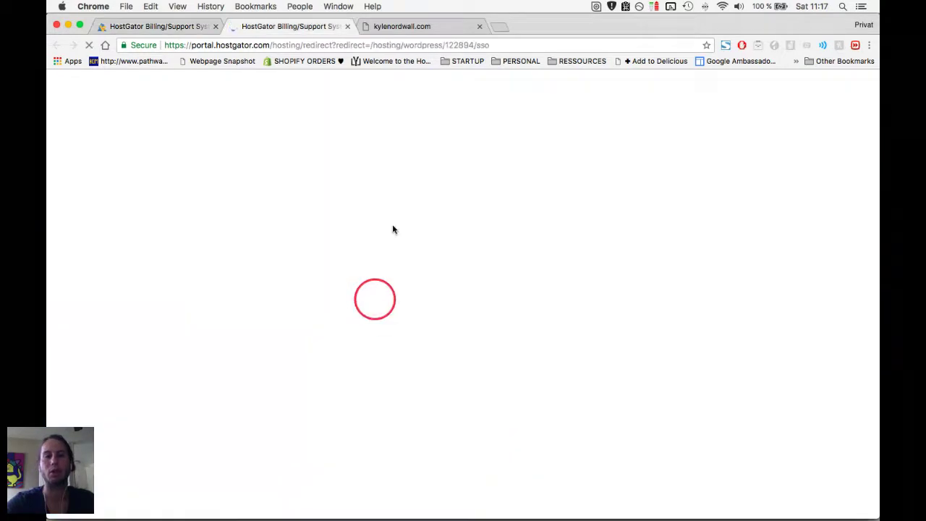
{"action": "left_click", "coordinate": [479, 27]}
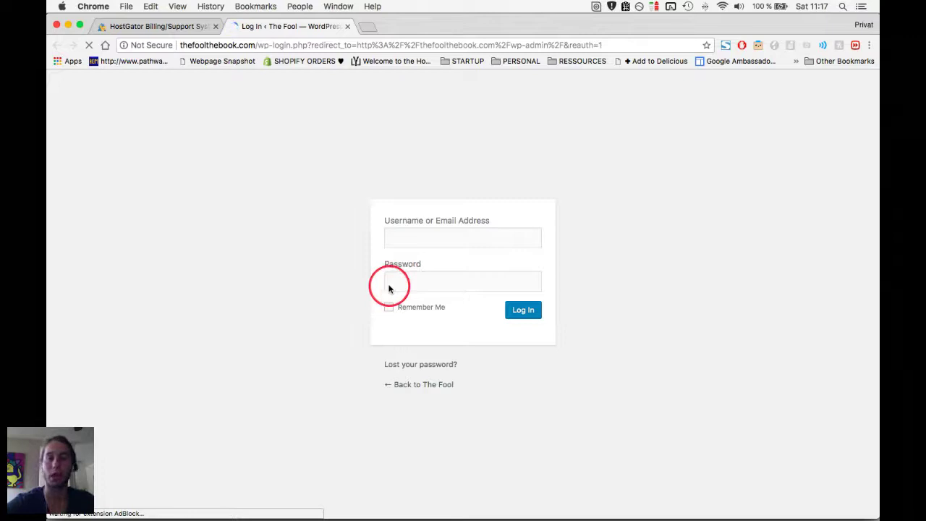
Switch to Apple Notes and show all notes in the iCloud Notes folder.
{"action": "key", "text": "super+Tab"}
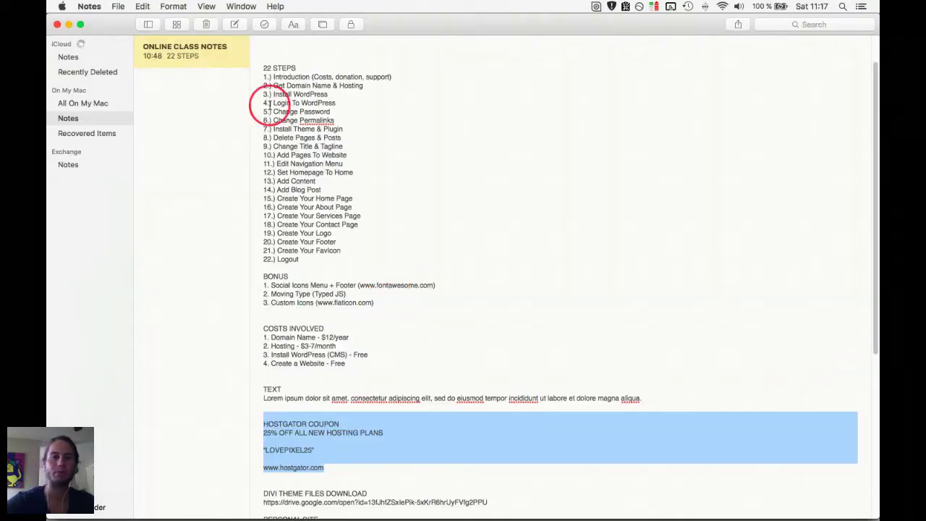
{"action": "left_click", "coordinate": [273, 103]}
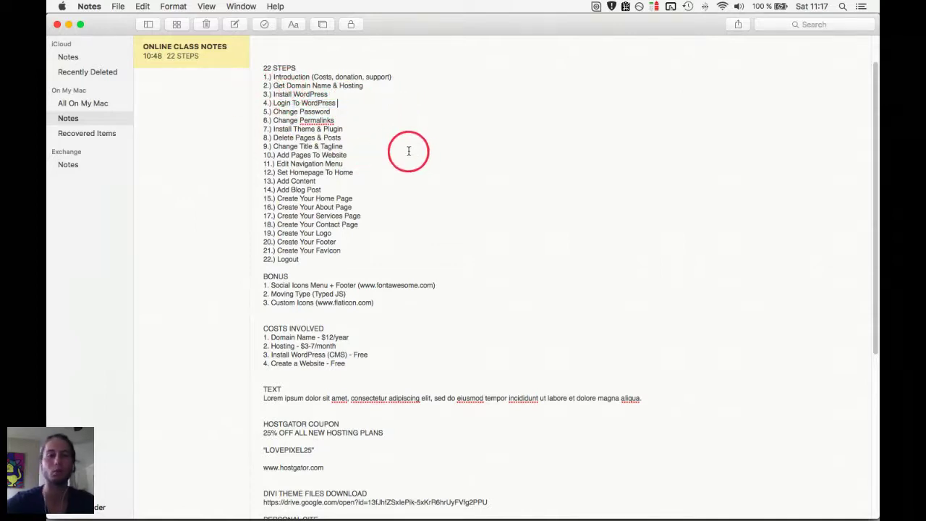
{"action": "key", "text": "super+Tab"}
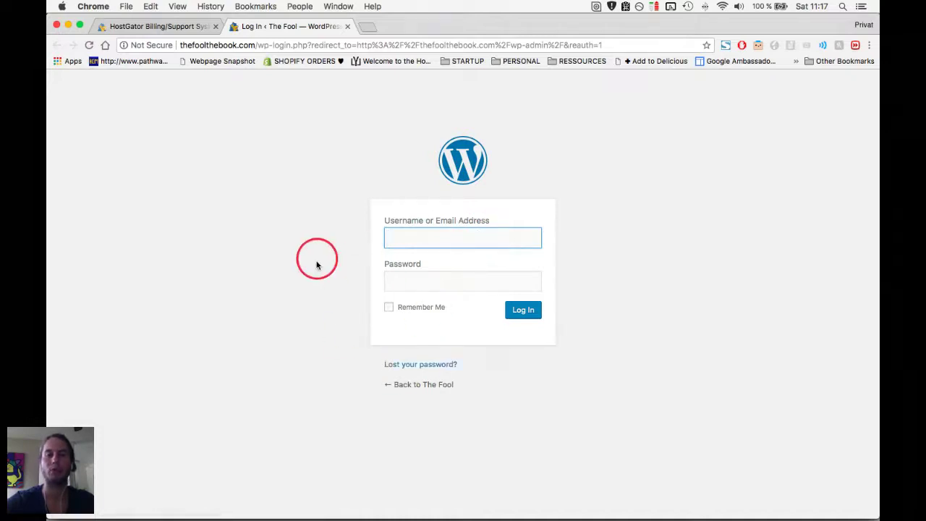
{"action": "key", "text": "super+Tab"}
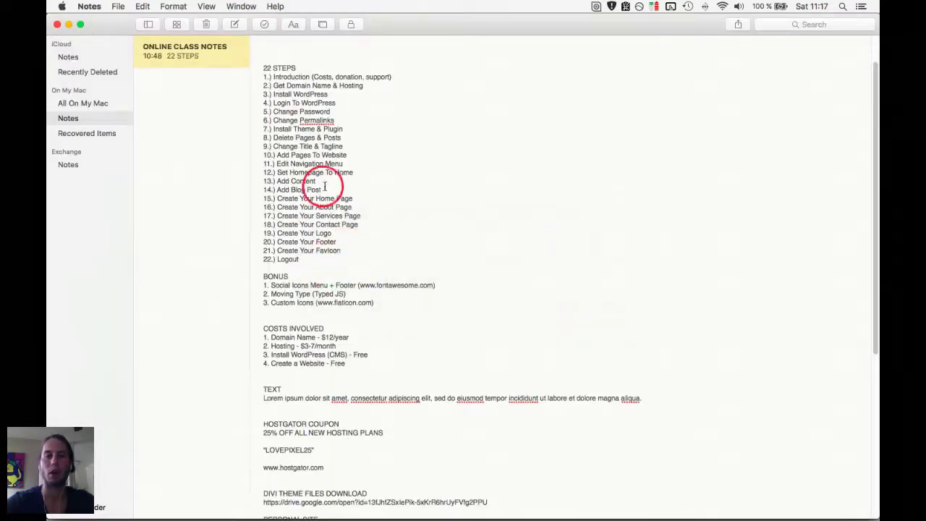
{"action": "key", "text": "super+Tab"}
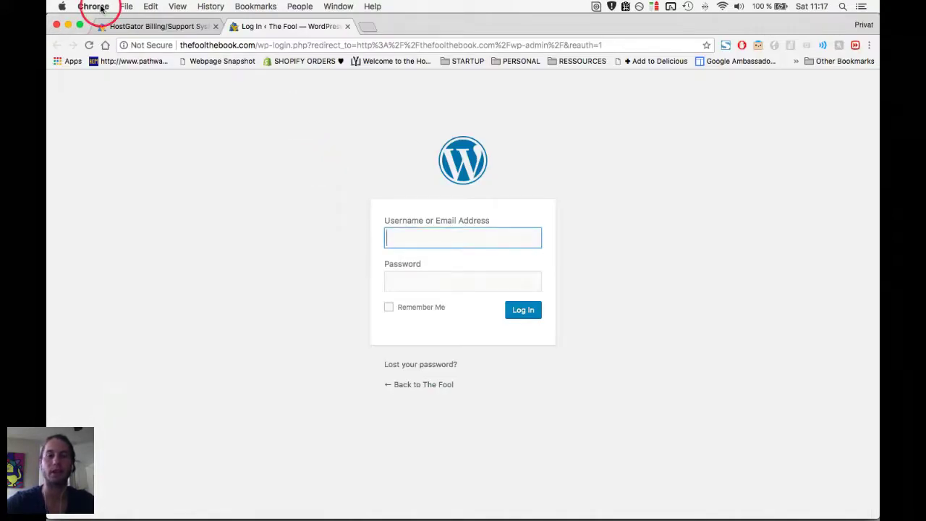
{"action": "key", "text": "super+Tab"}
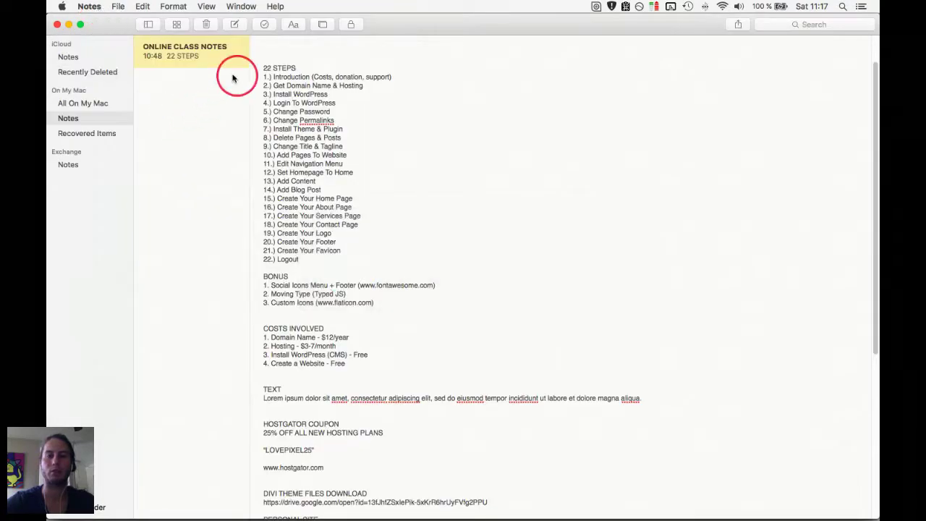
{"action": "left_click", "coordinate": [95, 62]}
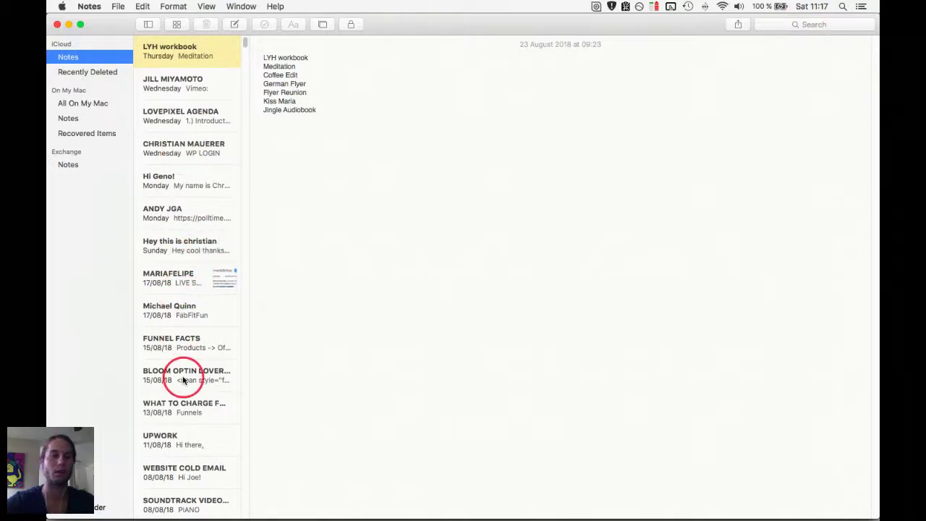
Copy the site username from the login-details note into the WordPress login form.
{"action": "scroll", "coordinate": [183, 379], "scroll_direction": "down", "scroll_amount": 15}
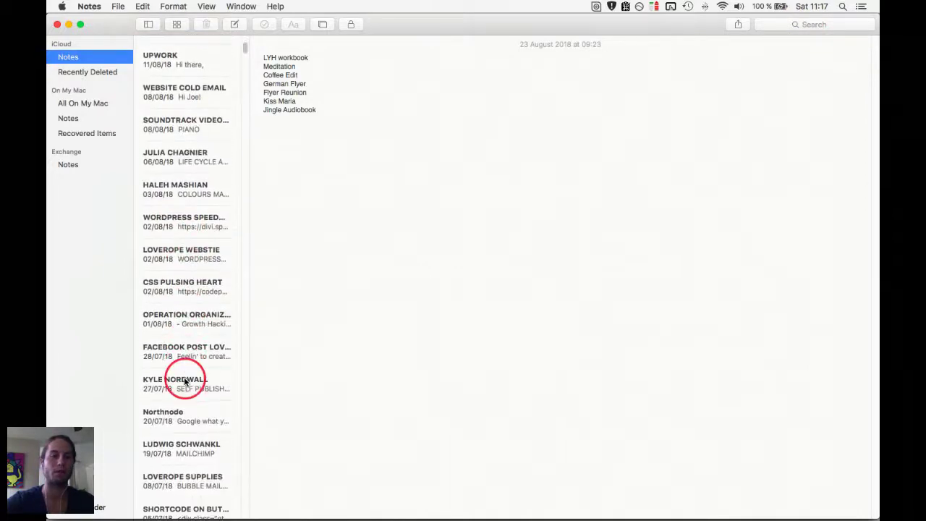
{"action": "left_click", "coordinate": [184, 382]}
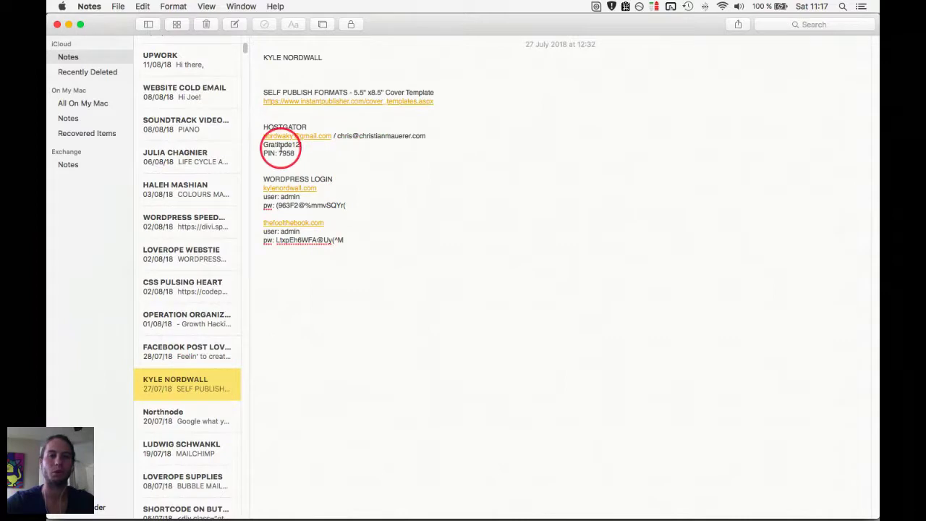
{"action": "double_click", "coordinate": [292, 231]}
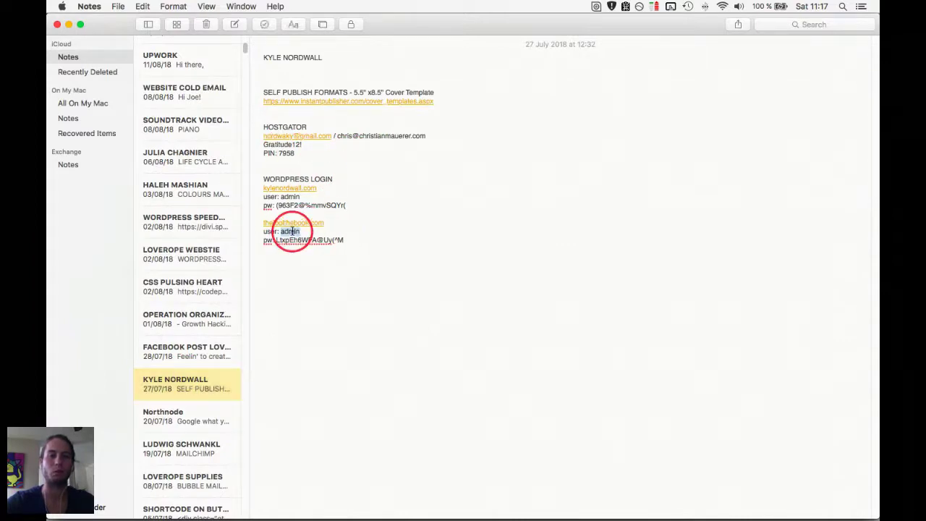
{"action": "key", "text": "super+c"}
{"action": "key", "text": "super+Tab"}
{"action": "key", "text": "super+v"}
Copy the site password from the note into the password field and log in.
{"action": "key", "text": "super+Tab"}
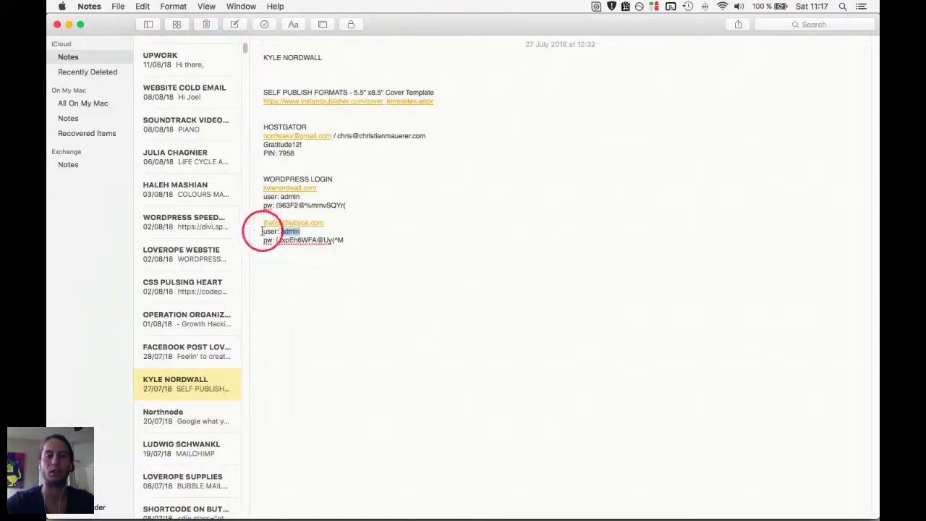
{"action": "left_click_drag", "start_coordinate": [277, 243], "coordinate": [374, 244]}
{"action": "key", "text": "super+c"}
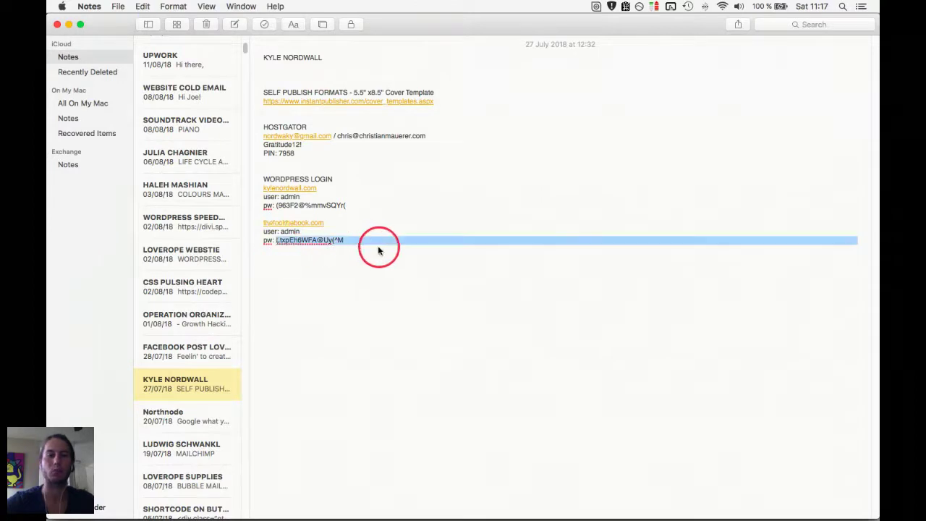
{"action": "key", "text": "super+Tab"}
{"action": "left_click", "coordinate": [491, 288]}
{"action": "key", "text": "super+v"}
{"action": "left_click", "coordinate": [524, 310]}
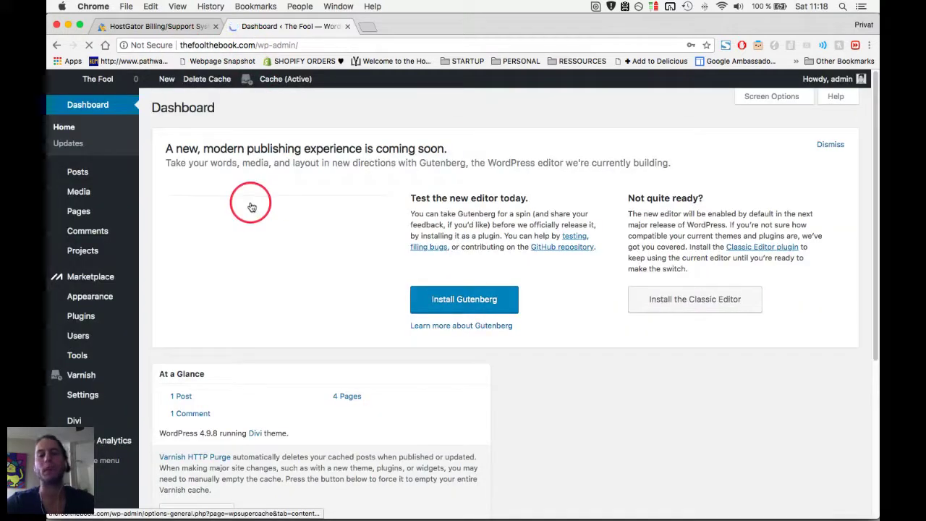
Dismiss the Gutenberg announcement panel and glance at the class notes folder.
{"action": "left_click", "coordinate": [832, 144]}
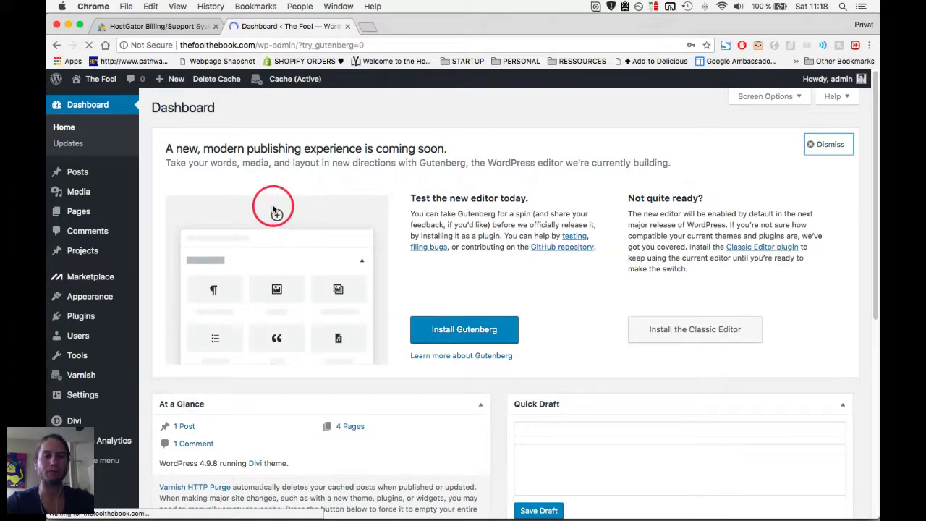
{"action": "key", "text": "super+Tab"}
{"action": "key", "text": "super+Tab"}
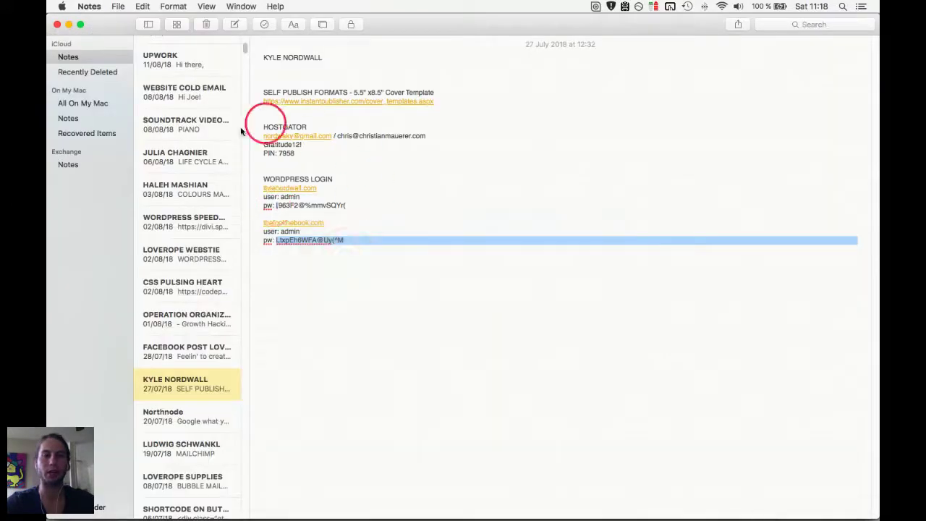
{"action": "left_click", "coordinate": [92, 118]}
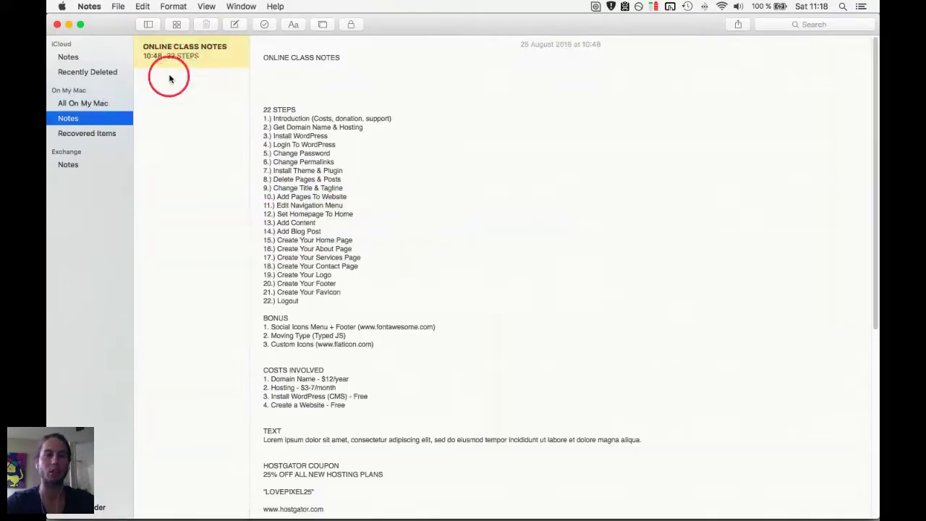
{"action": "key", "text": "super+Tab"}
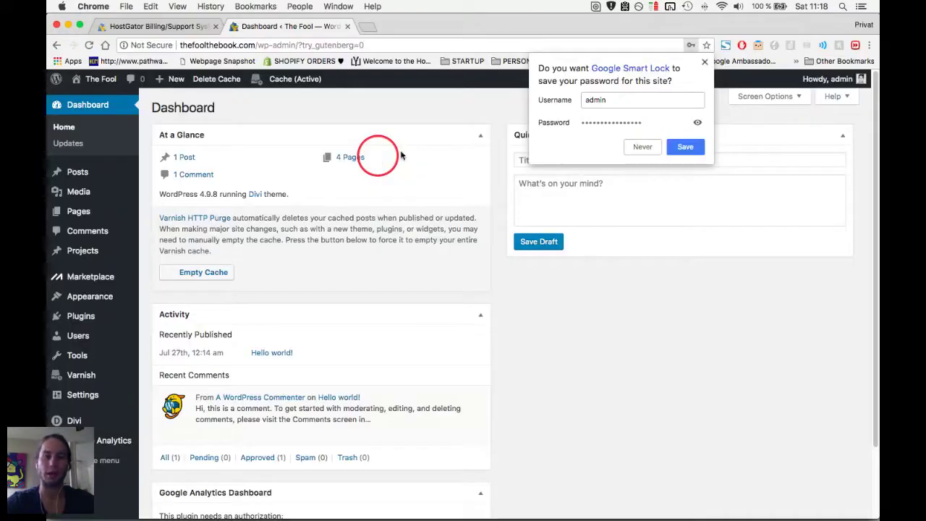
Save the login in Chrome's password prompt and go to Users > Your Profile.
{"action": "left_click", "coordinate": [688, 145]}
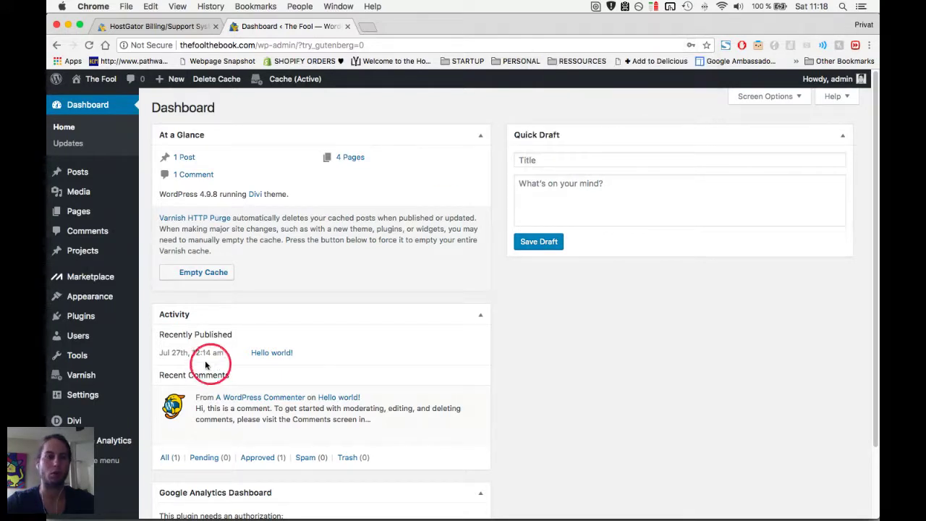
{"action": "mouse_move", "coordinate": [81, 337]}
{"action": "left_click", "coordinate": [162, 369]}
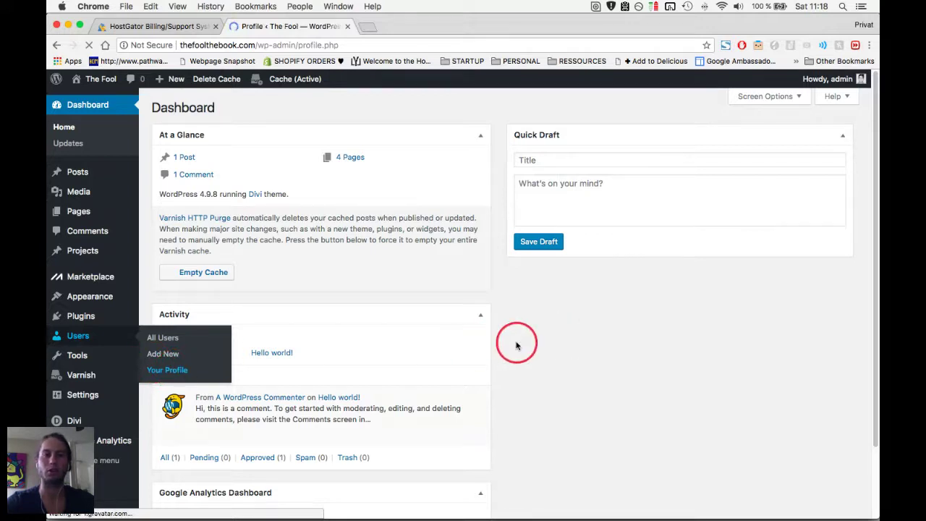
Scroll the Your Profile page down to Account Management and click Update Profile.
{"action": "scroll", "coordinate": [516, 345], "scroll_direction": "down", "scroll_amount": 5}
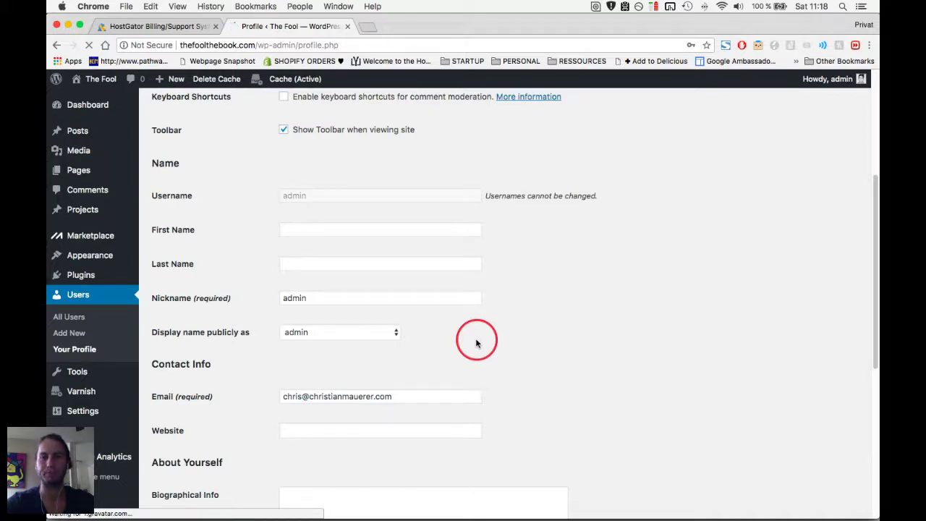
{"action": "scroll", "coordinate": [872, 282], "scroll_direction": "down", "scroll_amount": 5}
{"action": "scroll", "coordinate": [616, 296], "scroll_direction": "up", "scroll_amount": 7}
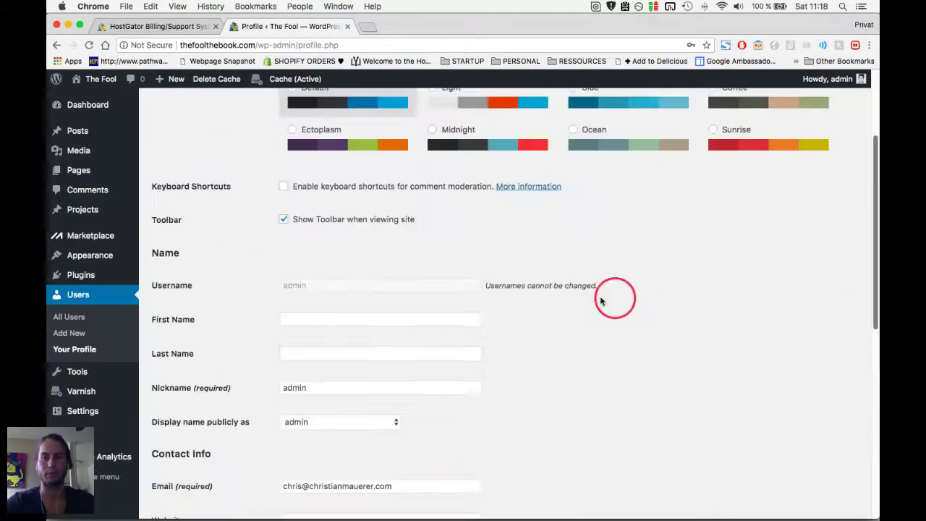
{"action": "scroll", "coordinate": [573, 312], "scroll_direction": "down", "scroll_amount": 10}
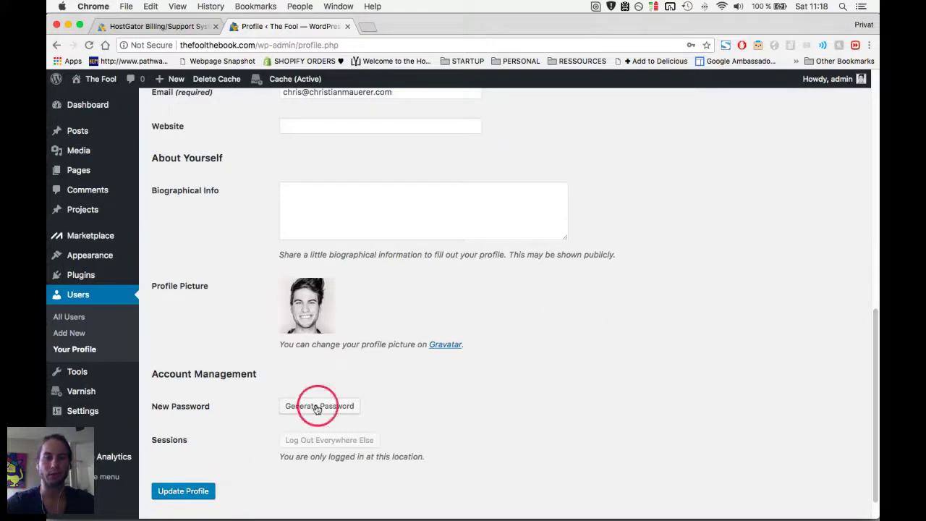
{"action": "left_click", "coordinate": [185, 492]}
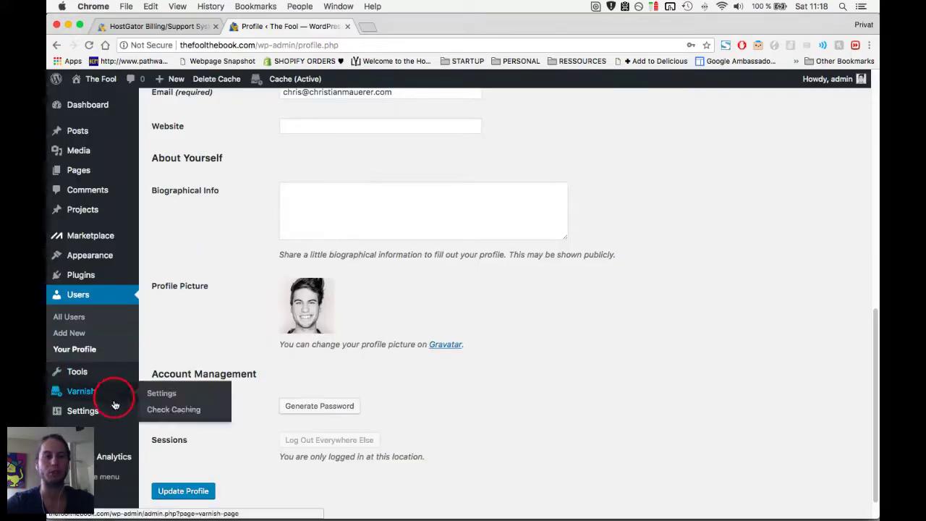
{"action": "mouse_move", "coordinate": [110, 412]}
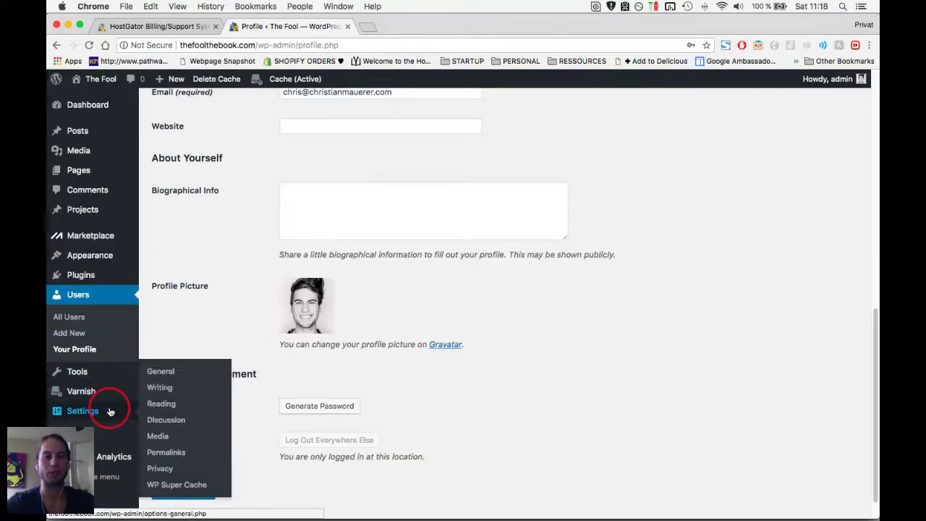
Switch the permalink structure to Post name (/%postname%/) and save it.
{"action": "left_click", "coordinate": [185, 454]}
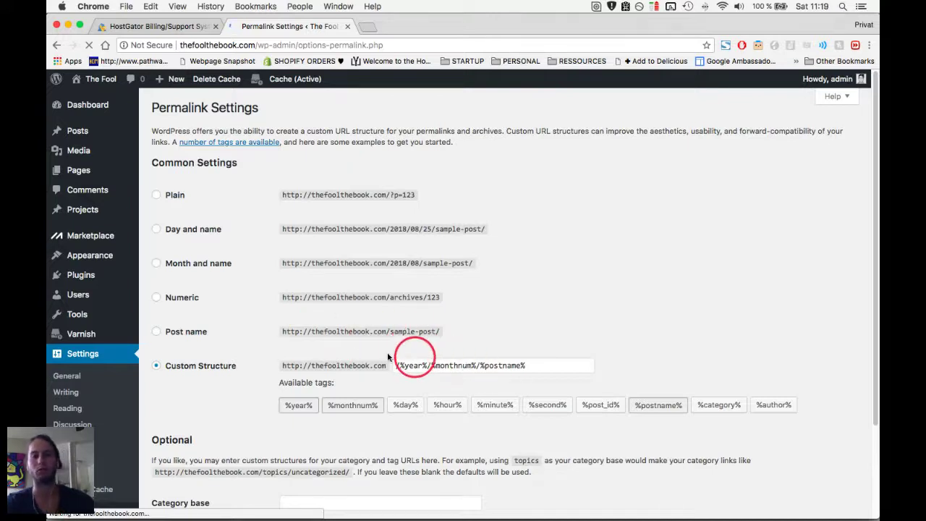
{"action": "left_click_drag", "start_coordinate": [388, 334], "coordinate": [440, 331]}
{"action": "left_click", "coordinate": [445, 332]}
{"action": "left_click_drag", "start_coordinate": [393, 229], "coordinate": [470, 228]}
{"action": "left_click", "coordinate": [470, 228]}
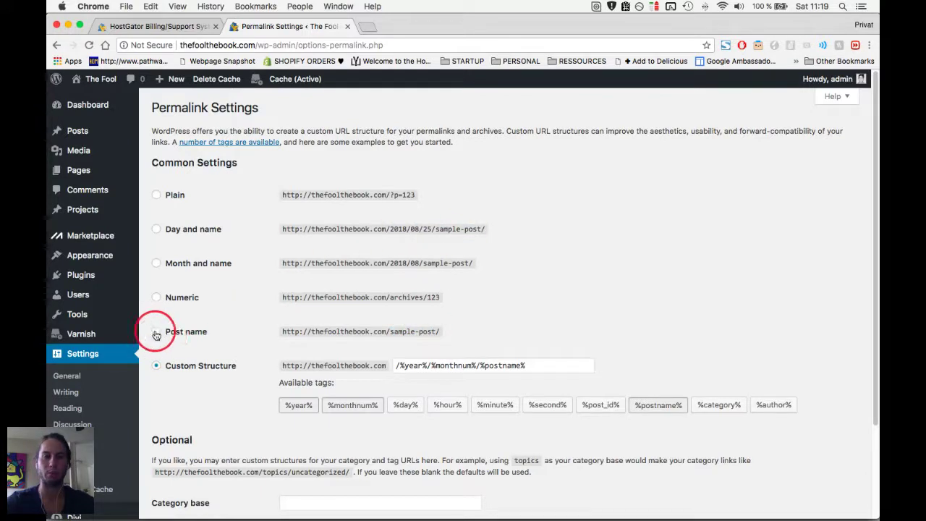
{"action": "left_click", "coordinate": [156, 332]}
{"action": "scroll", "coordinate": [174, 338], "scroll_direction": "down", "scroll_amount": 4}
{"action": "left_click", "coordinate": [187, 460]}
Check the class notes checklist, then return to the saved permalink settings.
{"action": "key", "text": "super+Tab"}
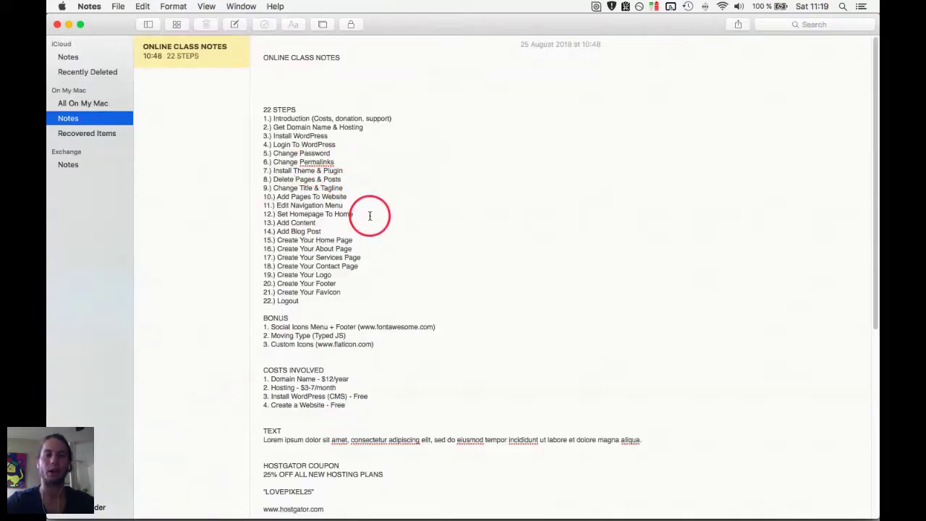
{"action": "key", "text": "super+Tab"}
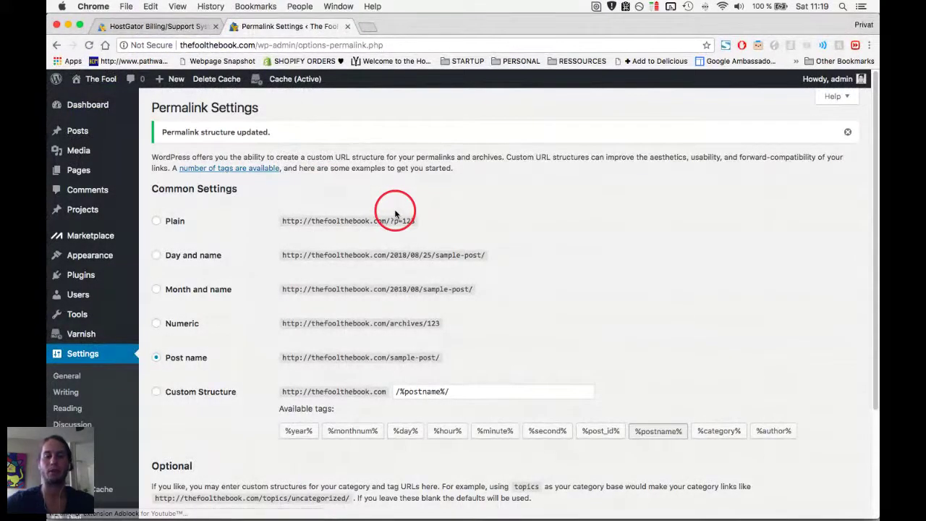
{"action": "key", "text": "super+space"}
{"action": "key", "text": "Escape"}
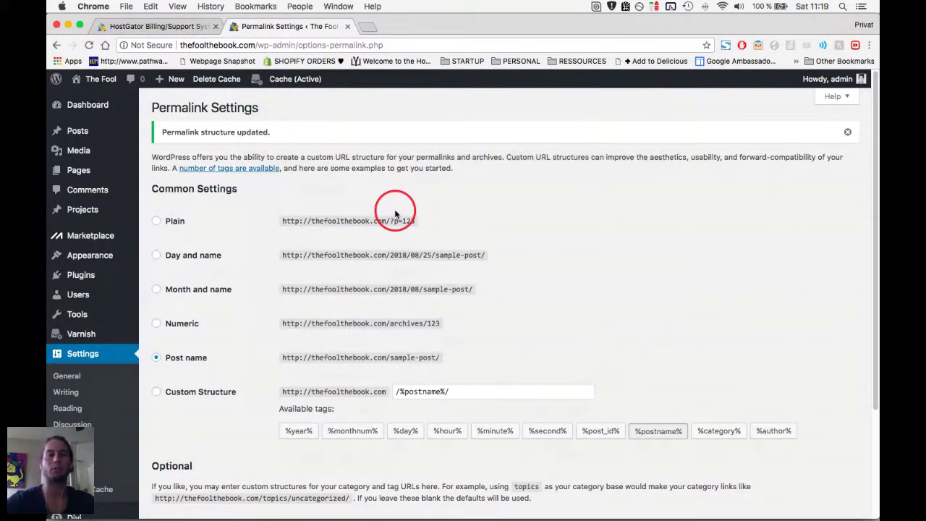
{"action": "key", "text": "super+Tab"}
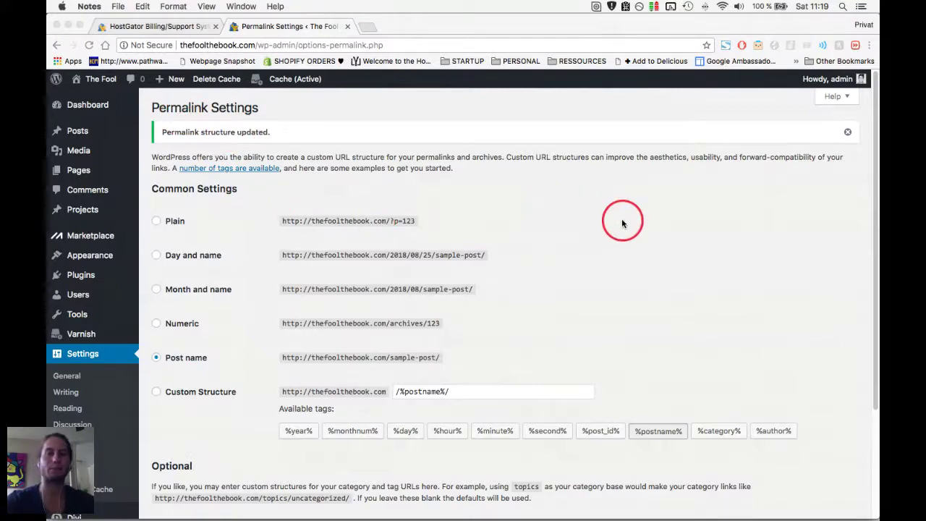
{"action": "key", "text": "super+Tab"}
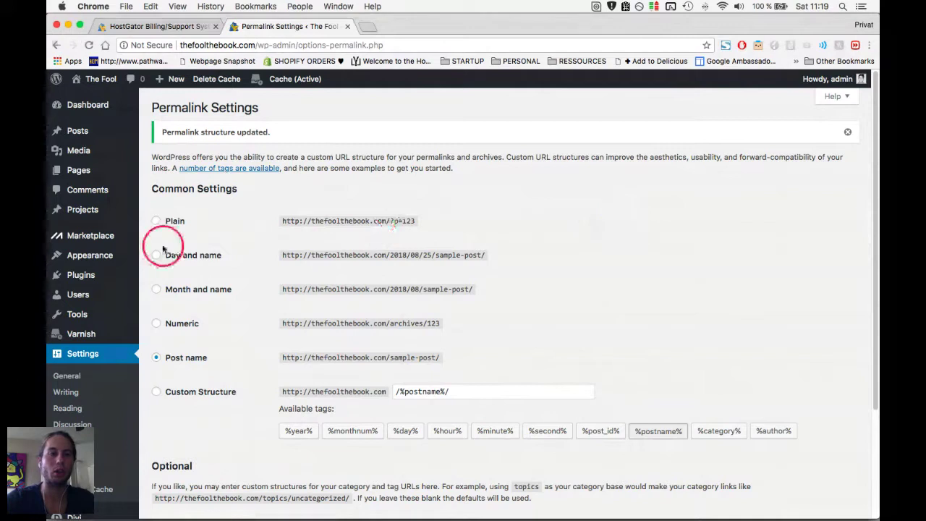
{"action": "scroll", "coordinate": [166, 244], "scroll_direction": "down", "scroll_amount": 2}
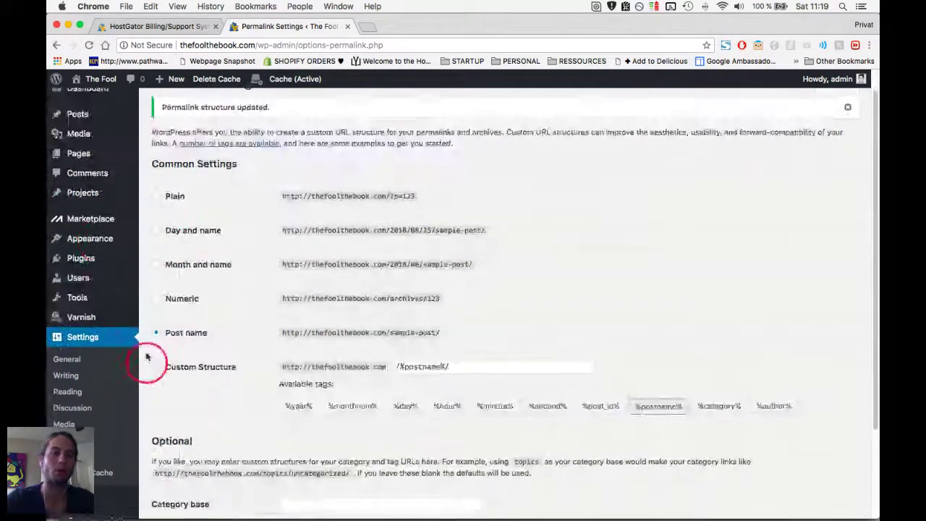
{"action": "scroll", "coordinate": [137, 340], "scroll_direction": "up", "scroll_amount": 2}
{"action": "mouse_move", "coordinate": [81, 259]}
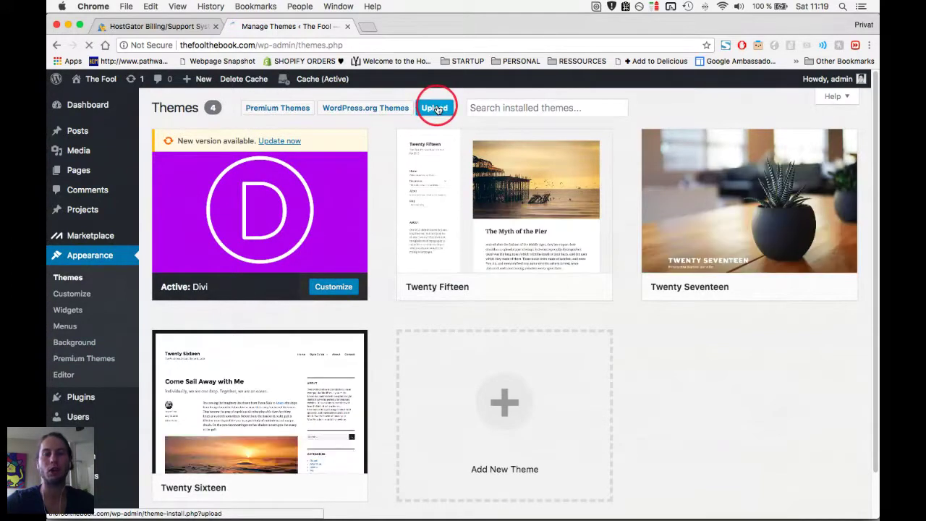
{"action": "key", "text": "super+Tab"}
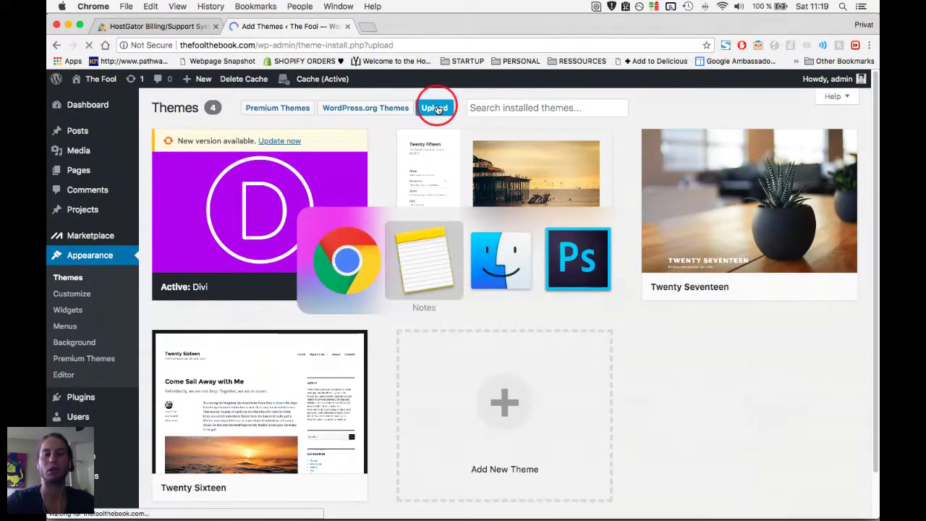
{"action": "key", "text": "super+Tab"}
{"action": "left_click", "coordinate": [262, 267]}
{"action": "left_click", "coordinate": [249, 278], "text": "shift"}
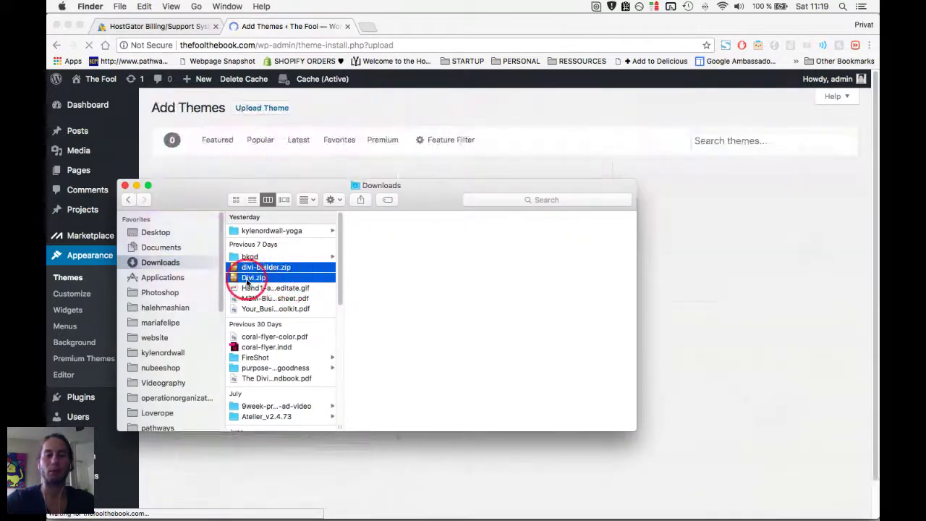
{"action": "left_click", "coordinate": [250, 279]}
{"action": "key", "text": "super+Tab"}
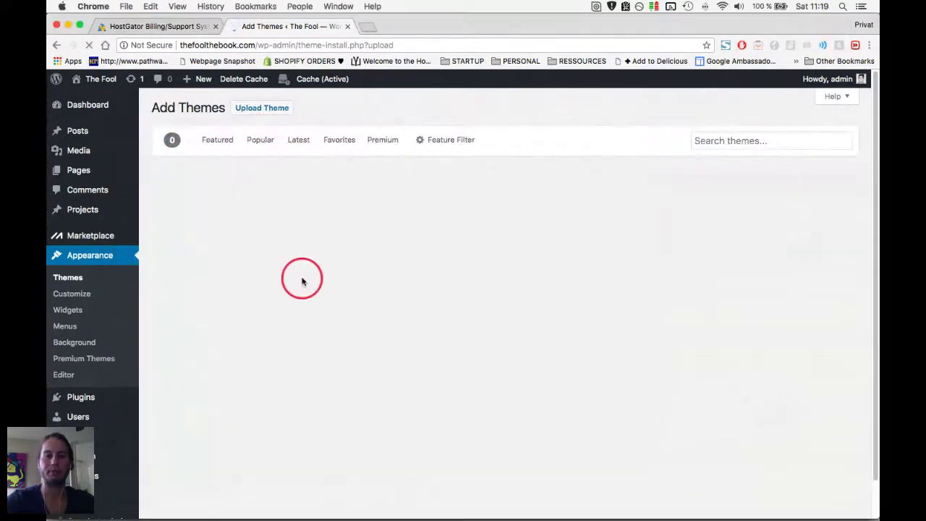
{"action": "left_click", "coordinate": [238, 108]}
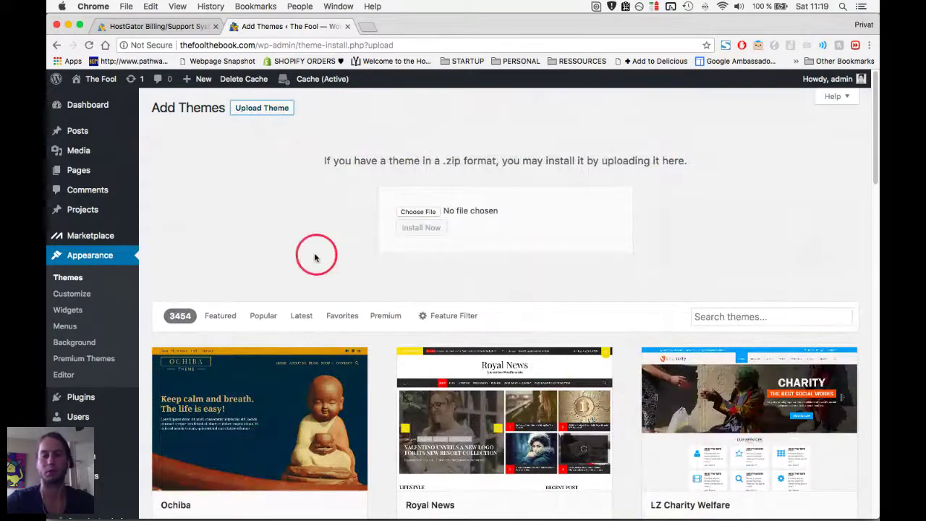
{"action": "left_click", "coordinate": [423, 212]}
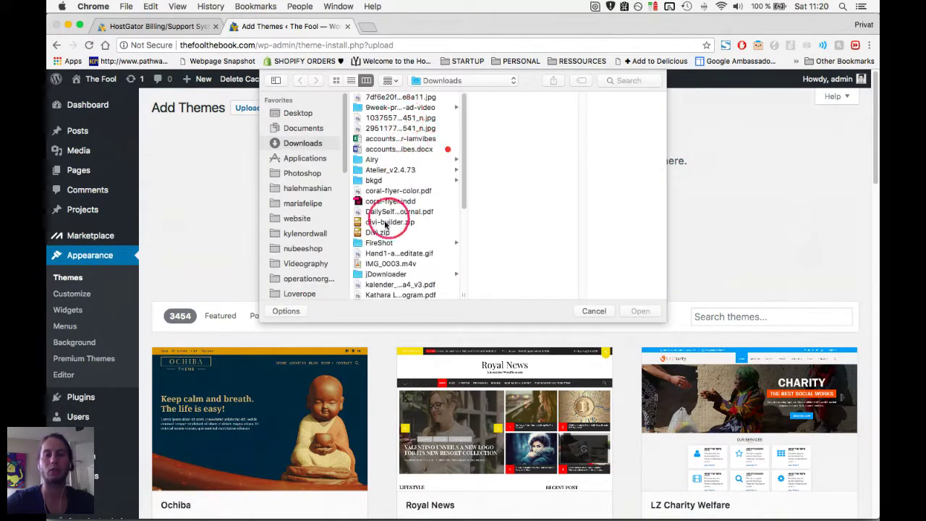
{"action": "left_click", "coordinate": [387, 232]}
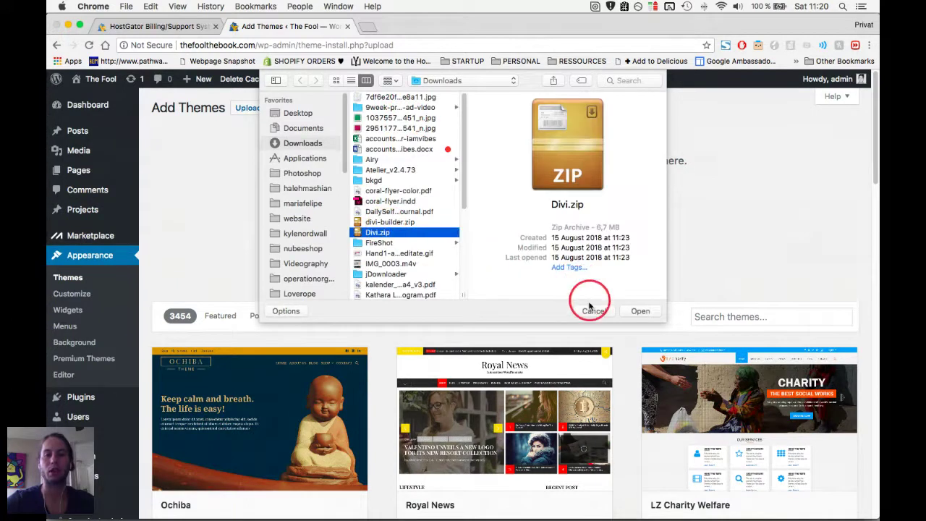
{"action": "left_click", "coordinate": [592, 311]}
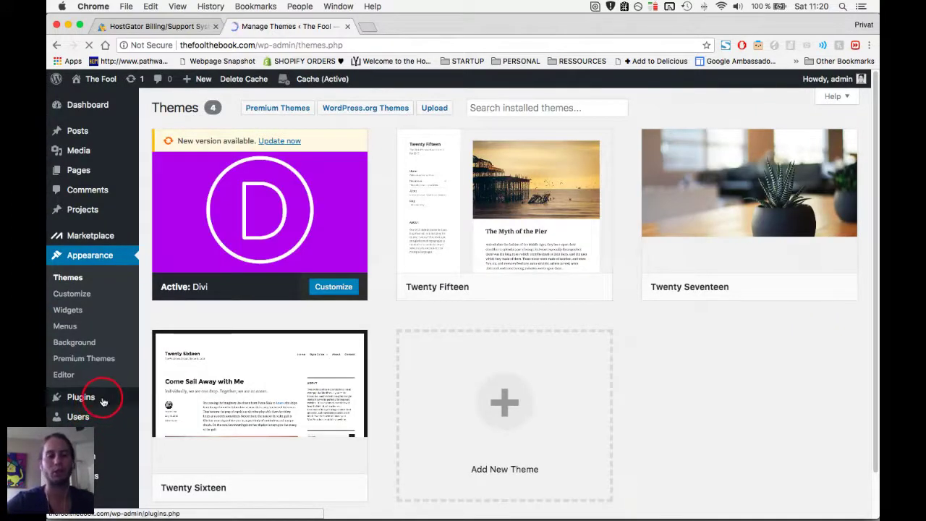
{"action": "mouse_move", "coordinate": [103, 403]}
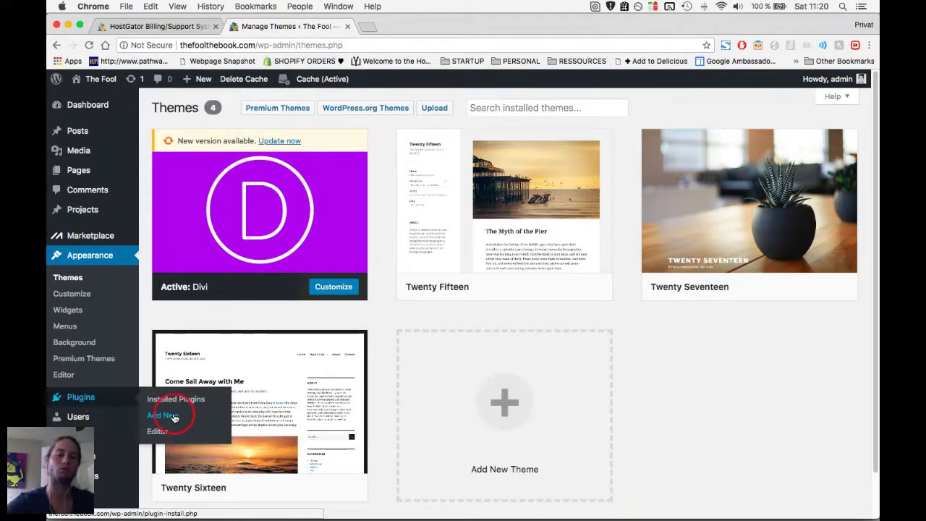
Open Plugins > Add New > Upload Plugin, then cancel uploading divi-builder.zip.
{"action": "left_click", "coordinate": [167, 416]}
{"action": "key", "text": "super+Tab"}
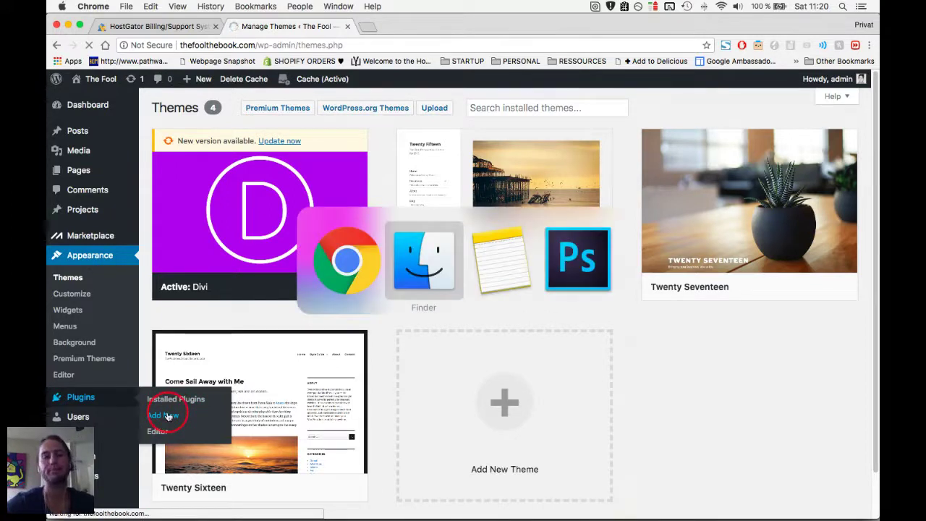
{"action": "key", "text": "super+shift+Tab"}
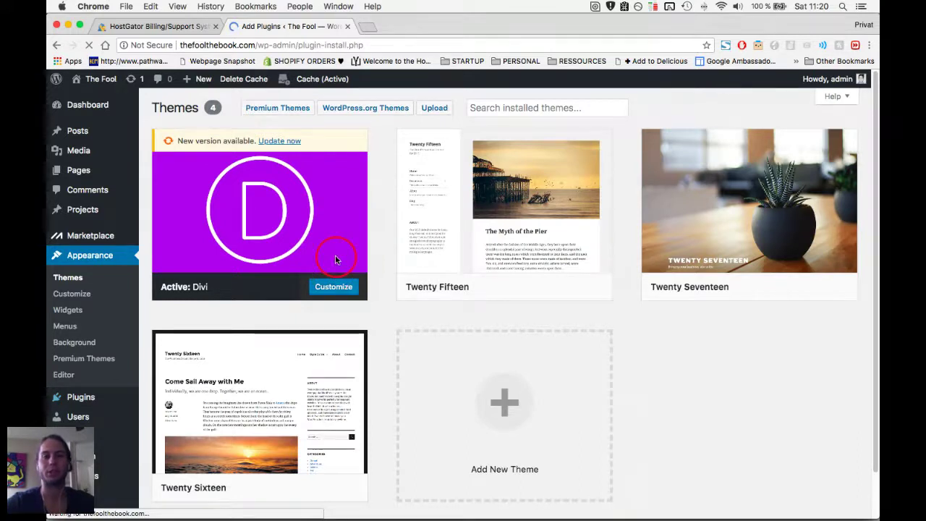
{"action": "key", "text": "super+grave"}
{"action": "key", "text": "super+grave"}
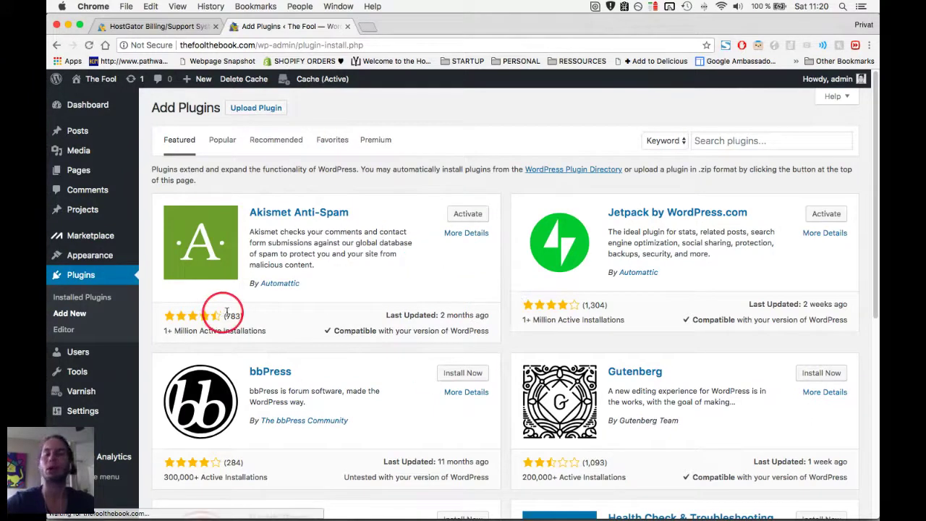
{"action": "left_click", "coordinate": [256, 110]}
{"action": "left_click", "coordinate": [419, 210]}
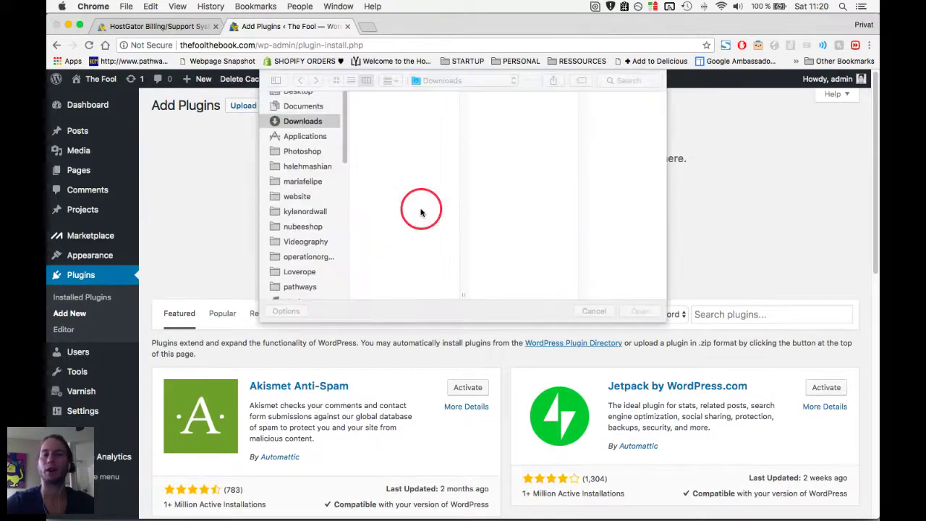
{"action": "left_click", "coordinate": [398, 199]}
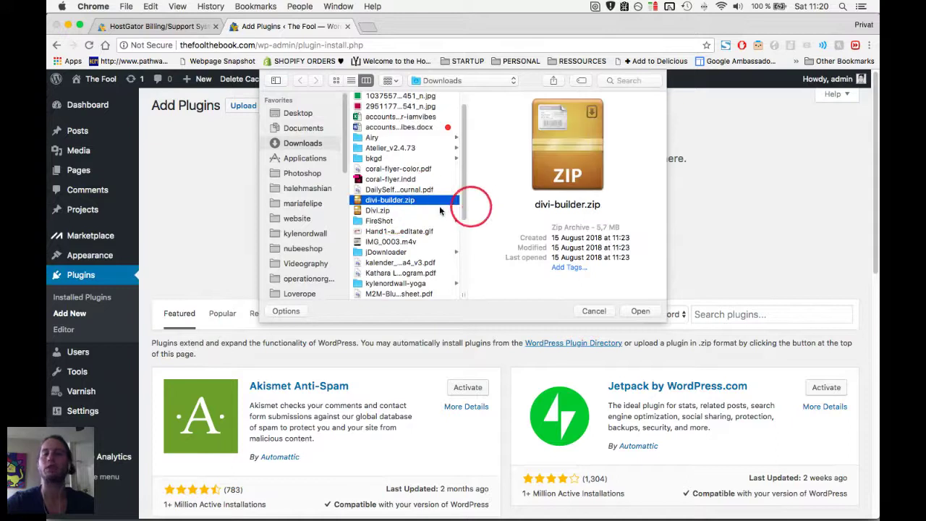
{"action": "left_click", "coordinate": [592, 311]}
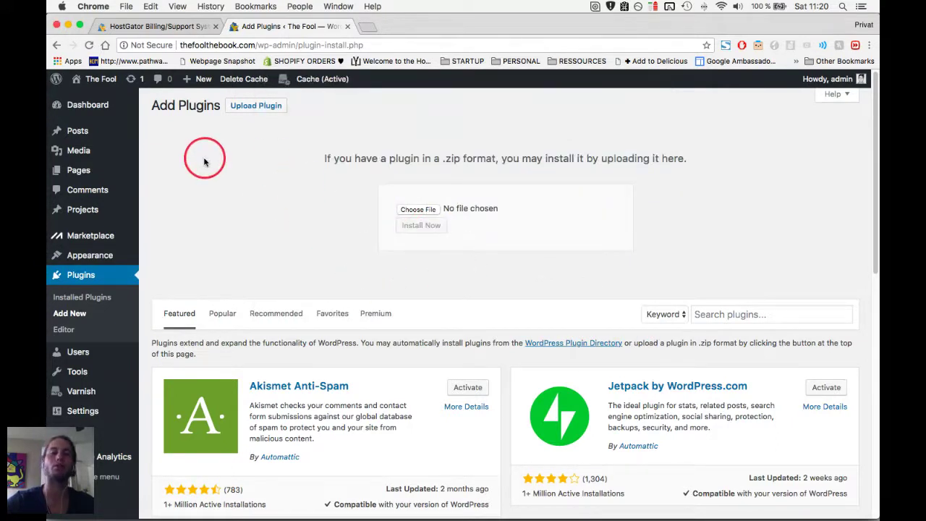
Review the installed plugins list, where Divi Builder is already active.
{"action": "left_click", "coordinate": [103, 298]}
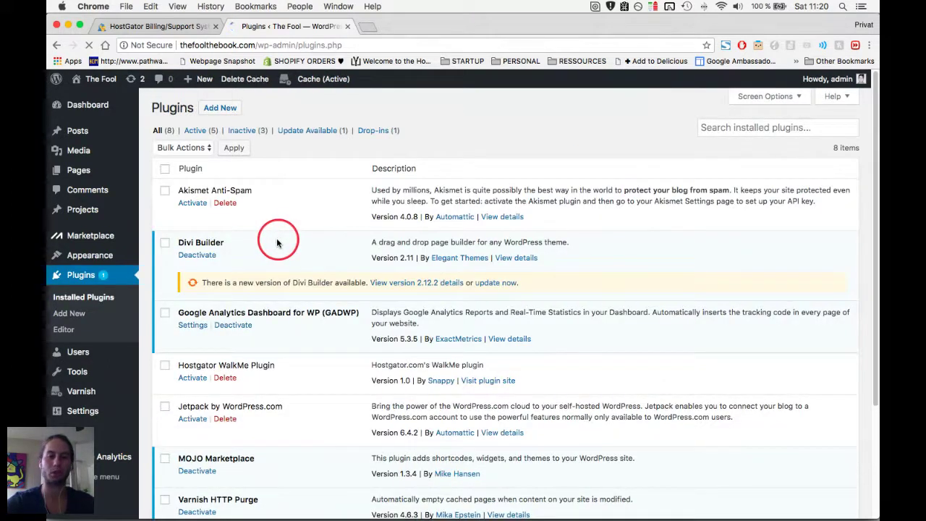
{"action": "scroll", "coordinate": [210, 253], "scroll_direction": "down", "scroll_amount": 2}
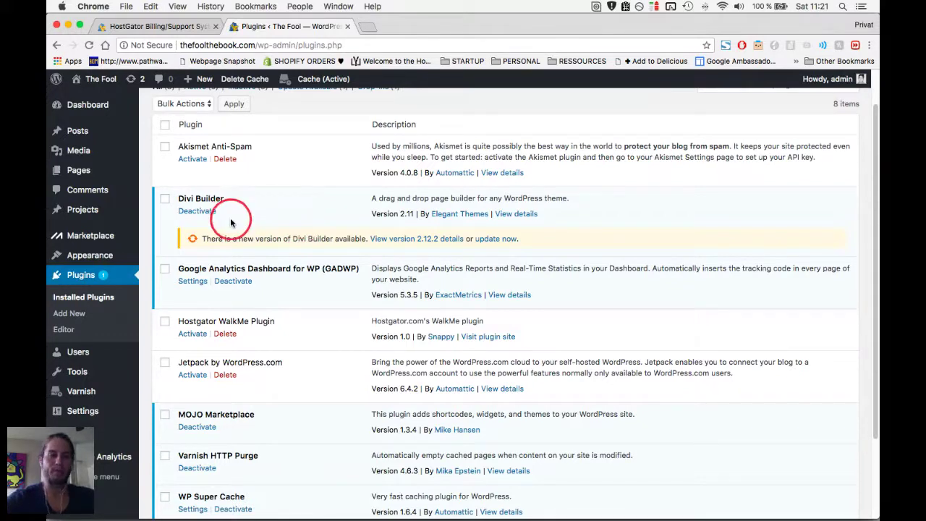
{"action": "scroll", "coordinate": [230, 217], "scroll_direction": "up", "scroll_amount": 1}
{"action": "mouse_move", "coordinate": [80, 174]}
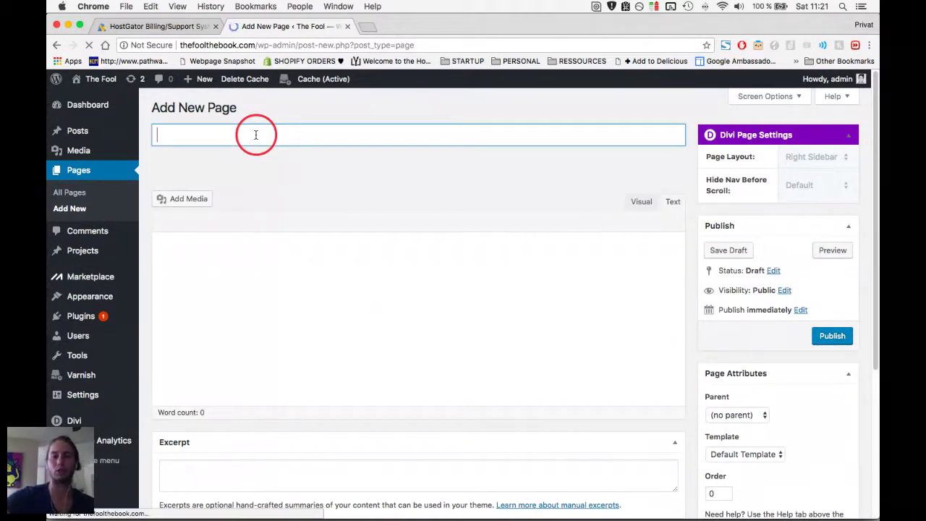
Title the new page 'Yoga' and open it in the Divi visual builder.
{"action": "type", "text": "Y"}
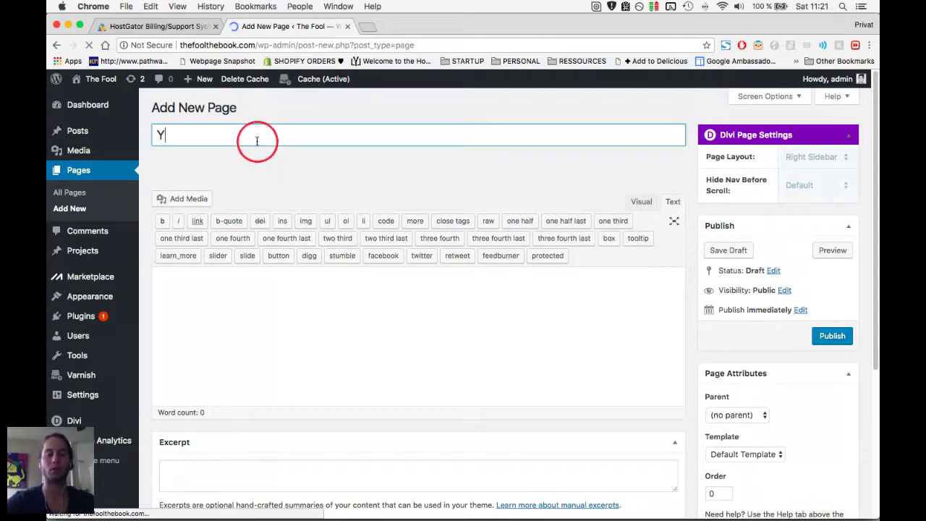
{"action": "type", "text": "oga"}
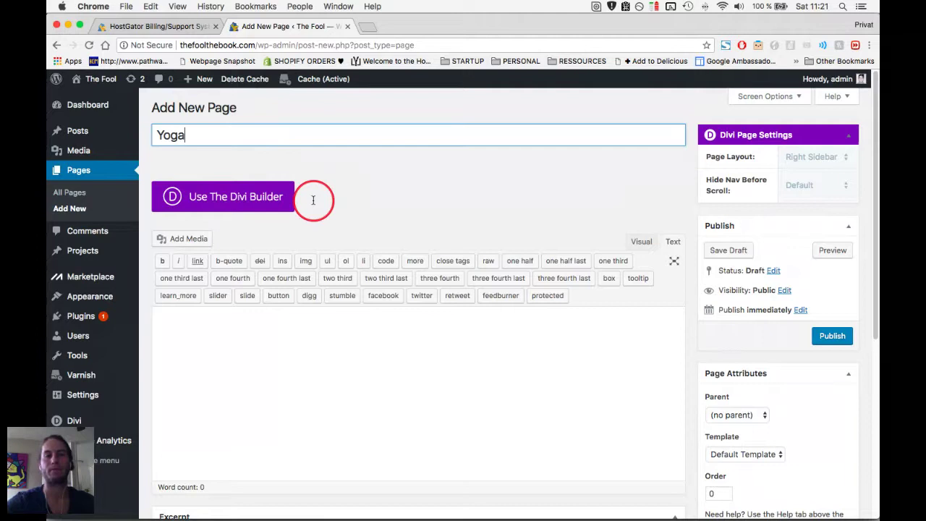
{"action": "left_click", "coordinate": [288, 196]}
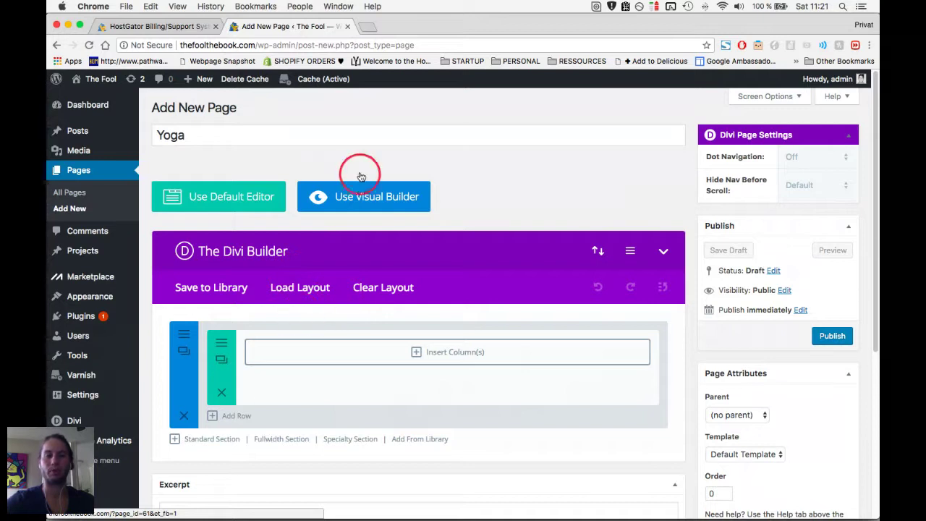
{"action": "scroll", "coordinate": [362, 190], "scroll_direction": "down", "scroll_amount": 1}
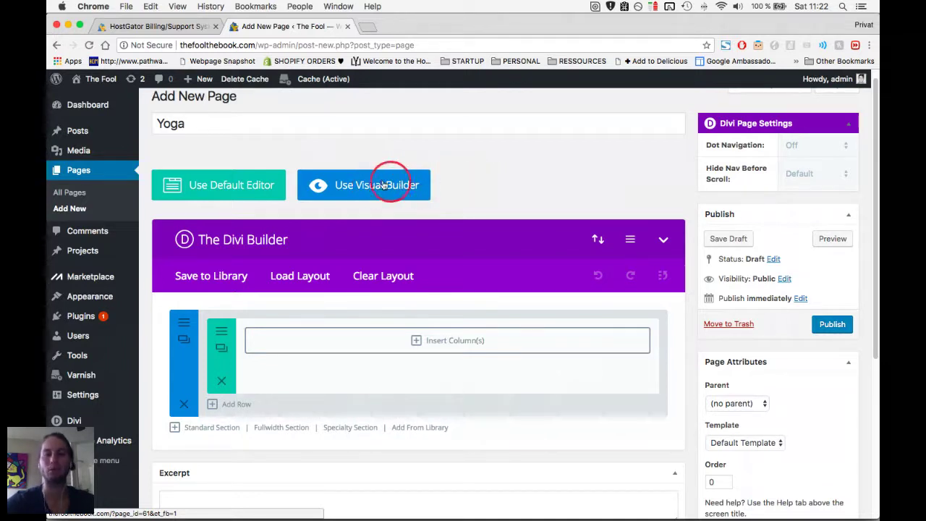
{"action": "left_click", "coordinate": [394, 185]}
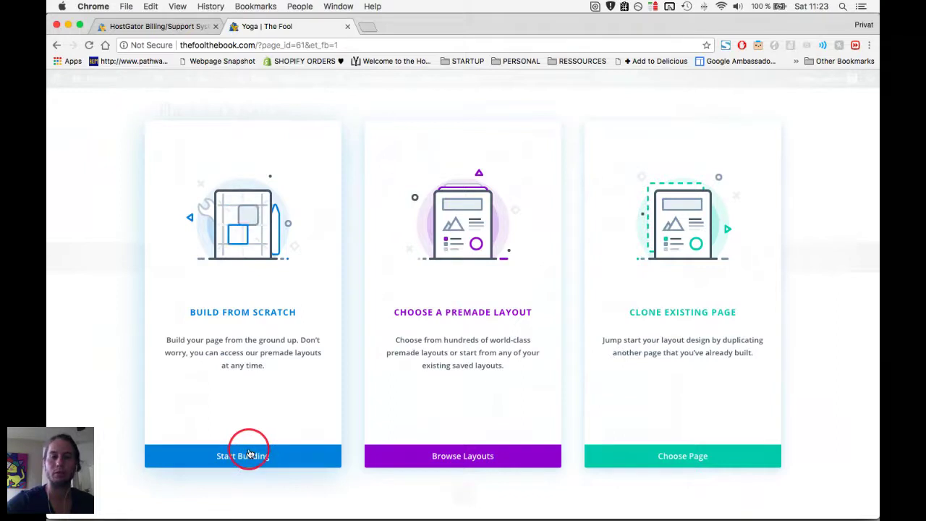
Browse the premade layouts and open the Yoga Studio Landing Page pack details.
{"action": "left_click", "coordinate": [460, 458]}
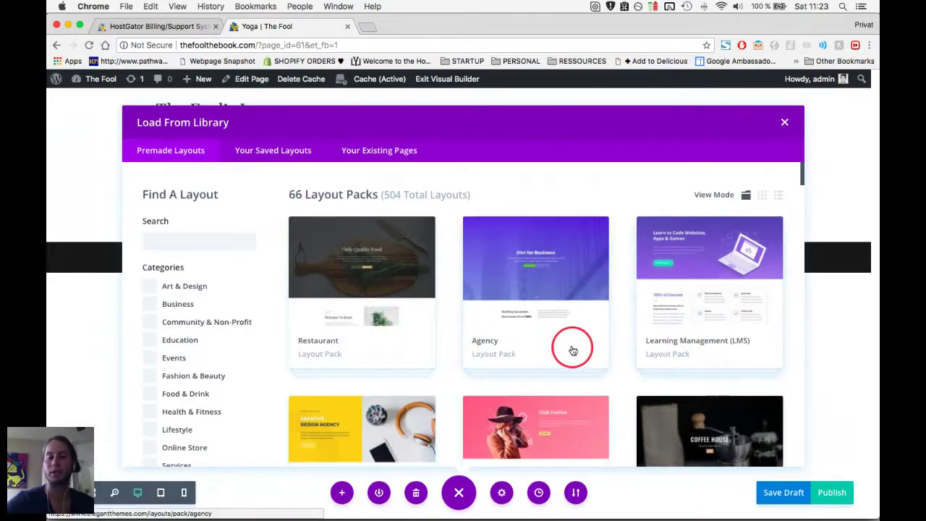
{"action": "scroll", "coordinate": [572, 351], "scroll_direction": "down", "scroll_amount": 3}
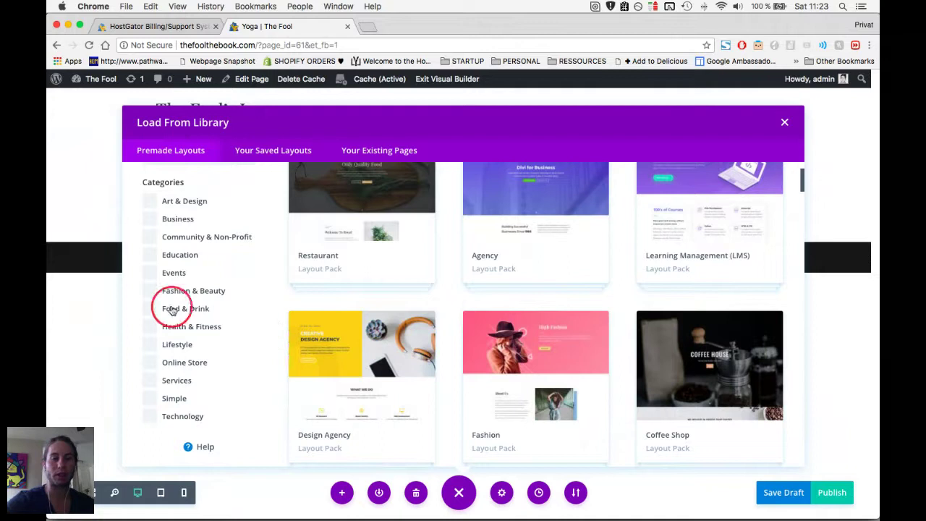
{"action": "scroll", "coordinate": [539, 303], "scroll_direction": "down", "scroll_amount": 2}
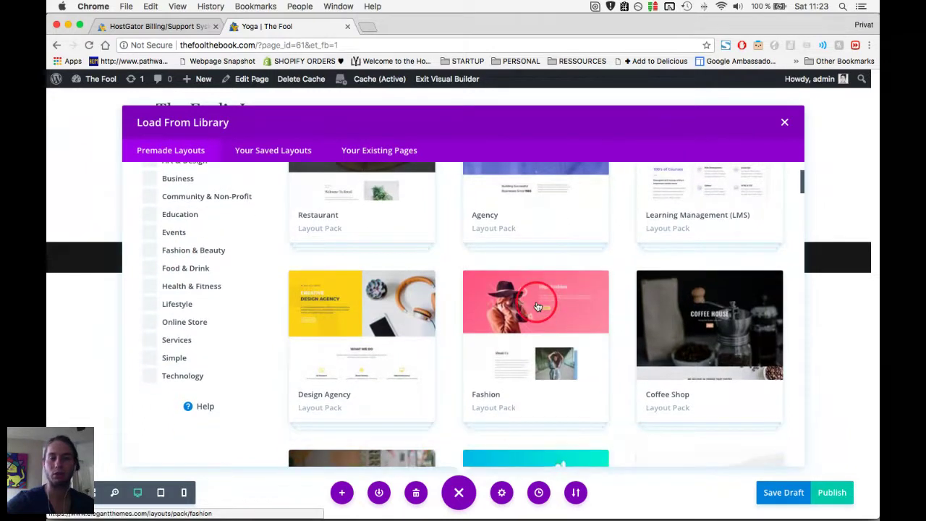
{"action": "scroll", "coordinate": [537, 307], "scroll_direction": "down", "scroll_amount": 3}
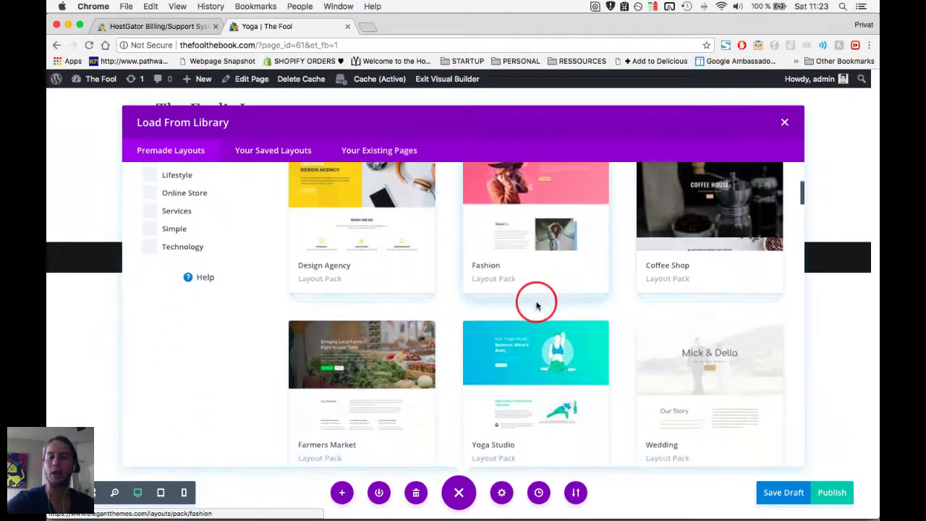
{"action": "scroll", "coordinate": [525, 329], "scroll_direction": "down", "scroll_amount": 1}
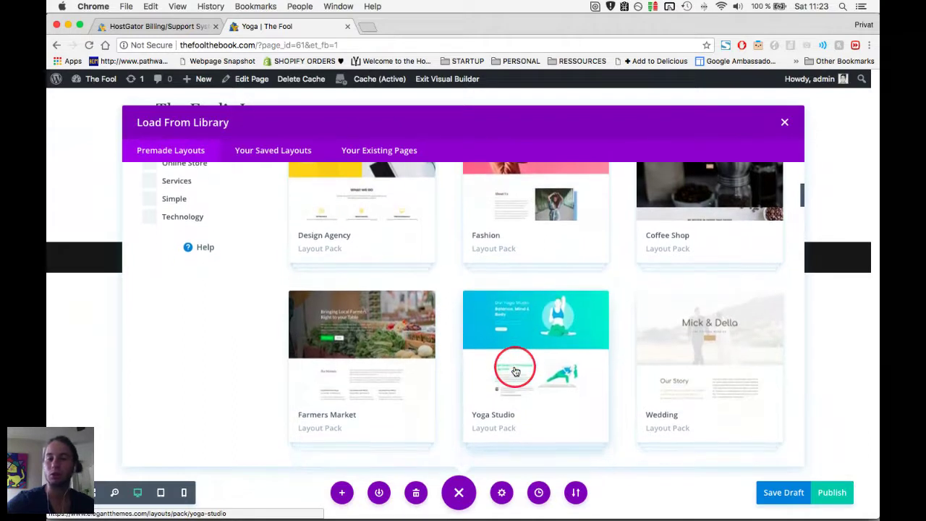
{"action": "left_click", "coordinate": [520, 372]}
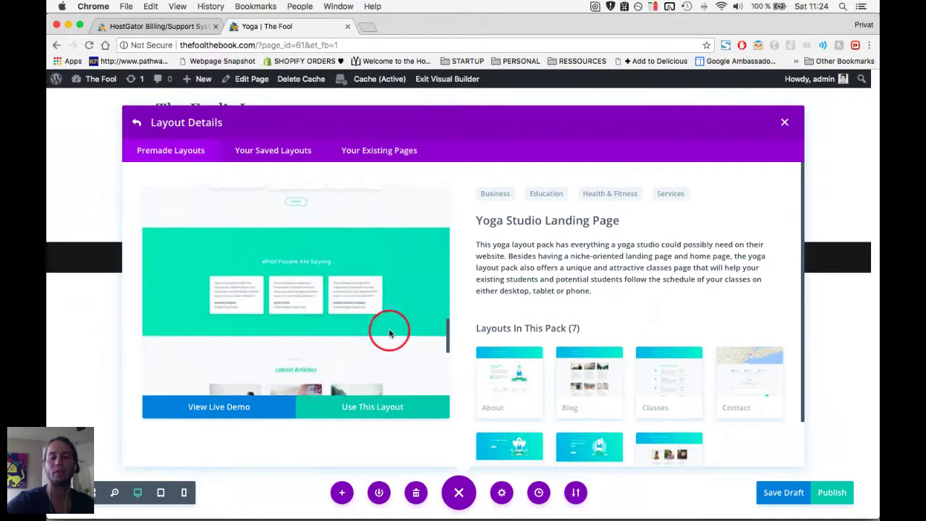
Apply the Yoga Studio landing layout, review its hero section, and exit toward the back-end editor.
{"action": "left_click", "coordinate": [366, 410]}
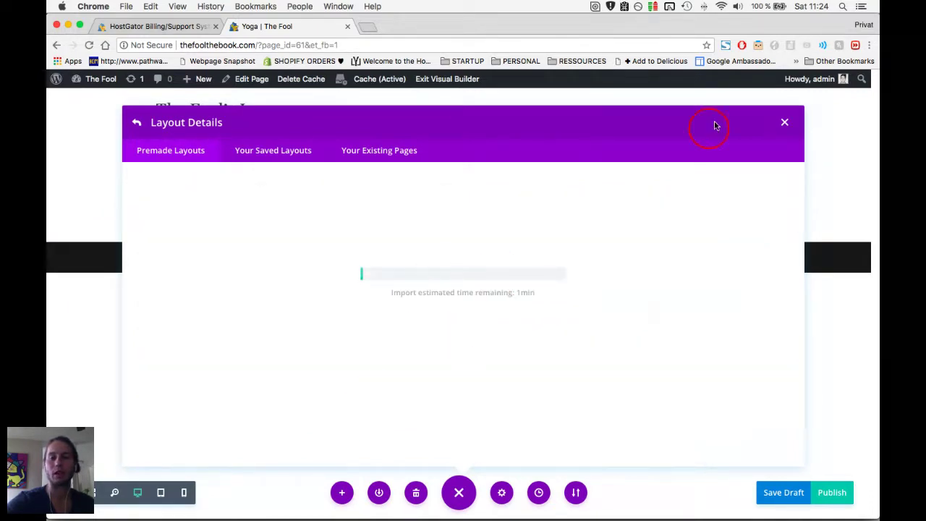
{"action": "left_click", "coordinate": [786, 123]}
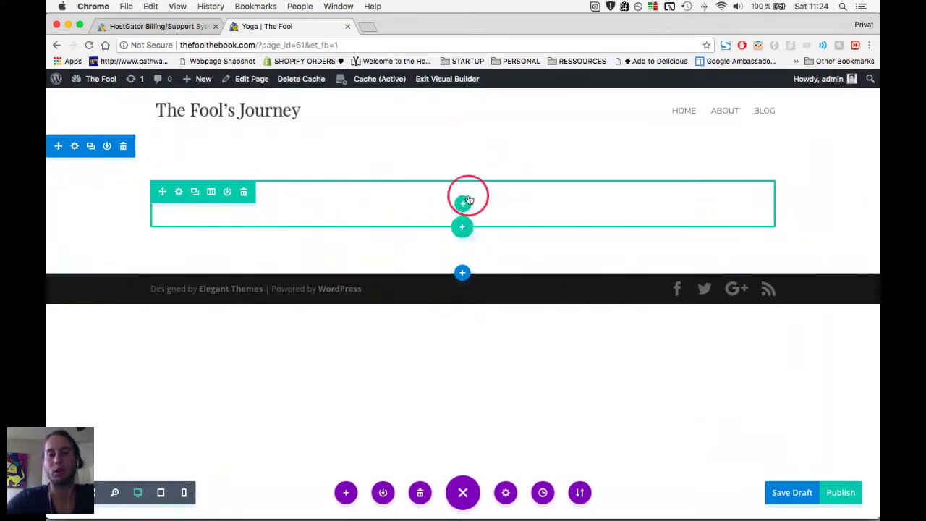
{"action": "left_click", "coordinate": [75, 148]}
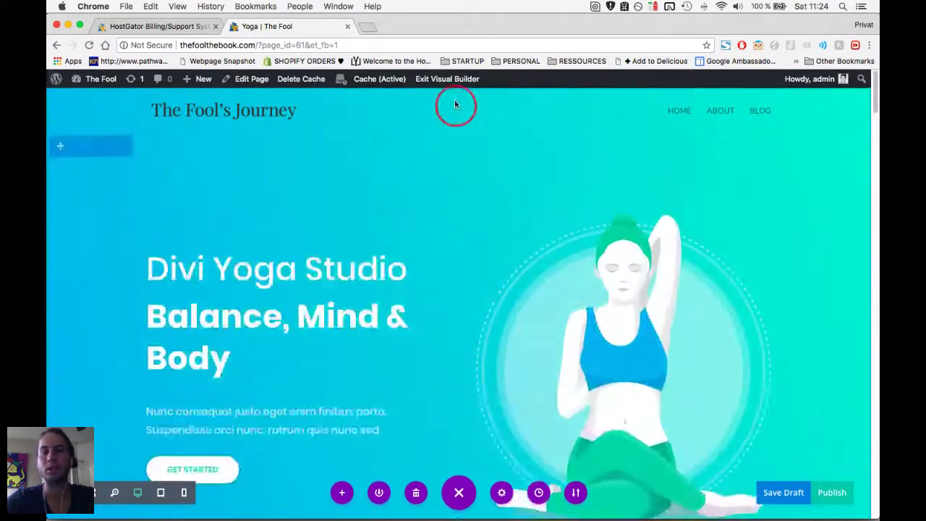
{"action": "scroll", "coordinate": [434, 228], "scroll_direction": "down", "scroll_amount": 2}
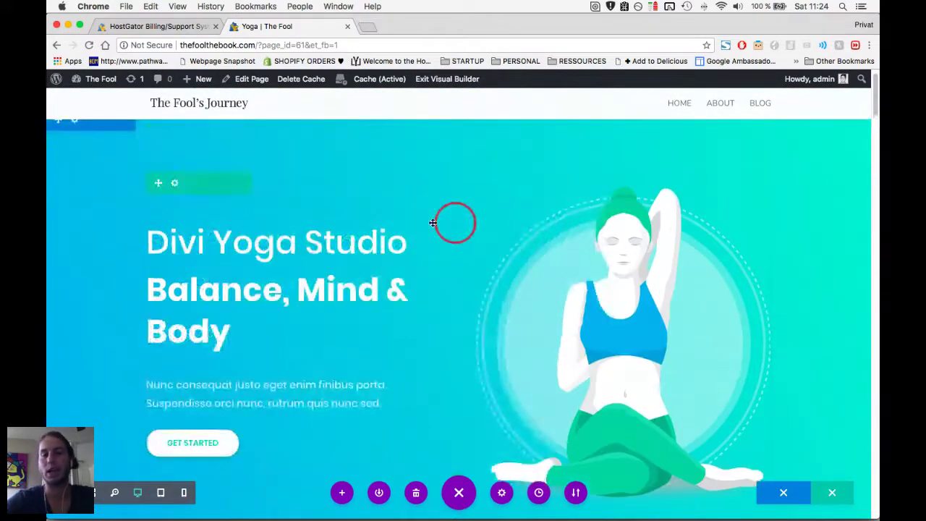
{"action": "scroll", "coordinate": [562, 352], "scroll_direction": "up", "scroll_amount": 2}
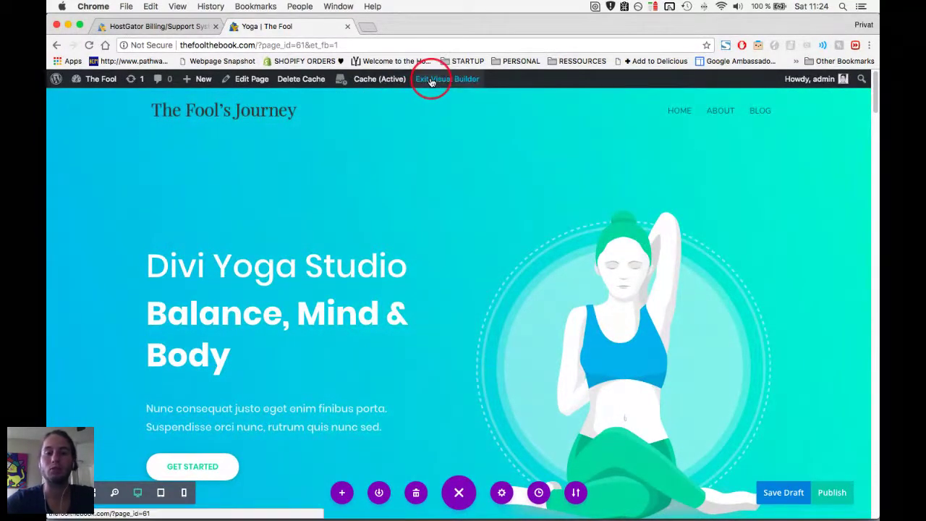
{"action": "left_click", "coordinate": [250, 82]}
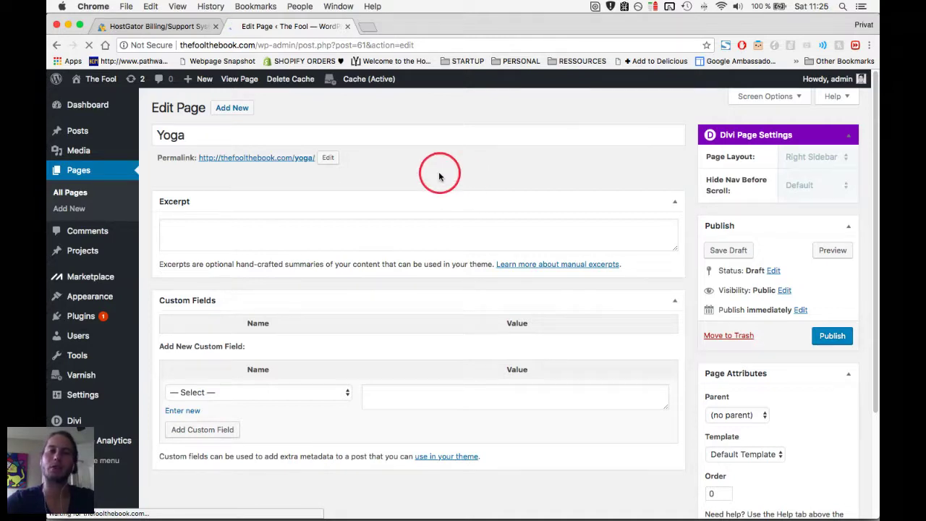
Return to the browser's back-end editor, review the Divi Builder modules, and add a row to the hero section.
{"action": "key", "text": "super+Tab"}
{"action": "left_click", "coordinate": [364, 236]}
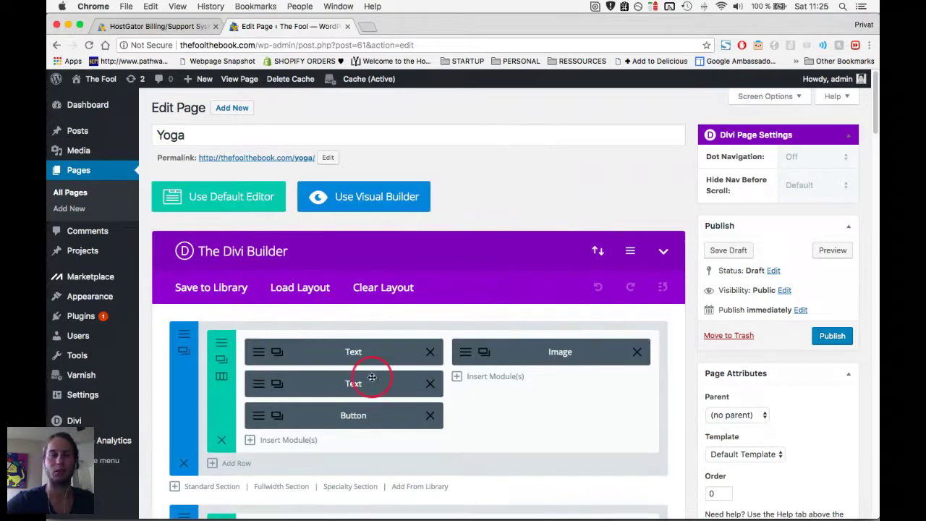
{"action": "scroll", "coordinate": [422, 441], "scroll_direction": "down", "scroll_amount": 5}
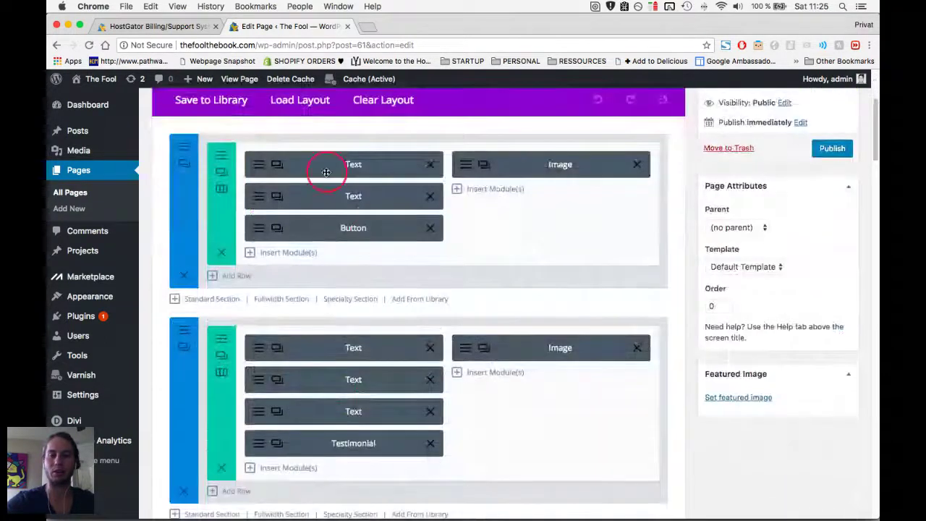
{"action": "scroll", "coordinate": [384, 311], "scroll_direction": "up", "scroll_amount": 1}
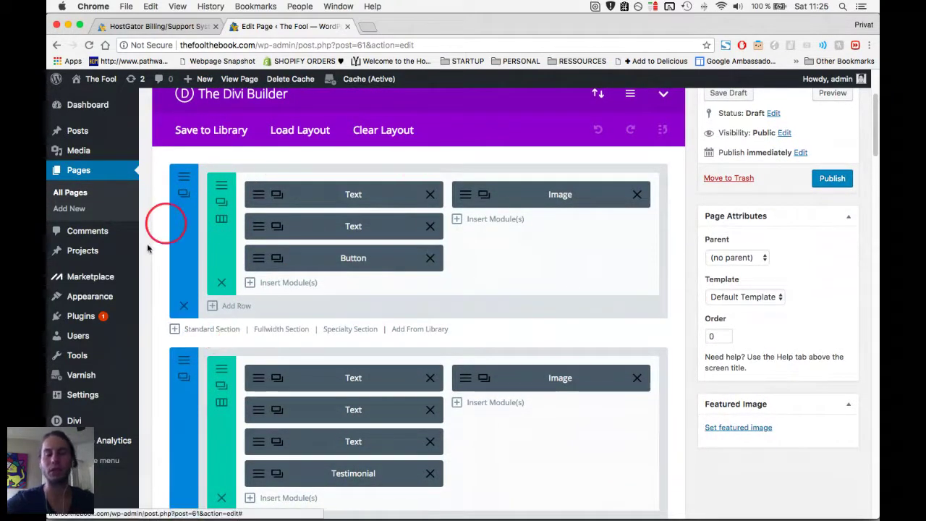
{"action": "scroll", "coordinate": [183, 267], "scroll_direction": "up", "scroll_amount": 1}
{"action": "scroll", "coordinate": [248, 217], "scroll_direction": "up", "scroll_amount": 1}
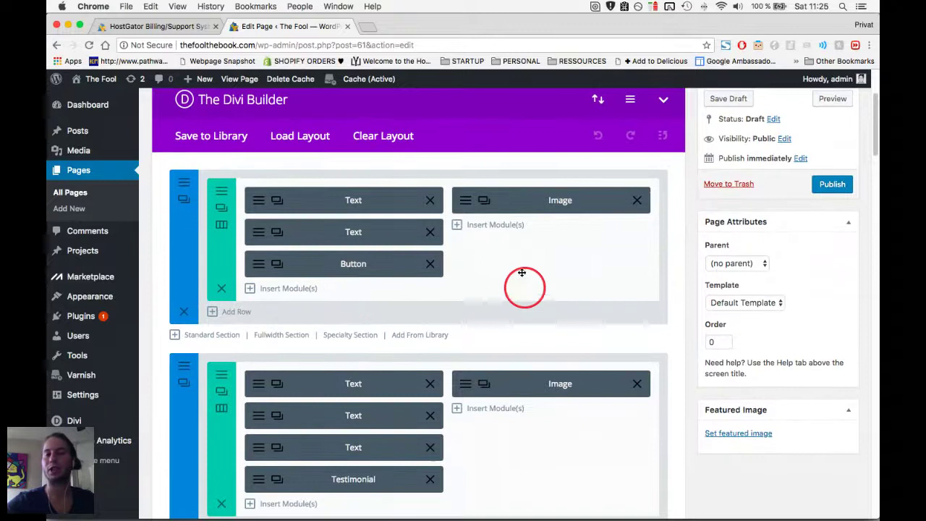
{"action": "scroll", "coordinate": [379, 321], "scroll_direction": "up", "scroll_amount": 1}
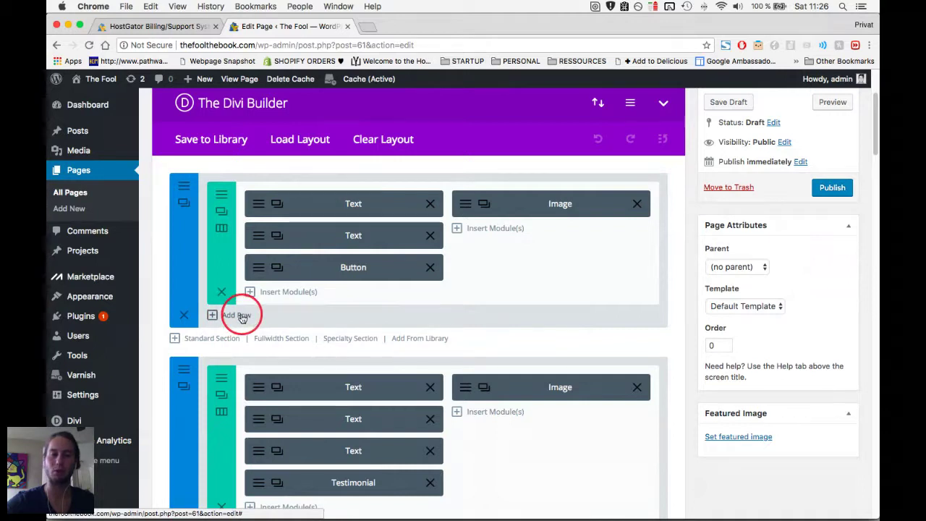
{"action": "left_click", "coordinate": [241, 316]}
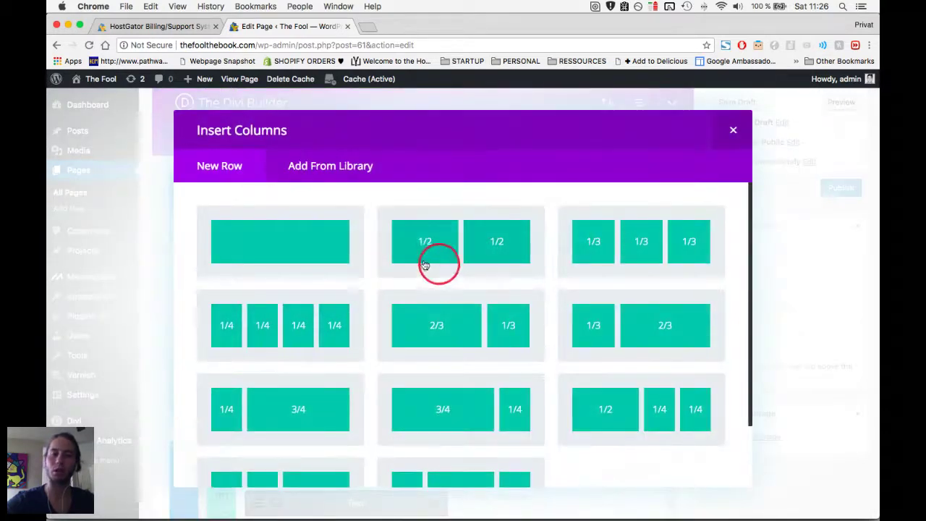
Close the Insert Columns modal without choosing a layout and delete the empty row.
{"action": "scroll", "coordinate": [478, 268], "scroll_direction": "down", "scroll_amount": 1}
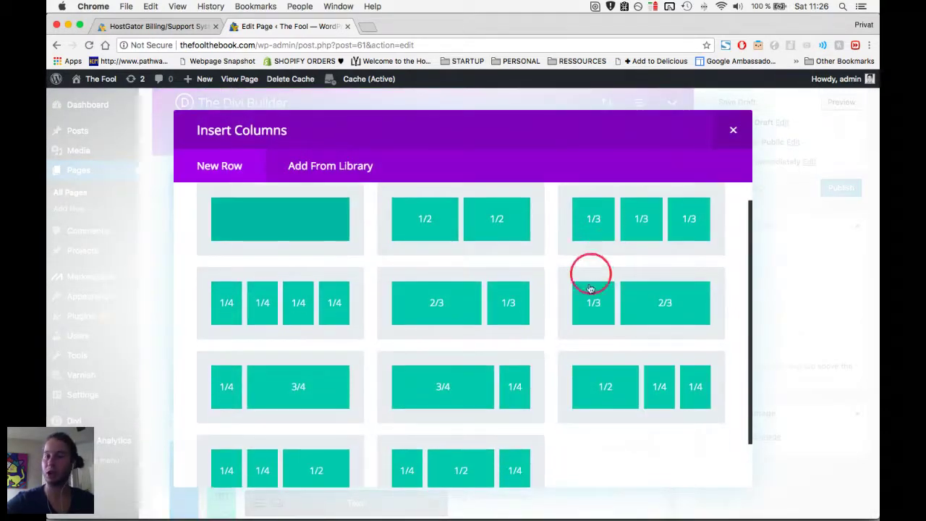
{"action": "left_click", "coordinate": [733, 132]}
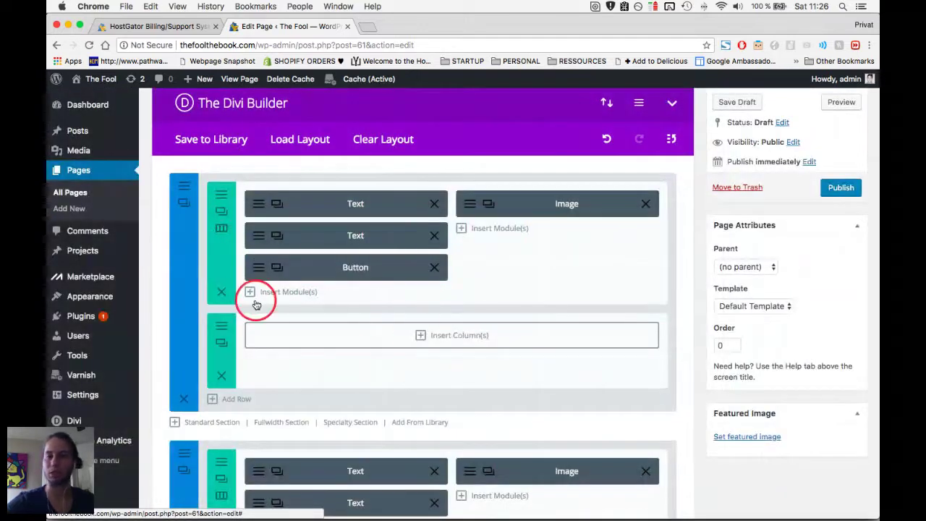
{"action": "scroll", "coordinate": [256, 304], "scroll_direction": "down", "scroll_amount": 2}
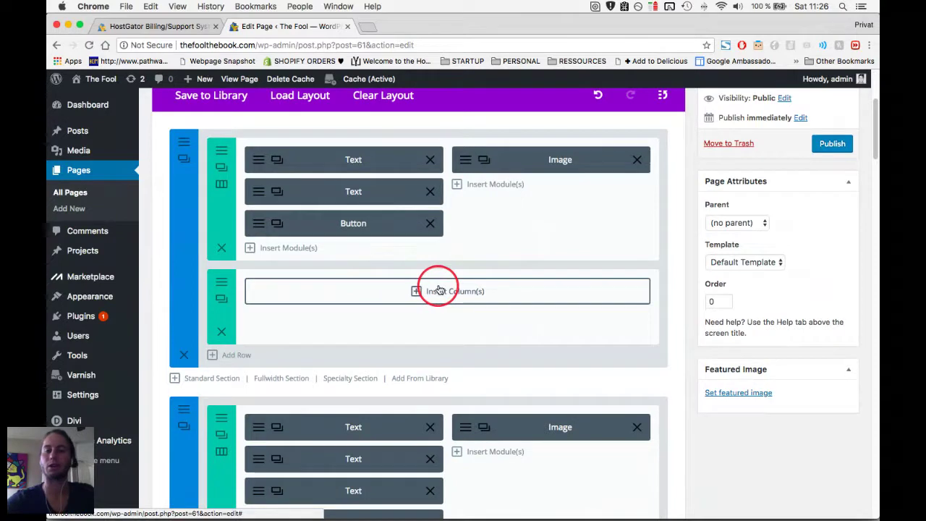
{"action": "left_click", "coordinate": [222, 331]}
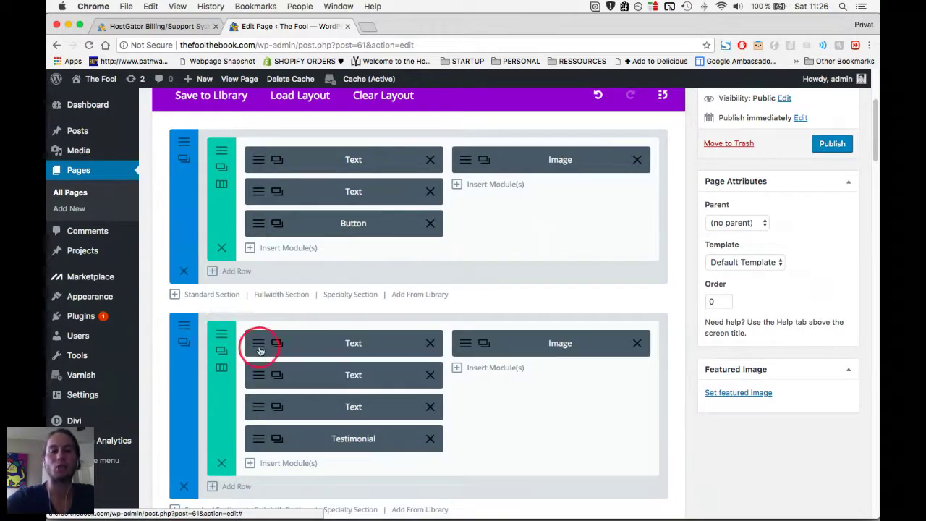
{"action": "scroll", "coordinate": [391, 145], "scroll_direction": "up", "scroll_amount": 2}
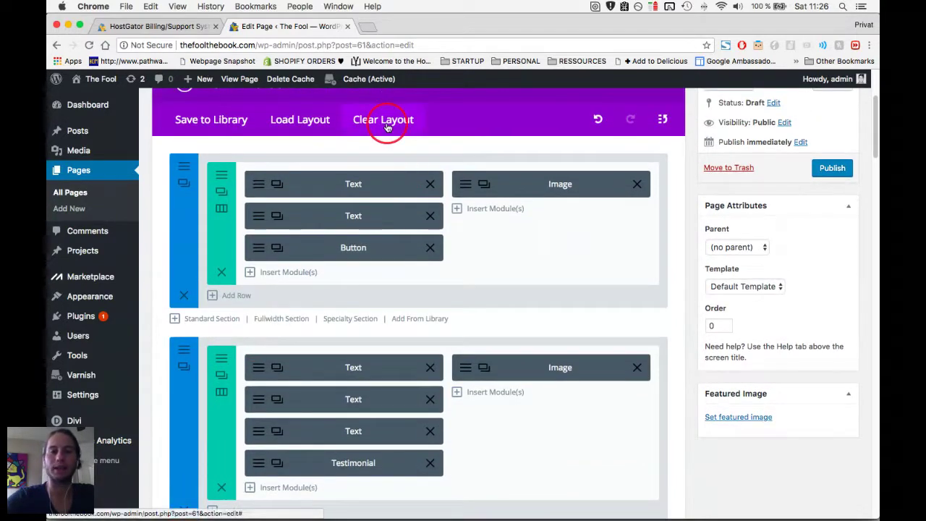
{"action": "scroll", "coordinate": [393, 182], "scroll_direction": "down", "scroll_amount": 2}
{"action": "scroll", "coordinate": [395, 185], "scroll_direction": "up", "scroll_amount": 4}
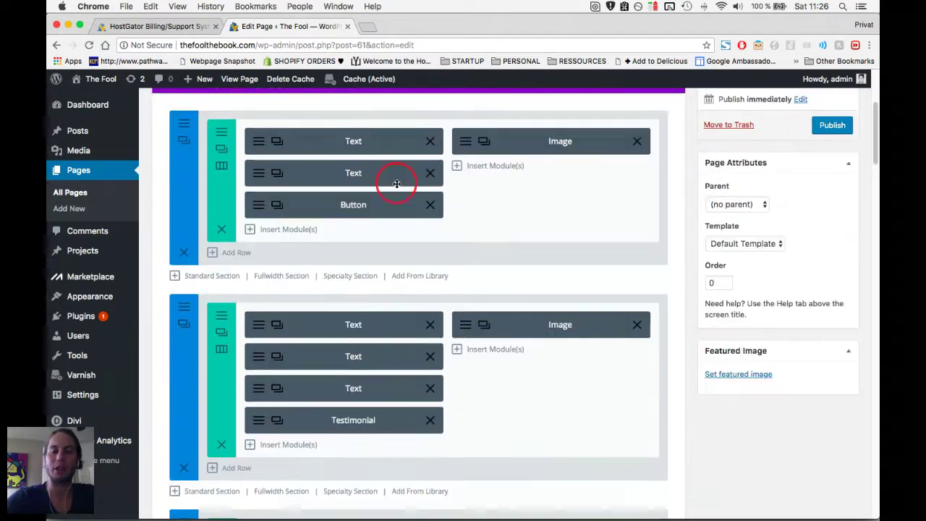
Use Clear Layout to wipe all Yoga page content, confirm it, and relaunch the visual builder.
{"action": "left_click", "coordinate": [384, 163]}
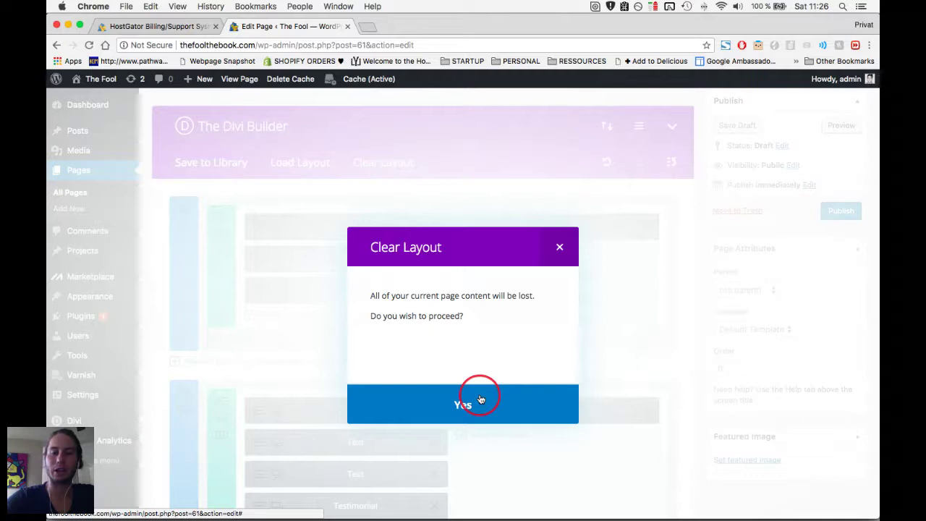
{"action": "left_click", "coordinate": [466, 393]}
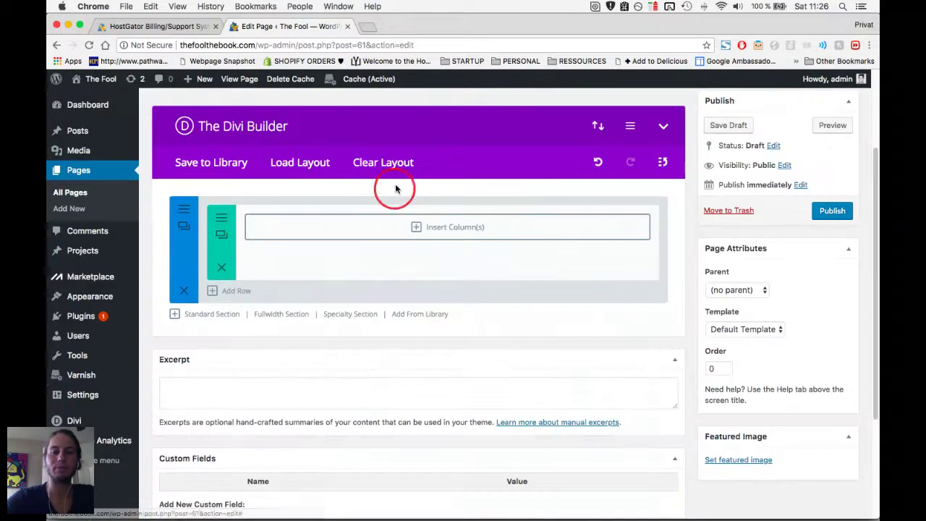
{"action": "scroll", "coordinate": [373, 225], "scroll_direction": "up", "scroll_amount": 1}
{"action": "scroll", "coordinate": [373, 224], "scroll_direction": "up", "scroll_amount": 3}
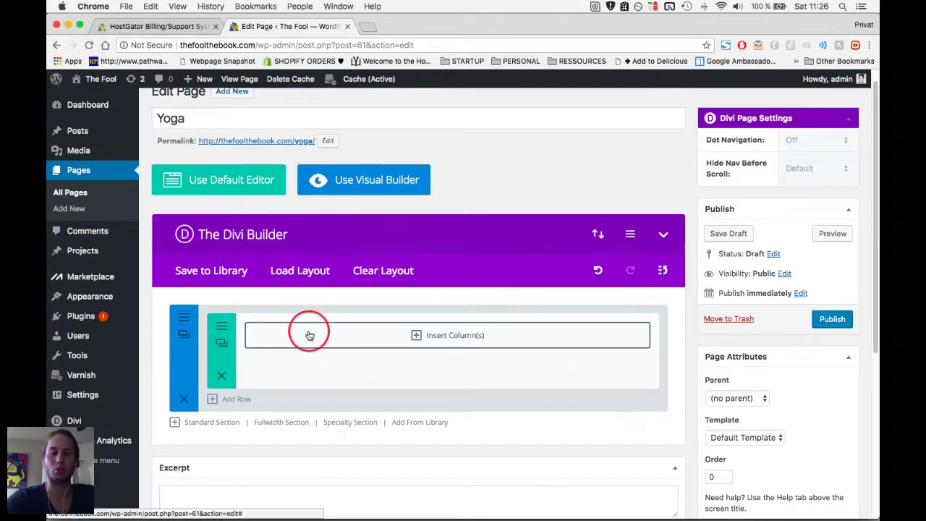
{"action": "left_click", "coordinate": [358, 178]}
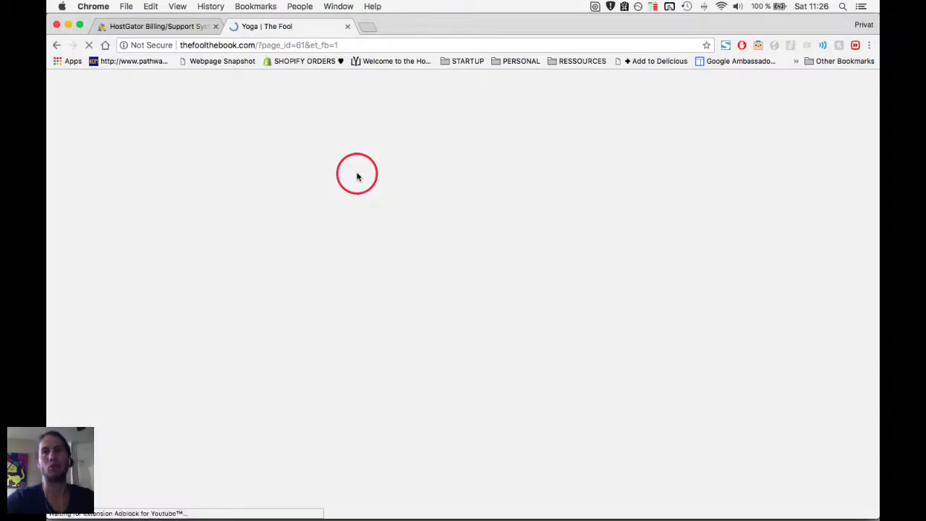
View the logo images in Finder's Downloads > yoga > brands folder, then switch to Notes.
{"action": "key", "text": "super+Tab"}
{"action": "key", "text": "super+Tab"}
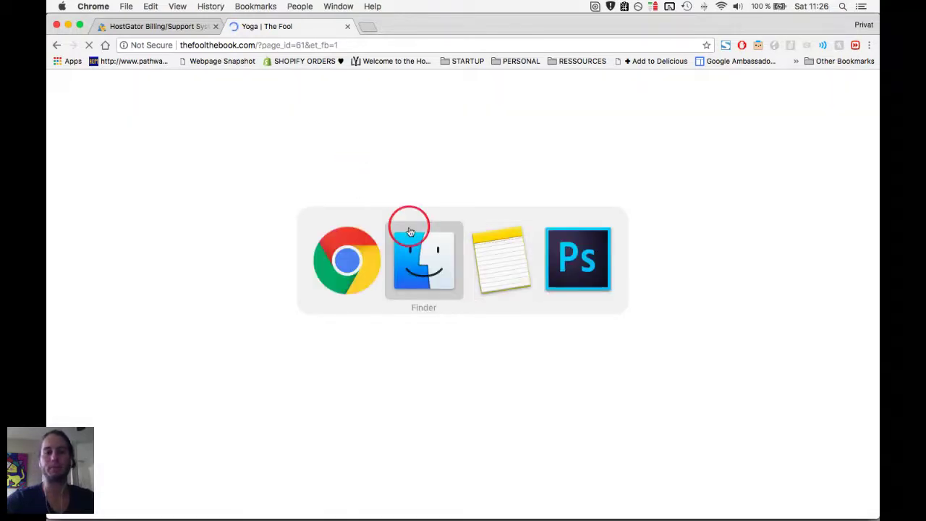
{"action": "left_click", "coordinate": [274, 230]}
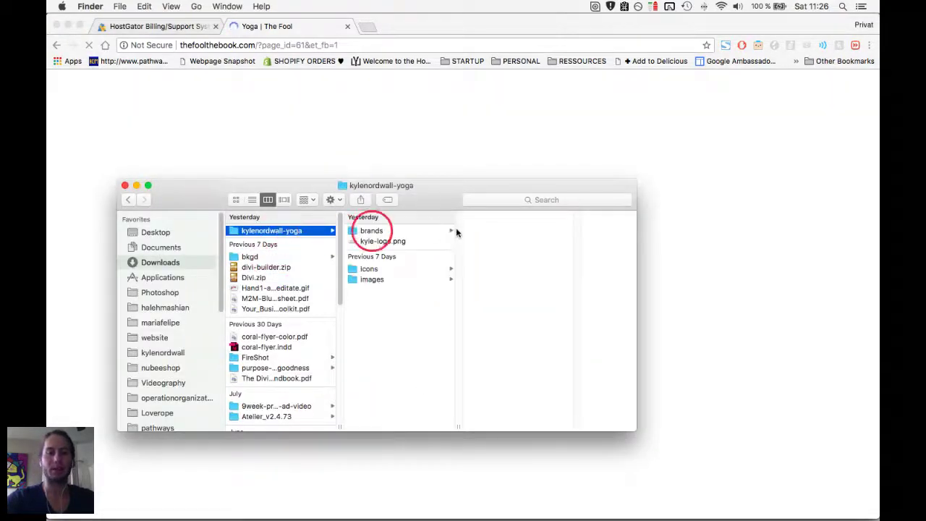
{"action": "left_click", "coordinate": [402, 231]}
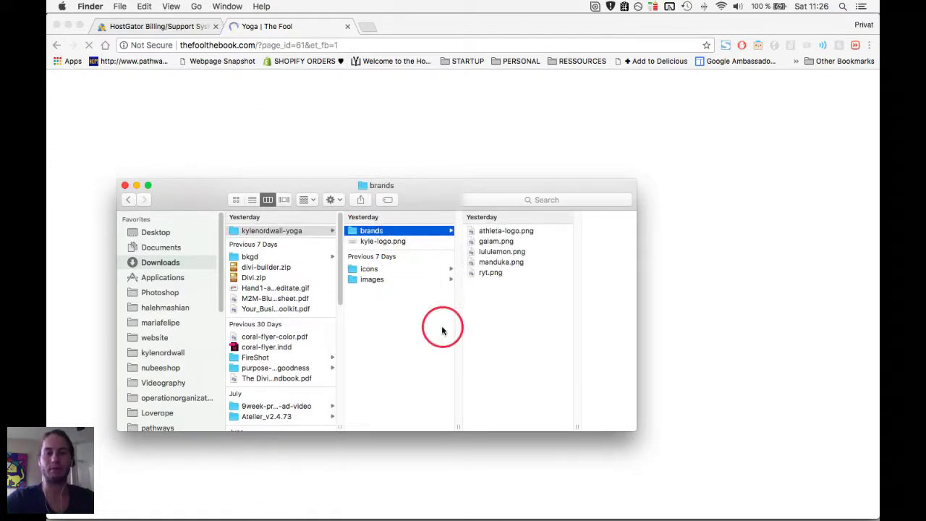
{"action": "key", "text": "super+Tab"}
{"action": "key", "text": "super+Tab"}
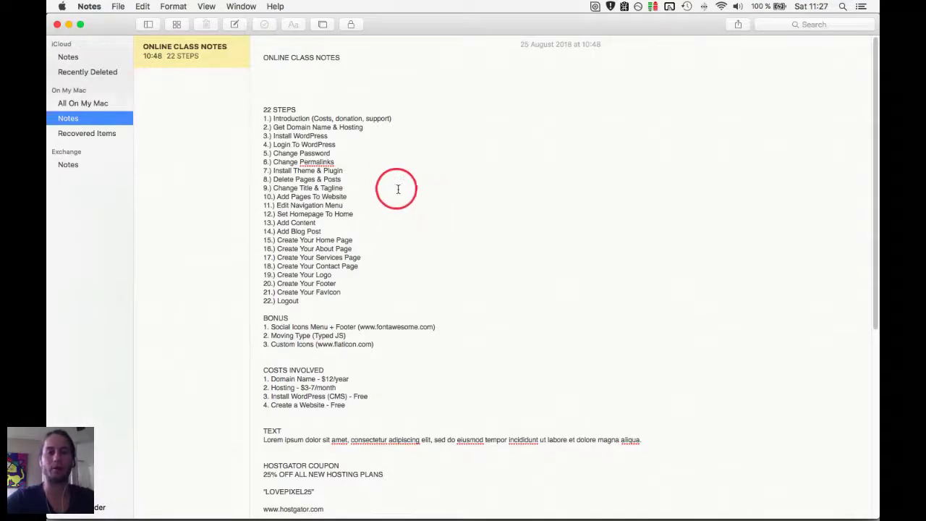
Switch from the ONLINE CLASS NOTES note back to the Divi builder in Chrome.
{"action": "key", "text": "super+Tab"}
{"action": "key", "text": "super+Tab"}
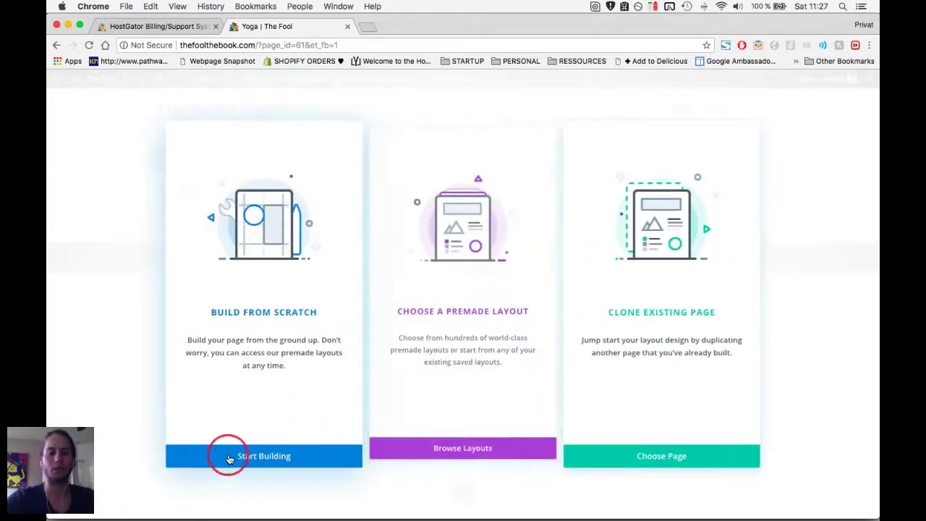
Start the page from scratch and add a two-column row.
{"action": "left_click", "coordinate": [228, 459]}
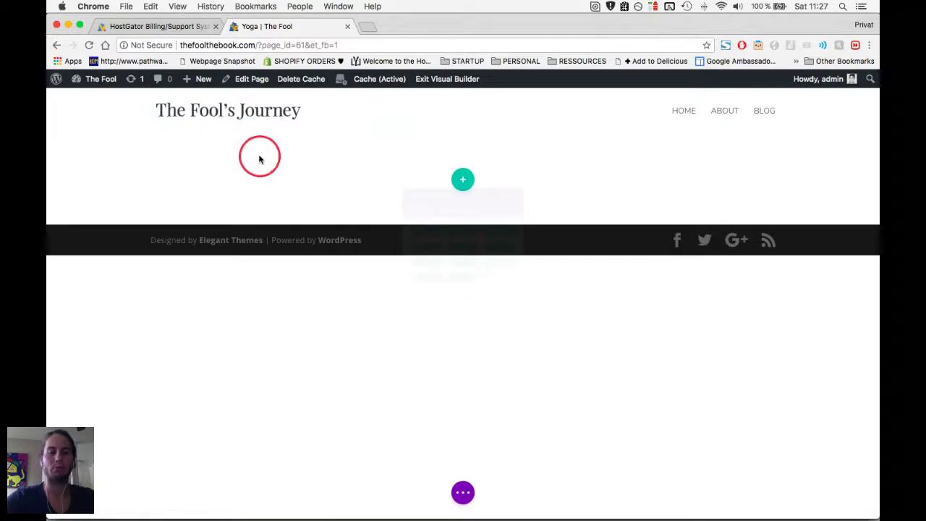
{"action": "left_click", "coordinate": [463, 176]}
{"action": "left_click", "coordinate": [455, 269]}
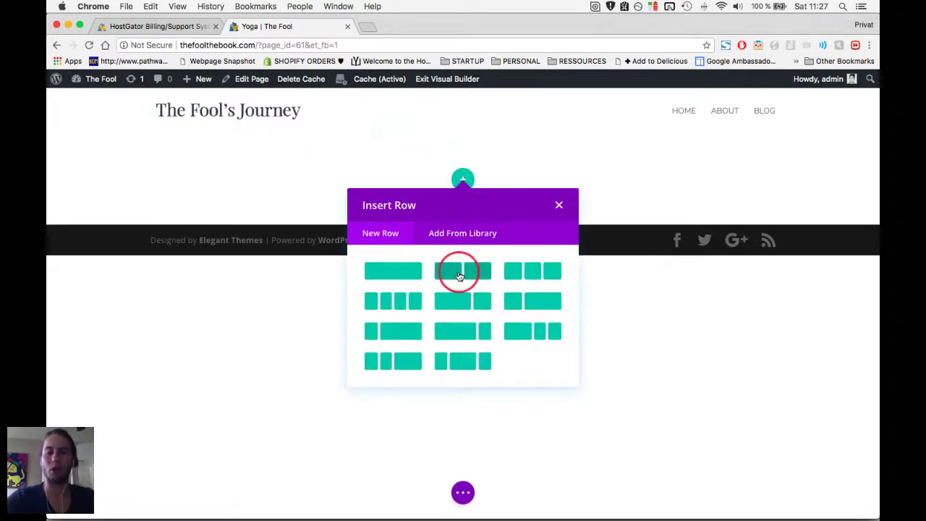
{"action": "left_click", "coordinate": [459, 276]}
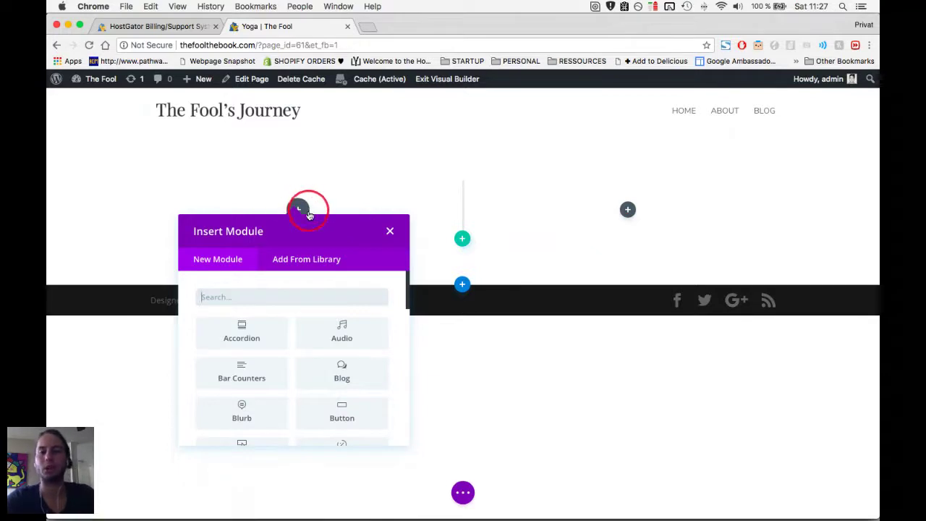
Bring up the row's module list and scroll down to the Text module.
{"action": "left_click", "coordinate": [316, 299]}
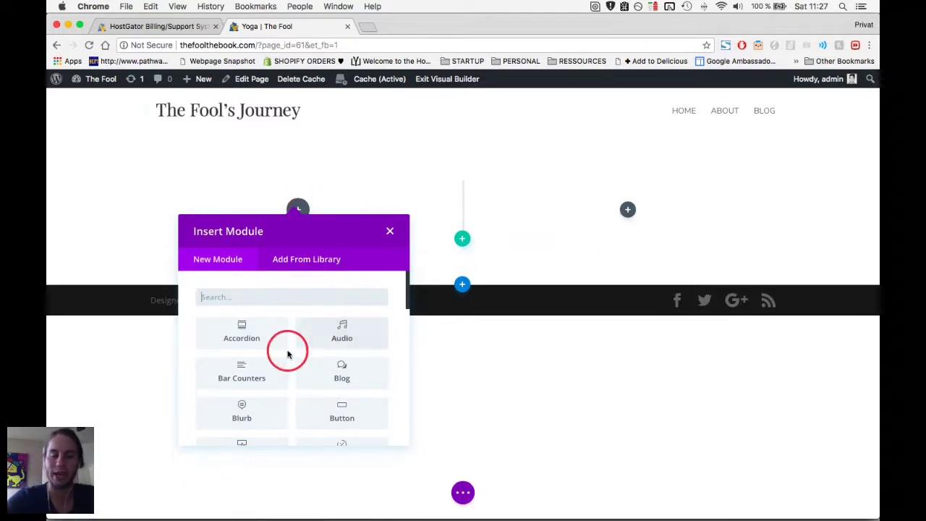
{"action": "scroll", "coordinate": [292, 312], "scroll_direction": "down", "scroll_amount": 1}
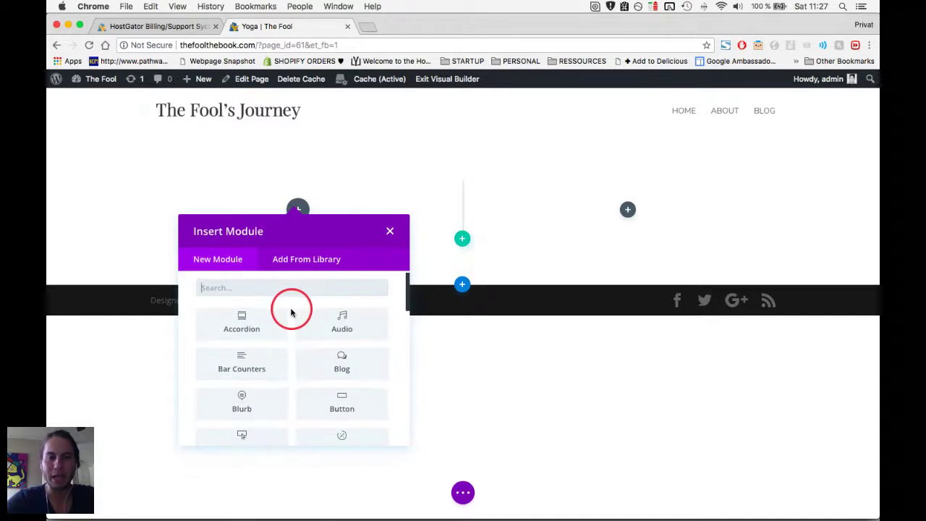
{"action": "scroll", "coordinate": [291, 311], "scroll_direction": "down", "scroll_amount": 1}
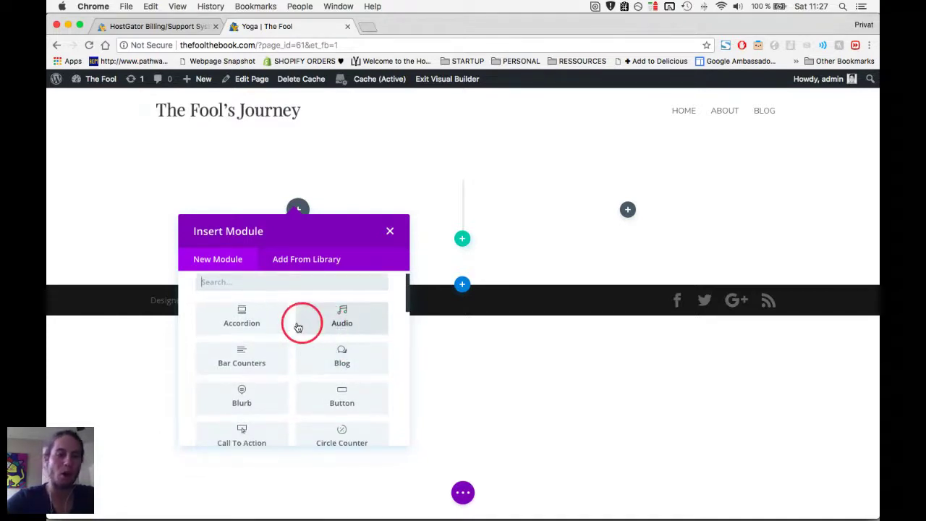
{"action": "scroll", "coordinate": [291, 321], "scroll_direction": "down", "scroll_amount": 4}
{"action": "scroll", "coordinate": [319, 364], "scroll_direction": "down", "scroll_amount": 10}
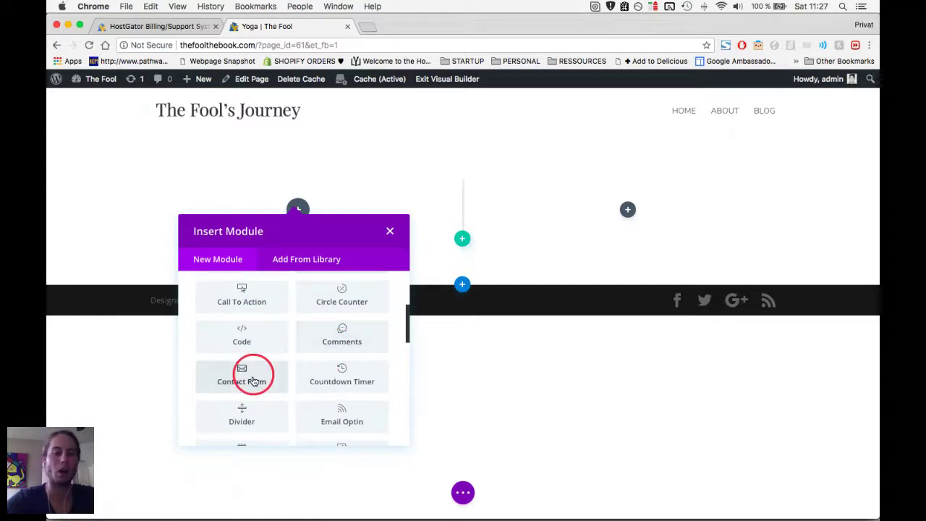
{"action": "scroll", "coordinate": [300, 377], "scroll_direction": "down", "scroll_amount": 10}
{"action": "scroll", "coordinate": [298, 343], "scroll_direction": "down", "scroll_amount": 10}
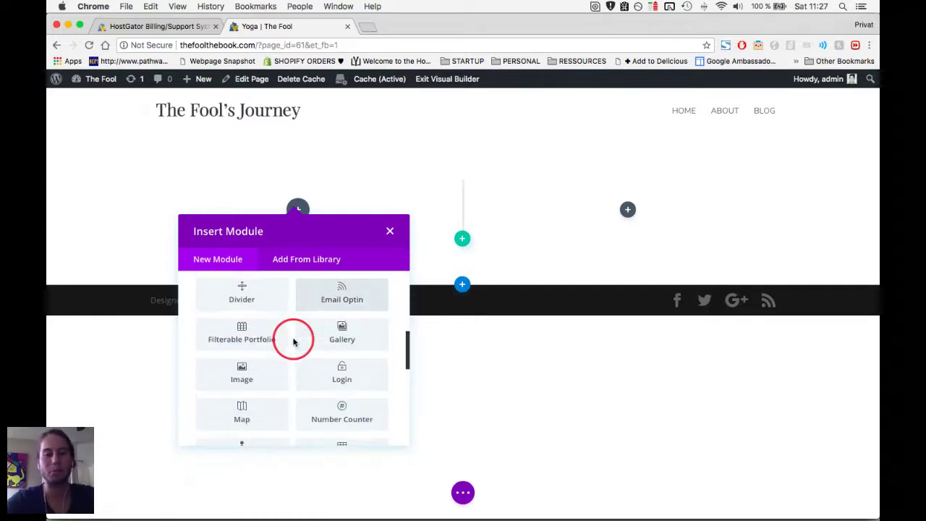
{"action": "scroll", "coordinate": [291, 341], "scroll_direction": "down", "scroll_amount": 2}
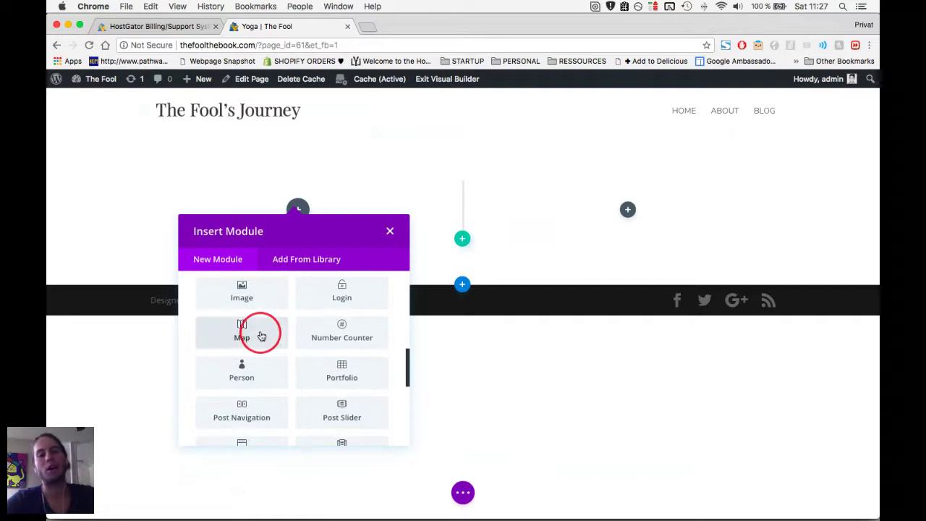
{"action": "scroll", "coordinate": [269, 345], "scroll_direction": "down", "scroll_amount": 10}
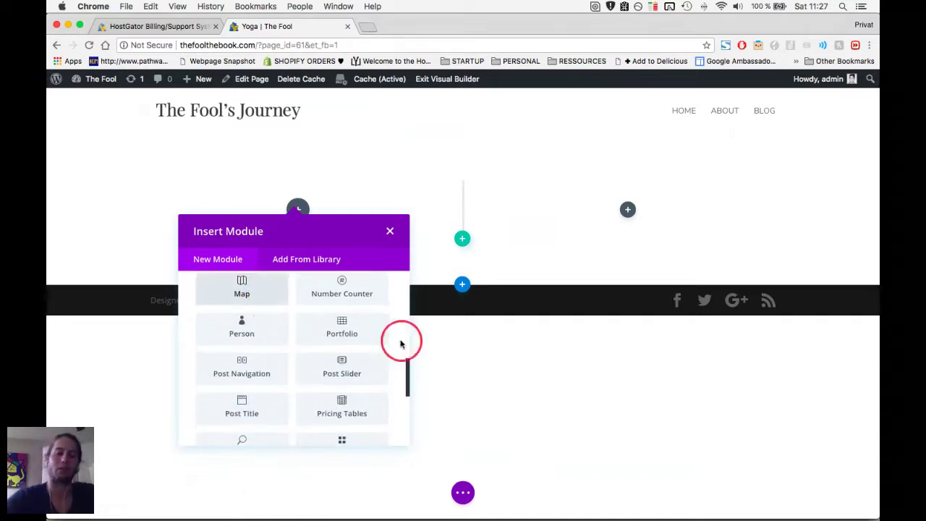
{"action": "scroll", "coordinate": [366, 345], "scroll_direction": "down", "scroll_amount": 6}
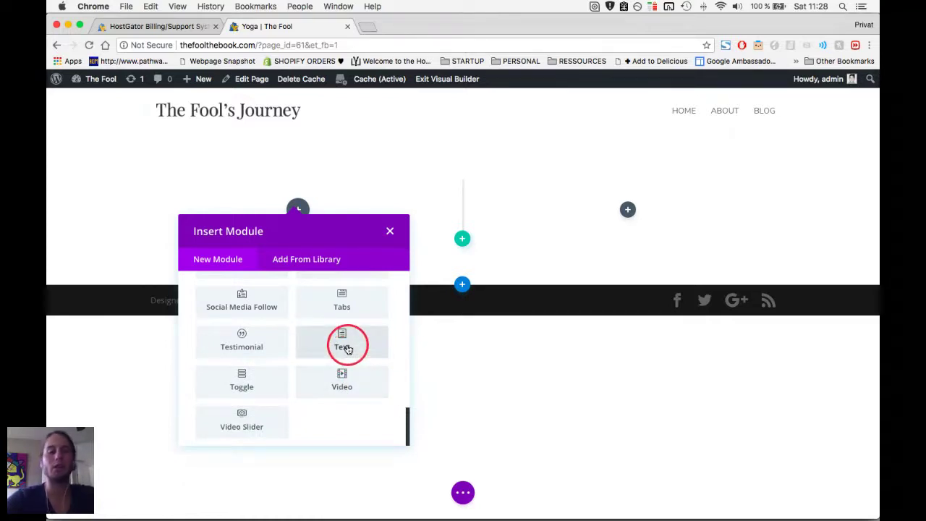
Add a Text module and replace its placeholder with <h1>Welcome to my Yogapage</h1> in the Text tab.
{"action": "left_click", "coordinate": [348, 349]}
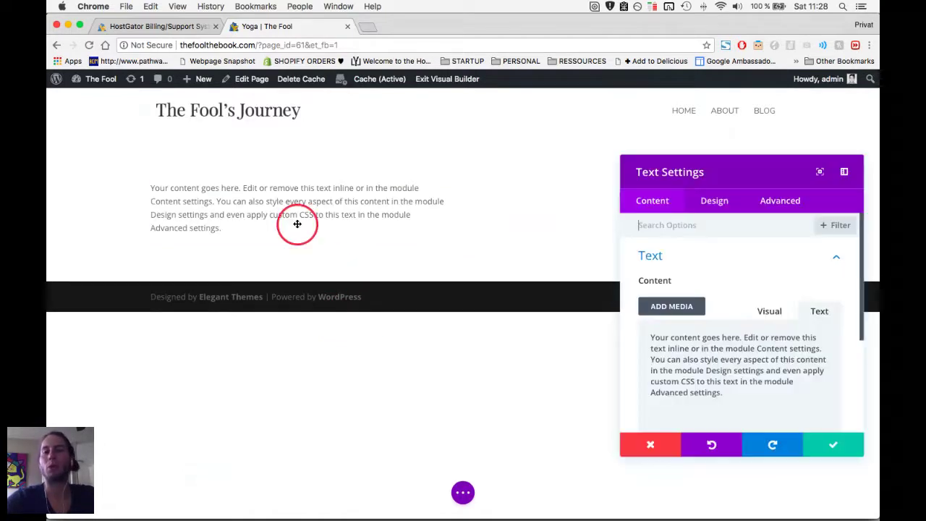
{"action": "left_click", "coordinate": [817, 309]}
{"action": "left_click", "coordinate": [763, 388]}
{"action": "key", "text": "super+a"}
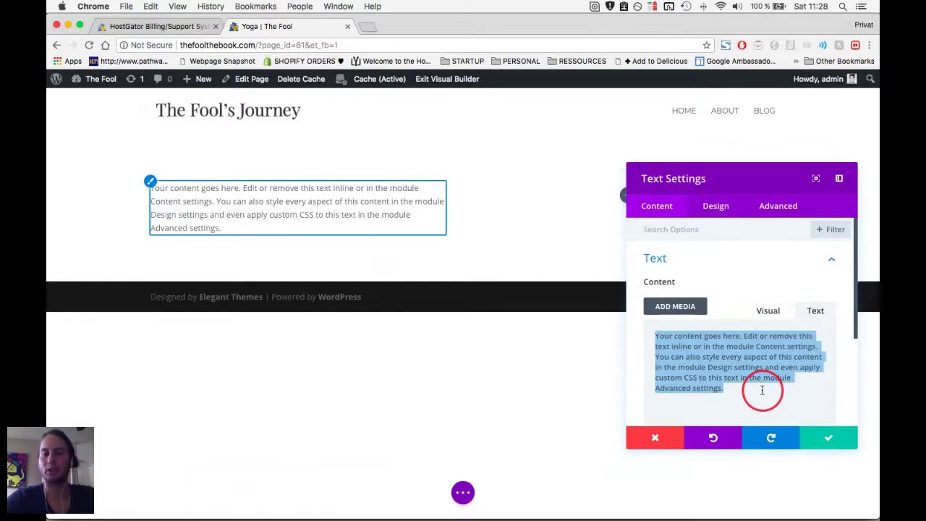
{"action": "type", "text": "<h"}
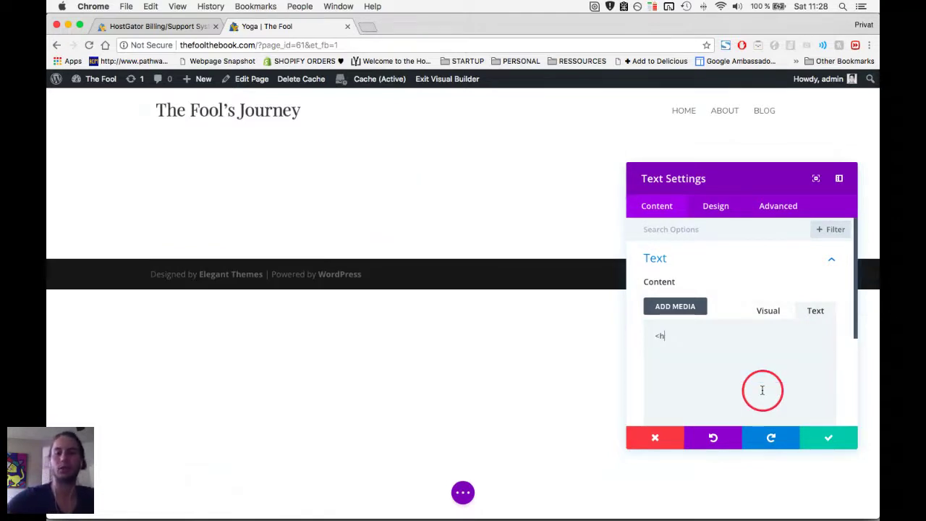
{"action": "type", "text": "1>Welcome to my Yogapag"}
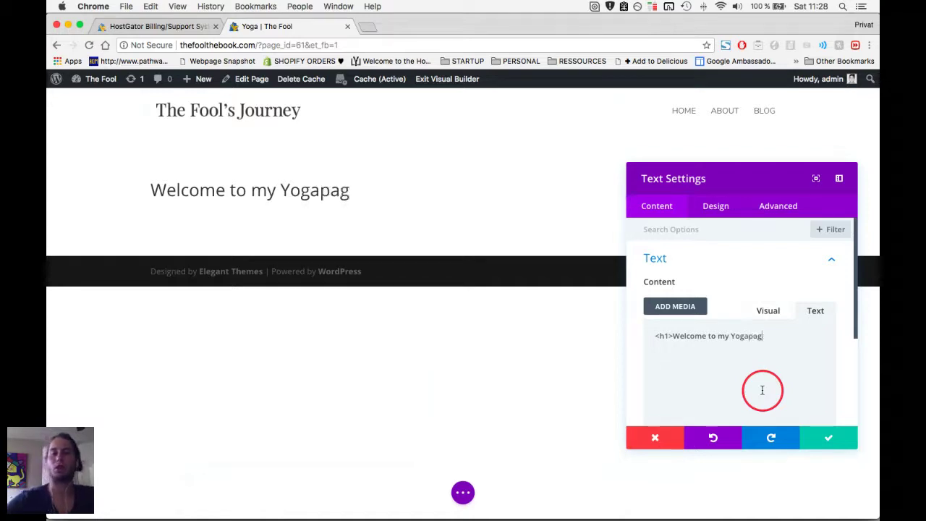
{"action": "type", "text": "1>"}
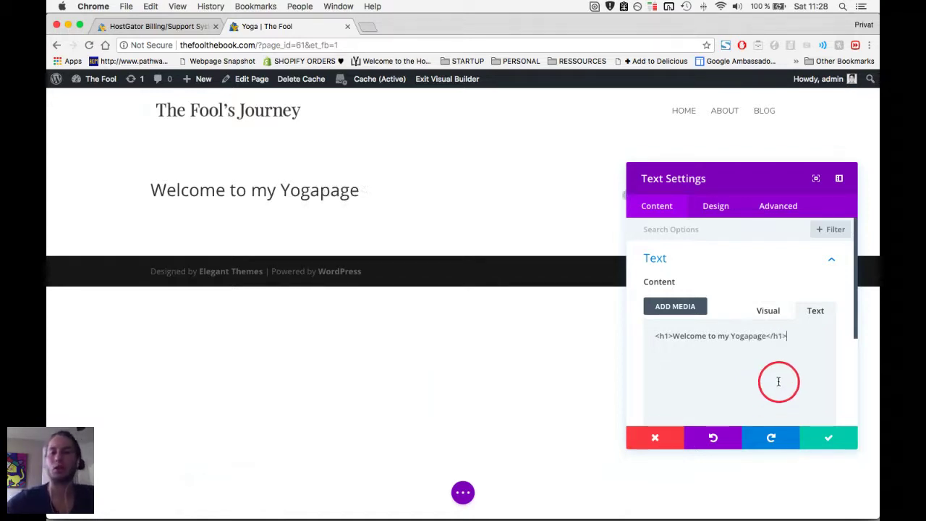
Check the h1 heading tags and save the Welcome to my Yogapage text module.
{"action": "left_click_drag", "start_coordinate": [789, 337], "coordinate": [769, 337]}
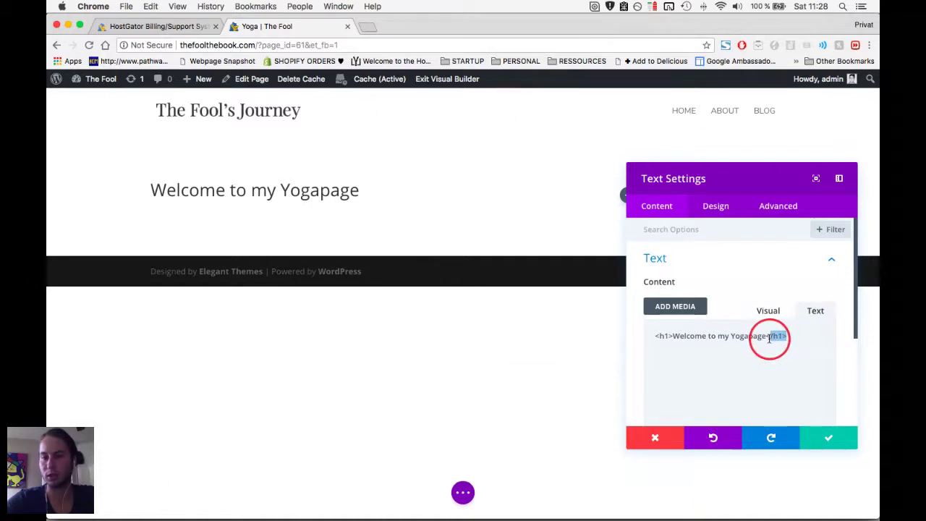
{"action": "left_click_drag", "start_coordinate": [672, 337], "coordinate": [655, 338]}
{"action": "left_click", "coordinate": [672, 338]}
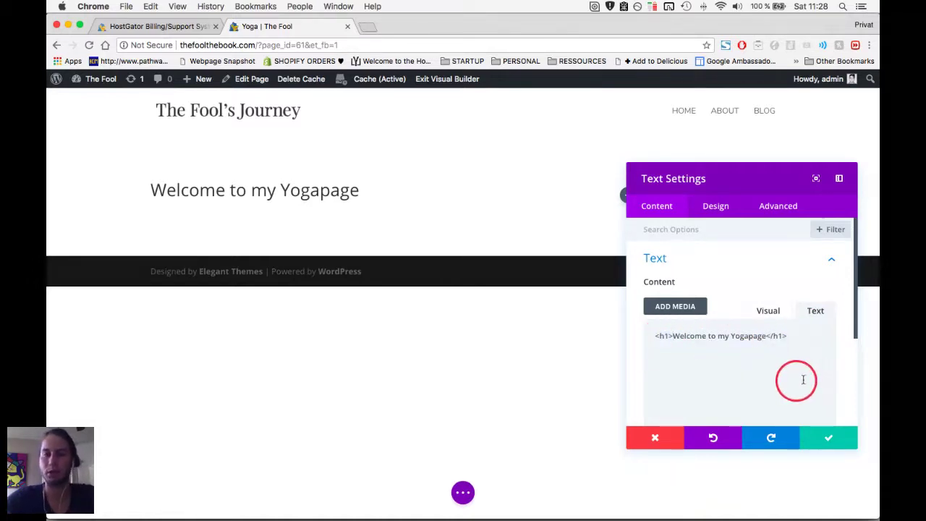
{"action": "double_click", "coordinate": [665, 335]}
{"action": "left_click", "coordinate": [669, 336]}
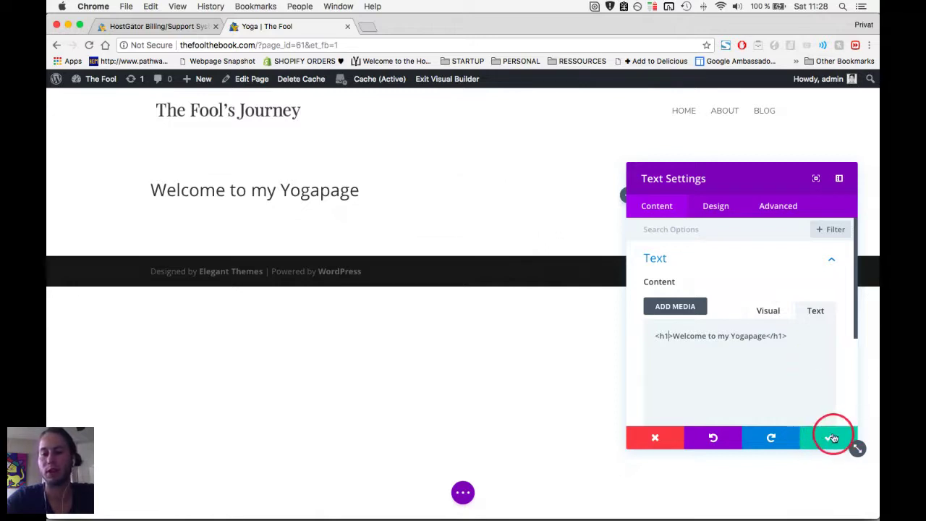
{"action": "left_click", "coordinate": [832, 438]}
{"action": "mouse_move", "coordinate": [209, 190]}
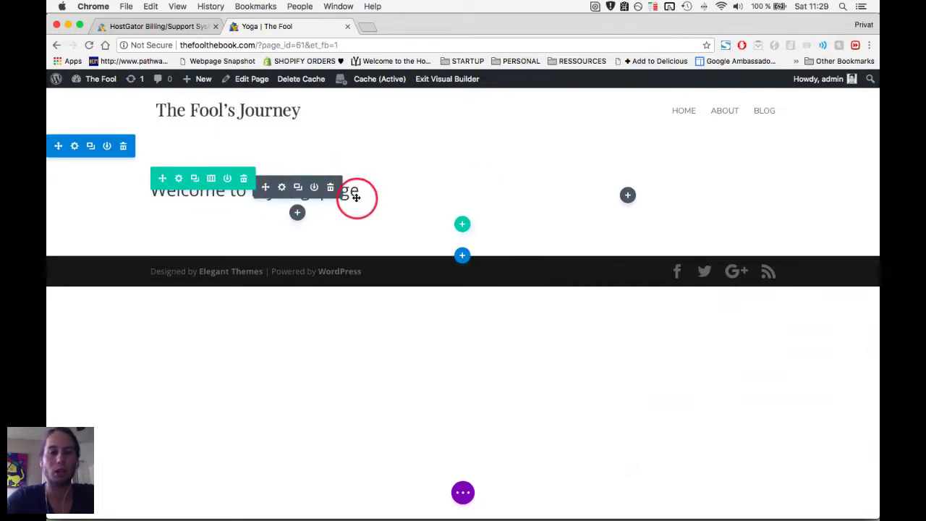
Select the whole 'Welcome to my Yogapage' heading and bold it with Cmd+B.
{"action": "left_click", "coordinate": [207, 193]}
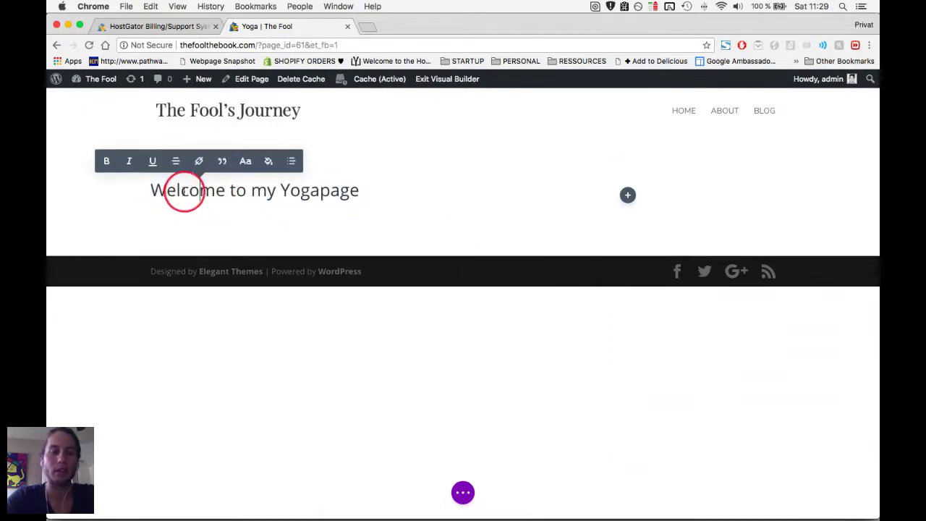
{"action": "double_click", "coordinate": [184, 192]}
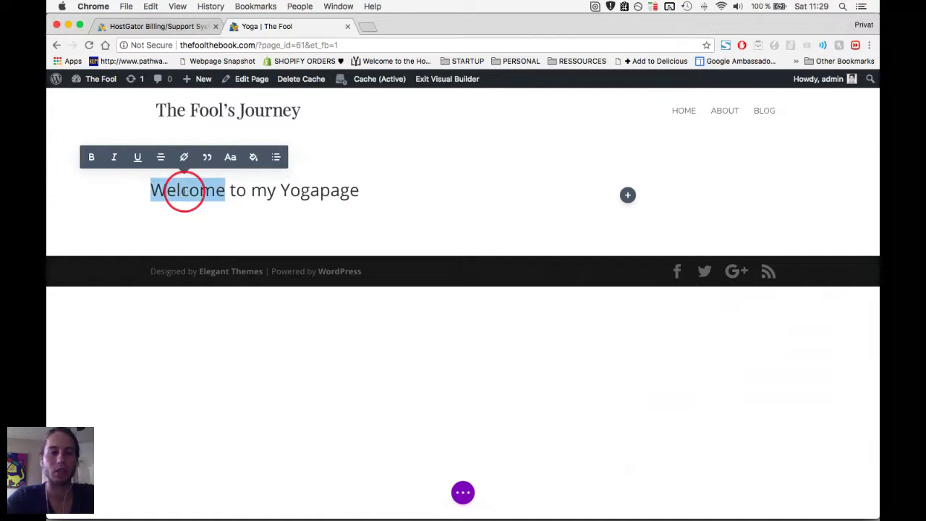
{"action": "triple_click", "coordinate": [184, 192]}
{"action": "key", "text": "super+b"}
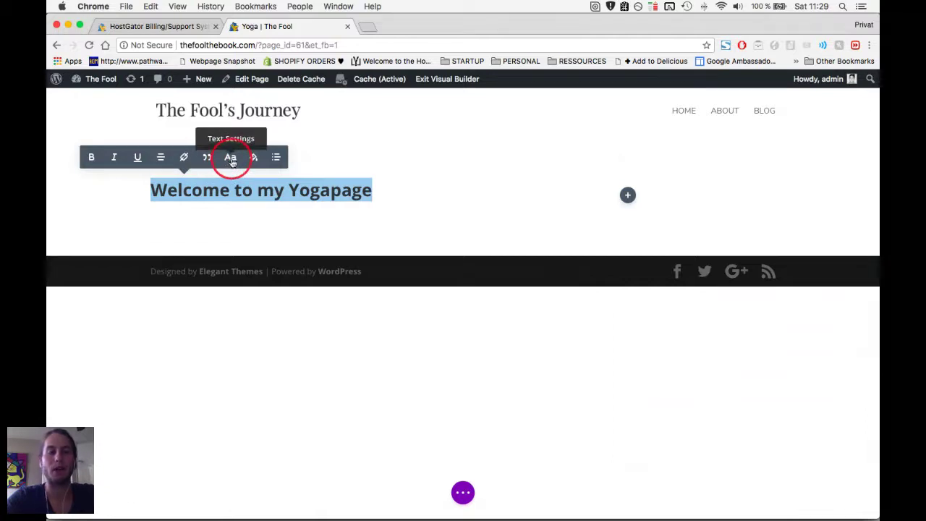
Check the heading's font options without changes, then open the section's settings.
{"action": "left_click", "coordinate": [231, 158]}
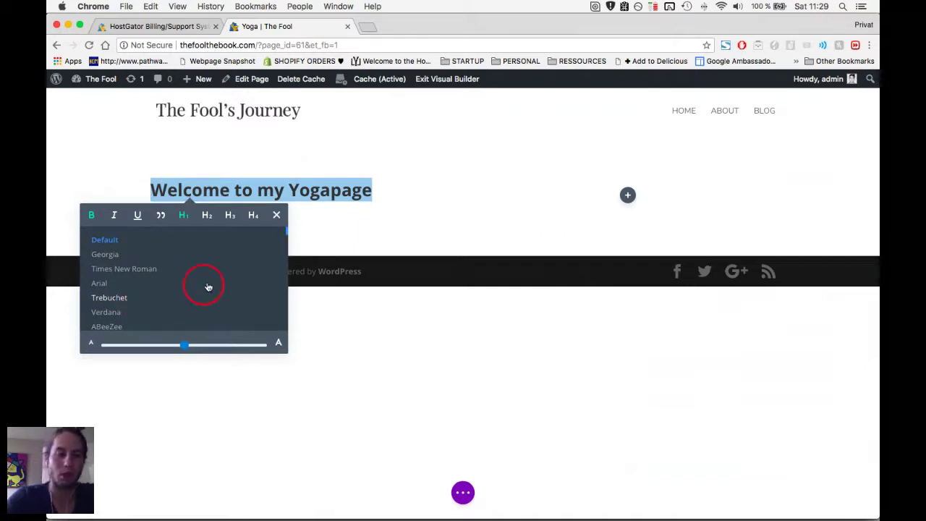
{"action": "left_click", "coordinate": [276, 215]}
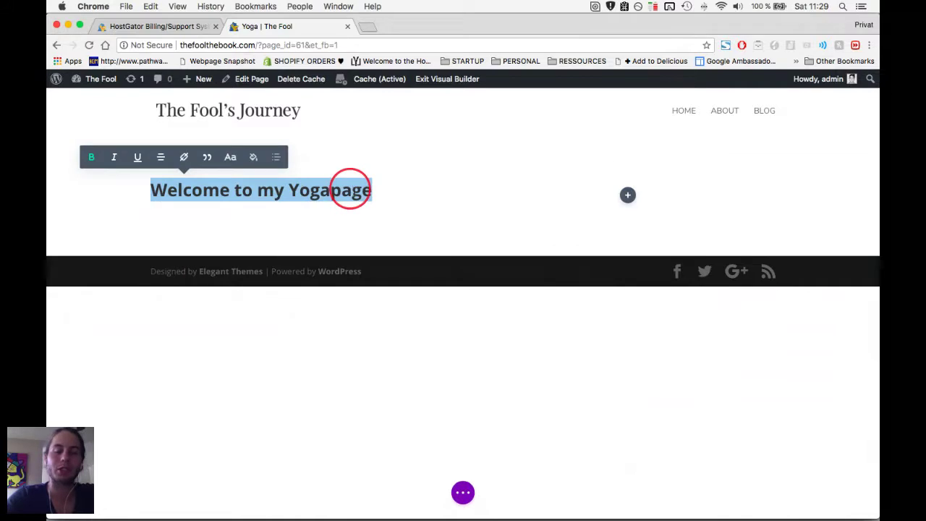
{"action": "left_click", "coordinate": [364, 191]}
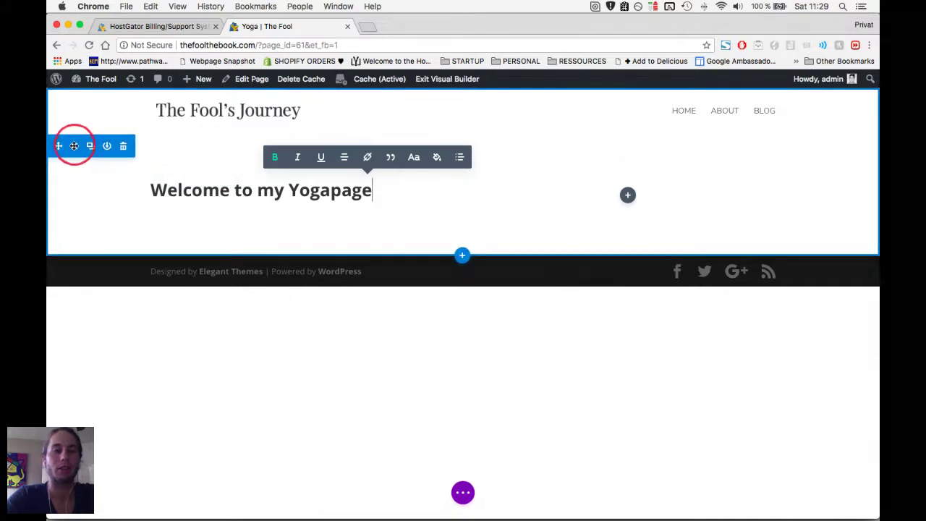
{"action": "left_click", "coordinate": [73, 145]}
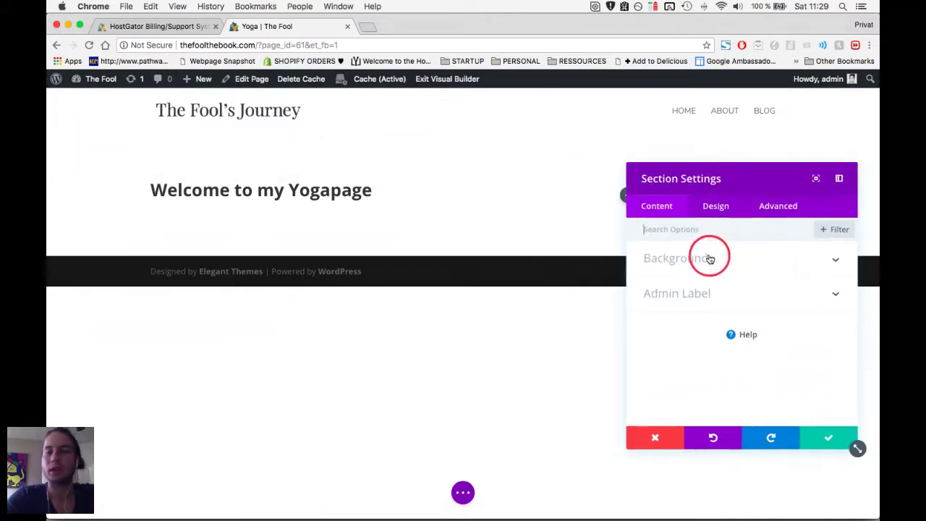
Move the Section Settings panel and browse its Design options before returning to Content.
{"action": "left_click_drag", "start_coordinate": [717, 184], "coordinate": [633, 157]}
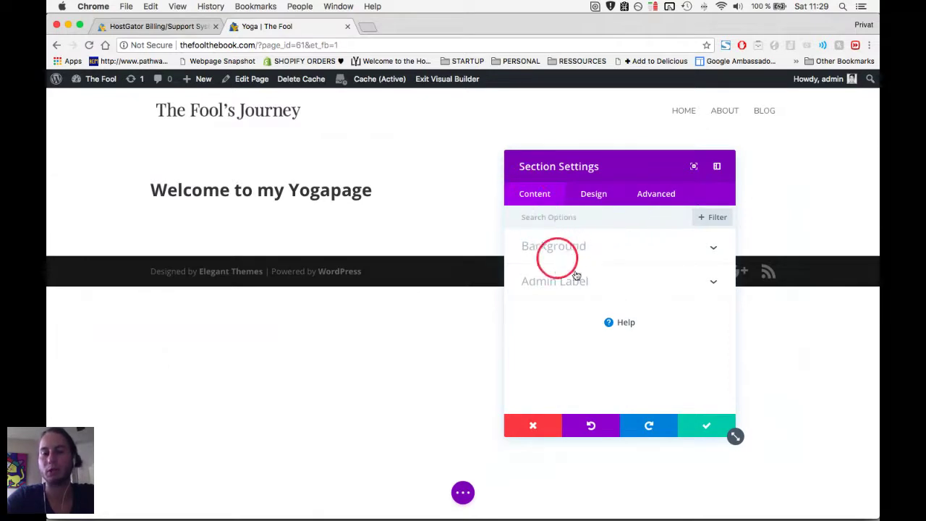
{"action": "left_click", "coordinate": [593, 196]}
{"action": "scroll", "coordinate": [614, 259], "scroll_direction": "down", "scroll_amount": 2}
{"action": "scroll", "coordinate": [604, 304], "scroll_direction": "down", "scroll_amount": 1}
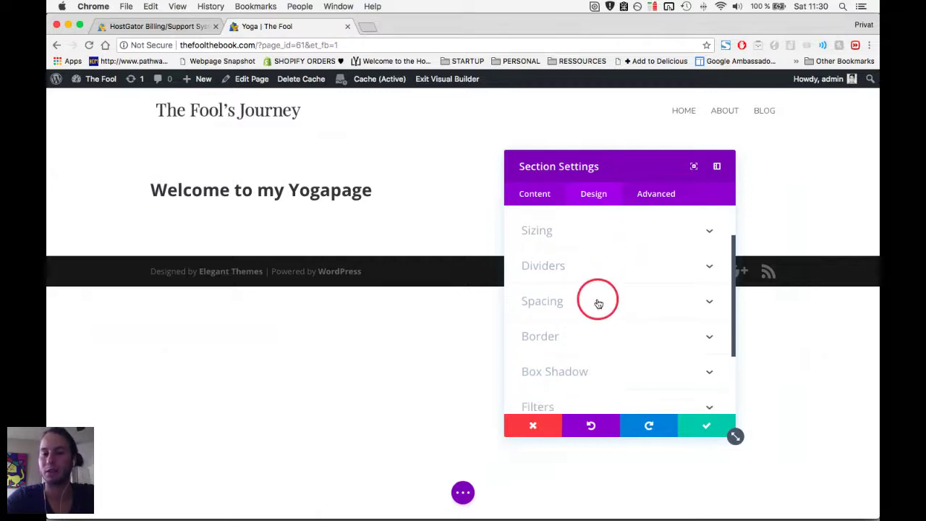
{"action": "scroll", "coordinate": [619, 306], "scroll_direction": "up", "scroll_amount": 1}
{"action": "scroll", "coordinate": [619, 306], "scroll_direction": "up", "scroll_amount": 2}
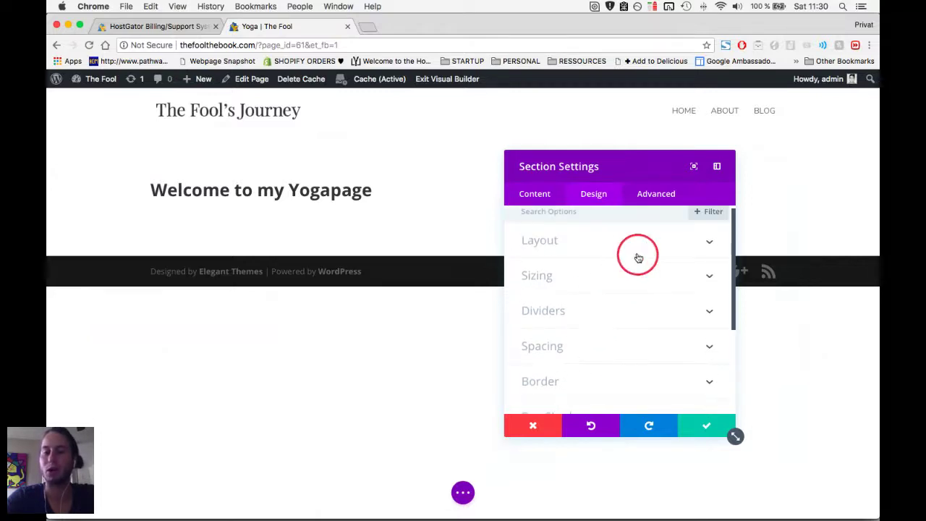
{"action": "scroll", "coordinate": [601, 256], "scroll_direction": "down", "scroll_amount": 3}
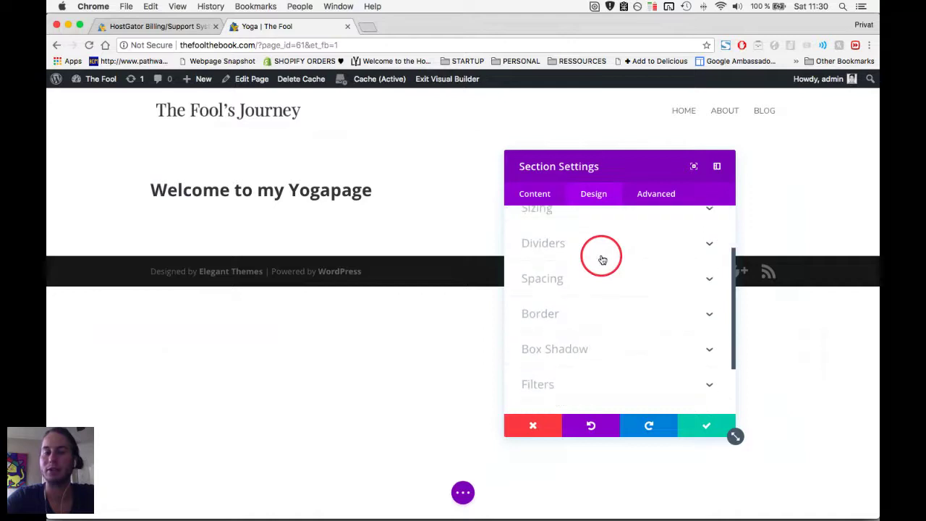
{"action": "scroll", "coordinate": [600, 254], "scroll_direction": "up", "scroll_amount": 2}
{"action": "left_click", "coordinate": [535, 195]}
In the section's Background options, choose the Image type and open Add Background Image.
{"action": "left_click", "coordinate": [630, 249]}
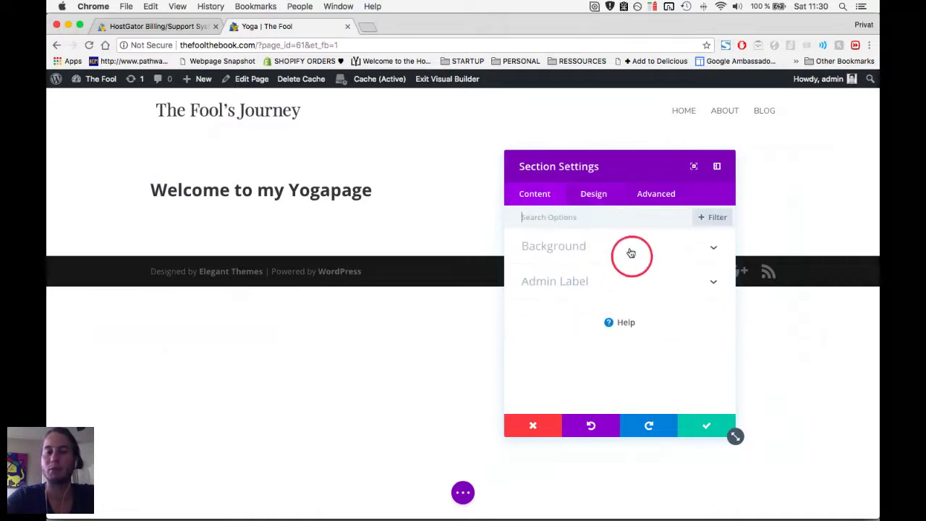
{"action": "left_click", "coordinate": [659, 321]}
{"action": "left_click", "coordinate": [641, 275]}
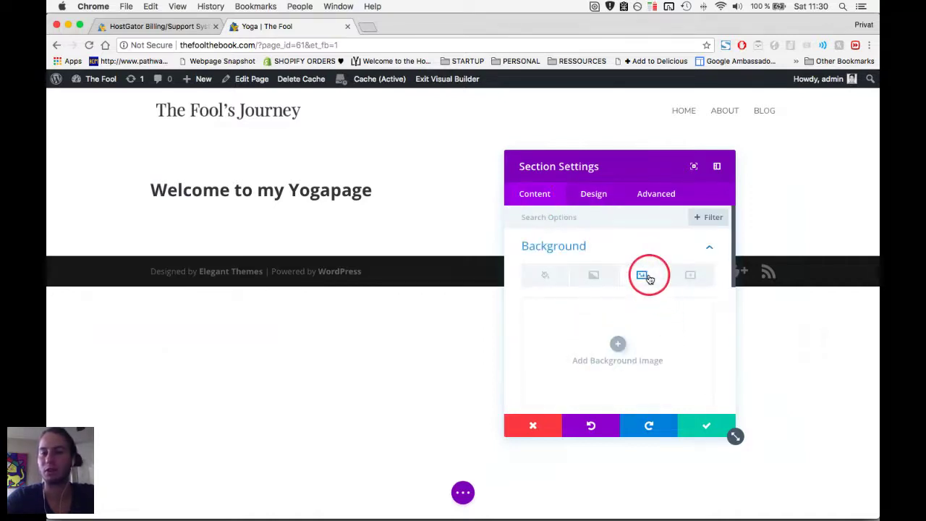
{"action": "left_click", "coordinate": [545, 284]}
{"action": "left_click", "coordinate": [593, 278]}
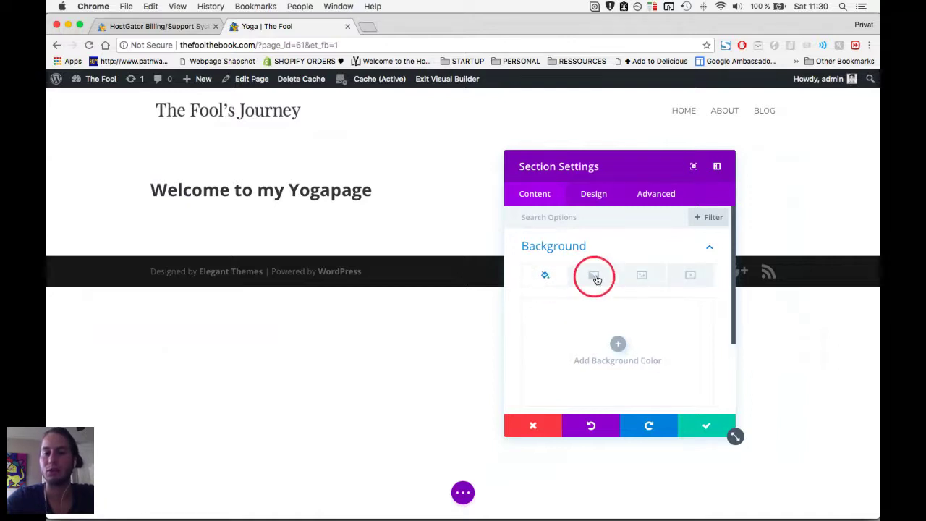
{"action": "left_click", "coordinate": [641, 277]}
{"action": "left_click", "coordinate": [641, 277]}
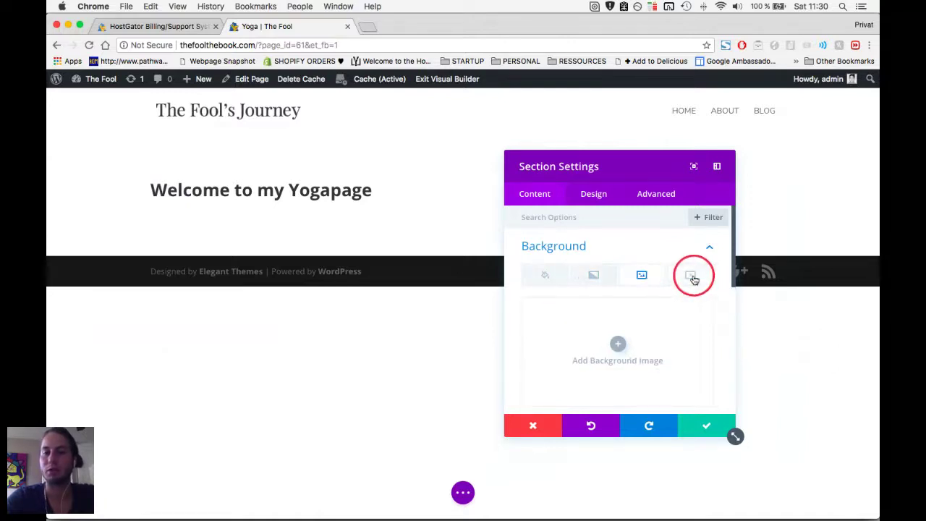
{"action": "left_click", "coordinate": [691, 275]}
{"action": "left_click", "coordinate": [642, 277]}
{"action": "left_click", "coordinate": [619, 344]}
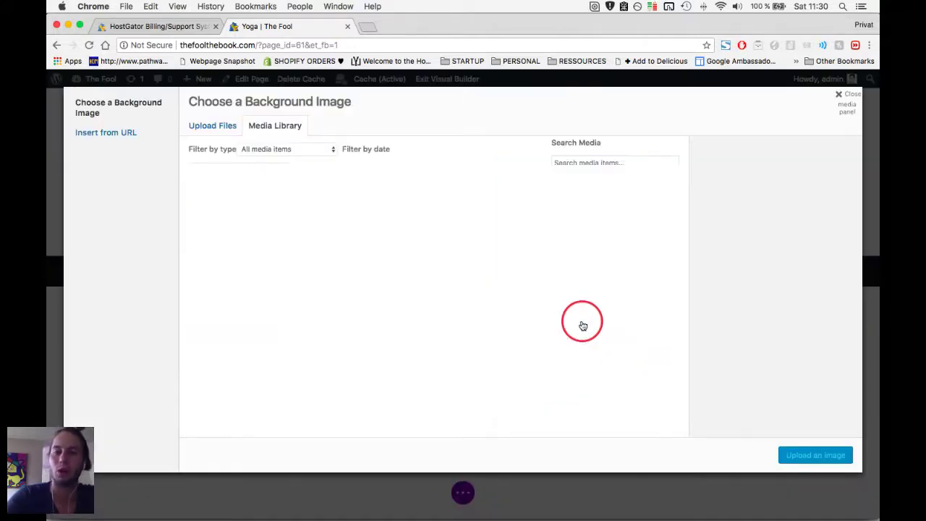
Upload the jpg photos from Finder's images folder and set 1.jpg as the section background.
{"action": "key", "text": "super+Tab"}
{"action": "key", "text": "super+Tab"}
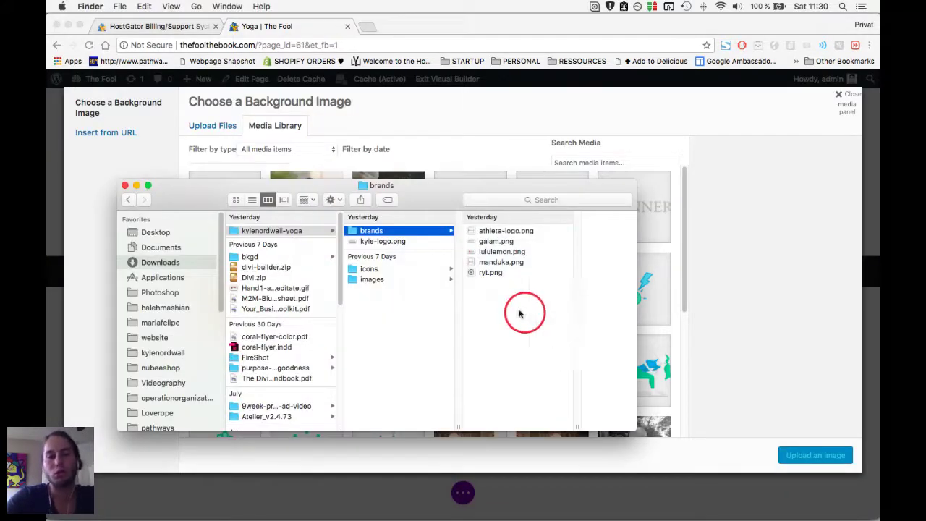
{"action": "left_click", "coordinate": [424, 279]}
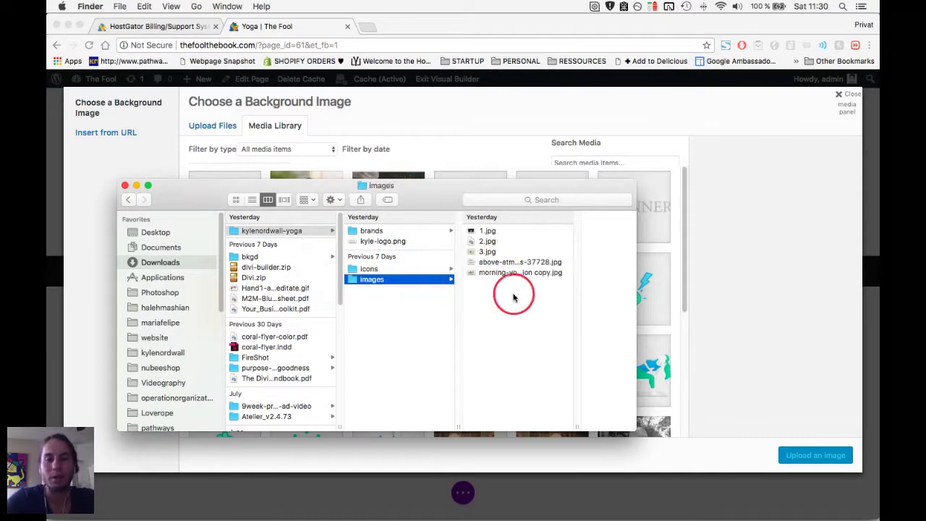
{"action": "left_click_drag", "start_coordinate": [498, 303], "coordinate": [471, 192]}
{"action": "key", "text": "super+Tab"}
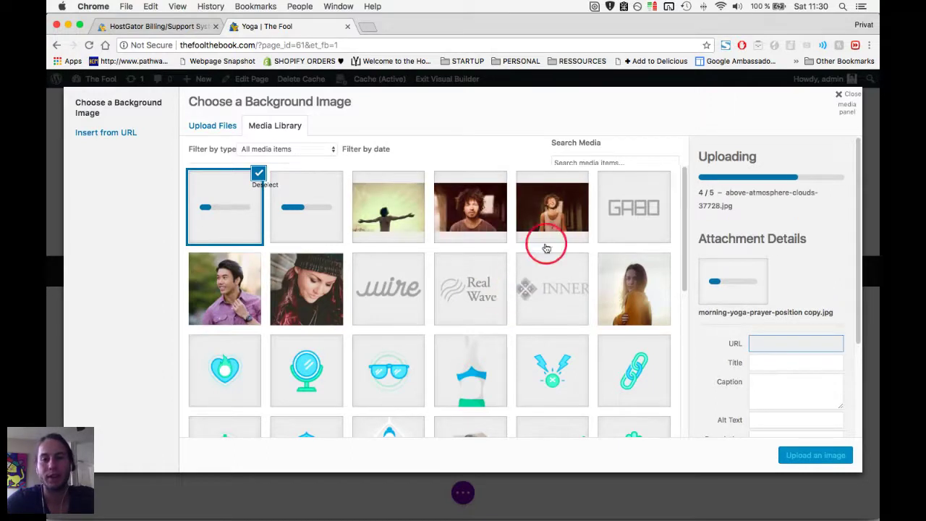
{"action": "left_click", "coordinate": [553, 206]}
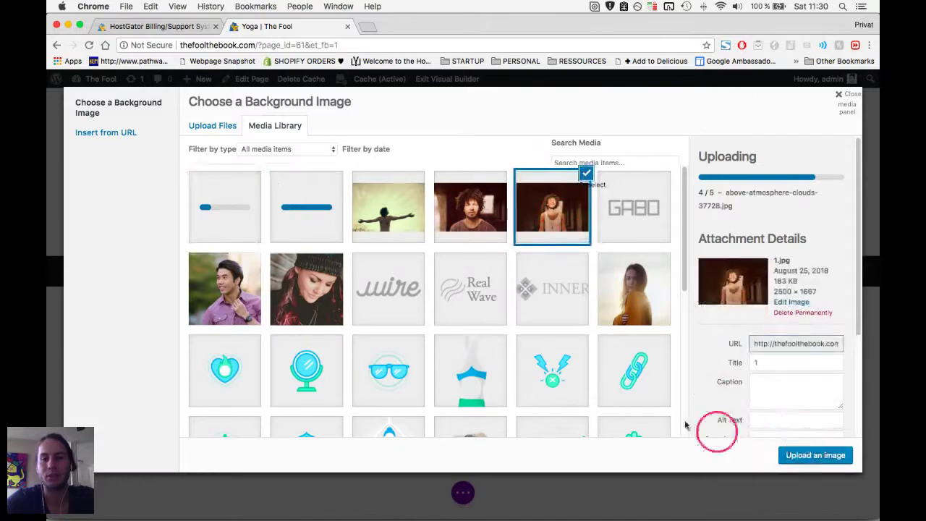
{"action": "left_click", "coordinate": [810, 456]}
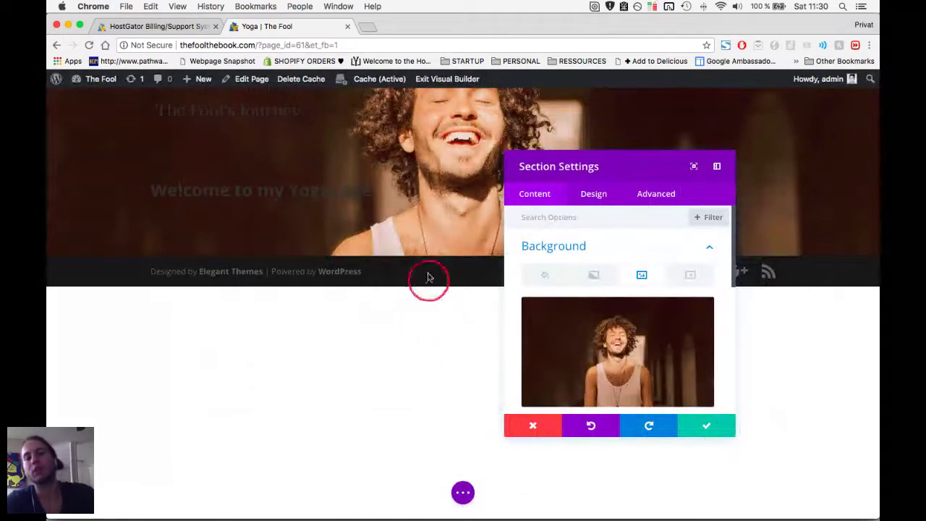
Set the section's Custom Padding Top to 100px, then drag the bottom padding much taller.
{"action": "left_click", "coordinate": [597, 201]}
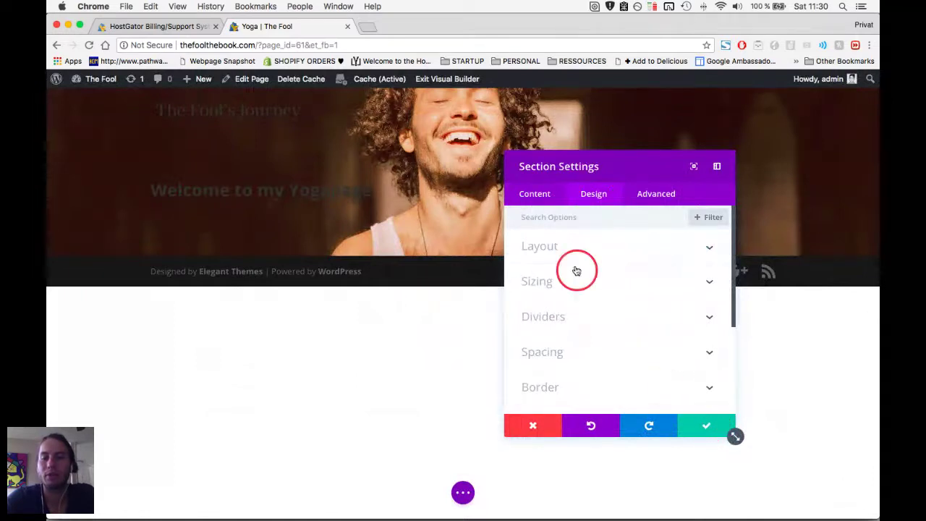
{"action": "left_click", "coordinate": [583, 352]}
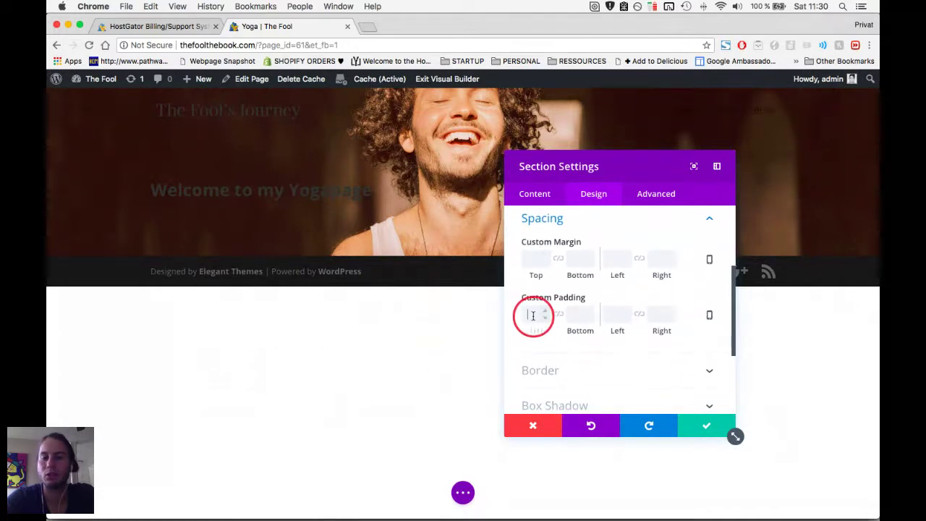
{"action": "type", "text": "100"}
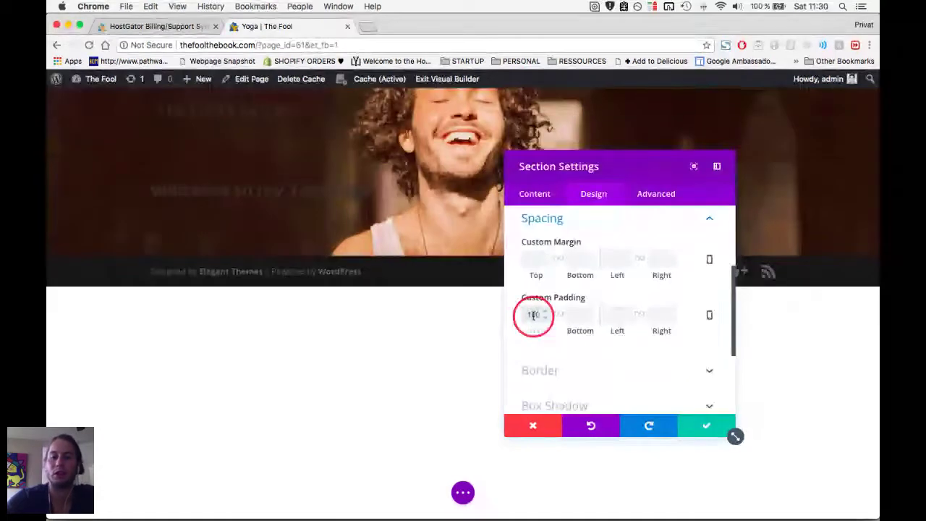
{"action": "type", "text": "px"}
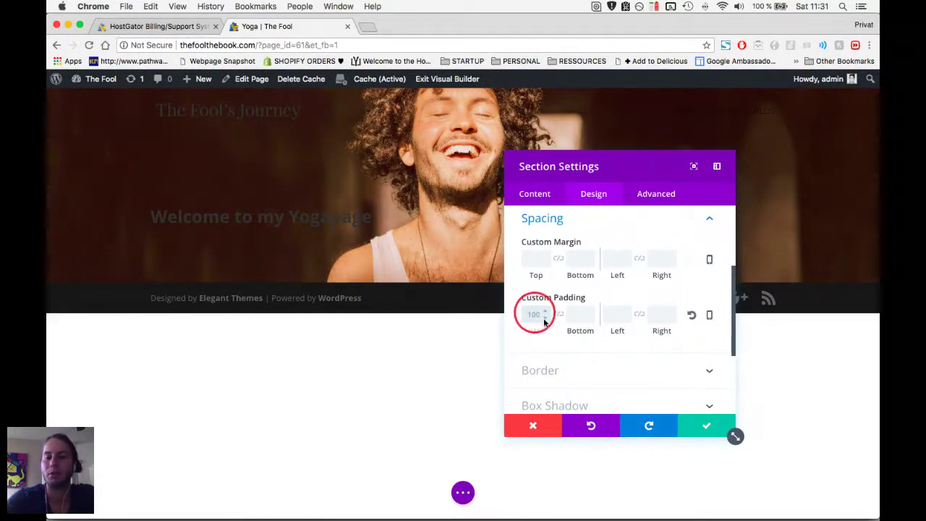
{"action": "left_click", "coordinate": [705, 427]}
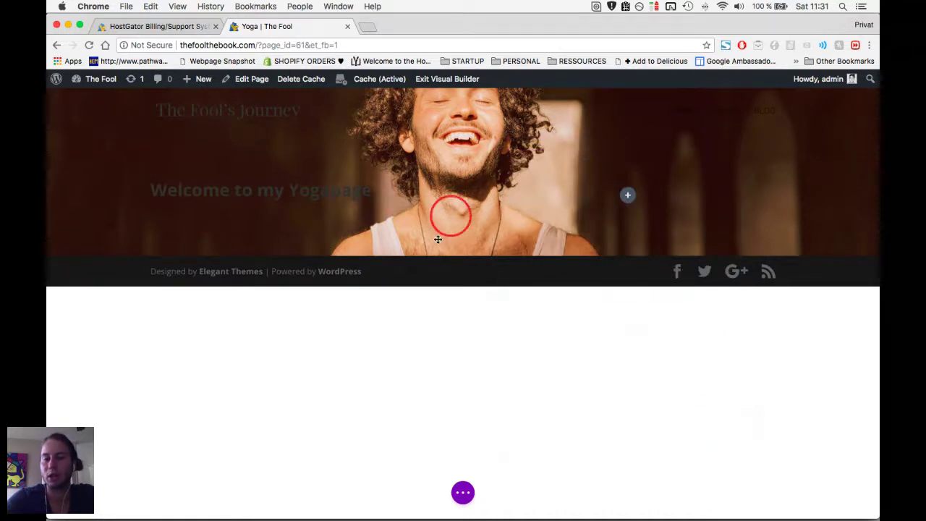
{"action": "mouse_move", "coordinate": [399, 251]}
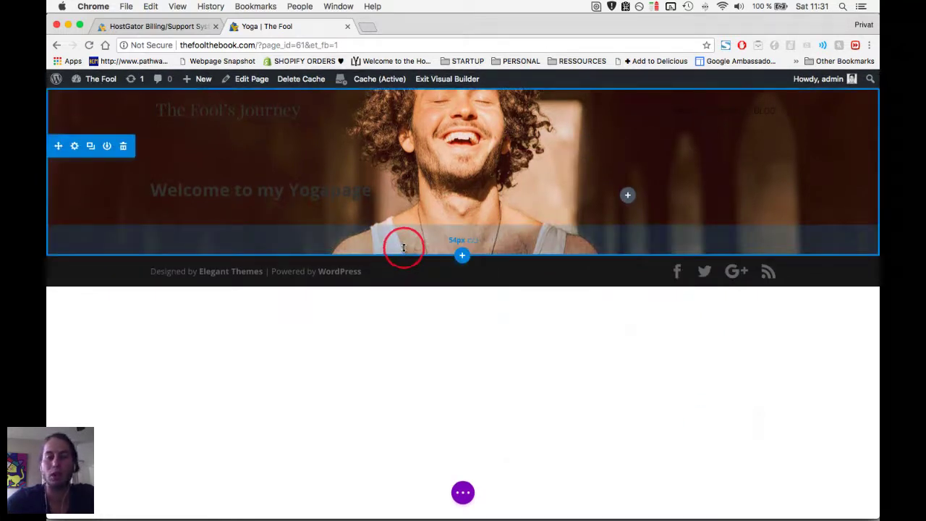
{"action": "left_click_drag", "start_coordinate": [404, 248], "coordinate": [410, 360]}
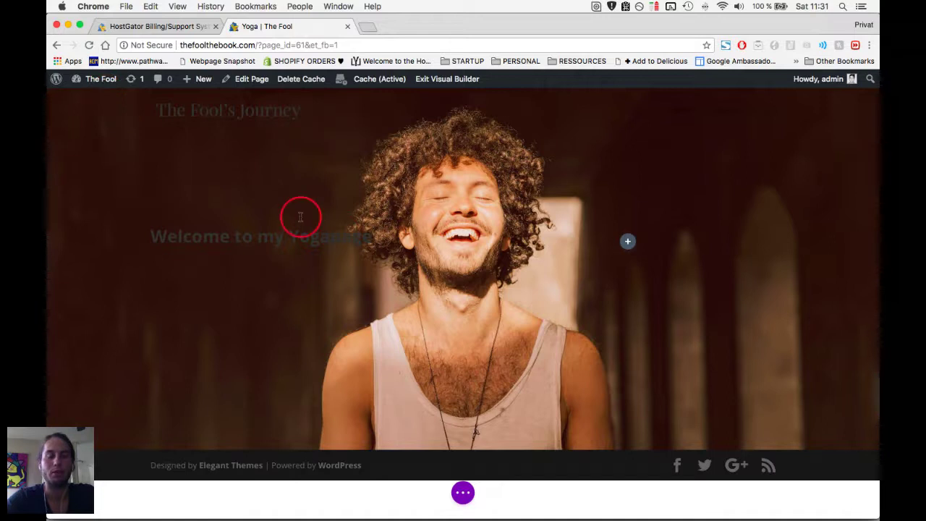
Dismiss the add-to-library dialog and open the welcome heading's Text module Design settings.
{"action": "left_click", "coordinate": [306, 248]}
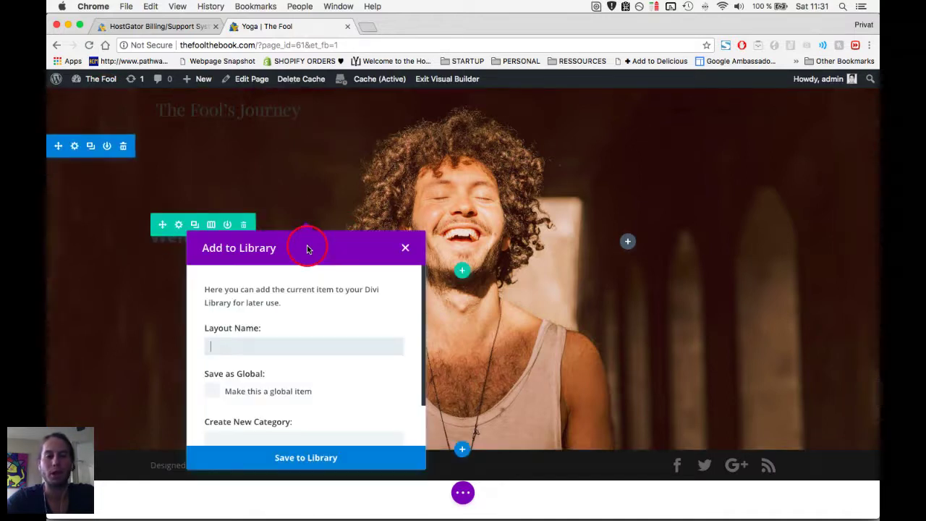
{"action": "left_click", "coordinate": [405, 246]}
{"action": "mouse_move", "coordinate": [283, 239]}
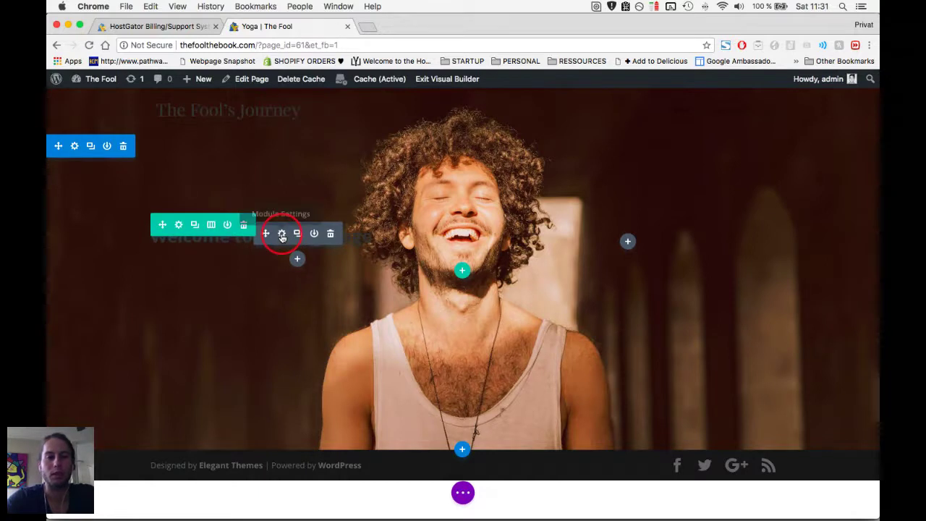
{"action": "left_click", "coordinate": [282, 234]}
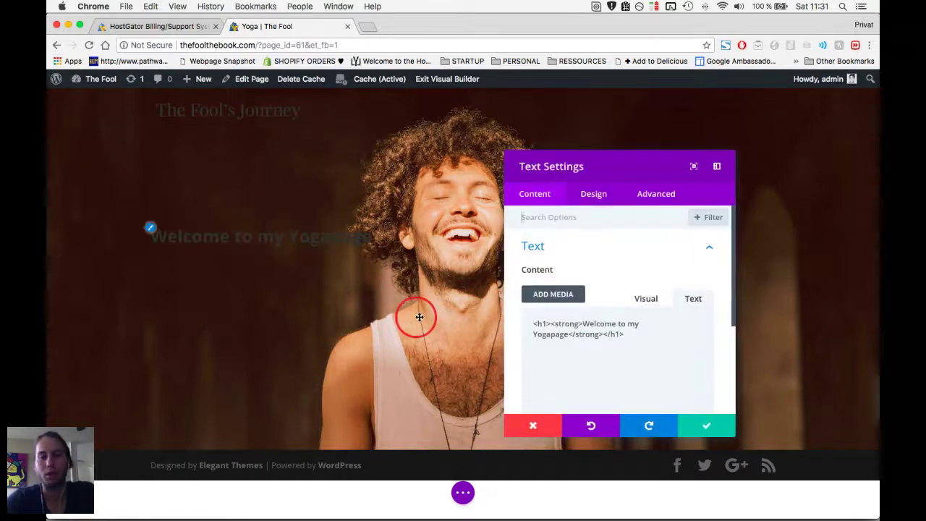
{"action": "left_click", "coordinate": [589, 195]}
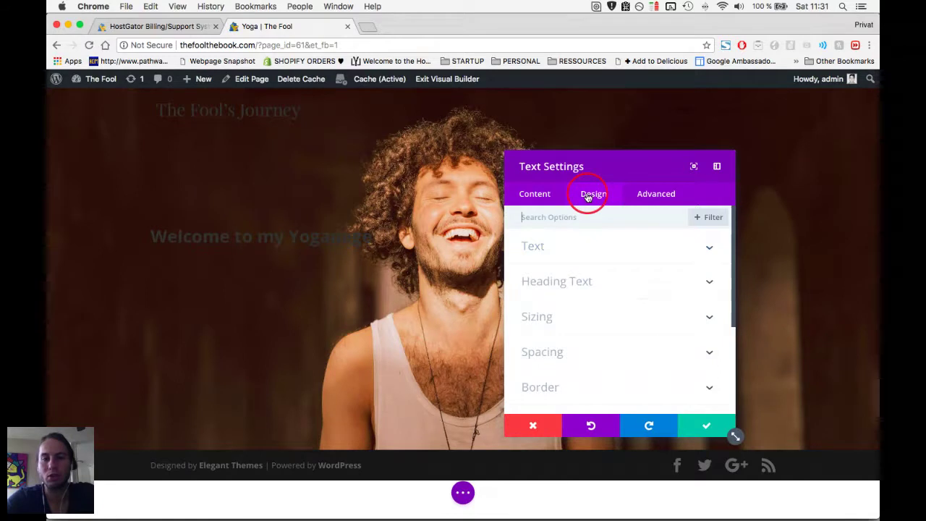
{"action": "left_click_drag", "start_coordinate": [519, 162], "coordinate": [520, 173]}
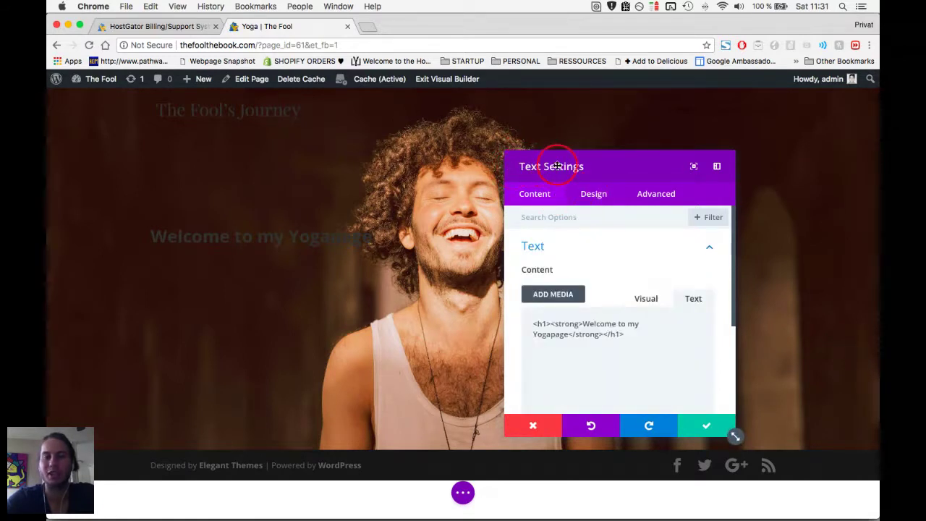
{"action": "scroll", "coordinate": [617, 239], "scroll_direction": "down", "scroll_amount": 3}
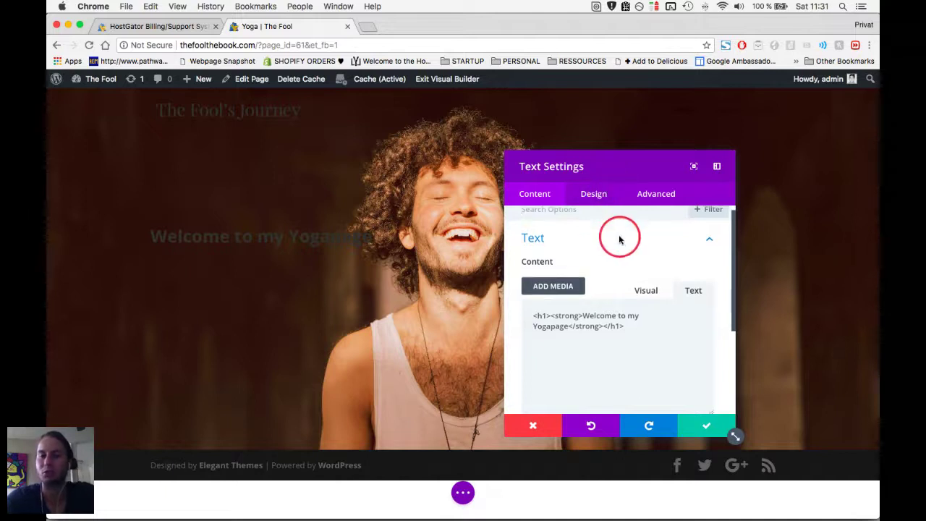
{"action": "scroll", "coordinate": [629, 304], "scroll_direction": "down", "scroll_amount": 1}
{"action": "scroll", "coordinate": [592, 325], "scroll_direction": "up", "scroll_amount": 3}
{"action": "scroll", "coordinate": [595, 401], "scroll_direction": "down", "scroll_amount": 2}
{"action": "scroll", "coordinate": [597, 362], "scroll_direction": "down", "scroll_amount": 2}
{"action": "scroll", "coordinate": [595, 330], "scroll_direction": "up", "scroll_amount": 5}
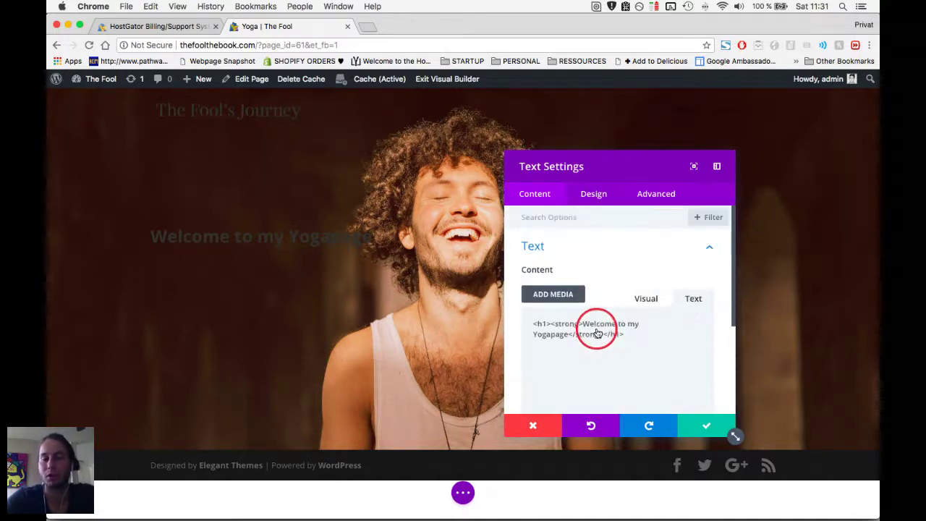
Expand the Text styling options and make the welcome heading all uppercase.
{"action": "left_click", "coordinate": [592, 195]}
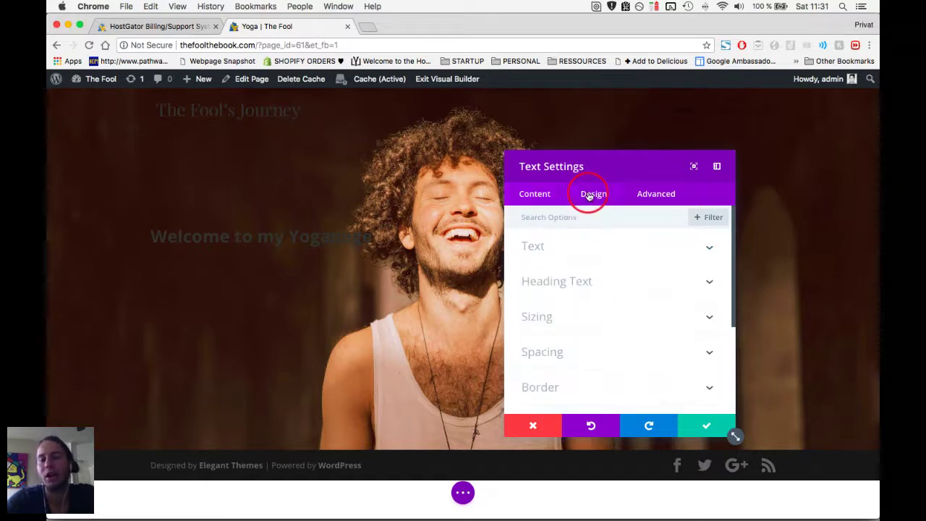
{"action": "scroll", "coordinate": [597, 259], "scroll_direction": "down", "scroll_amount": 1}
{"action": "scroll", "coordinate": [598, 258], "scroll_direction": "up", "scroll_amount": 1}
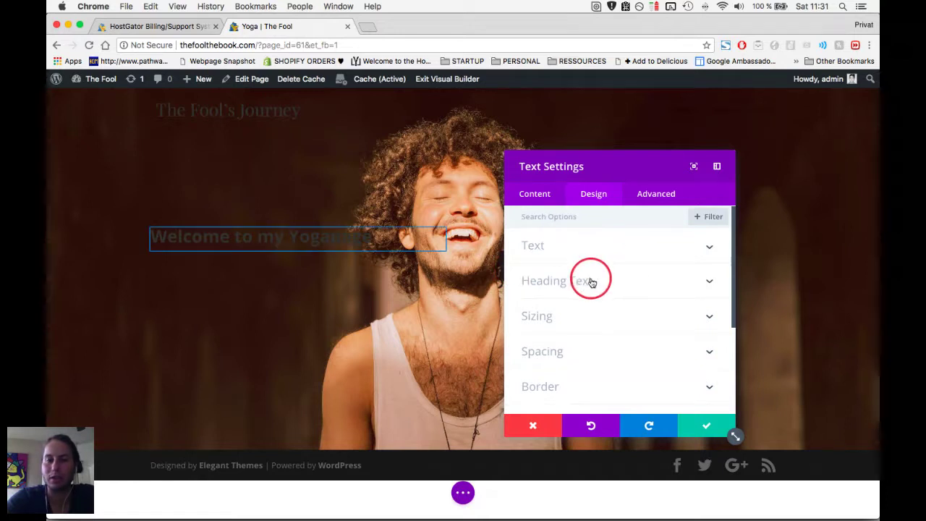
{"action": "left_click", "coordinate": [562, 249]}
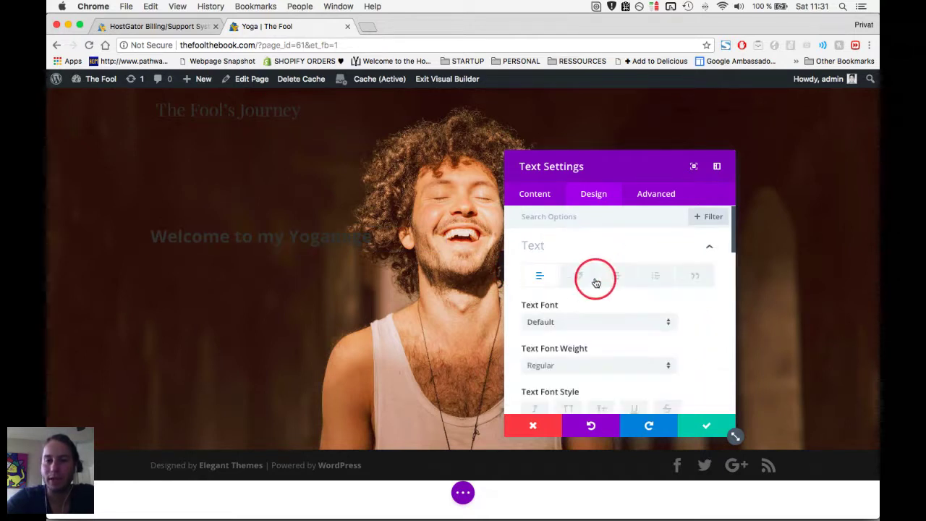
{"action": "scroll", "coordinate": [596, 283], "scroll_direction": "down", "scroll_amount": 5}
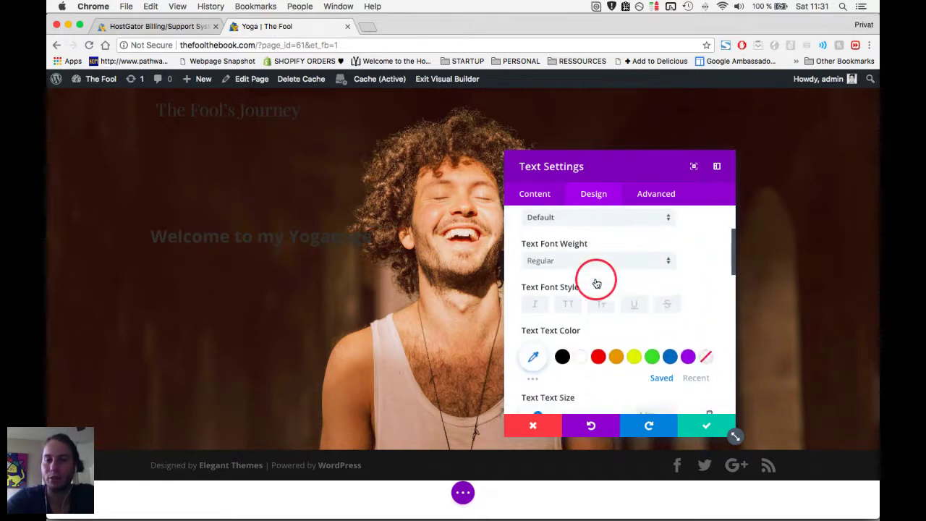
{"action": "scroll", "coordinate": [597, 283], "scroll_direction": "up", "scroll_amount": 5}
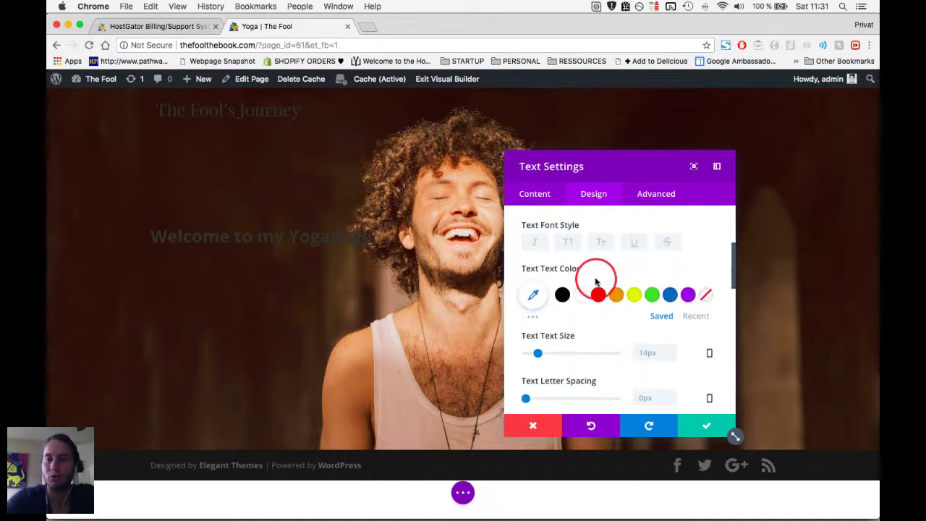
{"action": "scroll", "coordinate": [597, 283], "scroll_direction": "up", "scroll_amount": 1}
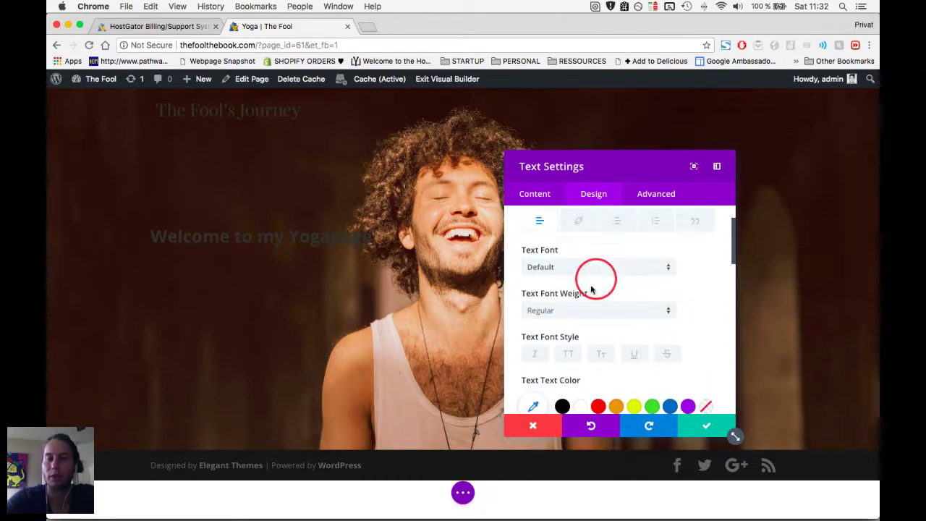
{"action": "left_click", "coordinate": [569, 354]}
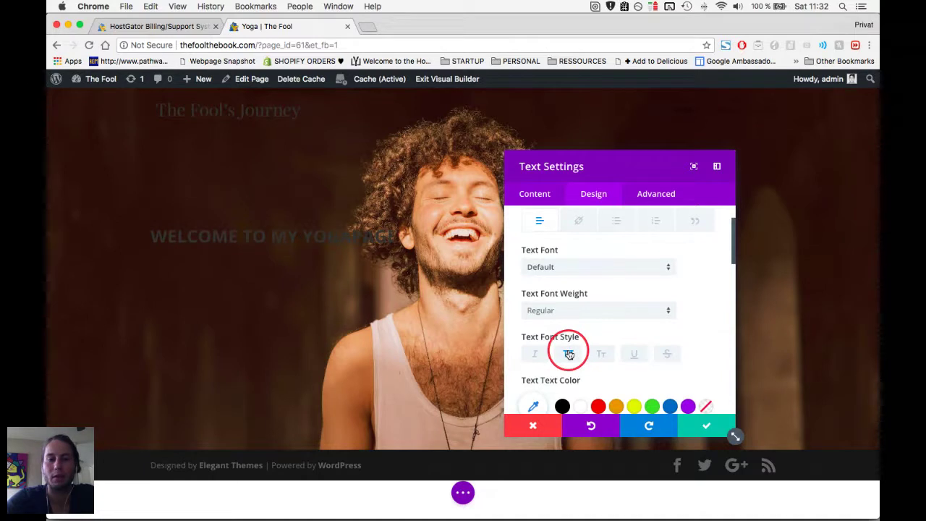
Set the heading's Text Color to Light and save the module.
{"action": "scroll", "coordinate": [584, 349], "scroll_direction": "down", "scroll_amount": 4}
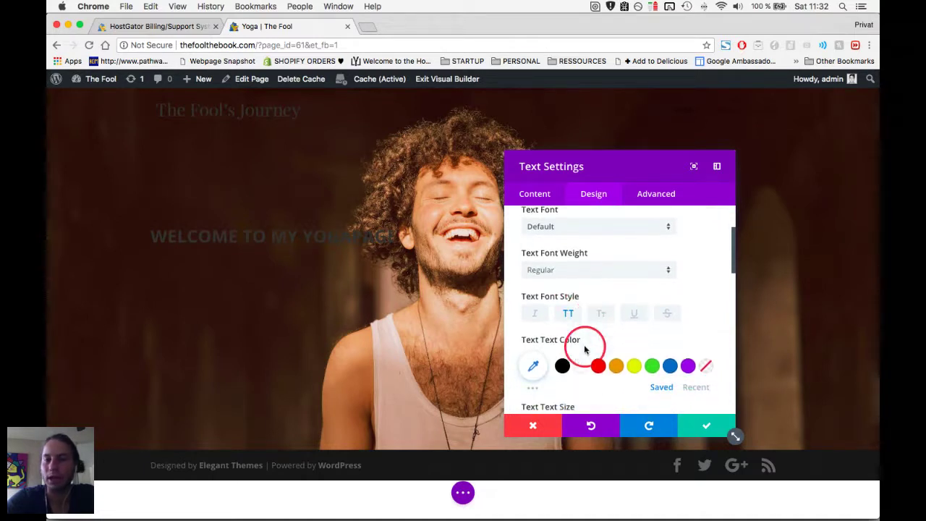
{"action": "scroll", "coordinate": [585, 349], "scroll_direction": "down", "scroll_amount": 3}
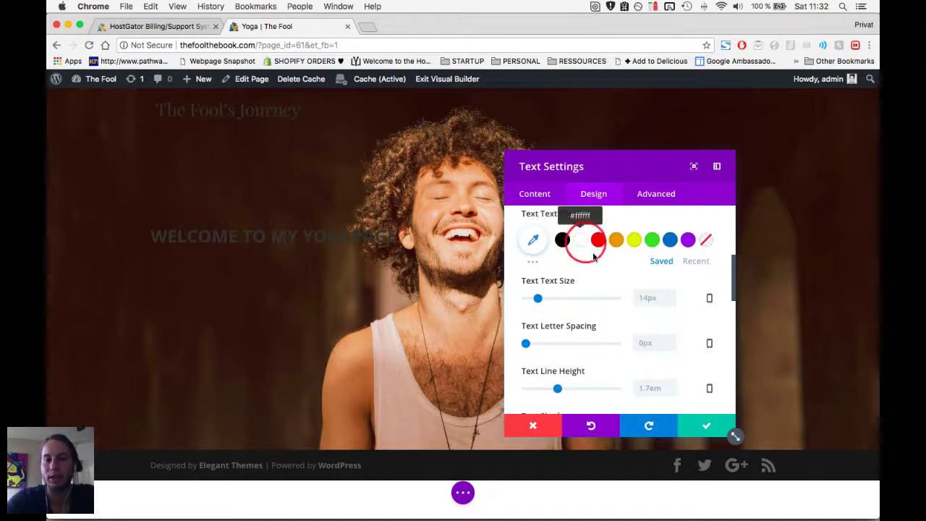
{"action": "scroll", "coordinate": [599, 289], "scroll_direction": "down", "scroll_amount": 1}
{"action": "scroll", "coordinate": [599, 290], "scroll_direction": "down", "scroll_amount": 6}
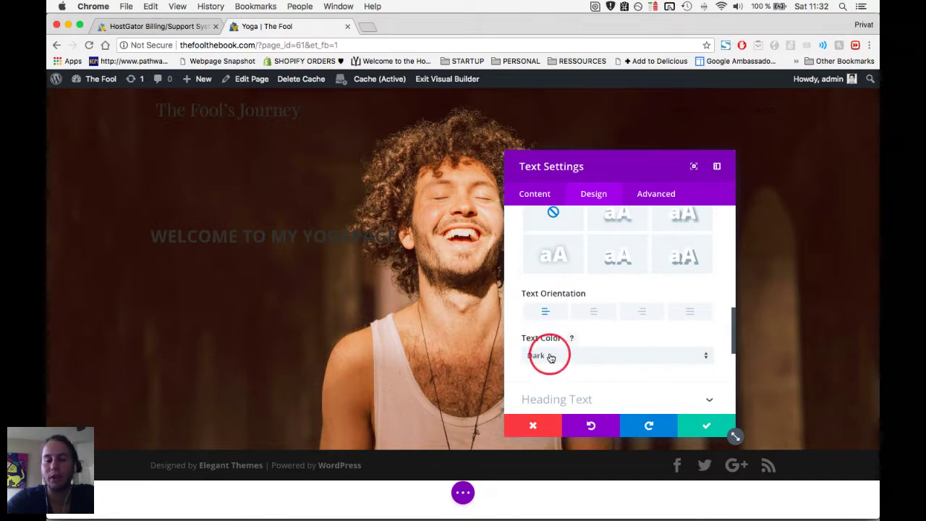
{"action": "left_click", "coordinate": [550, 356]}
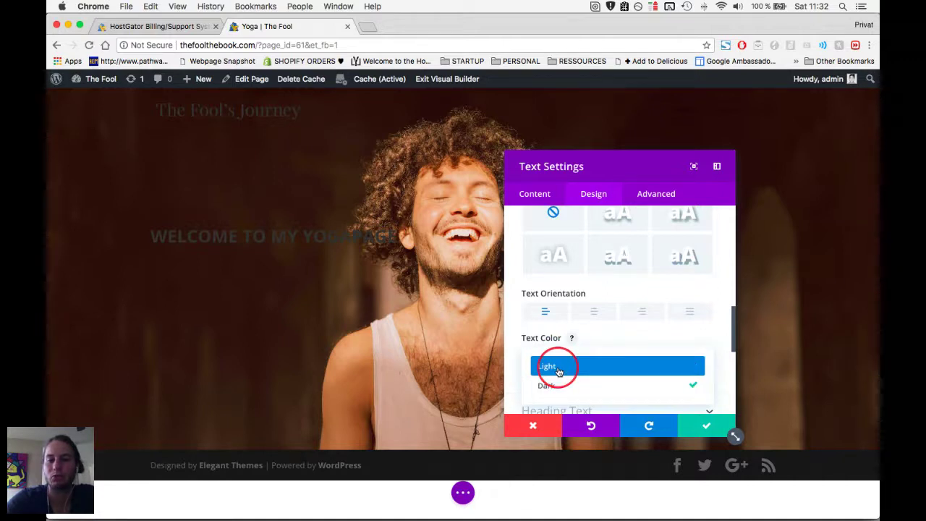
{"action": "left_click", "coordinate": [558, 370]}
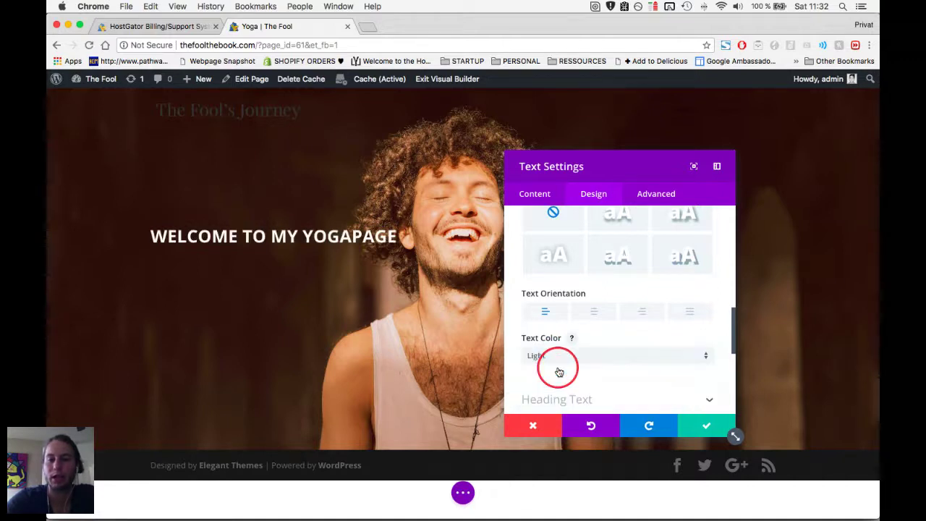
{"action": "left_click", "coordinate": [706, 423]}
{"action": "mouse_move", "coordinate": [301, 238]}
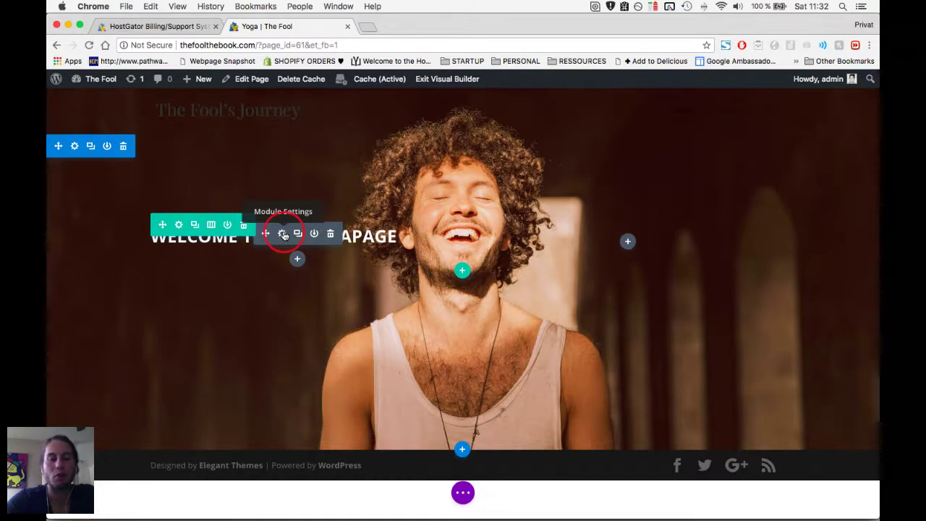
Set the H1 Heading Text Size to 56px and save the heading module.
{"action": "left_click", "coordinate": [283, 234]}
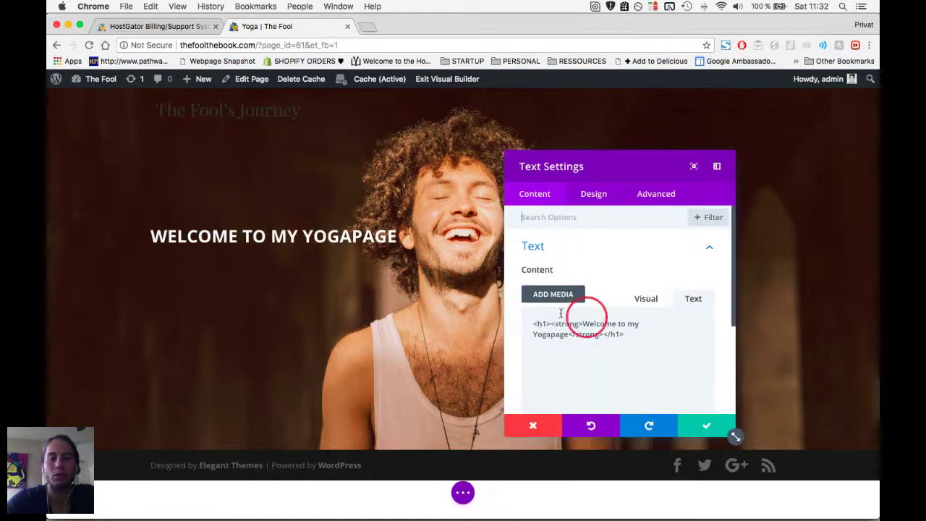
{"action": "left_click", "coordinate": [589, 196]}
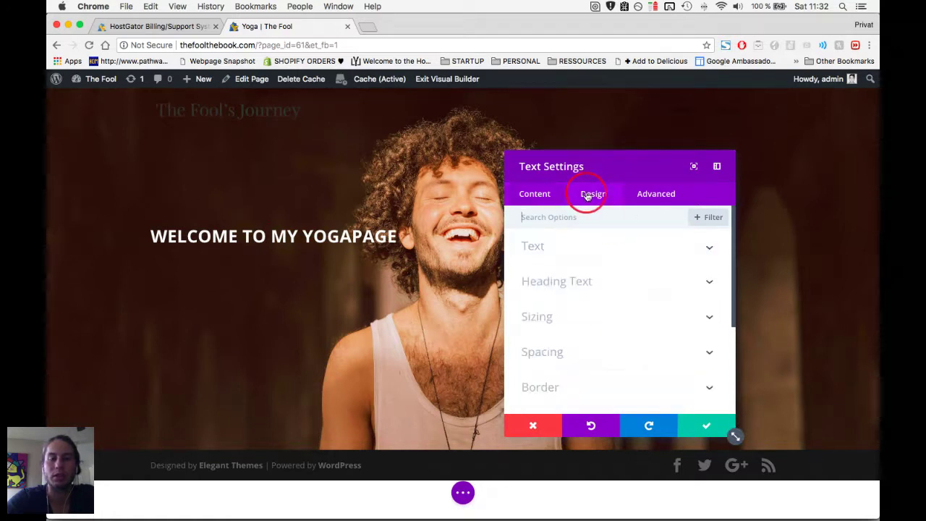
{"action": "left_click", "coordinate": [579, 282]}
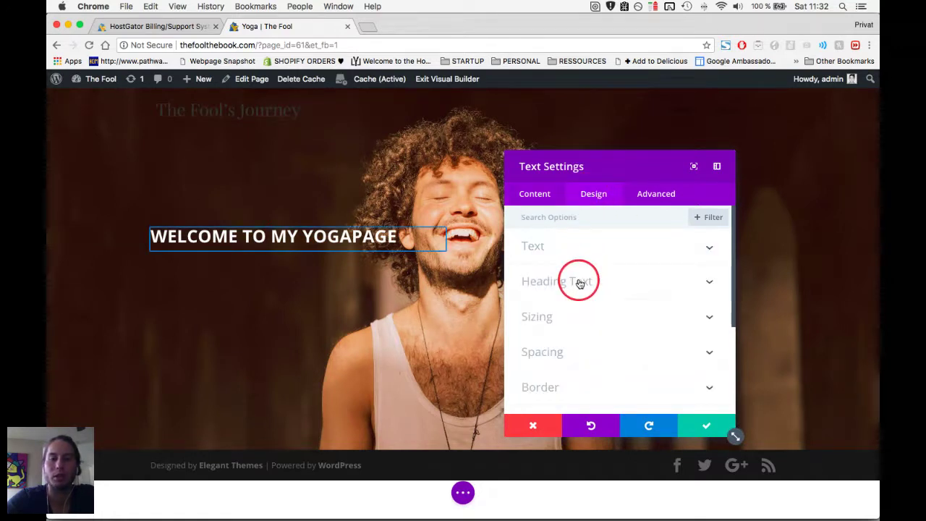
{"action": "left_click", "coordinate": [539, 257]}
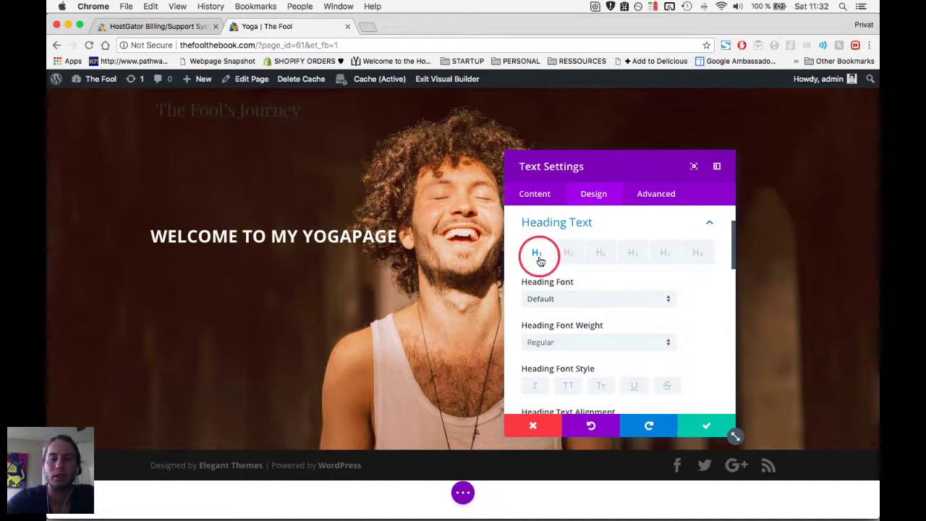
{"action": "scroll", "coordinate": [540, 260], "scroll_direction": "down", "scroll_amount": 5}
{"action": "scroll", "coordinate": [541, 262], "scroll_direction": "down", "scroll_amount": 2}
{"action": "left_click_drag", "start_coordinate": [553, 319], "coordinate": [576, 320]}
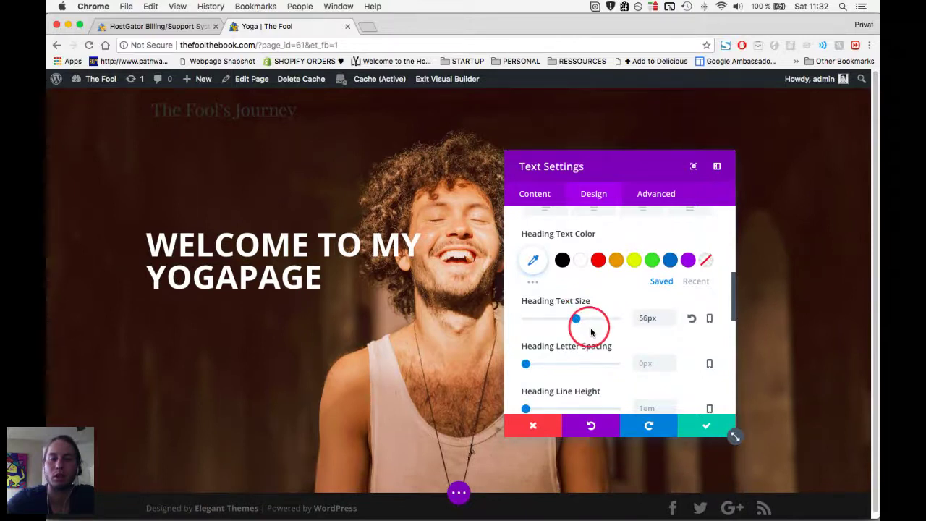
{"action": "scroll", "coordinate": [629, 374], "scroll_direction": "down", "scroll_amount": 2}
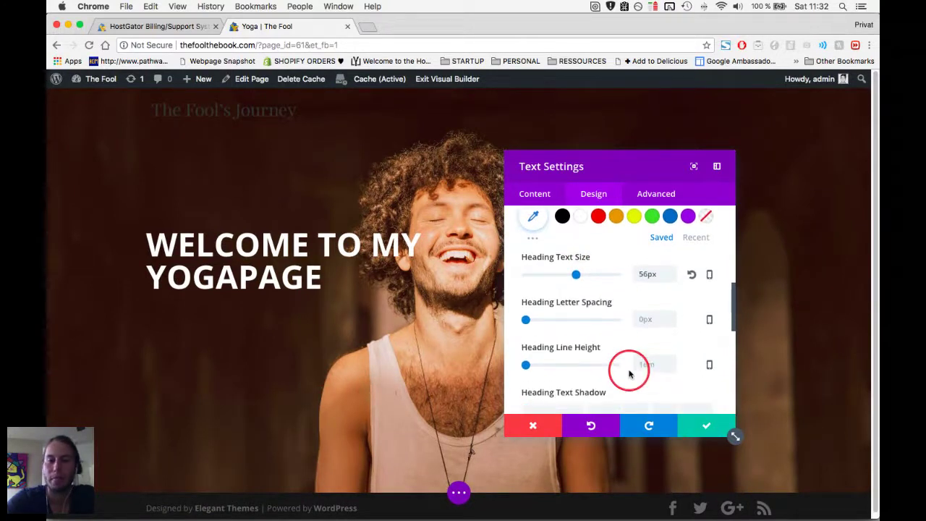
{"action": "left_click", "coordinate": [700, 424]}
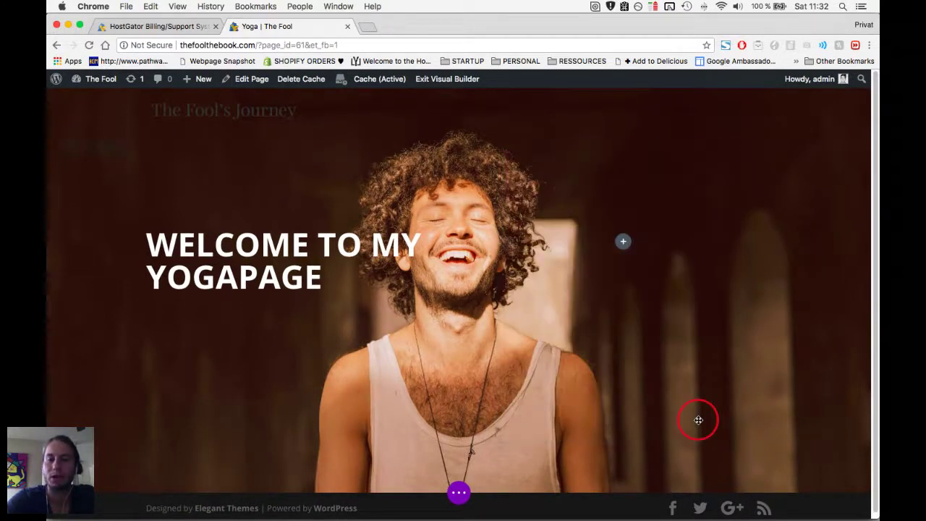
Publish the Yoga page from the builder's '...' save menu.
{"action": "left_click", "coordinate": [461, 493]}
{"action": "left_click", "coordinate": [461, 493]}
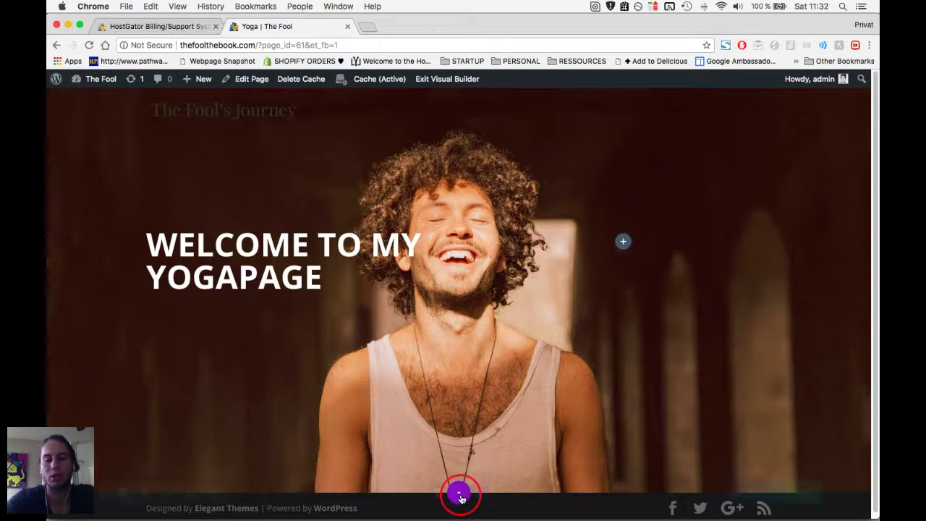
{"action": "left_click", "coordinate": [458, 493]}
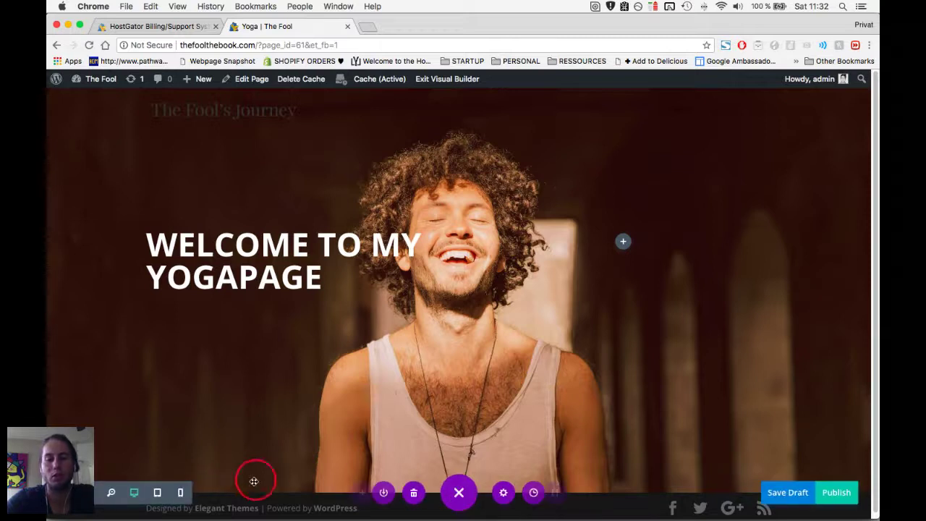
{"action": "left_click", "coordinate": [831, 495]}
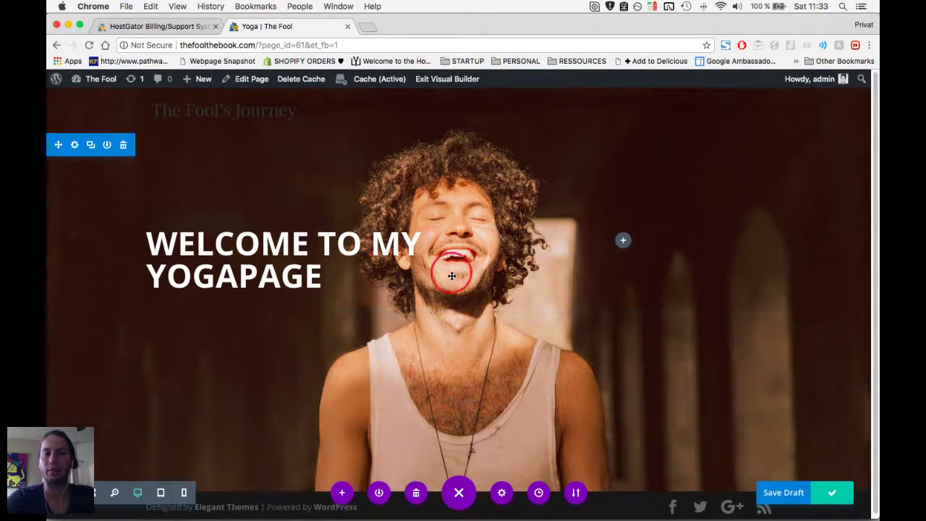
Start inserting a new module below the welcome heading.
{"action": "mouse_move", "coordinate": [454, 276]}
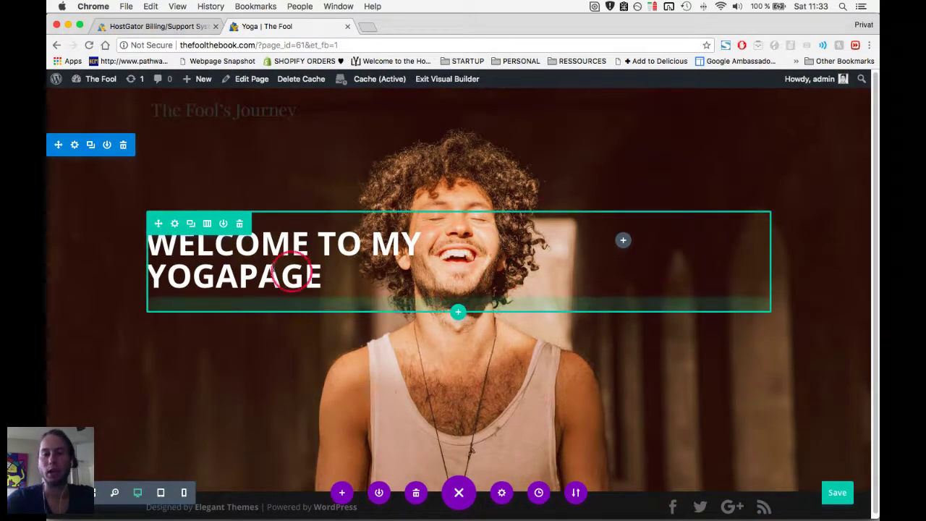
{"action": "mouse_move", "coordinate": [282, 250]}
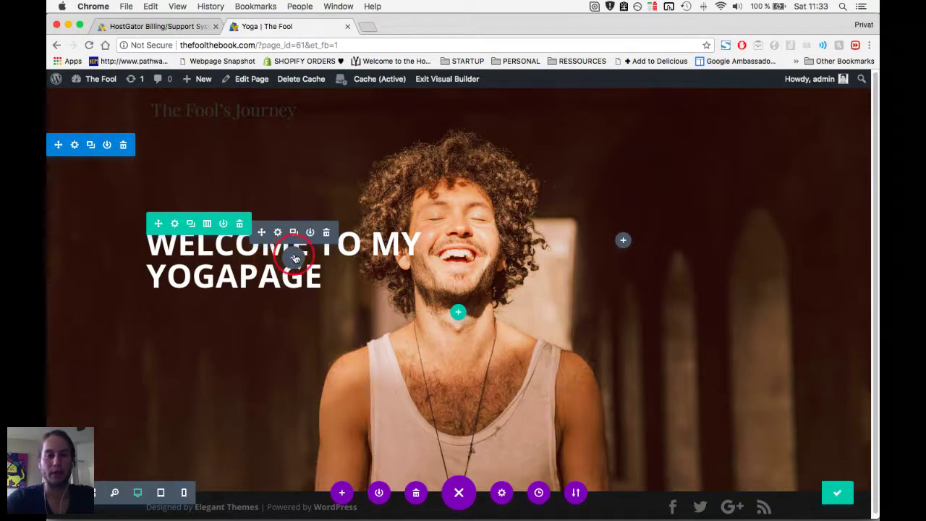
{"action": "left_click", "coordinate": [295, 257]}
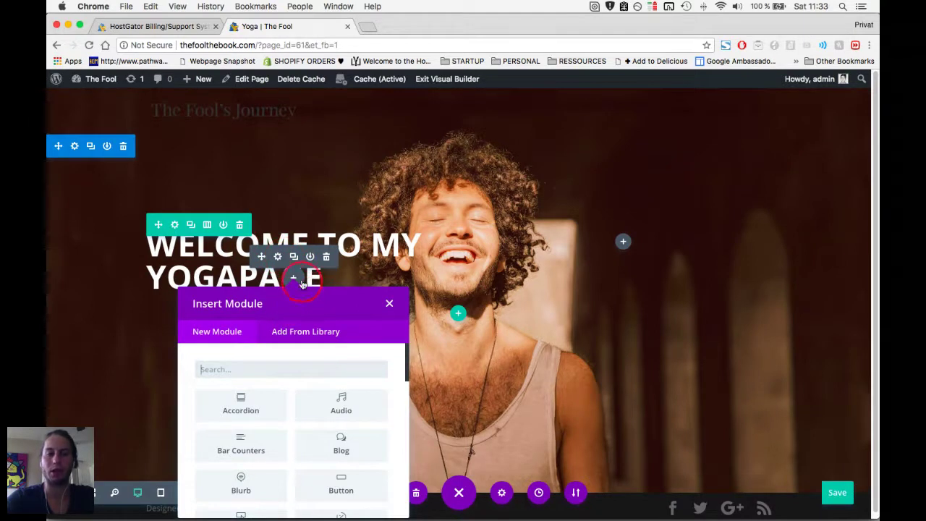
Add a Button module under the heading, relabel 'Click Here' as 'MY MISSION', and save.
{"action": "scroll", "coordinate": [340, 434], "scroll_direction": "down", "scroll_amount": 1}
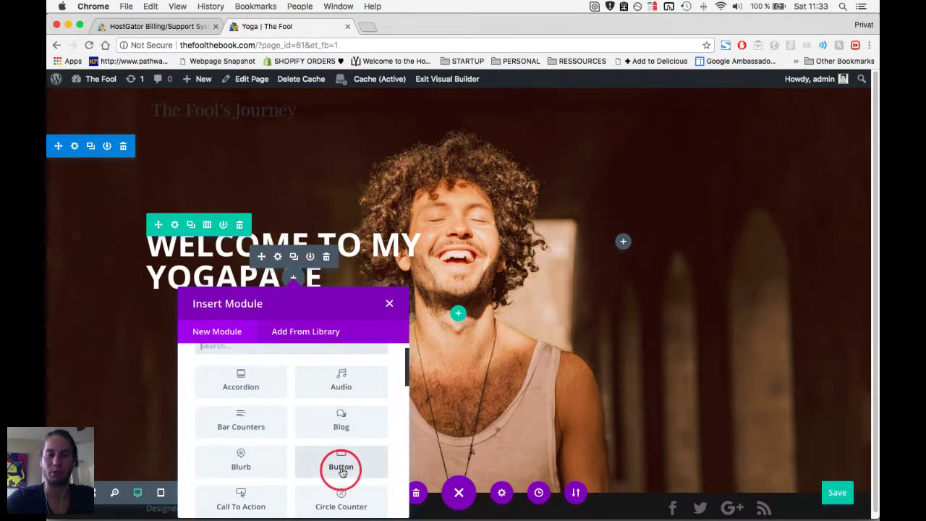
{"action": "left_click", "coordinate": [343, 465]}
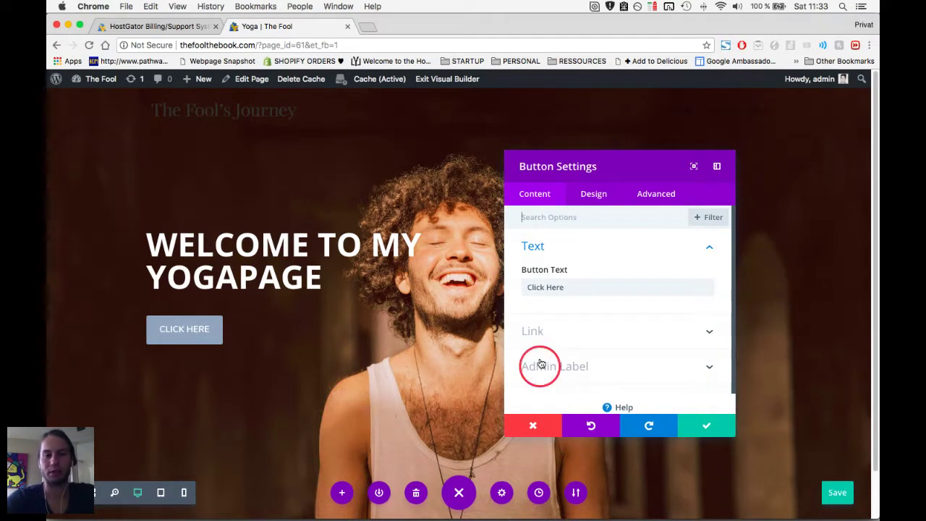
{"action": "scroll", "coordinate": [624, 293], "scroll_direction": "down", "scroll_amount": 1}
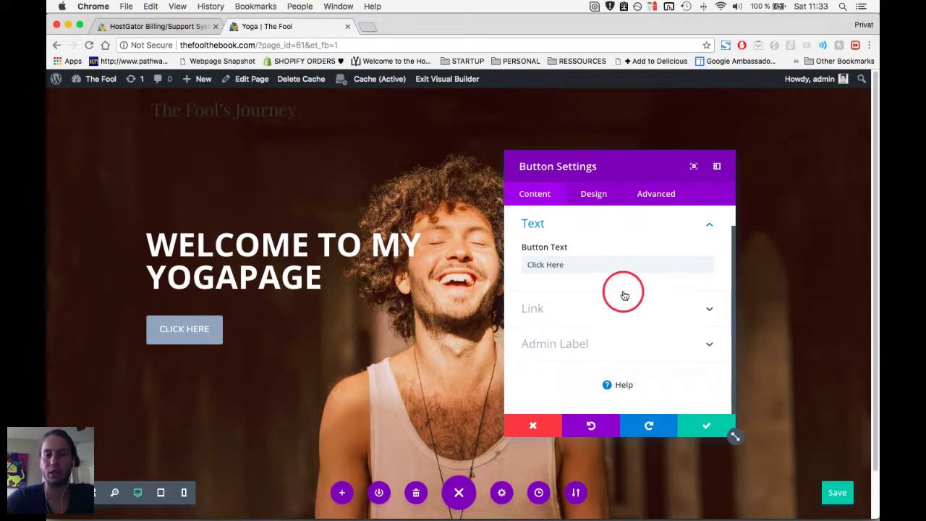
{"action": "scroll", "coordinate": [624, 293], "scroll_direction": "up", "scroll_amount": 1}
{"action": "triple_click", "coordinate": [579, 285]}
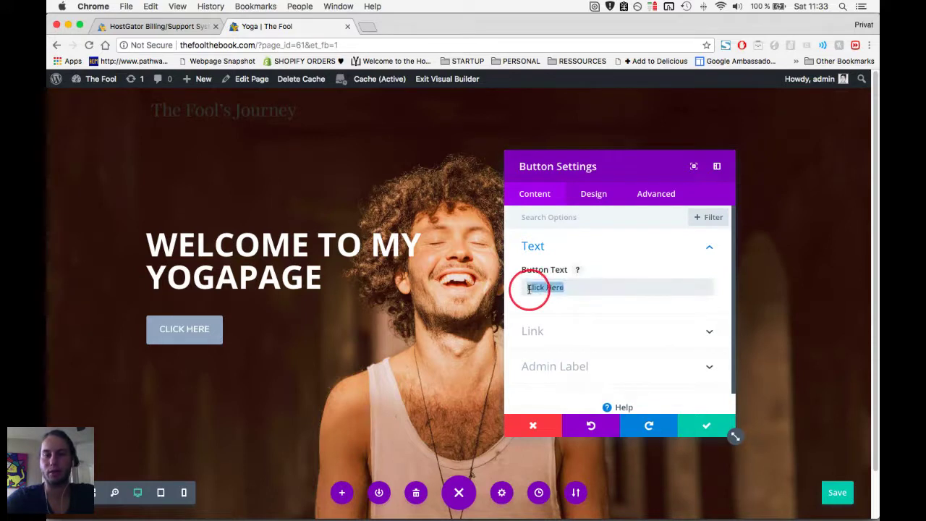
{"action": "type", "text": "MY"}
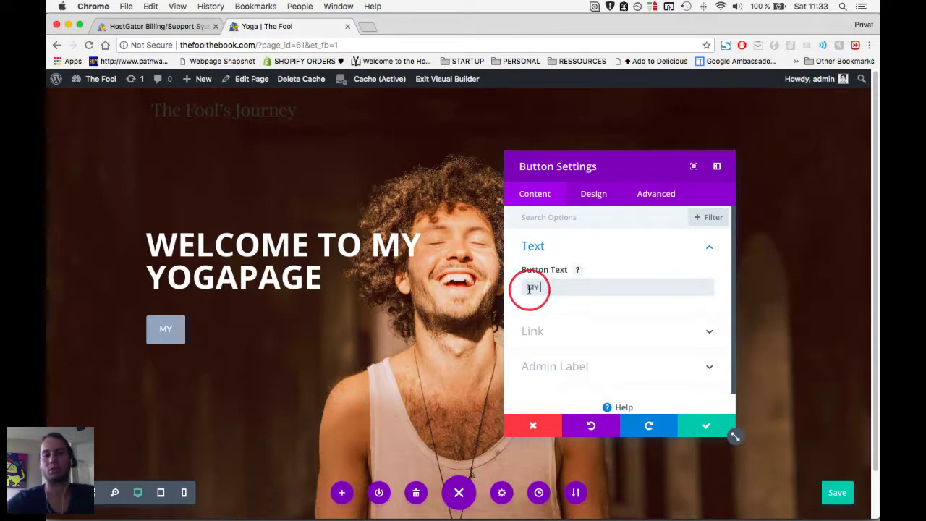
{"action": "left_click", "coordinate": [706, 423]}
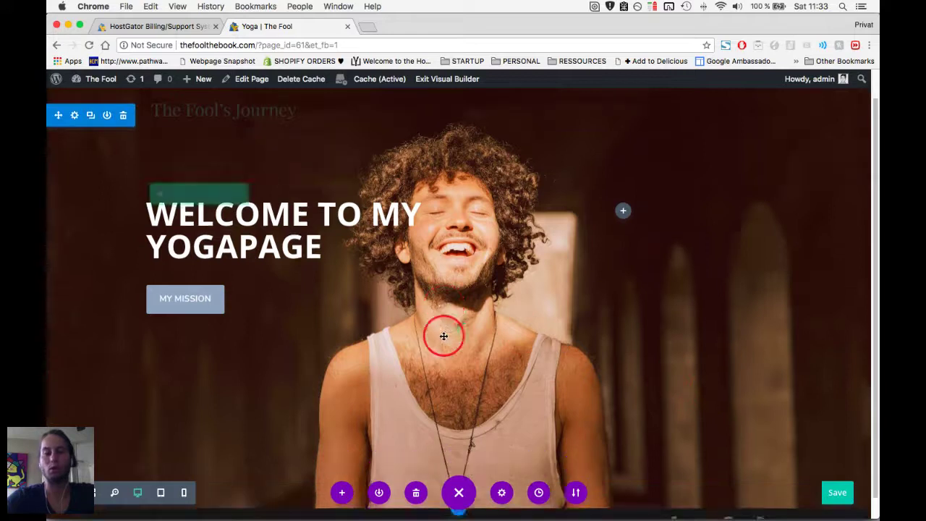
{"action": "scroll", "coordinate": [444, 335], "scroll_direction": "down", "scroll_amount": 2}
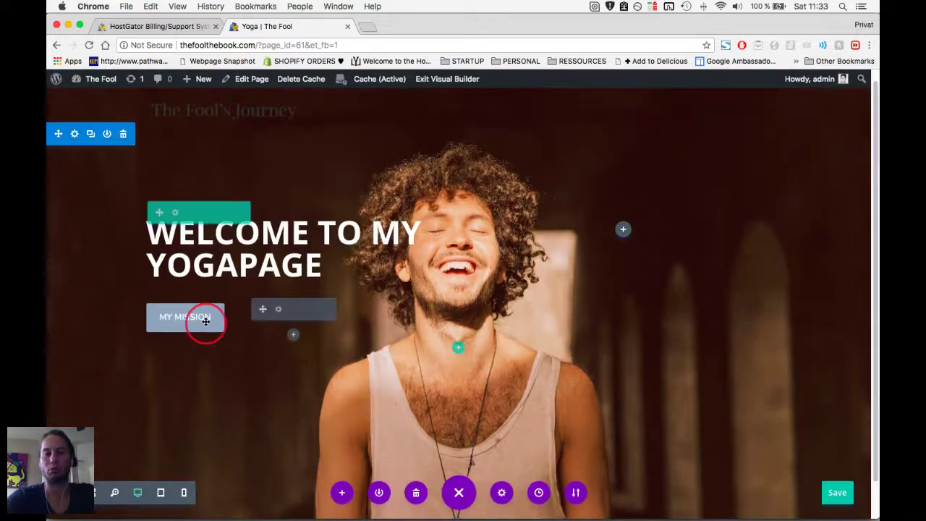
{"action": "scroll", "coordinate": [578, 439], "scroll_direction": "up", "scroll_amount": 1}
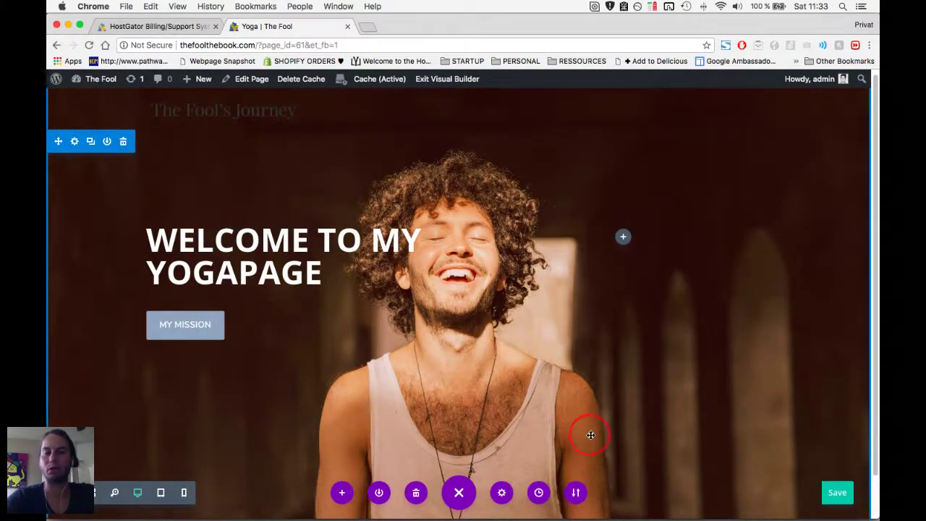
{"action": "scroll", "coordinate": [753, 461], "scroll_direction": "down", "scroll_amount": 1}
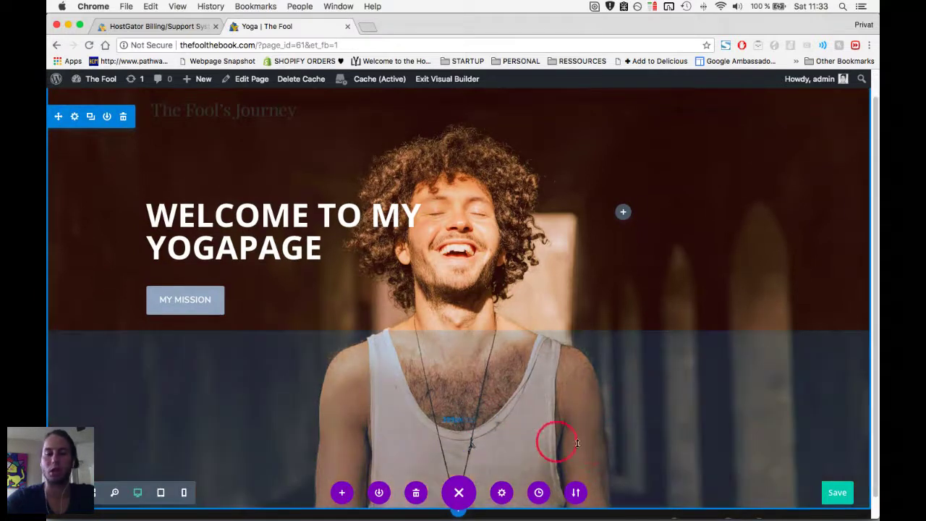
{"action": "scroll", "coordinate": [500, 487], "scroll_direction": "up", "scroll_amount": 1}
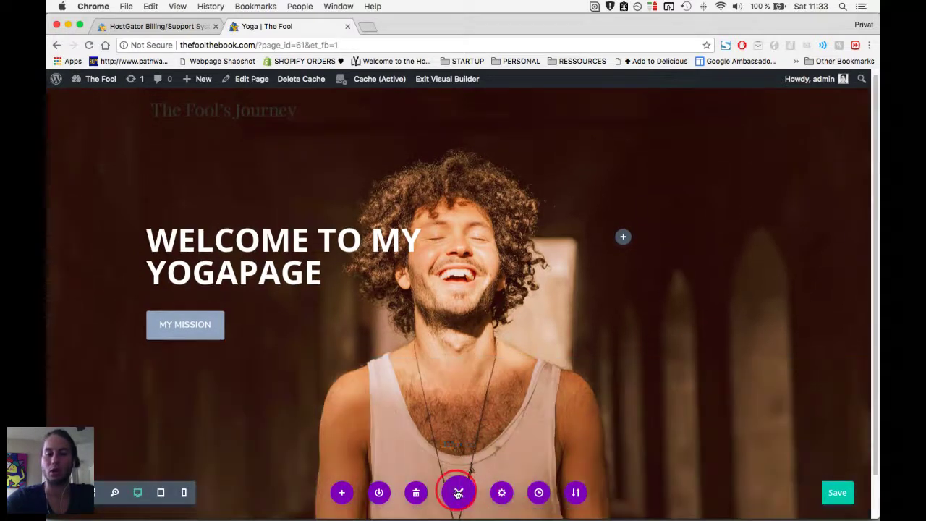
{"action": "scroll", "coordinate": [564, 460], "scroll_direction": "down", "scroll_amount": 1}
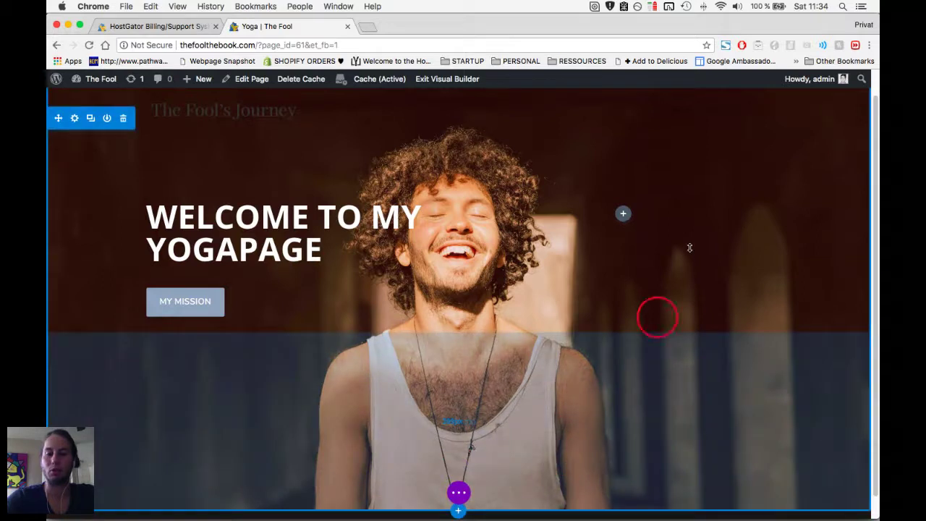
{"action": "scroll", "coordinate": [688, 253], "scroll_direction": "up", "scroll_amount": 1}
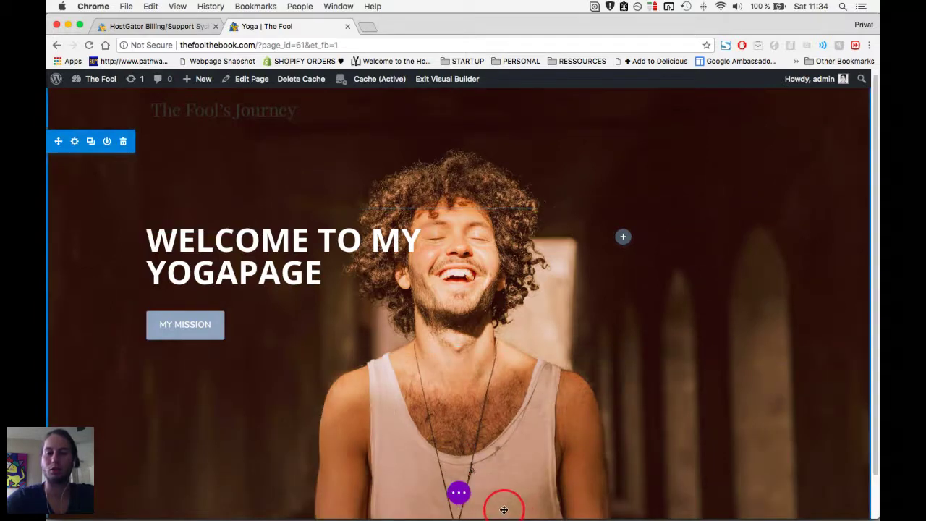
{"action": "scroll", "coordinate": [500, 507], "scroll_direction": "down", "scroll_amount": 1}
{"action": "scroll", "coordinate": [465, 510], "scroll_direction": "down", "scroll_amount": 1}
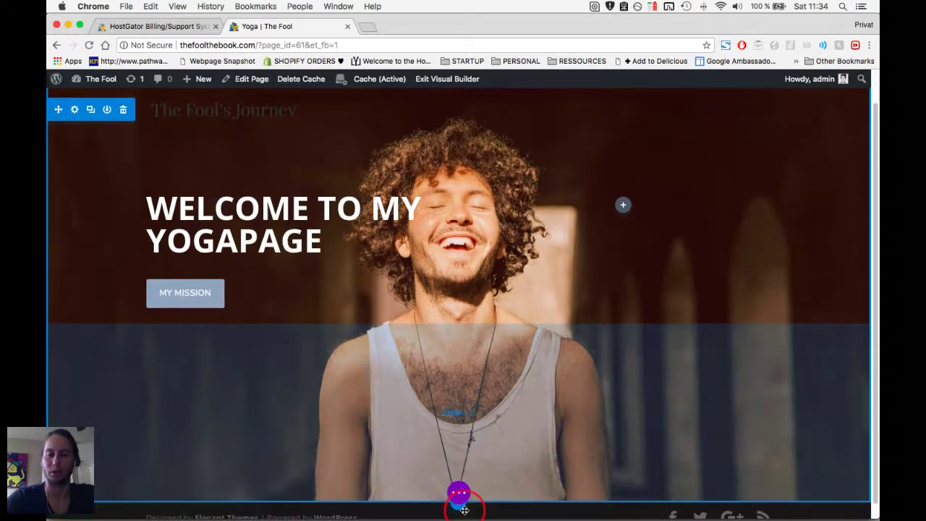
{"action": "scroll", "coordinate": [465, 510], "scroll_direction": "up", "scroll_amount": 1}
{"action": "scroll", "coordinate": [465, 512], "scroll_direction": "down", "scroll_amount": 1}
{"action": "scroll", "coordinate": [466, 512], "scroll_direction": "up", "scroll_amount": 1}
{"action": "scroll", "coordinate": [464, 509], "scroll_direction": "down", "scroll_amount": 1}
{"action": "scroll", "coordinate": [463, 510], "scroll_direction": "up", "scroll_amount": 1}
{"action": "scroll", "coordinate": [461, 513], "scroll_direction": "down", "scroll_amount": 1}
{"action": "scroll", "coordinate": [461, 512], "scroll_direction": "down", "scroll_amount": 1}
{"action": "scroll", "coordinate": [460, 511], "scroll_direction": "up", "scroll_amount": 1}
{"action": "scroll", "coordinate": [508, 471], "scroll_direction": "down", "scroll_amount": 1}
{"action": "scroll", "coordinate": [546, 493], "scroll_direction": "up", "scroll_amount": 1}
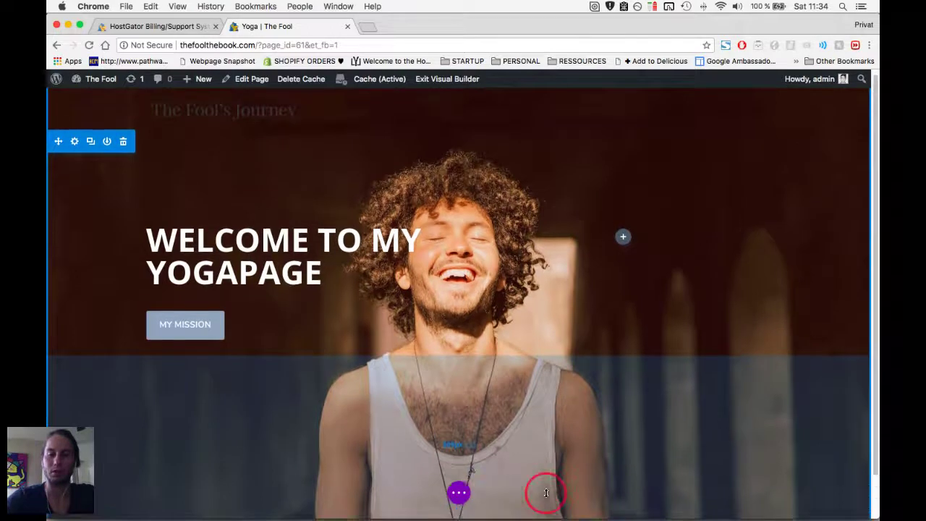
{"action": "scroll", "coordinate": [545, 478], "scroll_direction": "up", "scroll_amount": 1}
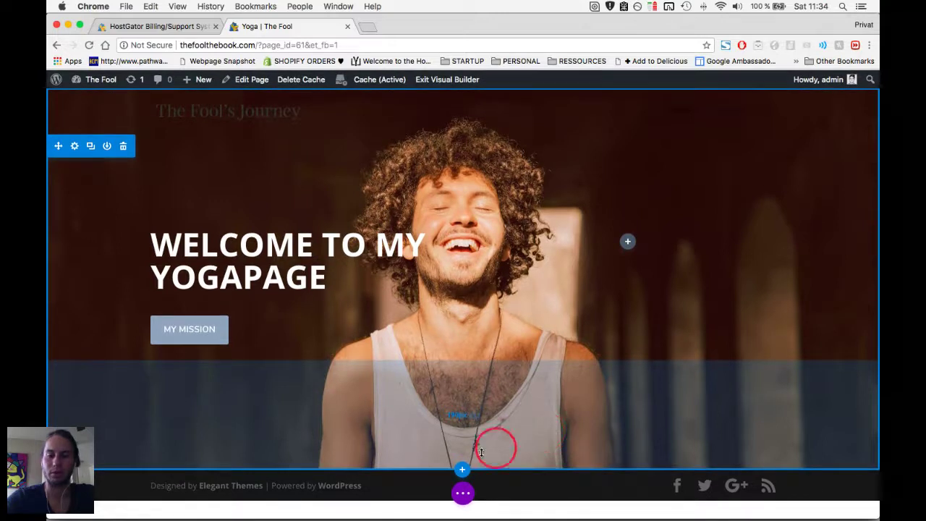
Insert a Regular section below the hero with a two-column row and a Text module.
{"action": "left_click", "coordinate": [464, 471]}
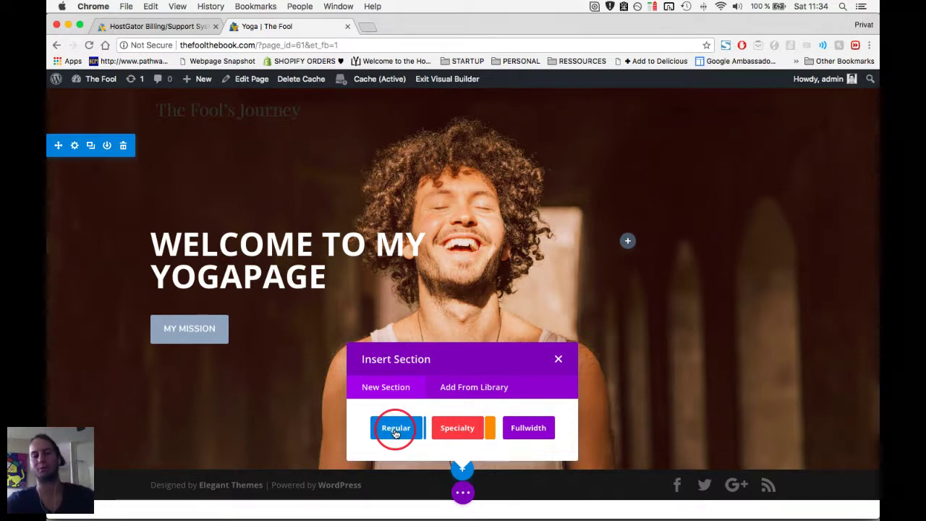
{"action": "left_click", "coordinate": [395, 430]}
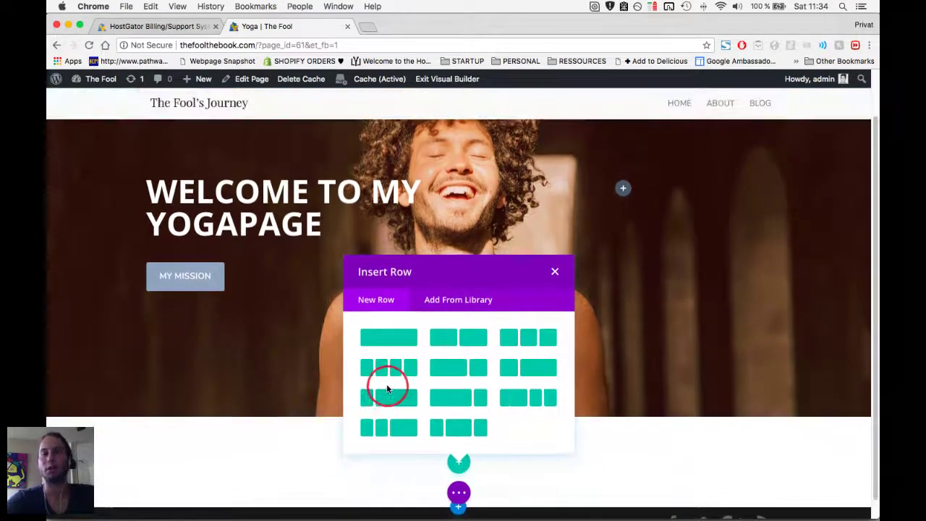
{"action": "left_click", "coordinate": [474, 339]}
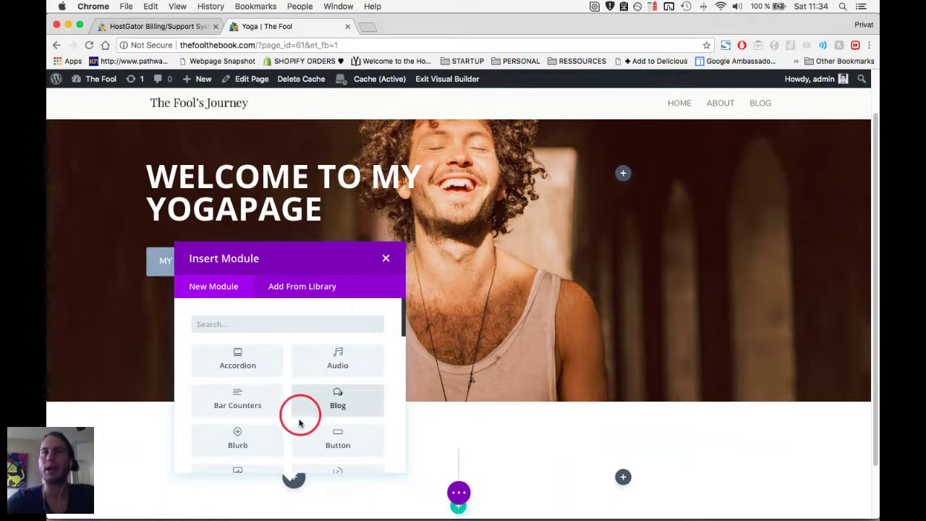
{"action": "scroll", "coordinate": [255, 410], "scroll_direction": "down", "scroll_amount": 10}
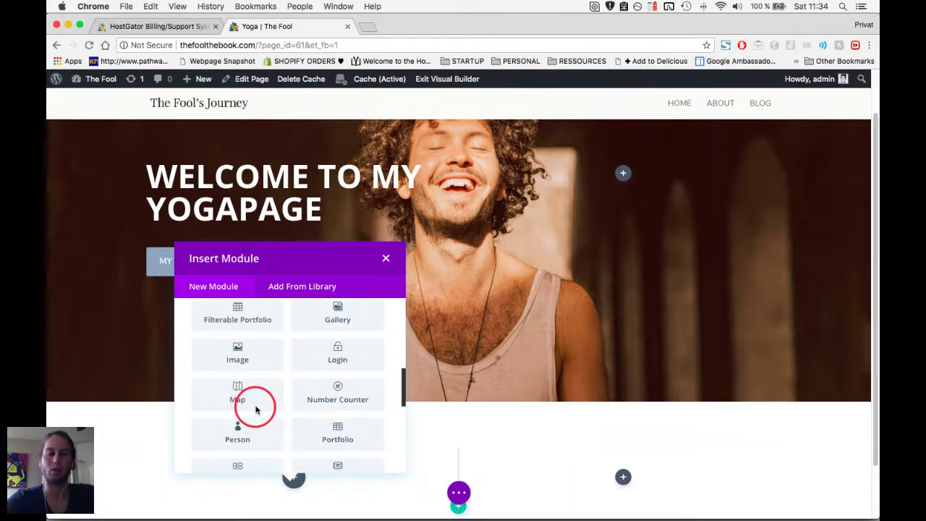
{"action": "scroll", "coordinate": [255, 410], "scroll_direction": "down", "scroll_amount": 6}
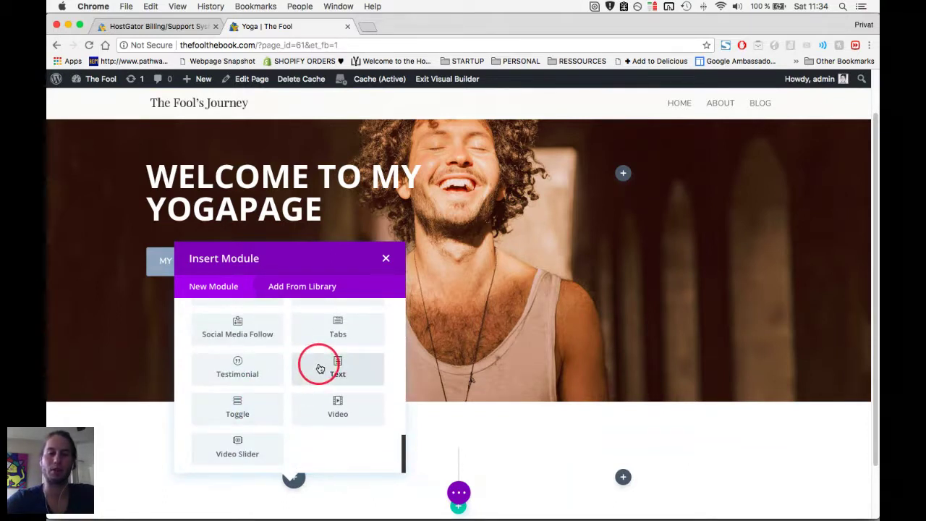
{"action": "left_click", "coordinate": [321, 368]}
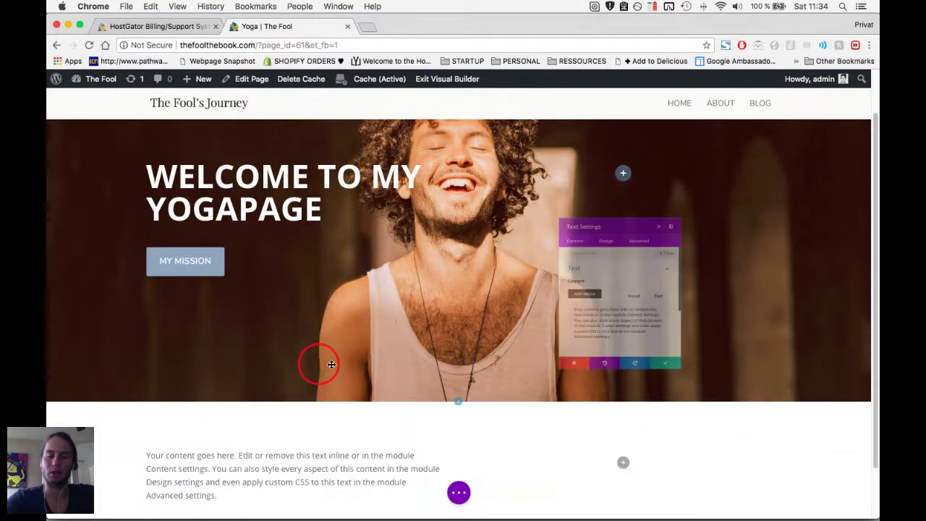
Replace the placeholder paragraph with 'MY MISSION' formatted as Heading 3, and save.
{"action": "left_click", "coordinate": [644, 293]}
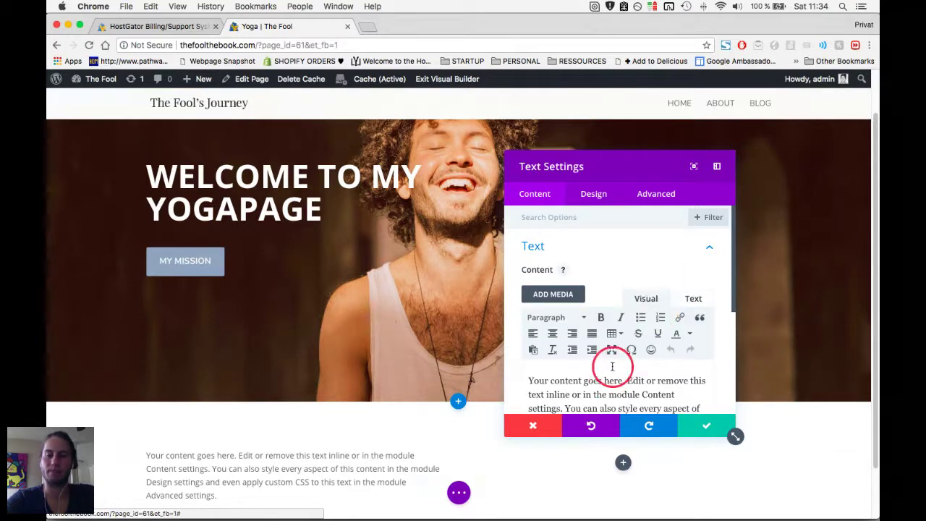
{"action": "scroll", "coordinate": [615, 361], "scroll_direction": "down", "scroll_amount": 3}
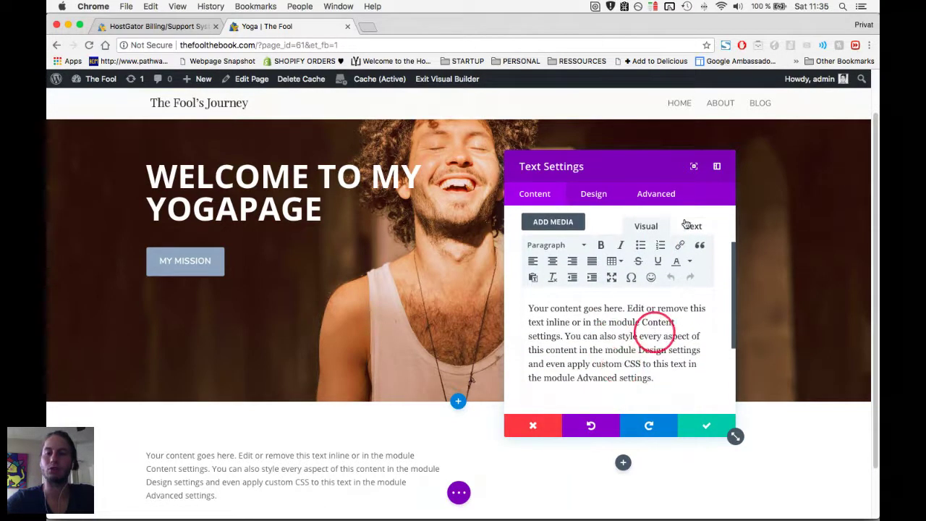
{"action": "left_click", "coordinate": [691, 224]}
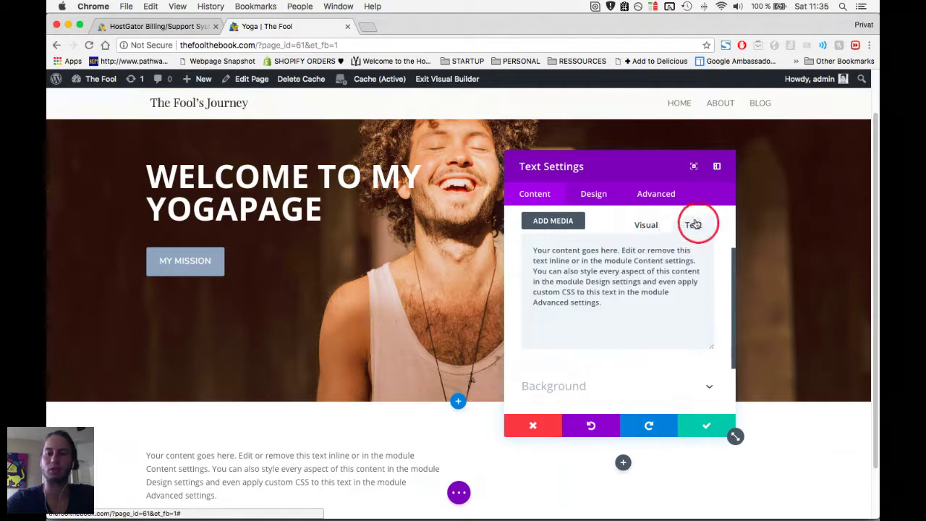
{"action": "left_click", "coordinate": [652, 229]}
{"action": "triple_click", "coordinate": [603, 360]}
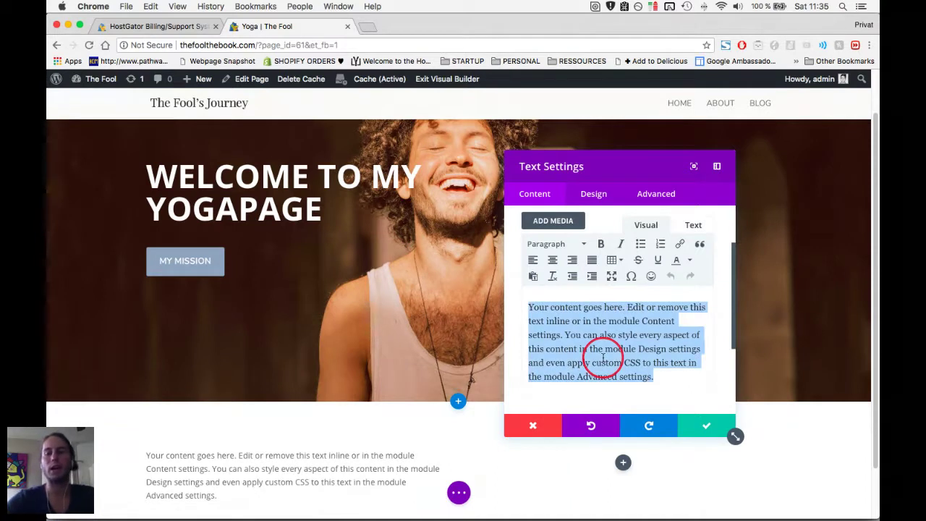
{"action": "type", "text": "MY MISSION"}
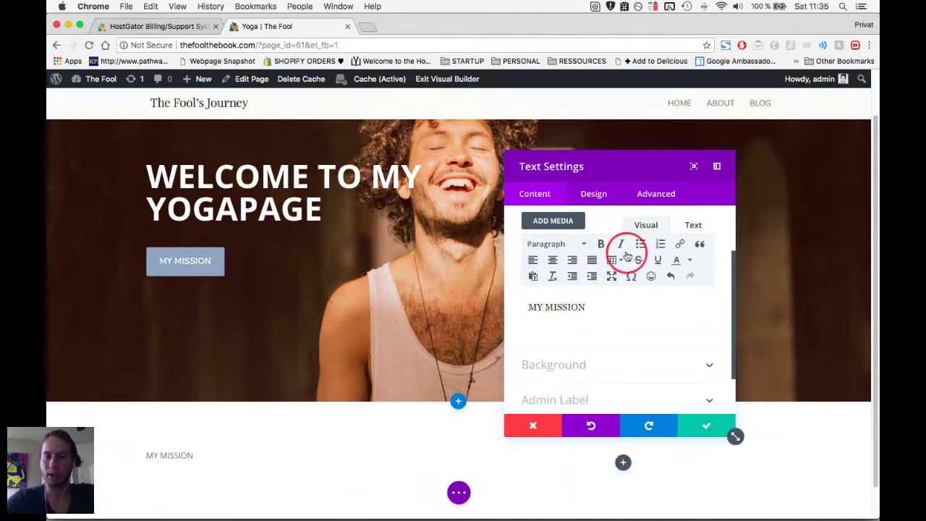
{"action": "left_click", "coordinate": [584, 246]}
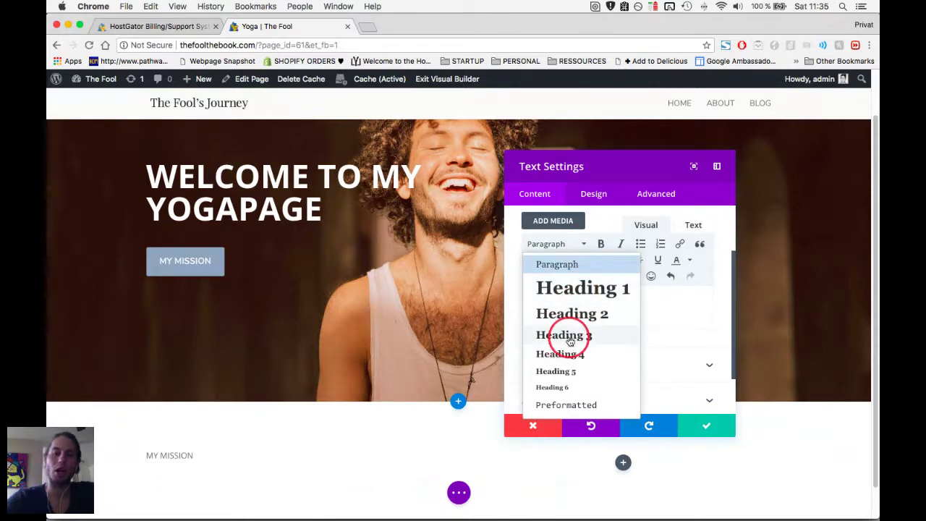
{"action": "left_click", "coordinate": [569, 337]}
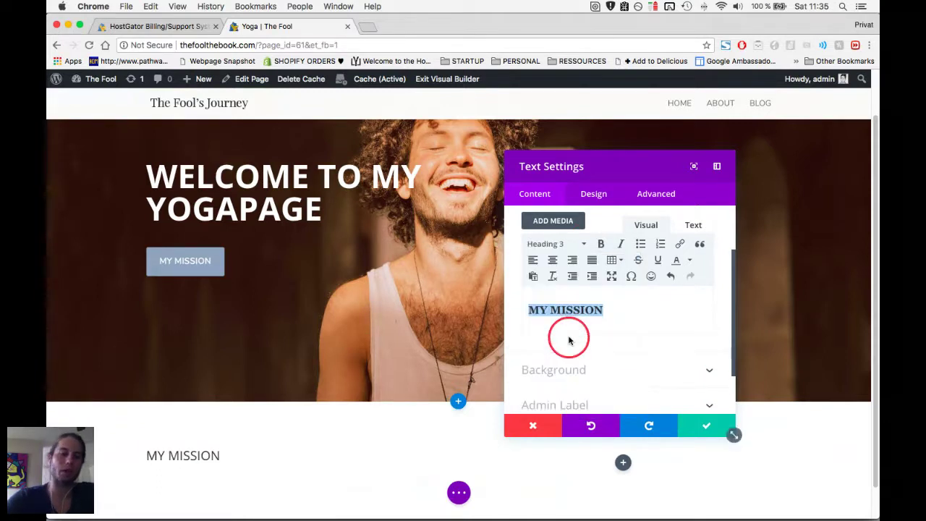
{"action": "left_click", "coordinate": [701, 424]}
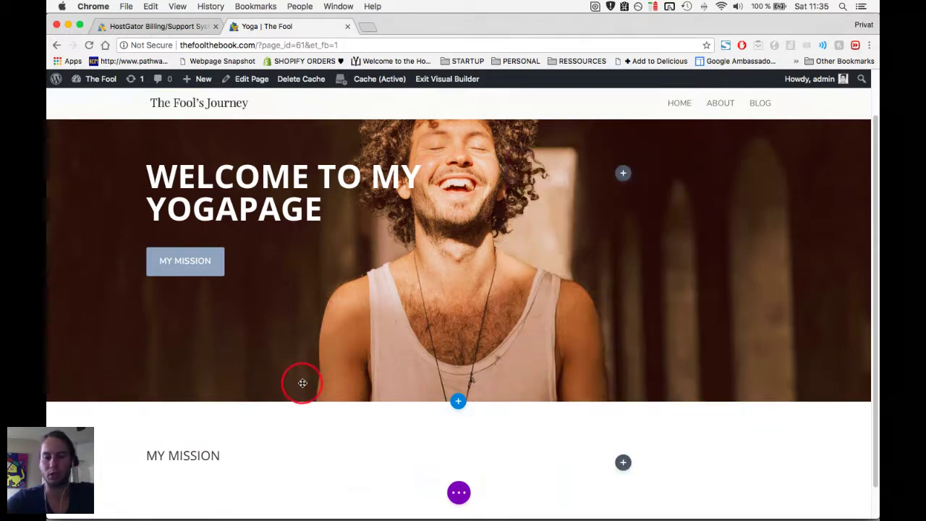
{"action": "scroll", "coordinate": [304, 382], "scroll_direction": "down", "scroll_amount": 1}
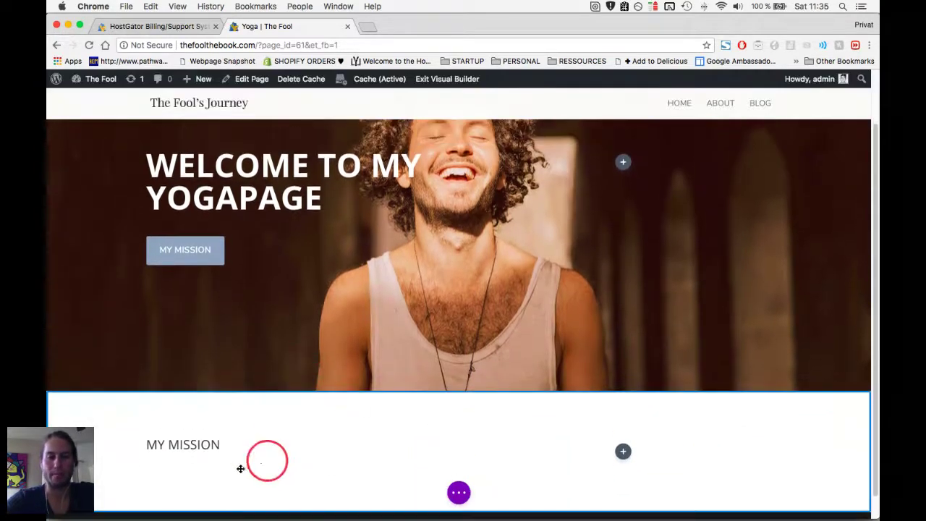
{"action": "mouse_move", "coordinate": [222, 447]}
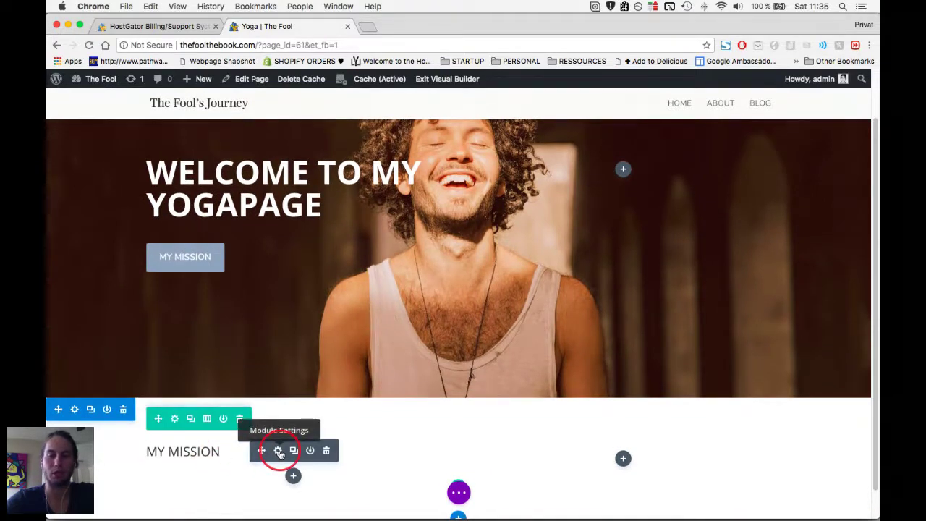
{"action": "key", "text": "super+Tab"}
{"action": "key", "text": "super+Tab"}
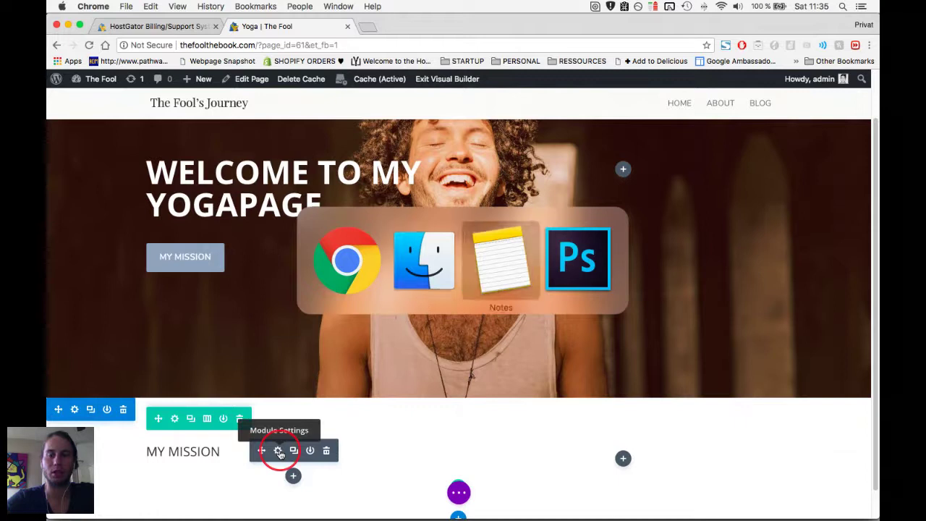
{"action": "scroll", "coordinate": [379, 412], "scroll_direction": "down", "scroll_amount": 5}
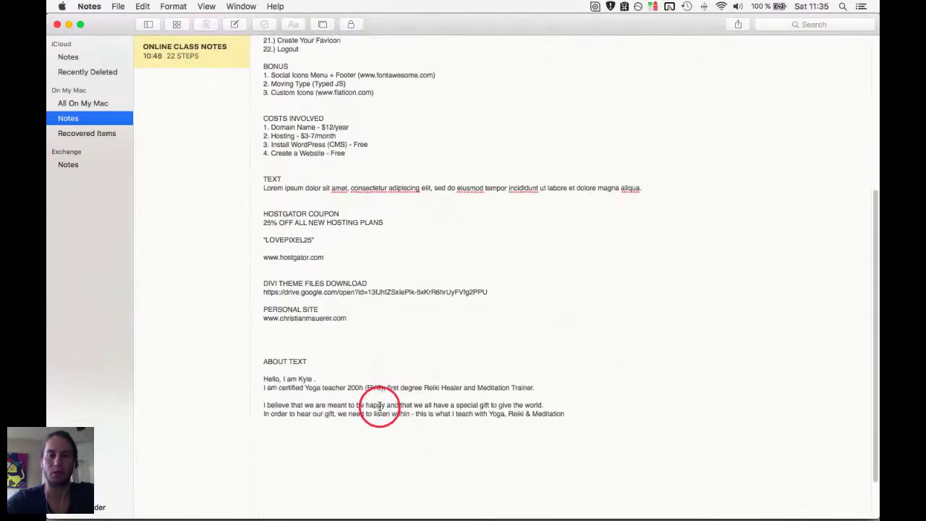
{"action": "key", "text": "super+Tab"}
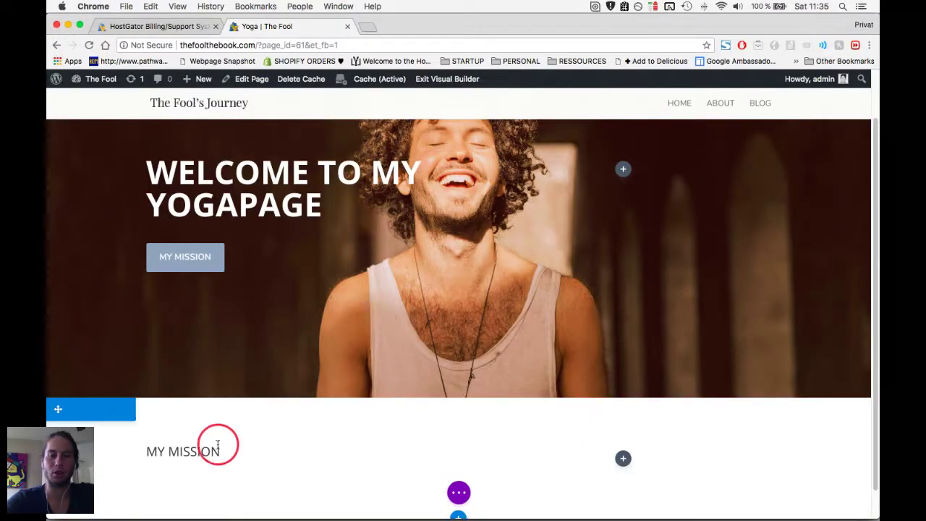
In the MY MISSION text module, add a new paragraph below the heading reading 'My mission is to enchant th'.
{"action": "left_click", "coordinate": [278, 456]}
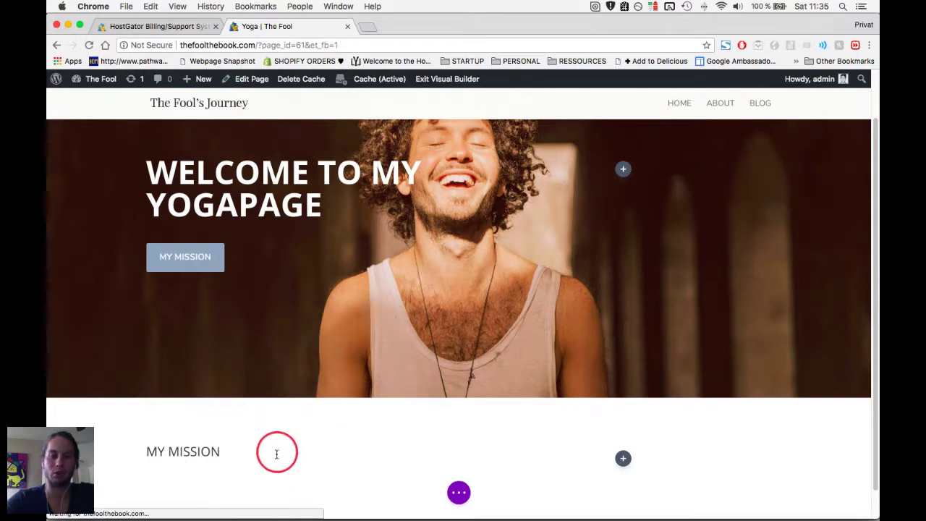
{"action": "scroll", "coordinate": [598, 387], "scroll_direction": "down", "scroll_amount": 3}
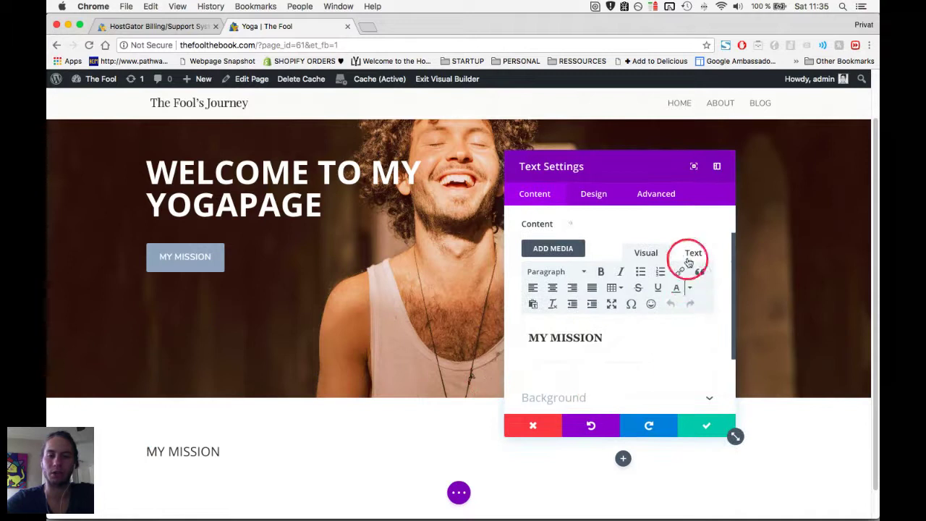
{"action": "left_click", "coordinate": [617, 335]}
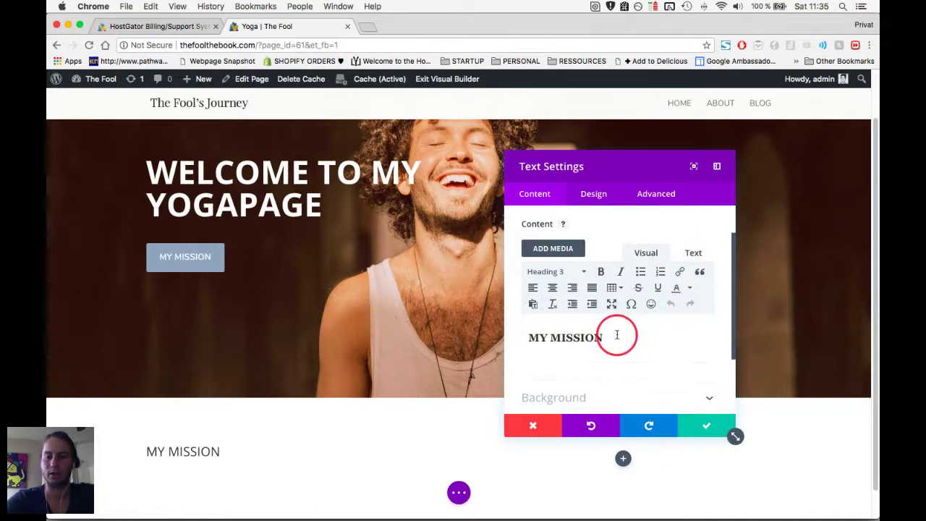
{"action": "key", "text": "Return"}
{"action": "scroll", "coordinate": [616, 334], "scroll_direction": "down", "scroll_amount": 1}
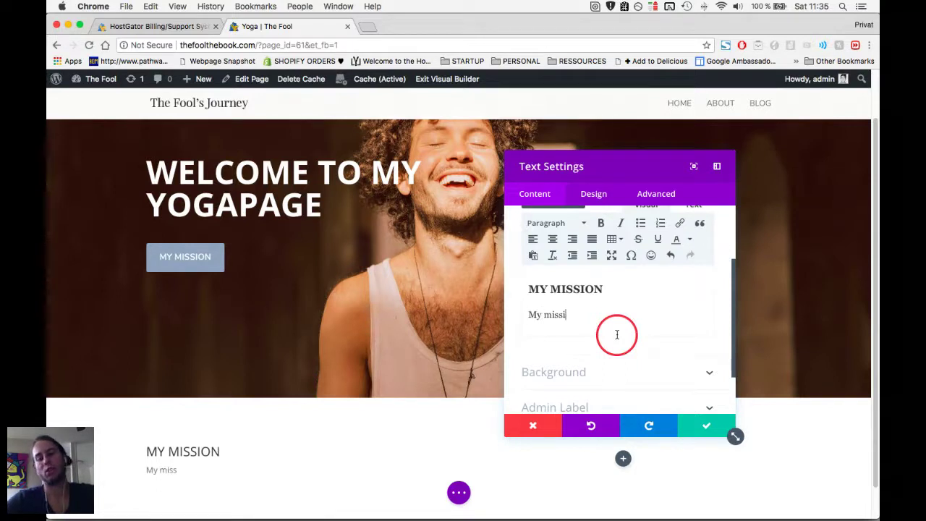
{"action": "type", "text": "My mission is to enchant the world with the healing arts of yoga, reiki & meditation"}
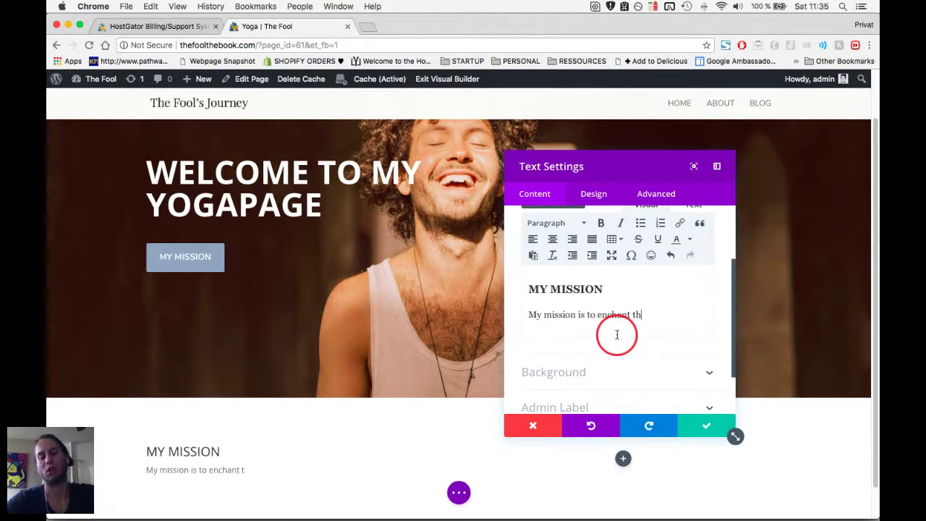
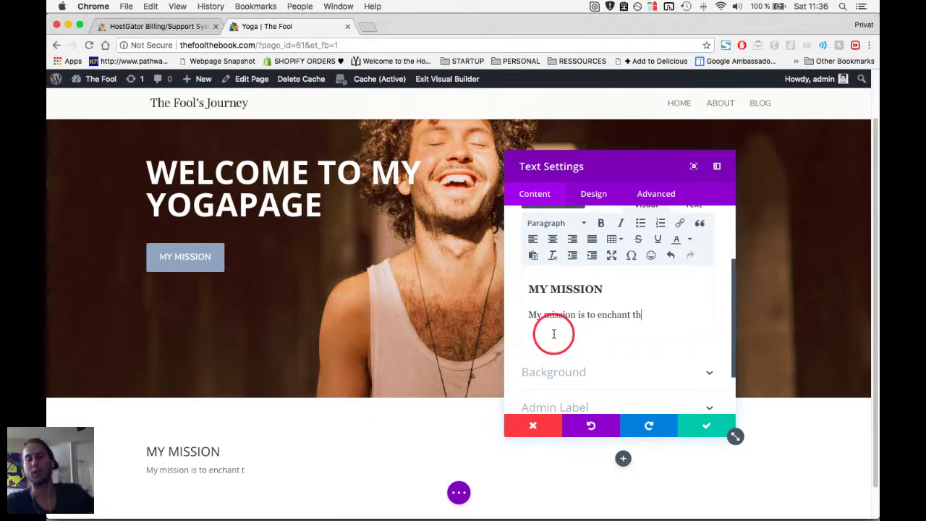
Complete the mission sentence so it ends 'healing arts of yoga, reiki & meditation.'.
{"action": "type", "text": "e world with the healing arts of yoga, reiki"}
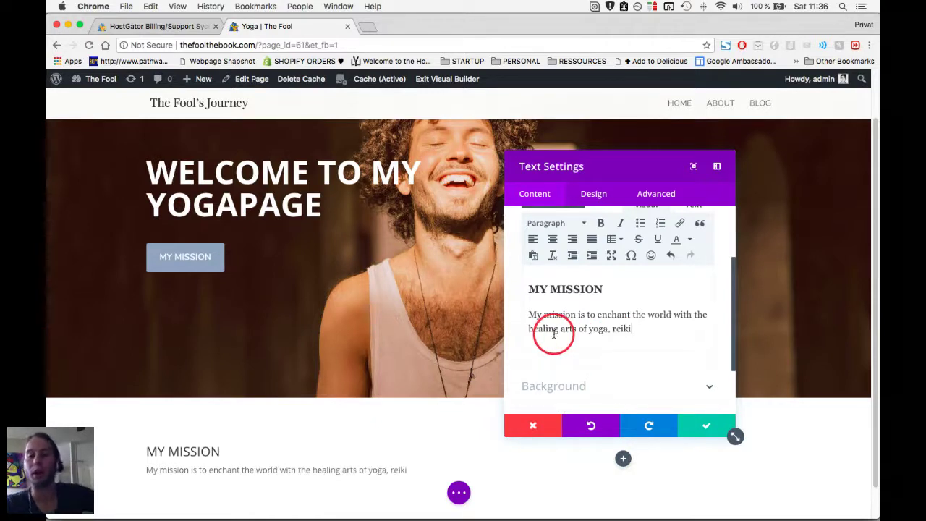
{"action": "type", "text": " & meditation"}
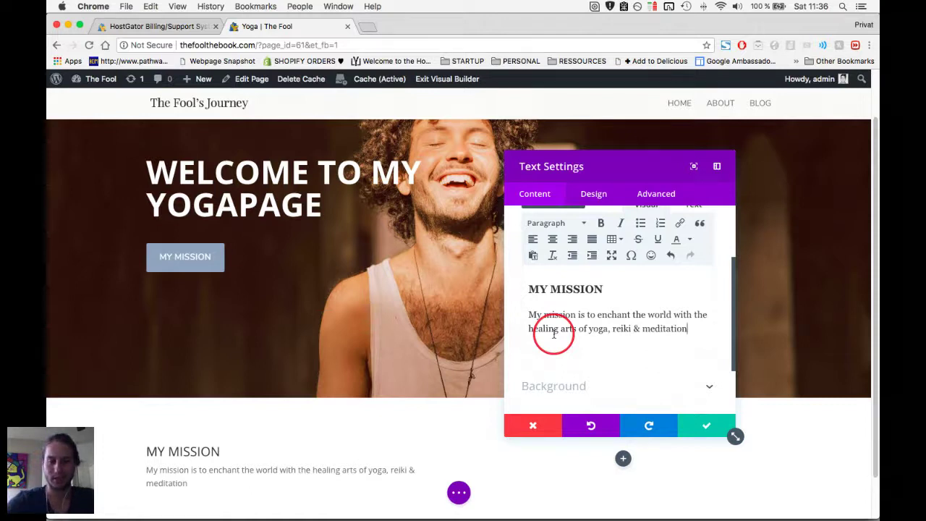
{"action": "left_click", "coordinate": [218, 487]}
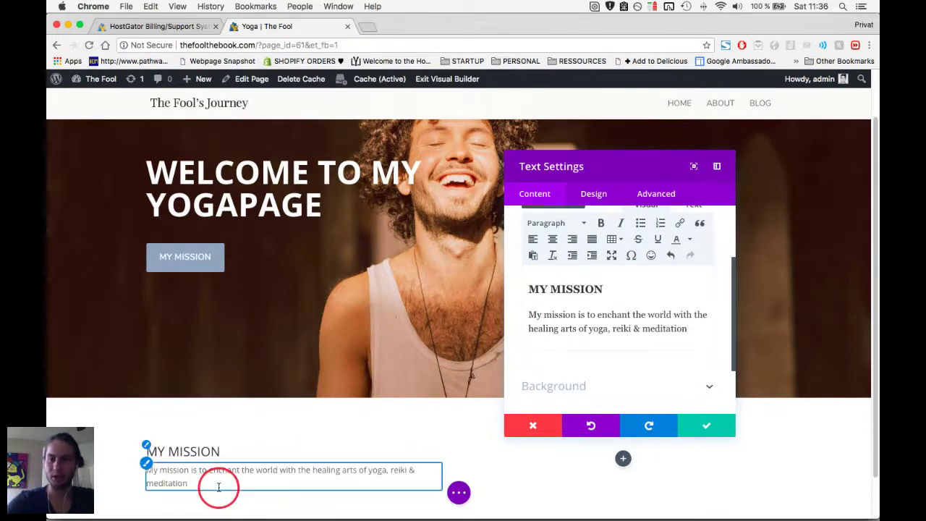
{"action": "left_click", "coordinate": [490, 353]}
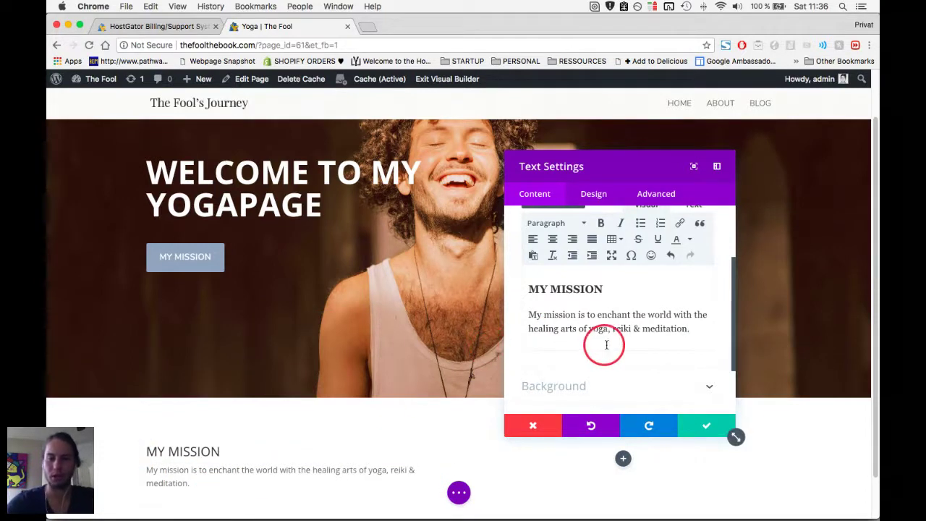
{"action": "left_click", "coordinate": [588, 293]}
{"action": "scroll", "coordinate": [589, 296], "scroll_direction": "down", "scroll_amount": 1}
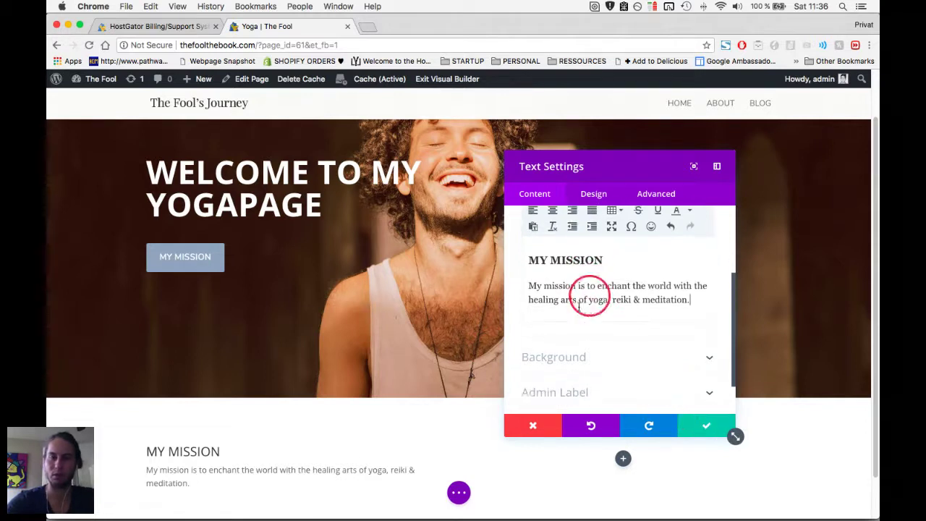
{"action": "scroll", "coordinate": [369, 413], "scroll_direction": "down", "scroll_amount": 2}
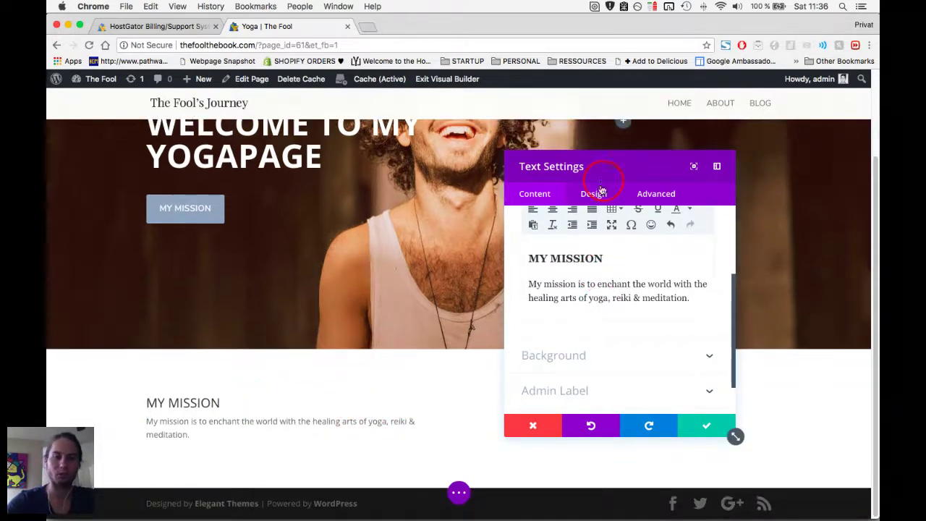
{"action": "scroll", "coordinate": [589, 217], "scroll_direction": "up", "scroll_amount": 1}
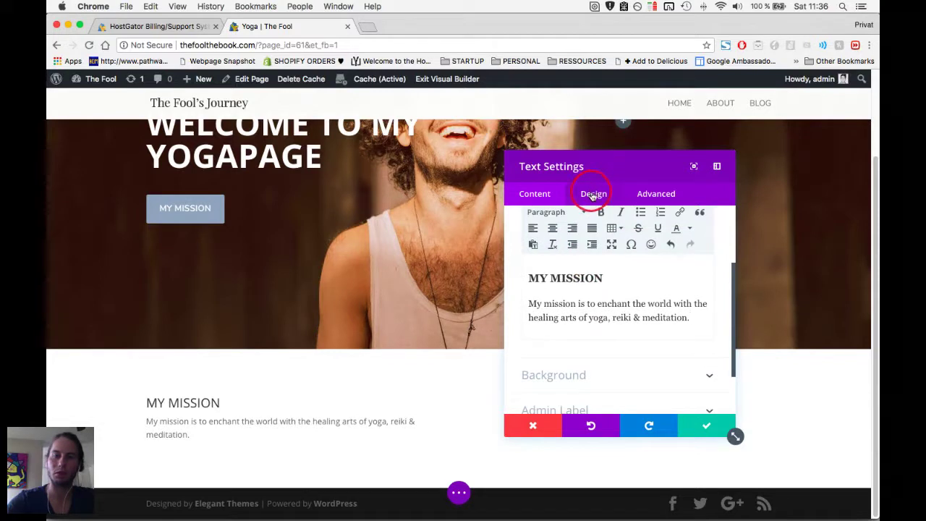
Set the mission paragraph's body text size to 24px in the Design settings.
{"action": "left_click", "coordinate": [590, 195]}
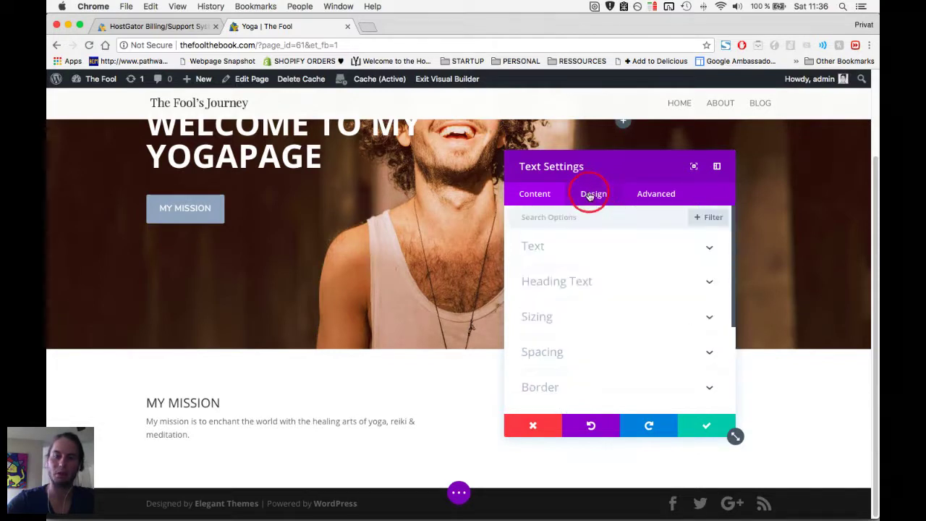
{"action": "left_click", "coordinate": [595, 249]}
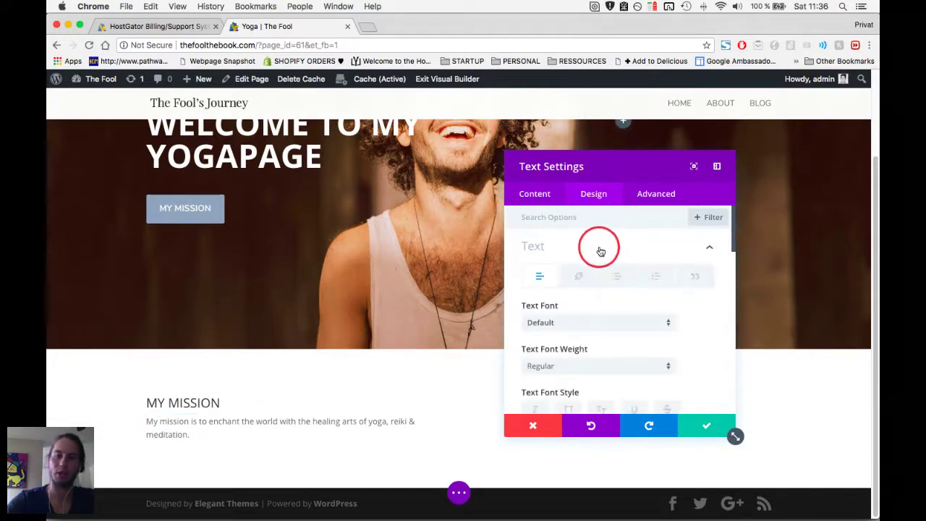
{"action": "scroll", "coordinate": [601, 293], "scroll_direction": "down", "scroll_amount": 3}
{"action": "scroll", "coordinate": [602, 295], "scroll_direction": "down", "scroll_amount": 3}
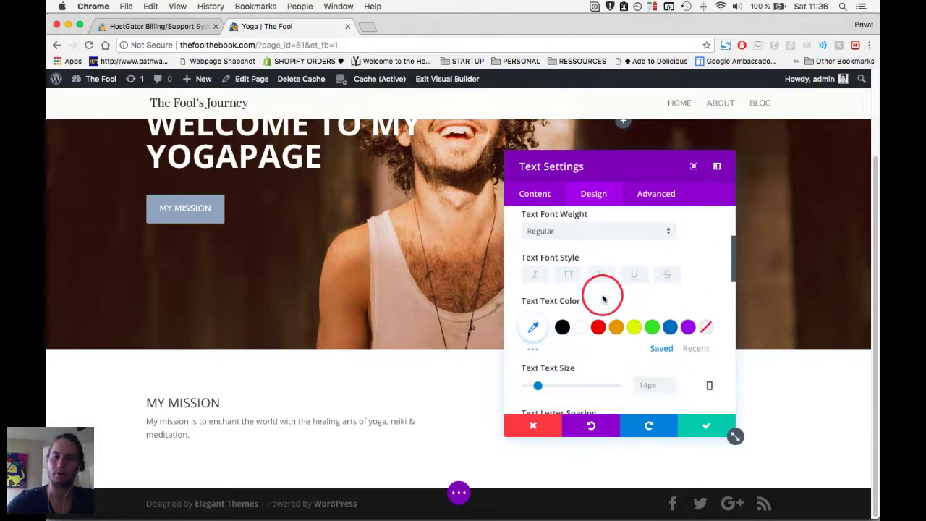
{"action": "left_click_drag", "start_coordinate": [542, 354], "coordinate": [547, 355]}
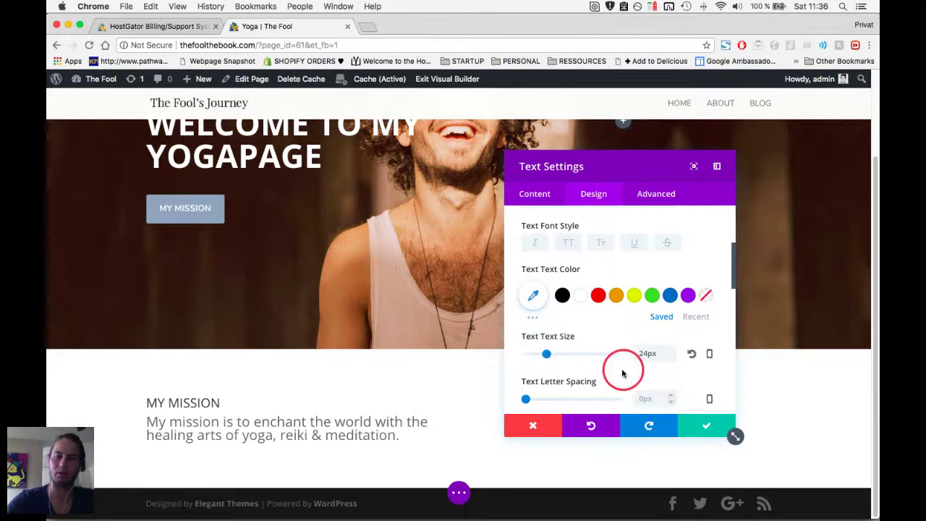
{"action": "scroll", "coordinate": [601, 340], "scroll_direction": "up", "scroll_amount": 5}
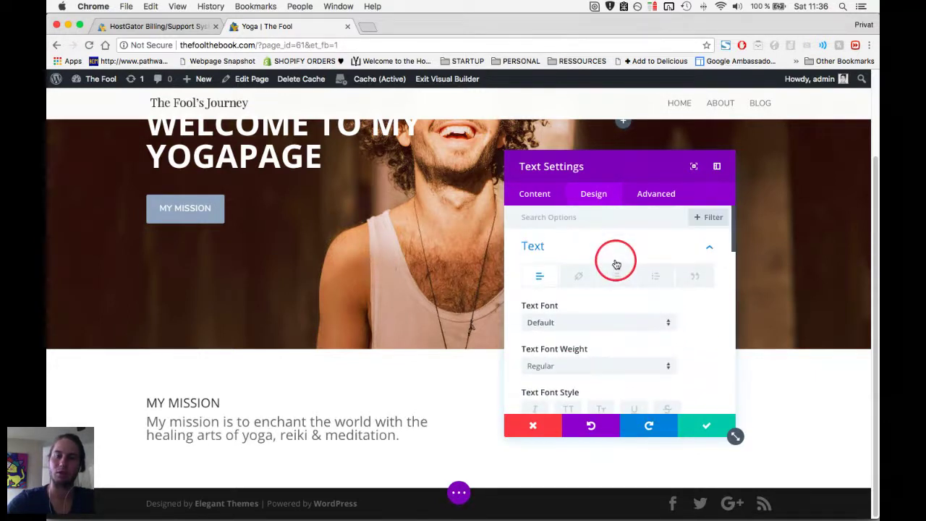
{"action": "left_click", "coordinate": [714, 247]}
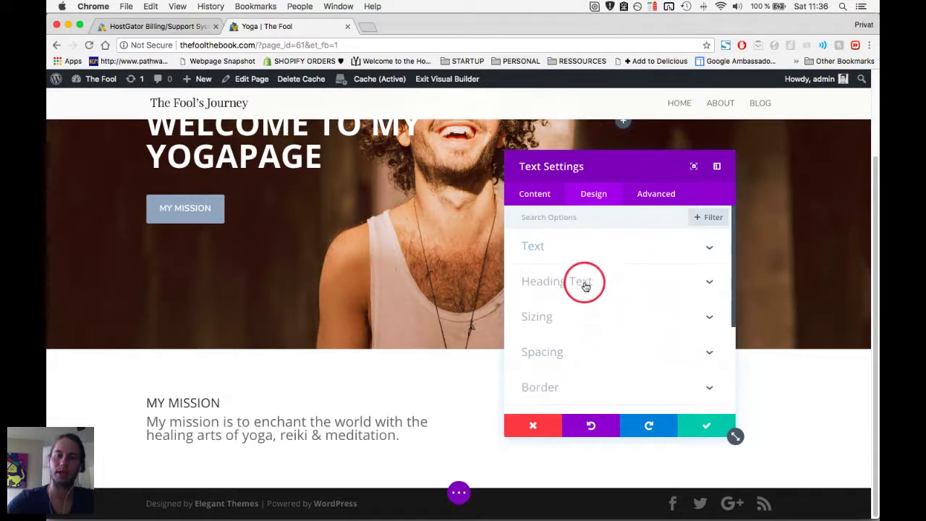
Set the Heading 3 text size to 34px and save the Text module.
{"action": "left_click", "coordinate": [585, 284]}
{"action": "scroll", "coordinate": [599, 304], "scroll_direction": "down", "scroll_amount": 2}
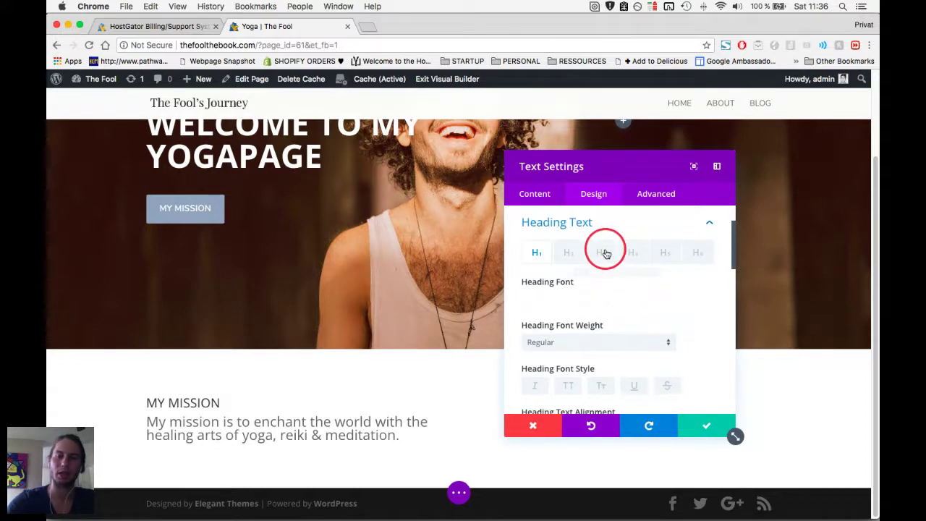
{"action": "left_click", "coordinate": [672, 288]}
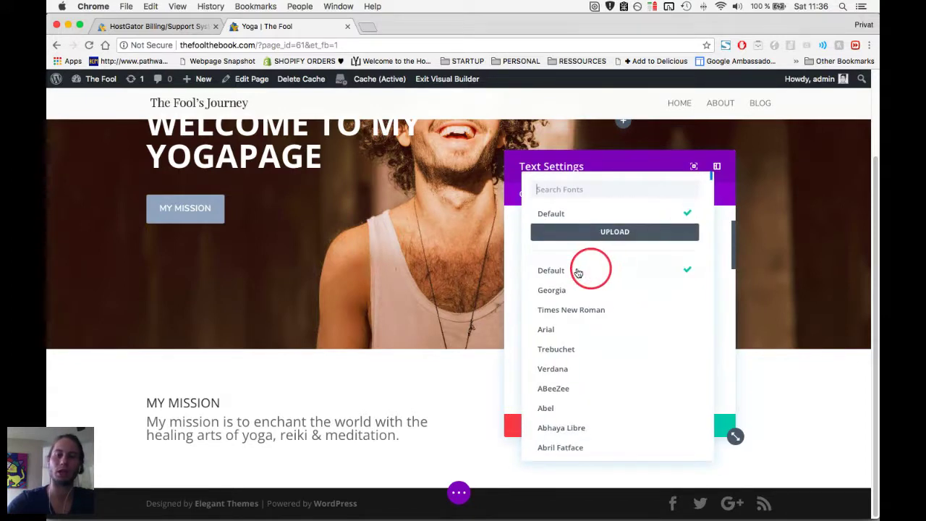
{"action": "left_click", "coordinate": [513, 282]}
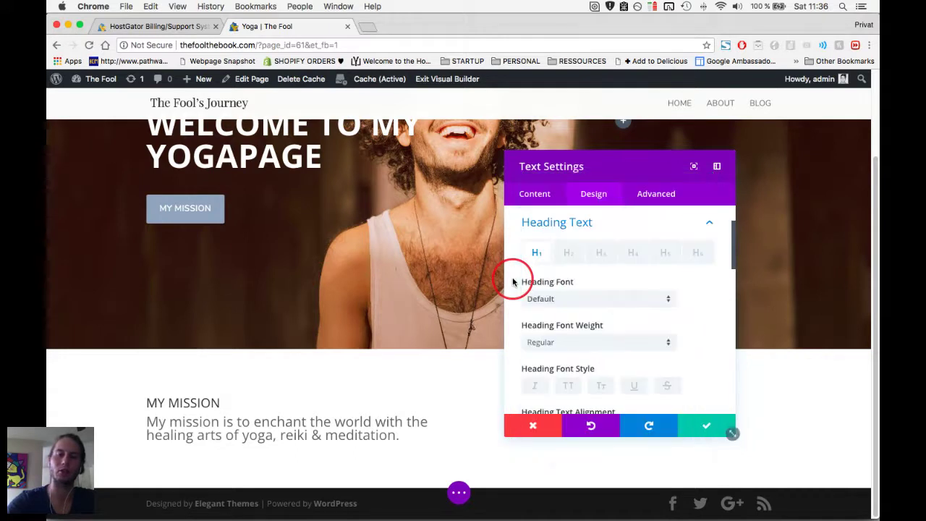
{"action": "left_click", "coordinate": [603, 253]}
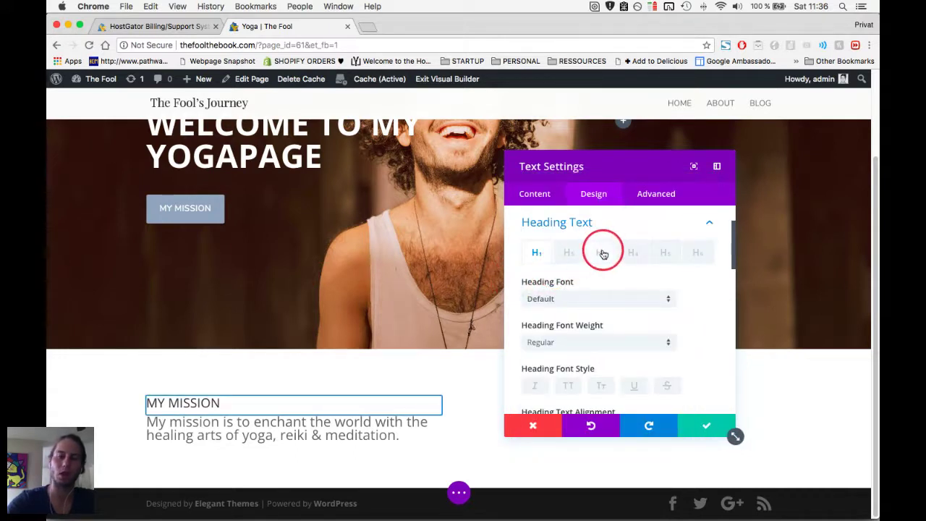
{"action": "left_click", "coordinate": [602, 252]}
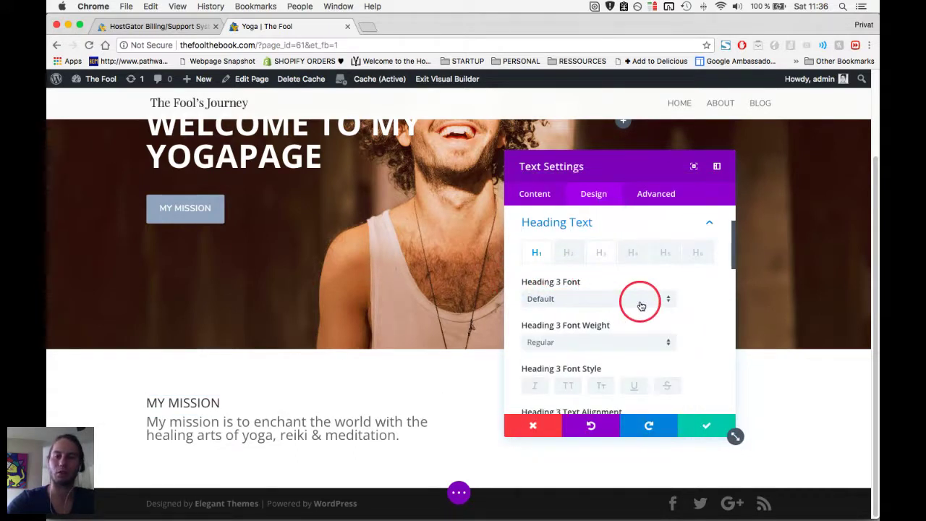
{"action": "scroll", "coordinate": [653, 305], "scroll_direction": "down", "scroll_amount": 3}
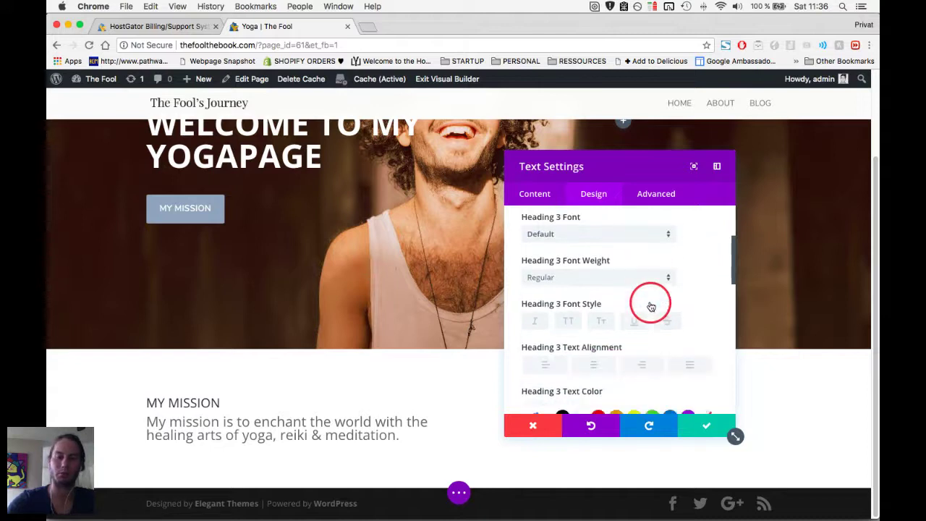
{"action": "scroll", "coordinate": [650, 307], "scroll_direction": "down", "scroll_amount": 3}
{"action": "left_click_drag", "start_coordinate": [525, 305], "coordinate": [555, 307]}
{"action": "left_click", "coordinate": [703, 427]}
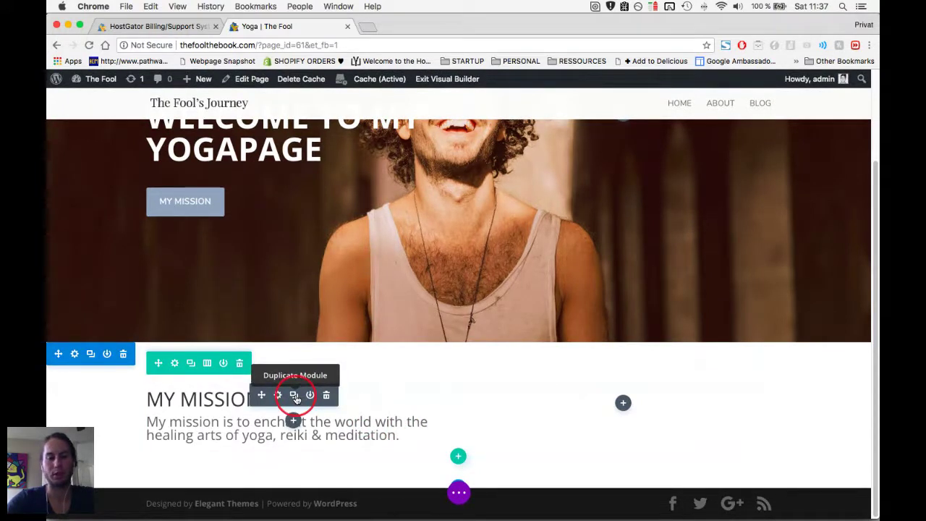
Place a copy of the MY MISSION text module in the empty right column.
{"action": "left_click", "coordinate": [295, 397]}
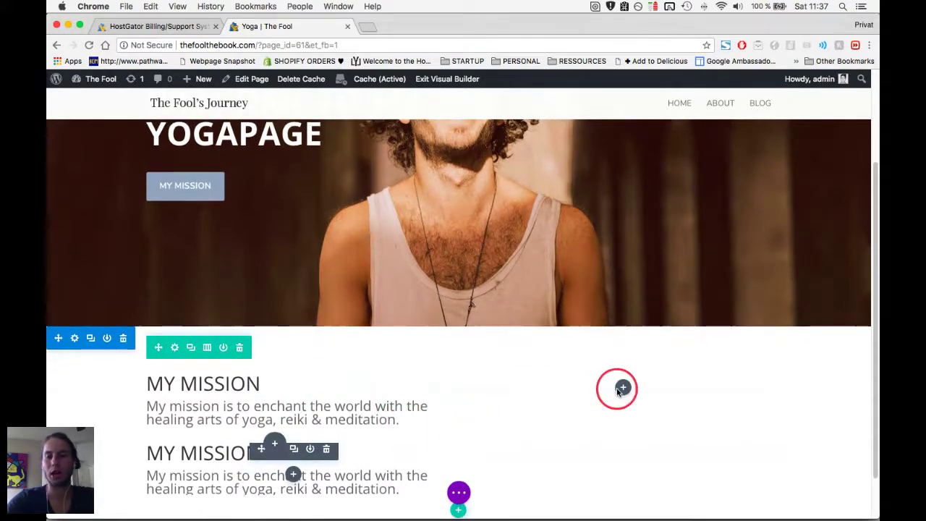
{"action": "key", "text": "super+z"}
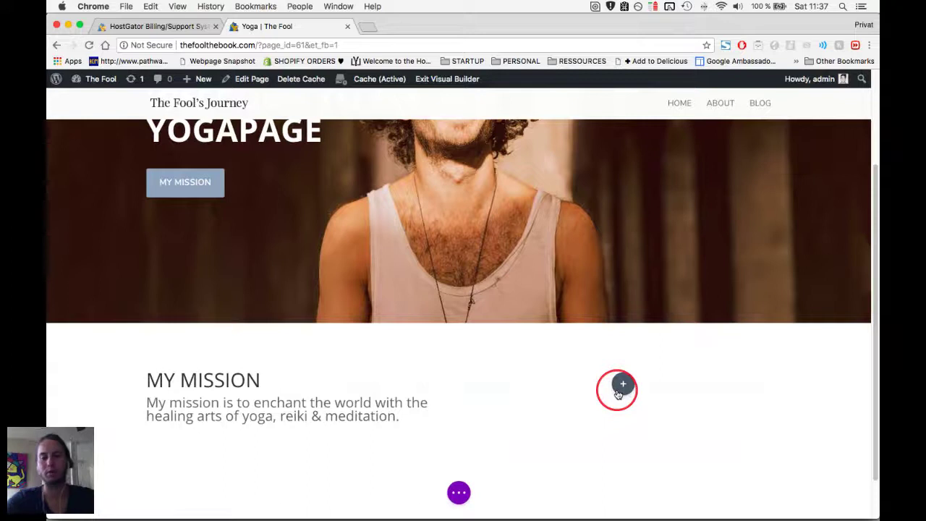
{"action": "left_click_drag", "start_coordinate": [618, 392], "coordinate": [617, 390]}
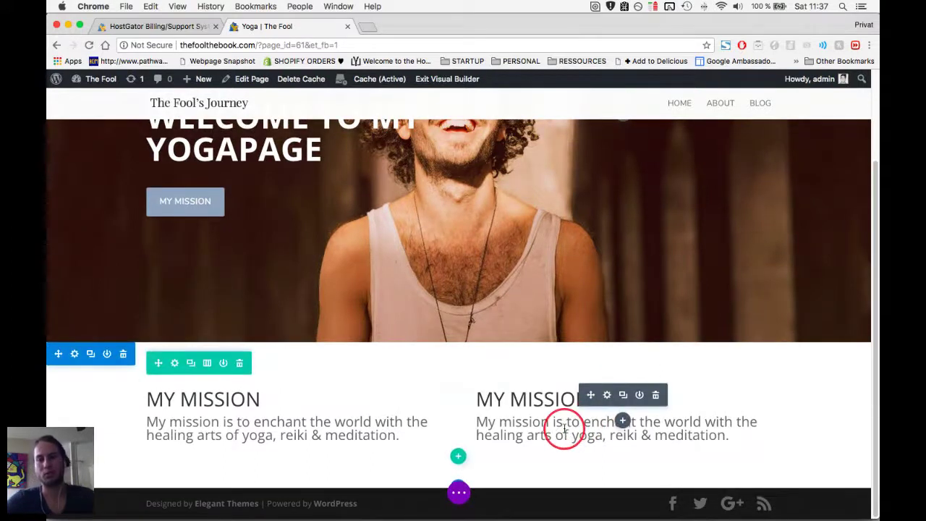
Replace the right-hand module's heading with 'I support you with:'.
{"action": "left_click", "coordinate": [620, 443]}
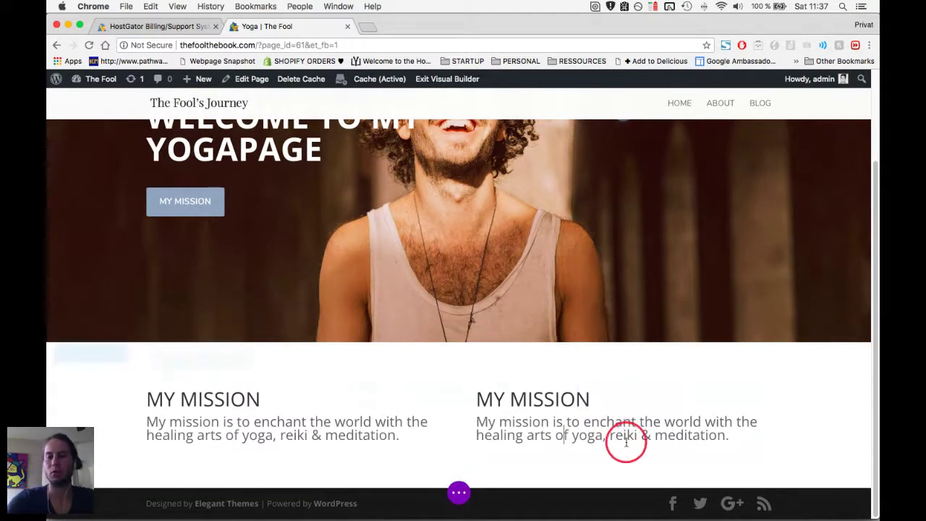
{"action": "key", "text": "super+a"}
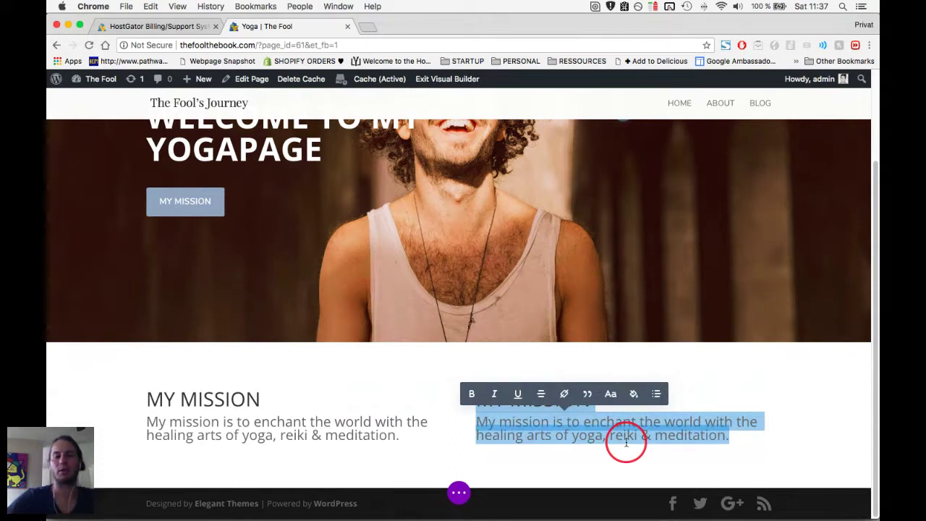
{"action": "left_click", "coordinate": [620, 444]}
{"action": "triple_click", "coordinate": [488, 398]}
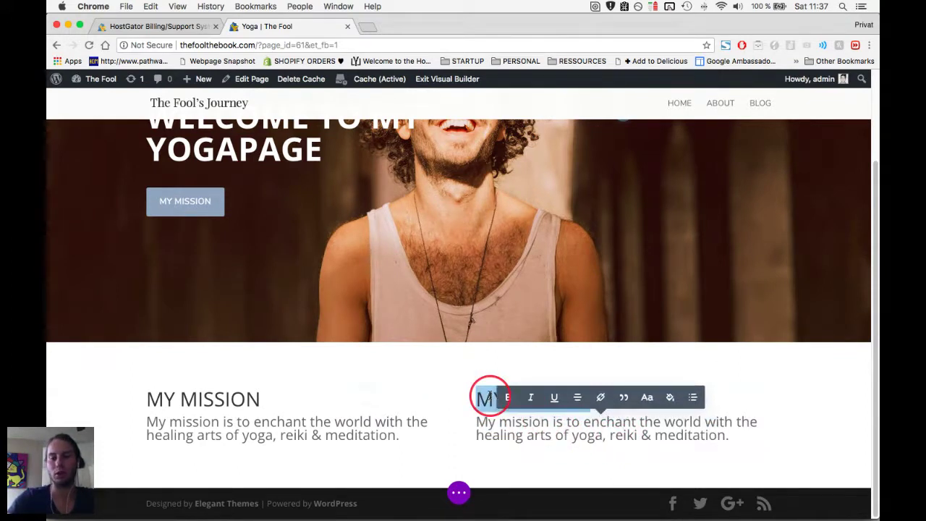
{"action": "type", "text": "I supp"}
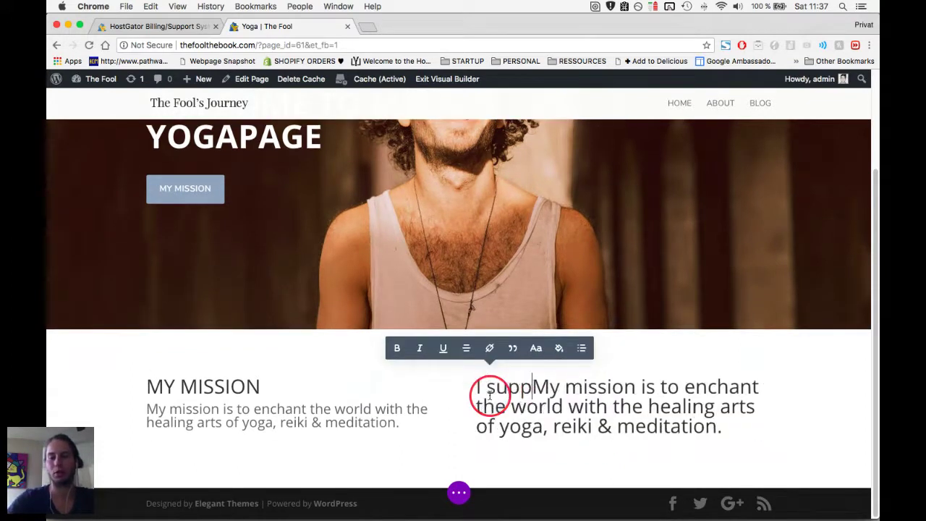
{"action": "type", "text": "ort you with:"}
{"action": "key", "text": "Return"}
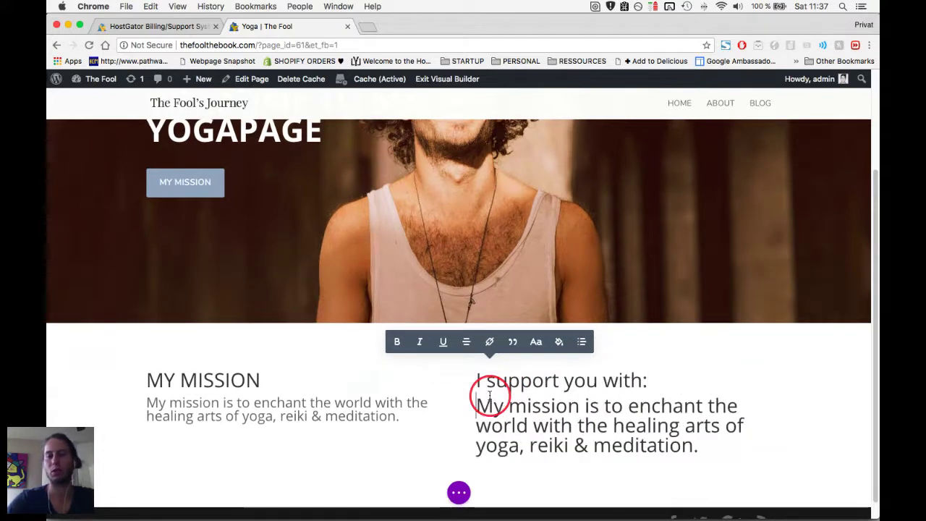
Convert the right-hand paragraph into a bulleted list.
{"action": "triple_click", "coordinate": [483, 399]}
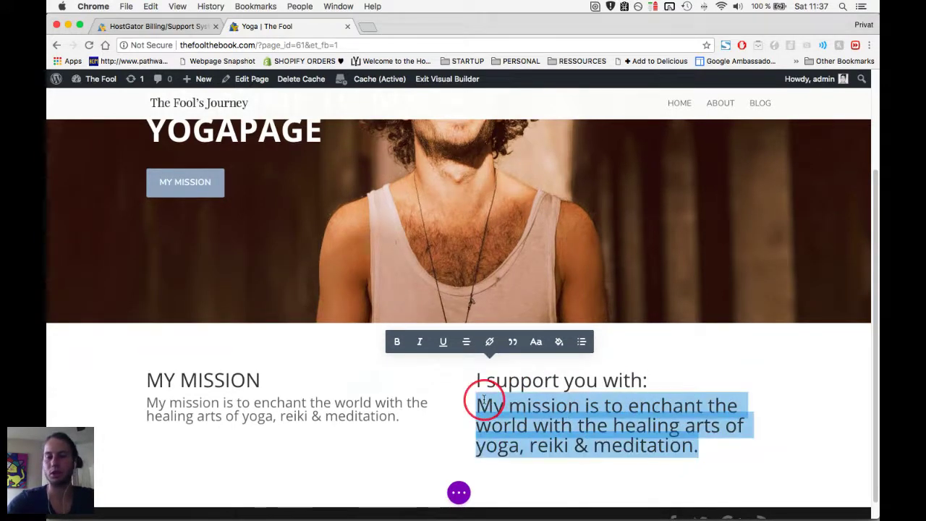
{"action": "left_click", "coordinate": [581, 342]}
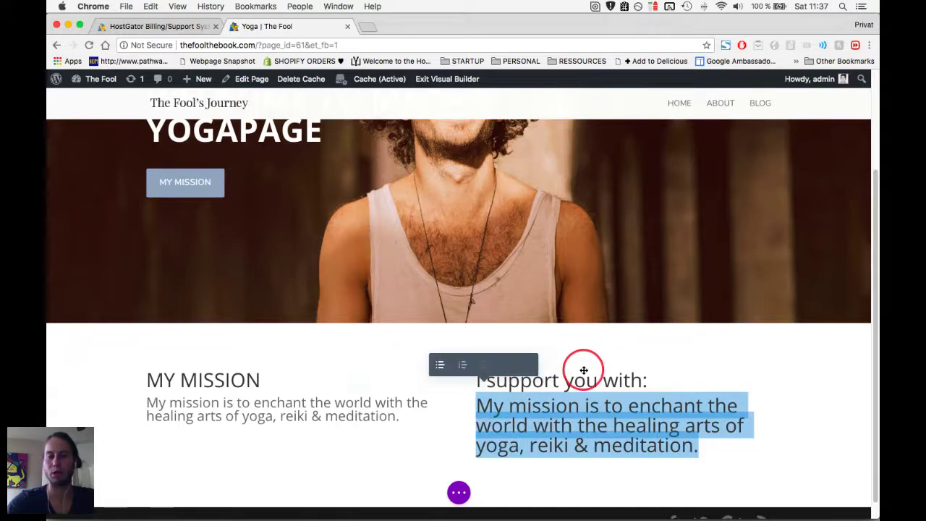
{"action": "left_click", "coordinate": [435, 366]}
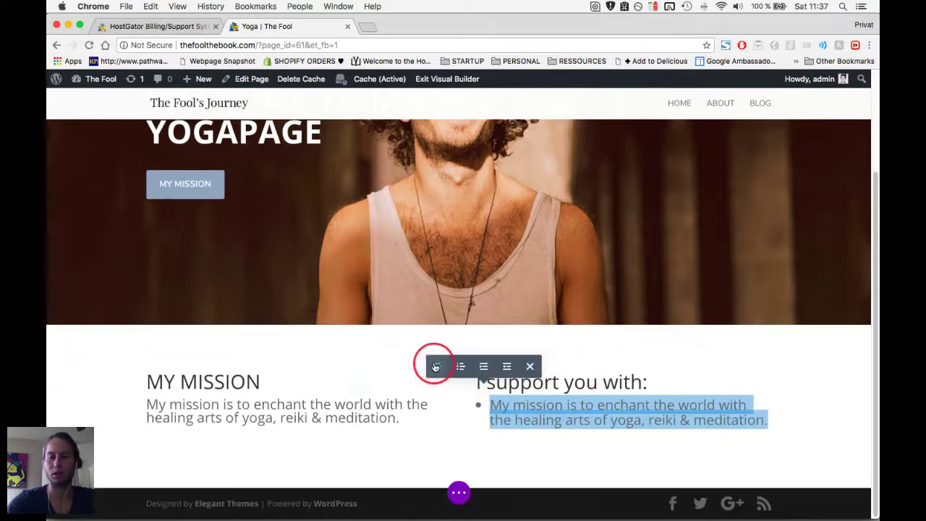
Fill the bullets with 'all things around' meditation, yoga, reiki and your healing.
{"action": "left_click", "coordinate": [719, 424]}
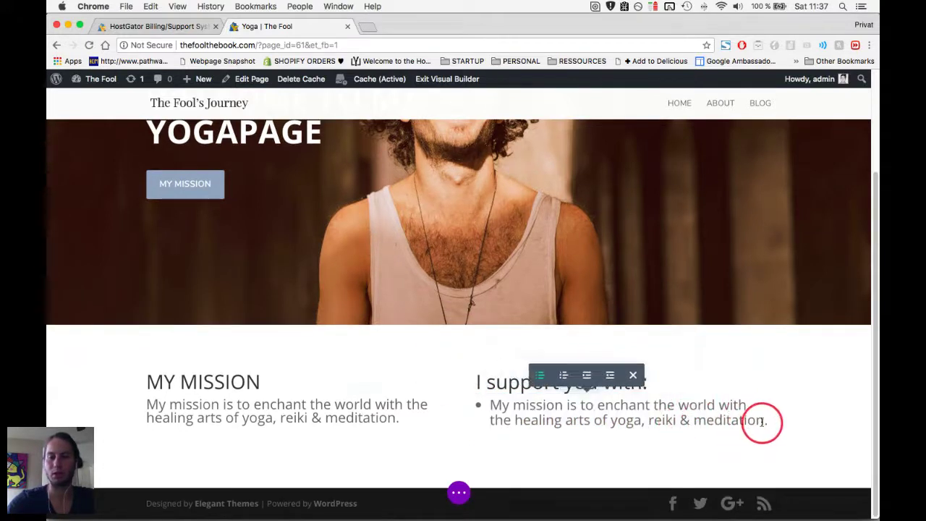
{"action": "left_click_drag", "start_coordinate": [762, 421], "coordinate": [480, 402]}
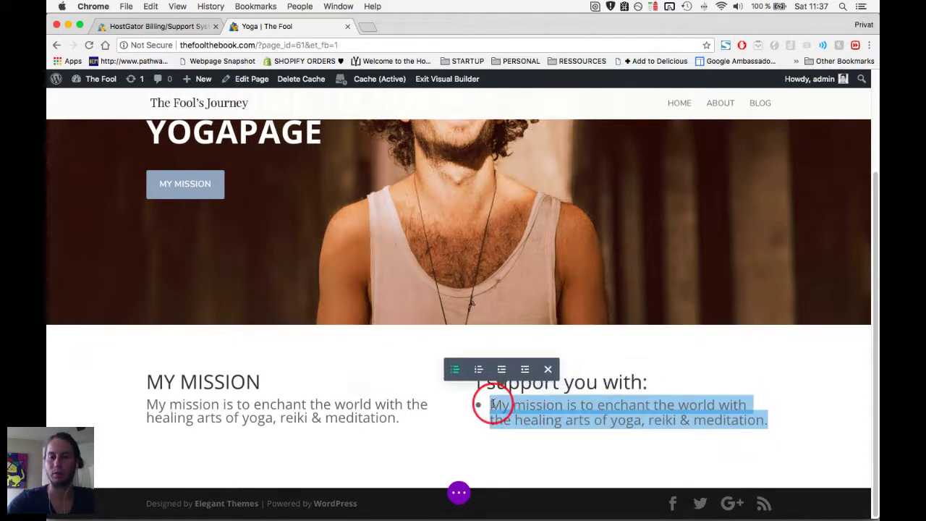
{"action": "type", "text": "all things around Meditation"}
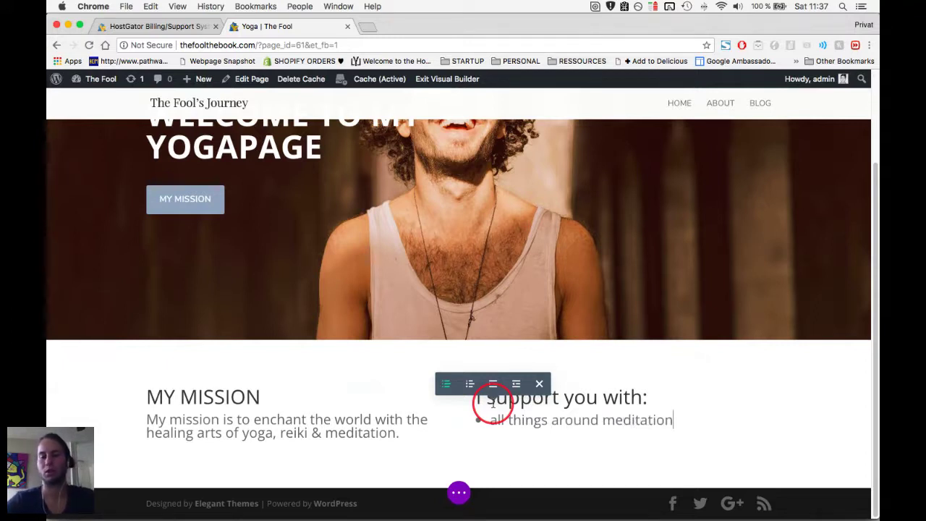
{"action": "key", "text": "Return"}
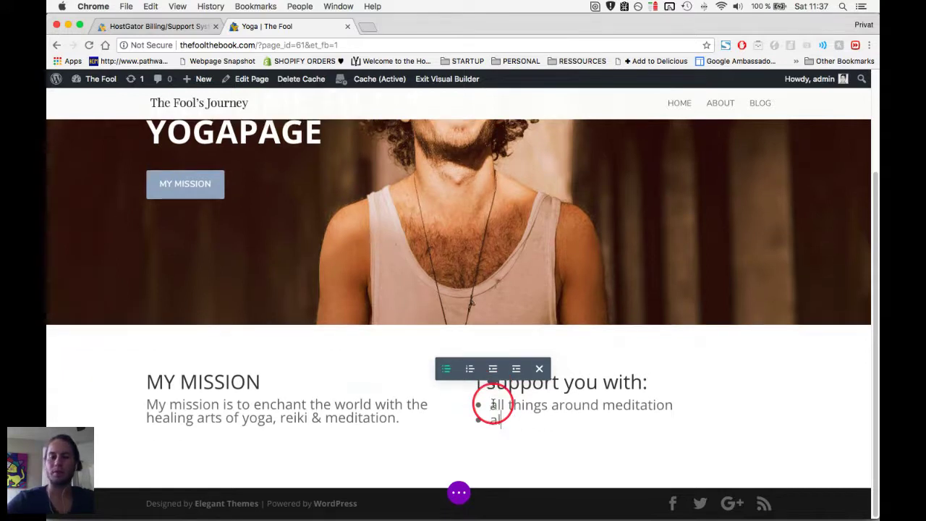
{"action": "type", "text": "all things around yoga"}
{"action": "key", "text": "Return"}
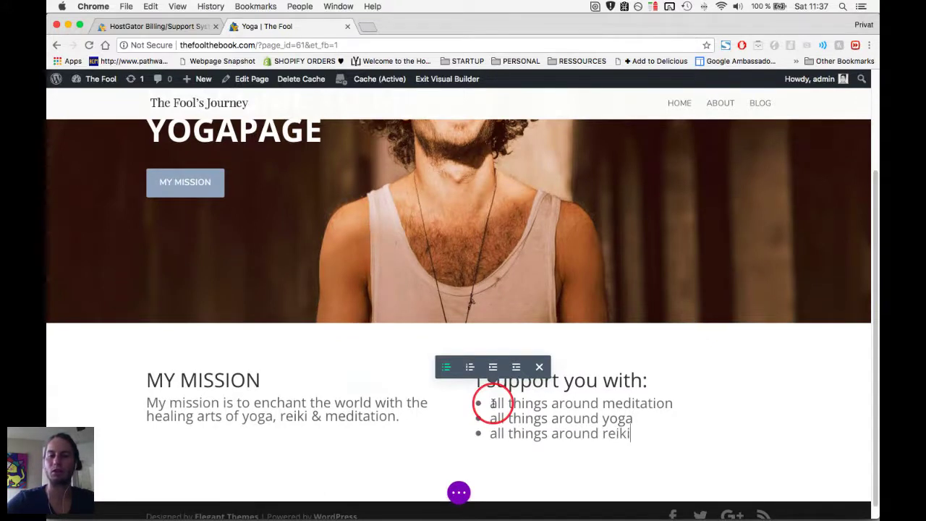
{"action": "key", "text": "Return"}
{"action": "type", "text": "all"}
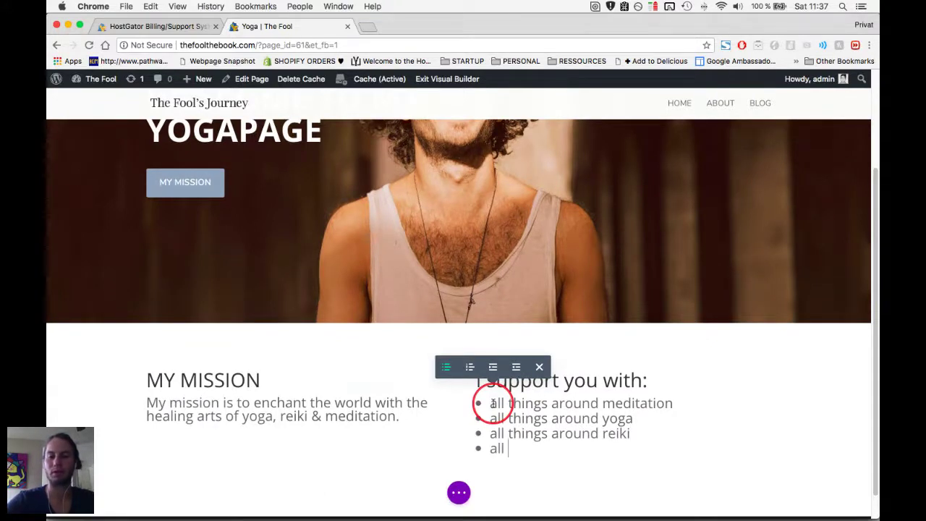
{"action": "type", "text": " things around your healing"}
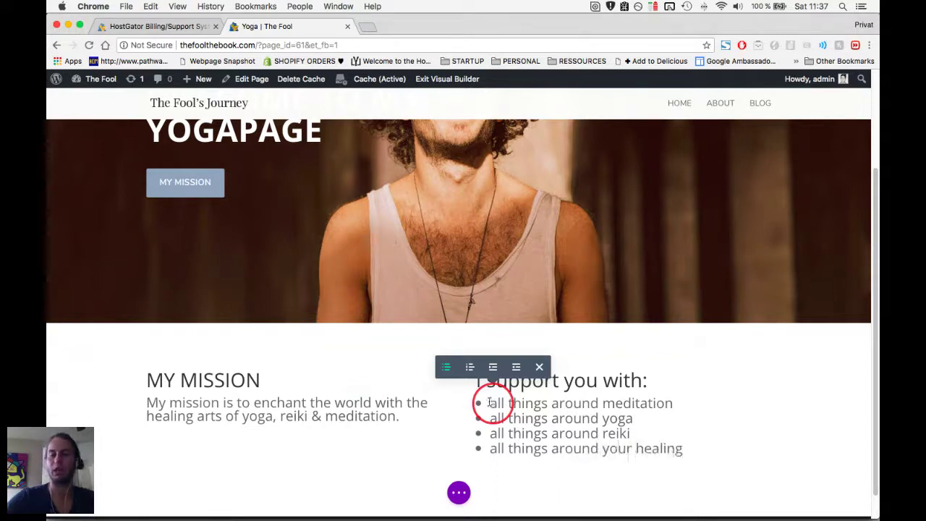
{"action": "scroll", "coordinate": [360, 329], "scroll_direction": "down", "scroll_amount": 1}
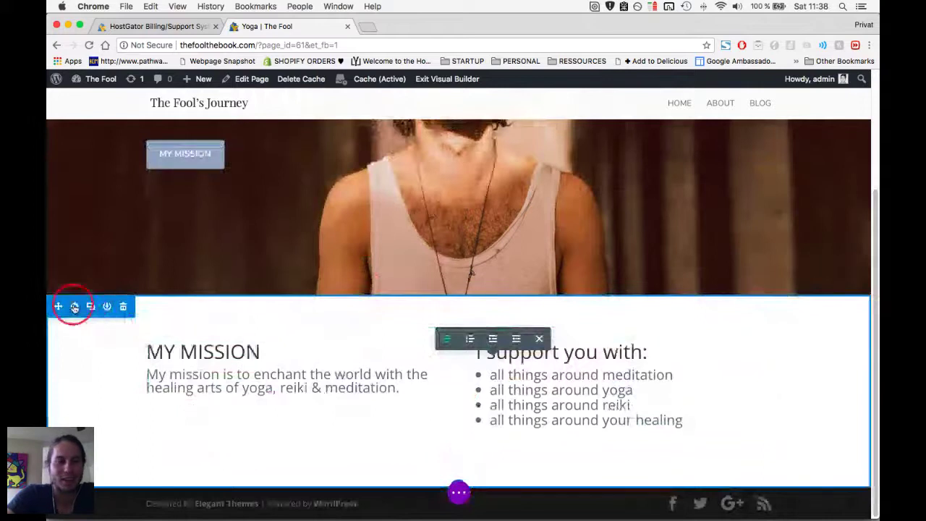
Add a background colour to the mission section and enter f7f7f7.
{"action": "left_click_drag", "start_coordinate": [74, 307], "coordinate": [83, 338]}
{"action": "left_click", "coordinate": [75, 338]}
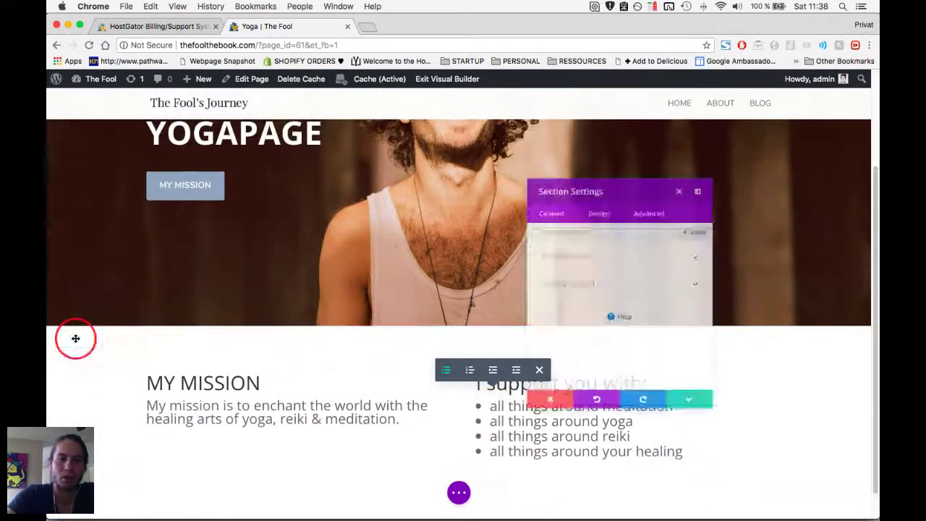
{"action": "left_click", "coordinate": [624, 251]}
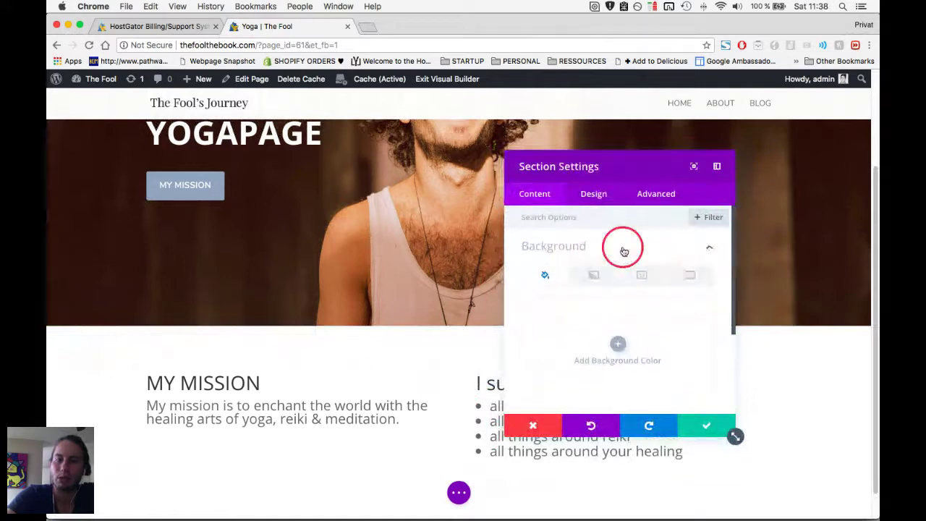
{"action": "left_click", "coordinate": [619, 341]}
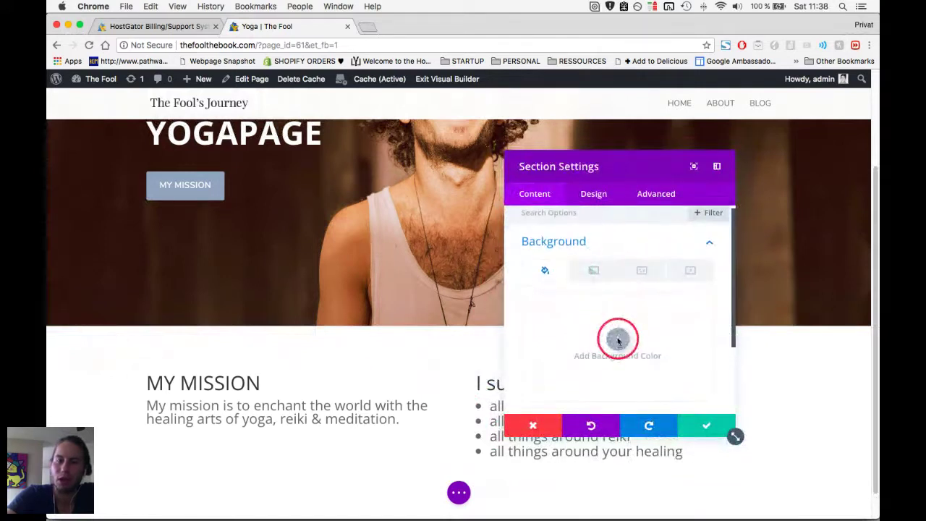
{"action": "scroll", "coordinate": [624, 338], "scroll_direction": "down", "scroll_amount": 2}
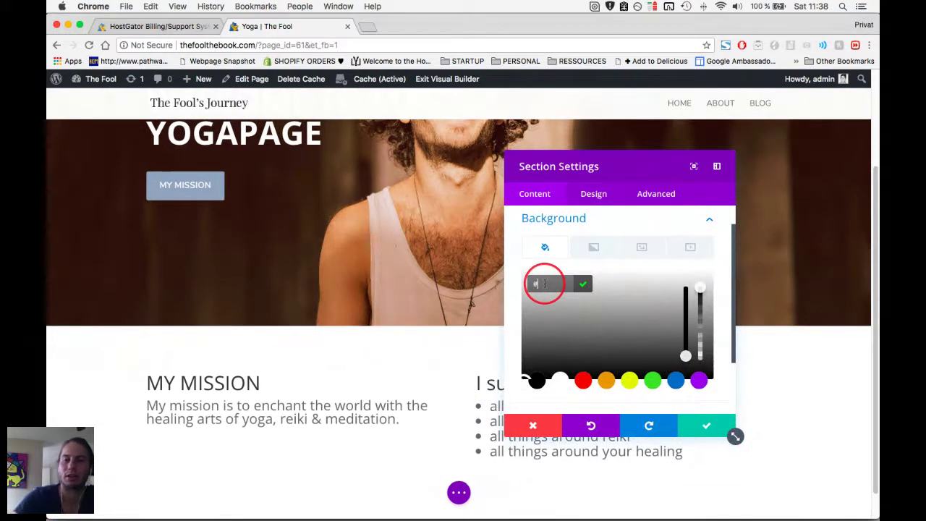
{"action": "type", "text": "f7f7f7"}
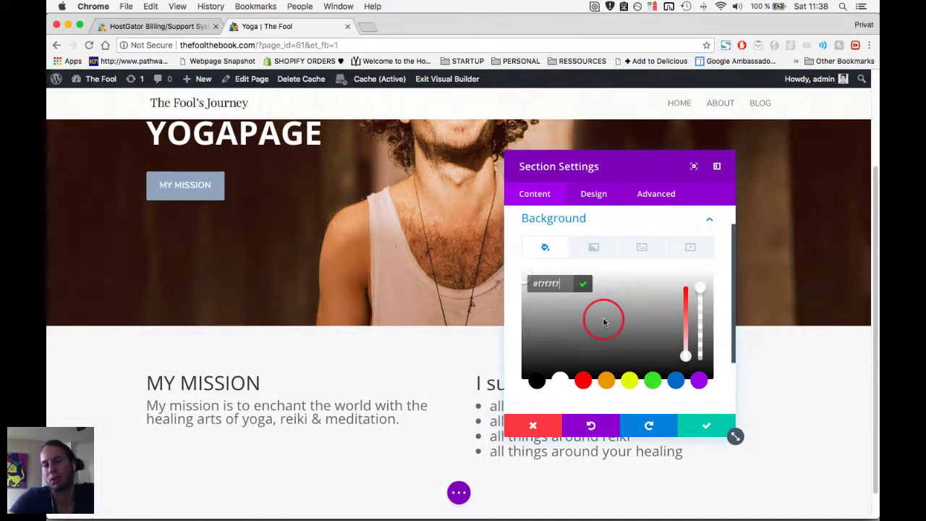
After trying grey, red and blue #0c71c3, settle on #f7f7f7 and save.
{"action": "left_click_drag", "start_coordinate": [630, 316], "coordinate": [550, 345]}
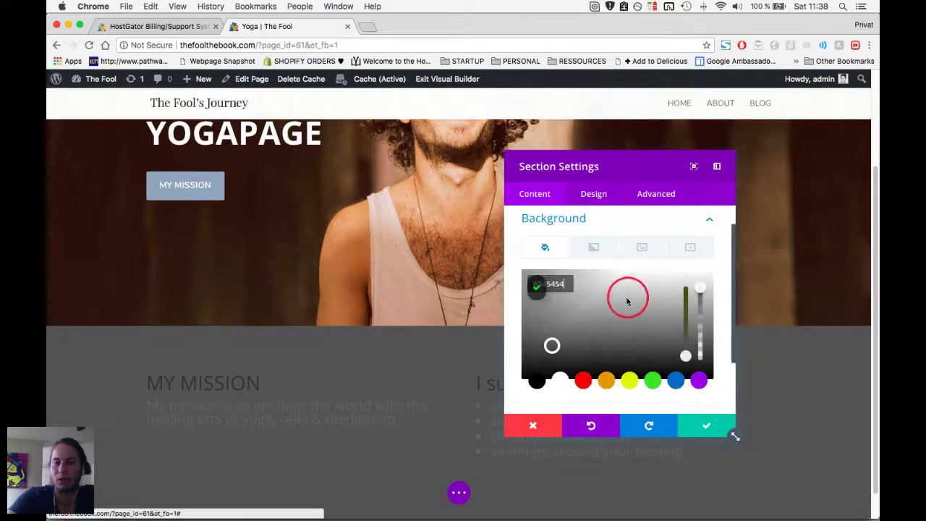
{"action": "left_click", "coordinate": [627, 302]}
{"action": "left_click", "coordinate": [548, 302]}
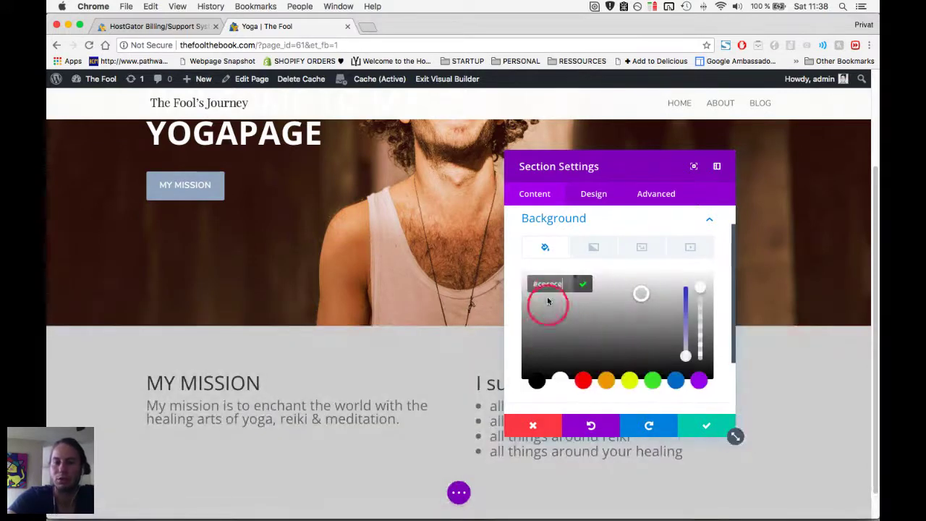
{"action": "left_click", "coordinate": [583, 384]}
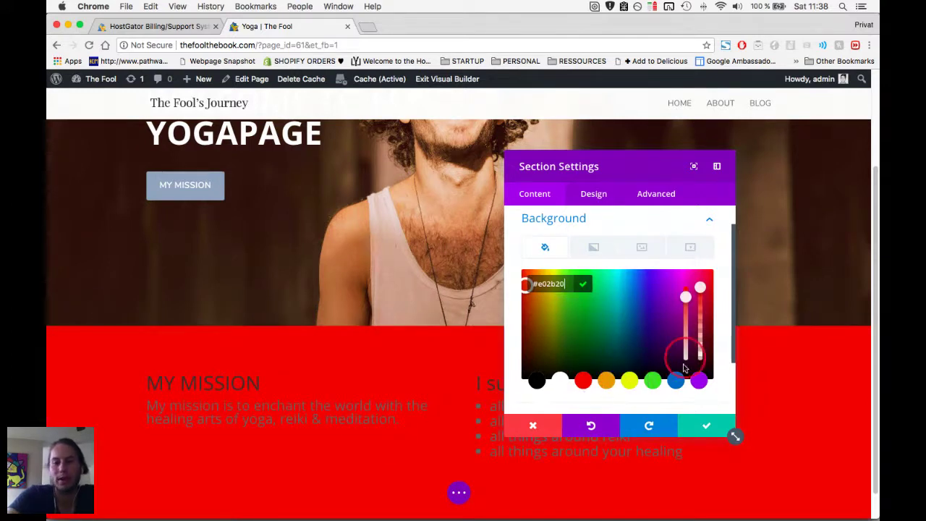
{"action": "left_click", "coordinate": [558, 283]}
{"action": "type", "text": "#0c71c3"}
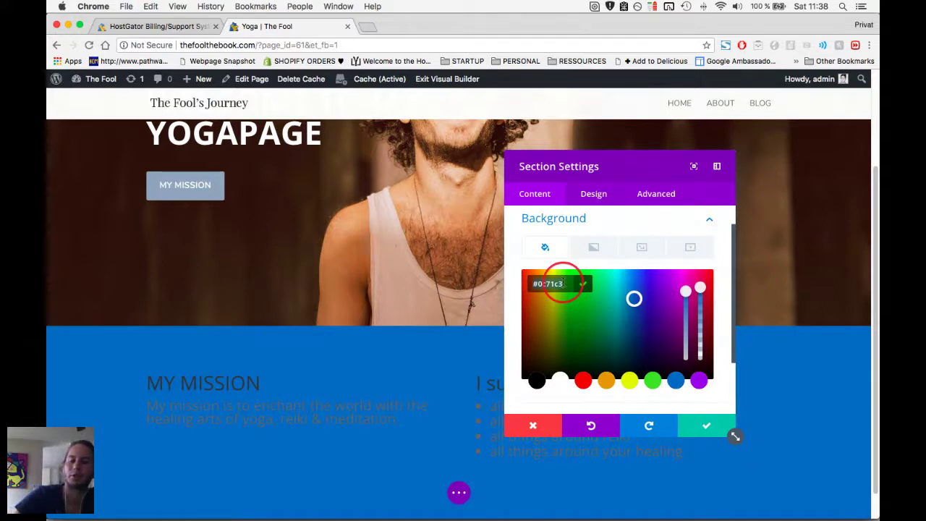
{"action": "left_click", "coordinate": [582, 283]}
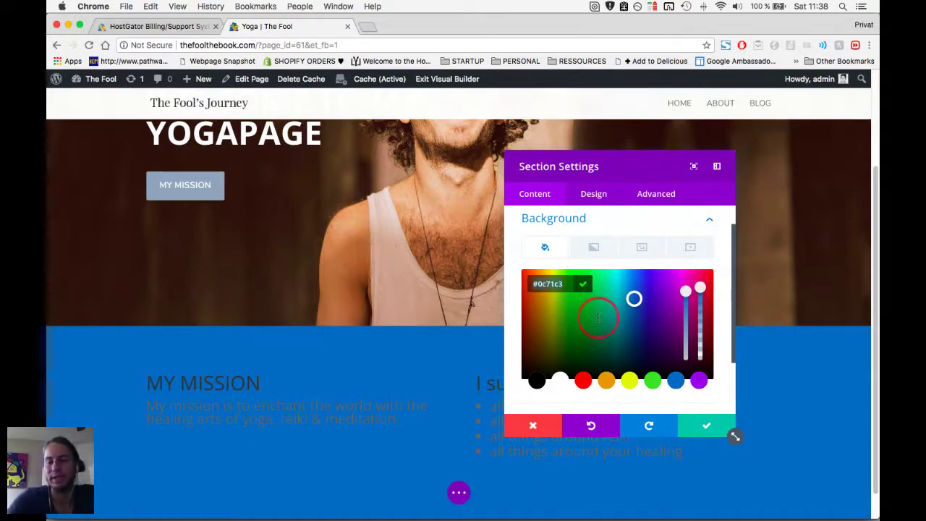
{"action": "left_click", "coordinate": [550, 293]}
{"action": "type", "text": "#f7f7f7"}
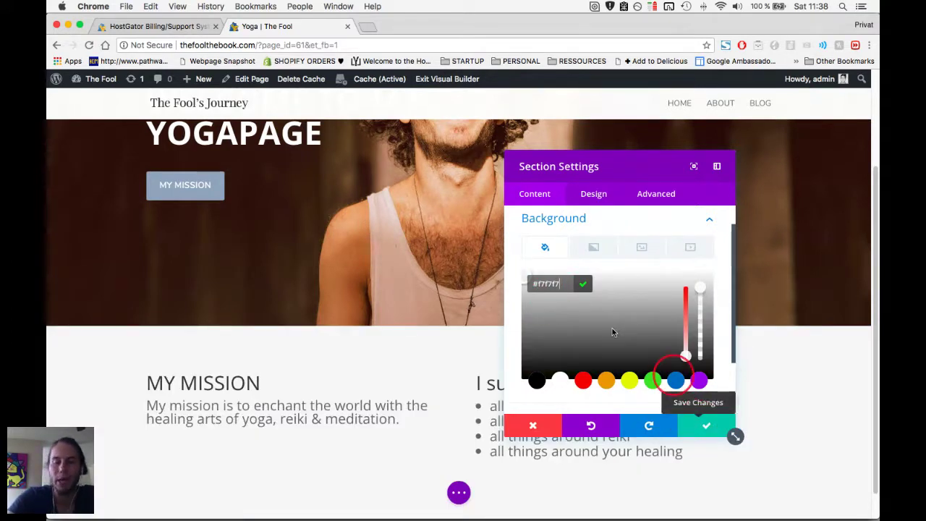
{"action": "left_click", "coordinate": [707, 424]}
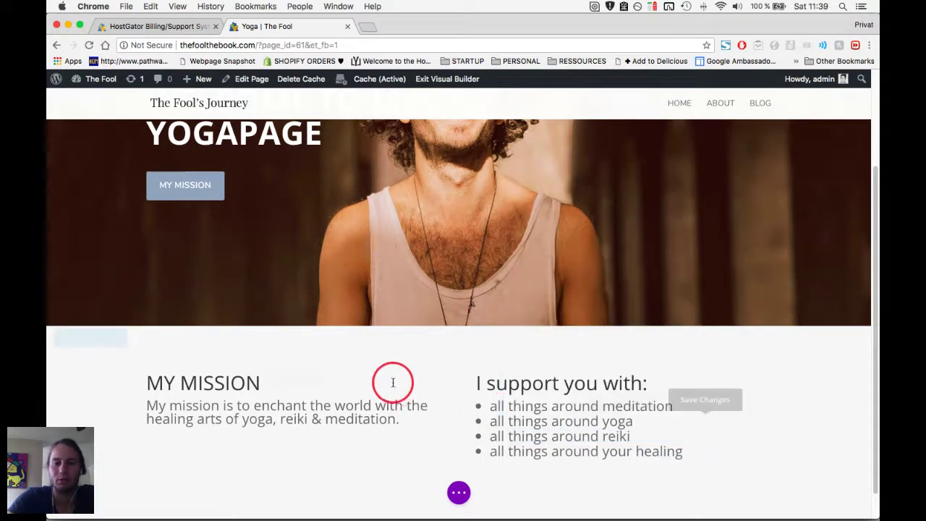
Open the hero section's Design settings, then close them again.
{"action": "scroll", "coordinate": [393, 382], "scroll_direction": "up", "scroll_amount": 3}
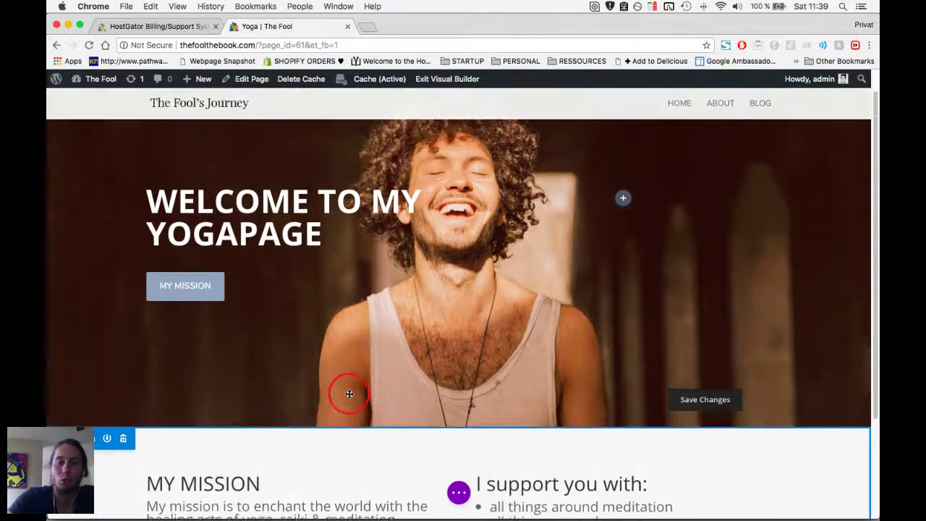
{"action": "scroll", "coordinate": [350, 393], "scroll_direction": "up", "scroll_amount": 2}
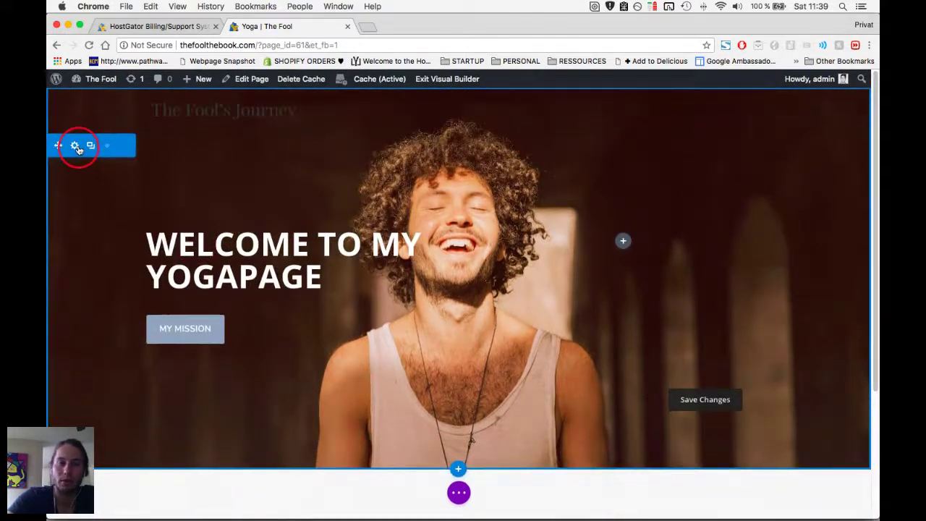
{"action": "left_click", "coordinate": [75, 146]}
{"action": "left_click", "coordinate": [594, 202]}
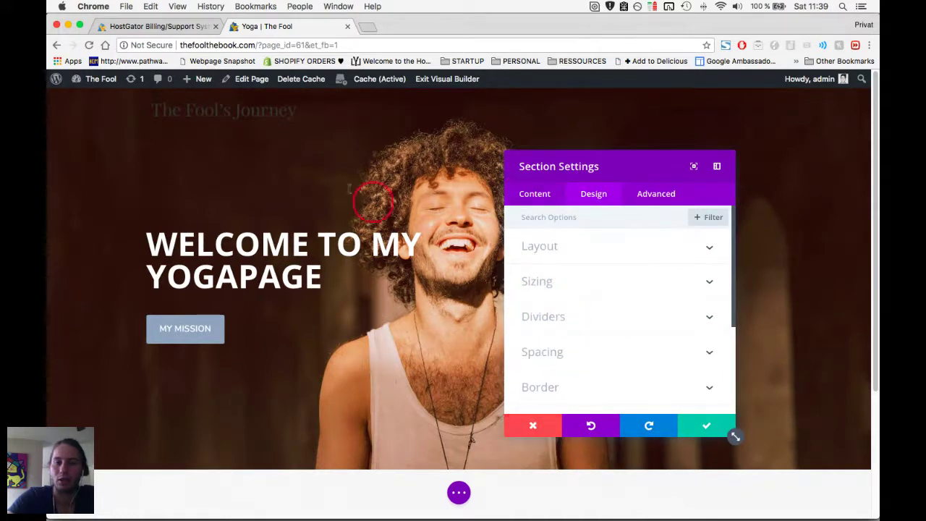
{"action": "left_click", "coordinate": [78, 146]}
Reopen the hero section's Design settings and expand the Dividers group.
{"action": "mouse_move", "coordinate": [159, 217]}
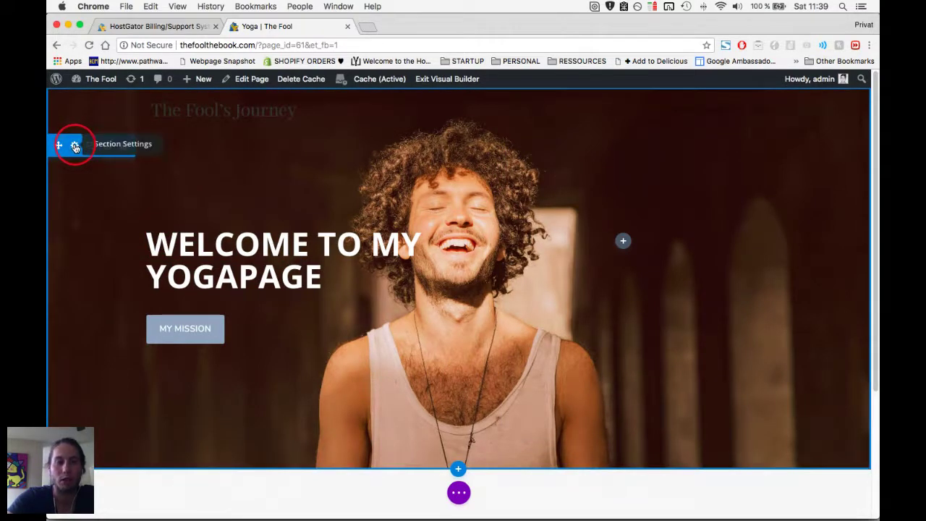
{"action": "left_click", "coordinate": [75, 146]}
{"action": "left_click", "coordinate": [599, 195]}
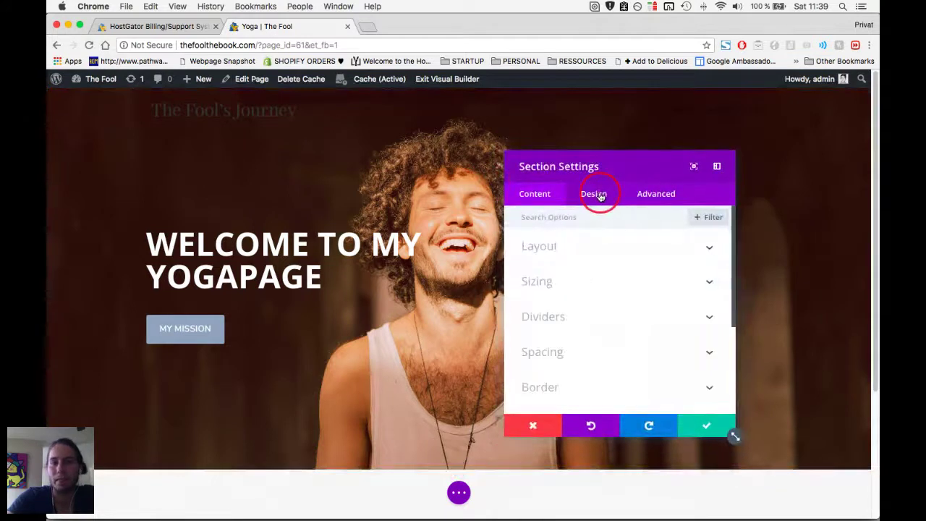
{"action": "left_click", "coordinate": [573, 322]}
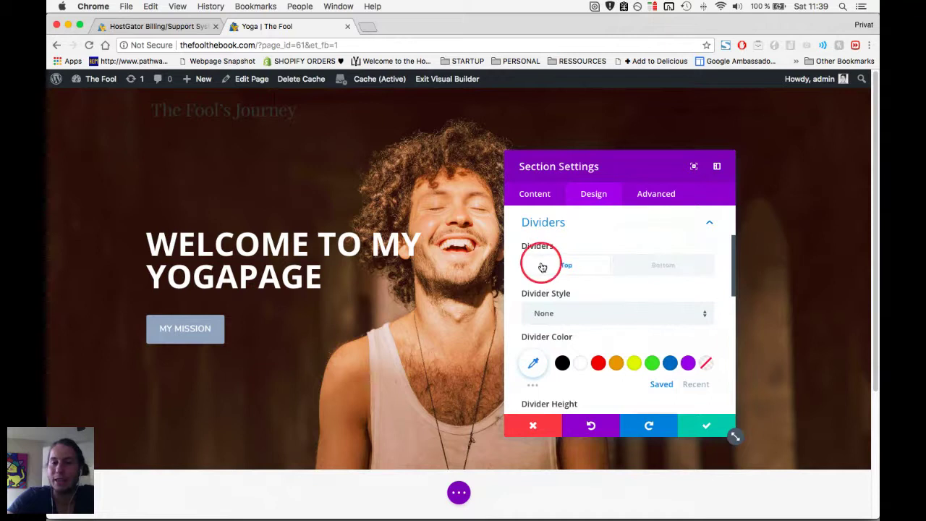
{"action": "scroll", "coordinate": [559, 296], "scroll_direction": "down", "scroll_amount": 3}
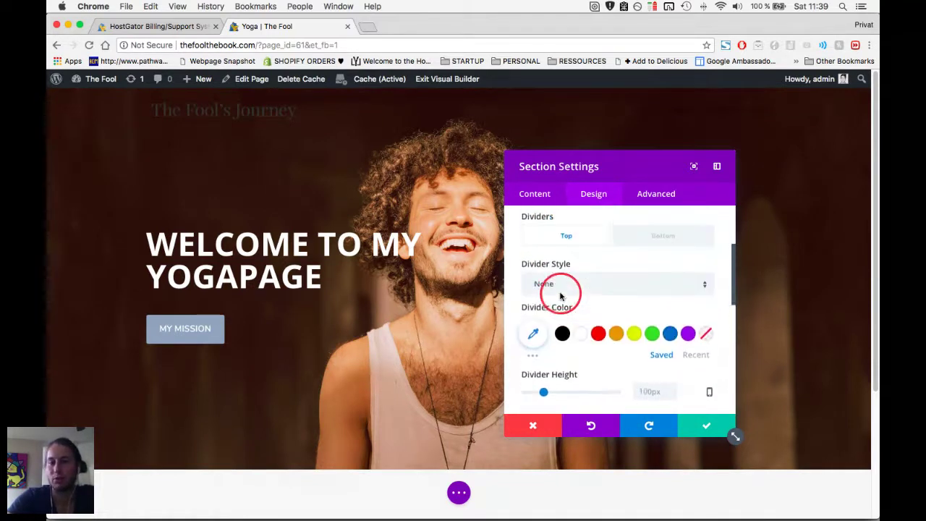
{"action": "scroll", "coordinate": [561, 295], "scroll_direction": "down", "scroll_amount": 10}
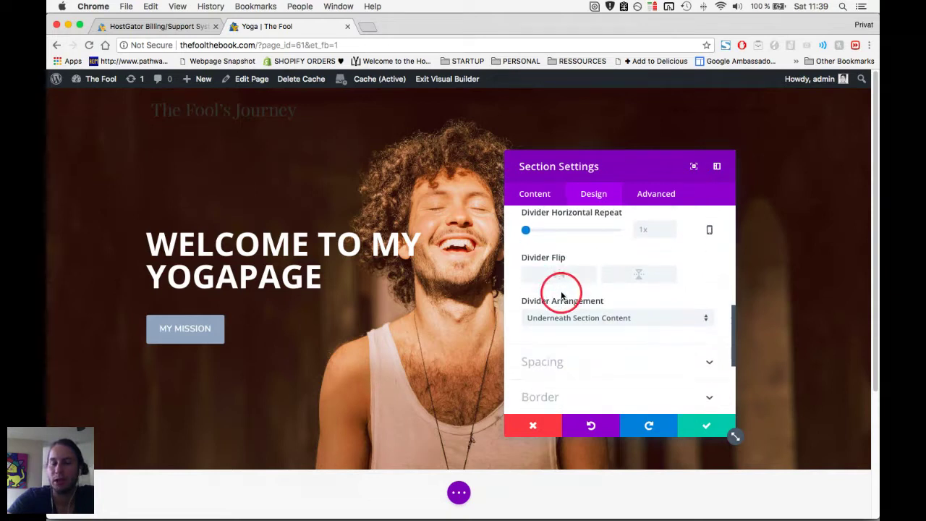
{"action": "scroll", "coordinate": [437, 302], "scroll_direction": "down", "scroll_amount": 3}
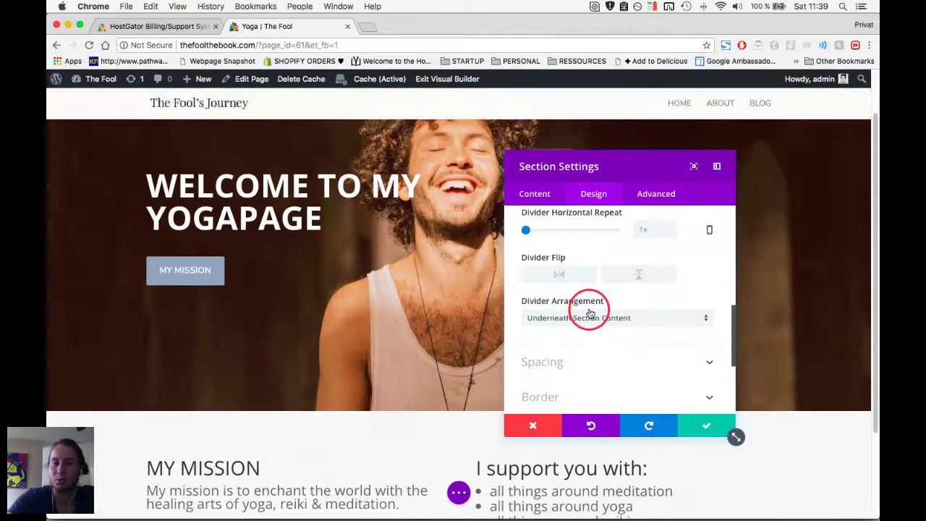
{"action": "scroll", "coordinate": [637, 299], "scroll_direction": "up", "scroll_amount": 5}
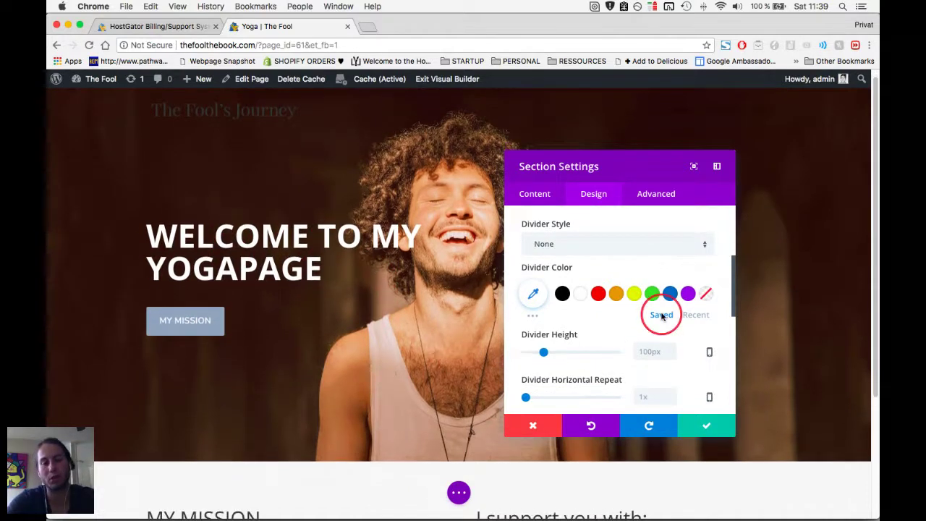
Try a slanted top divider on the hero, then reset the top style to None.
{"action": "left_click", "coordinate": [636, 245]}
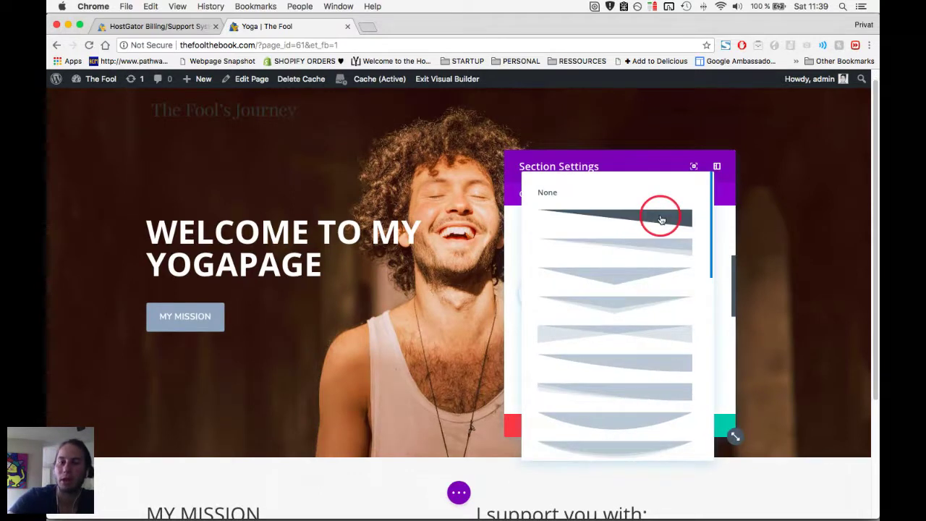
{"action": "left_click", "coordinate": [660, 220]}
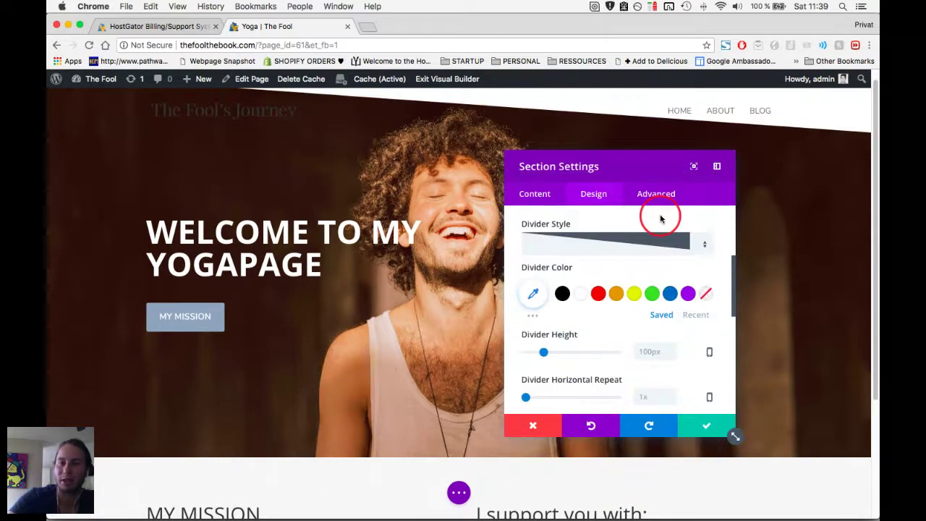
{"action": "scroll", "coordinate": [653, 266], "scroll_direction": "up", "scroll_amount": 2}
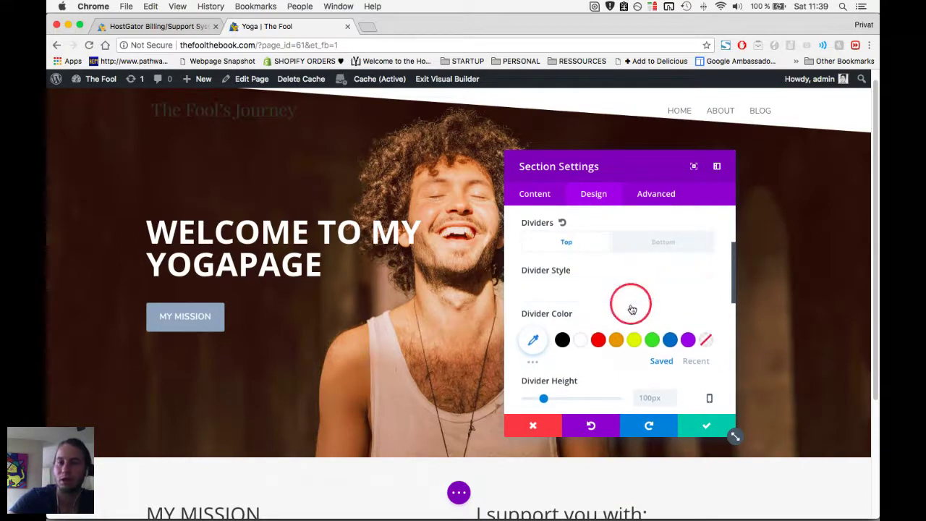
{"action": "left_click", "coordinate": [630, 289]}
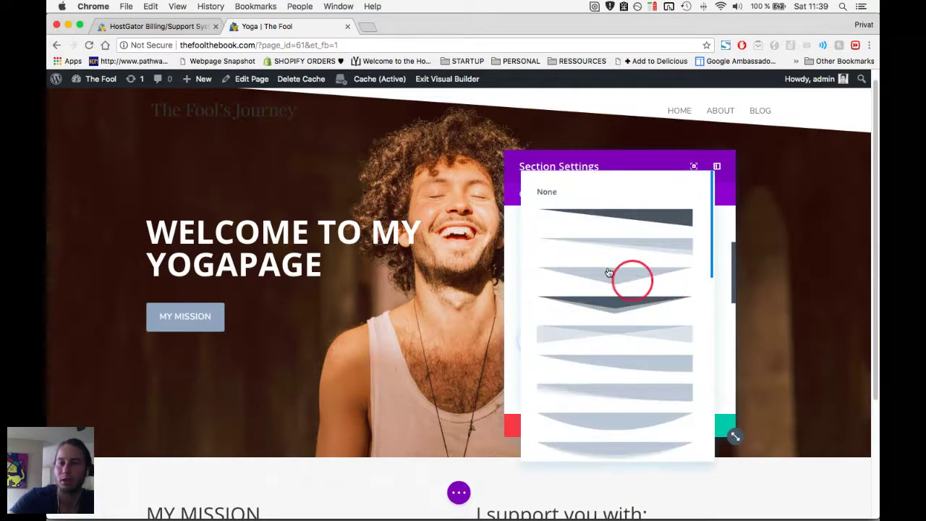
{"action": "left_click", "coordinate": [541, 201]}
Apply the first slanted shape as the bottom divider and save the section.
{"action": "left_click", "coordinate": [664, 244]}
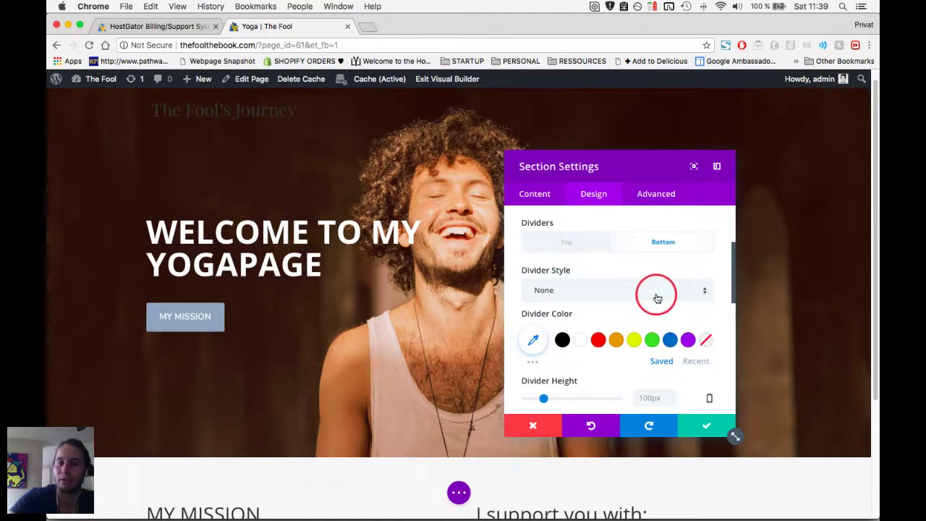
{"action": "left_click", "coordinate": [657, 298]}
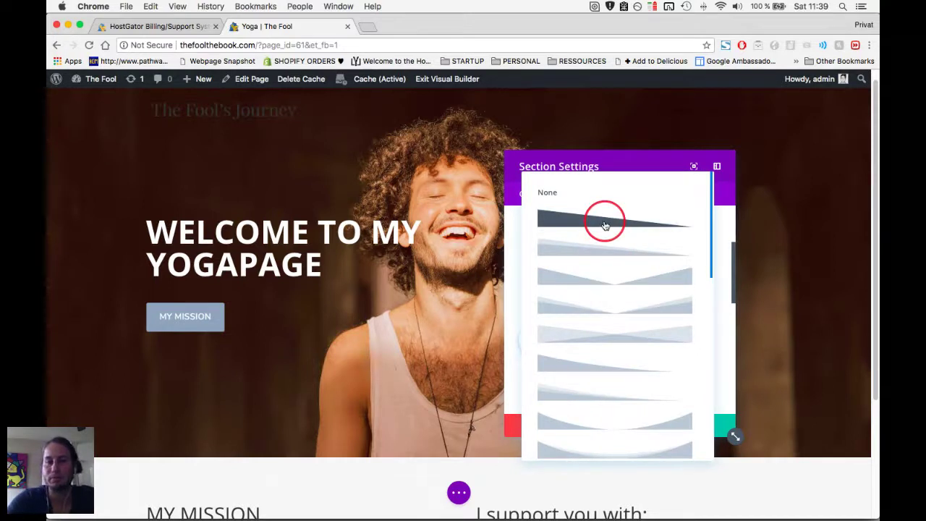
{"action": "left_click", "coordinate": [604, 225]}
{"action": "scroll", "coordinate": [378, 372], "scroll_direction": "down", "scroll_amount": 3}
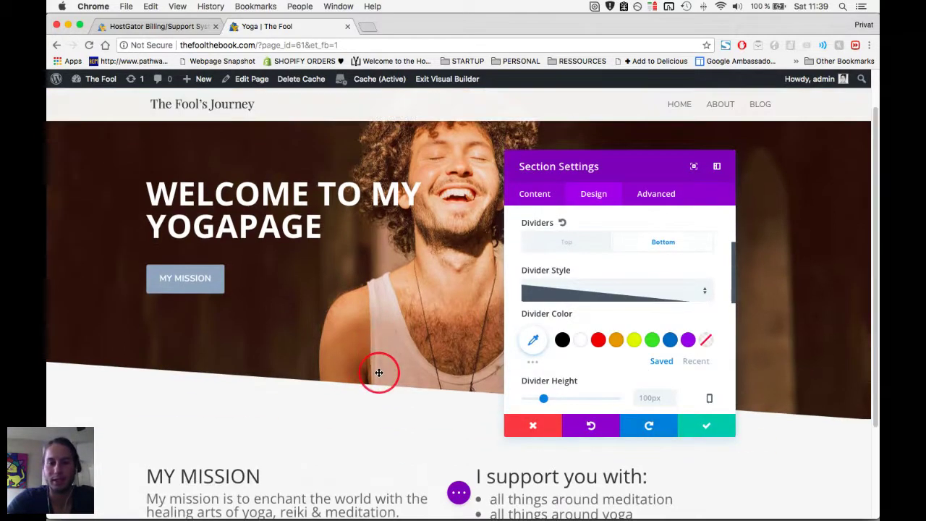
{"action": "scroll", "coordinate": [379, 372], "scroll_direction": "down", "scroll_amount": 3}
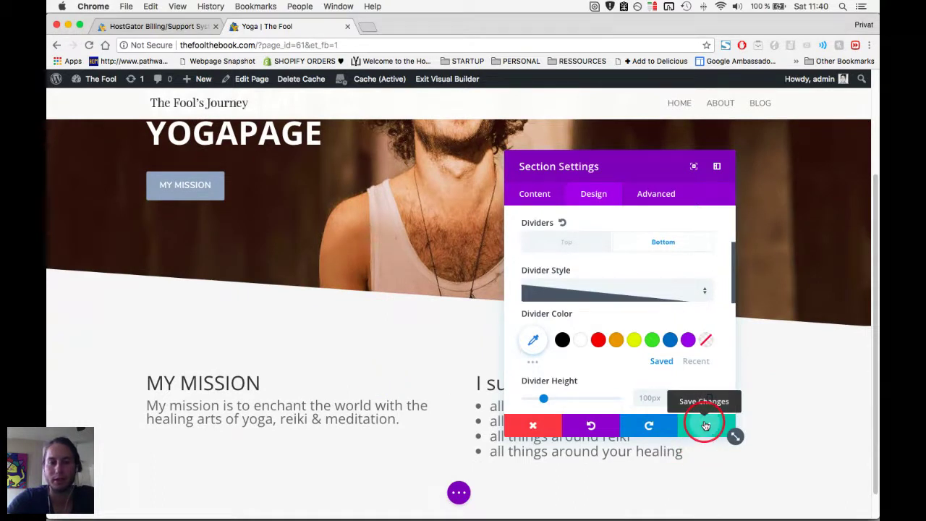
{"action": "left_click", "coordinate": [705, 425]}
{"action": "scroll", "coordinate": [568, 340], "scroll_direction": "up", "scroll_amount": 3}
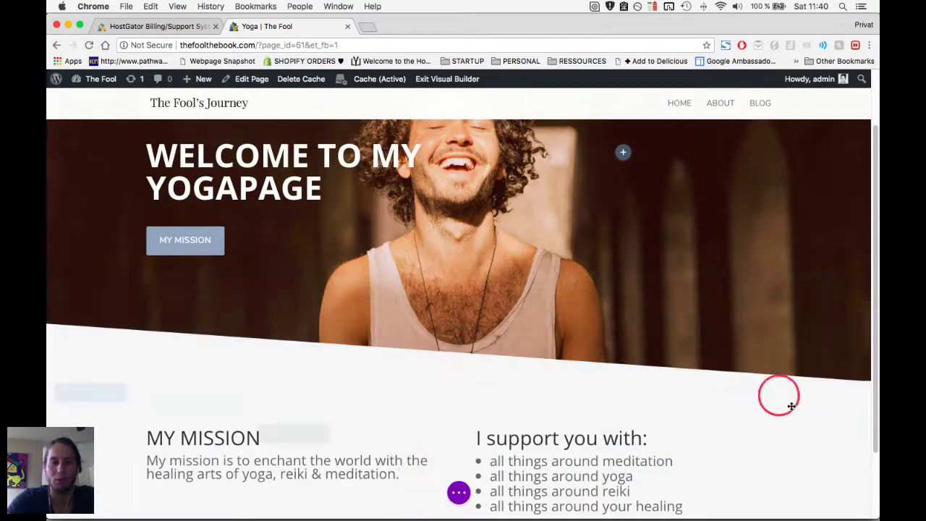
{"action": "scroll", "coordinate": [789, 412], "scroll_direction": "down", "scroll_amount": 2}
{"action": "scroll", "coordinate": [795, 429], "scroll_direction": "up", "scroll_amount": 3}
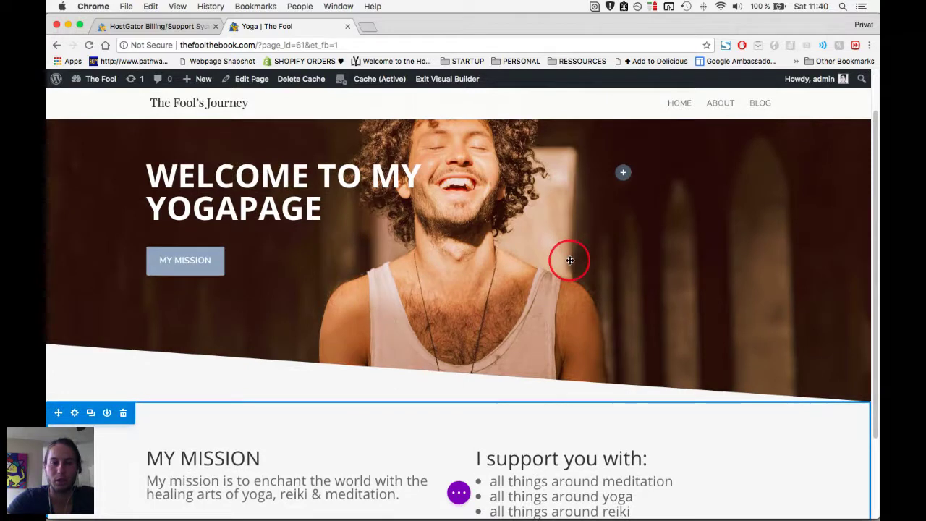
{"action": "scroll", "coordinate": [494, 205], "scroll_direction": "up", "scroll_amount": 3}
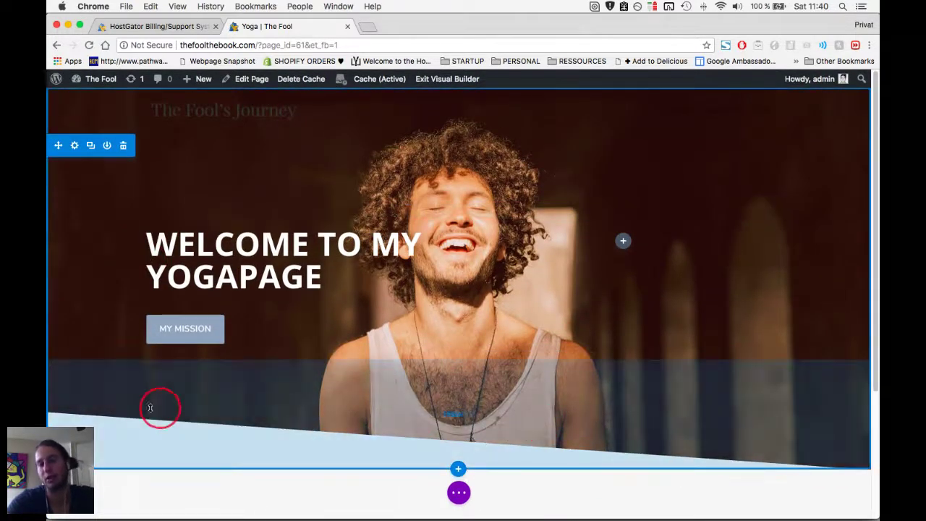
{"action": "scroll", "coordinate": [742, 278], "scroll_direction": "down", "scroll_amount": 1}
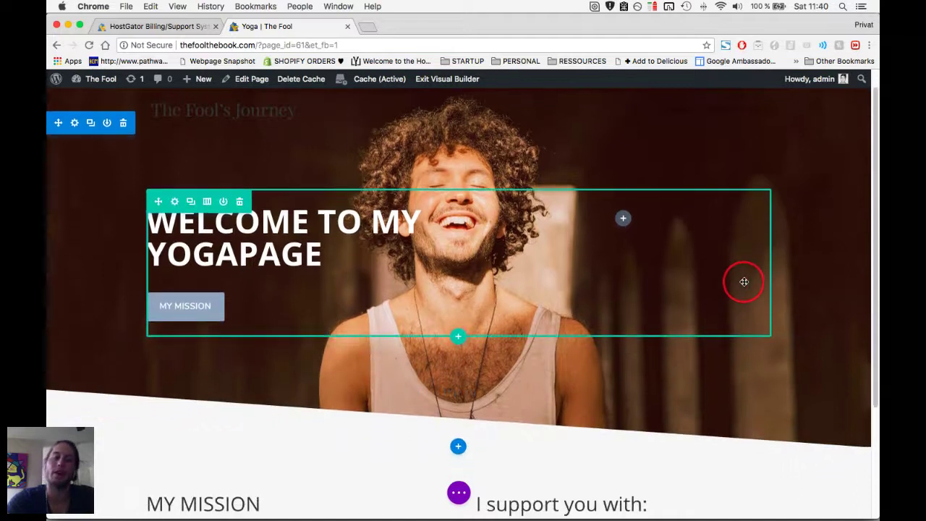
{"action": "scroll", "coordinate": [744, 282], "scroll_direction": "down", "scroll_amount": 5}
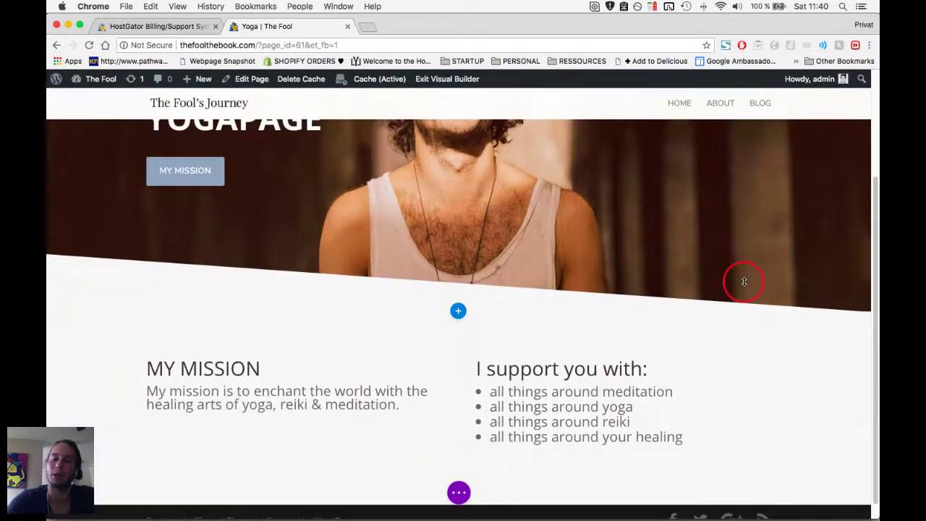
{"action": "scroll", "coordinate": [389, 469], "scroll_direction": "up", "scroll_amount": 1}
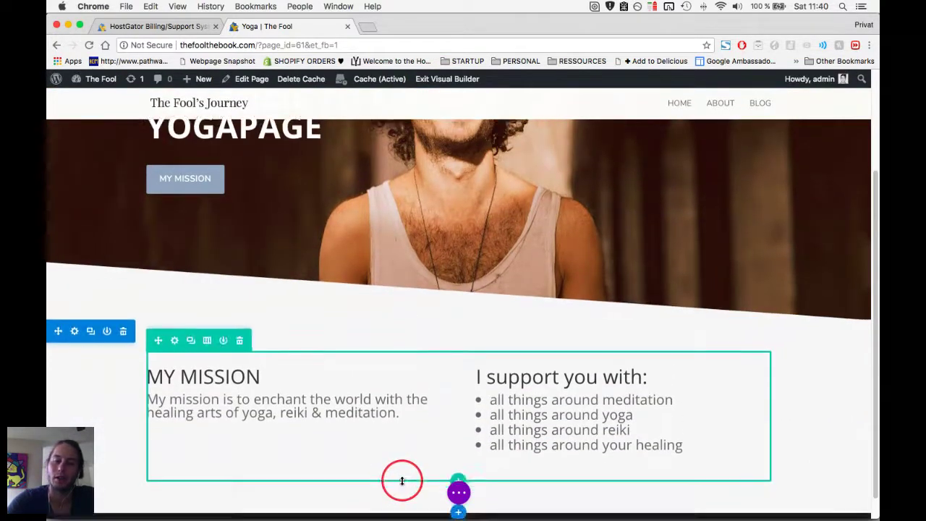
{"action": "scroll", "coordinate": [398, 477], "scroll_direction": "down", "scroll_amount": 1}
{"action": "scroll", "coordinate": [402, 481], "scroll_direction": "up", "scroll_amount": 1}
{"action": "scroll", "coordinate": [402, 481], "scroll_direction": "down", "scroll_amount": 1}
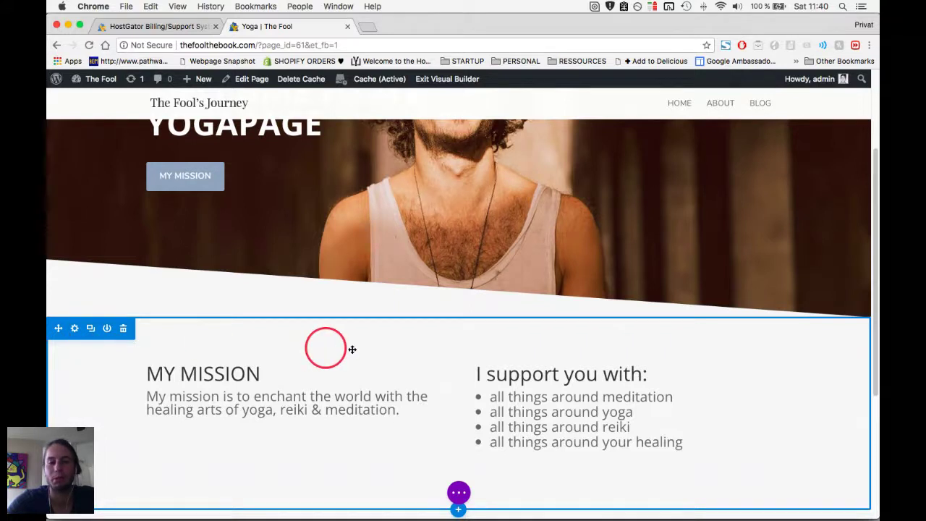
Scroll down the page to the duplicated MY MISSION row.
{"action": "scroll", "coordinate": [368, 351], "scroll_direction": "down", "scroll_amount": 1}
{"action": "scroll", "coordinate": [367, 350], "scroll_direction": "down", "scroll_amount": 4}
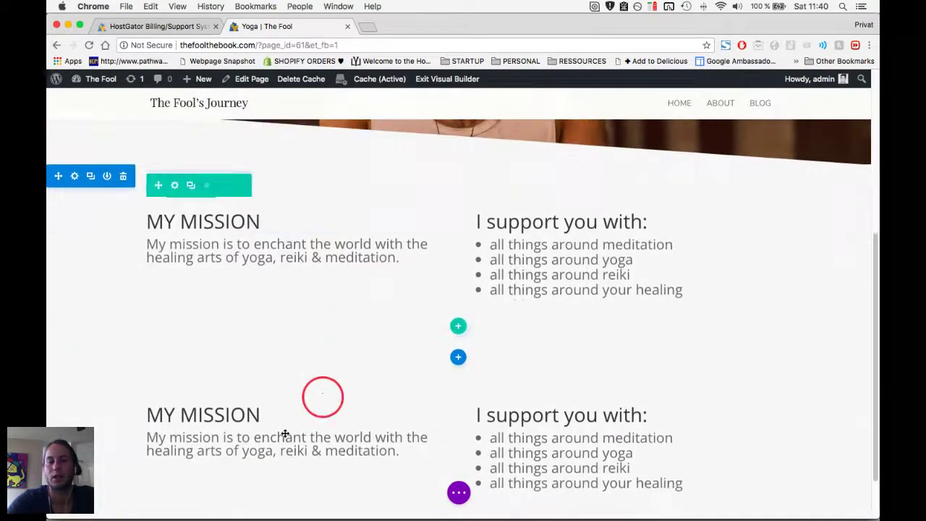
{"action": "scroll", "coordinate": [308, 454], "scroll_direction": "down", "scroll_amount": 1}
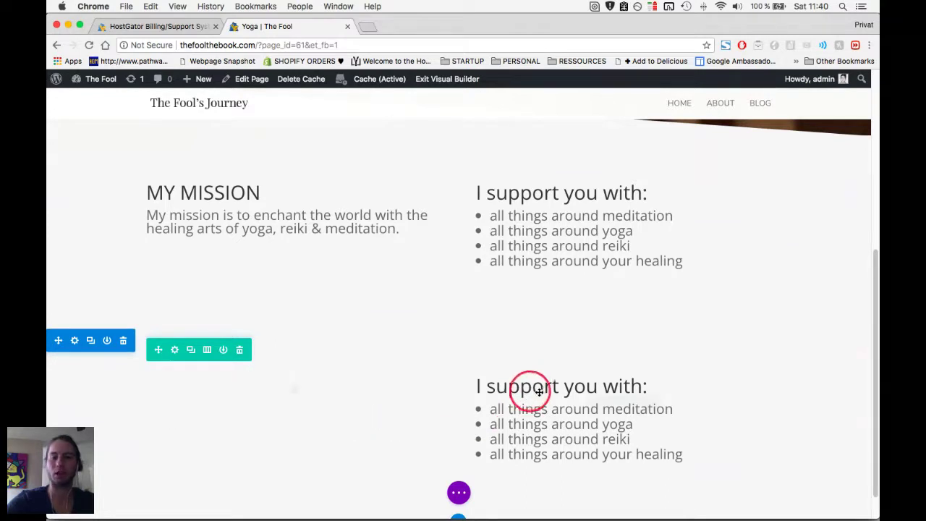
Replace the copied heading with an unbulleted 'Hi, I am' greeting naming the teacher, then select the list items.
{"action": "triple_click", "coordinate": [570, 387]}
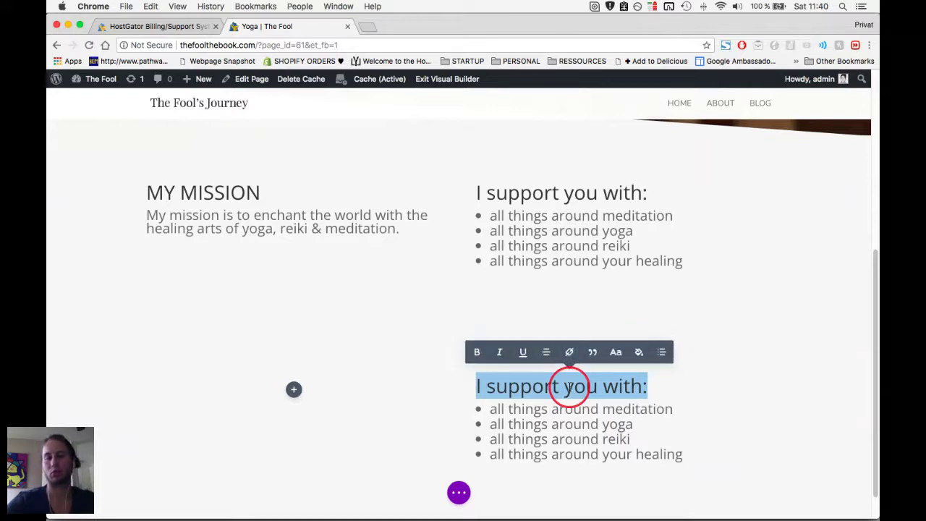
{"action": "type", "text": "HI"}
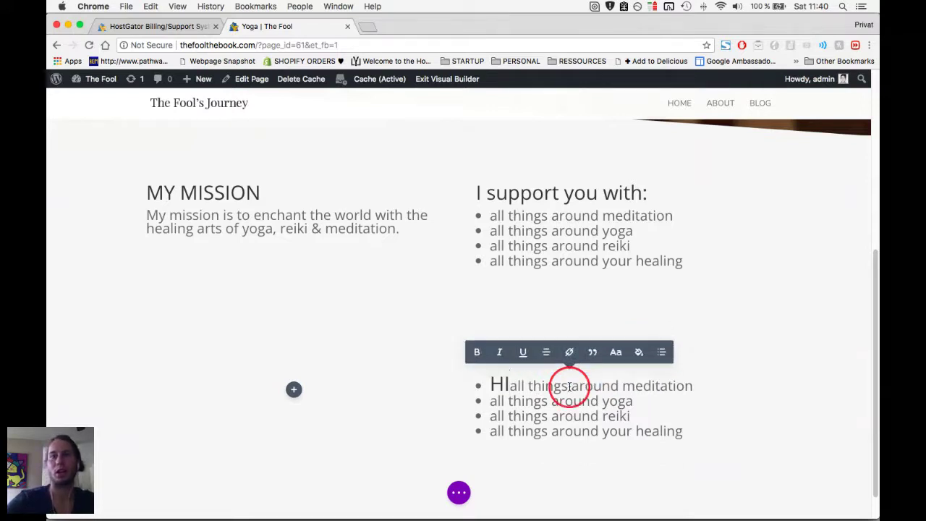
{"action": "type", "text": ", I am Ky"}
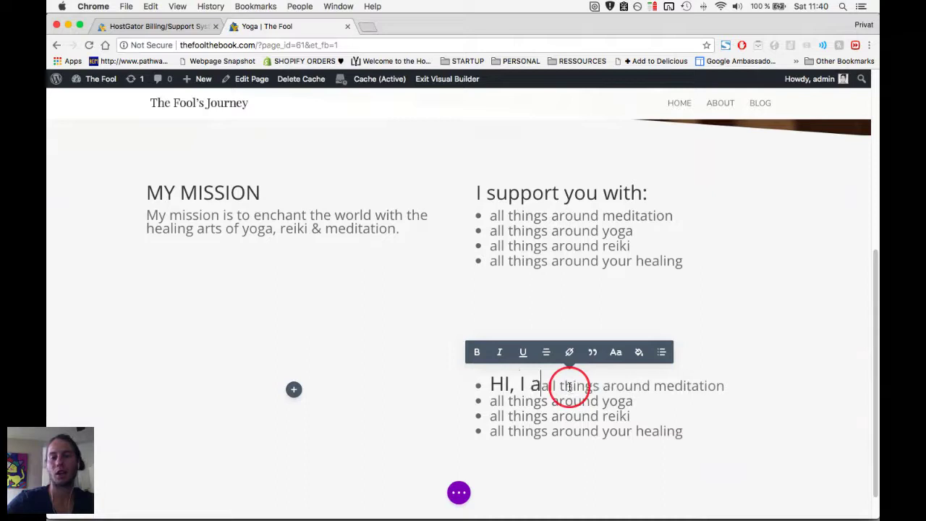
{"action": "type", "text": "le"}
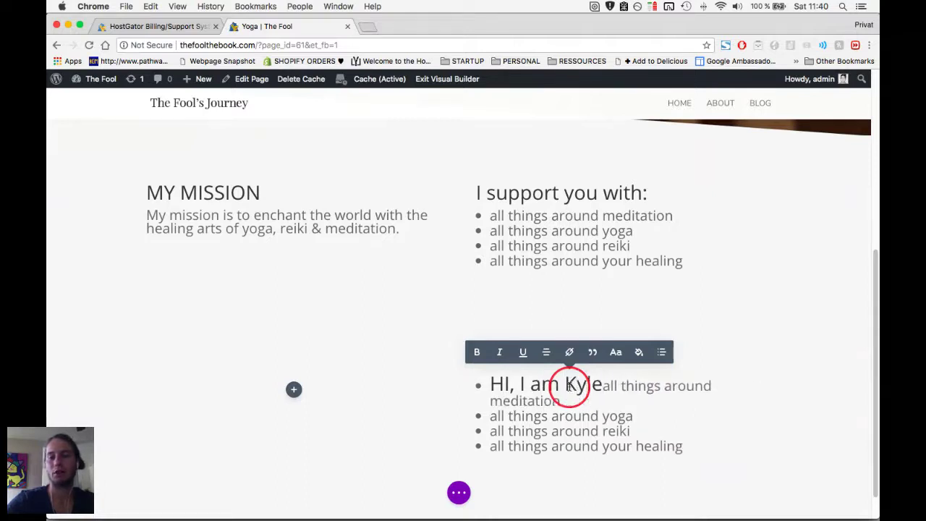
{"action": "key", "text": "Return"}
{"action": "left_click_drag", "start_coordinate": [600, 383], "coordinate": [493, 387]}
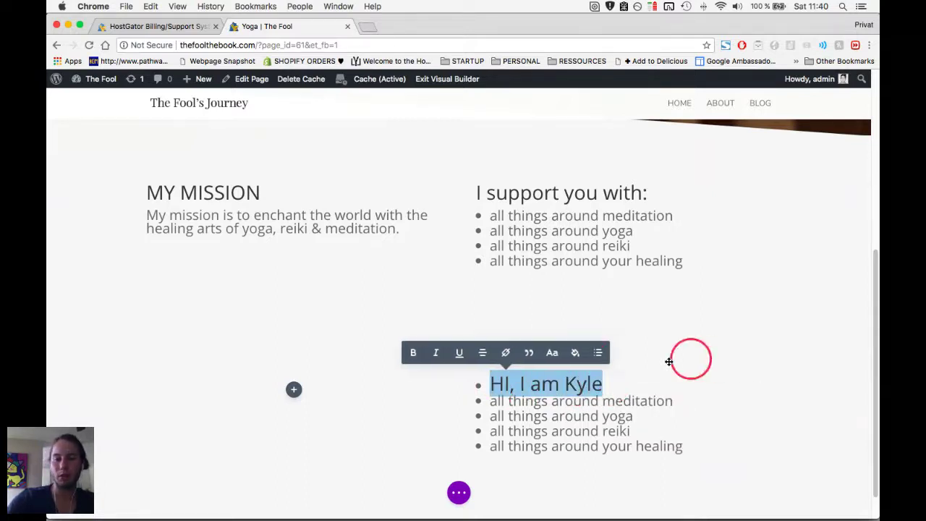
{"action": "left_click", "coordinate": [597, 355]}
{"action": "left_click", "coordinate": [447, 353]}
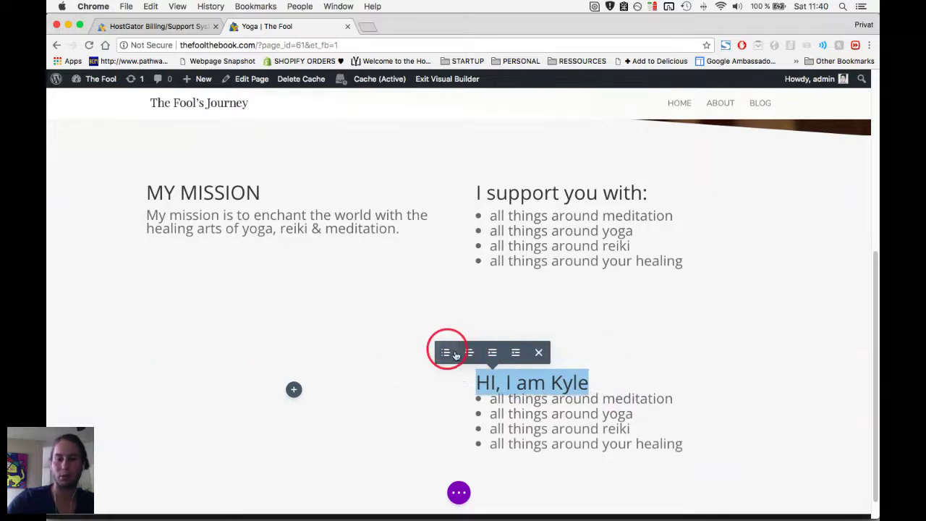
{"action": "left_click", "coordinate": [587, 391]}
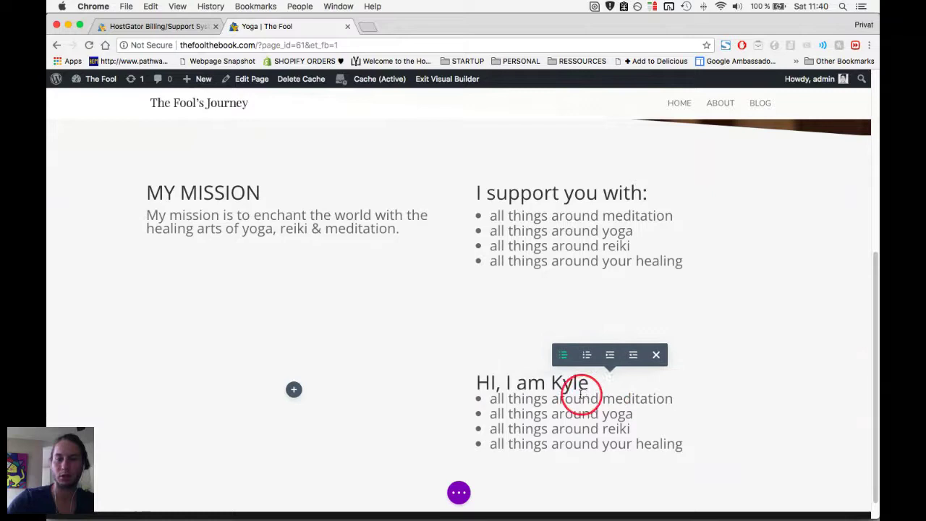
{"action": "left_click_drag", "start_coordinate": [682, 443], "coordinate": [468, 397]}
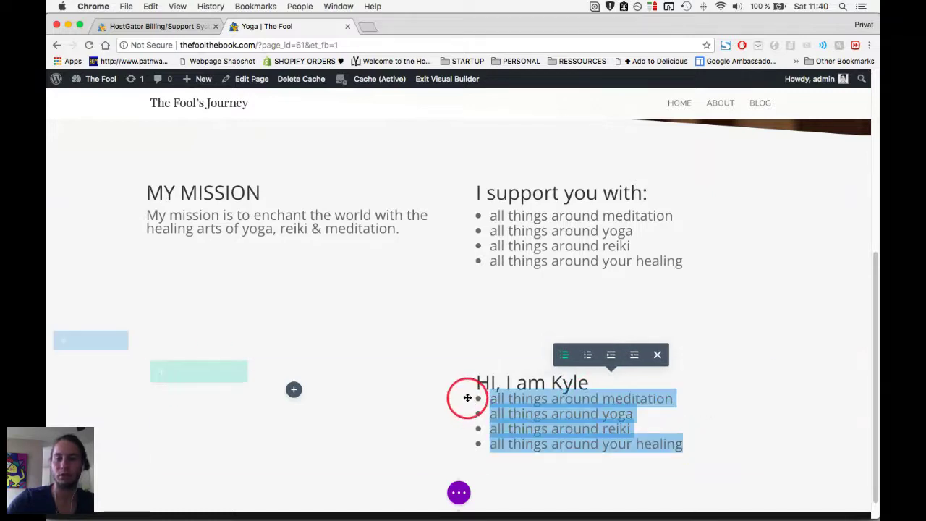
{"action": "key", "text": "super+Tab"}
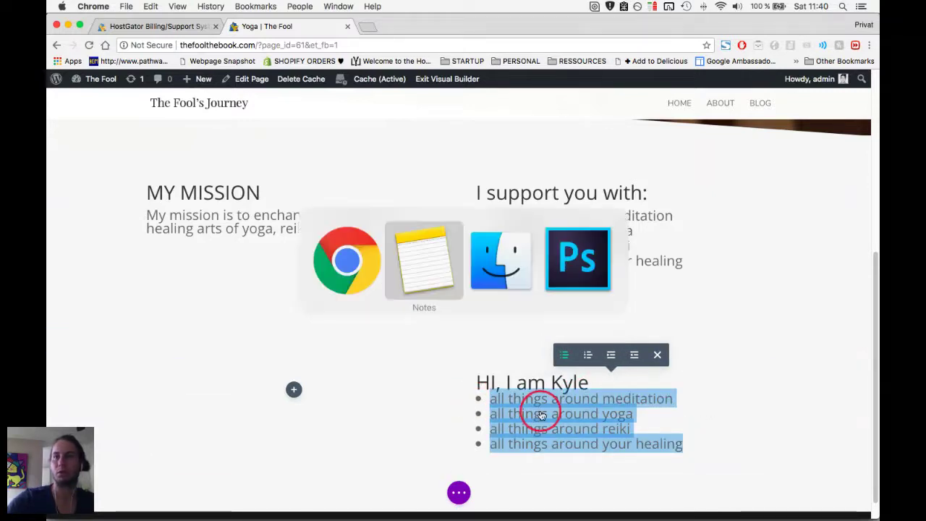
Copy the four-line ABOUT TEXT from Notes and paste it over the copied list items.
{"action": "left_click", "coordinate": [568, 405]}
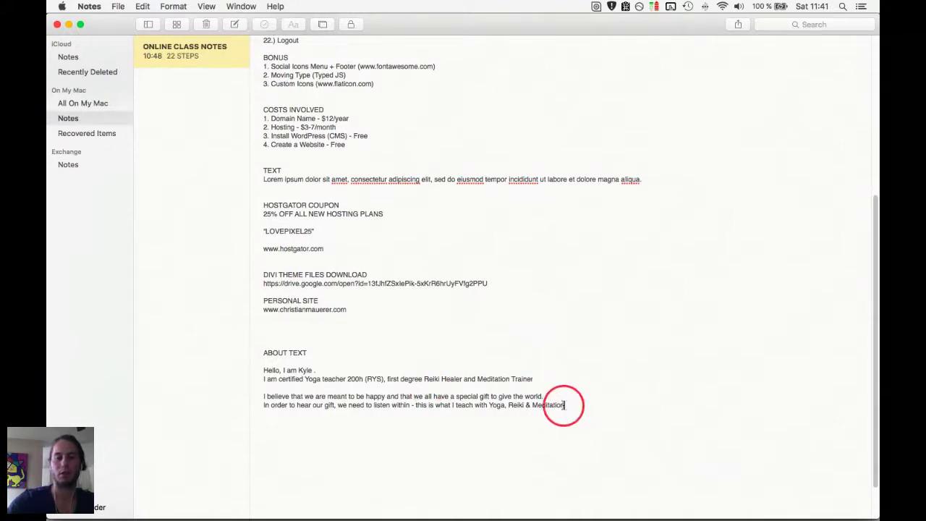
{"action": "left_click_drag", "start_coordinate": [565, 405], "coordinate": [261, 370]}
{"action": "key", "text": "super+c"}
{"action": "key", "text": "super+Tab"}
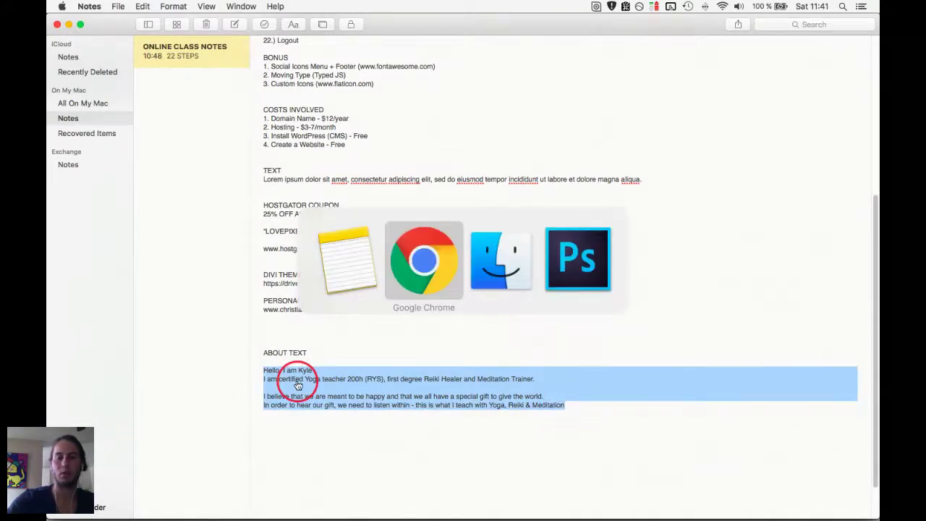
{"action": "left_click_drag", "start_coordinate": [682, 444], "coordinate": [471, 400]}
{"action": "key", "text": "super+v"}
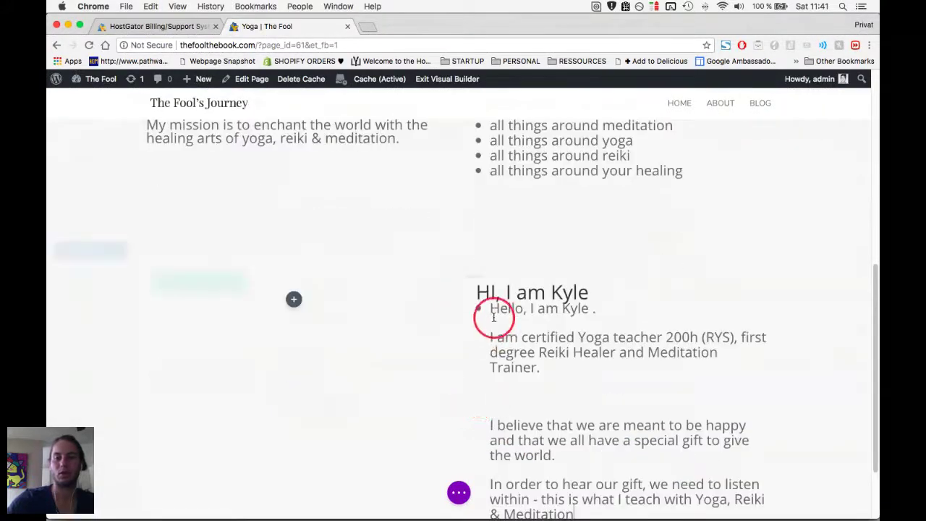
Select the whole bio text and remove its bullet list formatting.
{"action": "left_click", "coordinate": [493, 316]}
{"action": "key", "text": "super+a"}
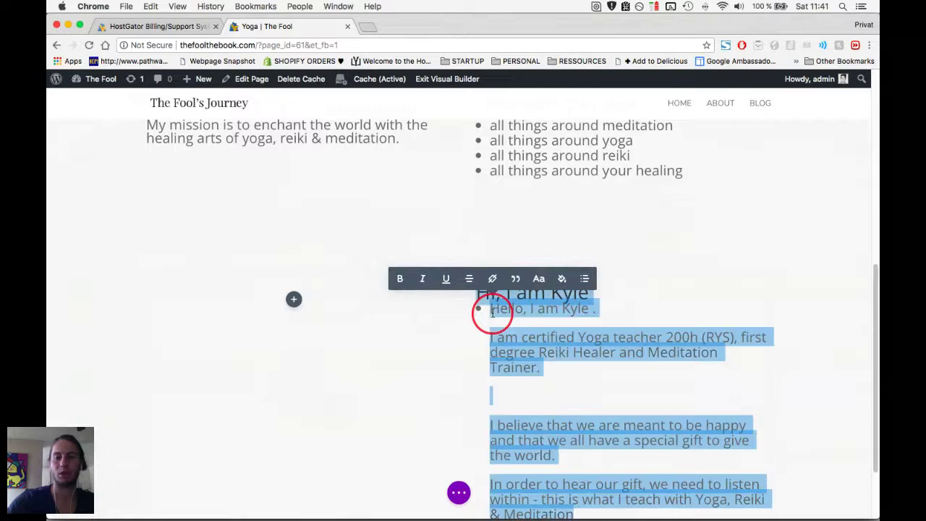
{"action": "left_click", "coordinate": [584, 279]}
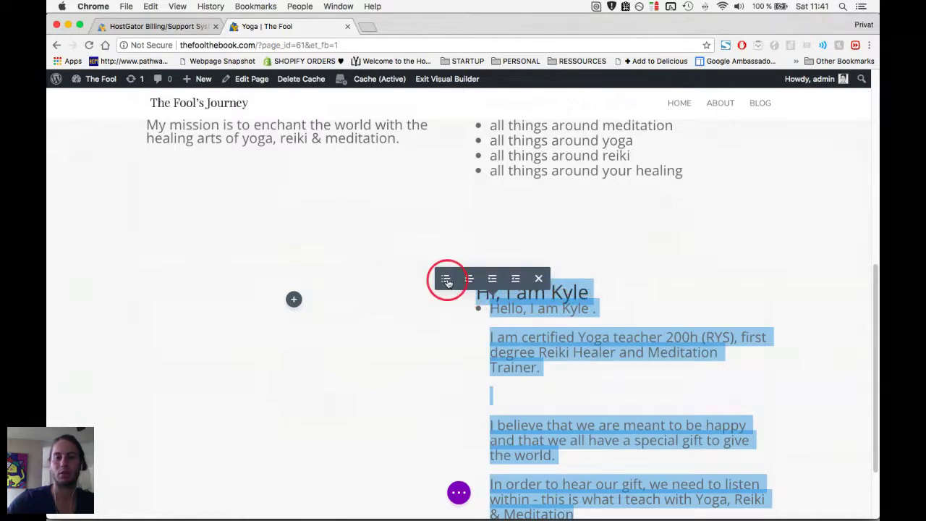
{"action": "left_click", "coordinate": [446, 280]}
{"action": "left_click", "coordinate": [446, 279]}
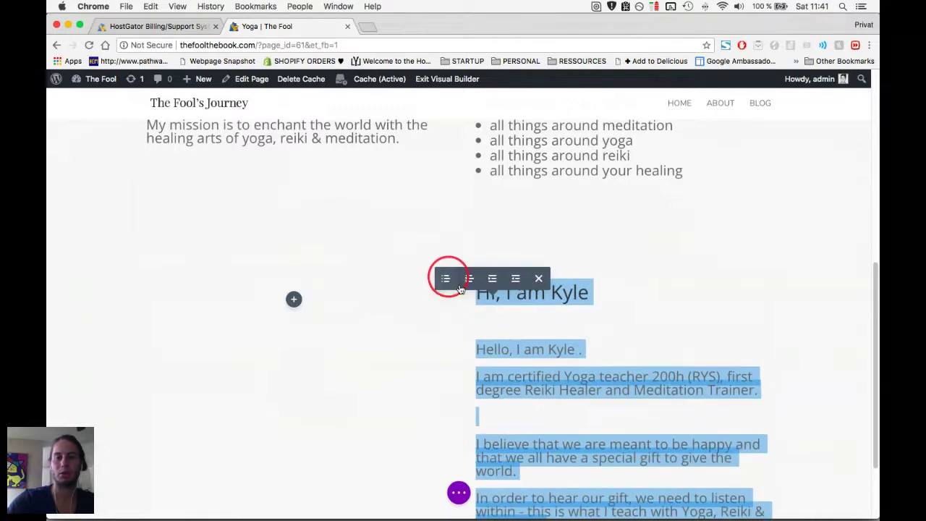
{"action": "left_click", "coordinate": [547, 330]}
Delete the empty line after the first paragraph and the duplicate hello line.
{"action": "scroll", "coordinate": [554, 362], "scroll_direction": "down", "scroll_amount": 2}
{"action": "left_click", "coordinate": [498, 379]}
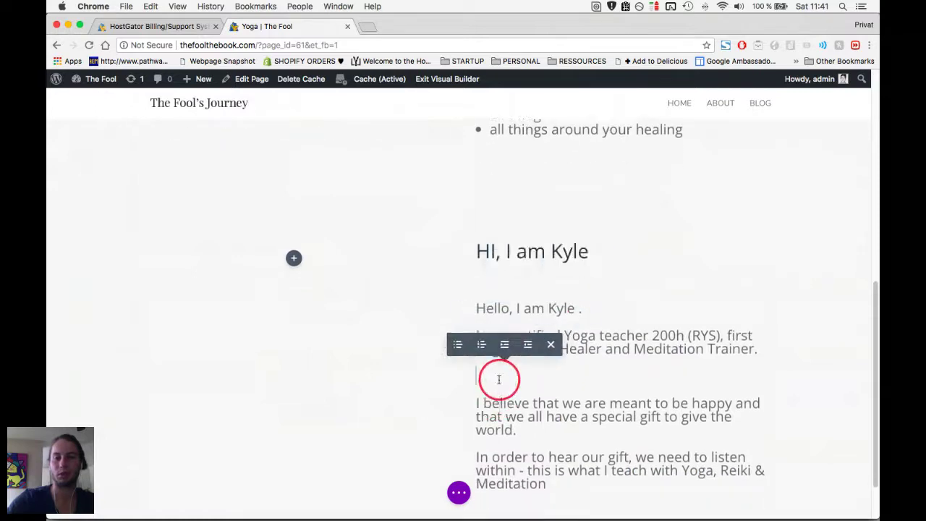
{"action": "key", "text": "BackSpace"}
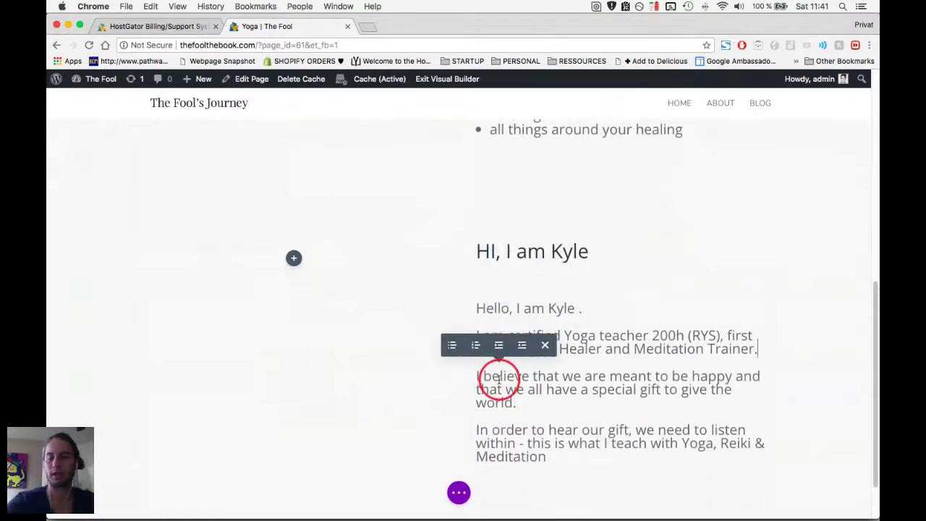
{"action": "scroll", "coordinate": [498, 377], "scroll_direction": "down", "scroll_amount": 2}
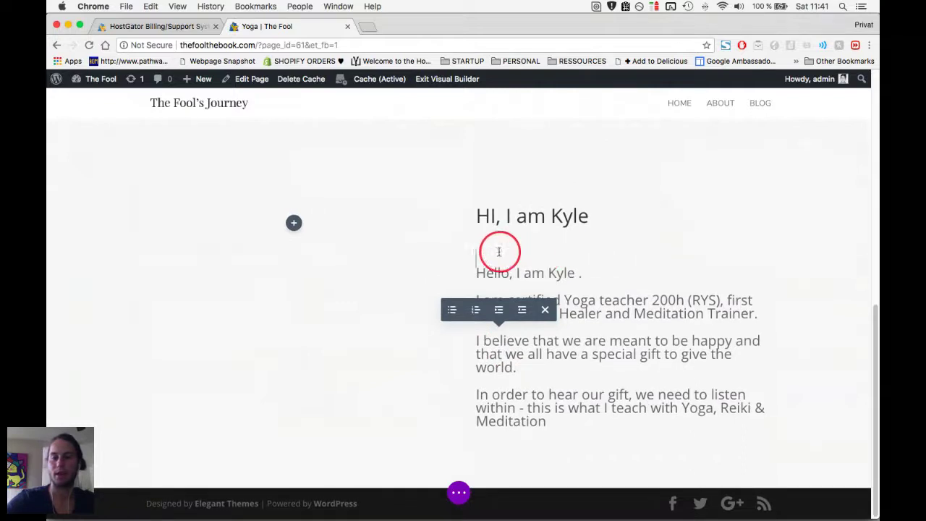
{"action": "left_click", "coordinate": [483, 269]}
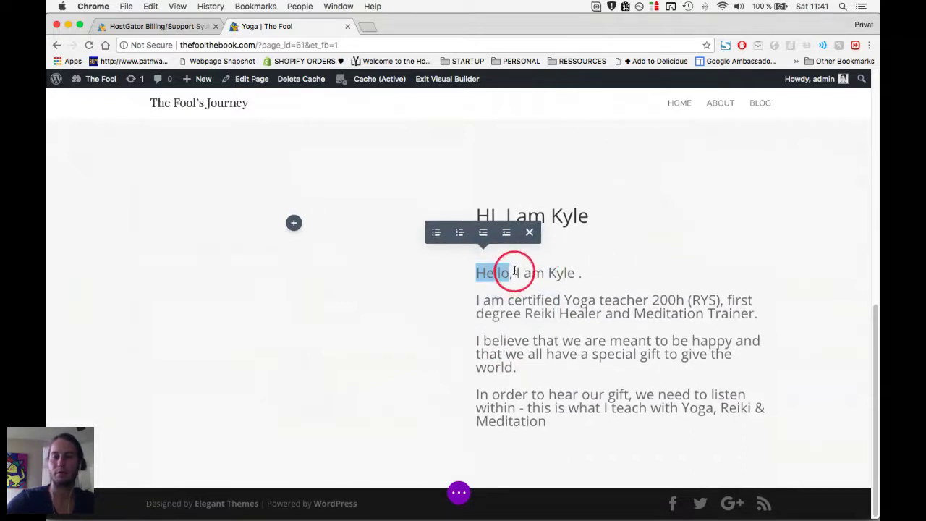
{"action": "triple_click", "coordinate": [513, 272]}
{"action": "key", "text": "BackSpace"}
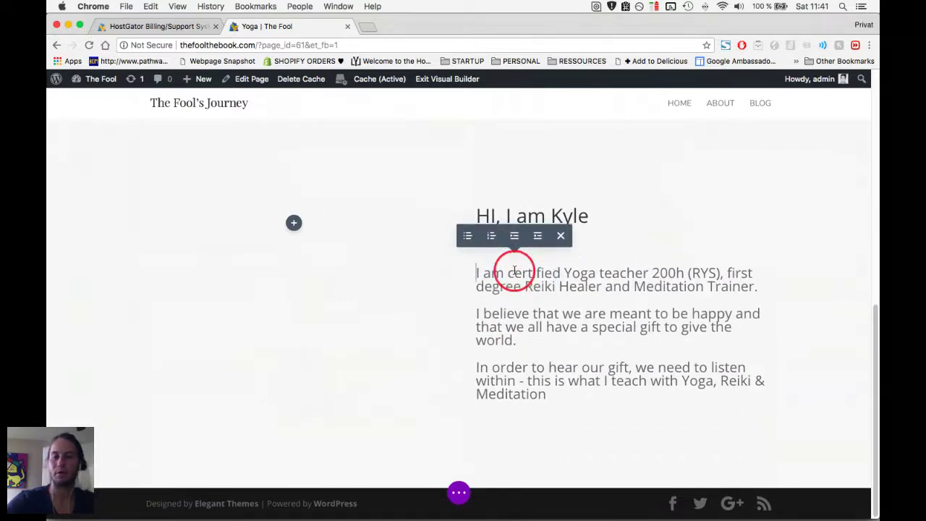
{"action": "key", "text": "BackSpace"}
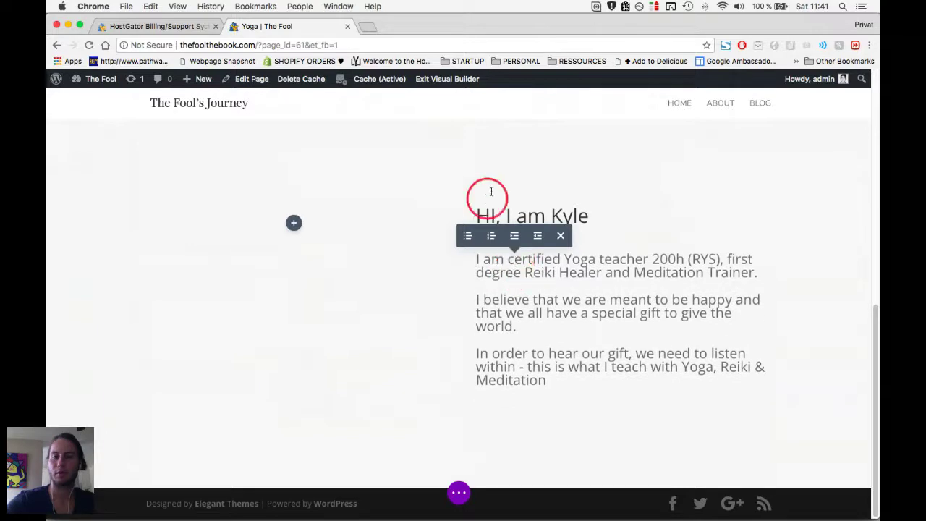
Change the heading's 'HI' to 'Hi' and make the greeting heading bold.
{"action": "scroll", "coordinate": [490, 203], "scroll_direction": "up", "scroll_amount": 1}
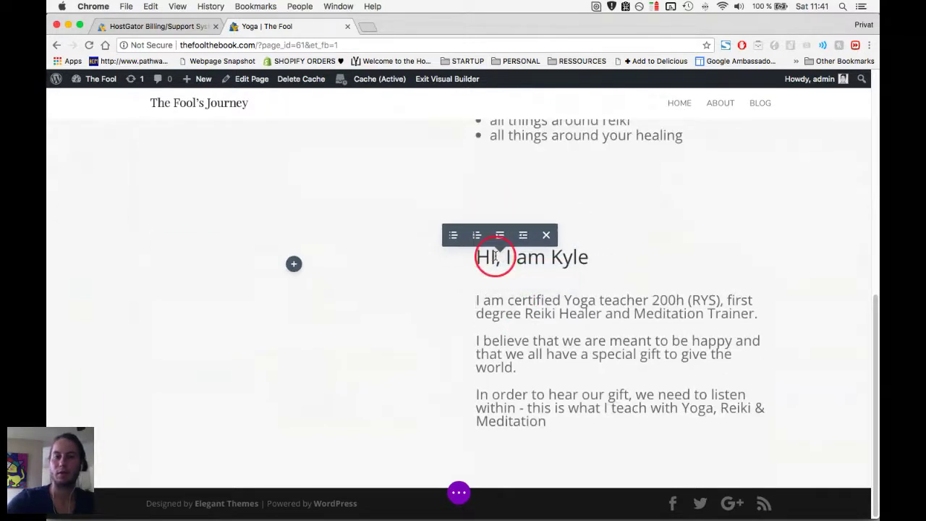
{"action": "key", "text": "BackSpace"}
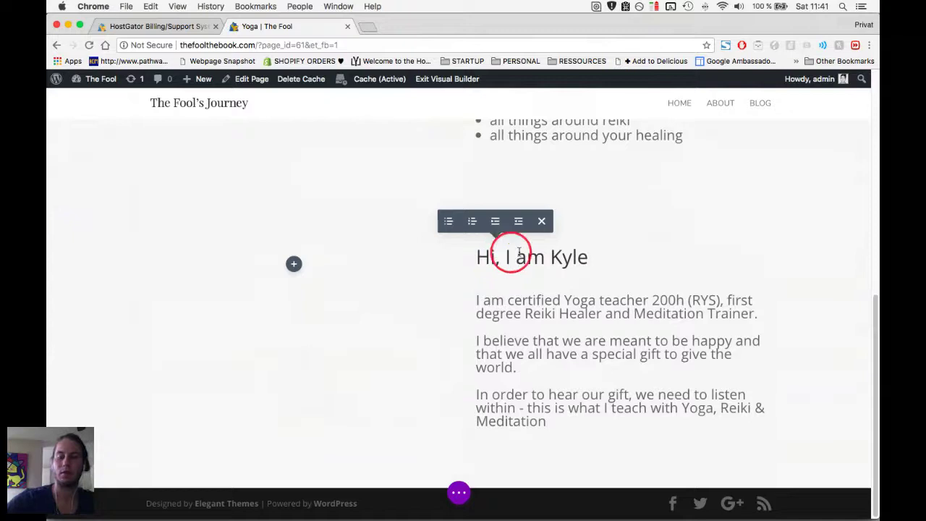
{"action": "triple_click", "coordinate": [541, 258]}
{"action": "key", "text": "super+b"}
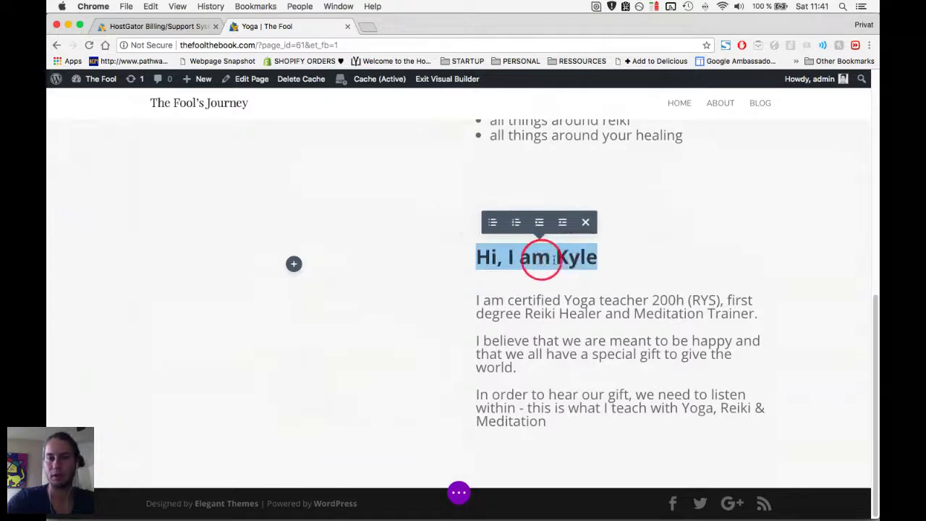
{"action": "left_click", "coordinate": [595, 325]}
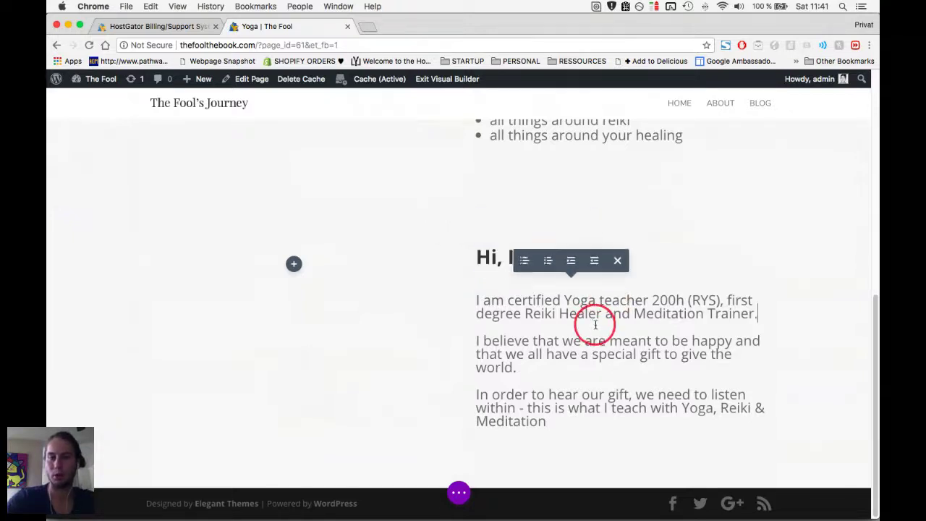
{"action": "left_click", "coordinate": [589, 374]}
Set the bio section's background image to the 3.jpg outstretched-arms photo from the Media Library.
{"action": "scroll", "coordinate": [301, 294], "scroll_direction": "up", "scroll_amount": 2}
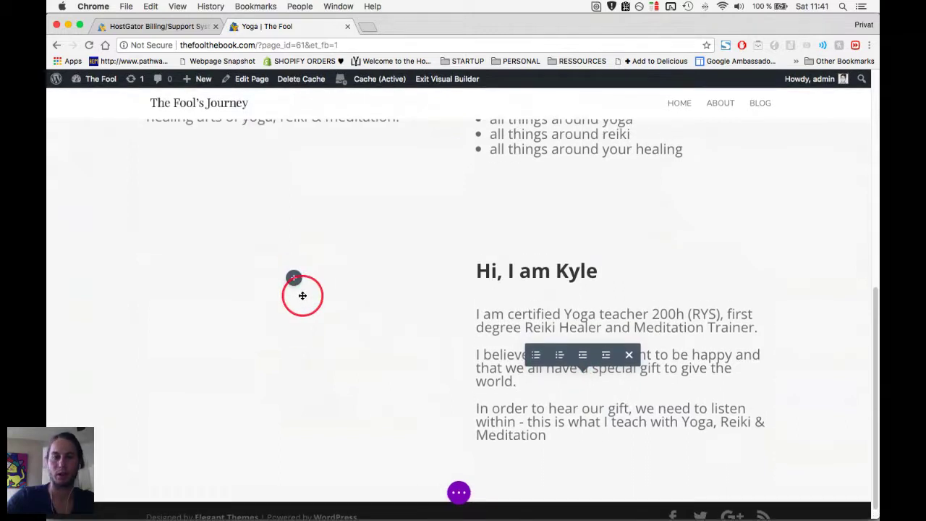
{"action": "scroll", "coordinate": [242, 266], "scroll_direction": "up", "scroll_amount": 1}
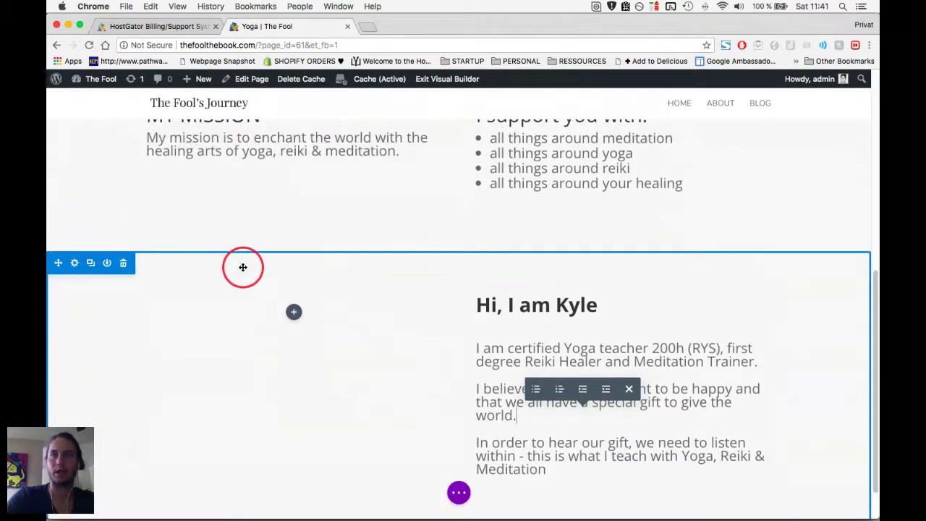
{"action": "scroll", "coordinate": [243, 267], "scroll_direction": "up", "scroll_amount": 1}
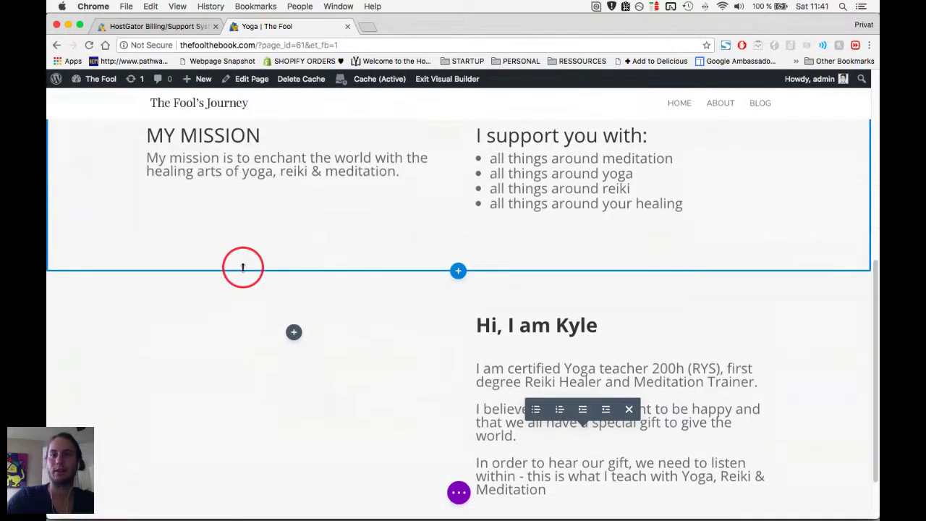
{"action": "scroll", "coordinate": [243, 267], "scroll_direction": "down", "scroll_amount": 1}
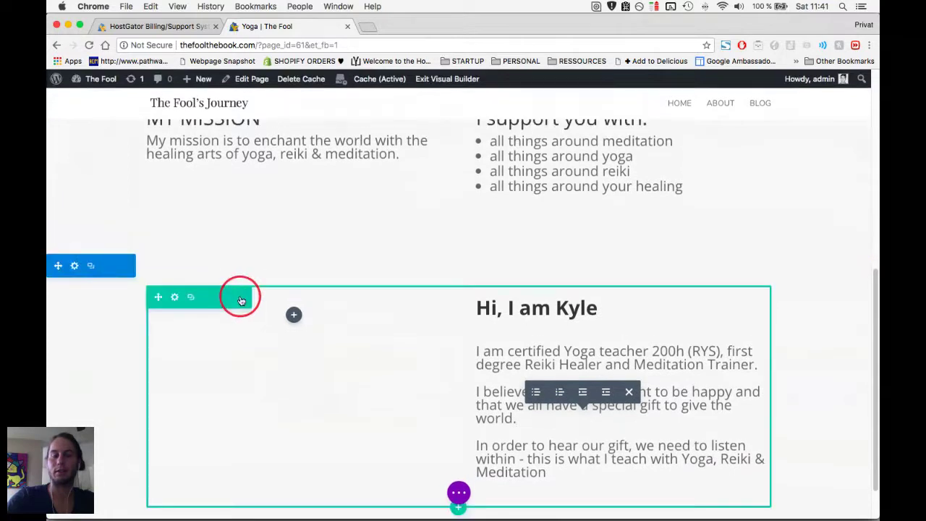
{"action": "left_click", "coordinate": [74, 266]}
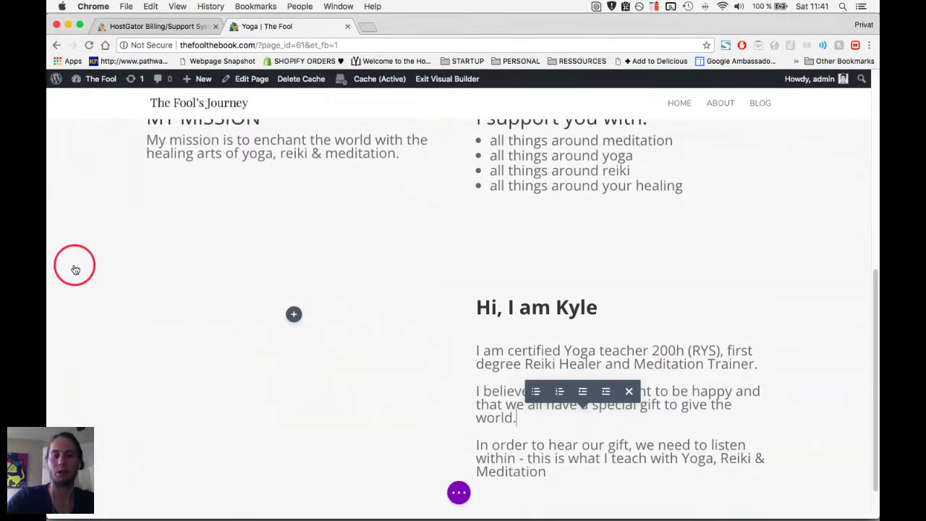
{"action": "left_click", "coordinate": [579, 244]}
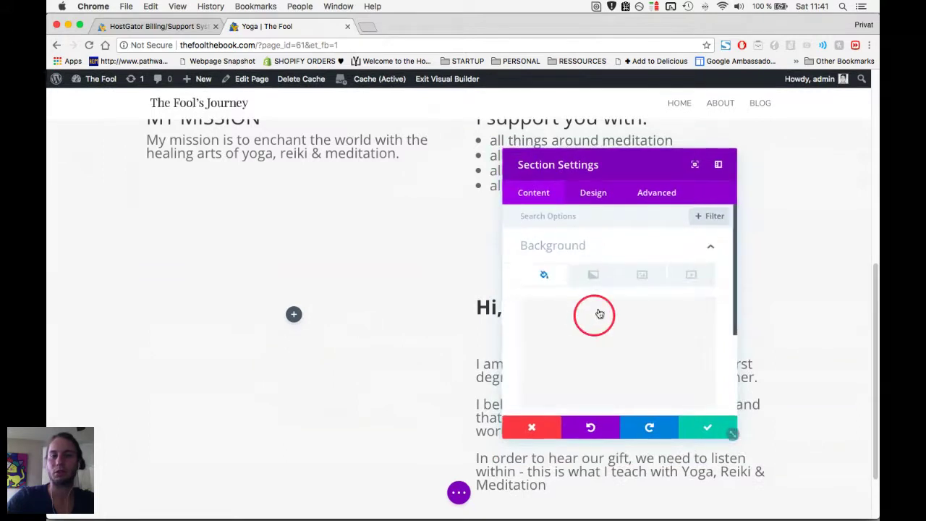
{"action": "left_click", "coordinate": [632, 284]}
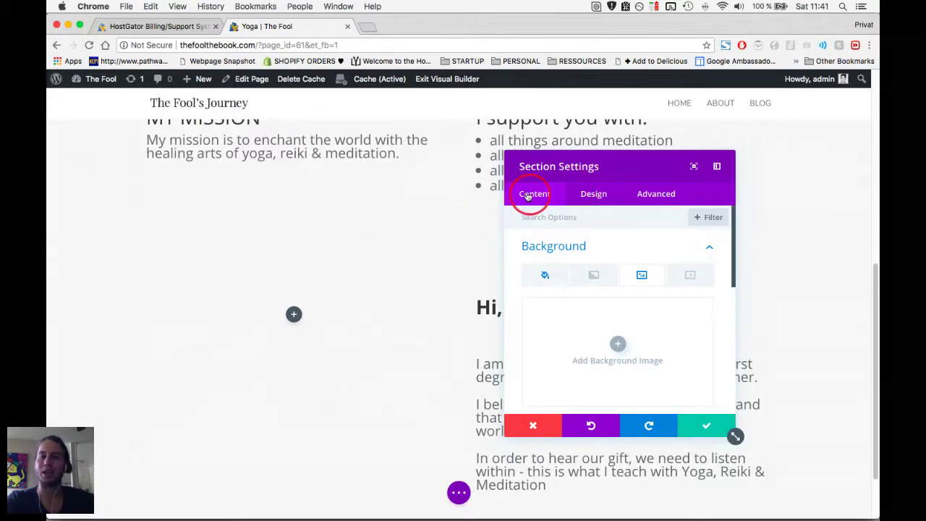
{"action": "left_click", "coordinate": [617, 343]}
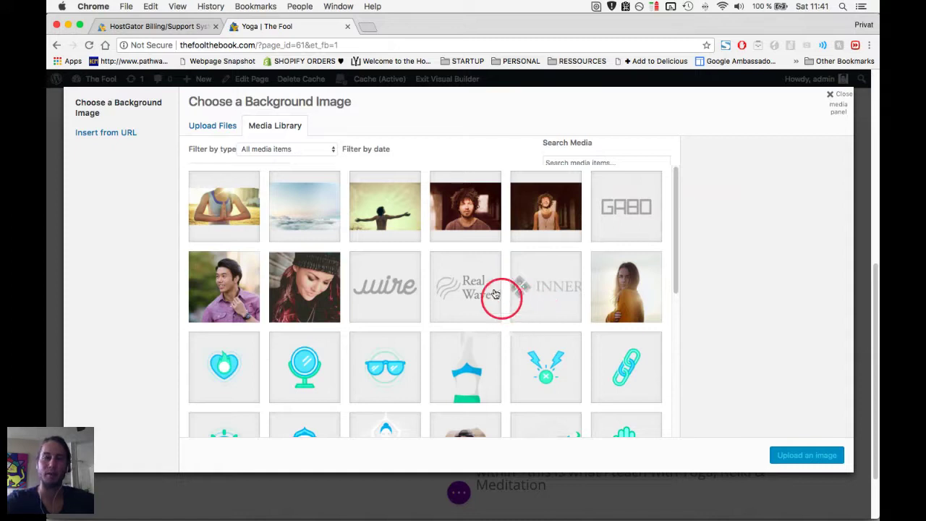
{"action": "left_click", "coordinate": [384, 205]}
{"action": "left_click", "coordinate": [818, 456]}
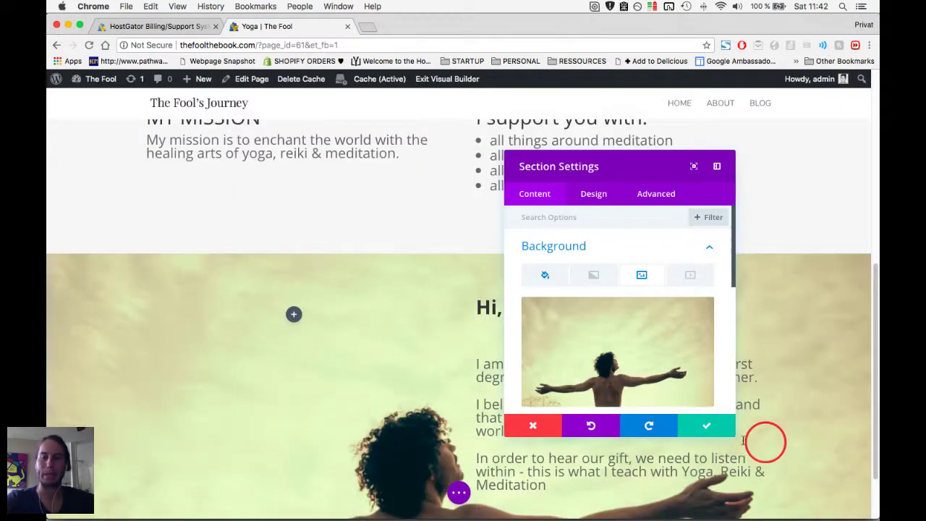
{"action": "left_click", "coordinate": [698, 427]}
{"action": "scroll", "coordinate": [452, 408], "scroll_direction": "down", "scroll_amount": 1}
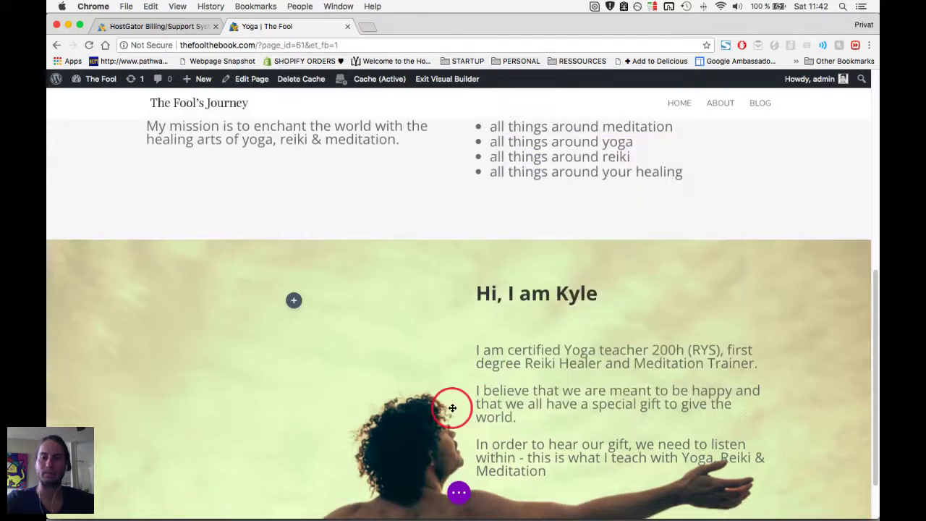
{"action": "scroll", "coordinate": [452, 408], "scroll_direction": "down", "scroll_amount": 2}
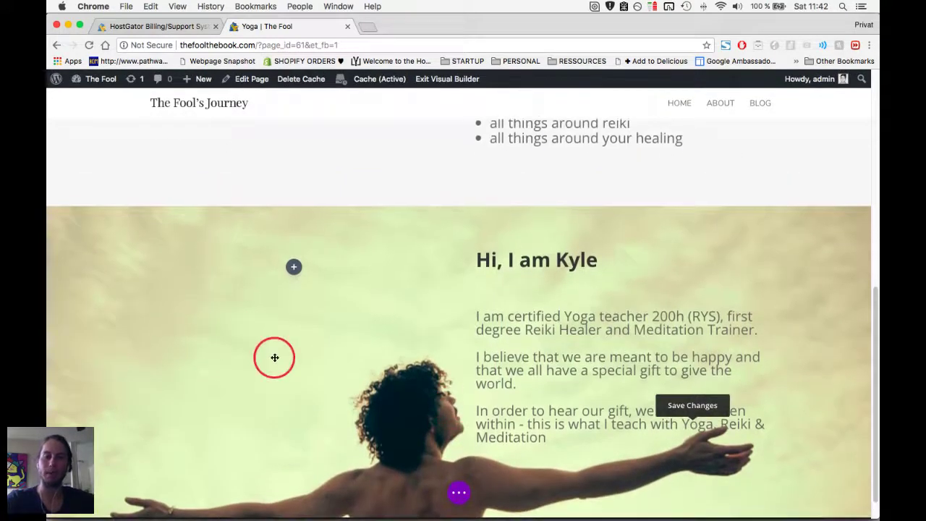
{"action": "scroll", "coordinate": [275, 356], "scroll_direction": "down", "scroll_amount": 1}
{"action": "scroll", "coordinate": [275, 356], "scroll_direction": "up", "scroll_amount": 2}
{"action": "scroll", "coordinate": [572, 317], "scroll_direction": "down", "scroll_amount": 1}
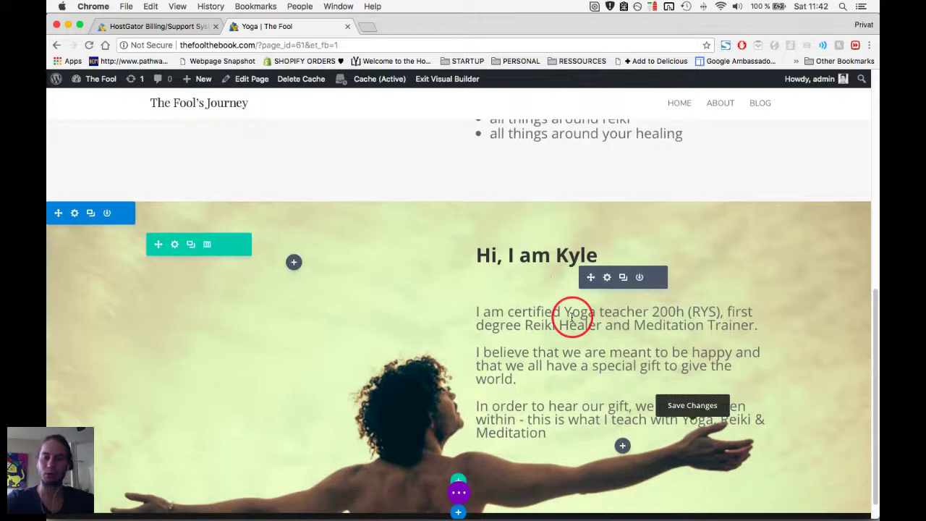
{"action": "scroll", "coordinate": [220, 312], "scroll_direction": "up", "scroll_amount": 1}
{"action": "scroll", "coordinate": [124, 322], "scroll_direction": "down", "scroll_amount": 1}
{"action": "scroll", "coordinate": [123, 322], "scroll_direction": "up", "scroll_amount": 6}
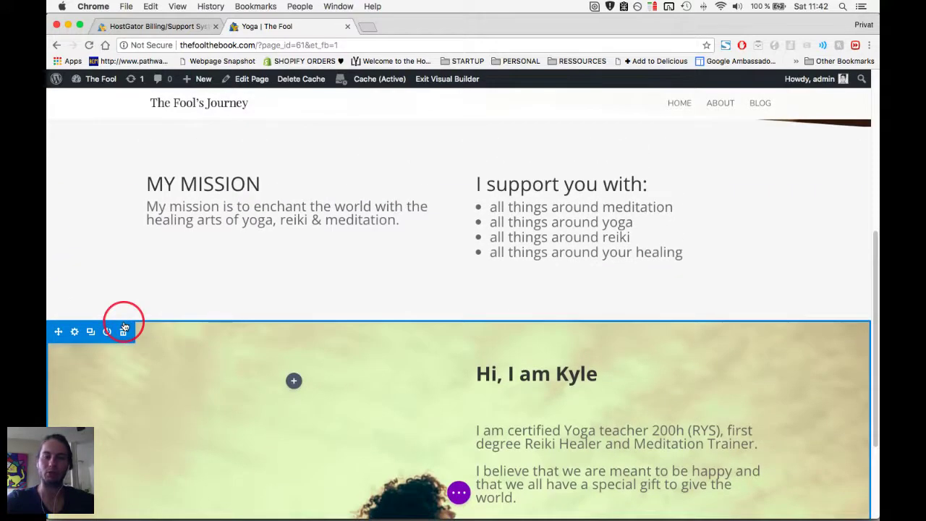
{"action": "scroll", "coordinate": [557, 433], "scroll_direction": "up", "scroll_amount": 3}
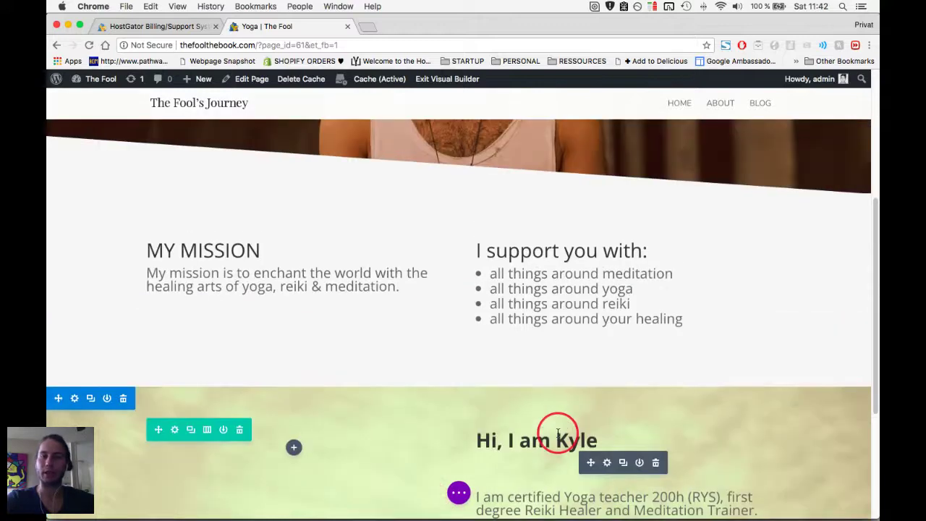
{"action": "scroll", "coordinate": [558, 433], "scroll_direction": "up", "scroll_amount": 2}
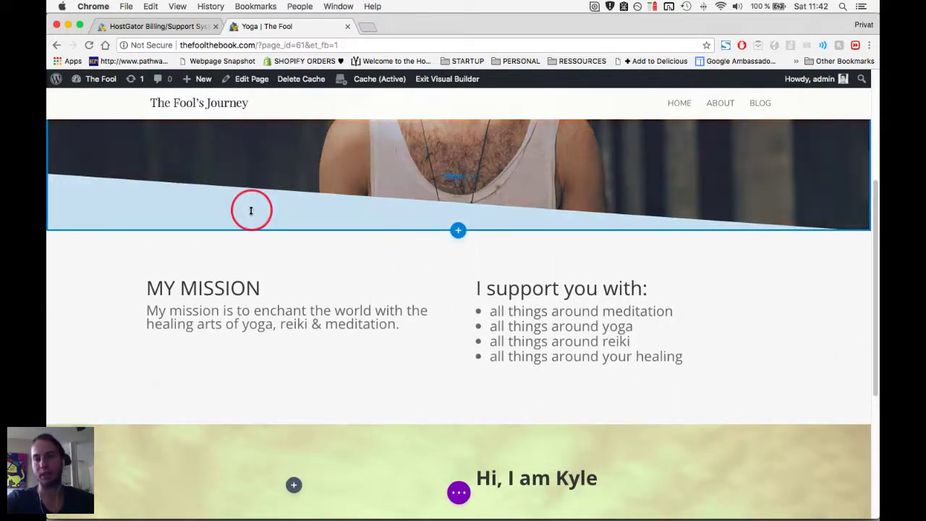
{"action": "scroll", "coordinate": [283, 384], "scroll_direction": "down", "scroll_amount": 1}
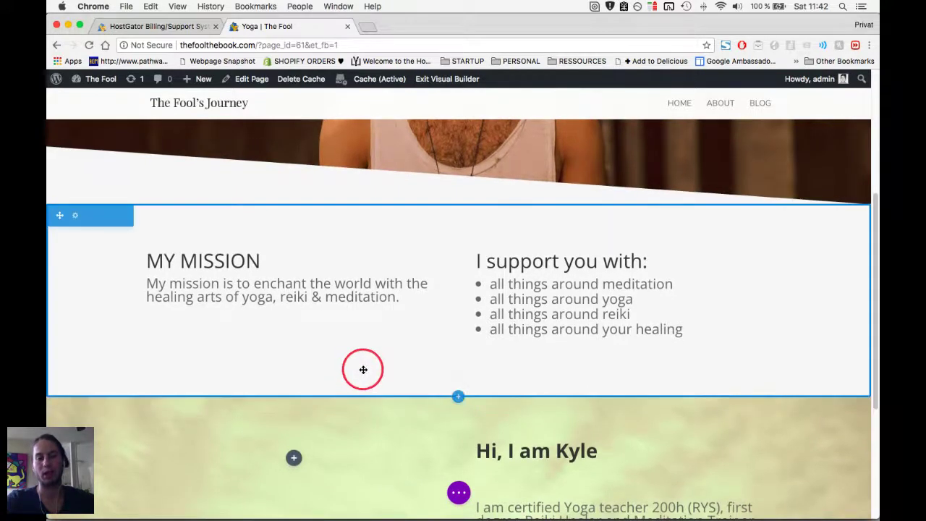
Try a slanted bottom divider in white on MY MISSION, then discard it and close settings.
{"action": "left_click", "coordinate": [75, 217]}
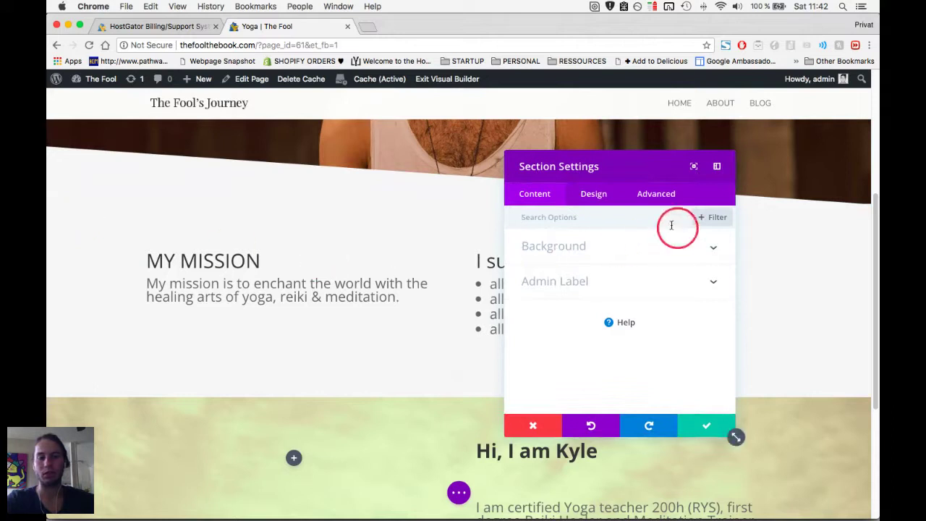
{"action": "left_click", "coordinate": [610, 205]}
{"action": "left_click", "coordinate": [586, 323]}
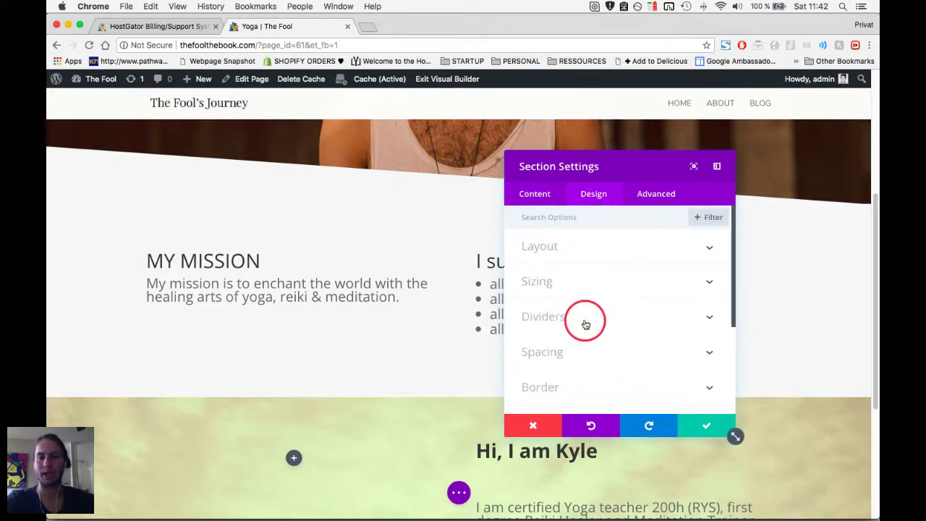
{"action": "left_click", "coordinate": [655, 265]}
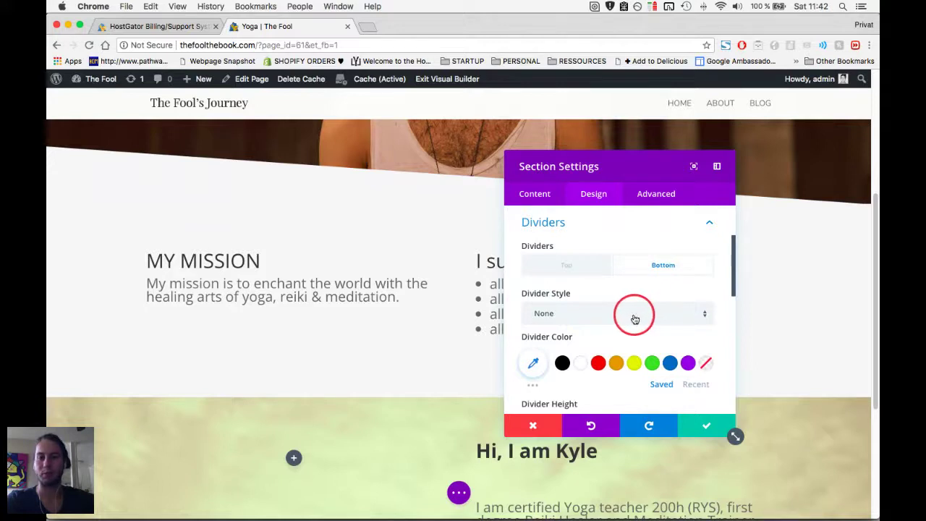
{"action": "left_click", "coordinate": [601, 312]}
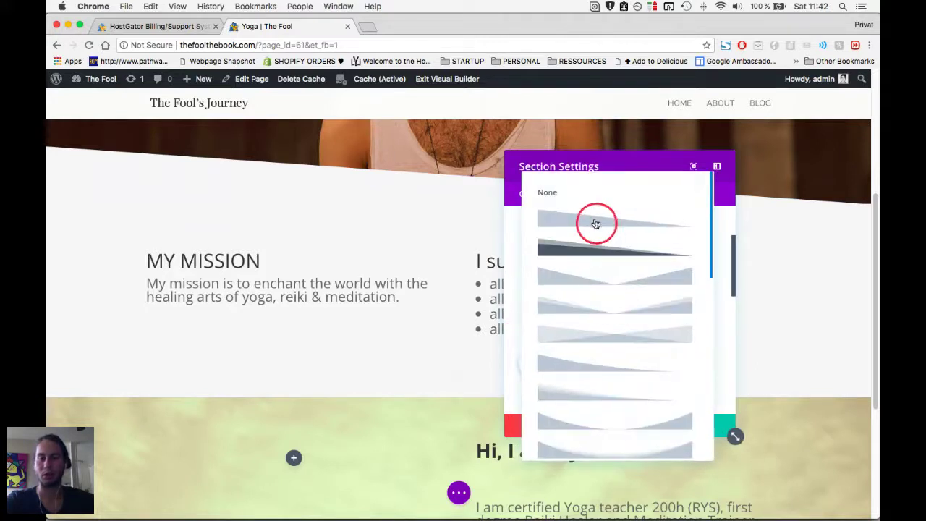
{"action": "left_click", "coordinate": [596, 224]}
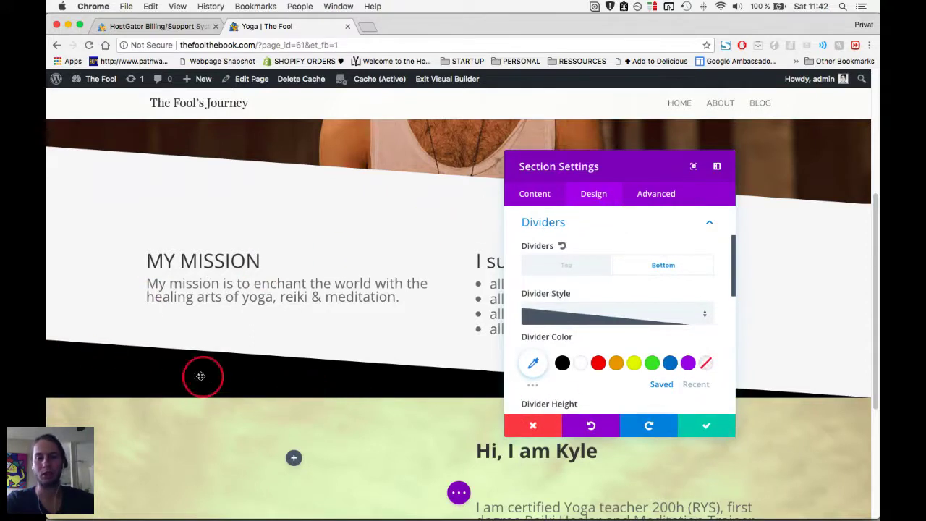
{"action": "scroll", "coordinate": [199, 379], "scroll_direction": "down", "scroll_amount": 2}
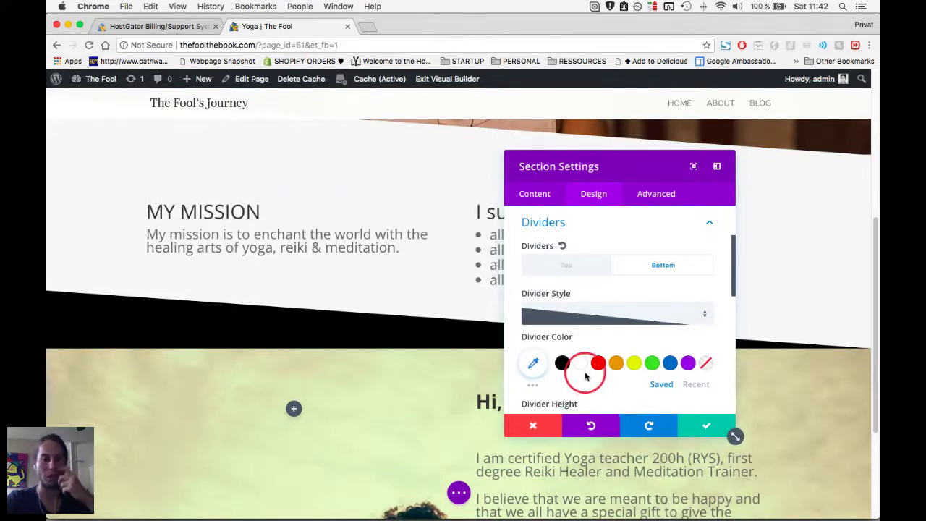
{"action": "left_click", "coordinate": [521, 366]}
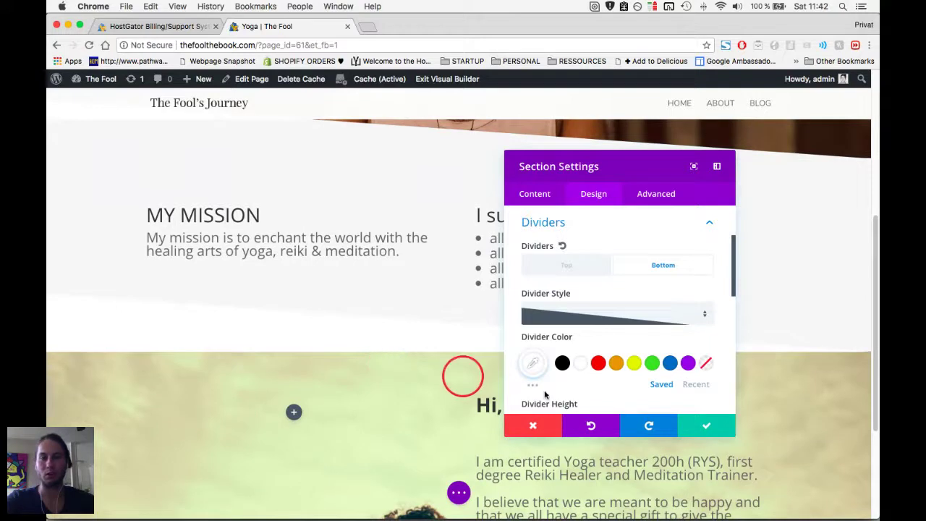
{"action": "left_click", "coordinate": [529, 368]}
{"action": "left_click", "coordinate": [535, 427]}
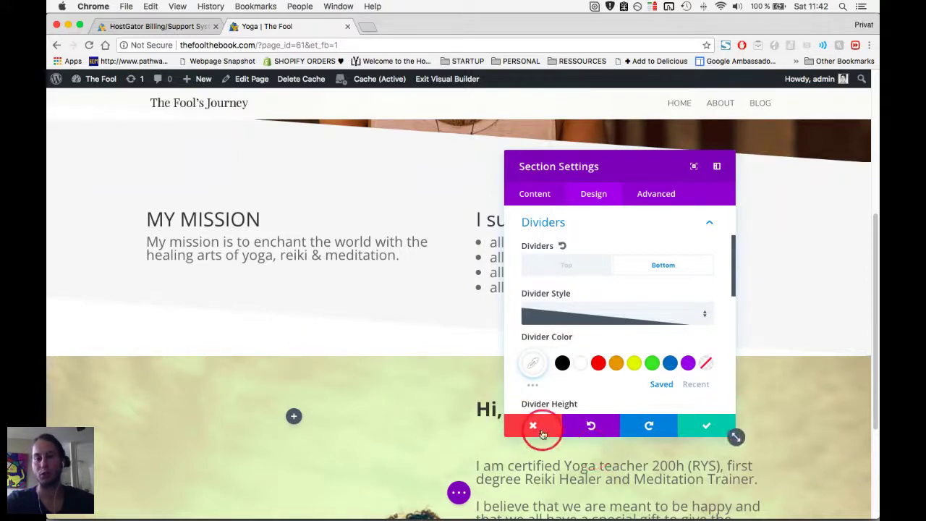
{"action": "key", "text": "Escape"}
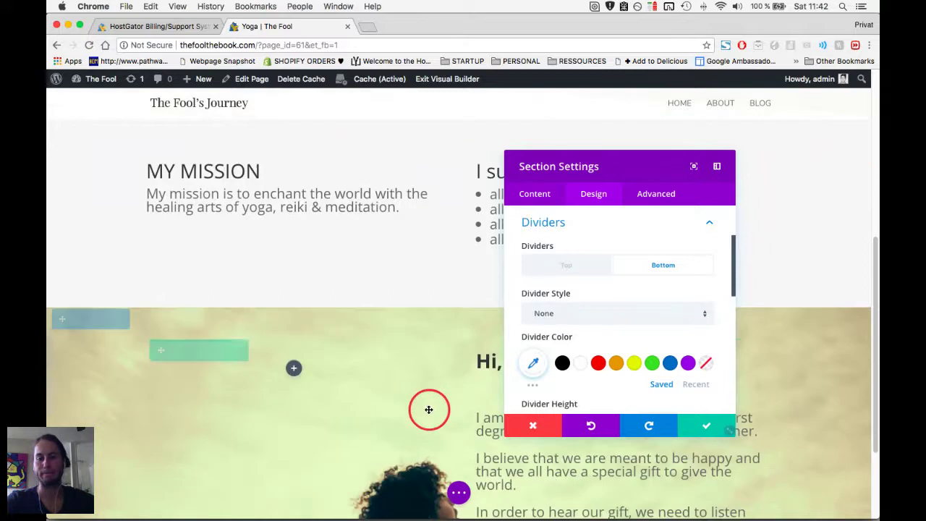
Apply the first slanted top divider shape to the Hi, I am Kyle section.
{"action": "mouse_move", "coordinate": [191, 324]}
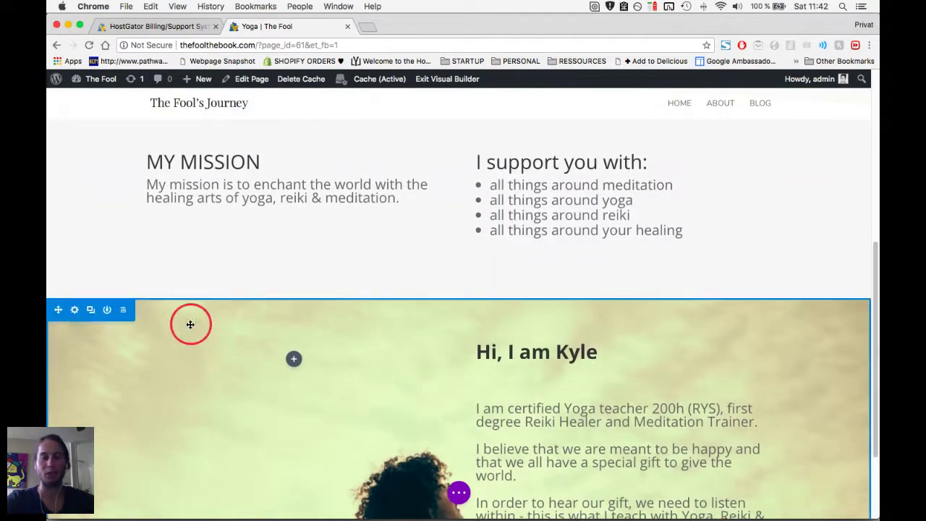
{"action": "left_click", "coordinate": [76, 310]}
{"action": "left_click", "coordinate": [593, 193]}
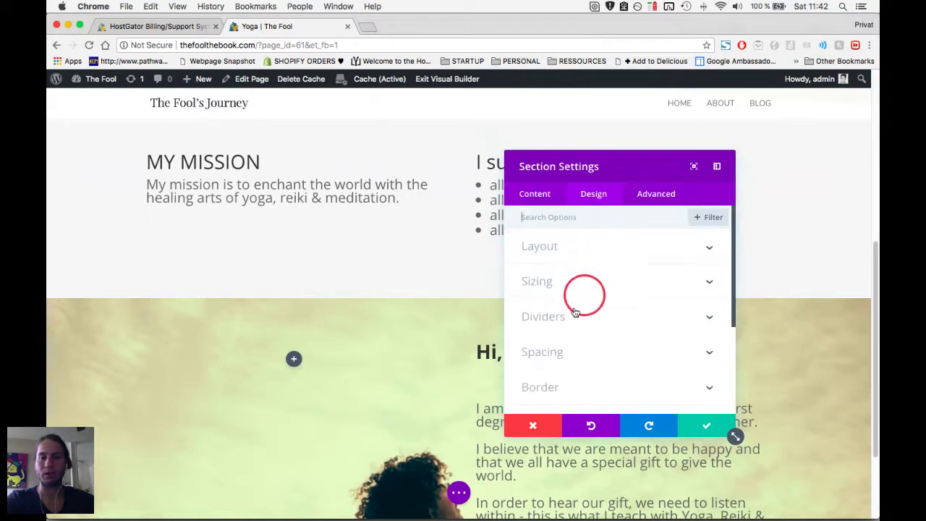
{"action": "left_click", "coordinate": [568, 325]}
{"action": "scroll", "coordinate": [606, 311], "scroll_direction": "down", "scroll_amount": 4}
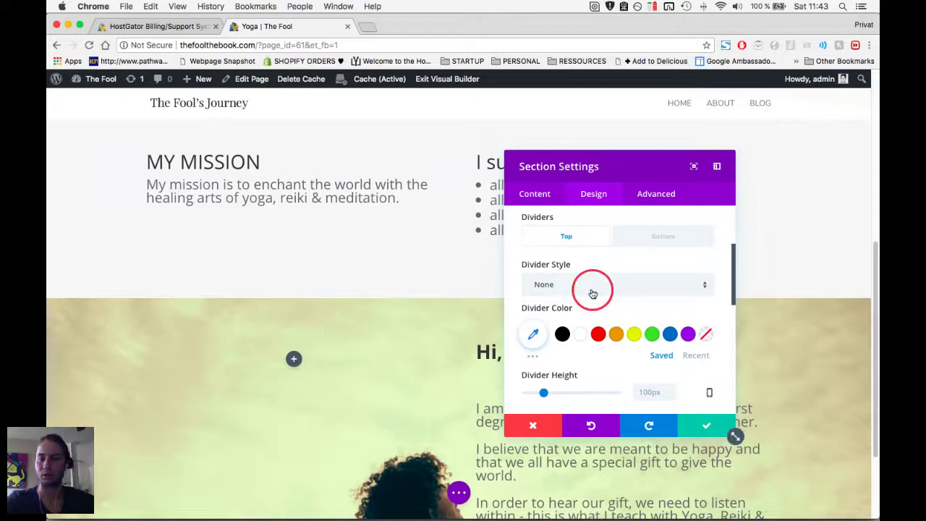
{"action": "left_click", "coordinate": [591, 292]}
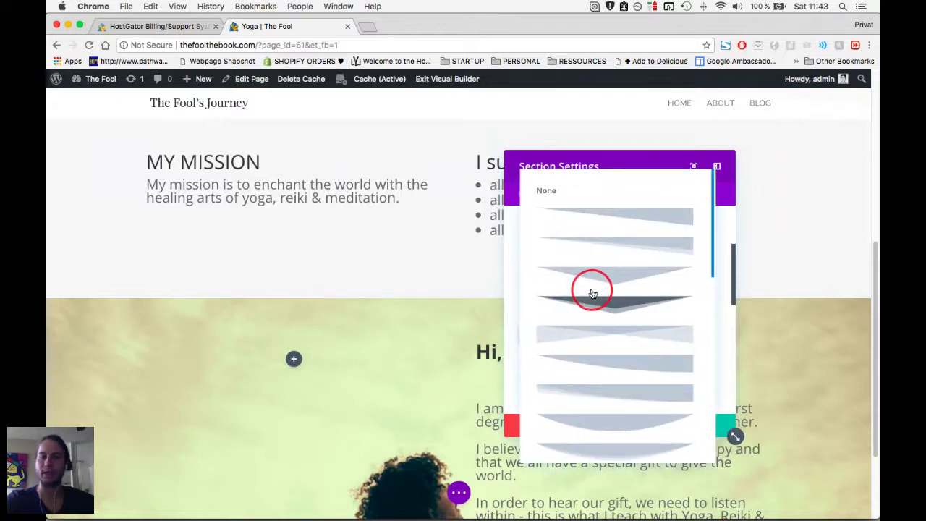
{"action": "left_click", "coordinate": [623, 217]}
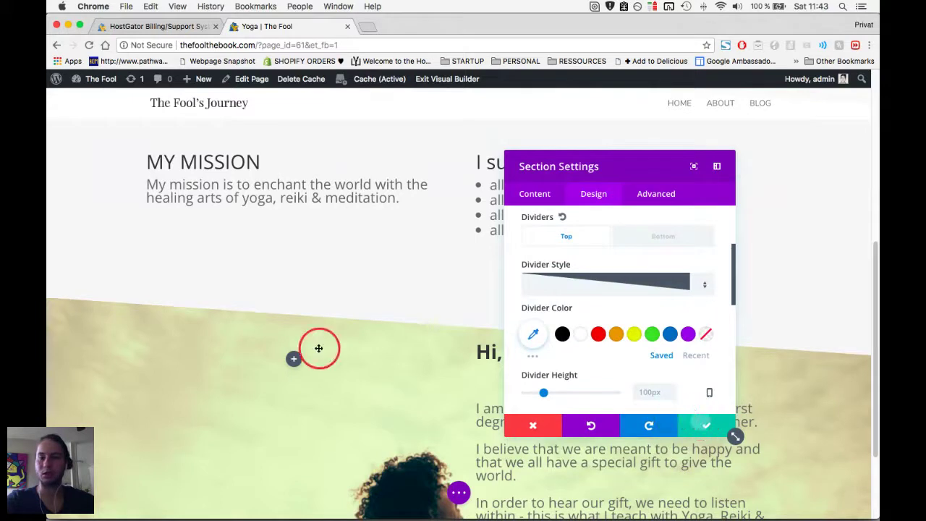
{"action": "key", "text": "Escape"}
{"action": "scroll", "coordinate": [382, 271], "scroll_direction": "up", "scroll_amount": 3}
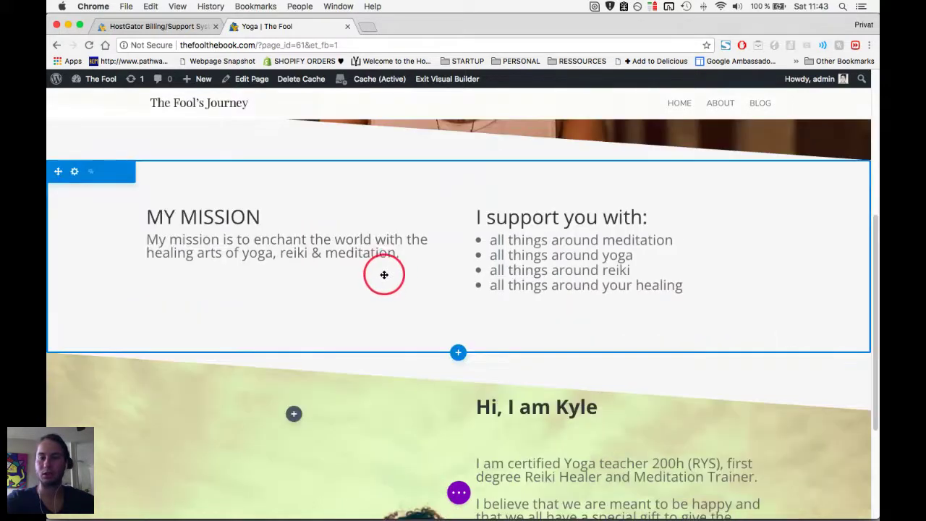
{"action": "scroll", "coordinate": [212, 234], "scroll_direction": "up", "scroll_amount": 2}
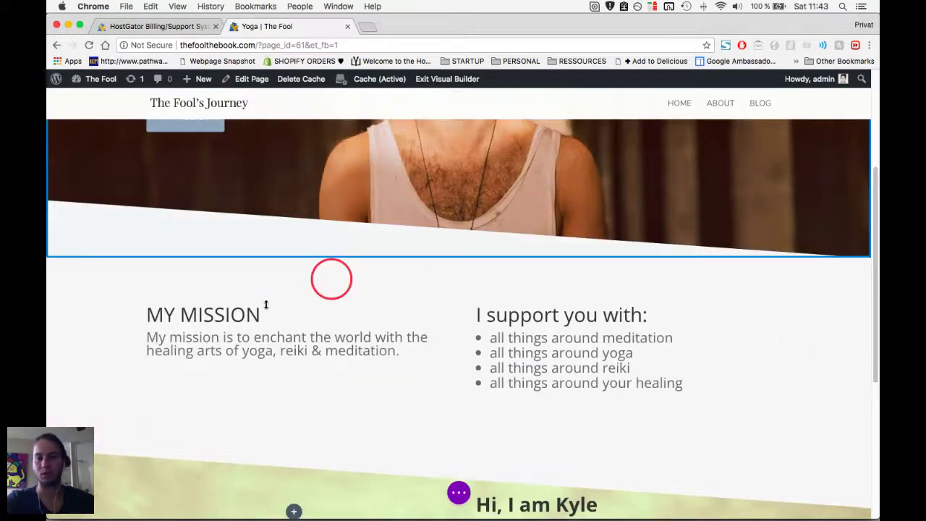
{"action": "scroll", "coordinate": [543, 375], "scroll_direction": "down", "scroll_amount": 3}
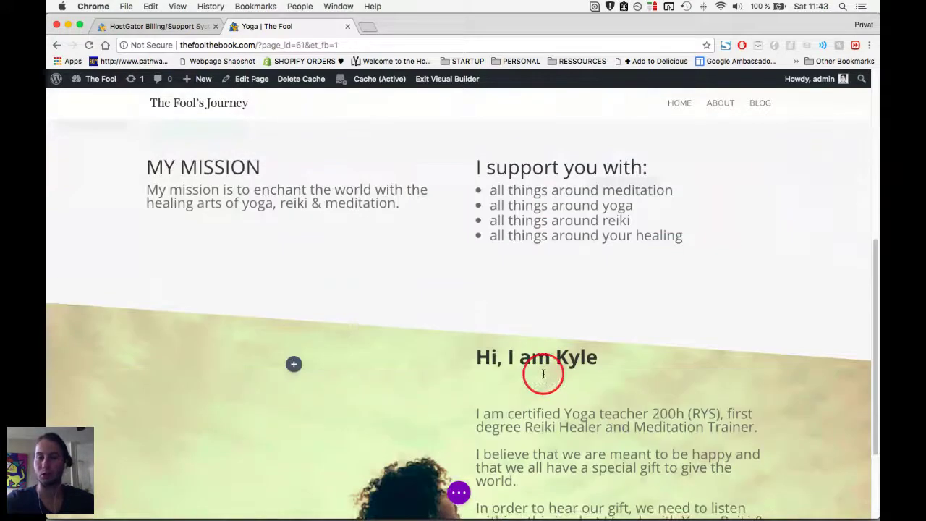
{"action": "scroll", "coordinate": [374, 327], "scroll_direction": "down", "scroll_amount": 3}
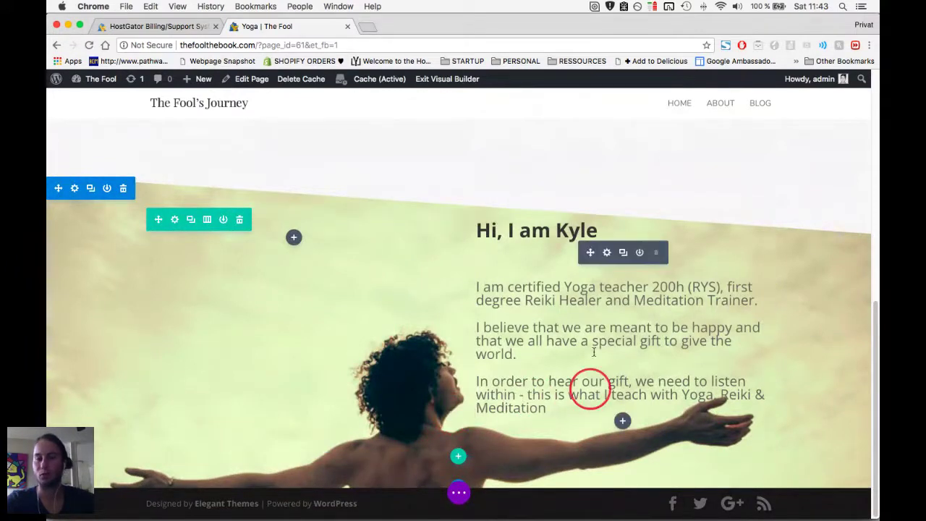
Add a Button module to the Kyle column labelled 'MORE ABOUT ME'.
{"action": "left_click", "coordinate": [624, 421]}
{"action": "left_click", "coordinate": [664, 388]}
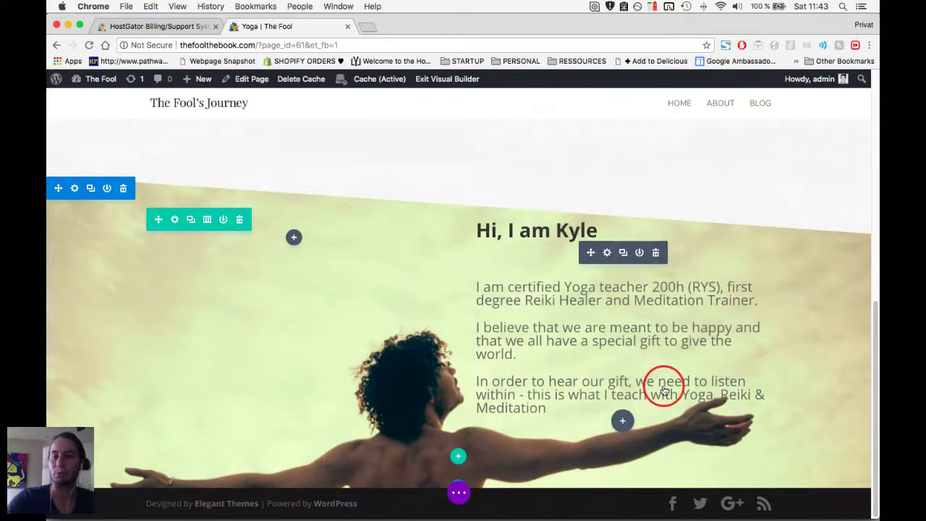
{"action": "left_click", "coordinate": [576, 286]}
{"action": "type", "text": "MORE ABOUT"}
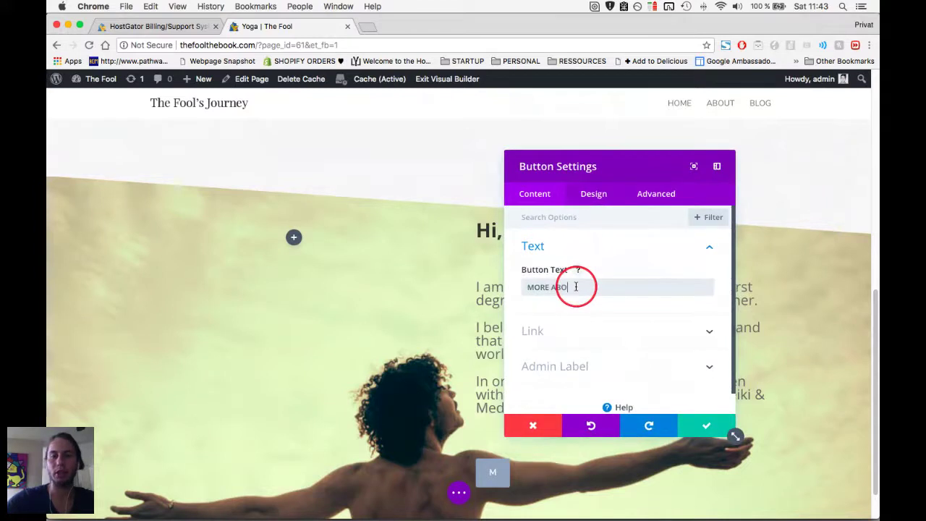
{"action": "key", "text": "BackSpace"}
{"action": "key", "text": "BackSpace"}
{"action": "key", "text": "BackSpace"}
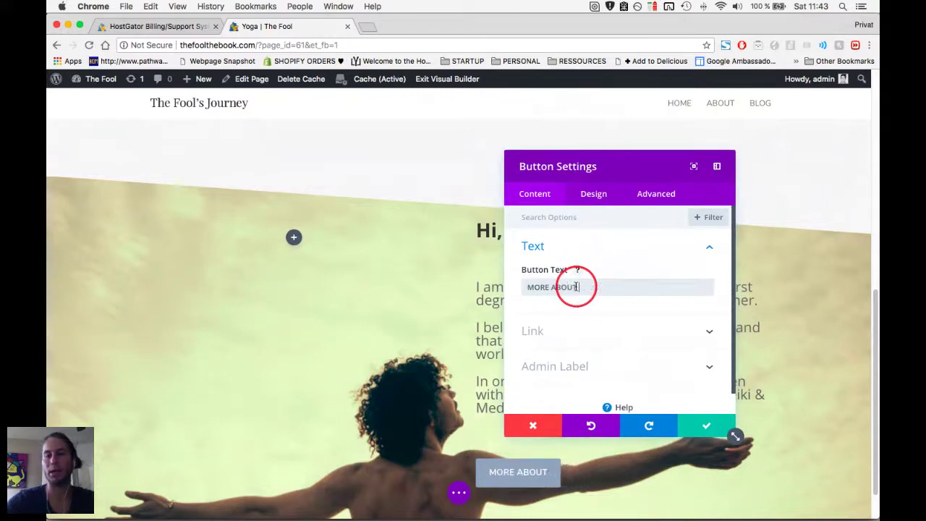
{"action": "type", "text": "E"}
{"action": "left_click", "coordinate": [589, 336]}
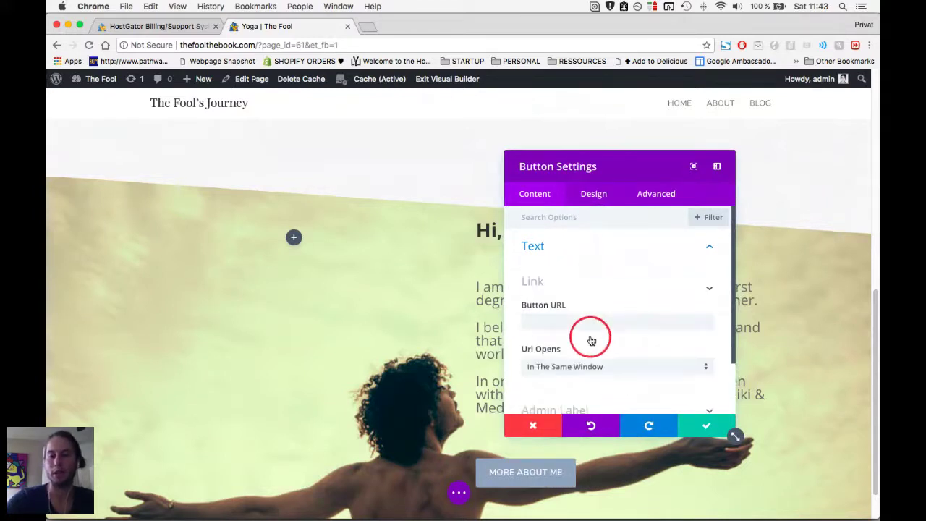
{"action": "left_click", "coordinate": [570, 264]}
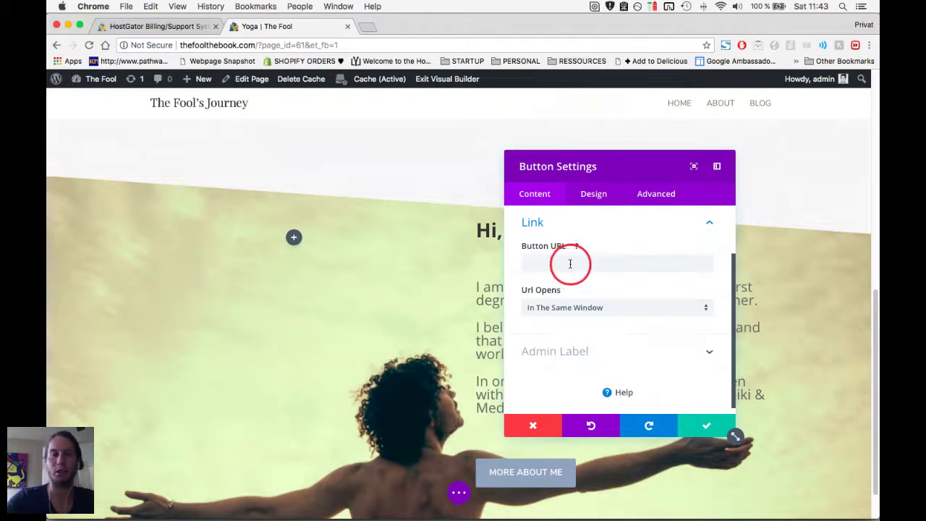
{"action": "left_click_drag", "start_coordinate": [253, 45], "coordinate": [181, 45]}
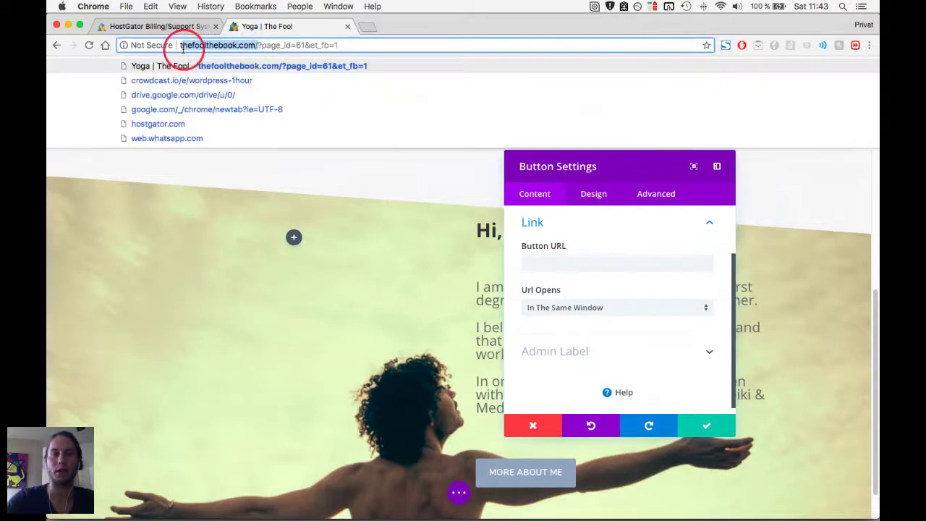
{"action": "left_click", "coordinate": [582, 262]}
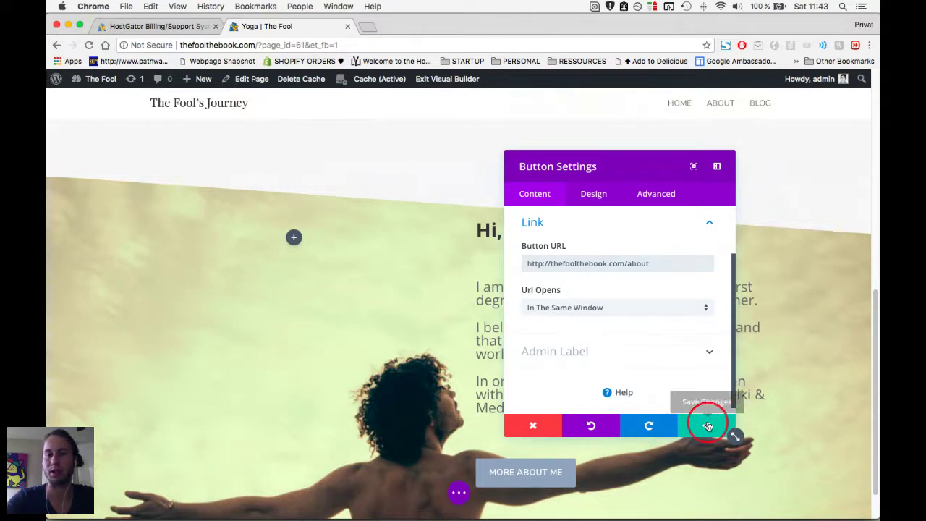
{"action": "left_click", "coordinate": [708, 426]}
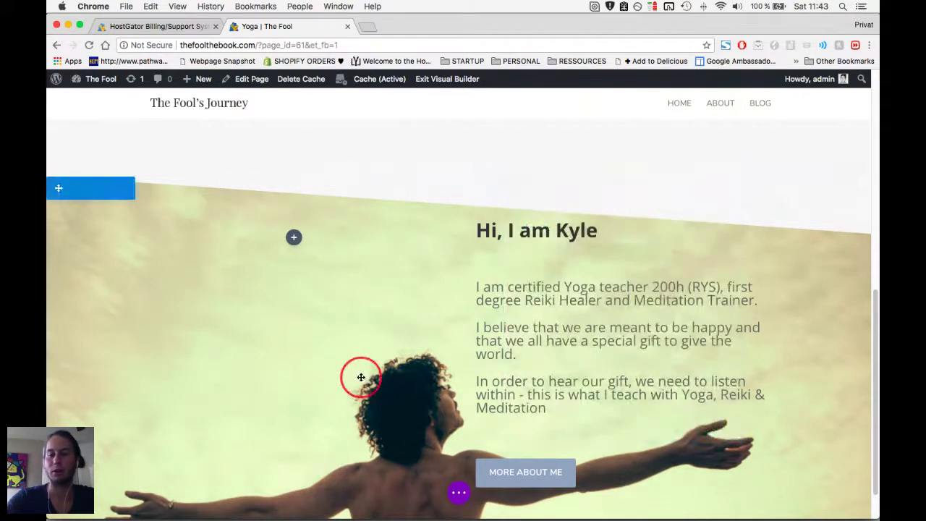
Extend the Kyle section and add a regular section with a three-column row below it.
{"action": "scroll", "coordinate": [356, 377], "scroll_direction": "down", "scroll_amount": 2}
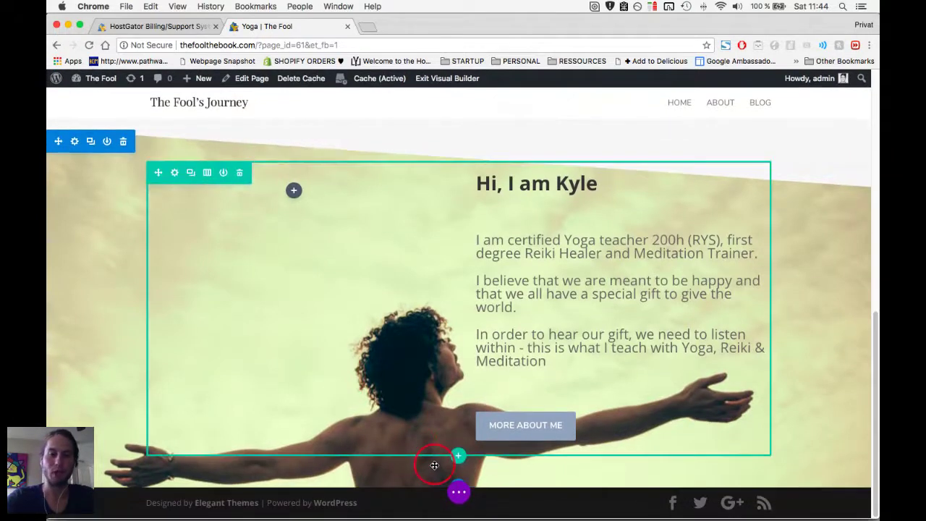
{"action": "left_click_drag", "start_coordinate": [421, 477], "coordinate": [419, 487]}
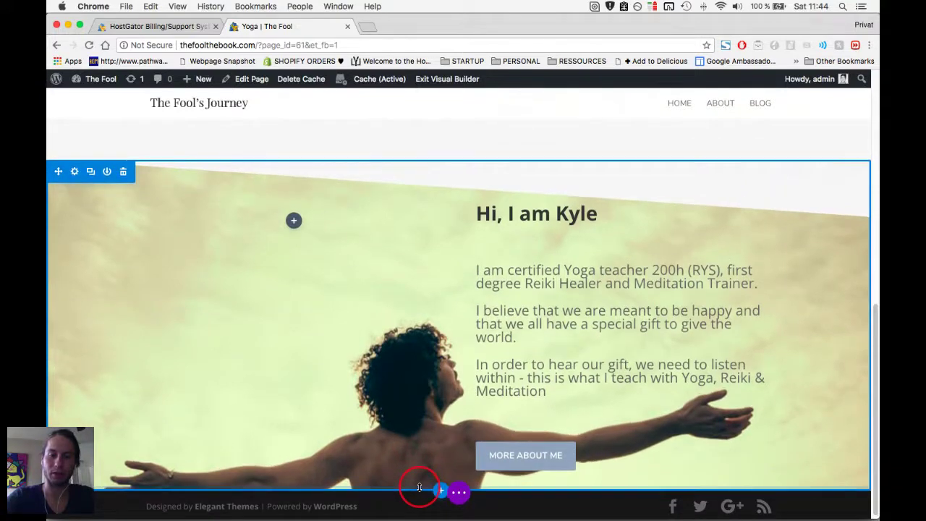
{"action": "left_click", "coordinate": [441, 492]}
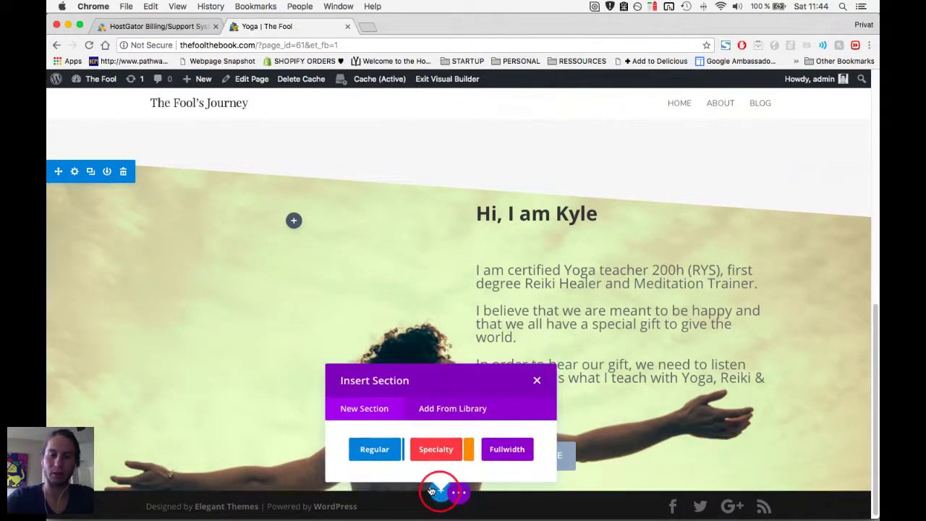
{"action": "left_click", "coordinate": [375, 451]}
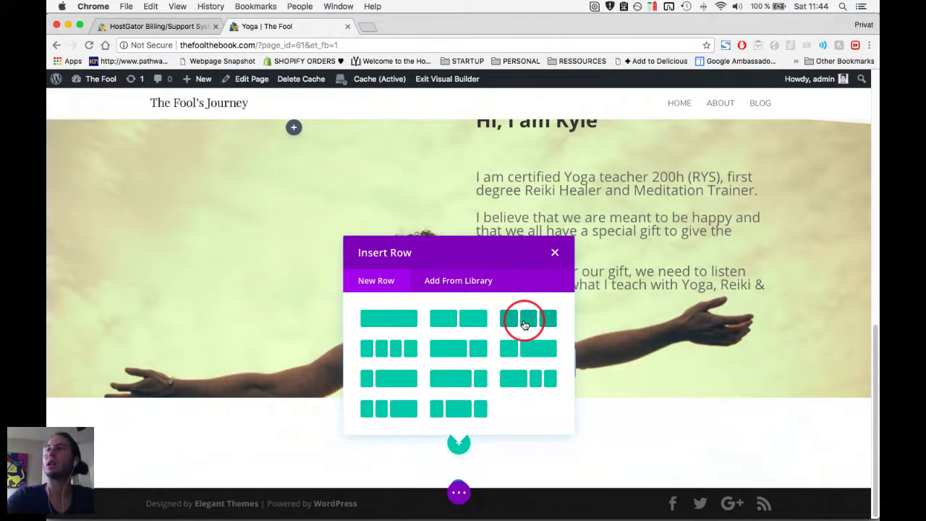
{"action": "left_click", "coordinate": [525, 324]}
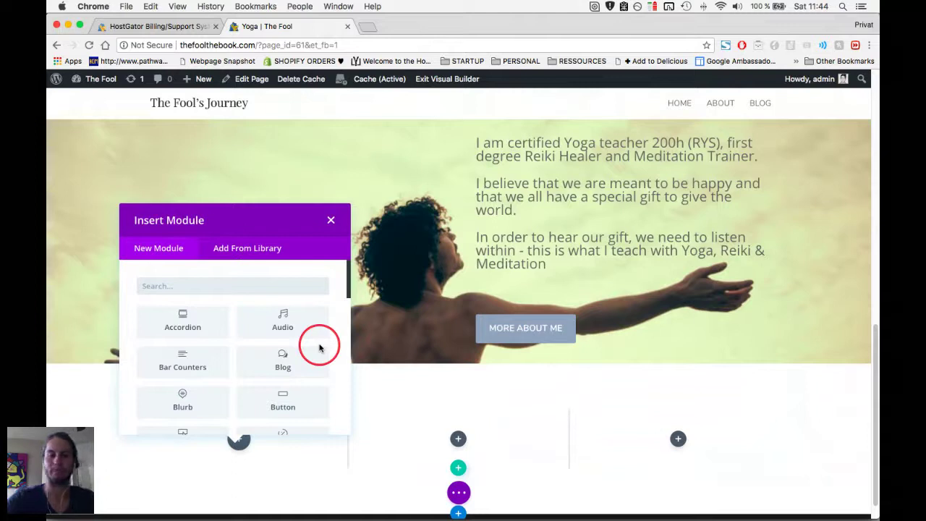
Search the module list for 'image' and insert an Image module in the first column.
{"action": "scroll", "coordinate": [319, 348], "scroll_direction": "down", "scroll_amount": 1}
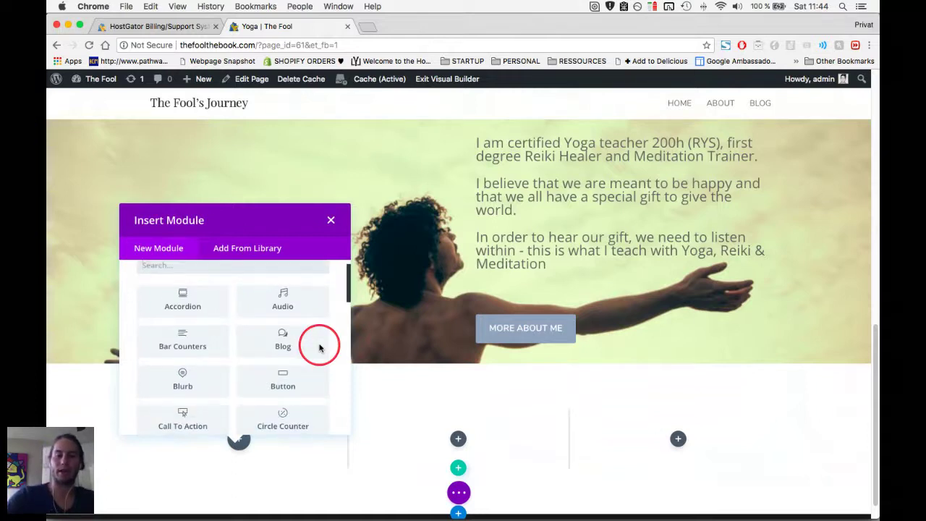
{"action": "type", "text": "image"}
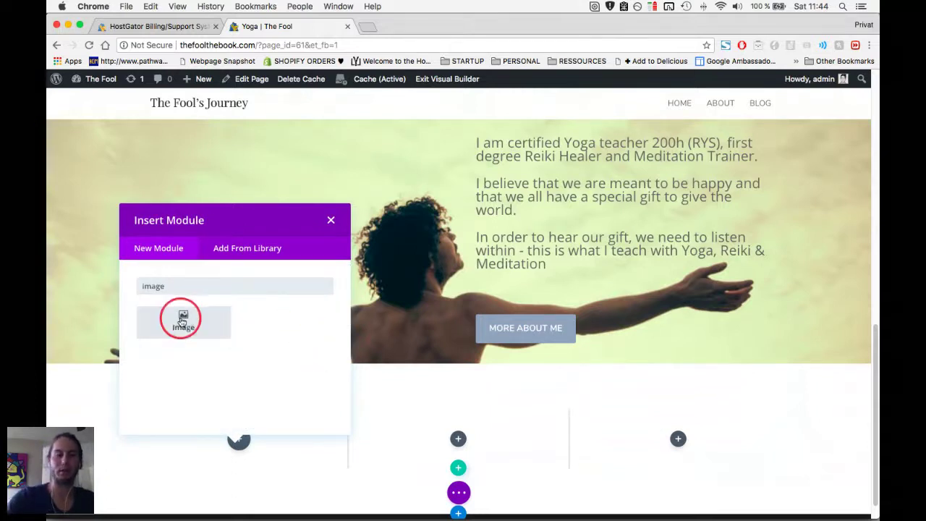
{"action": "left_click", "coordinate": [183, 322]}
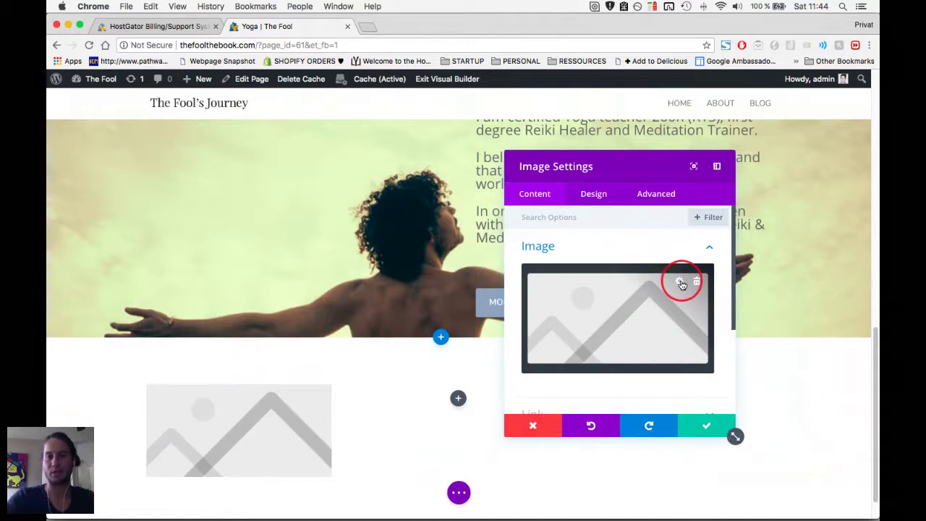
Open the image module's media library and check the three files in the icons folder.
{"action": "left_click", "coordinate": [681, 283]}
{"action": "key", "text": "super+Tab"}
{"action": "key", "text": "super+Tab"}
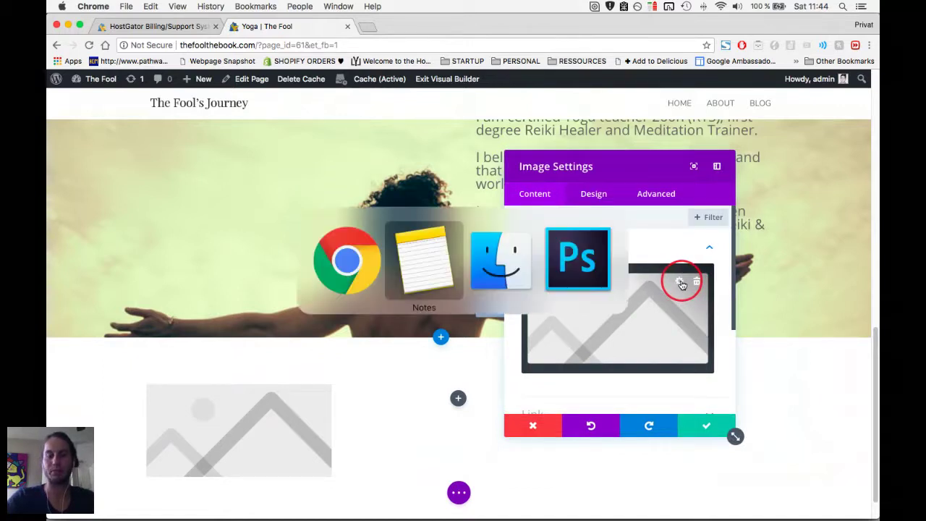
{"action": "key", "text": "Left"}
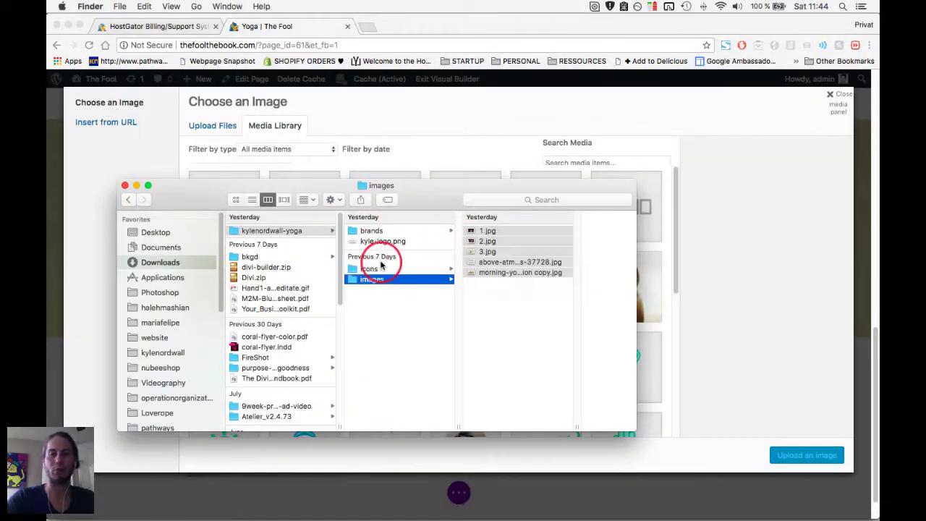
{"action": "left_click", "coordinate": [383, 268]}
{"action": "left_click_drag", "start_coordinate": [533, 271], "coordinate": [370, 29]}
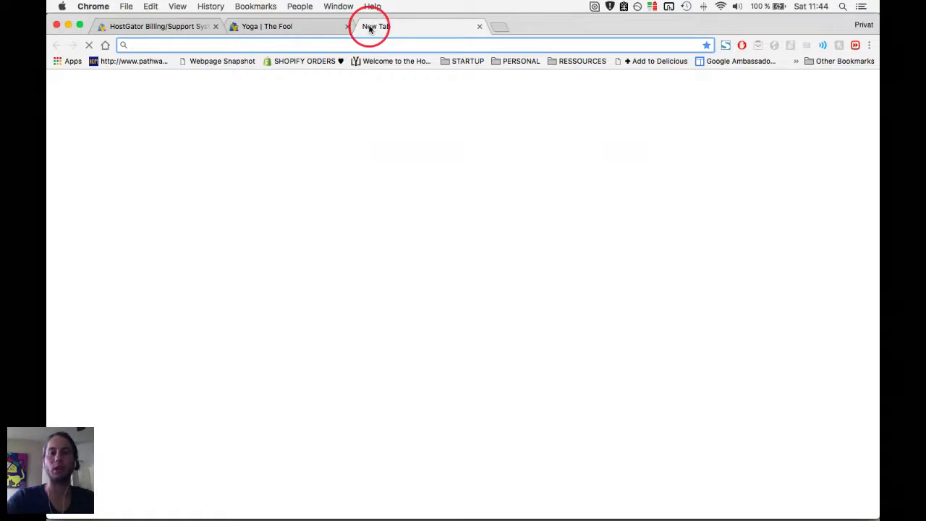
Load flaticon.com in a new browser tab.
{"action": "type", "text": "flat"}
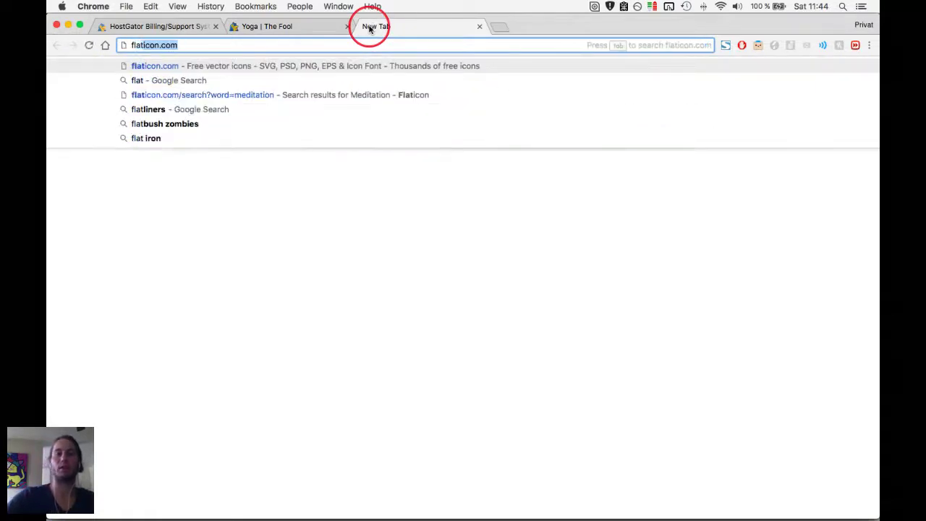
{"action": "key", "text": "Return"}
{"action": "key", "text": "ctrl+shift+Tab"}
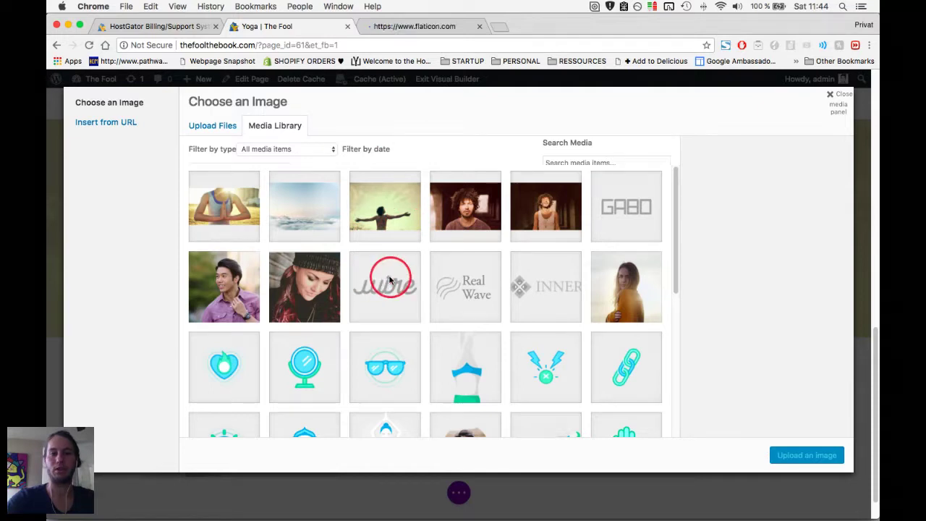
{"action": "key", "text": "ctrl+Tab"}
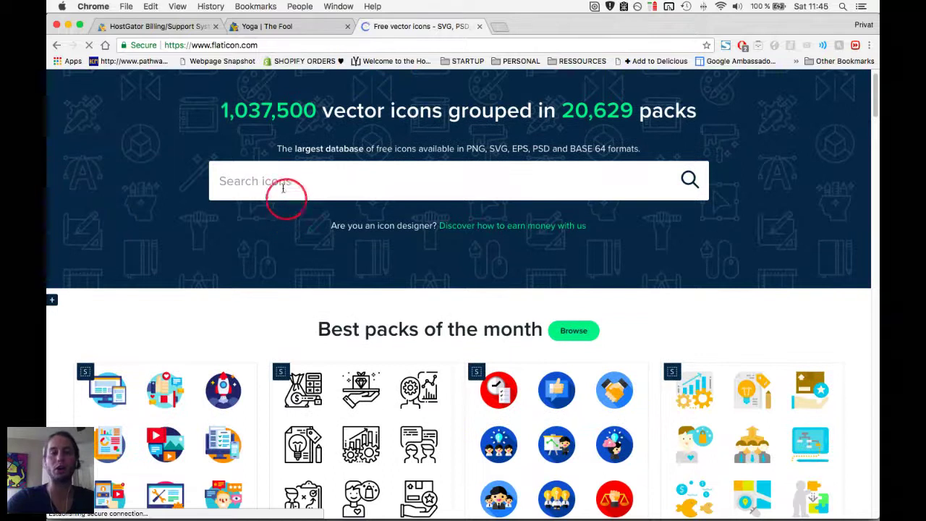
Search Flaticon for 'meditation' icons and scroll through the results.
{"action": "left_click", "coordinate": [282, 182]}
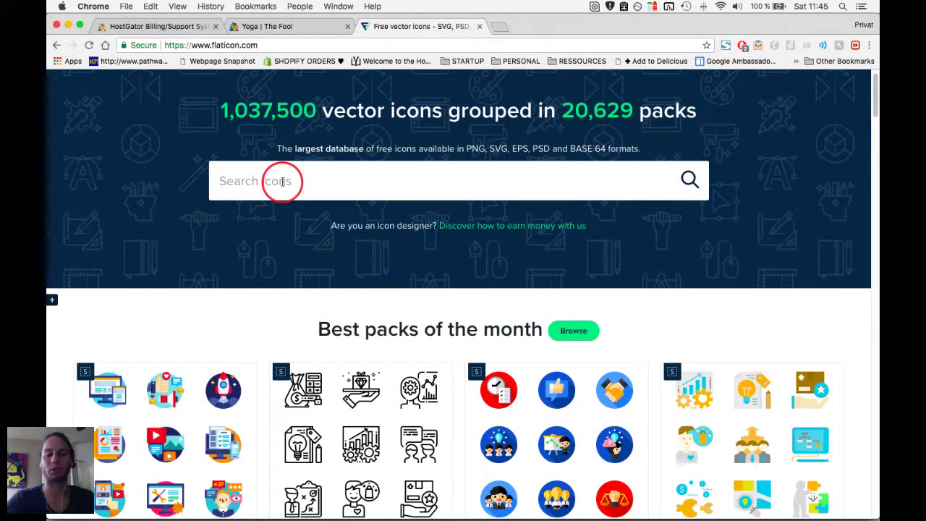
{"action": "type", "text": "meditation"}
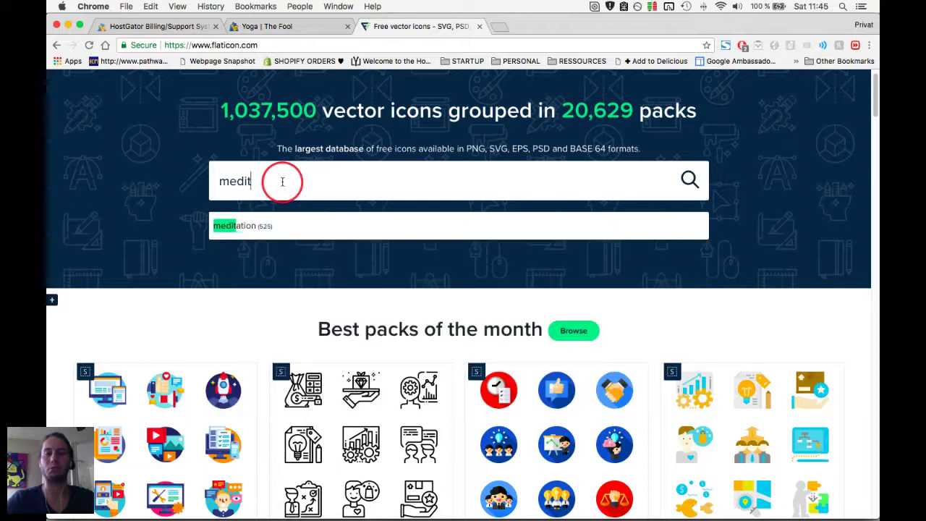
{"action": "left_click", "coordinate": [248, 229]}
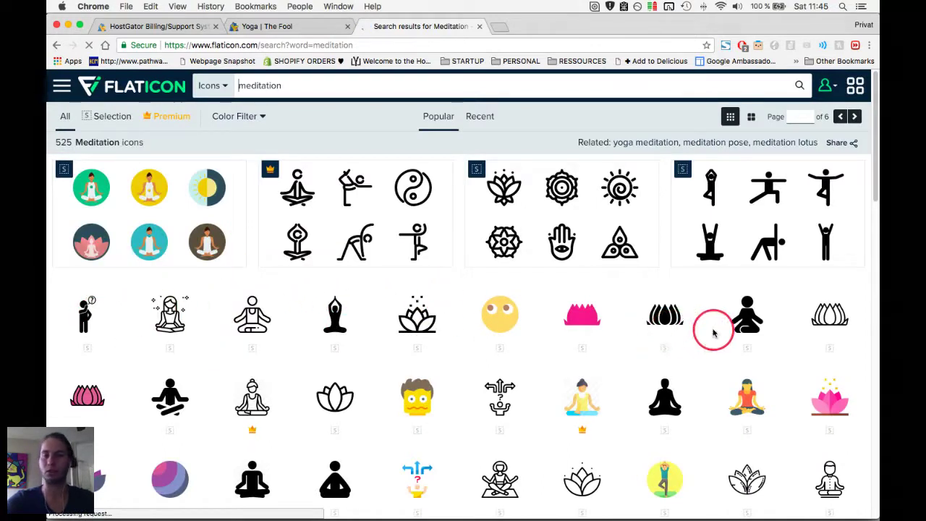
{"action": "scroll", "coordinate": [712, 329], "scroll_direction": "down", "scroll_amount": 1}
{"action": "scroll", "coordinate": [712, 329], "scroll_direction": "down", "scroll_amount": 2}
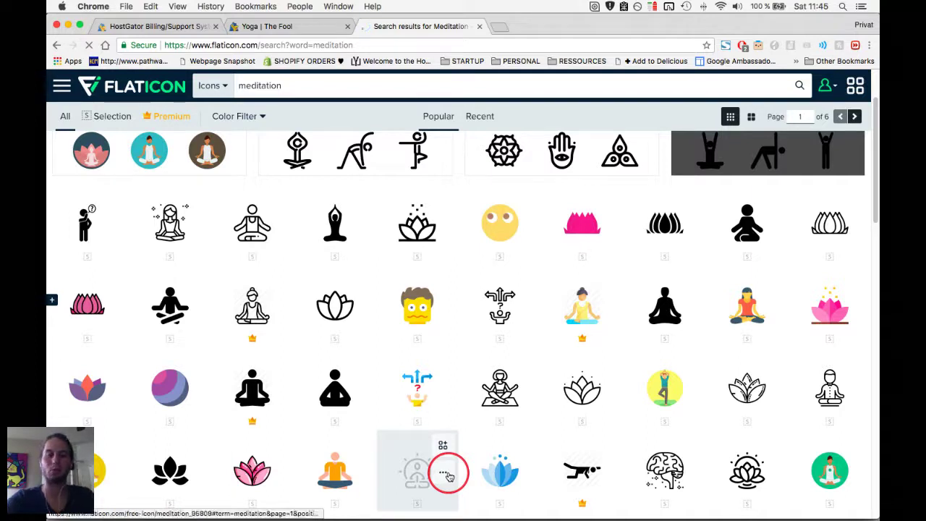
Open the icon editor for the sun-framed meditation icon.
{"action": "left_click", "coordinate": [447, 474]}
{"action": "scroll", "coordinate": [449, 476], "scroll_direction": "down", "scroll_amount": 3}
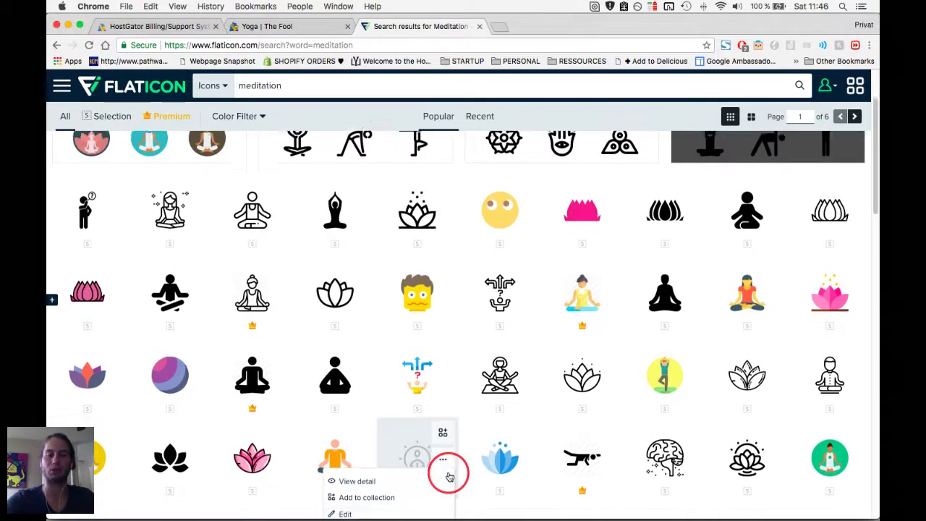
{"action": "scroll", "coordinate": [449, 476], "scroll_direction": "down", "scroll_amount": 1}
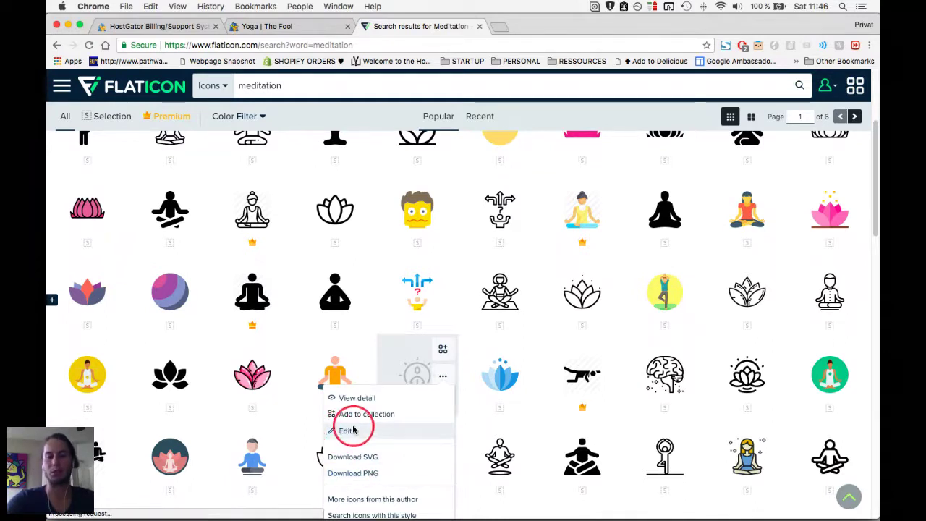
{"action": "left_click", "coordinate": [389, 430]}
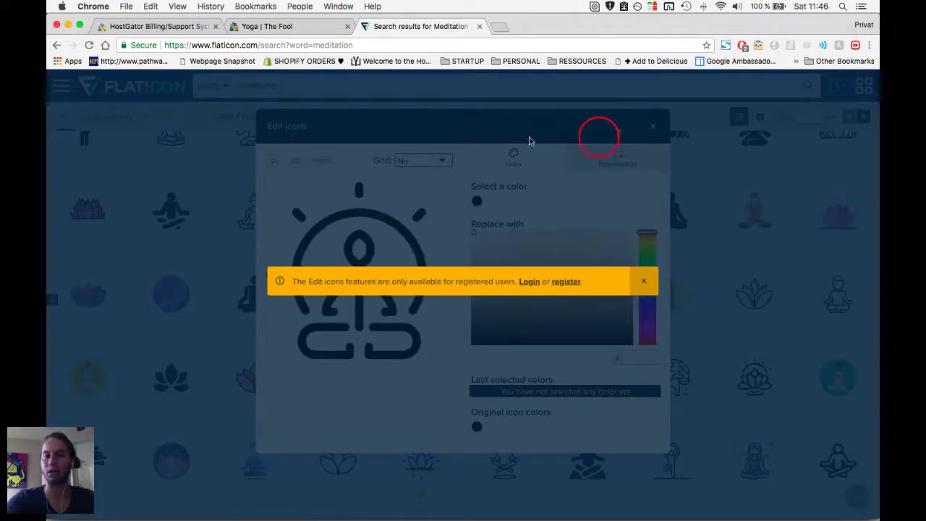
Copy the Flaticon address and focus the webinar chat message field.
{"action": "left_click_drag", "start_coordinate": [258, 45], "coordinate": [181, 48]}
{"action": "key", "text": "cmd+c"}
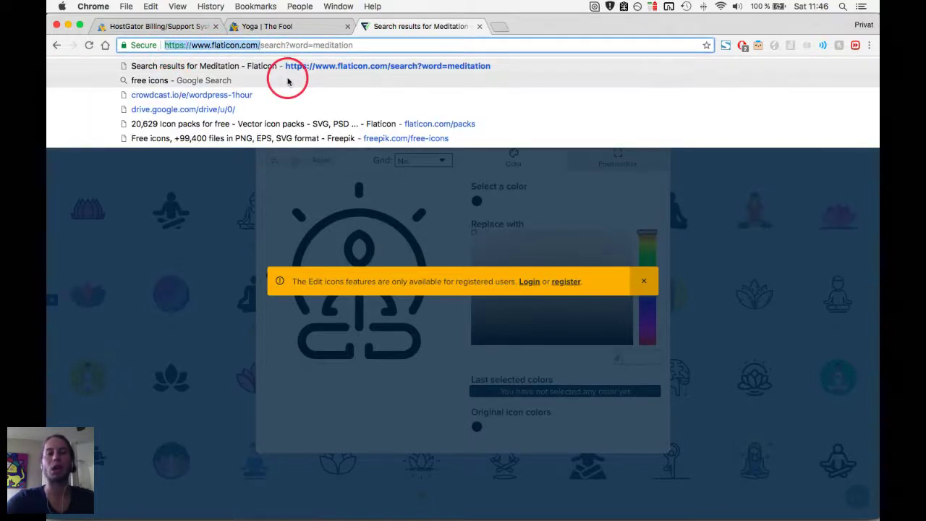
{"action": "left_click", "coordinate": [780, 515]}
{"action": "left_click", "coordinate": [779, 497]}
Send the Flaticon link in the webinar chat, then return to the yoga page's media library.
{"action": "key", "text": "cmd+v"}
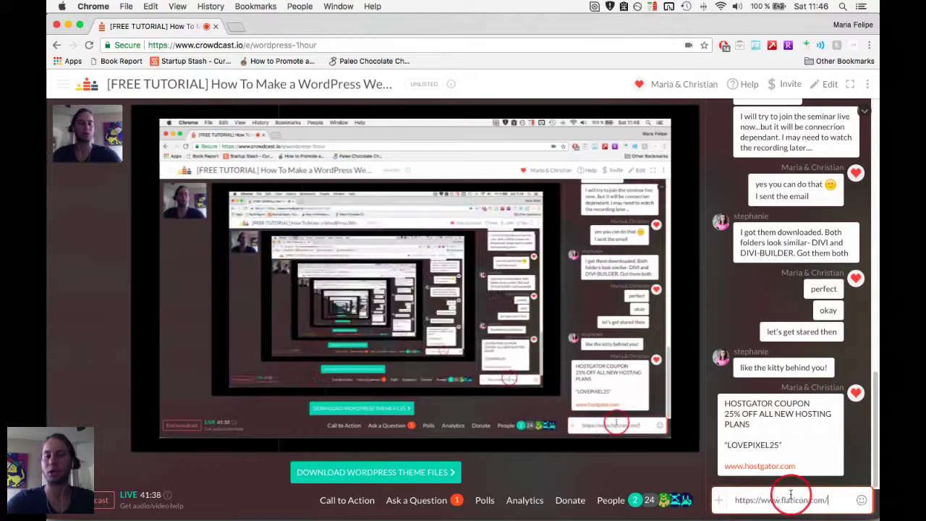
{"action": "key", "text": "Return"}
{"action": "key", "text": "cmd+Tab"}
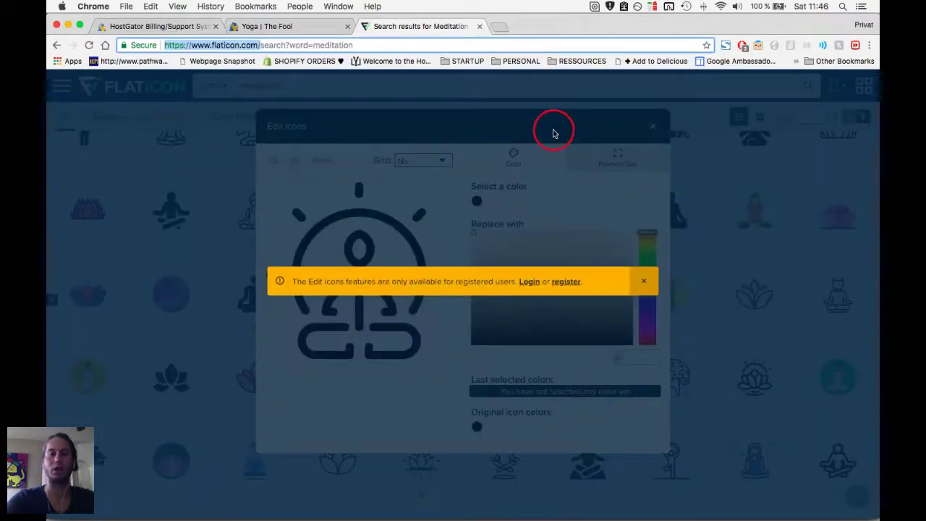
{"action": "key", "text": "cmd+alt+Left"}
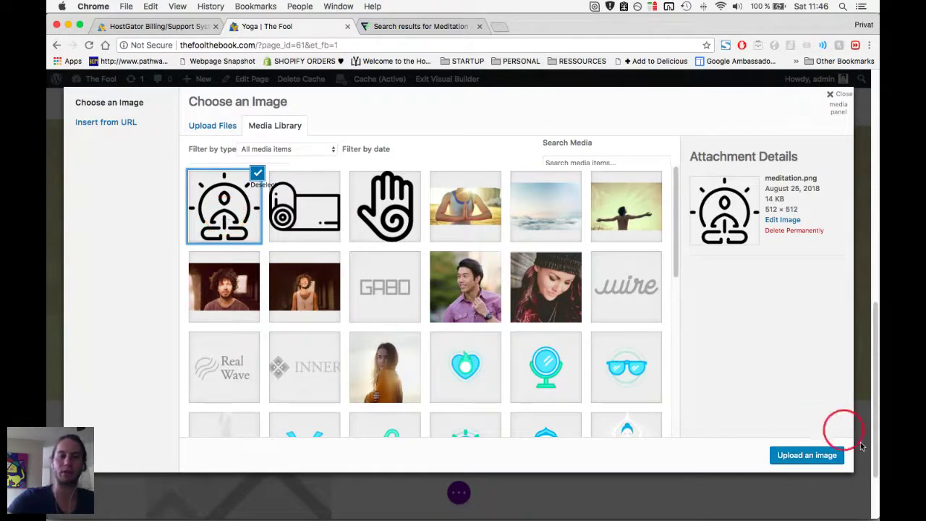
Use meditation.png as the image, set its width to 30%, centre it and save.
{"action": "left_click", "coordinate": [818, 456]}
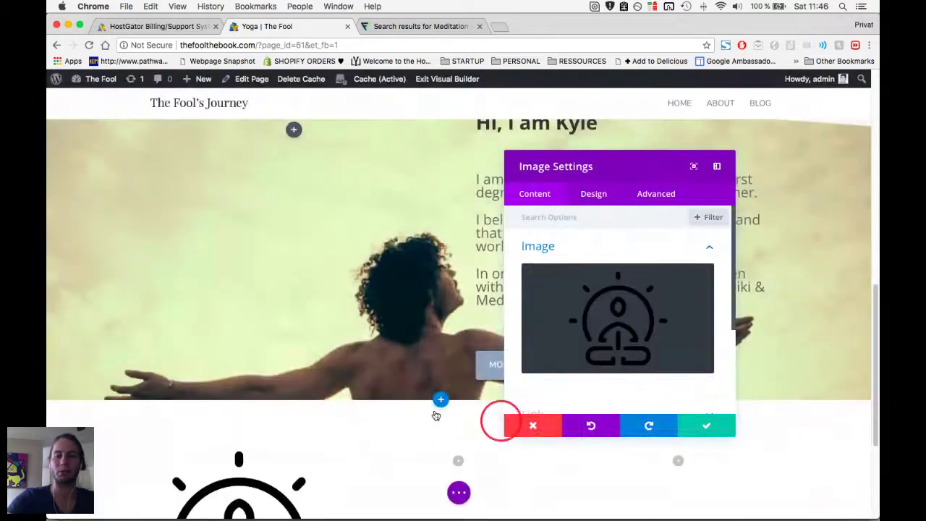
{"action": "scroll", "coordinate": [408, 405], "scroll_direction": "down", "scroll_amount": 4}
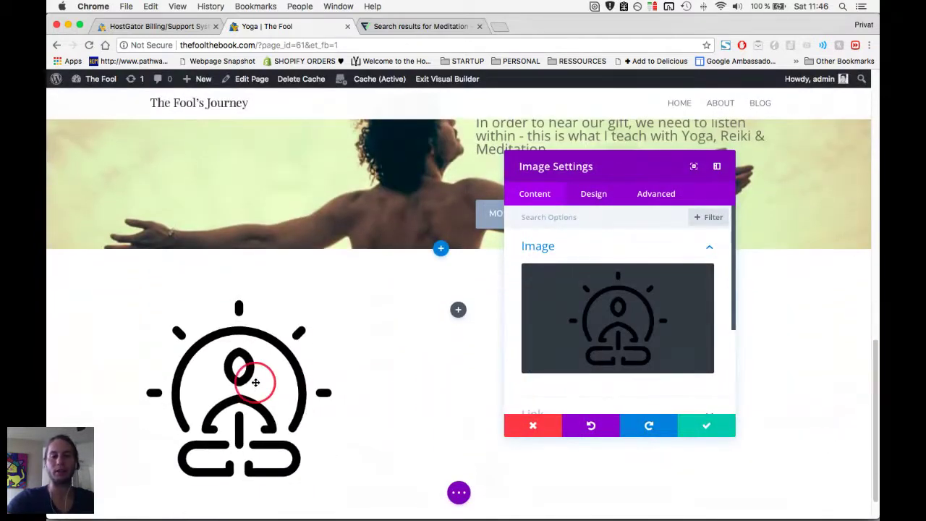
{"action": "left_click", "coordinate": [581, 198]}
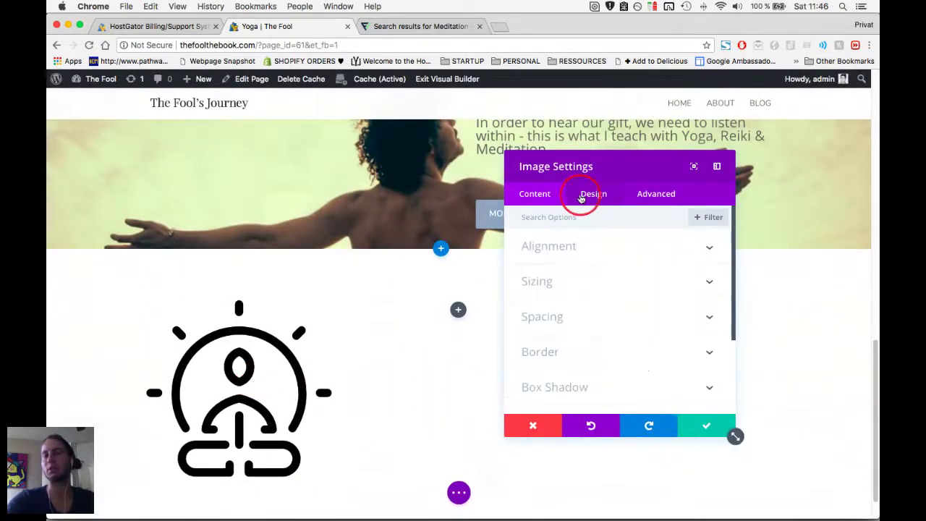
{"action": "left_click", "coordinate": [599, 288]}
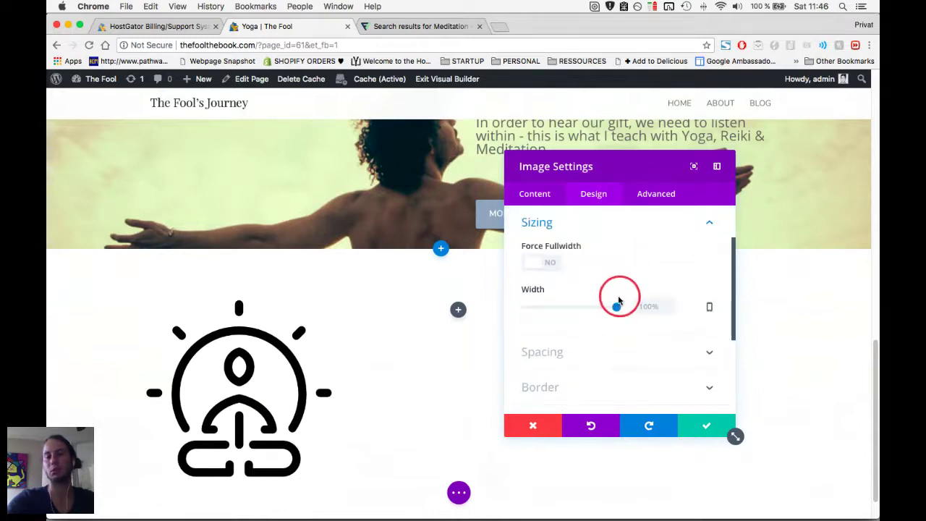
{"action": "left_click", "coordinate": [572, 307]}
{"action": "left_click_drag", "start_coordinate": [572, 306], "coordinate": [552, 307]}
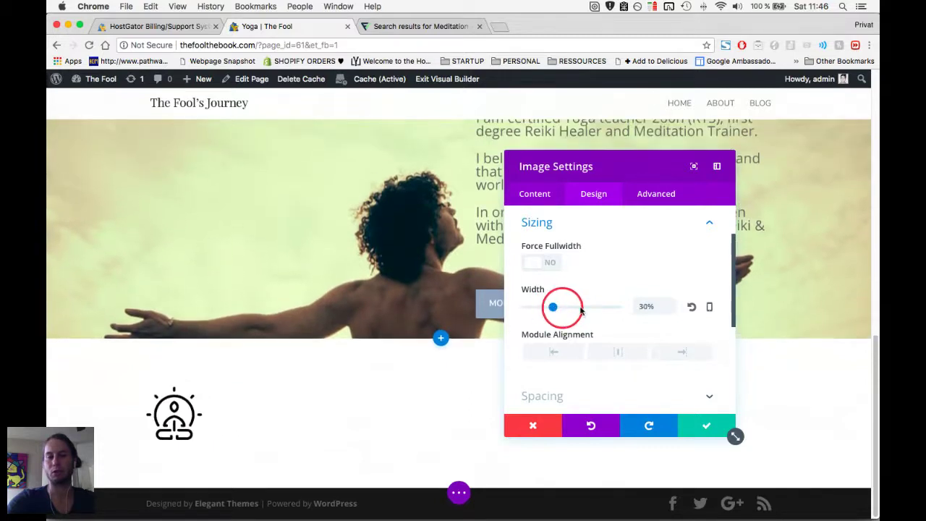
{"action": "left_click", "coordinate": [629, 356]}
{"action": "left_click", "coordinate": [696, 427]}
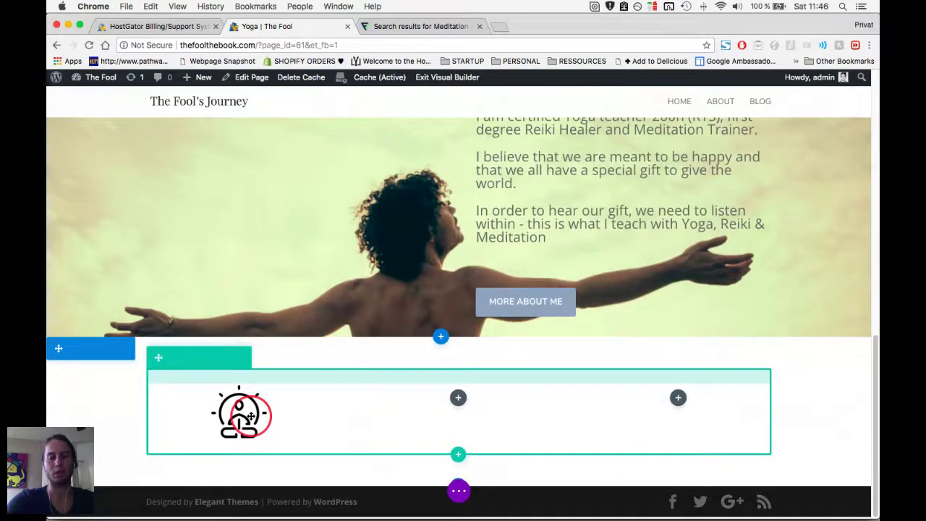
Save the placeholder text module sitting beneath the meditation icon in the first column.
{"action": "left_click", "coordinate": [239, 418]}
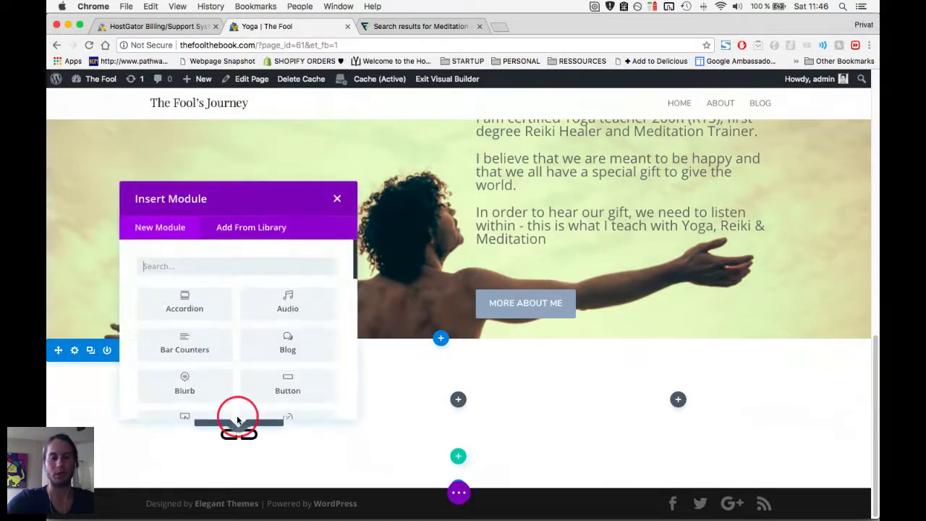
{"action": "scroll", "coordinate": [223, 388], "scroll_direction": "down", "scroll_amount": 10}
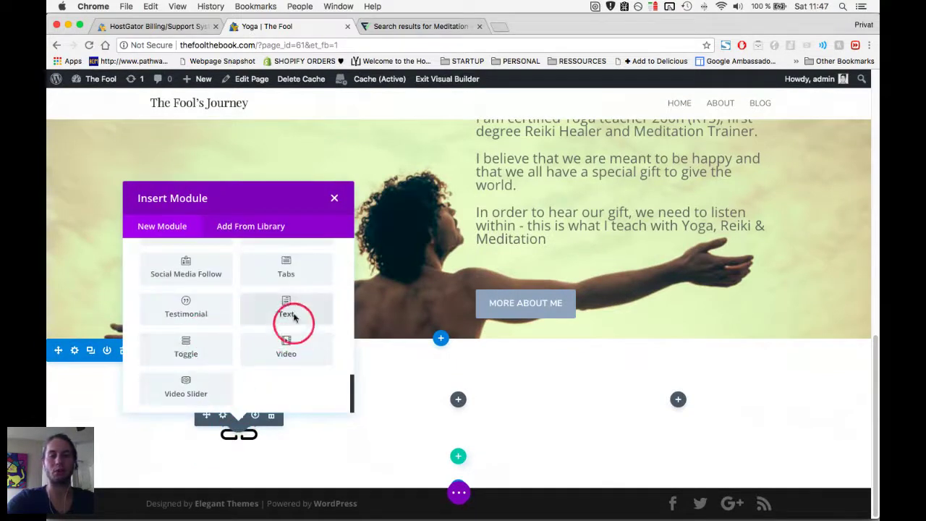
{"action": "key", "text": "Escape"}
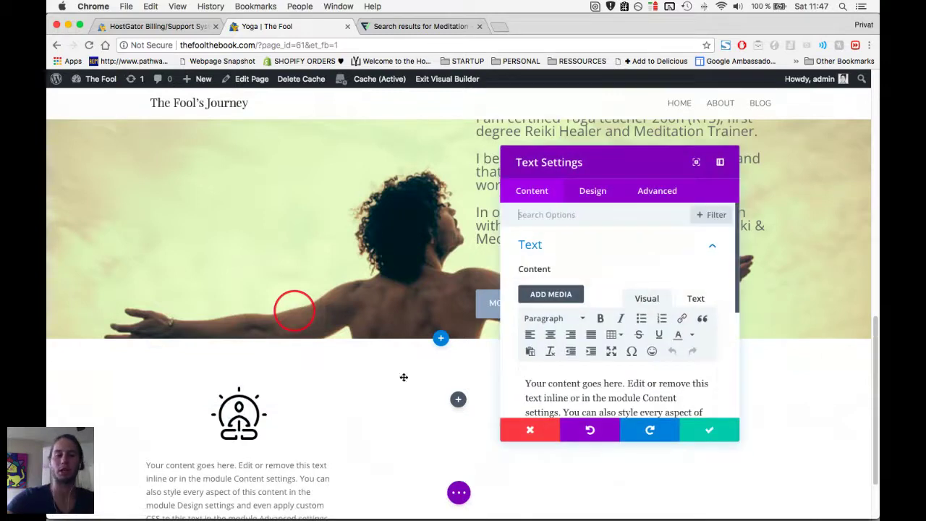
{"action": "left_click", "coordinate": [692, 422]}
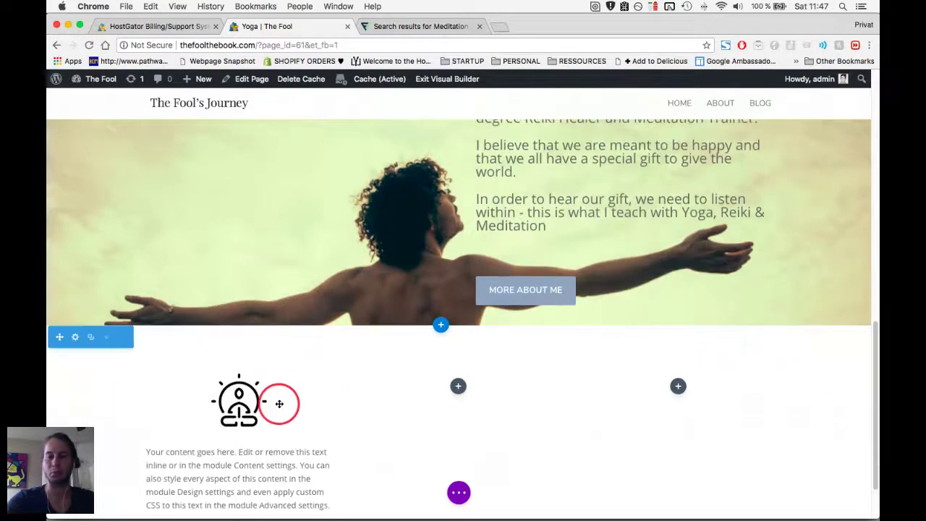
{"action": "scroll", "coordinate": [279, 403], "scroll_direction": "down", "scroll_amount": 2}
Duplicate the meditation icon module and place copies in the middle and right columns.
{"action": "mouse_move", "coordinate": [243, 329]}
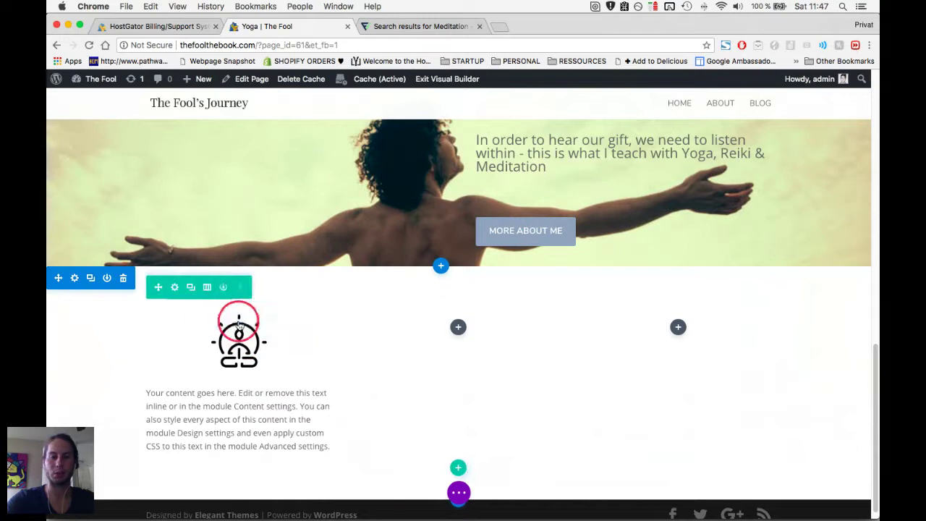
{"action": "left_click", "coordinate": [239, 319]}
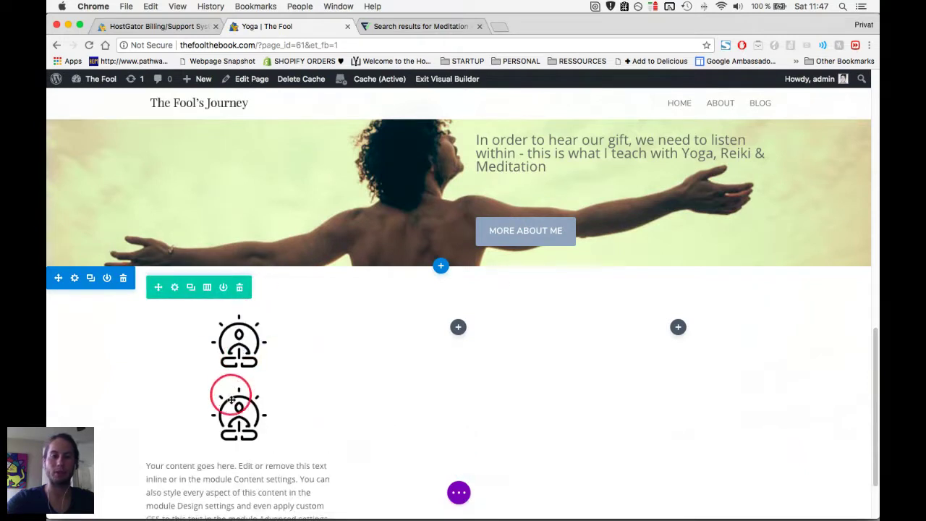
{"action": "left_click_drag", "start_coordinate": [208, 391], "coordinate": [461, 337]}
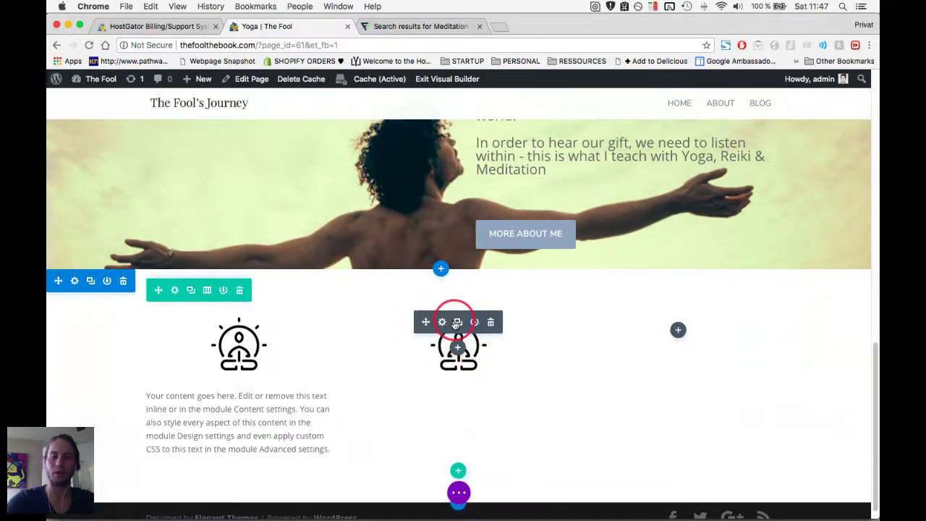
{"action": "left_click", "coordinate": [474, 325]}
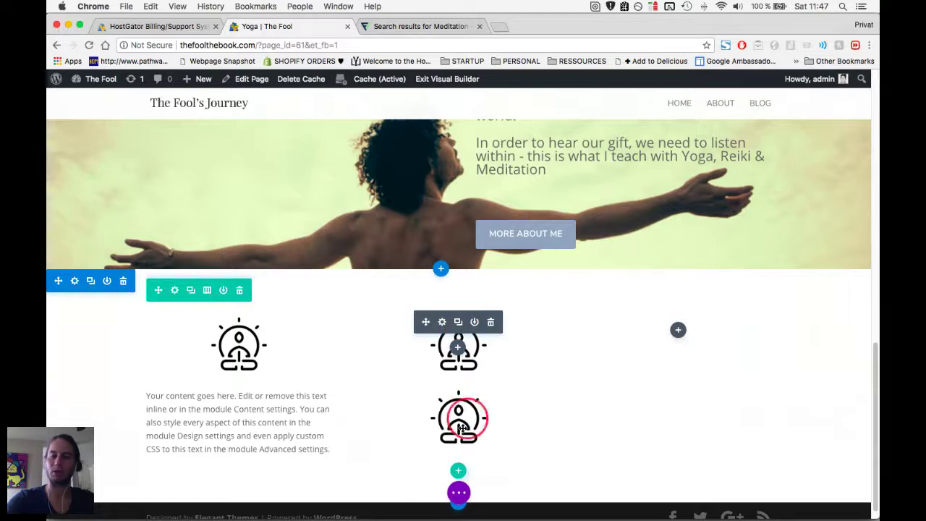
{"action": "left_click_drag", "start_coordinate": [427, 395], "coordinate": [459, 331]}
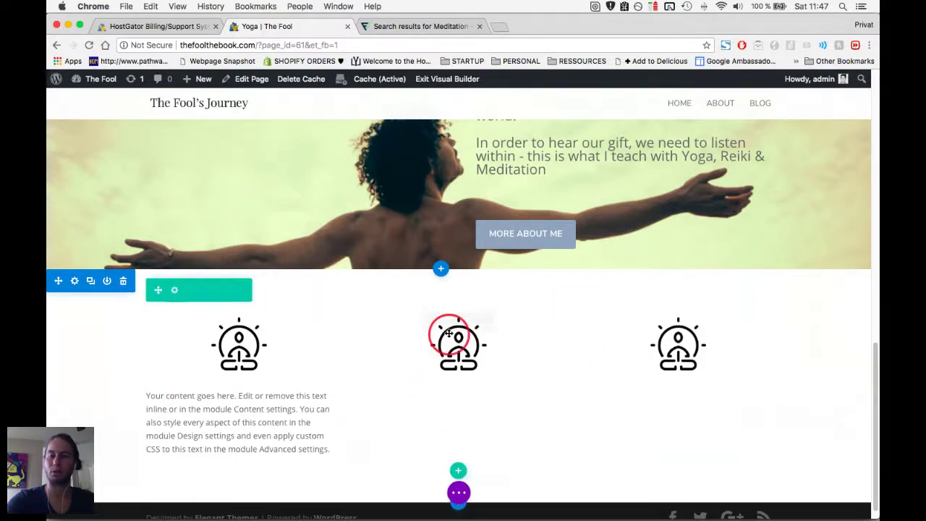
{"action": "left_click", "coordinate": [442, 322]}
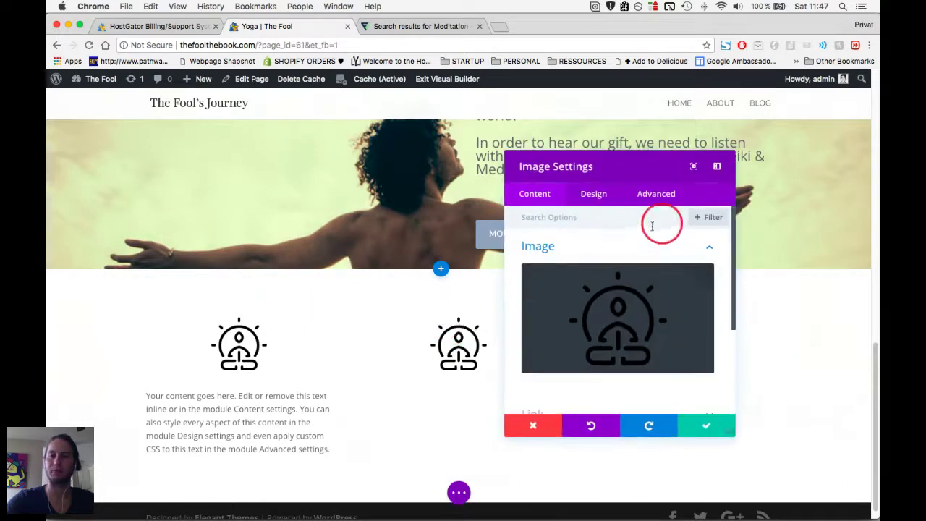
{"action": "scroll", "coordinate": [627, 282], "scroll_direction": "down", "scroll_amount": 5}
{"action": "left_click_drag", "start_coordinate": [632, 166], "coordinate": [751, 168]}
{"action": "scroll", "coordinate": [738, 289], "scroll_direction": "up", "scroll_amount": 3}
{"action": "left_click", "coordinate": [713, 194]}
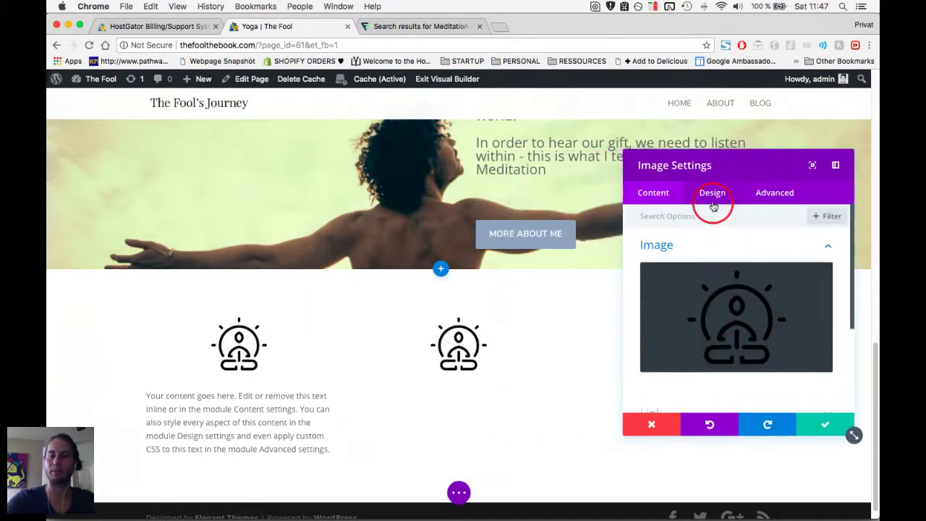
{"action": "scroll", "coordinate": [706, 238], "scroll_direction": "down", "scroll_amount": 1}
{"action": "scroll", "coordinate": [709, 242], "scroll_direction": "up", "scroll_amount": 1}
{"action": "left_click", "coordinate": [709, 233]}
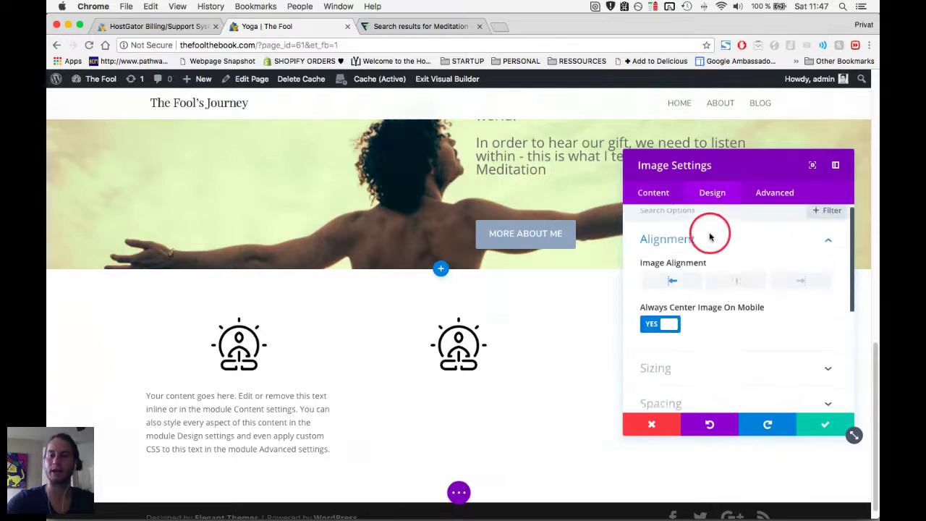
{"action": "left_click", "coordinate": [671, 287]}
{"action": "scroll", "coordinate": [723, 289], "scroll_direction": "down", "scroll_amount": 1}
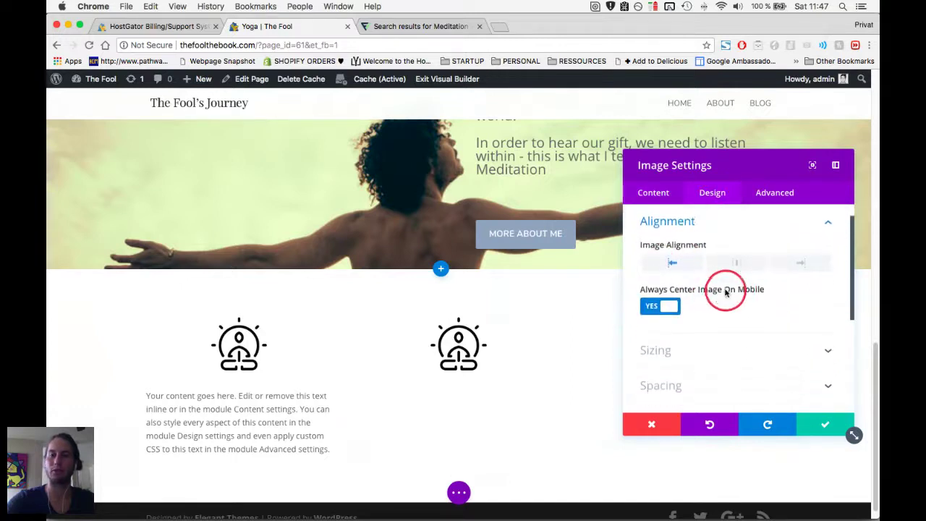
{"action": "scroll", "coordinate": [730, 313], "scroll_direction": "down", "scroll_amount": 2}
{"action": "left_click", "coordinate": [713, 331]}
{"action": "scroll", "coordinate": [715, 333], "scroll_direction": "down", "scroll_amount": 4}
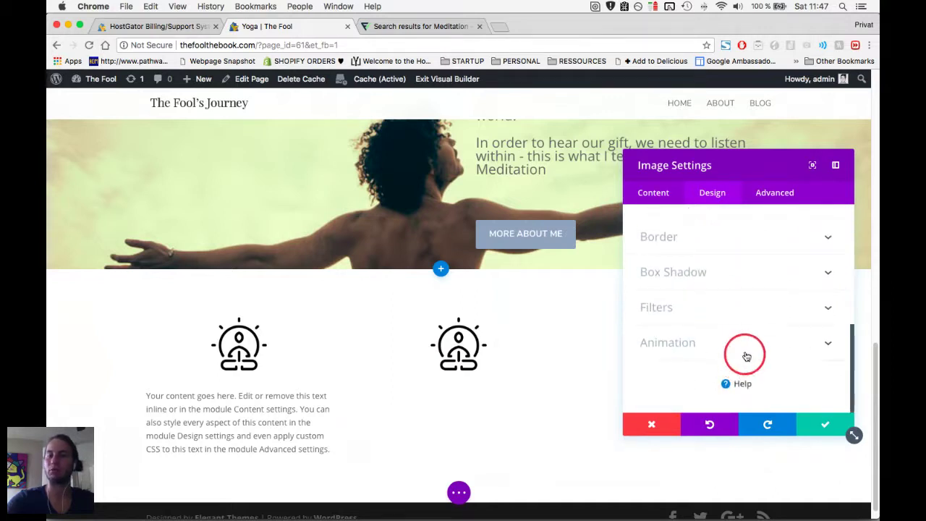
{"action": "left_click", "coordinate": [239, 423]}
Copy the first column's text block under the middle and right column icons.
{"action": "left_click", "coordinate": [238, 395]}
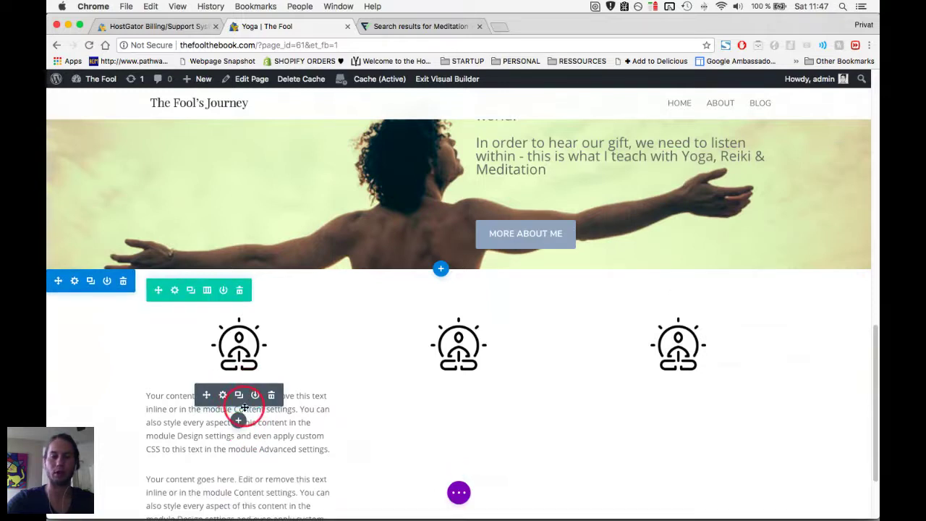
{"action": "scroll", "coordinate": [241, 396], "scroll_direction": "down", "scroll_amount": 2}
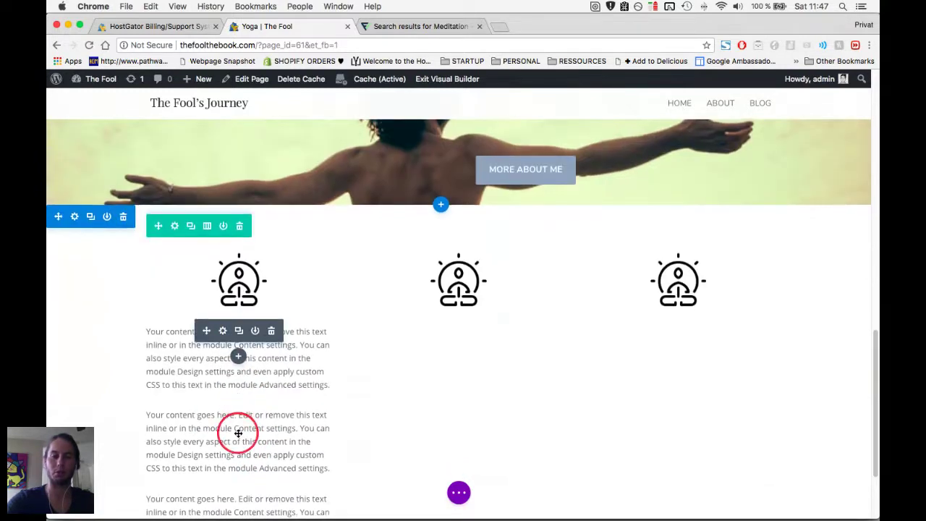
{"action": "left_click_drag", "start_coordinate": [209, 414], "coordinate": [457, 326]}
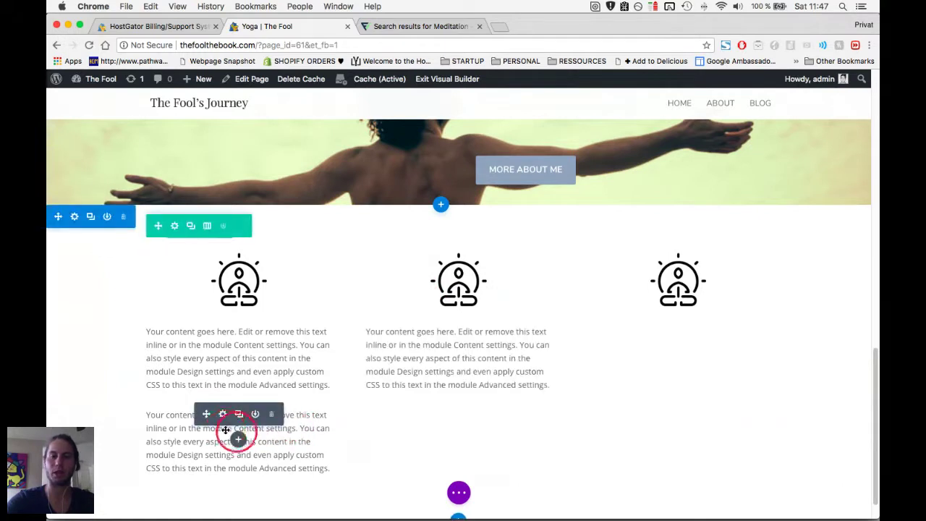
{"action": "left_click_drag", "start_coordinate": [209, 414], "coordinate": [673, 339]}
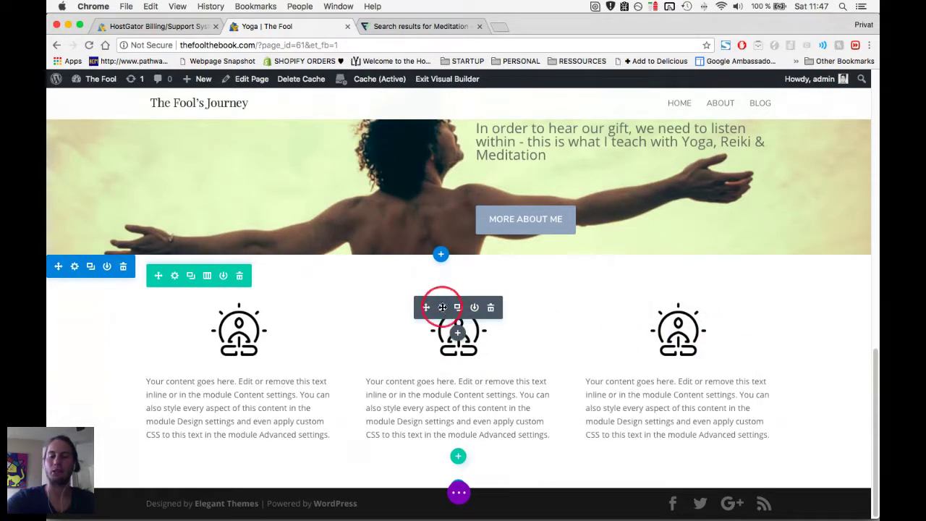
{"action": "left_click", "coordinate": [442, 307]}
Replace the middle column's icon with the rolled yoga mat image.
{"action": "mouse_move", "coordinate": [809, 280]}
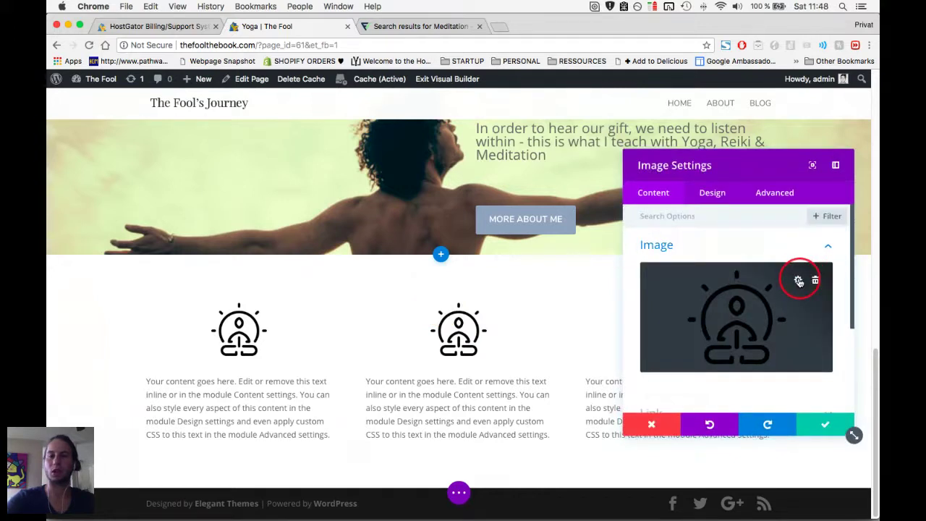
{"action": "left_click", "coordinate": [798, 281]}
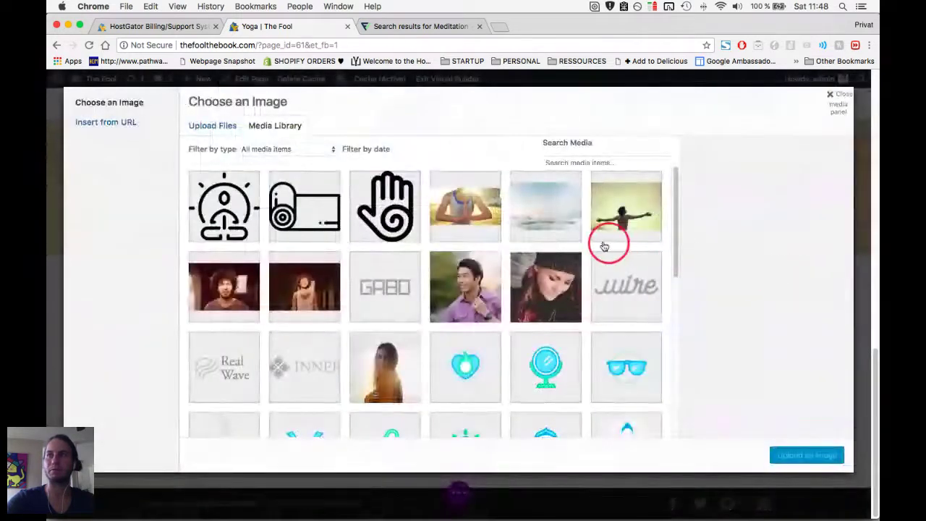
{"action": "left_click", "coordinate": [316, 227]}
{"action": "left_click", "coordinate": [788, 453]}
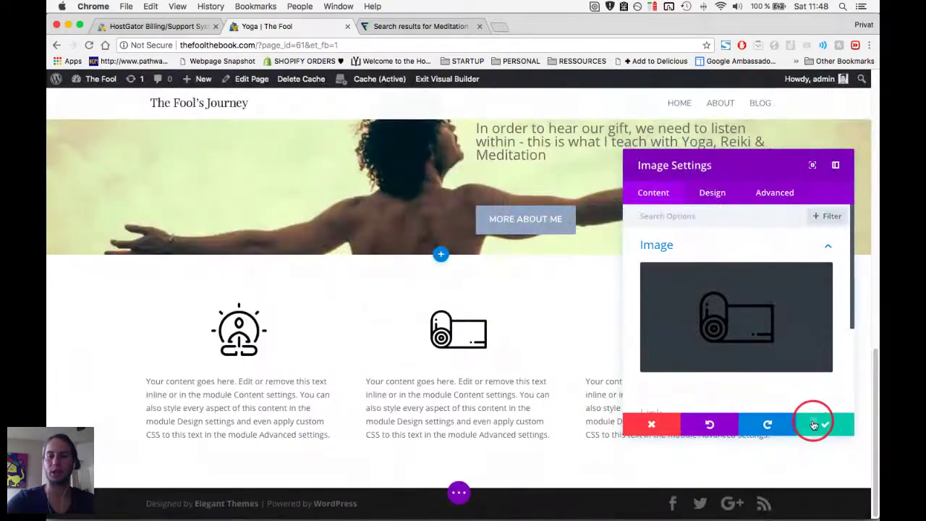
{"action": "key", "text": "Escape"}
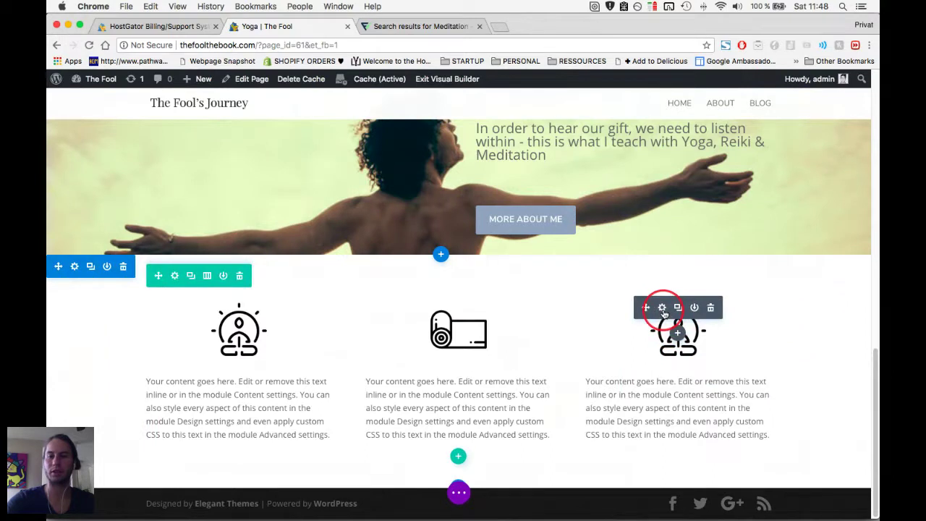
Replace the right column's icon with the 002-massage.png hand image and save.
{"action": "left_click", "coordinate": [662, 309]}
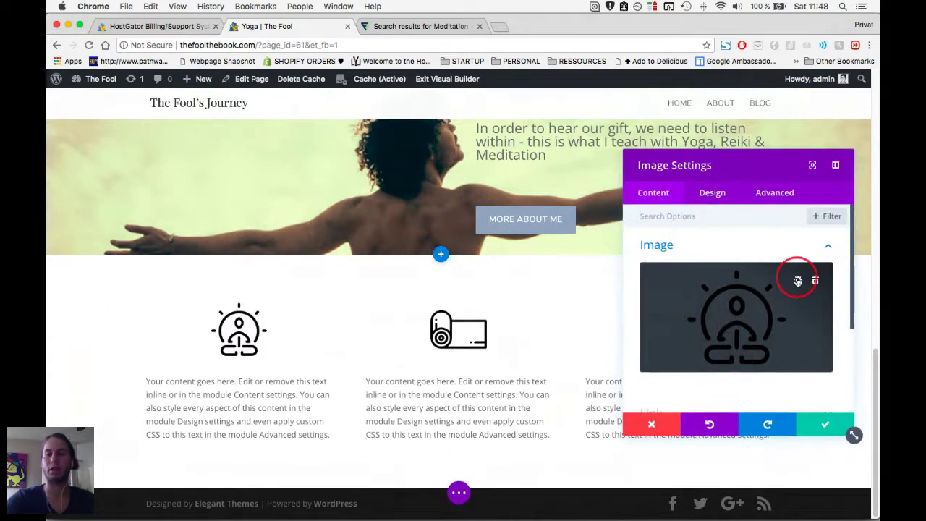
{"action": "left_click", "coordinate": [798, 281]}
{"action": "left_click", "coordinate": [384, 210]}
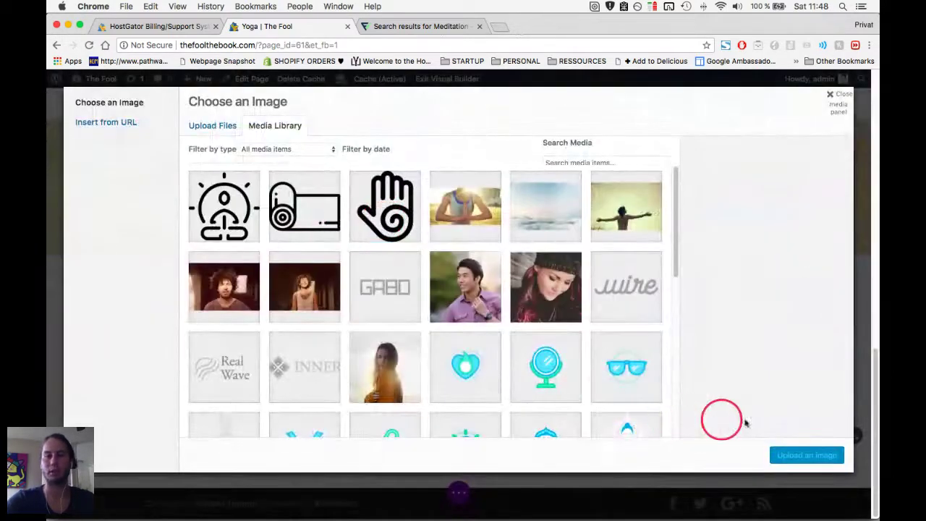
{"action": "left_click", "coordinate": [806, 455]}
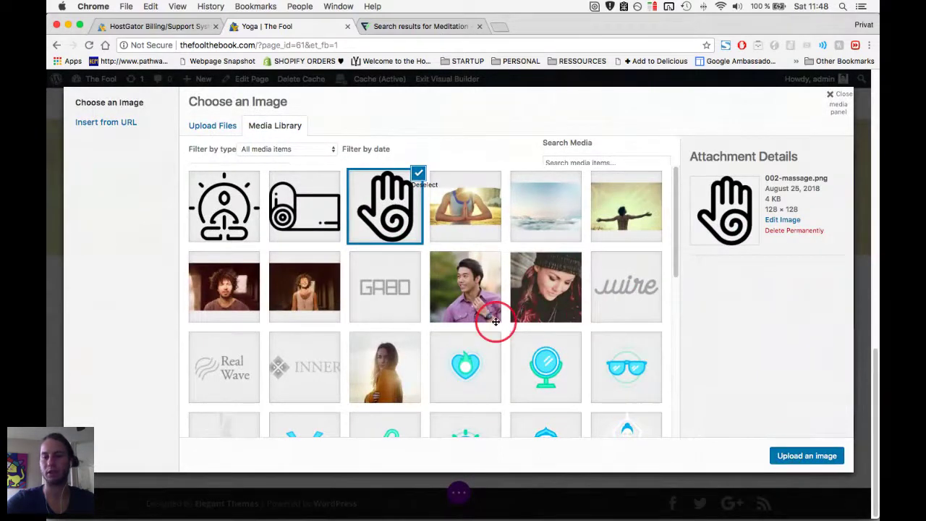
{"action": "left_click", "coordinate": [808, 421]}
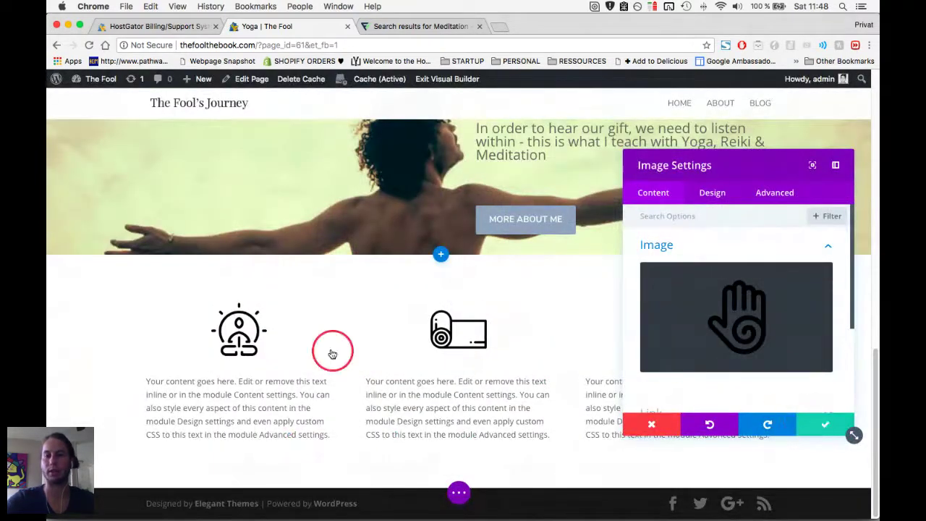
{"action": "scroll", "coordinate": [289, 358], "scroll_direction": "up", "scroll_amount": 2}
{"action": "scroll", "coordinate": [376, 359], "scroll_direction": "down", "scroll_amount": 2}
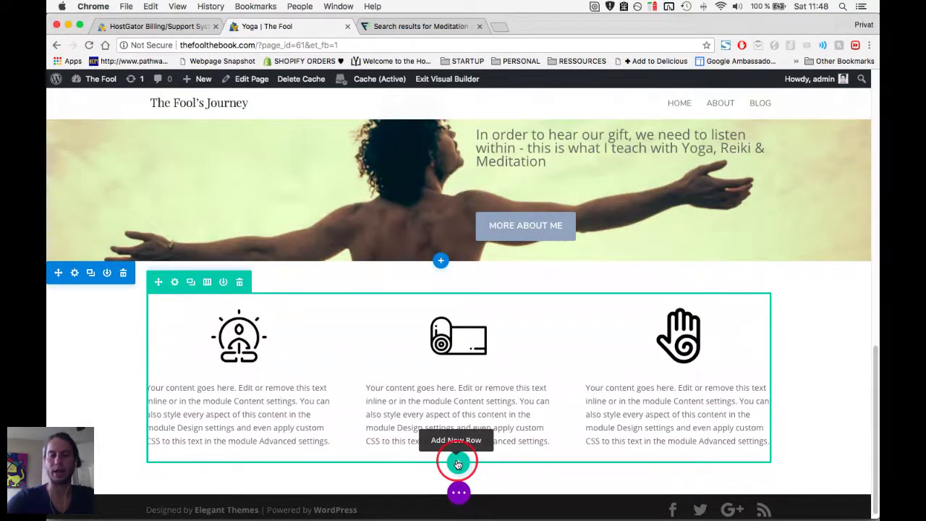
Add a single-column row below the icons containing a new text module.
{"action": "left_click", "coordinate": [458, 464]}
{"action": "left_click", "coordinate": [394, 334]}
{"action": "left_click", "coordinate": [507, 412]}
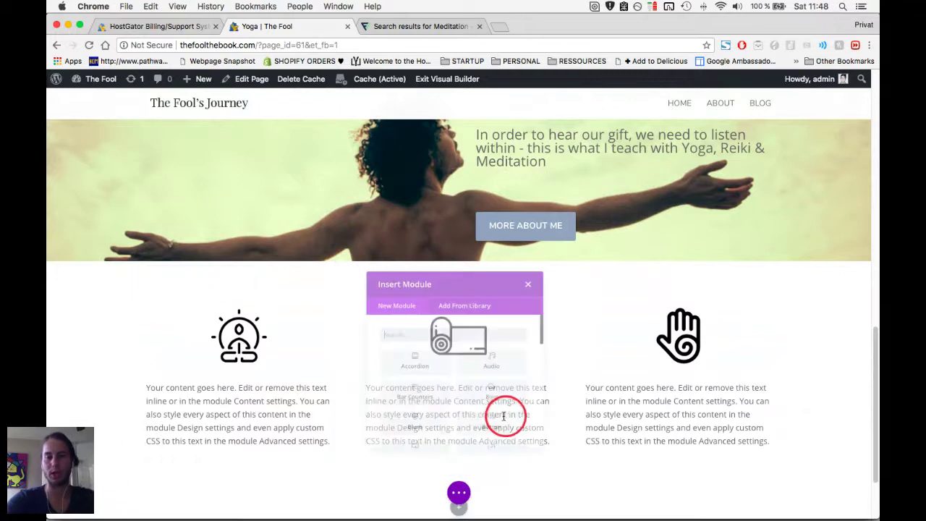
{"action": "scroll", "coordinate": [447, 411], "scroll_direction": "down", "scroll_amount": 10}
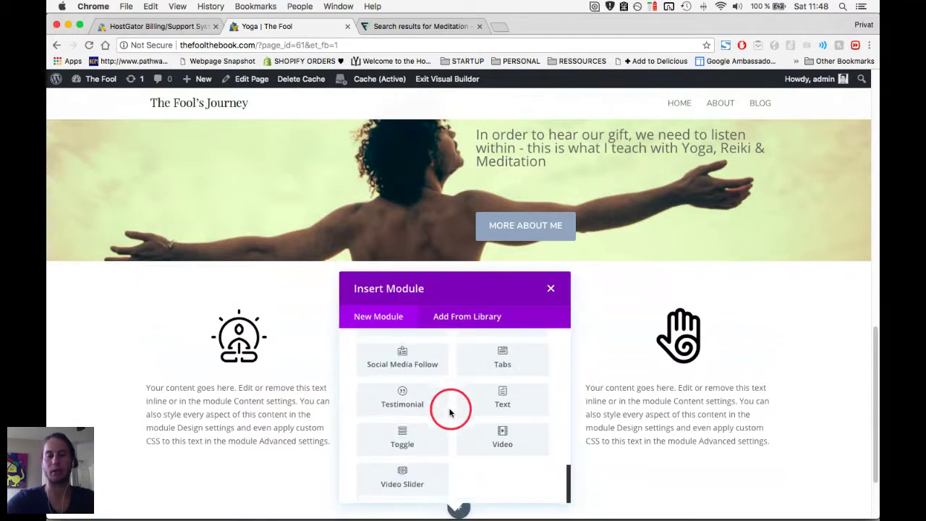
{"action": "left_click", "coordinate": [496, 400]}
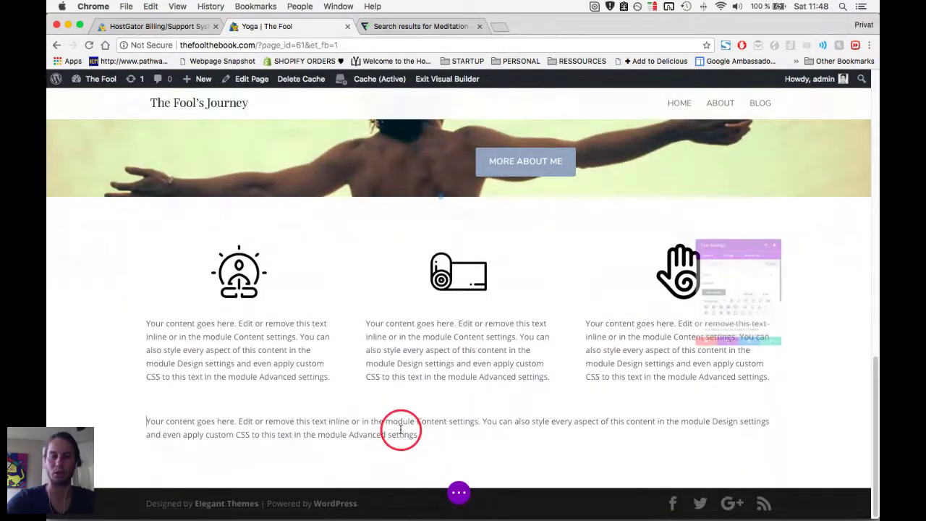
Make the text a centred Heading 3 reading 'WHAT I OFFER' and start moving it up.
{"action": "key", "text": "ctrl+a"}
{"action": "type", "text": "WAHT"}
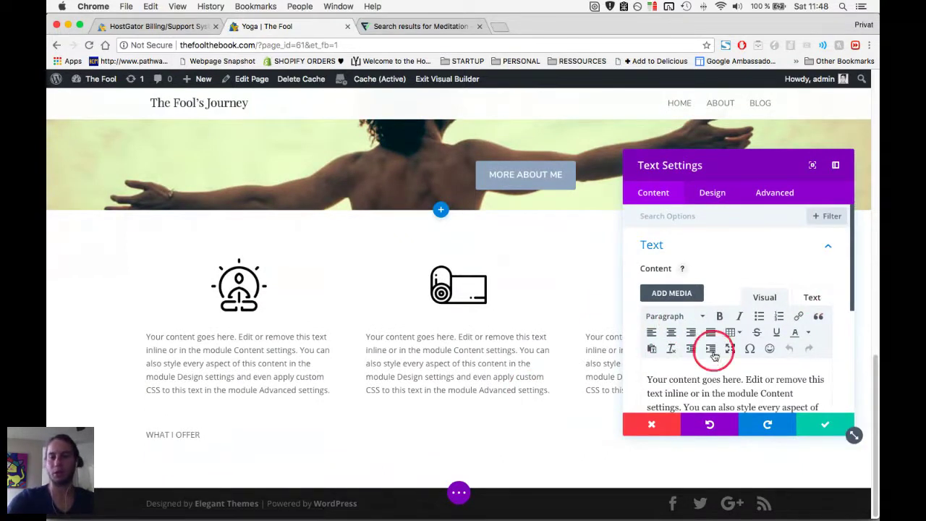
{"action": "left_click", "coordinate": [718, 382]}
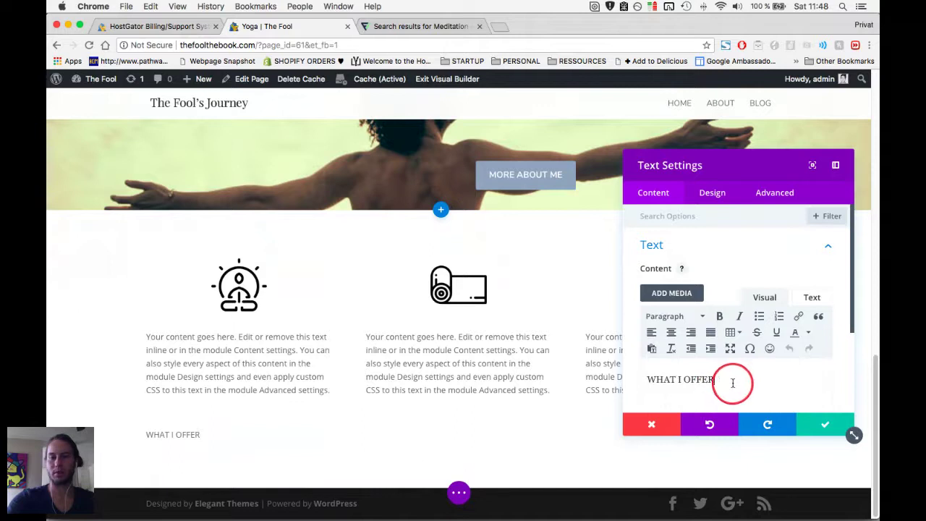
{"action": "left_click", "coordinate": [702, 319]}
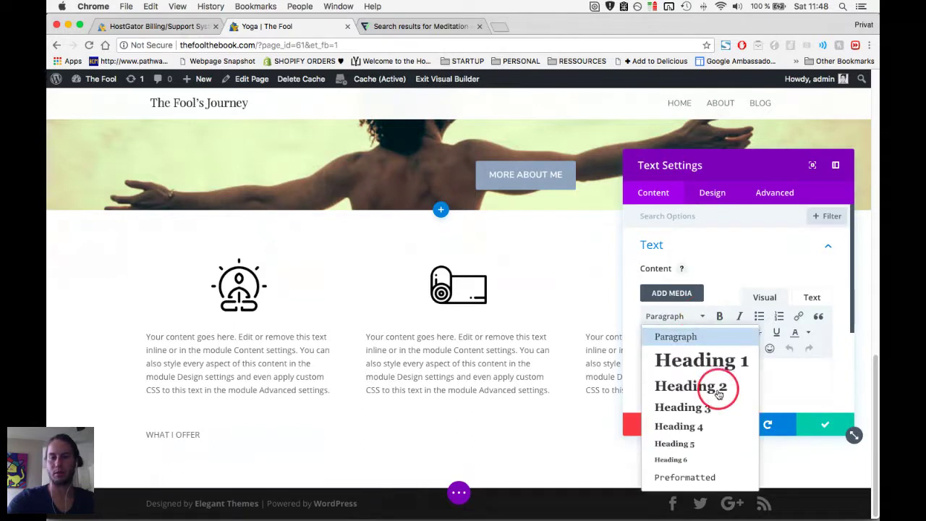
{"action": "left_click", "coordinate": [703, 407]}
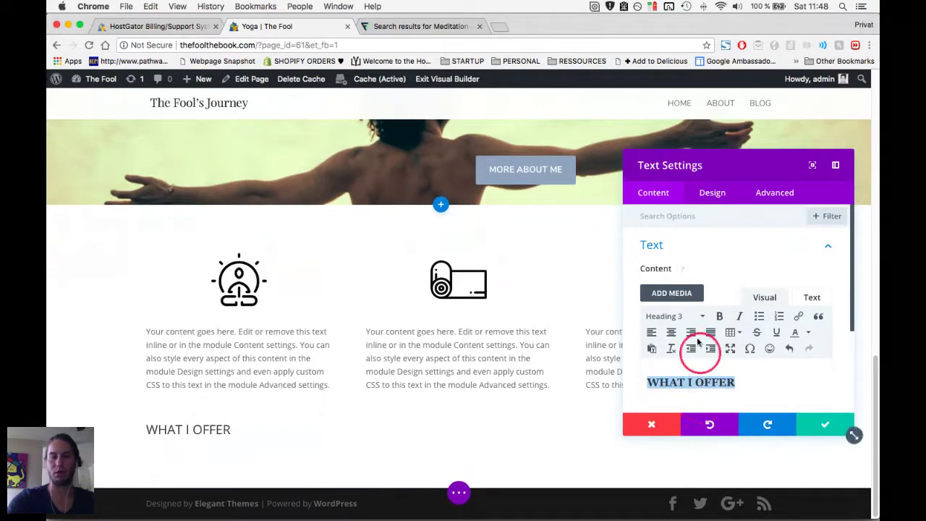
{"action": "left_click", "coordinate": [672, 337]}
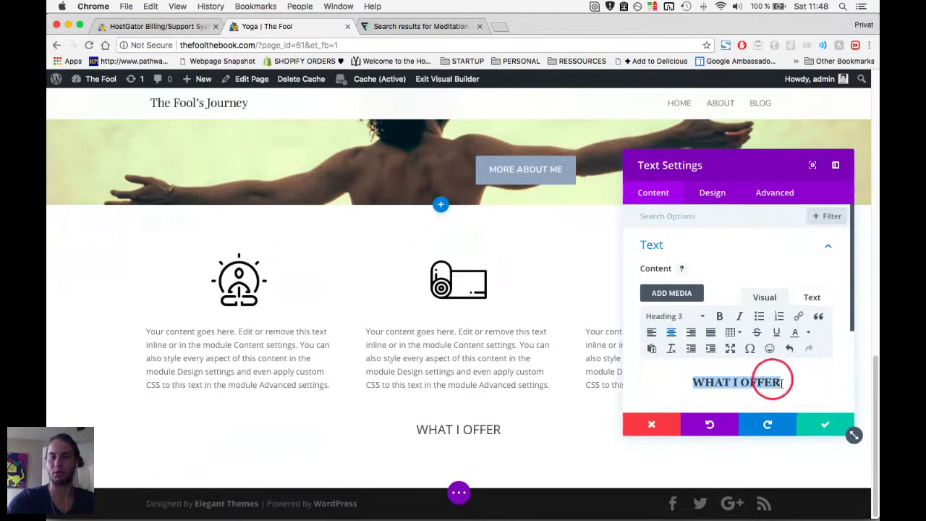
{"action": "key", "text": "Escape"}
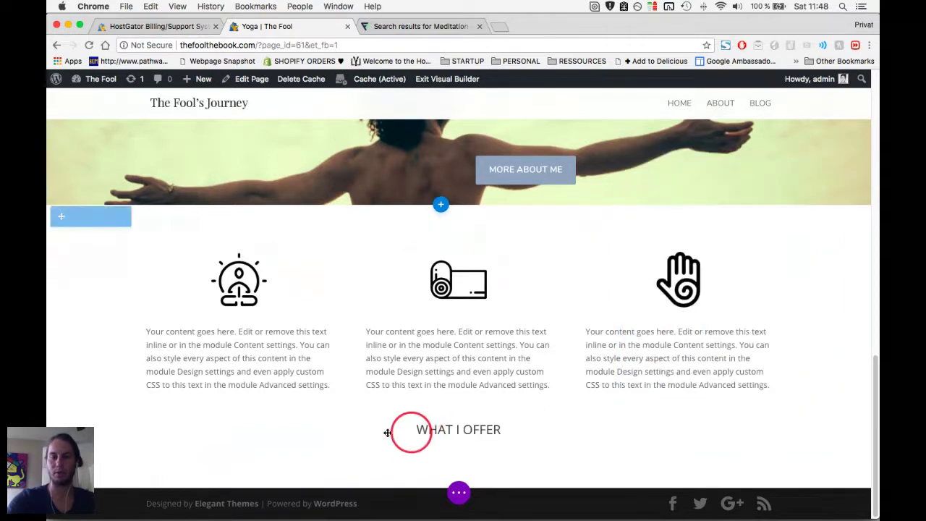
{"action": "left_click_drag", "start_coordinate": [164, 400], "coordinate": [451, 329]}
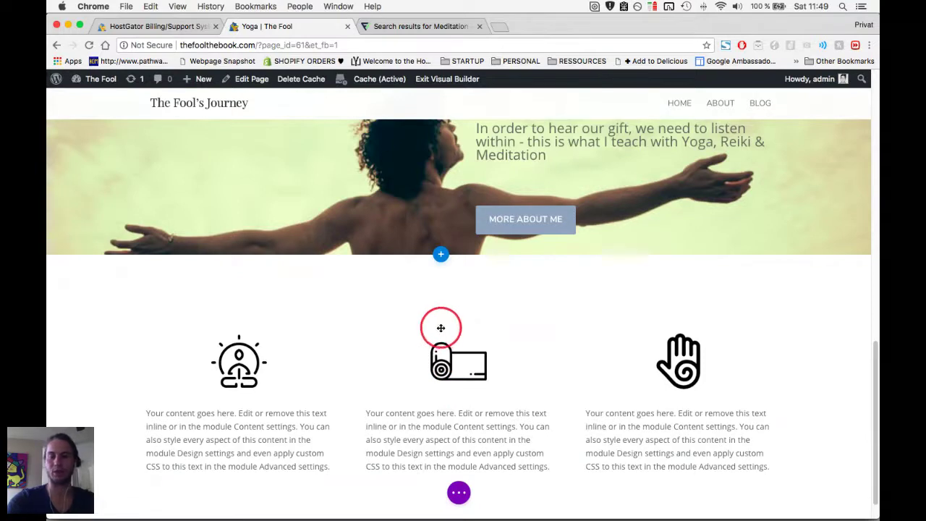
Drop the WHAT I OFFER heading above the three icon columns.
{"action": "scroll", "coordinate": [384, 343], "scroll_direction": "down", "scroll_amount": 2}
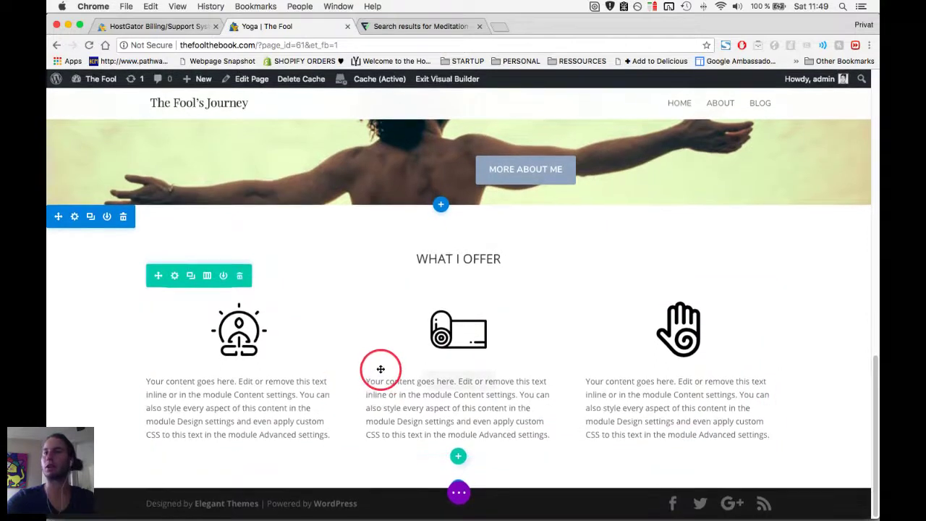
{"action": "mouse_move", "coordinate": [381, 369]}
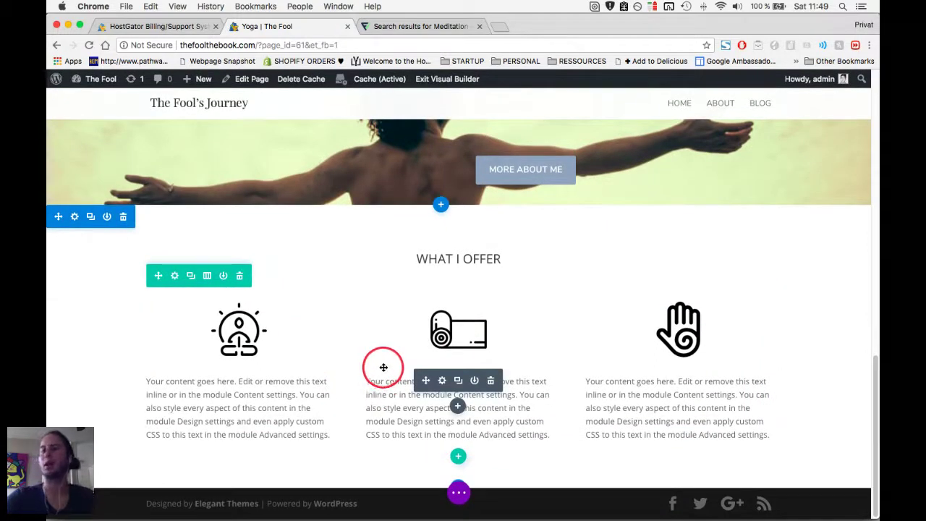
{"action": "mouse_move", "coordinate": [484, 299]}
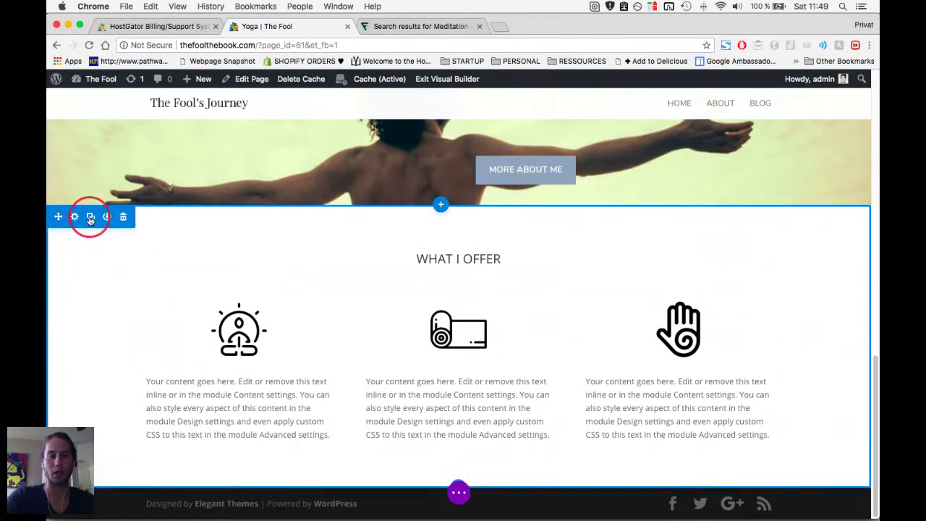
Duplicate the What I Offer section and delete both its heading and icon rows.
{"action": "left_click", "coordinate": [89, 219]}
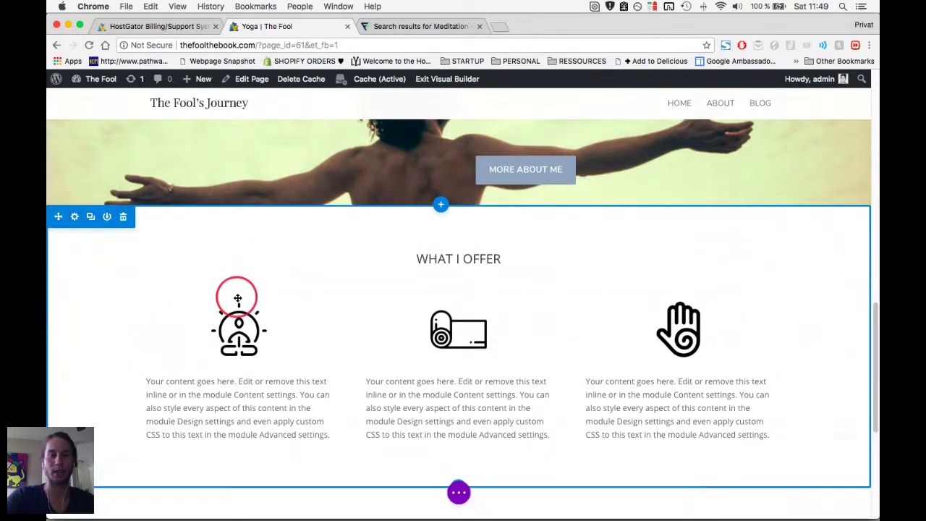
{"action": "scroll", "coordinate": [238, 293], "scroll_direction": "down", "scroll_amount": 5}
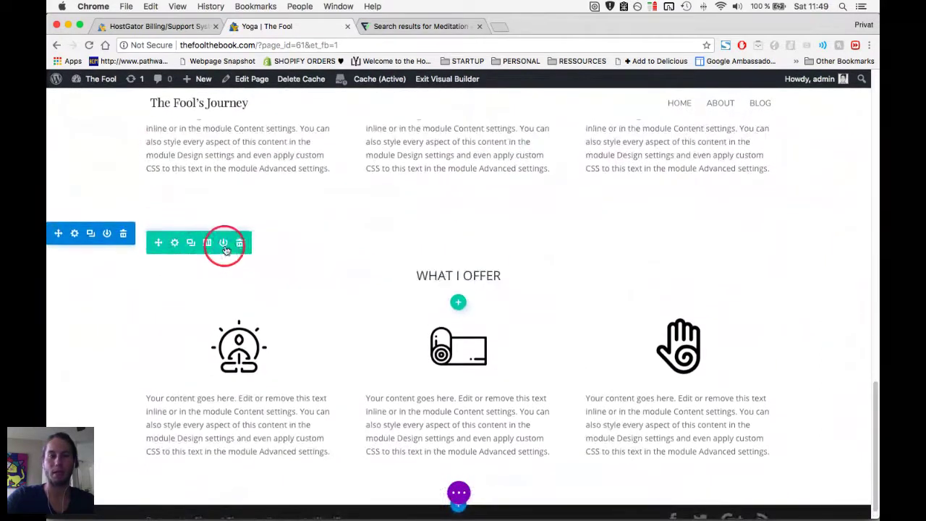
{"action": "left_click", "coordinate": [242, 244]}
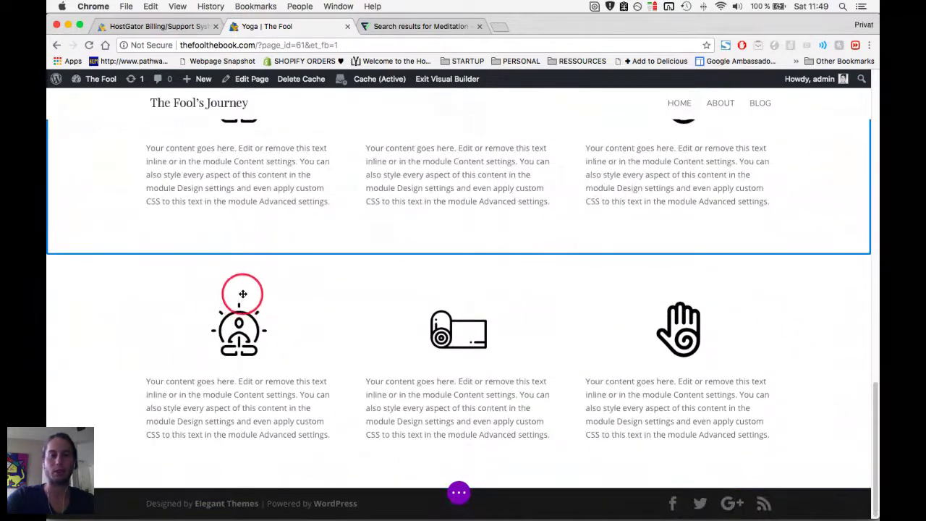
{"action": "mouse_move", "coordinate": [242, 289]}
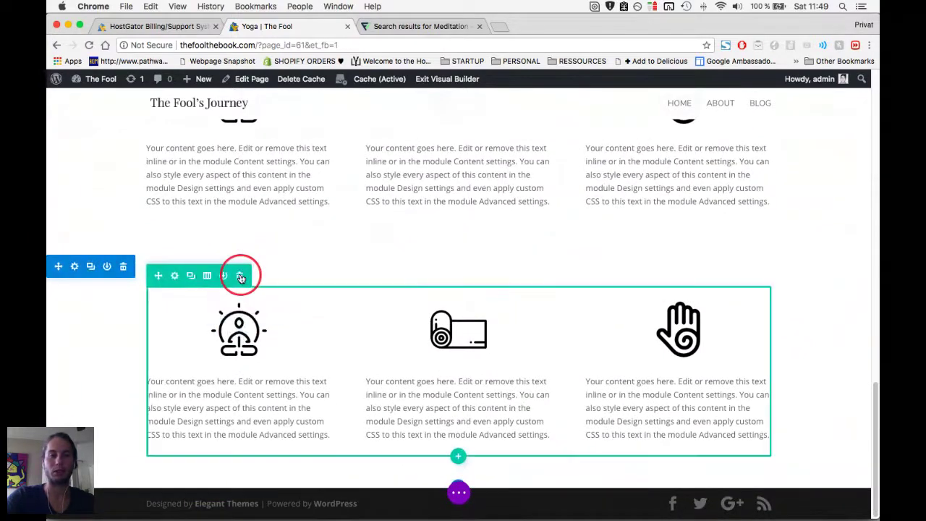
{"action": "left_click", "coordinate": [240, 276]}
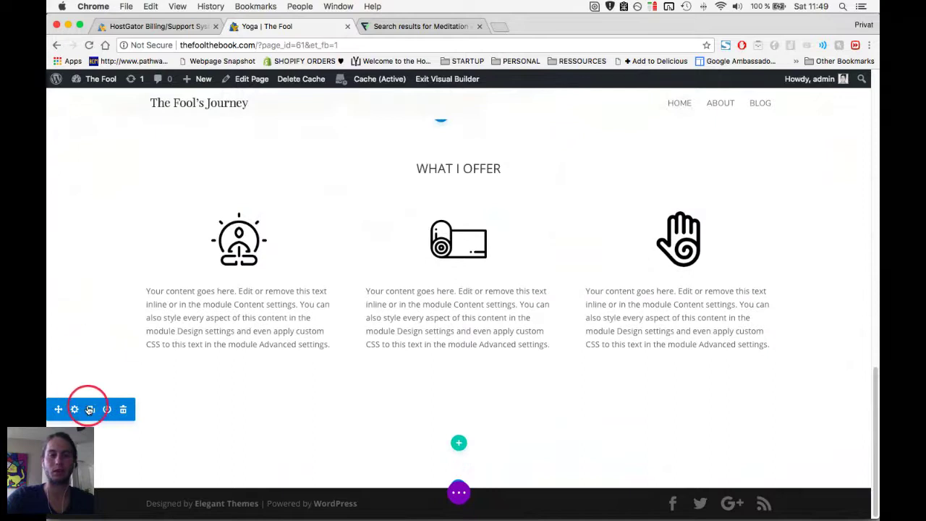
{"action": "left_click", "coordinate": [459, 443]}
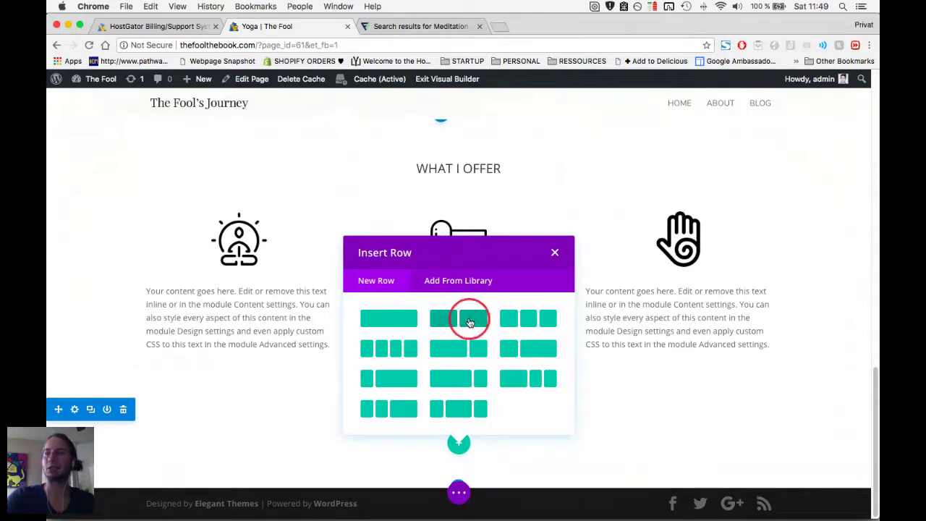
Give the empty section a full-width one-column row holding an Email Optin module.
{"action": "left_click", "coordinate": [414, 322]}
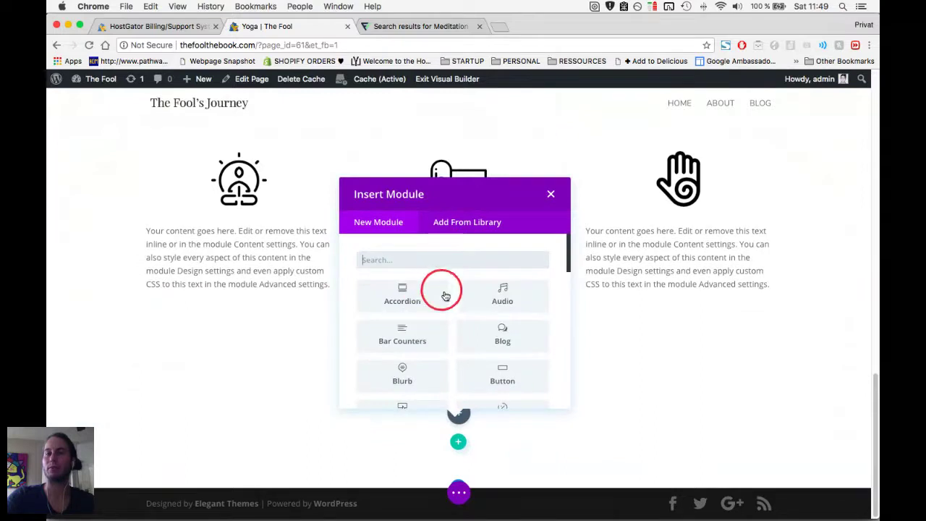
{"action": "scroll", "coordinate": [489, 332], "scroll_direction": "down", "scroll_amount": 6}
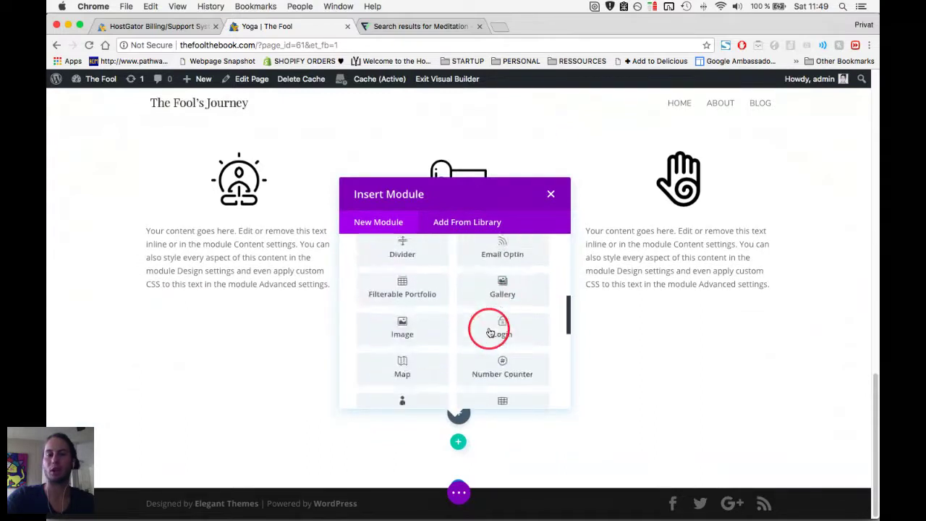
{"action": "scroll", "coordinate": [492, 269], "scroll_direction": "up", "scroll_amount": 1}
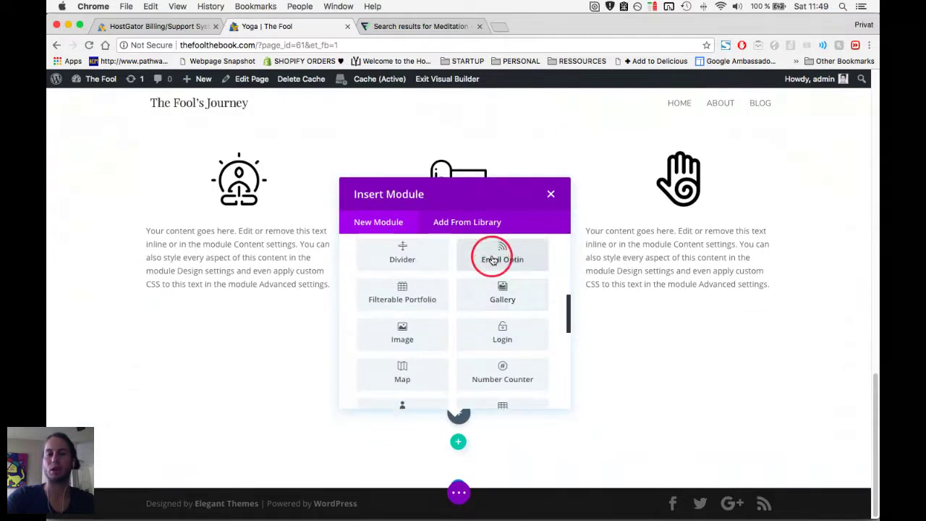
{"action": "left_click", "coordinate": [492, 259]}
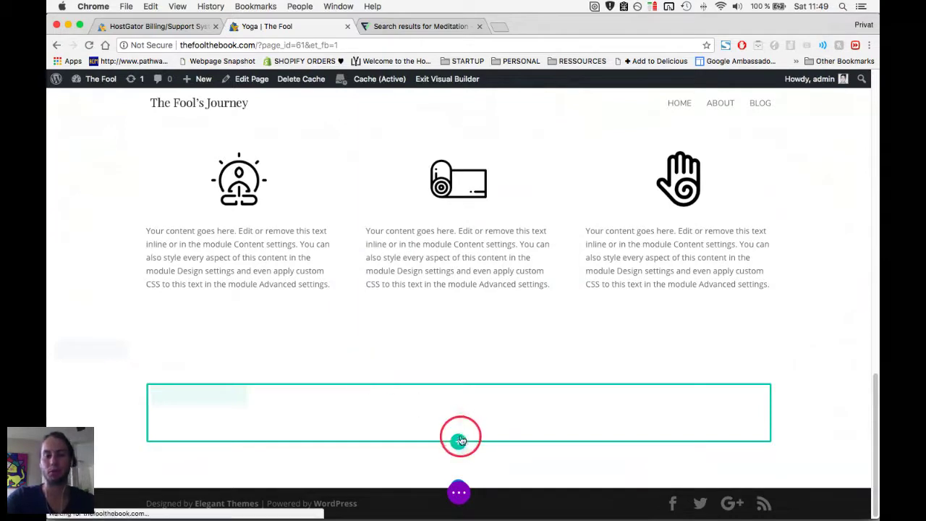
{"action": "scroll", "coordinate": [400, 421], "scroll_direction": "down", "scroll_amount": 2}
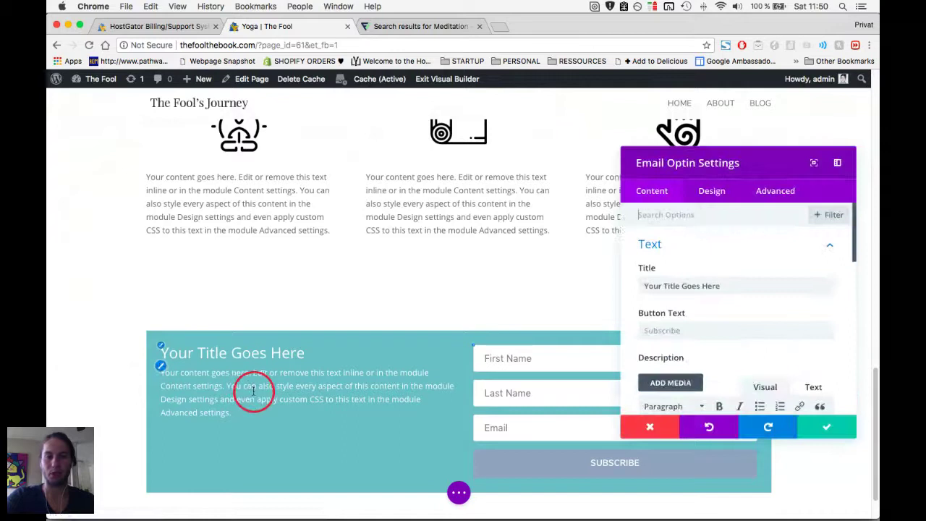
Switch Use Background Color to NO for the Email Optin module and save.
{"action": "scroll", "coordinate": [253, 391], "scroll_direction": "down", "scroll_amount": 1}
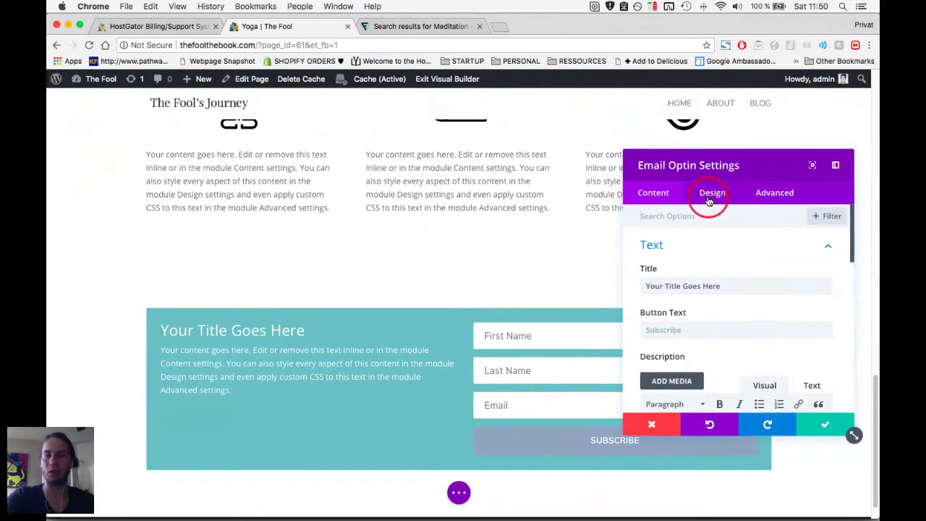
{"action": "scroll", "coordinate": [652, 275], "scroll_direction": "down", "scroll_amount": 10}
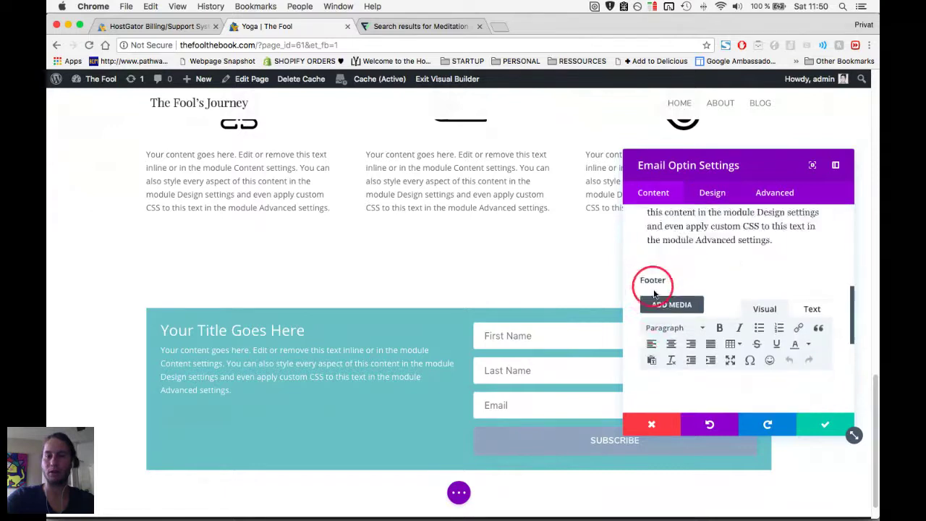
{"action": "scroll", "coordinate": [643, 310], "scroll_direction": "down", "scroll_amount": 2}
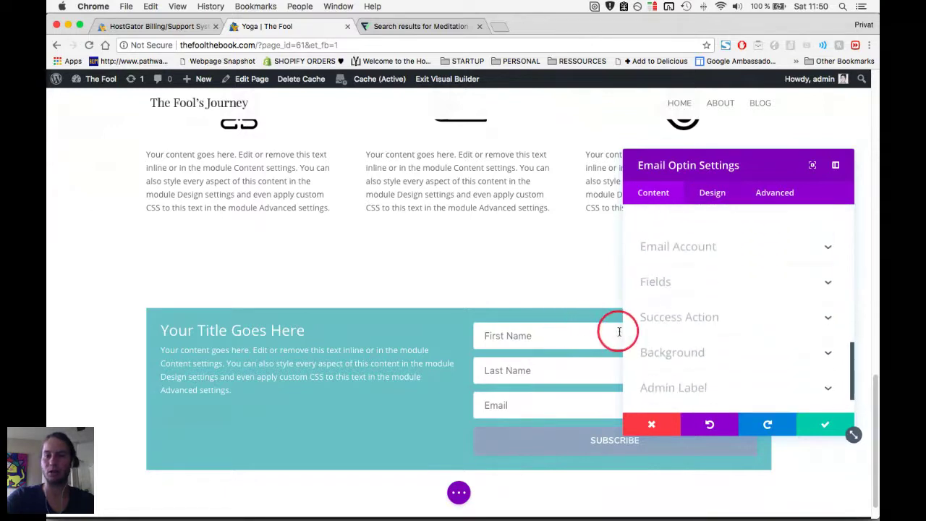
{"action": "left_click", "coordinate": [683, 355]}
{"action": "scroll", "coordinate": [666, 335], "scroll_direction": "down", "scroll_amount": 2}
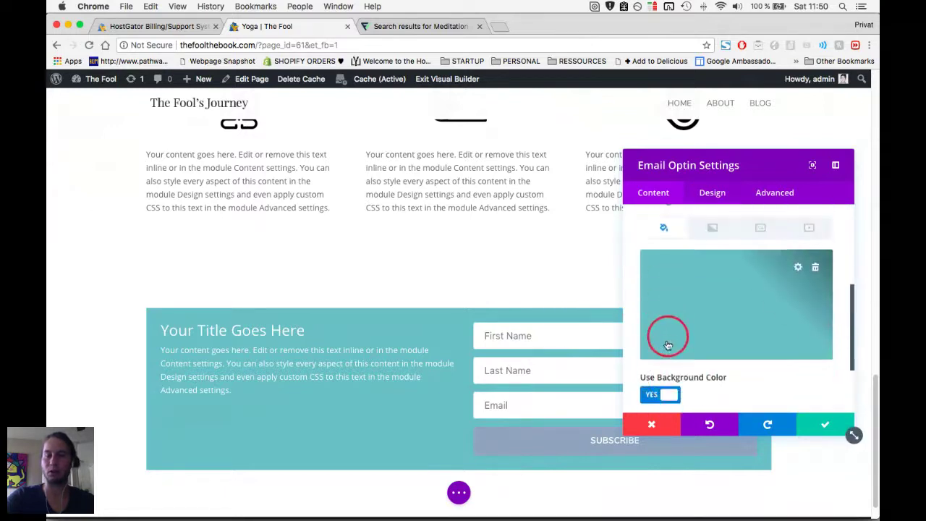
{"action": "left_click", "coordinate": [664, 379]}
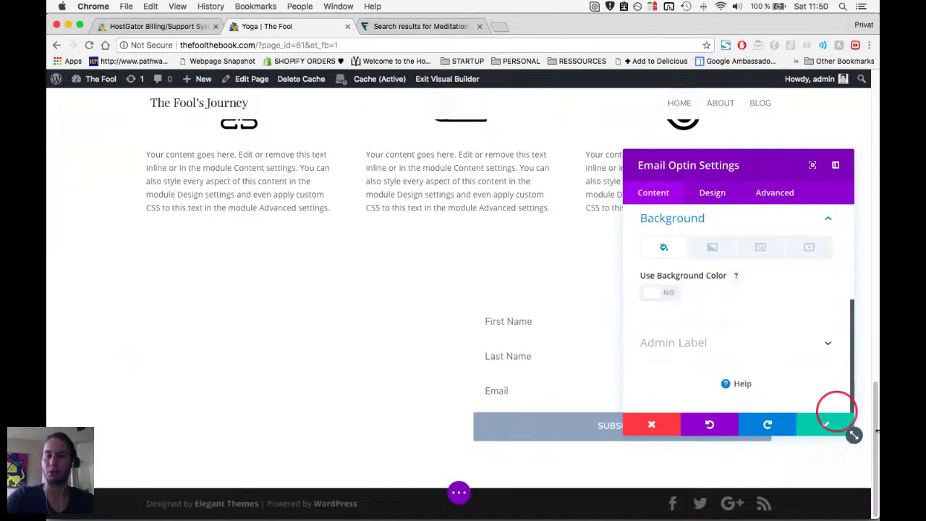
{"action": "left_click", "coordinate": [828, 427]}
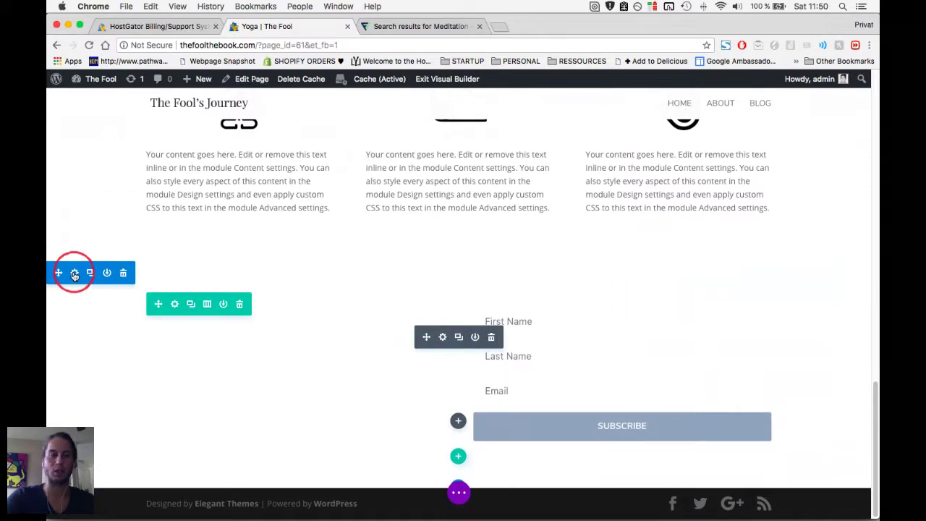
Open the opt-in section's settings and expand its background options.
{"action": "left_click", "coordinate": [75, 274]}
{"action": "left_click", "coordinate": [684, 217]}
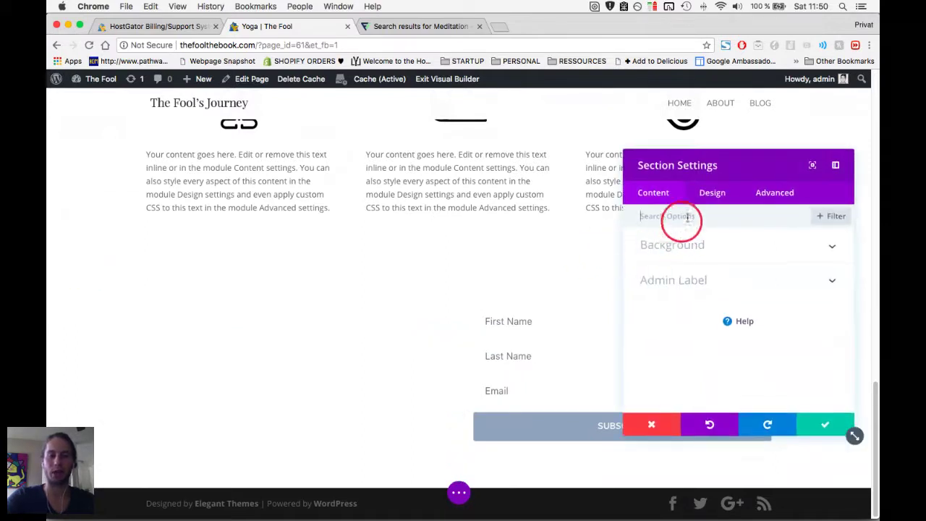
{"action": "left_click", "coordinate": [712, 197]}
{"action": "left_click", "coordinate": [654, 192]}
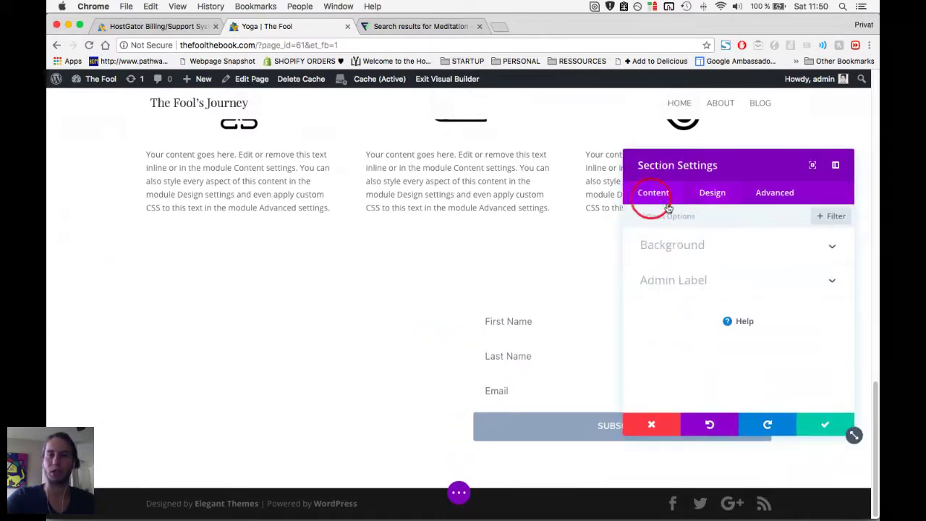
{"action": "left_click", "coordinate": [684, 248]}
{"action": "scroll", "coordinate": [736, 296], "scroll_direction": "down", "scroll_amount": 2}
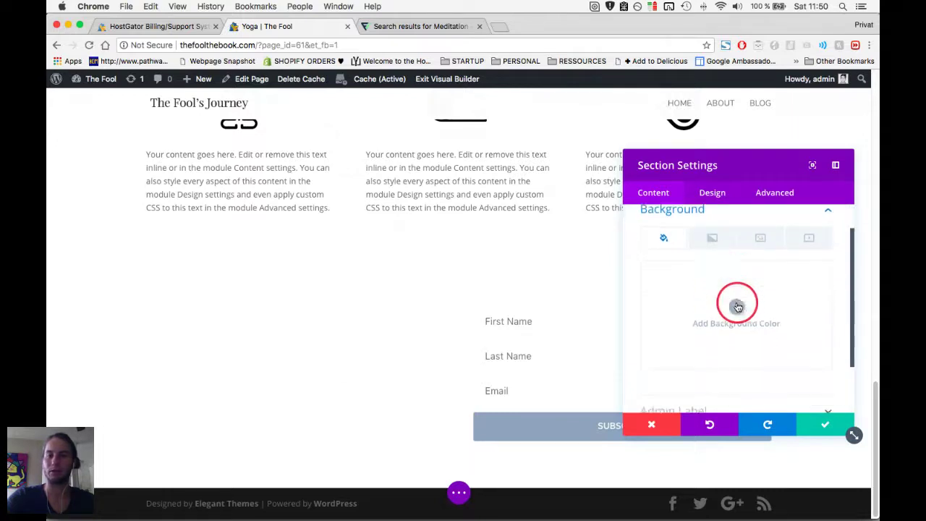
Set the section background colour to teal #0bc0c6 and confirm it.
{"action": "left_click", "coordinate": [738, 286]}
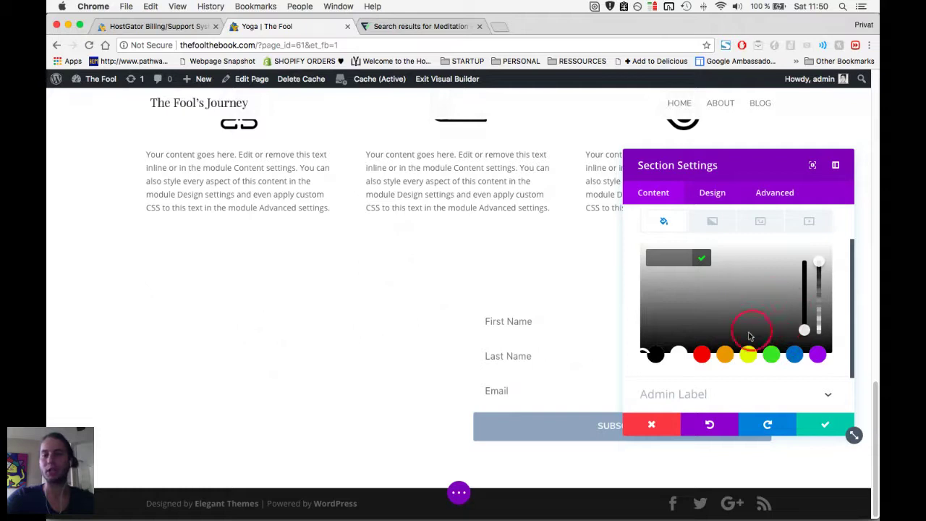
{"action": "left_click", "coordinate": [795, 355]}
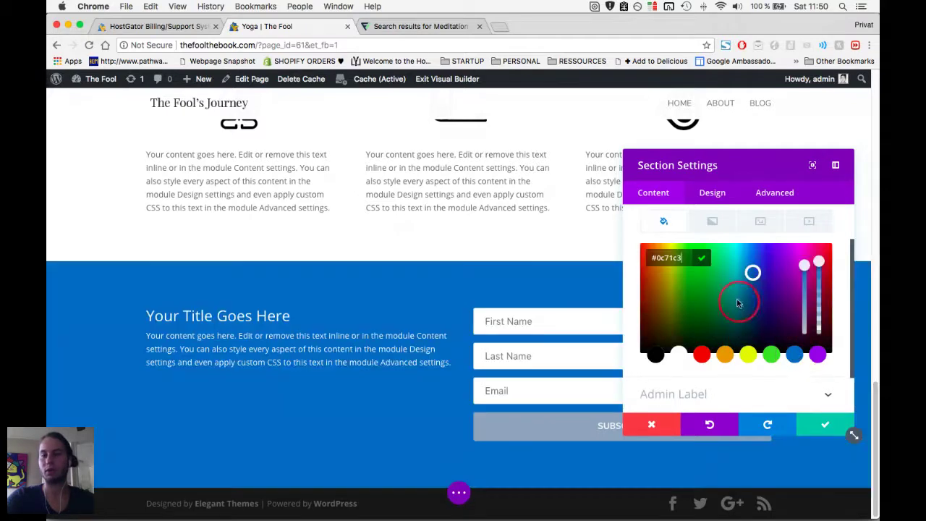
{"action": "left_click", "coordinate": [739, 272]}
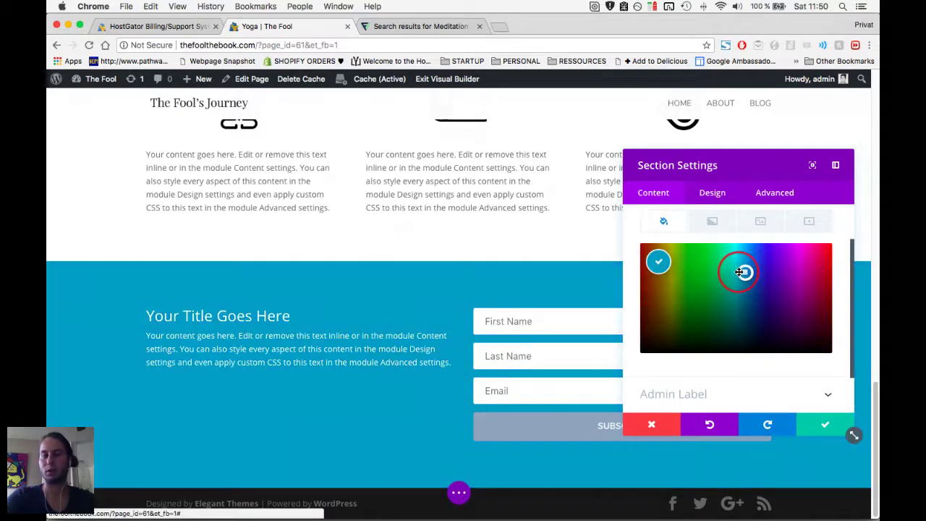
{"action": "left_click", "coordinate": [735, 271]}
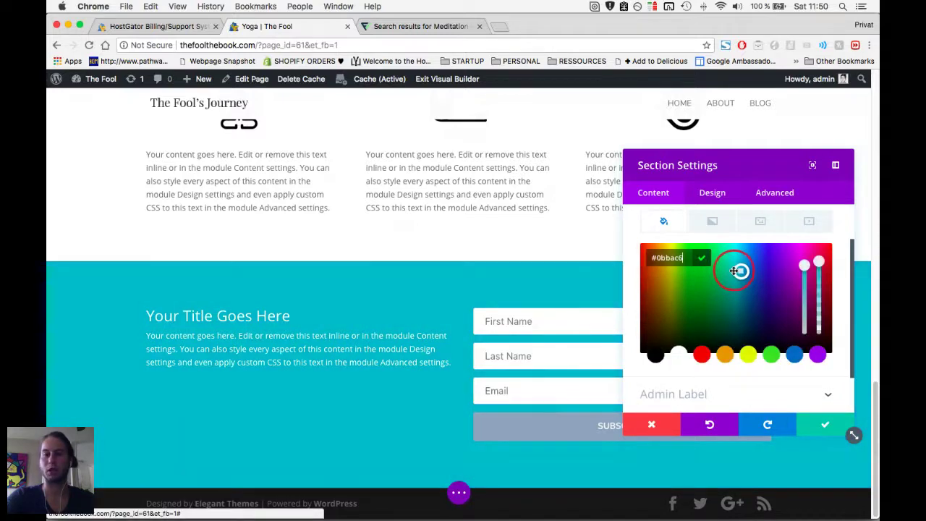
{"action": "key", "text": "Return"}
{"action": "left_click", "coordinate": [734, 271]}
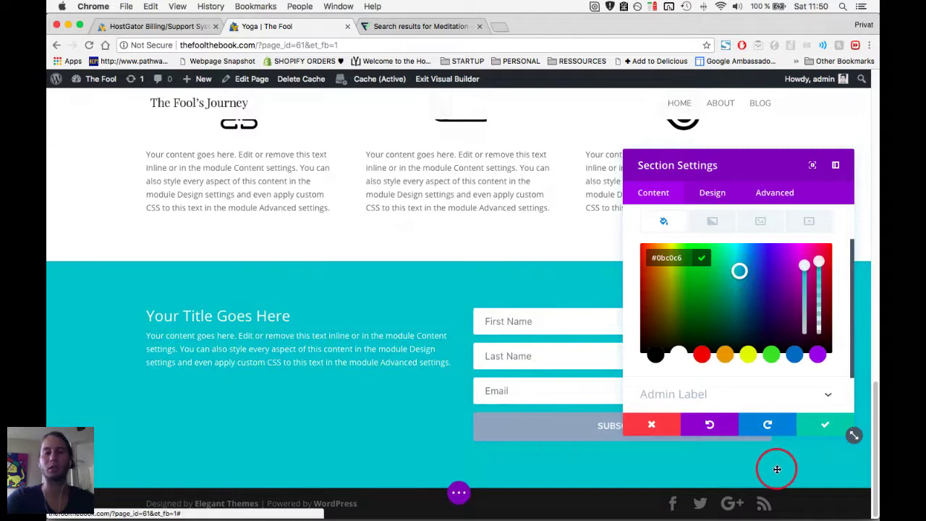
{"action": "left_click", "coordinate": [818, 426]}
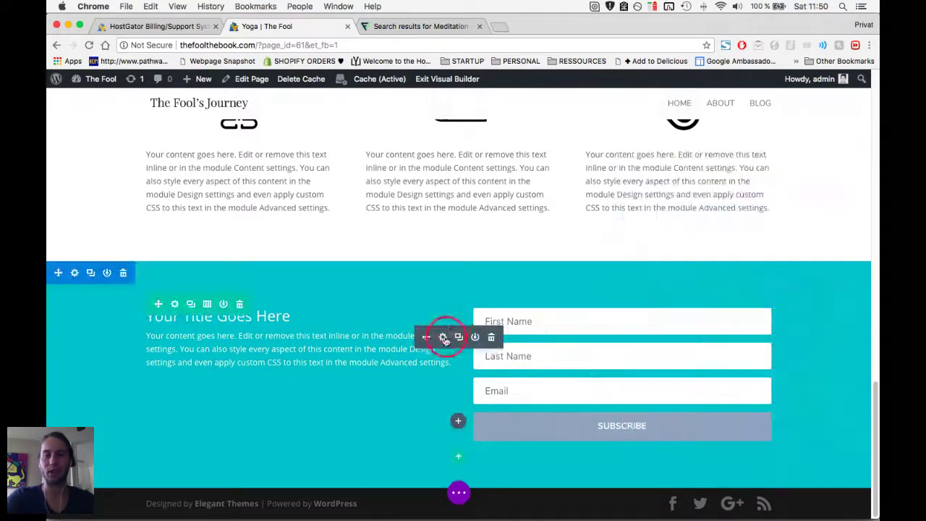
Turn off the First Name and Last Name fields so the Email Optin form keeps only Email.
{"action": "left_click", "coordinate": [282, 321]}
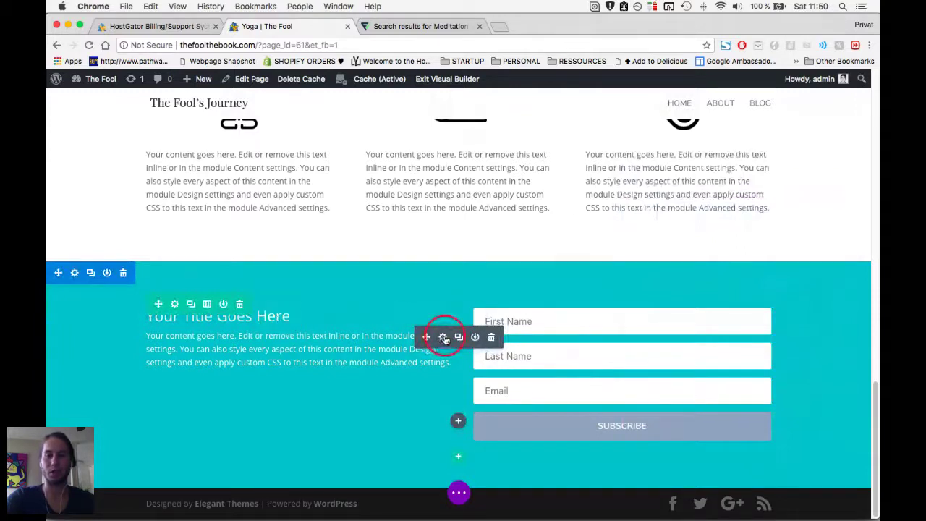
{"action": "left_click", "coordinate": [552, 380]}
{"action": "scroll", "coordinate": [753, 310], "scroll_direction": "down", "scroll_amount": 2}
{"action": "scroll", "coordinate": [730, 298], "scroll_direction": "down", "scroll_amount": 1}
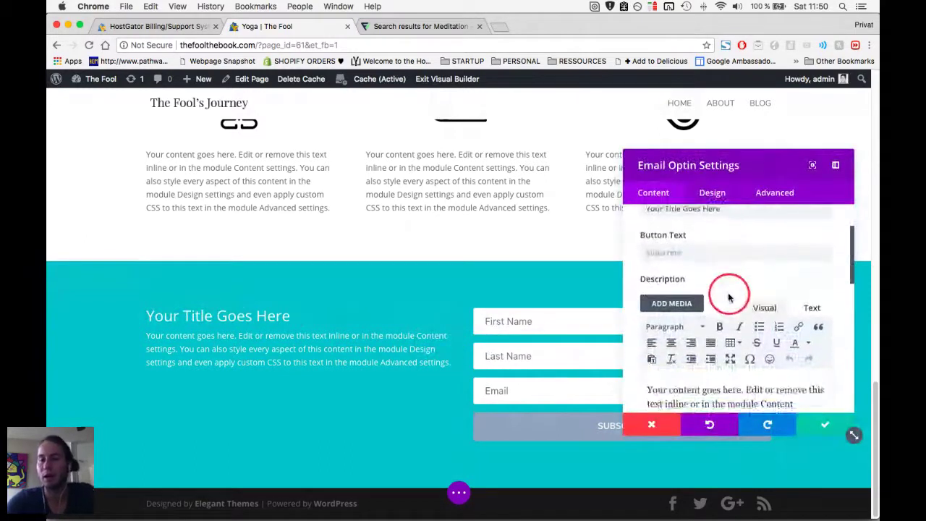
{"action": "scroll", "coordinate": [723, 291], "scroll_direction": "down", "scroll_amount": 10}
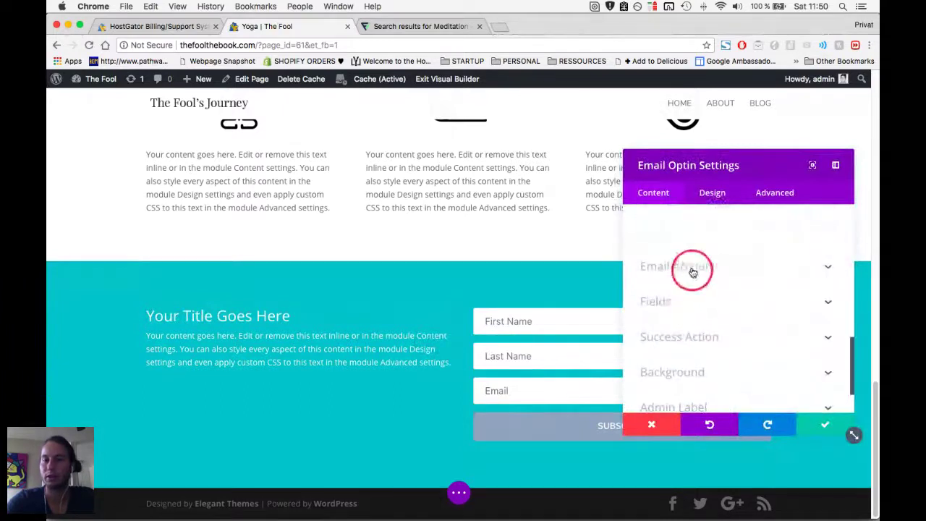
{"action": "left_click", "coordinate": [679, 300]}
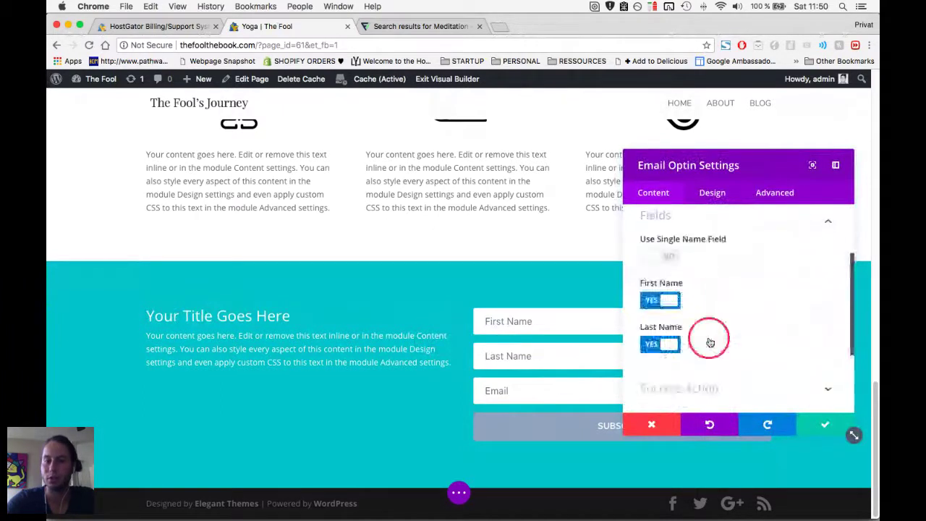
{"action": "left_click", "coordinate": [655, 323]}
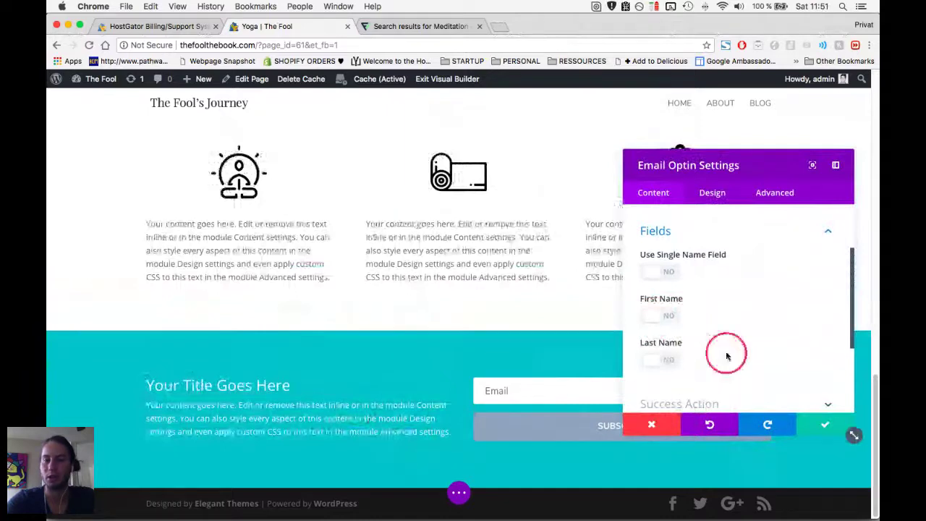
Choose MailChimp as the email account provider and start adding a new account.
{"action": "scroll", "coordinate": [726, 354], "scroll_direction": "up", "scroll_amount": 3}
{"action": "left_click", "coordinate": [720, 282]}
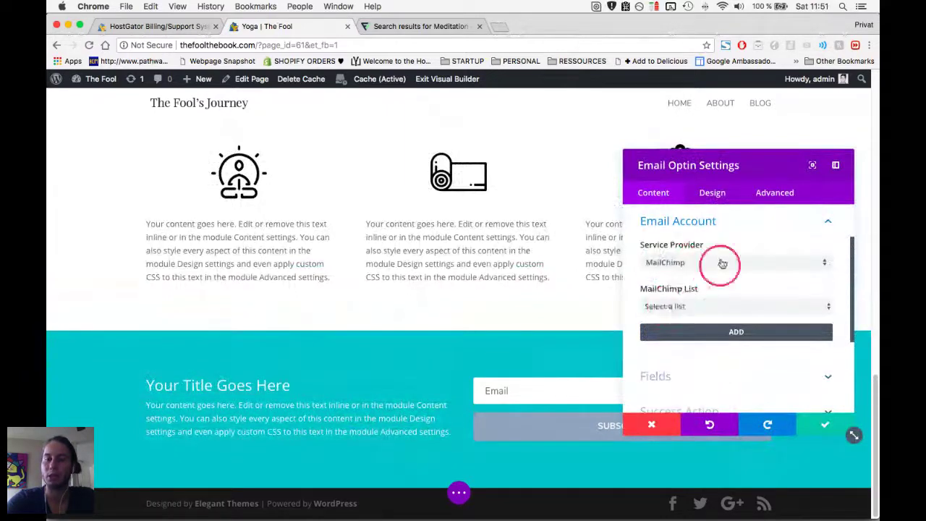
{"action": "left_click", "coordinate": [658, 265]}
{"action": "left_click", "coordinate": [635, 282]}
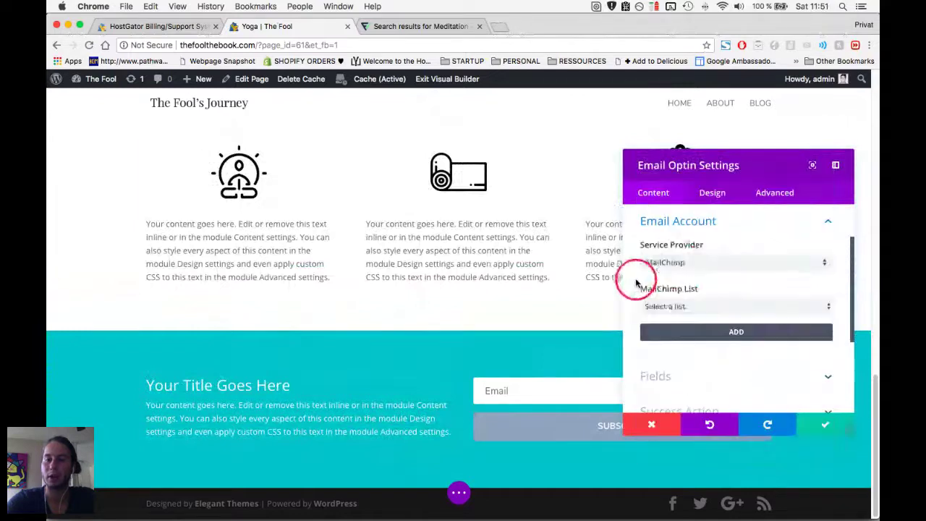
{"action": "left_click", "coordinate": [674, 304]}
{"action": "left_click", "coordinate": [728, 313]}
{"action": "left_click", "coordinate": [806, 305]}
{"action": "left_click", "coordinate": [751, 355]}
{"action": "left_click", "coordinate": [721, 331]}
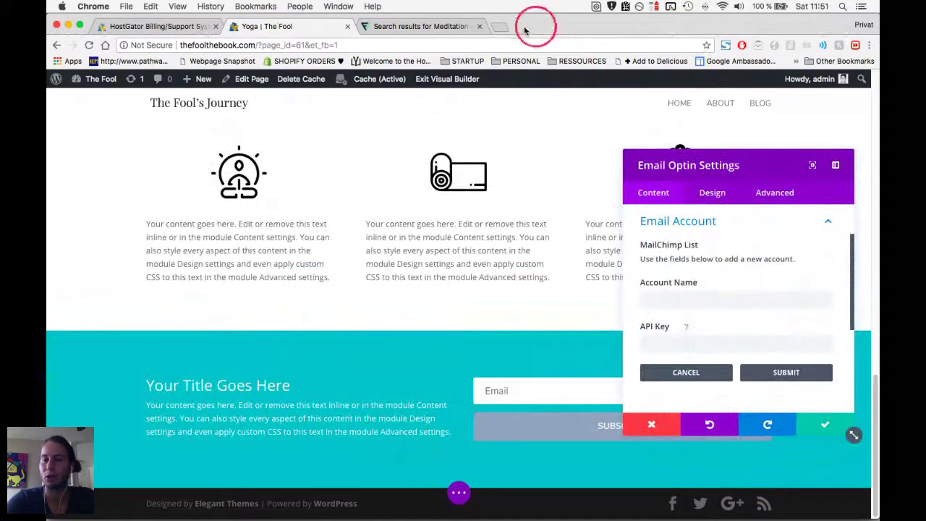
Open mailchimp.com in a new tab and log in to the MailChimp account.
{"action": "left_click", "coordinate": [499, 30]}
{"action": "type", "text": "mail"}
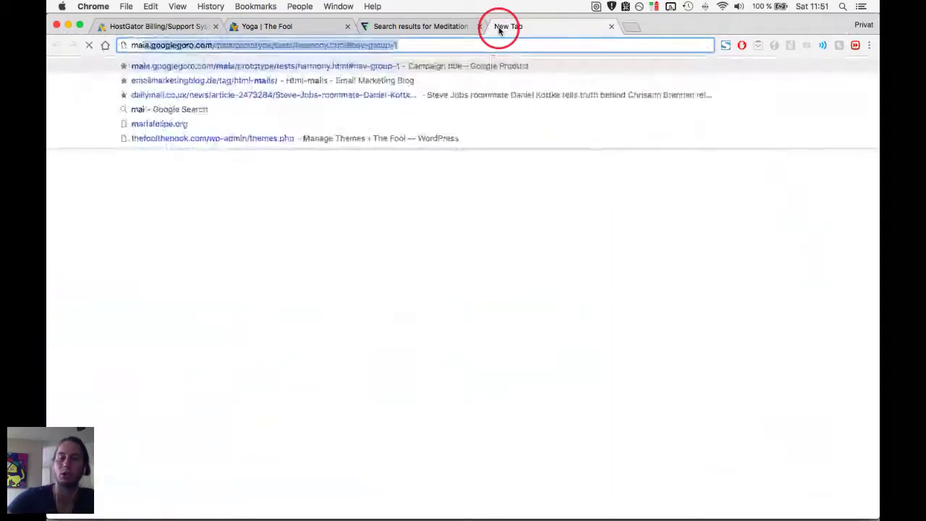
{"action": "type", "text": "chimp.com"}
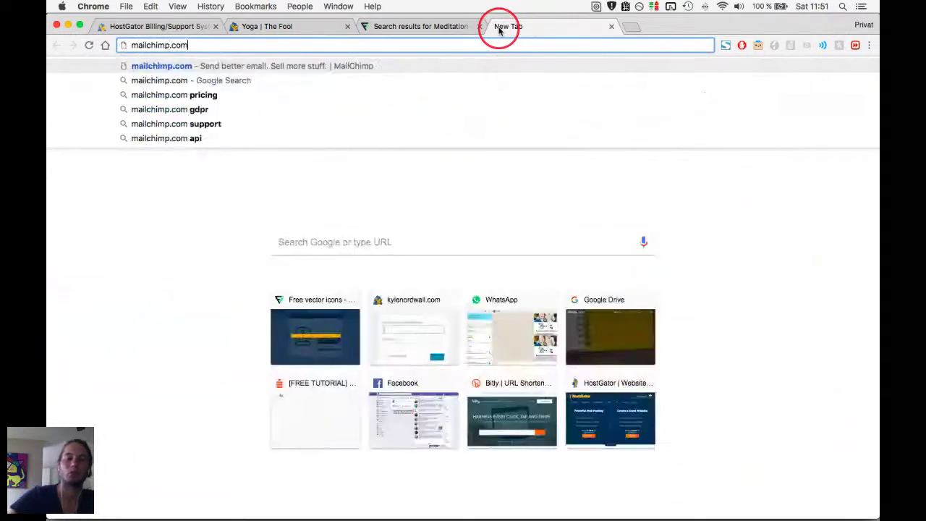
{"action": "key", "text": "Return"}
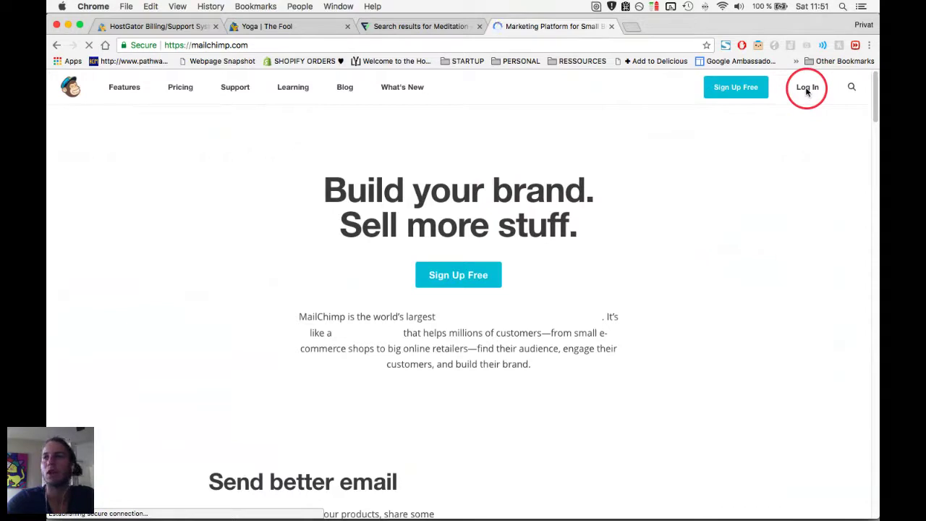
{"action": "left_click", "coordinate": [808, 88]}
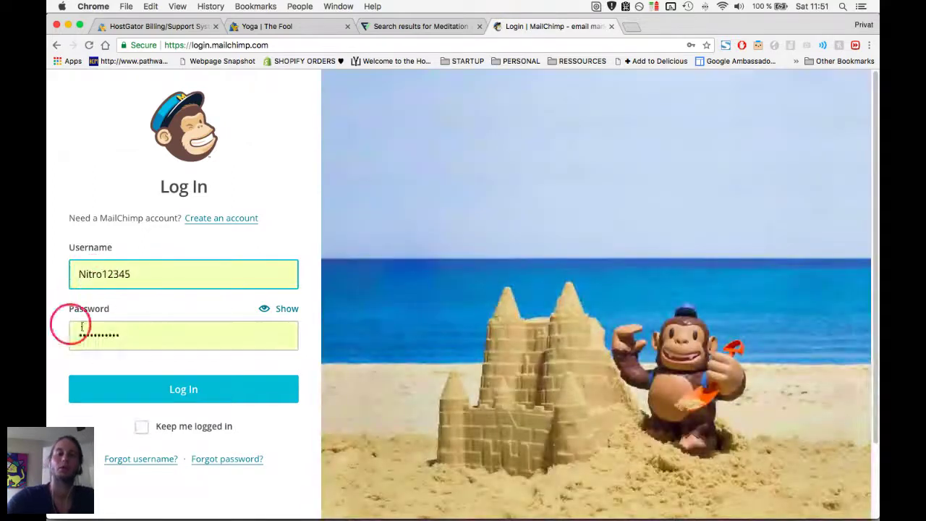
{"action": "left_click", "coordinate": [128, 389]}
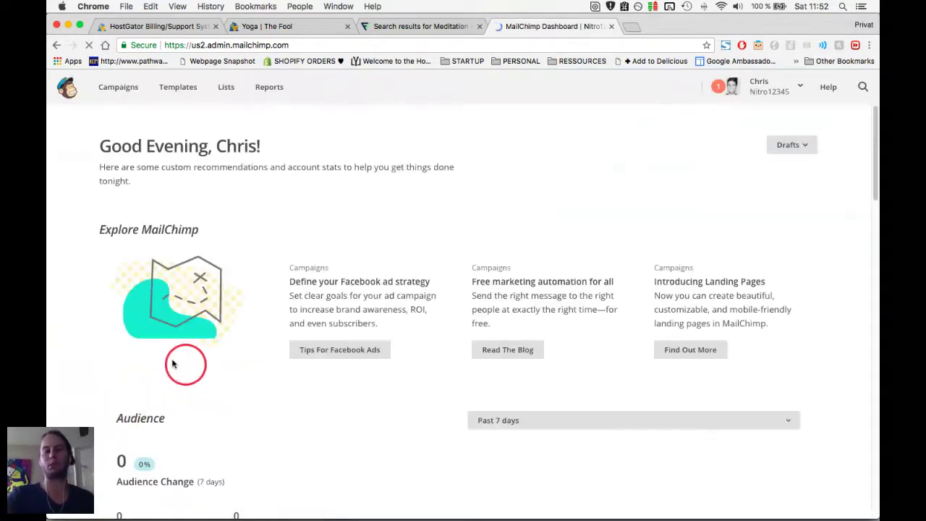
Open the Love Warriors list, then the Account overview showing Forever Free plan usage.
{"action": "scroll", "coordinate": [79, 321], "scroll_direction": "down", "scroll_amount": 2}
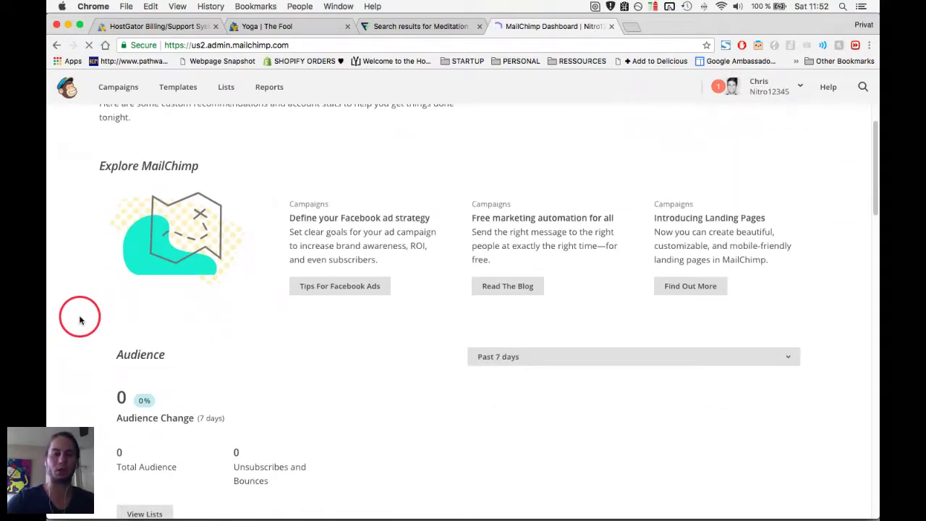
{"action": "scroll", "coordinate": [80, 320], "scroll_direction": "up", "scroll_amount": 2}
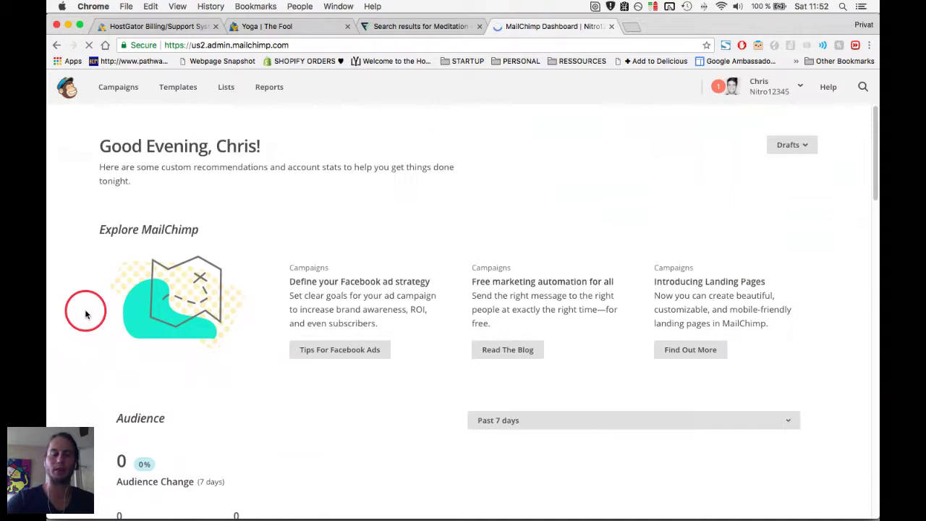
{"action": "left_click", "coordinate": [224, 93]}
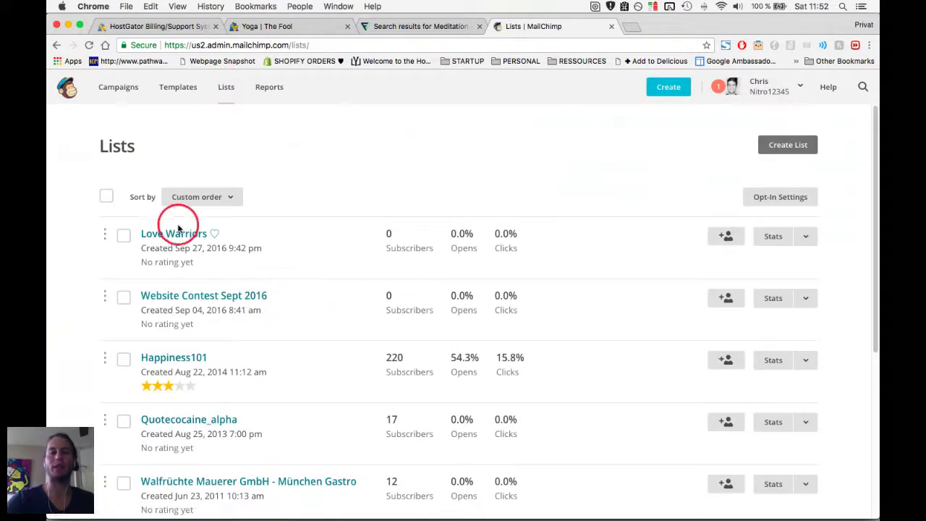
{"action": "left_click", "coordinate": [176, 233]}
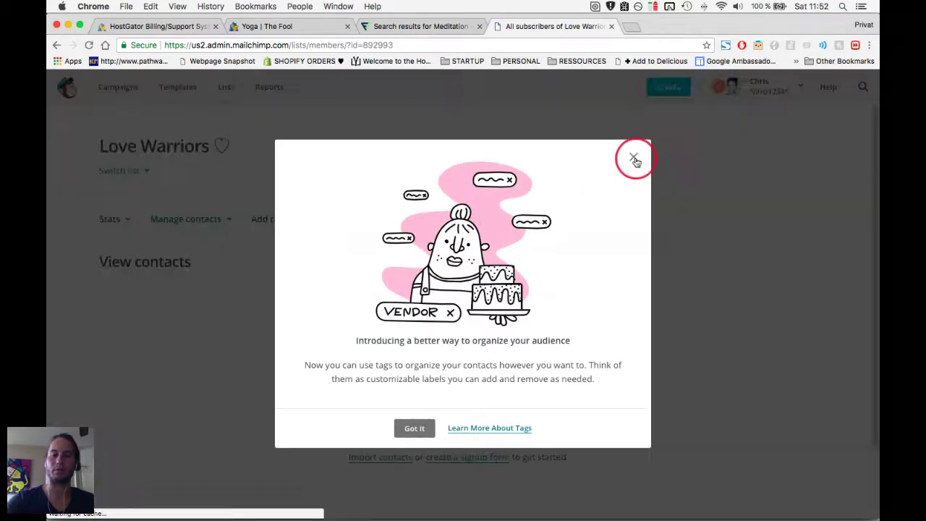
{"action": "left_click", "coordinate": [634, 159]}
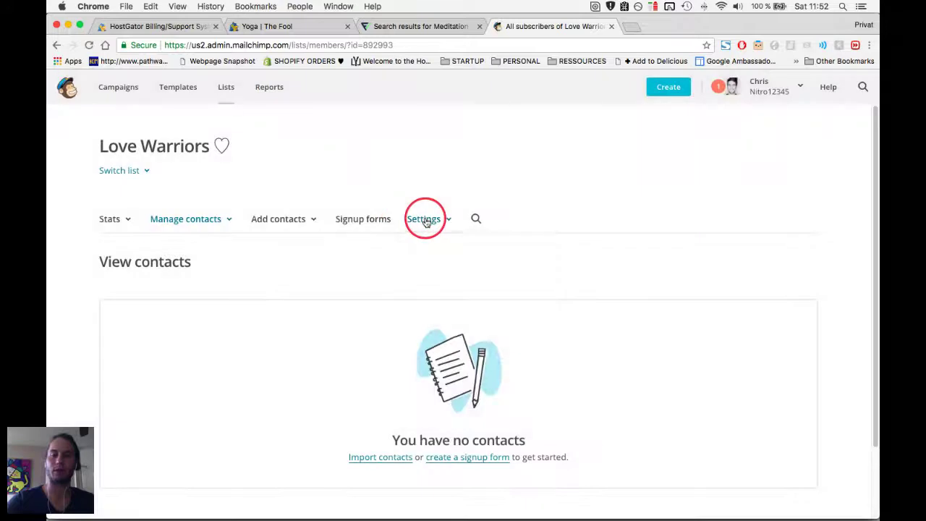
{"action": "left_click", "coordinate": [426, 221]}
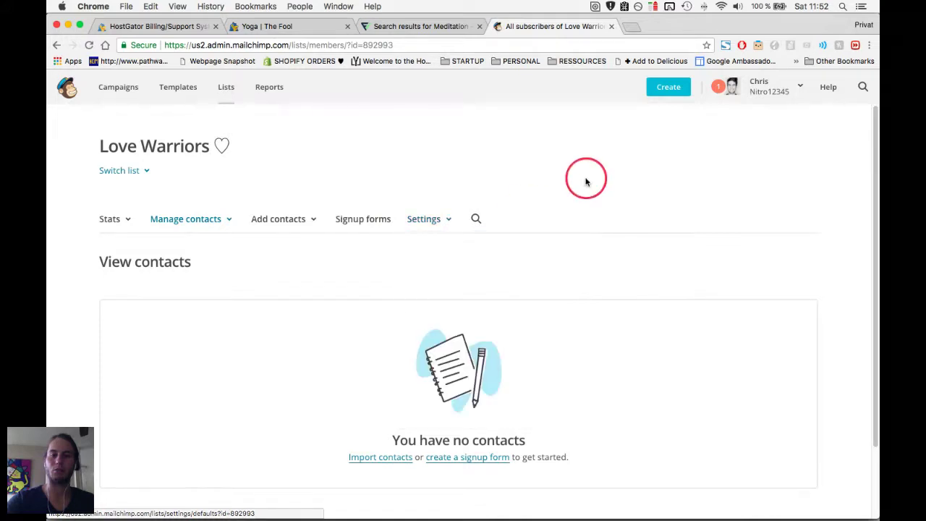
{"action": "left_click", "coordinate": [788, 91]}
{"action": "left_click", "coordinate": [705, 159]}
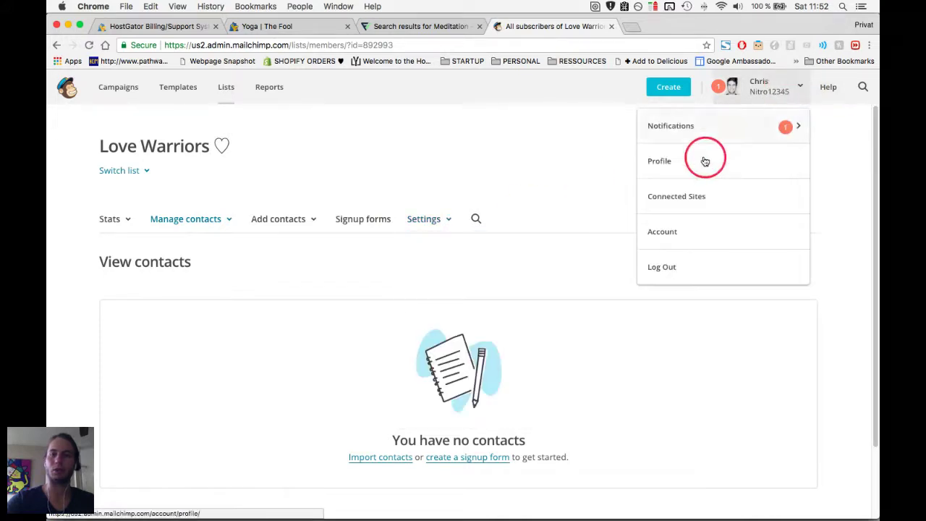
{"action": "left_click", "coordinate": [697, 235]}
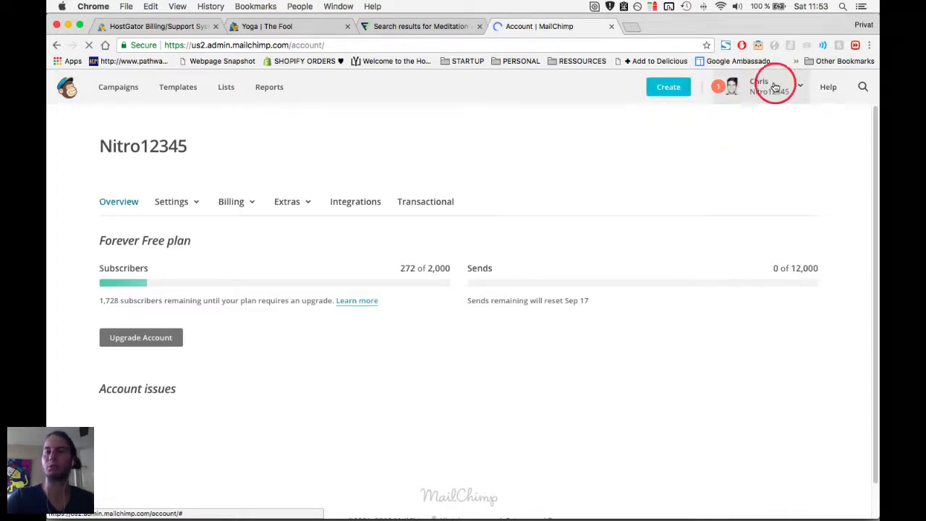
Go to Extras > API keys and select the existing API key for copying.
{"action": "left_click", "coordinate": [771, 87]}
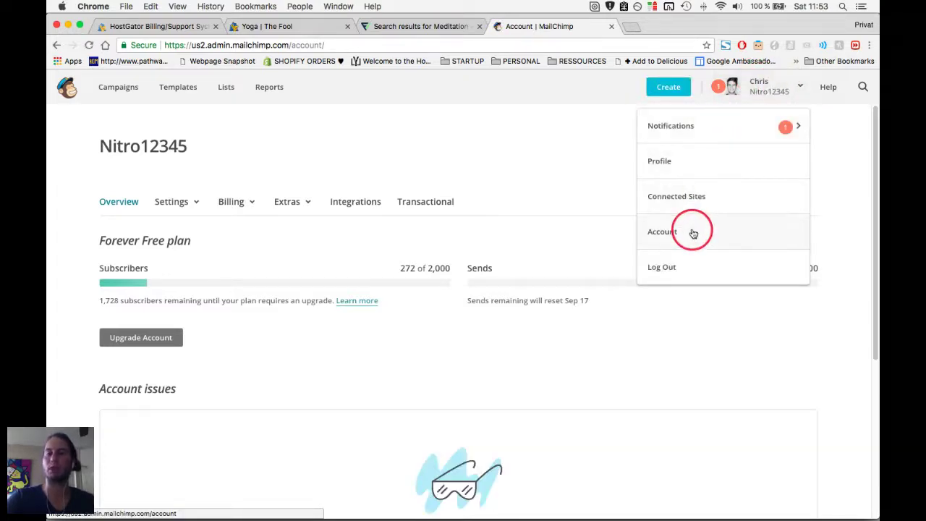
{"action": "left_click", "coordinate": [298, 205]}
{"action": "left_click", "coordinate": [294, 241]}
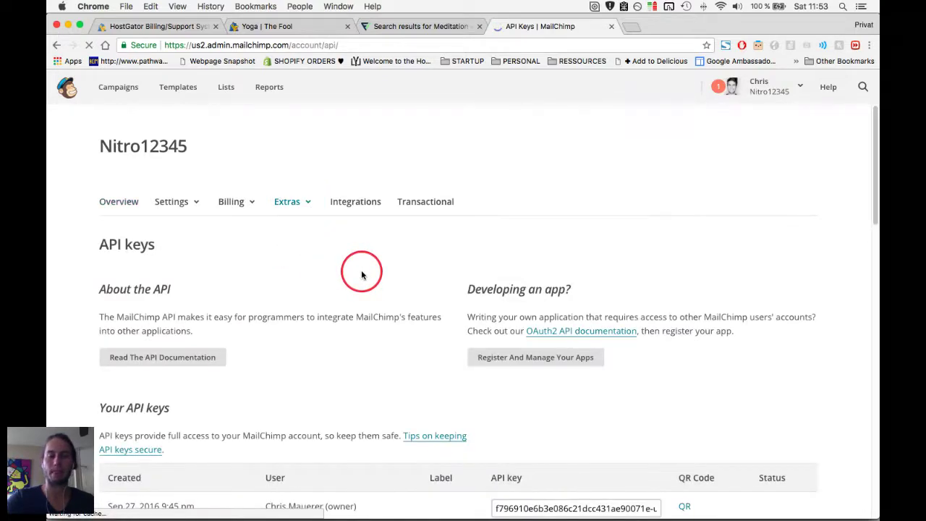
{"action": "scroll", "coordinate": [361, 274], "scroll_direction": "down", "scroll_amount": 3}
{"action": "left_click", "coordinate": [519, 410]}
Paste the MailChimp API key, enter an account name, and submit to connect the account.
{"action": "key", "text": "super+2"}
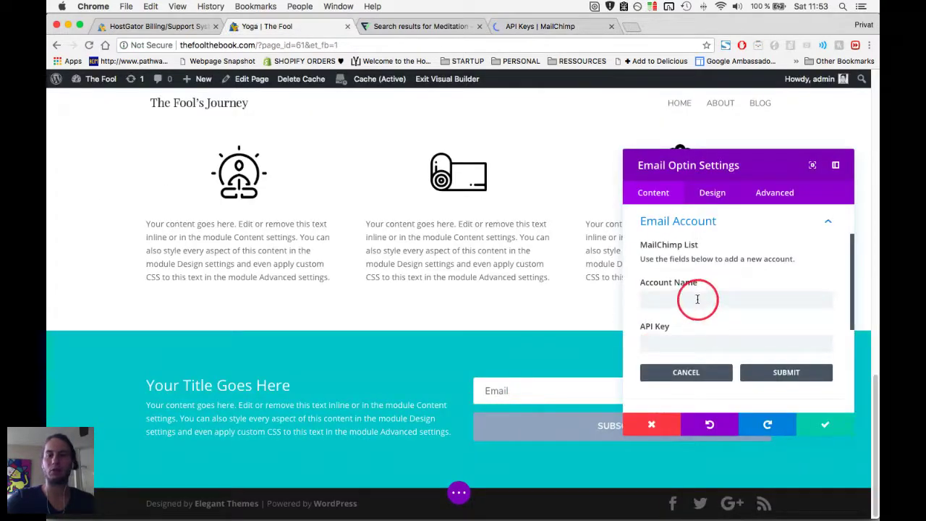
{"action": "key", "text": "super+4"}
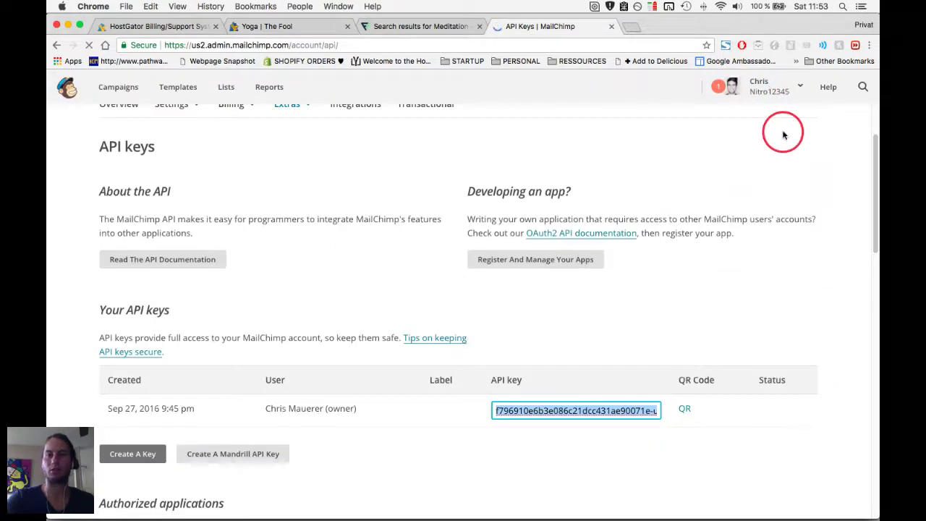
{"action": "key", "text": "super+2"}
{"action": "left_click", "coordinate": [678, 301]}
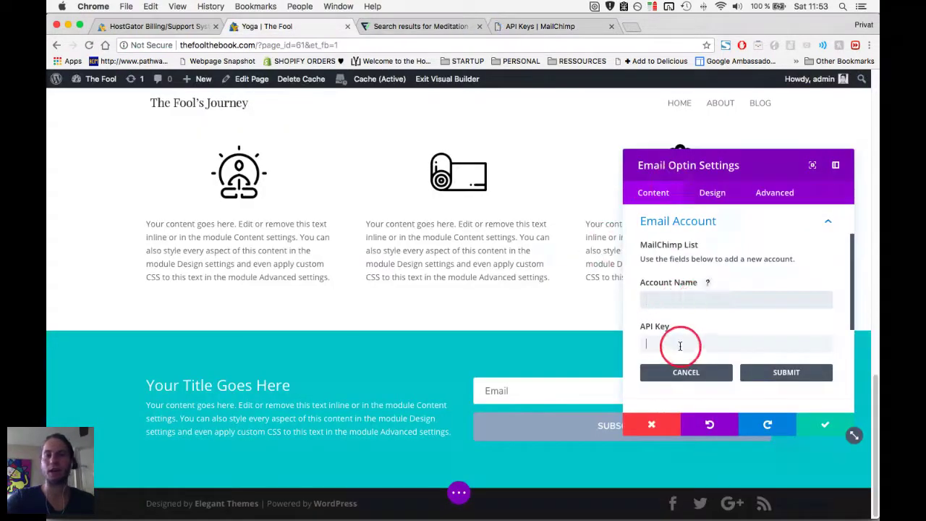
{"action": "key", "text": "super+v"}
{"action": "left_click", "coordinate": [669, 309]}
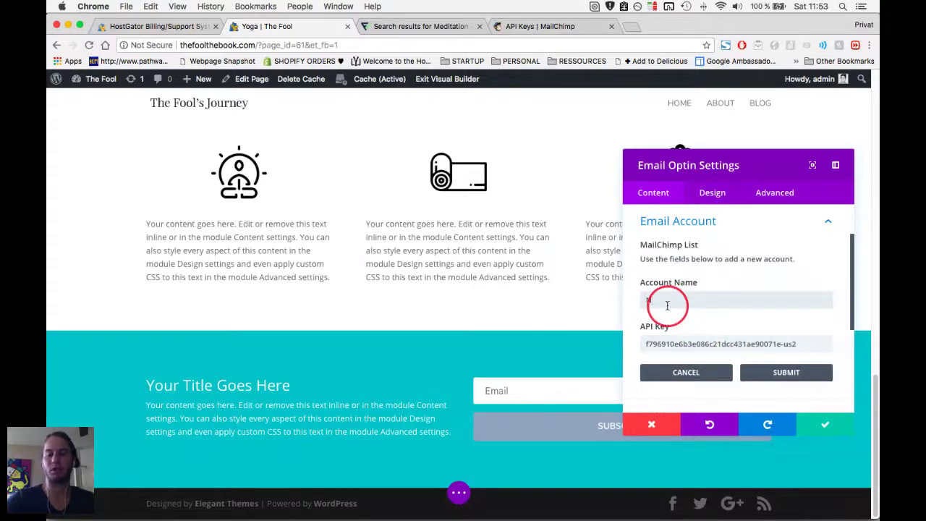
{"action": "type", "text": "Nitro12345"}
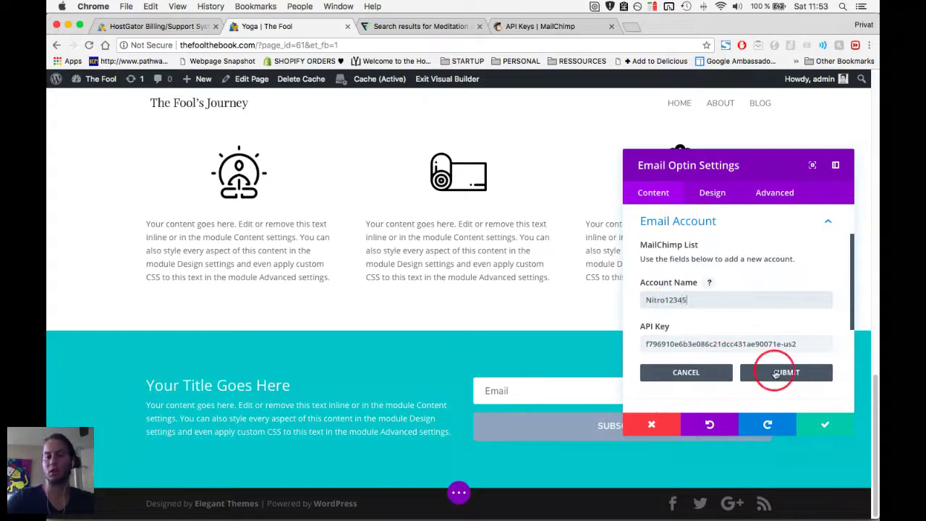
{"action": "left_click", "coordinate": [775, 373]}
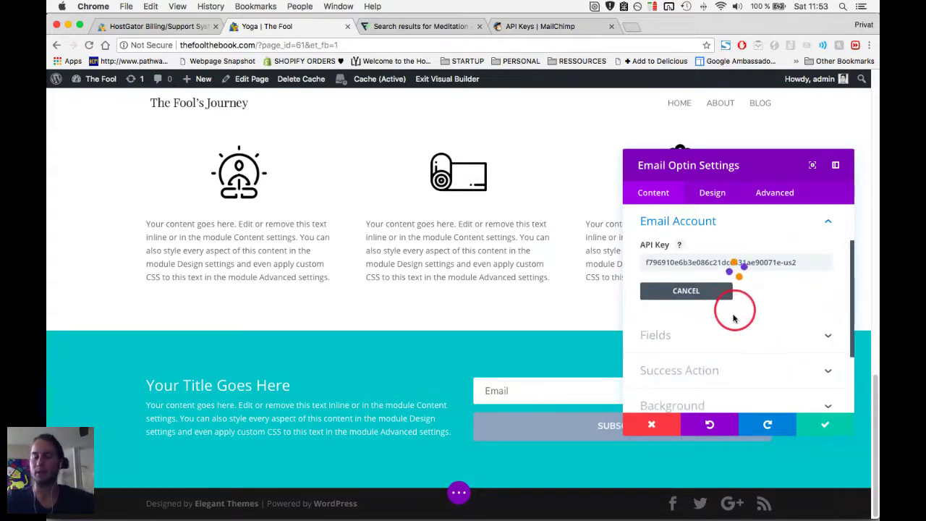
Select Love Warriors as the MailChimp mailing list.
{"action": "scroll", "coordinate": [753, 347], "scroll_direction": "up", "scroll_amount": 1}
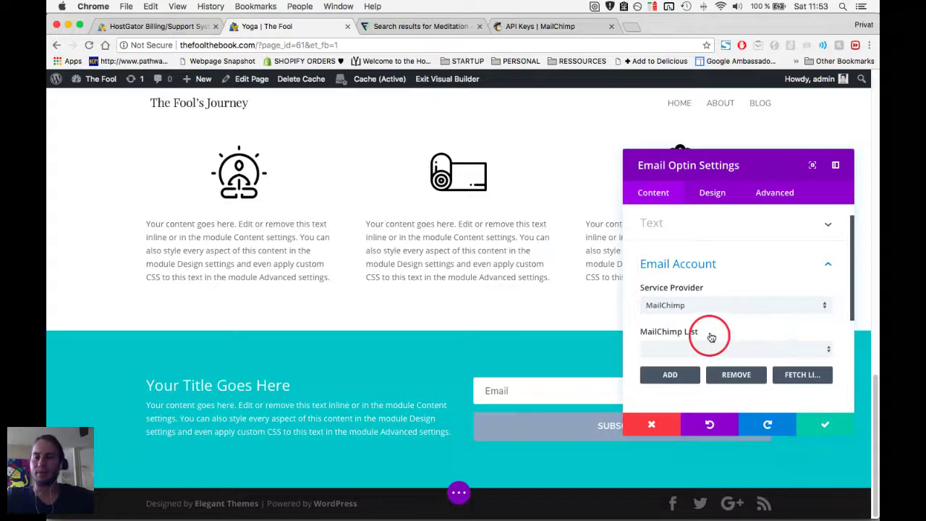
{"action": "scroll", "coordinate": [691, 322], "scroll_direction": "down", "scroll_amount": 1}
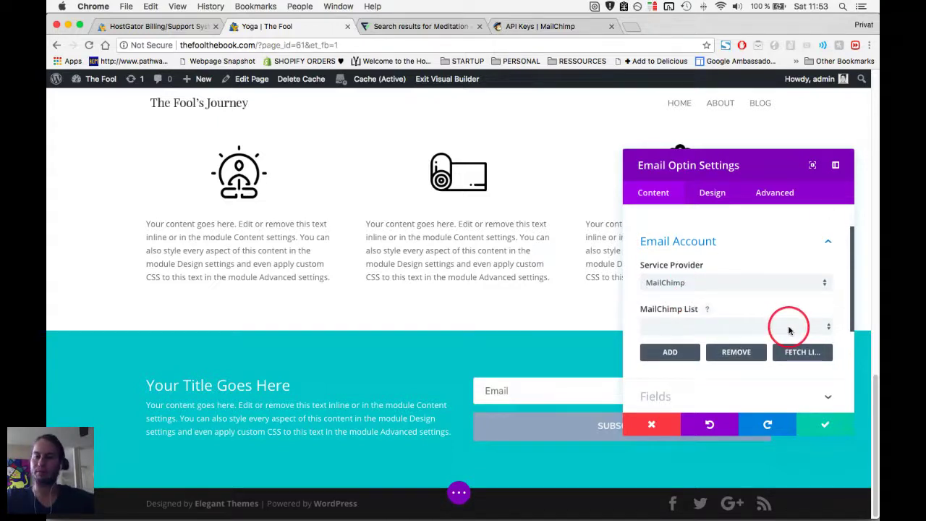
{"action": "left_click", "coordinate": [790, 328]}
{"action": "left_click_drag", "start_coordinate": [792, 329], "coordinate": [756, 308]}
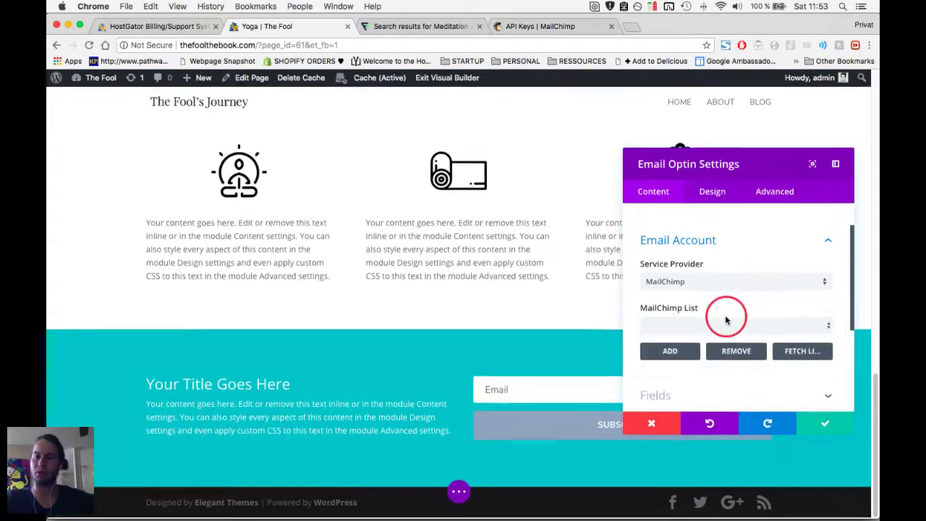
{"action": "scroll", "coordinate": [731, 340], "scroll_direction": "down", "scroll_amount": 1}
{"action": "scroll", "coordinate": [732, 358], "scroll_direction": "down", "scroll_amount": 1}
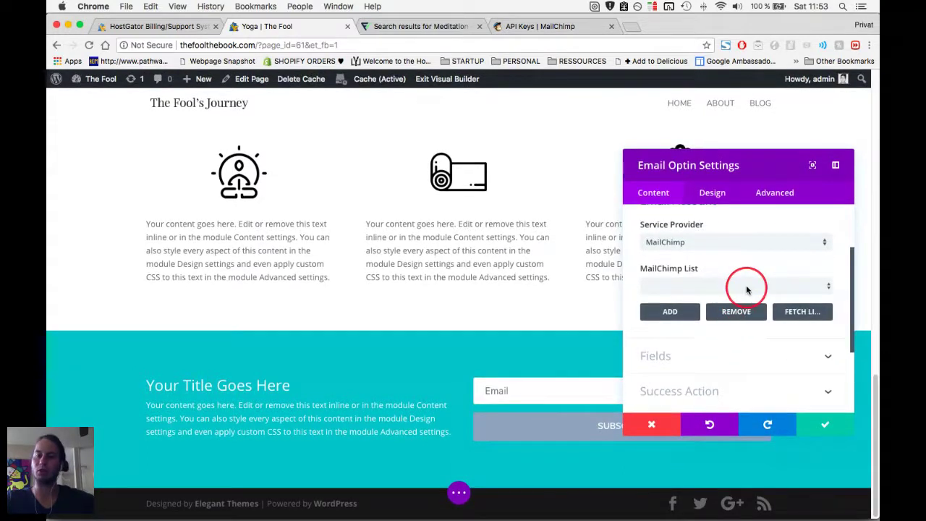
{"action": "left_click", "coordinate": [745, 286]}
{"action": "left_click", "coordinate": [688, 367]}
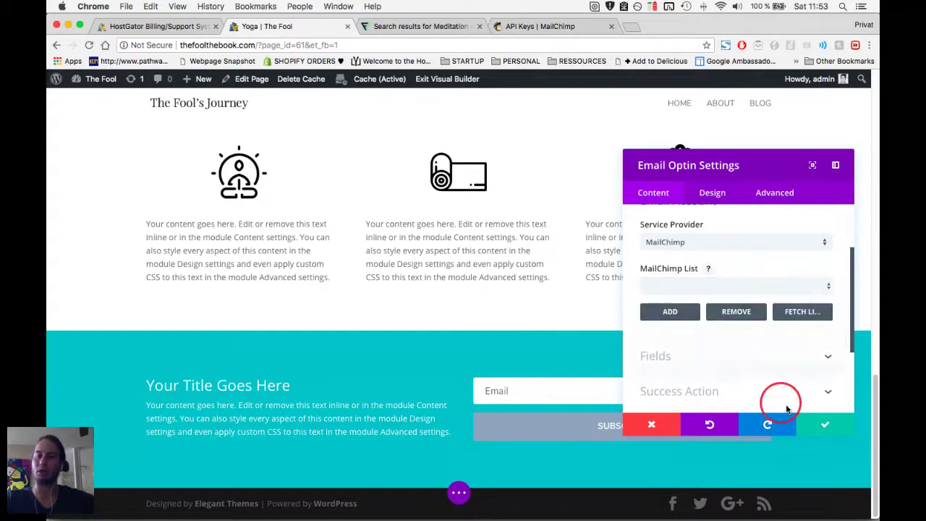
Apply and close the Email Optin settings, then review the teal subscribe section.
{"action": "left_click", "coordinate": [826, 424]}
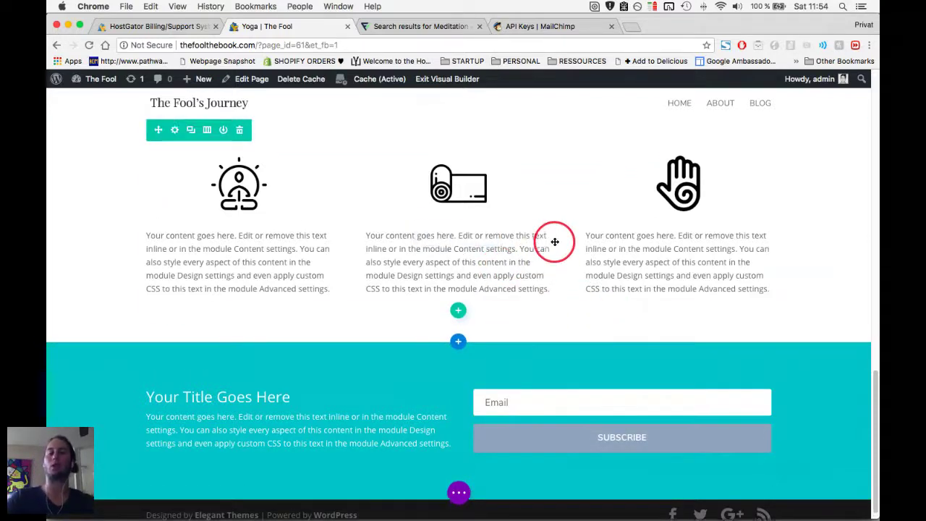
{"action": "scroll", "coordinate": [554, 242], "scroll_direction": "up", "scroll_amount": 3}
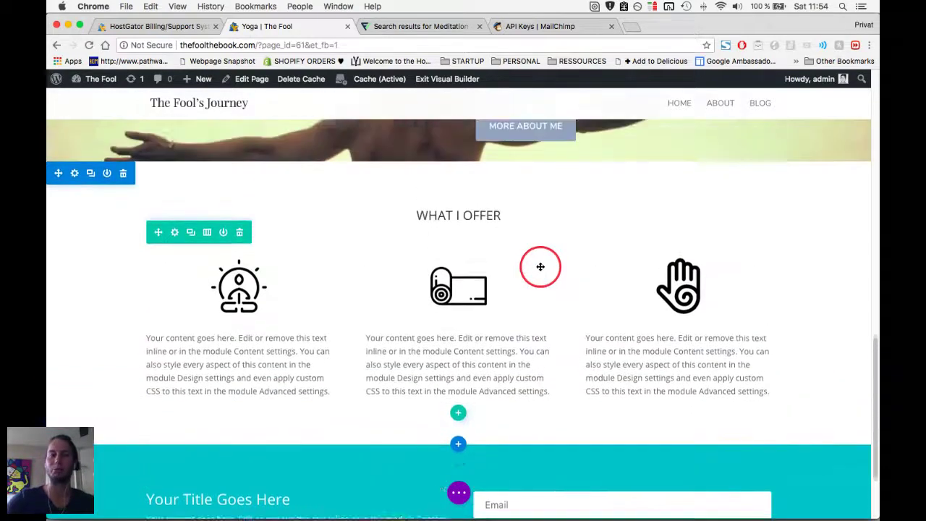
{"action": "scroll", "coordinate": [540, 267], "scroll_direction": "down", "scroll_amount": 2}
{"action": "scroll", "coordinate": [541, 267], "scroll_direction": "up", "scroll_amount": 5}
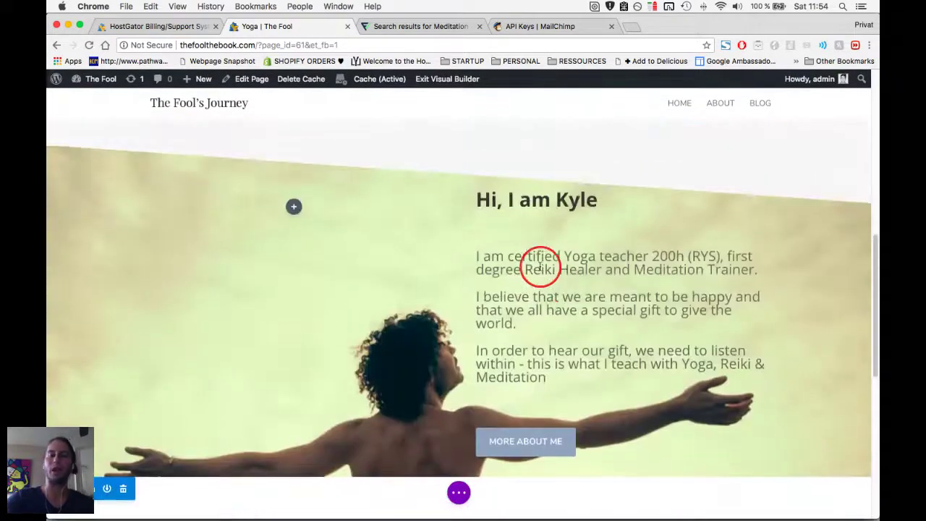
{"action": "scroll", "coordinate": [541, 267], "scroll_direction": "up", "scroll_amount": 10}
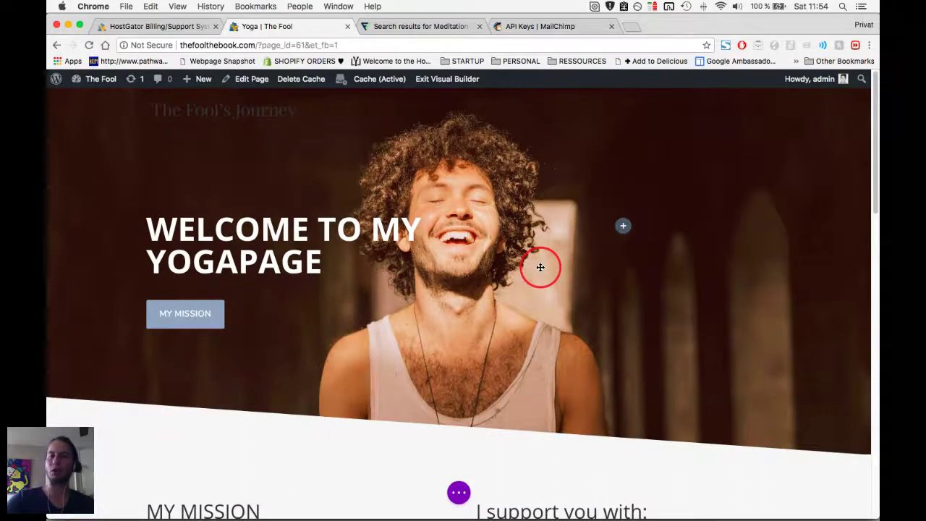
{"action": "scroll", "coordinate": [541, 267], "scroll_direction": "down", "scroll_amount": 10}
{"action": "scroll", "coordinate": [540, 267], "scroll_direction": "up", "scroll_amount": 4}
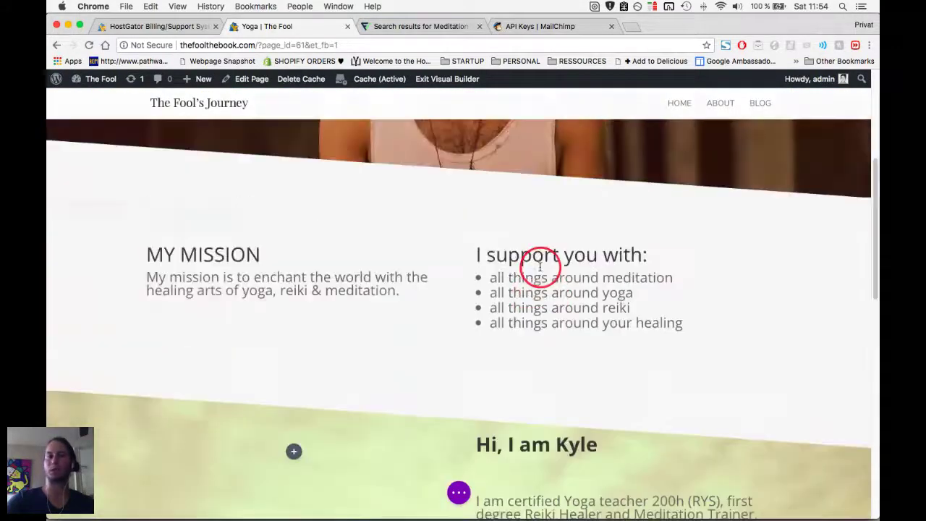
{"action": "scroll", "coordinate": [540, 267], "scroll_direction": "up", "scroll_amount": 5}
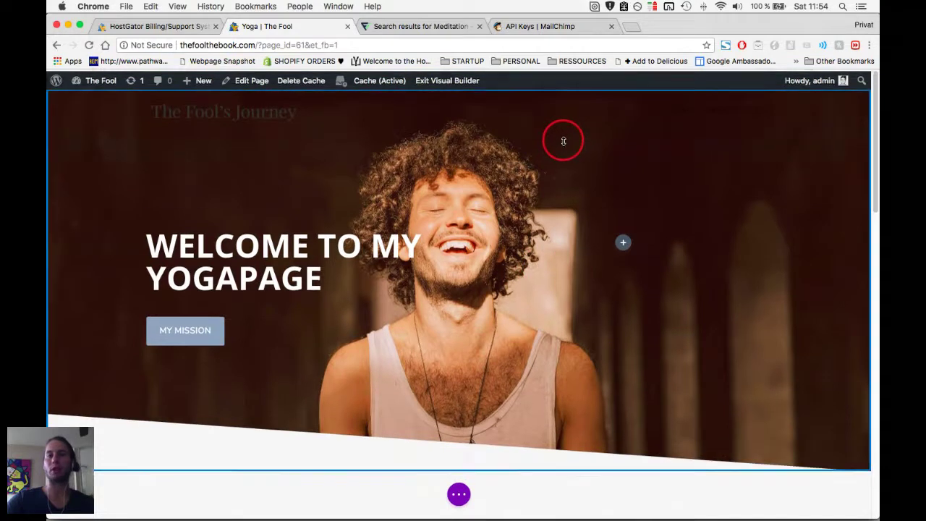
{"action": "scroll", "coordinate": [564, 141], "scroll_direction": "down", "scroll_amount": 3}
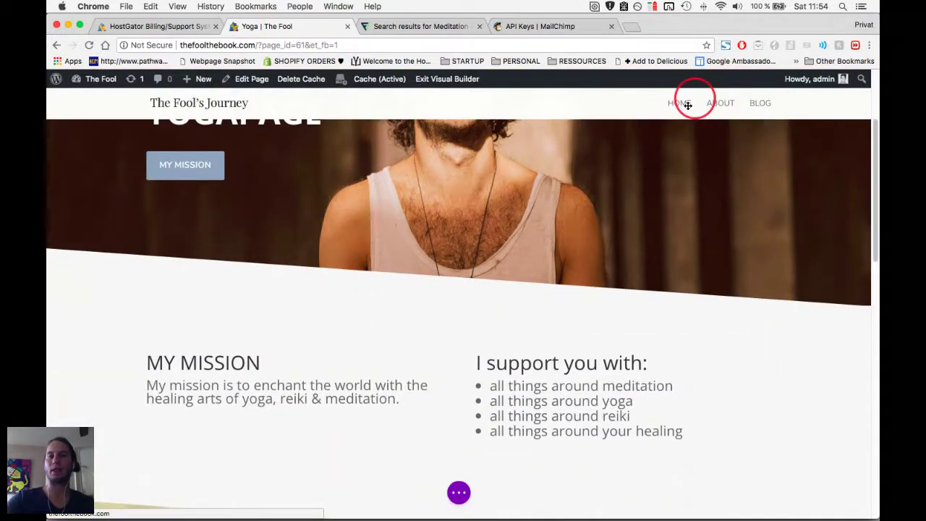
Switch to the Notes app showing the ONLINE CLASS NOTES.
{"action": "left_click", "coordinate": [552, 420]}
{"action": "scroll", "coordinate": [507, 434], "scroll_direction": "down", "scroll_amount": 10}
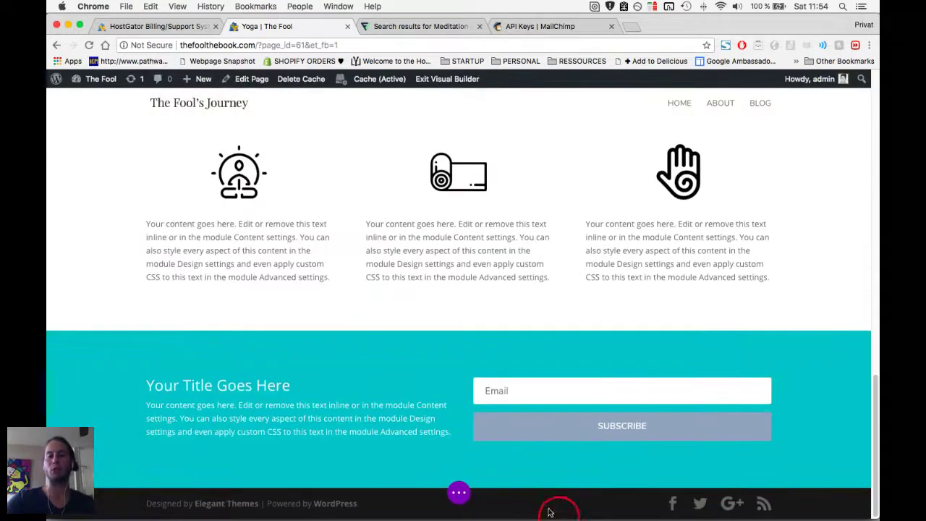
{"action": "key", "text": "super+Tab"}
{"action": "key", "text": "super+Tab"}
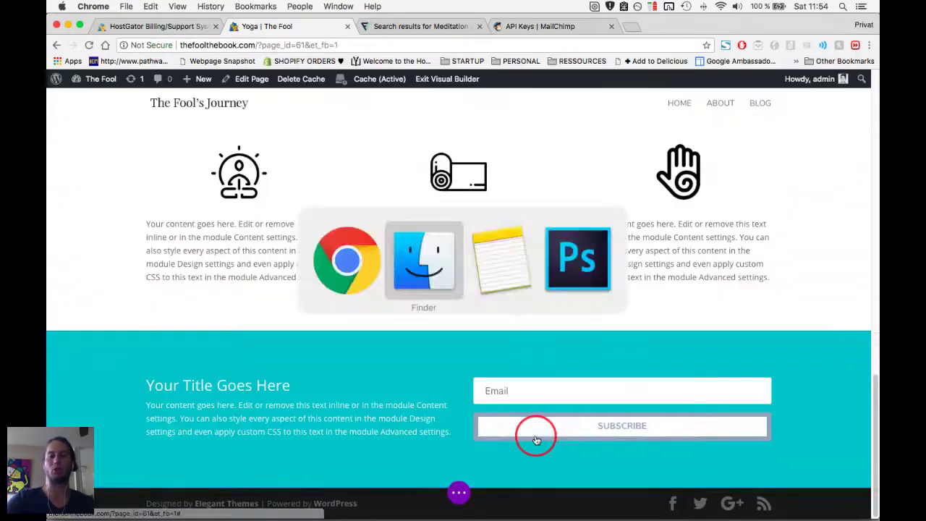
{"action": "key", "text": "super+Tab"}
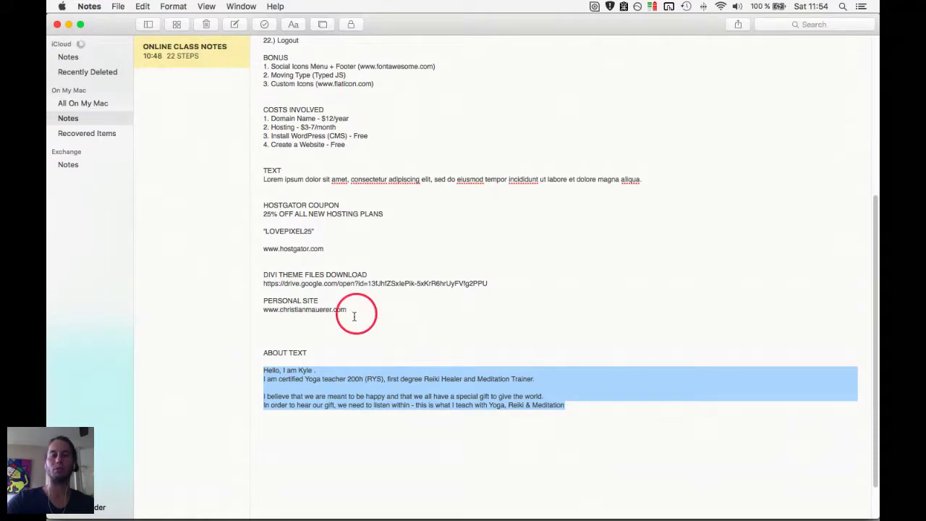
{"action": "key", "text": "super+Tab"}
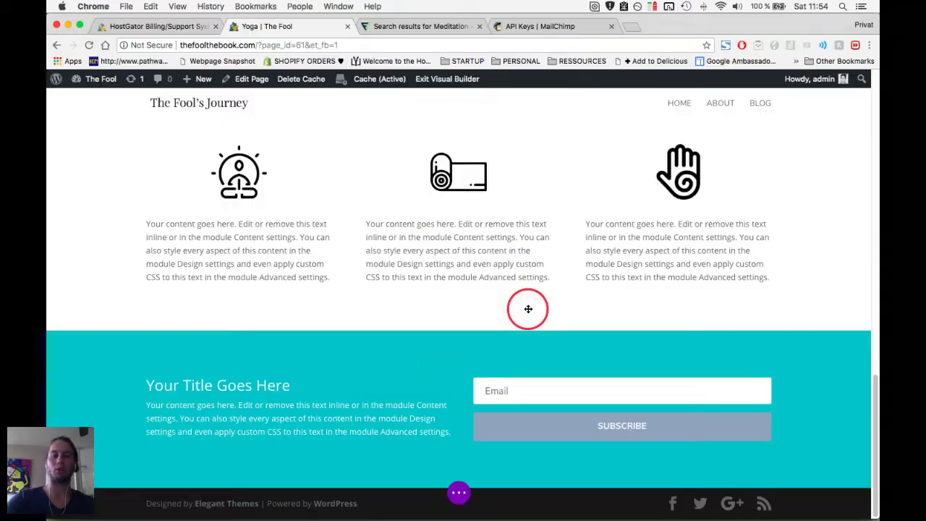
Save the page from the bottom builder menu and exit the Visual Builder.
{"action": "left_click", "coordinate": [439, 81]}
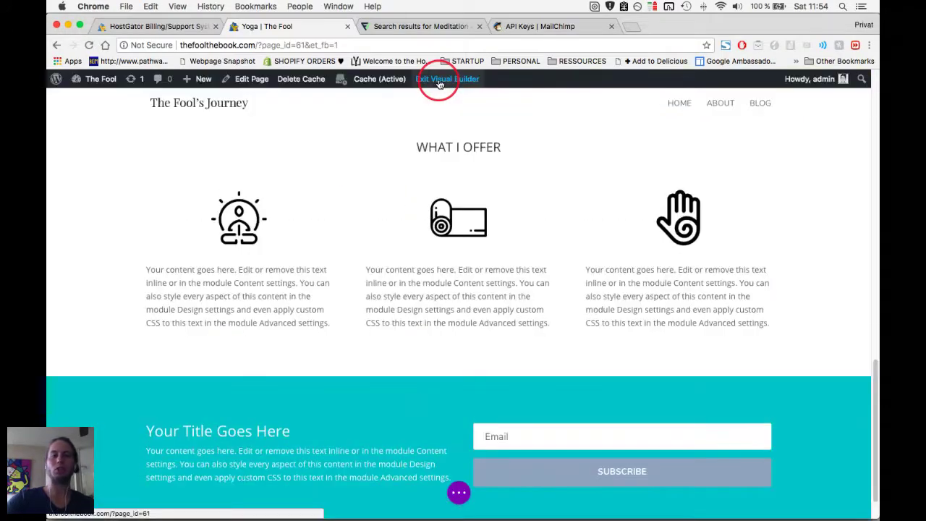
{"action": "left_click", "coordinate": [456, 495]}
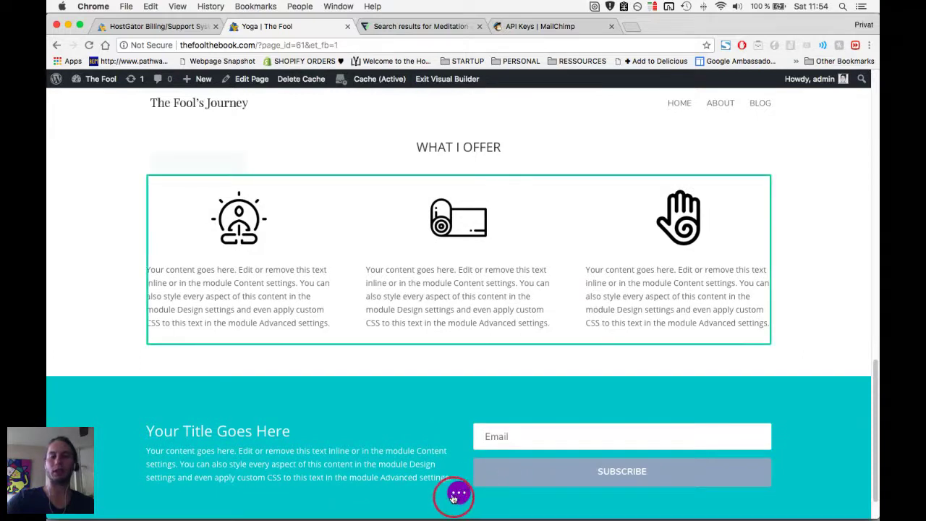
{"action": "left_click", "coordinate": [838, 493]}
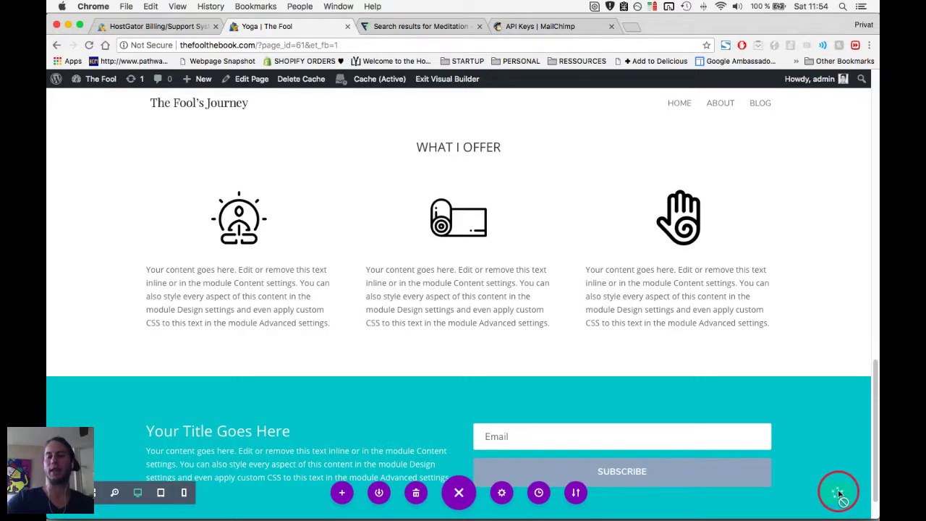
{"action": "left_click_drag", "start_coordinate": [484, 204], "coordinate": [486, 196]}
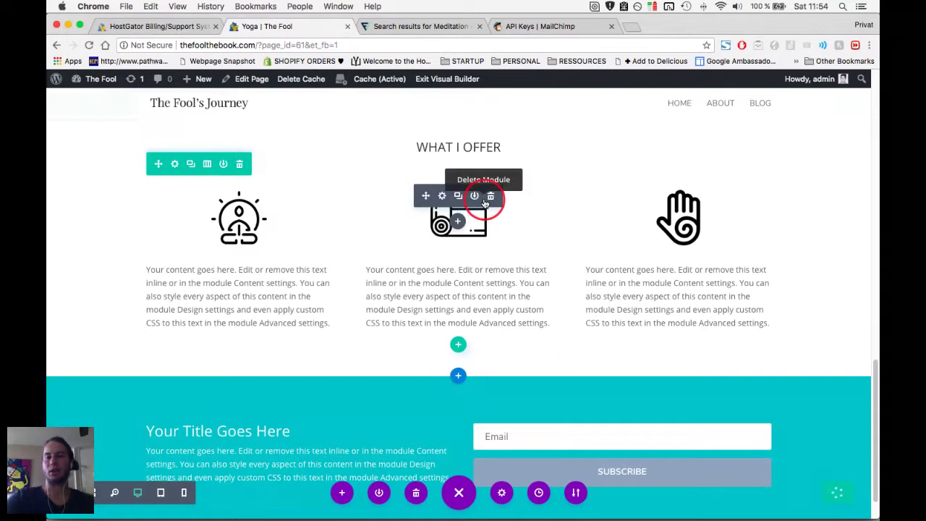
{"action": "left_click", "coordinate": [446, 81]}
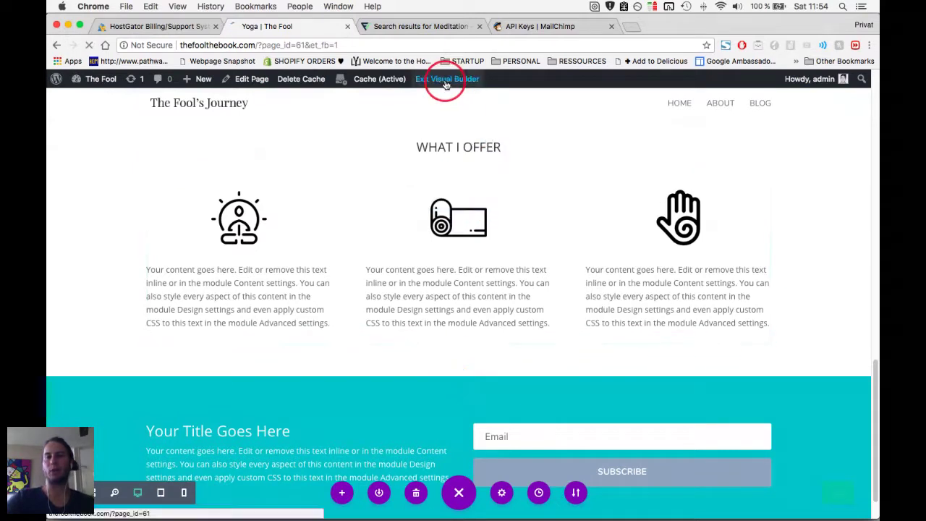
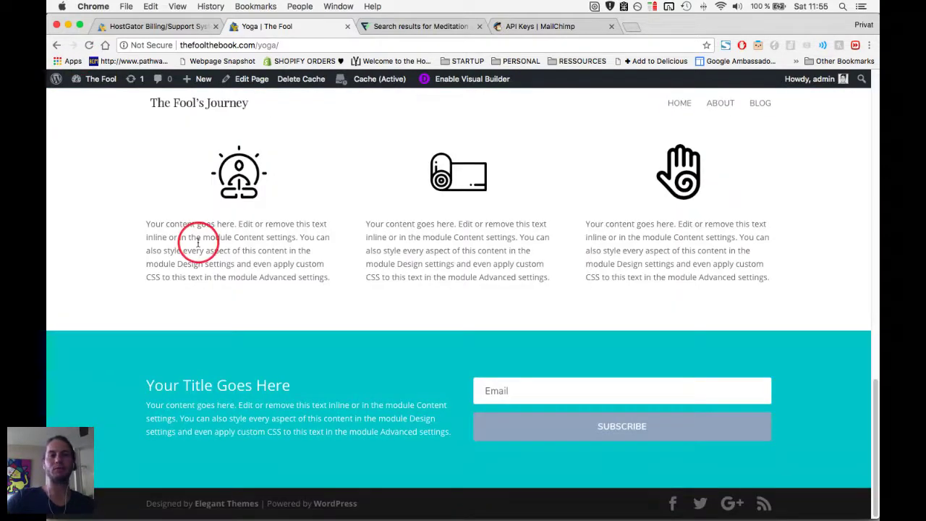
Leave the live yoga page for the WordPress Dashboard, then go to Appearance > Widgets.
{"action": "scroll", "coordinate": [197, 243], "scroll_direction": "up", "scroll_amount": 15}
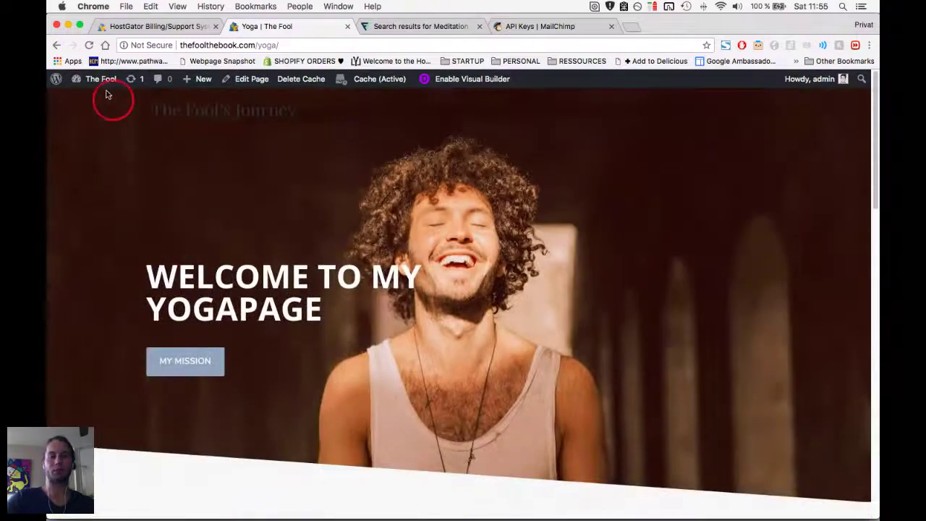
{"action": "mouse_move", "coordinate": [98, 81]}
{"action": "left_click", "coordinate": [91, 101]}
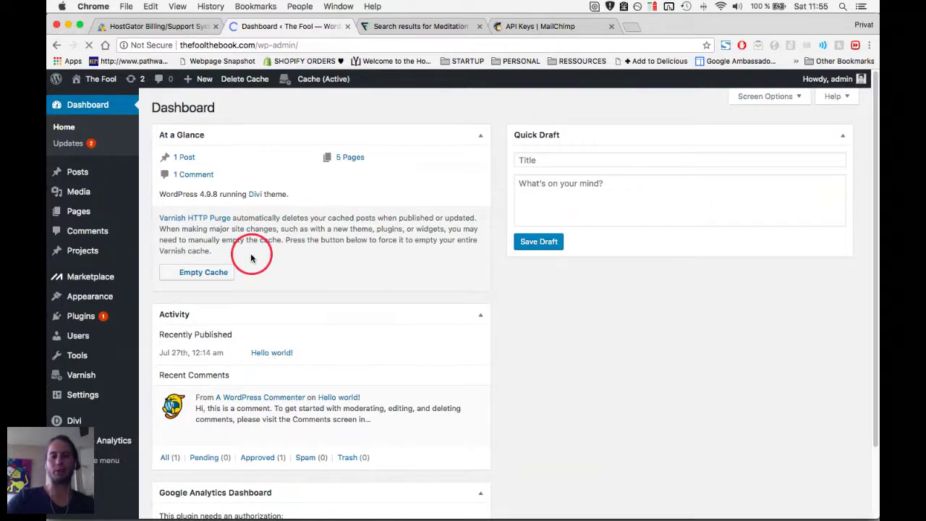
{"action": "mouse_move", "coordinate": [107, 298]}
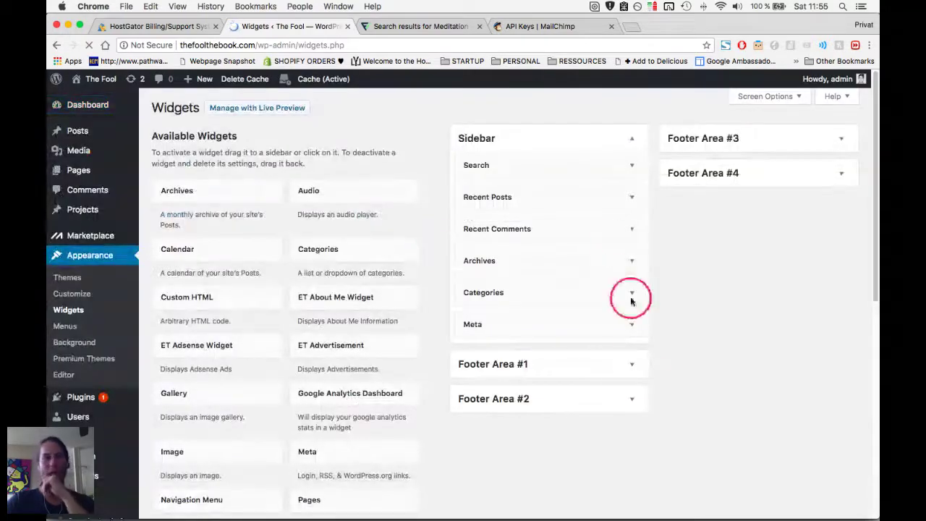
Add a Text widget titled 'About' with body 'Text' to Footer Area #1 and save it.
{"action": "left_click", "coordinate": [631, 367]}
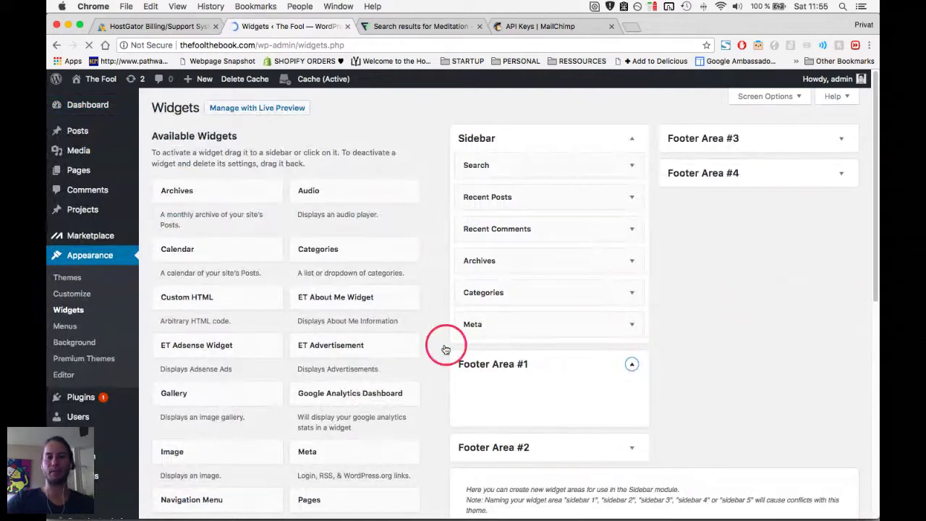
{"action": "scroll", "coordinate": [444, 349], "scroll_direction": "down", "scroll_amount": 5}
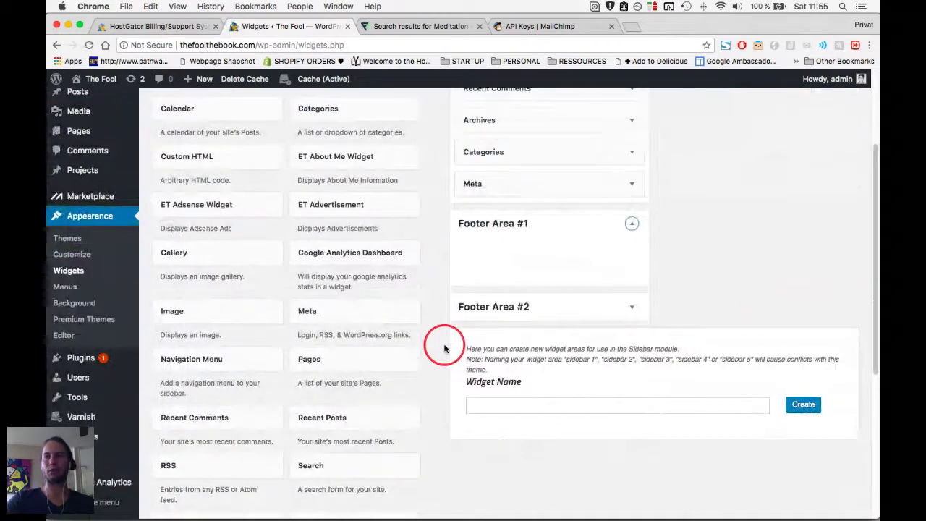
{"action": "left_click_drag", "start_coordinate": [348, 458], "coordinate": [539, 182]}
{"action": "left_click", "coordinate": [472, 231]}
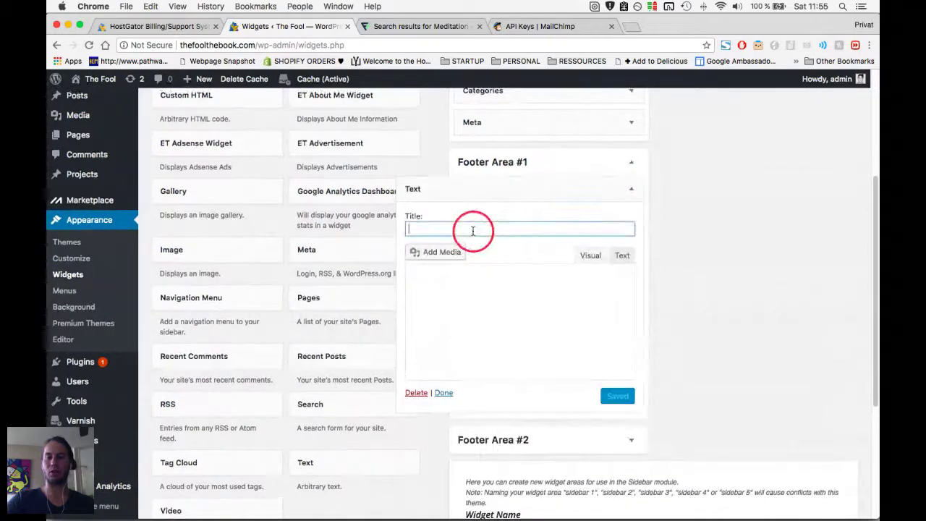
{"action": "type", "text": "About"}
{"action": "left_click", "coordinate": [468, 304]}
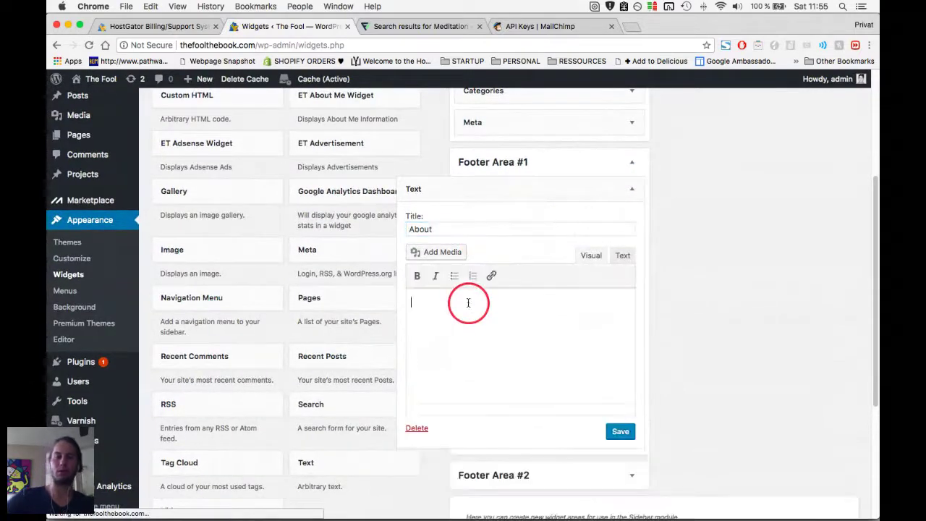
{"action": "type", "text": "Text"}
{"action": "left_click", "coordinate": [620, 431]}
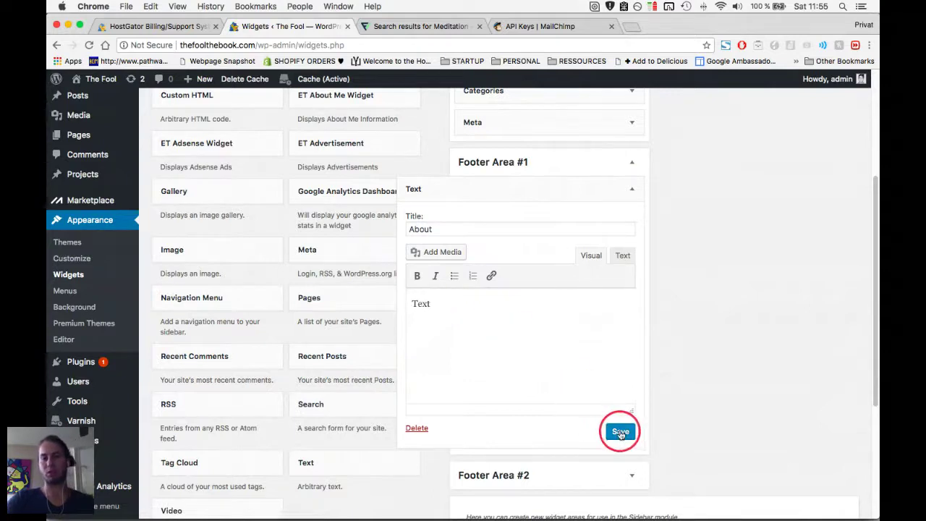
{"action": "left_click", "coordinate": [631, 188]}
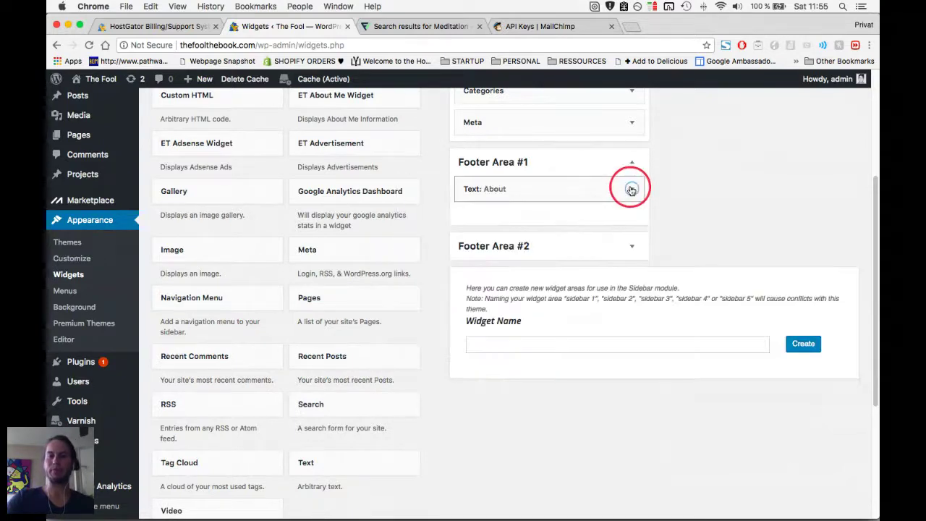
{"action": "scroll", "coordinate": [450, 311], "scroll_direction": "down", "scroll_amount": 1}
Add a 'LINKS' Text widget with link lines to Footer Area #2 and save it.
{"action": "left_click", "coordinate": [630, 235]}
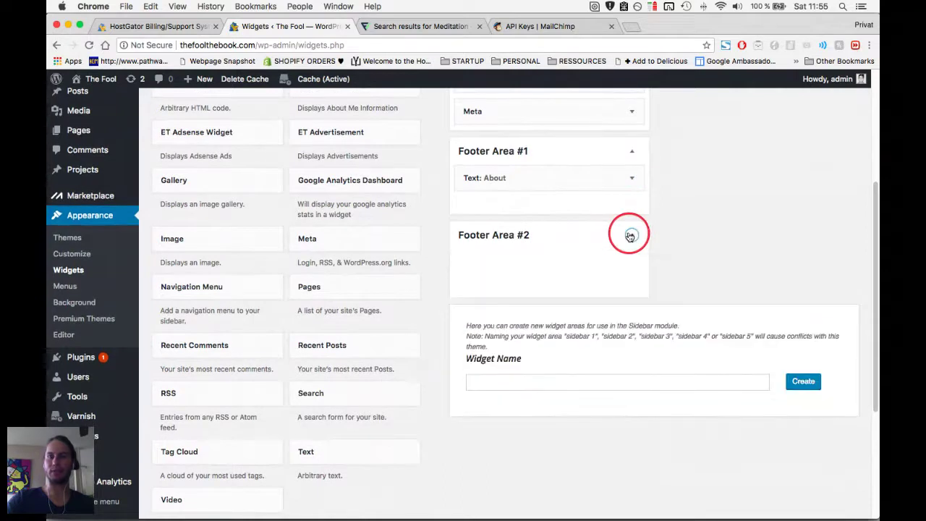
{"action": "left_click_drag", "start_coordinate": [319, 472], "coordinate": [513, 271]}
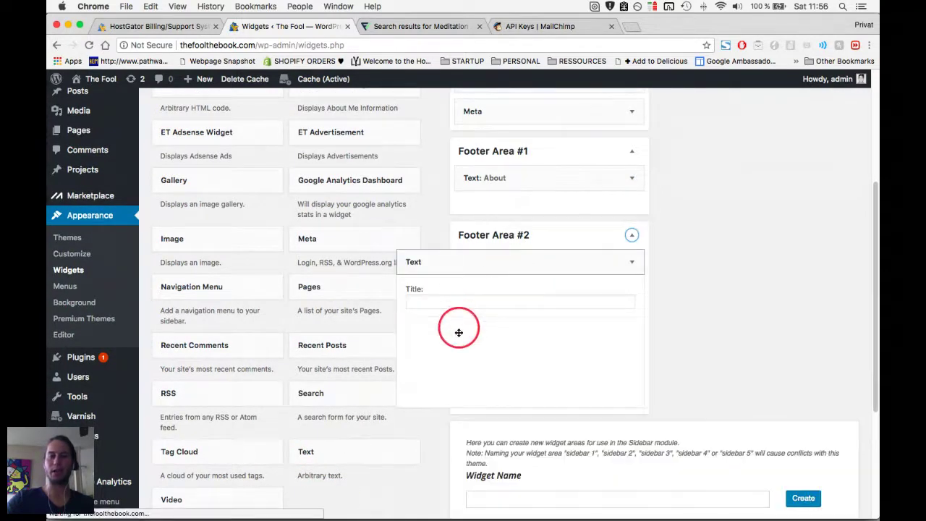
{"action": "left_click", "coordinate": [466, 302]}
{"action": "type", "text": "LINKS"}
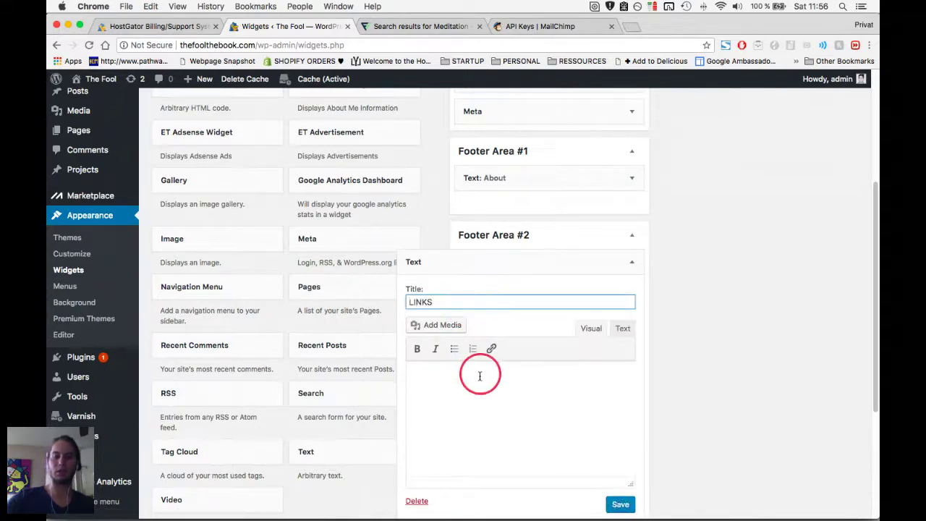
{"action": "left_click", "coordinate": [479, 383]}
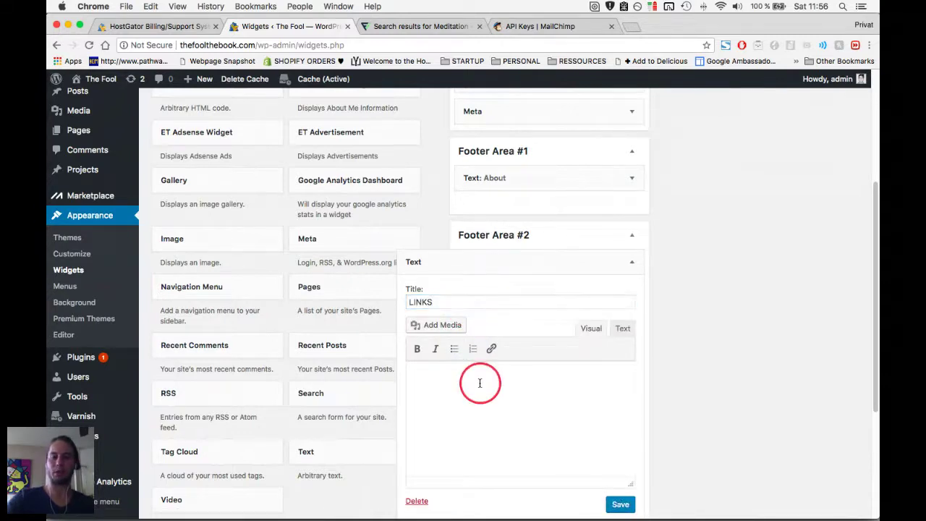
{"action": "type", "text": "Link1"}
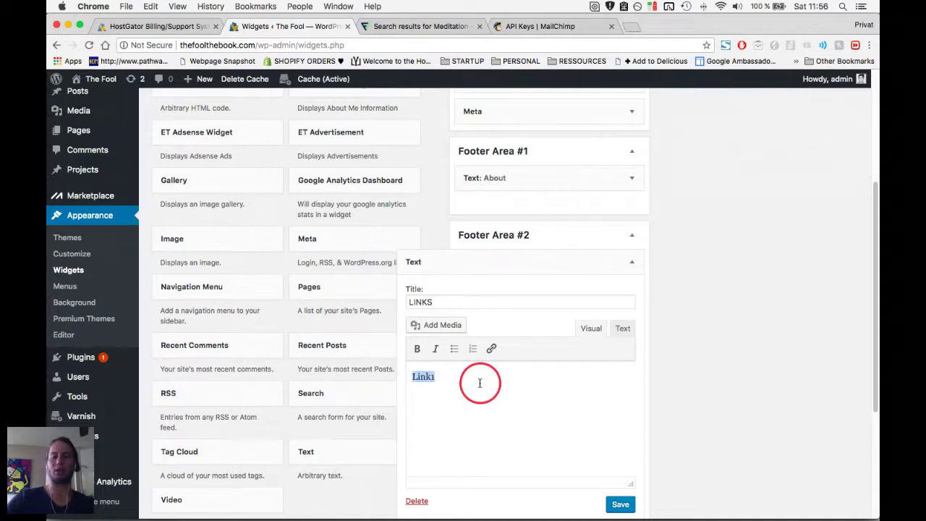
{"action": "key", "text": "Return"}
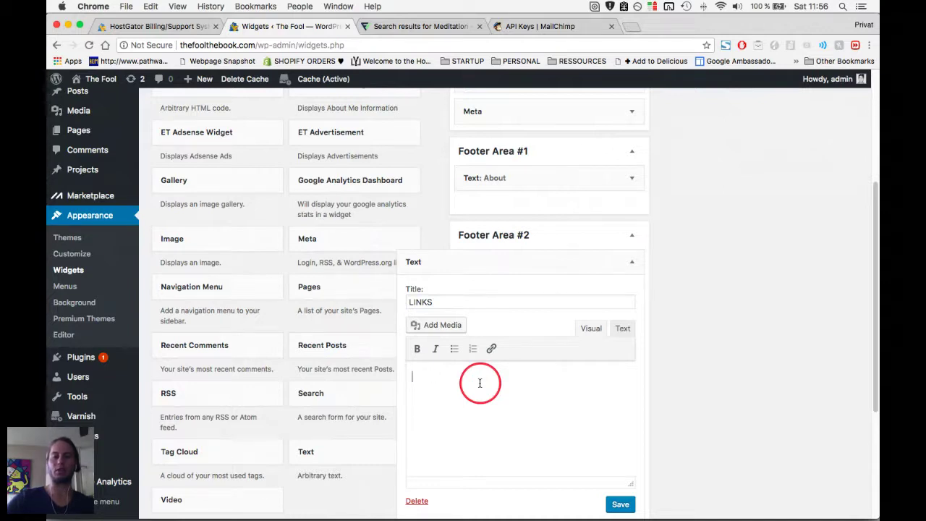
{"action": "type", "text": "Link2"}
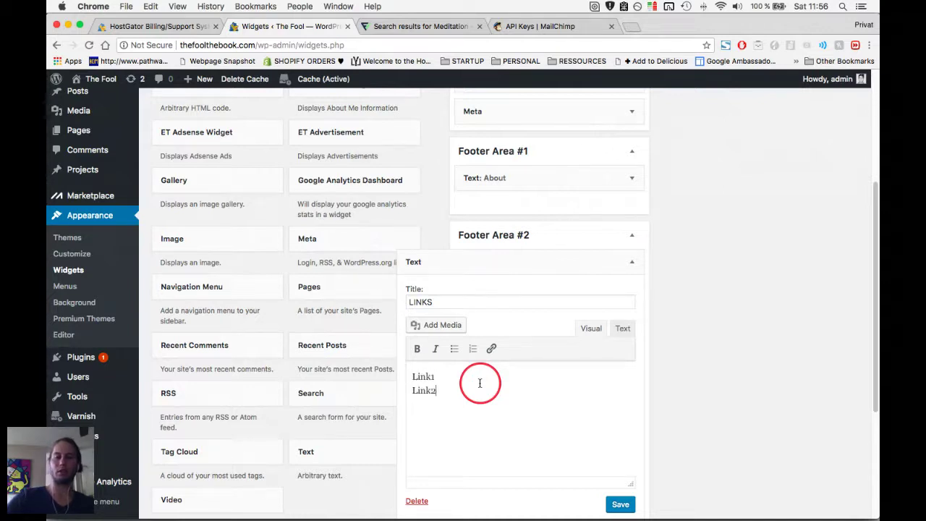
{"action": "left_click", "coordinate": [620, 506]}
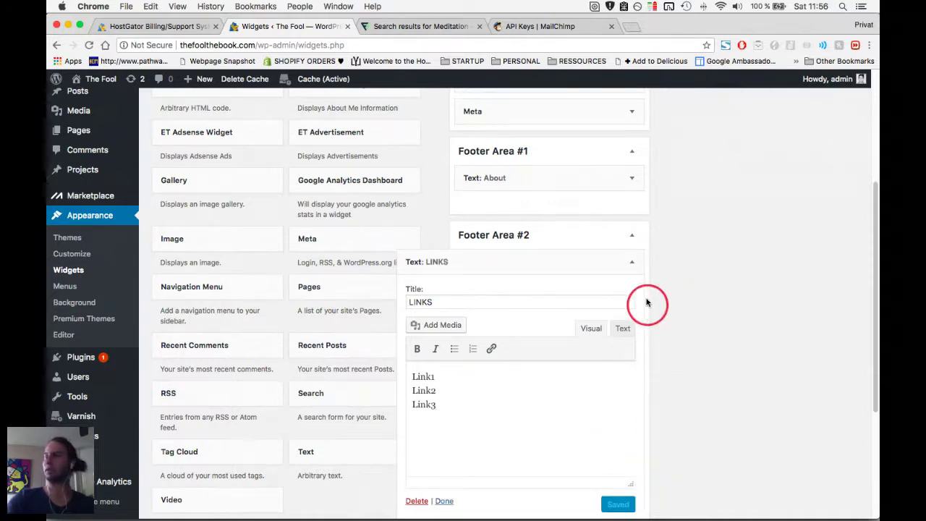
{"action": "left_click", "coordinate": [635, 265]}
{"action": "scroll", "coordinate": [502, 337], "scroll_direction": "down", "scroll_amount": 1}
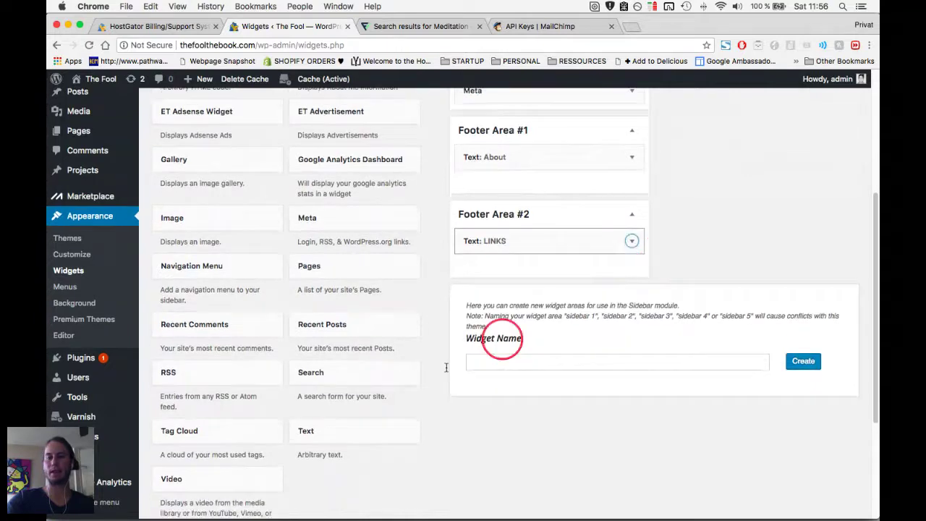
{"action": "scroll", "coordinate": [500, 377], "scroll_direction": "up", "scroll_amount": 5}
Add a 'CONNECT WITH ME' Text widget in HTML mode to Footer Area #3 and save it.
{"action": "left_click", "coordinate": [840, 139]}
{"action": "scroll", "coordinate": [564, 330], "scroll_direction": "down", "scroll_amount": 4}
{"action": "left_click_drag", "start_coordinate": [330, 405], "coordinate": [801, 186]}
{"action": "scroll", "coordinate": [647, 202], "scroll_direction": "up", "scroll_amount": 5}
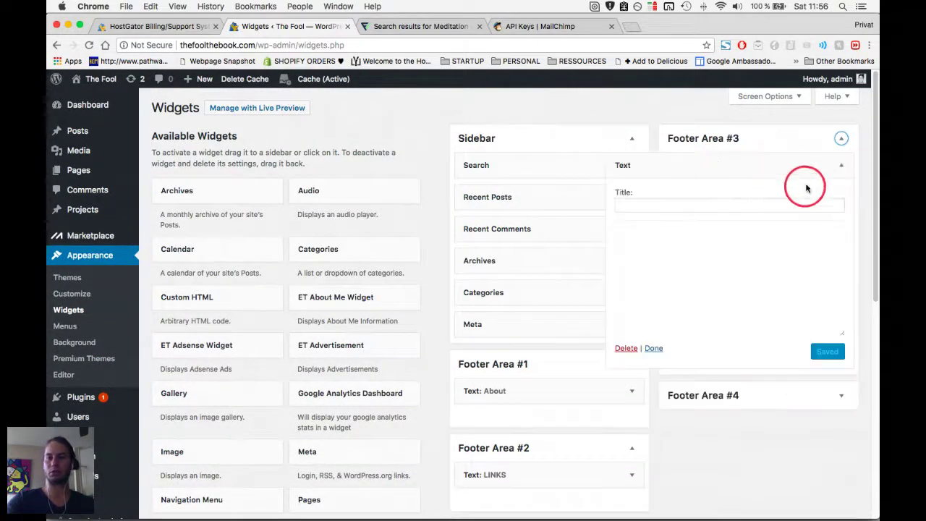
{"action": "left_click", "coordinate": [690, 202]}
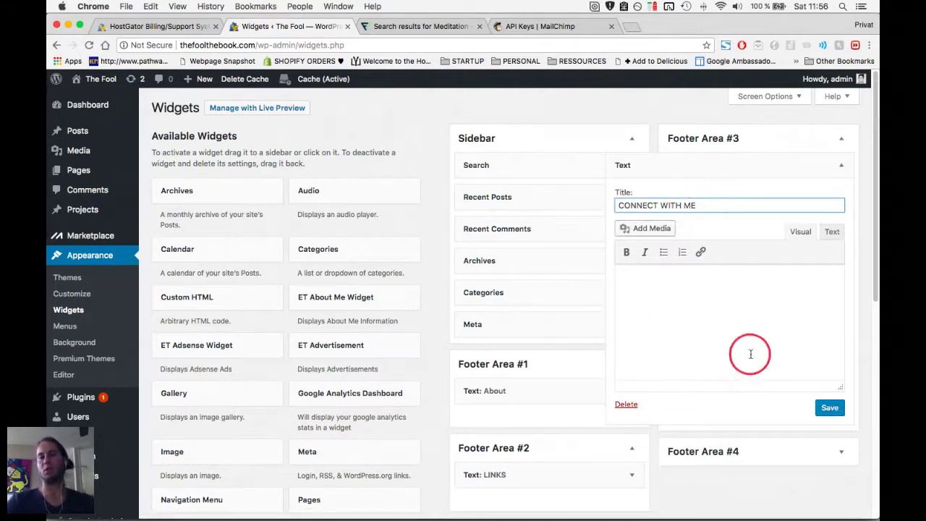
{"action": "left_click", "coordinate": [830, 233]}
{"action": "left_click", "coordinate": [812, 348]}
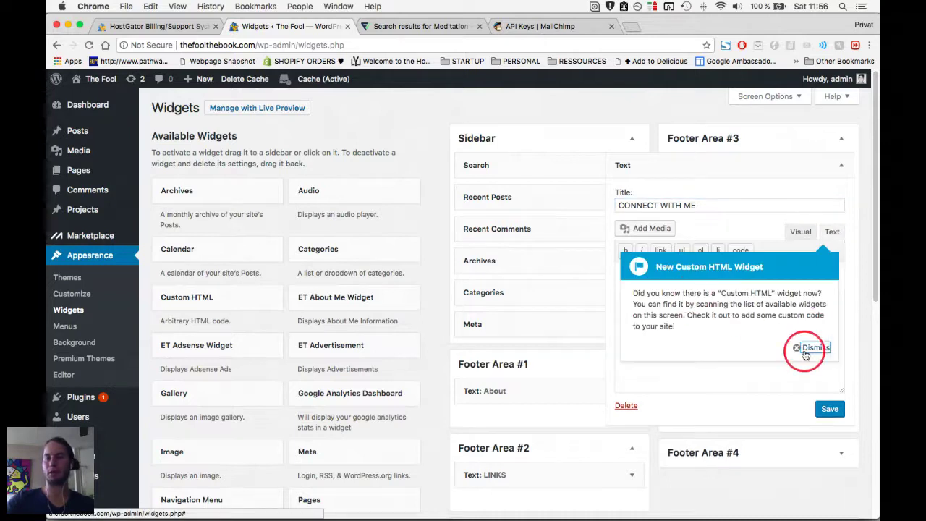
{"action": "left_click", "coordinate": [830, 408]}
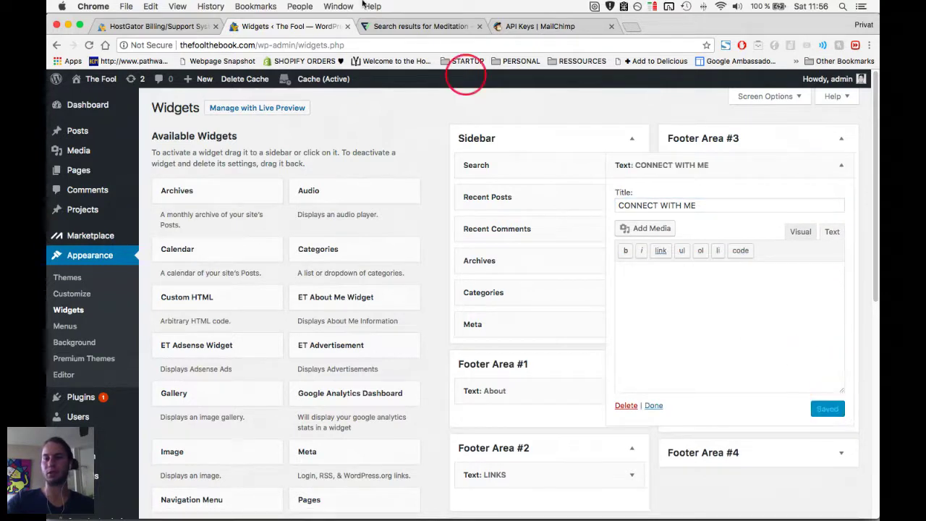
{"action": "key", "text": "super+t"}
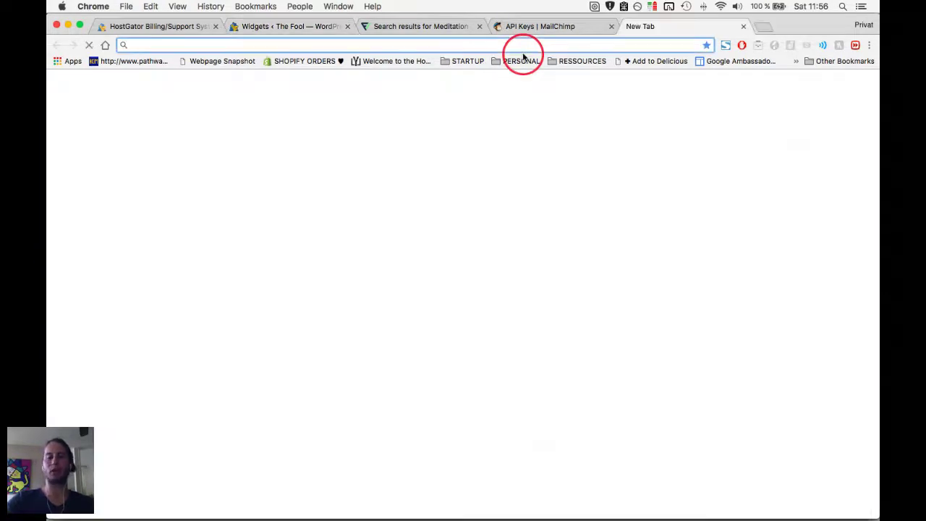
Load fontawesome.com in the new tab and close the Flaticon and MailChimp tabs.
{"action": "type", "text": "fontawe"}
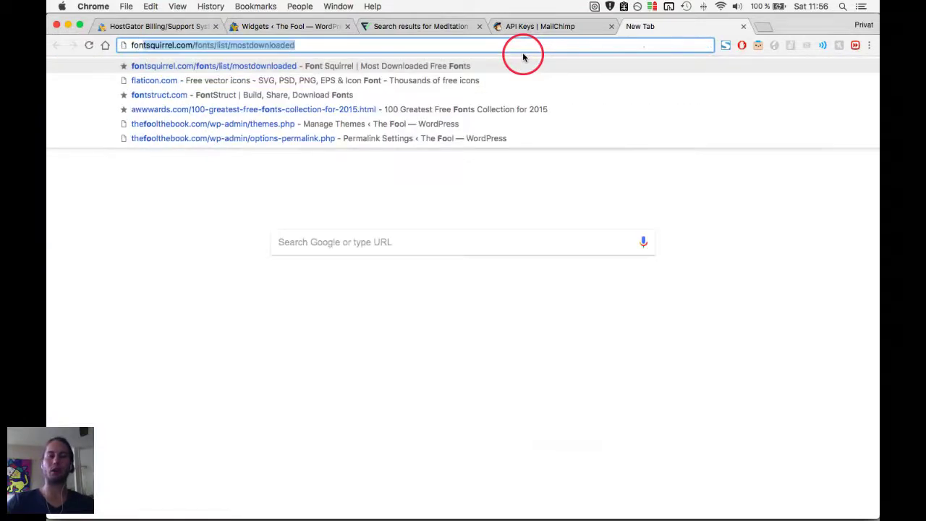
{"action": "type", "text": "some.com"}
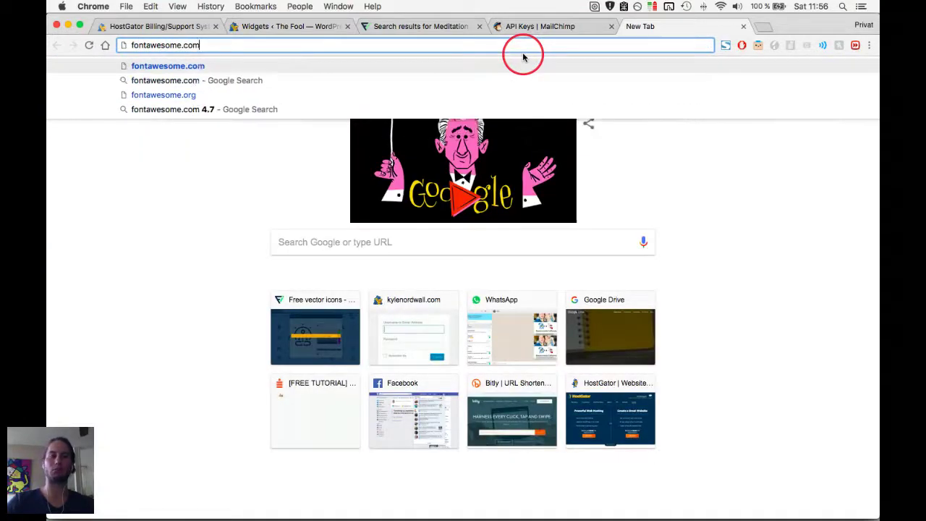
{"action": "key", "text": "Return"}
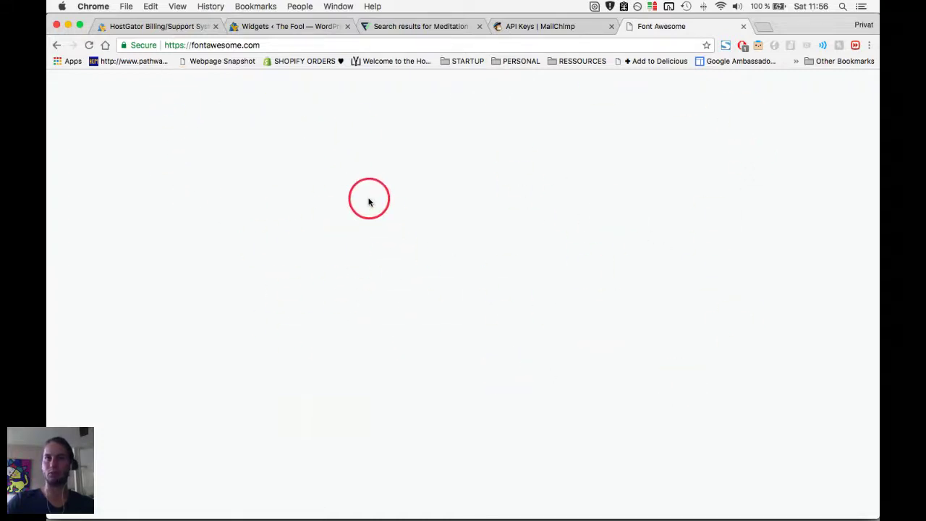
{"action": "key", "text": "ctrl+shift+Tab"}
{"action": "key", "text": "ctrl+shift+Tab"}
{"action": "key", "text": "ctrl+shift+Tab"}
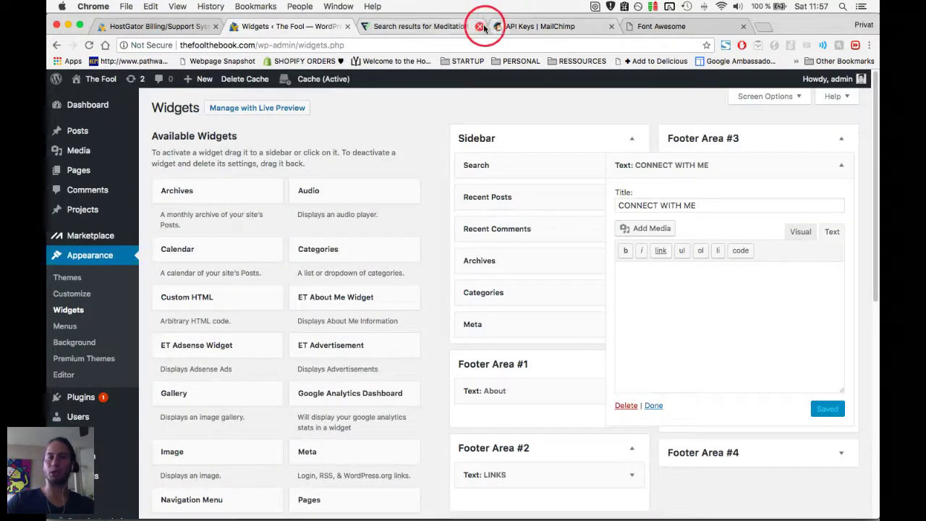
{"action": "left_click", "coordinate": [479, 26]}
{"action": "left_click", "coordinate": [479, 26]}
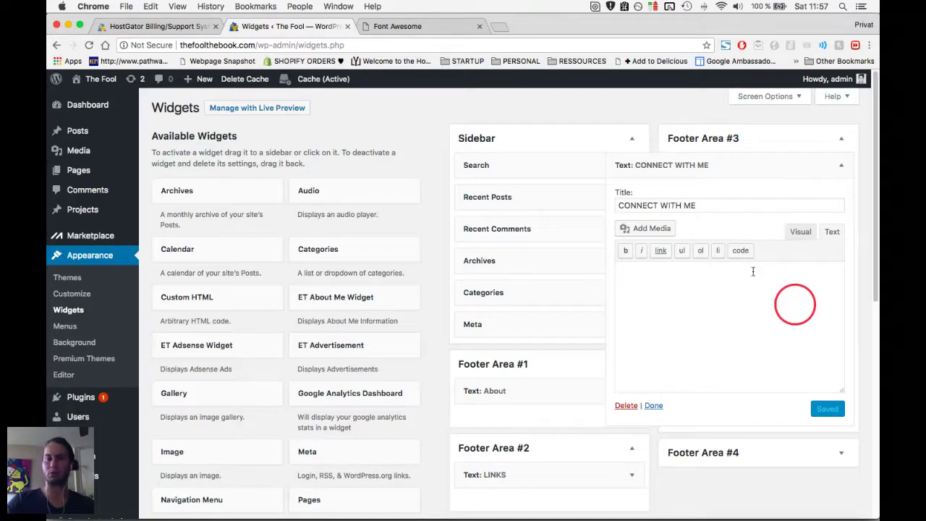
{"action": "left_click", "coordinate": [403, 26]}
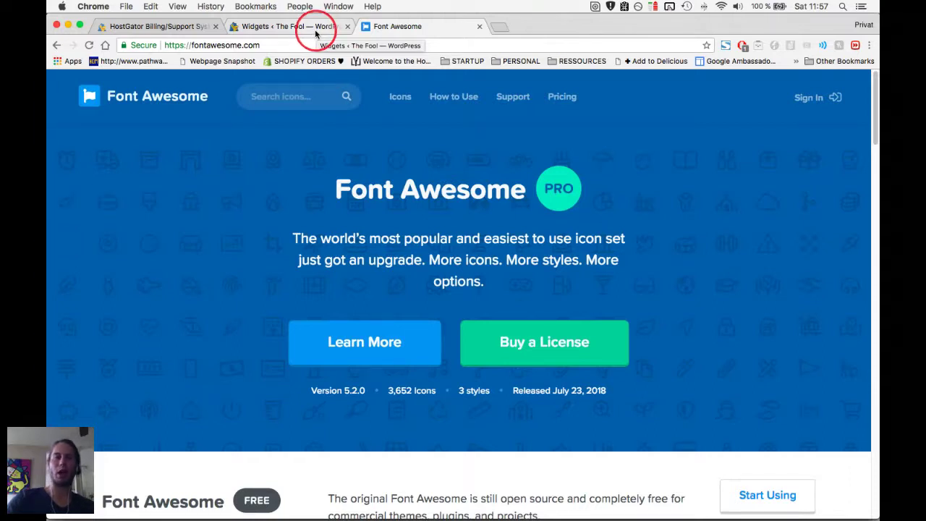
{"action": "key", "text": "super+1"}
{"action": "key", "text": "super+3"}
{"action": "left_click", "coordinate": [316, 33]}
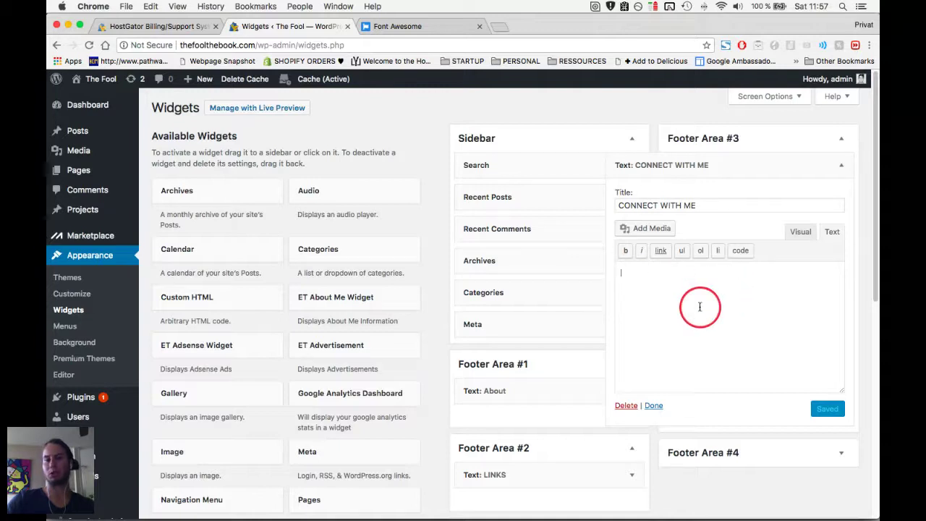
Select the free CDN stylesheet link on Font Awesome's How to Use page, then return to WordPress.
{"action": "key", "text": "ctrl+Tab"}
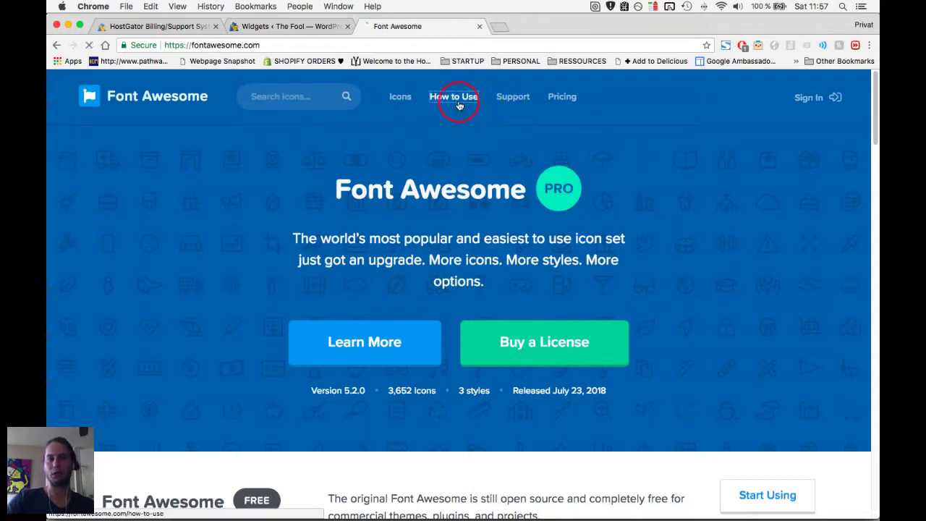
{"action": "left_click", "coordinate": [458, 106]}
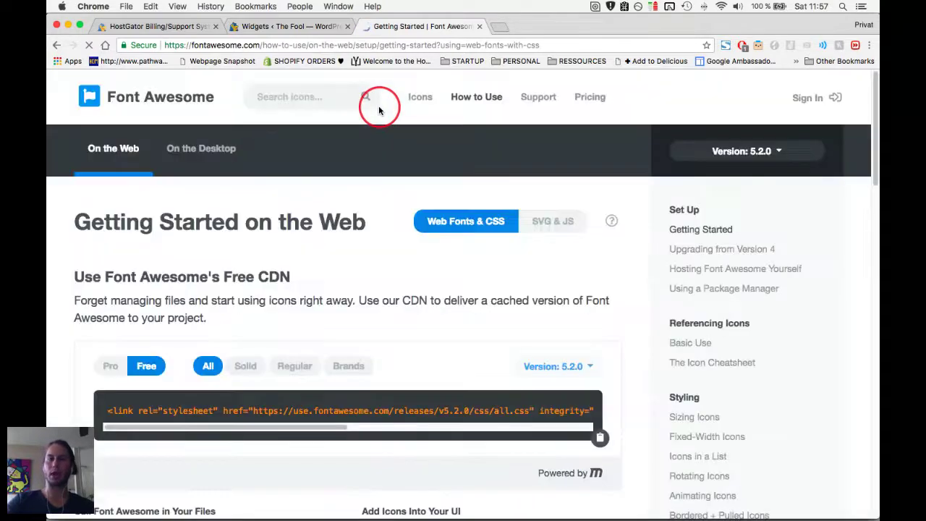
{"action": "left_click", "coordinate": [353, 409]}
{"action": "scroll", "coordinate": [194, 409], "scroll_direction": "right", "scroll_amount": 2}
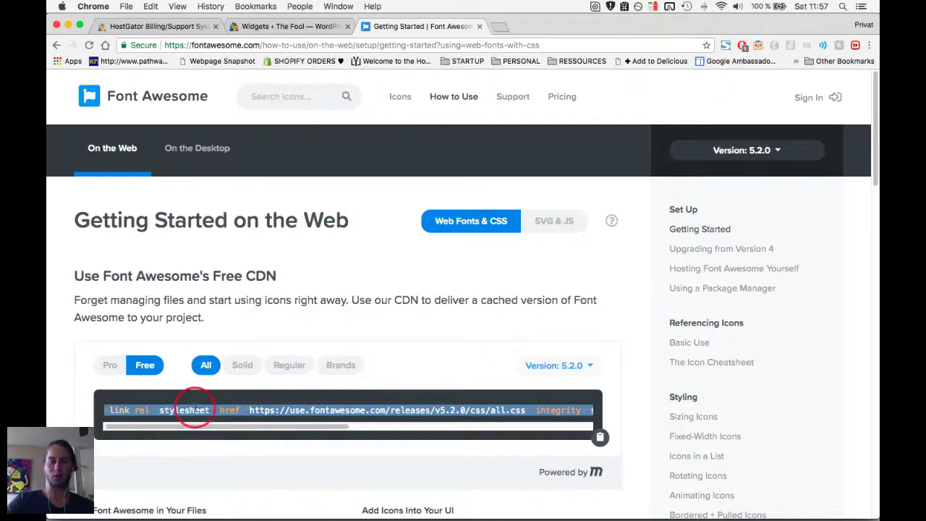
{"action": "scroll", "coordinate": [167, 411], "scroll_direction": "left", "scroll_amount": 3}
{"action": "scroll", "coordinate": [306, 413], "scroll_direction": "right", "scroll_amount": 3}
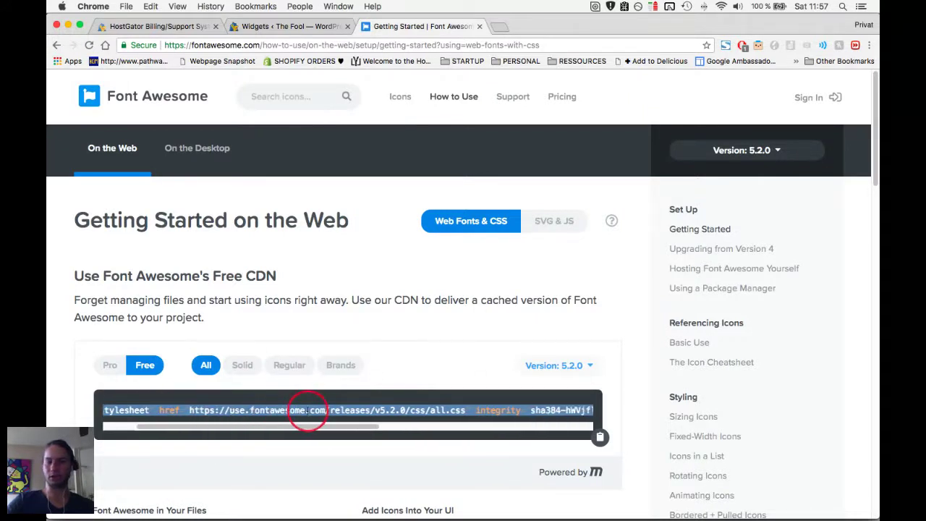
{"action": "left_click", "coordinate": [318, 28]}
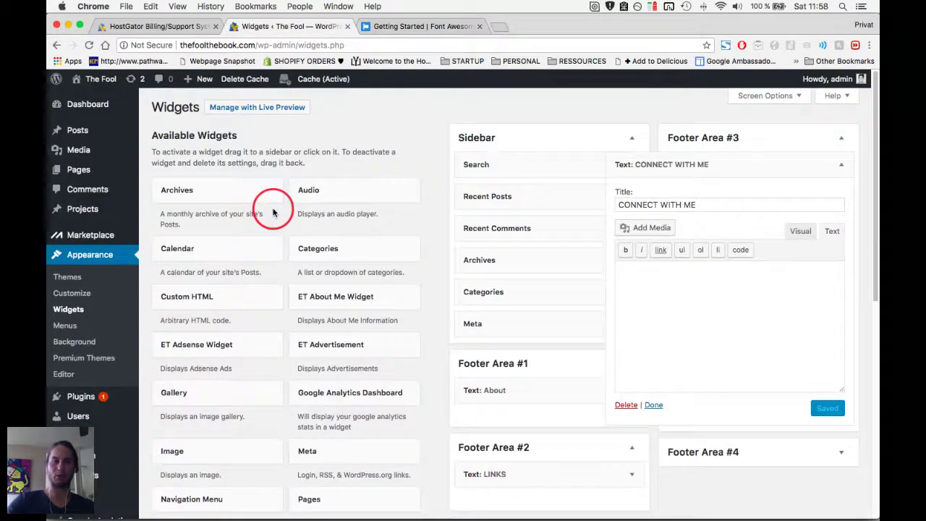
{"action": "scroll", "coordinate": [101, 474], "scroll_direction": "down", "scroll_amount": 2}
Open Divi Theme Options and scroll through its settings.
{"action": "mouse_move", "coordinate": [94, 427]}
{"action": "left_click", "coordinate": [186, 418], "text": "shift+super"}
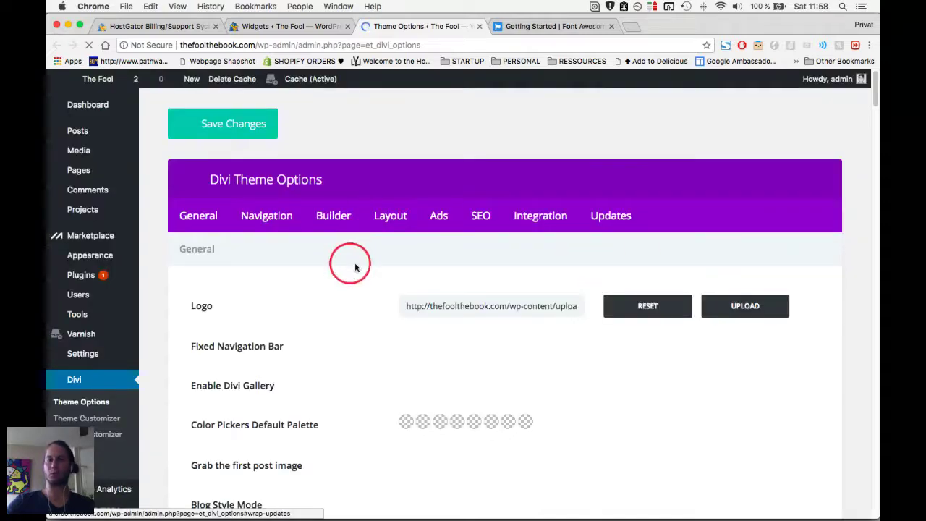
{"action": "scroll", "coordinate": [350, 295], "scroll_direction": "down", "scroll_amount": 1}
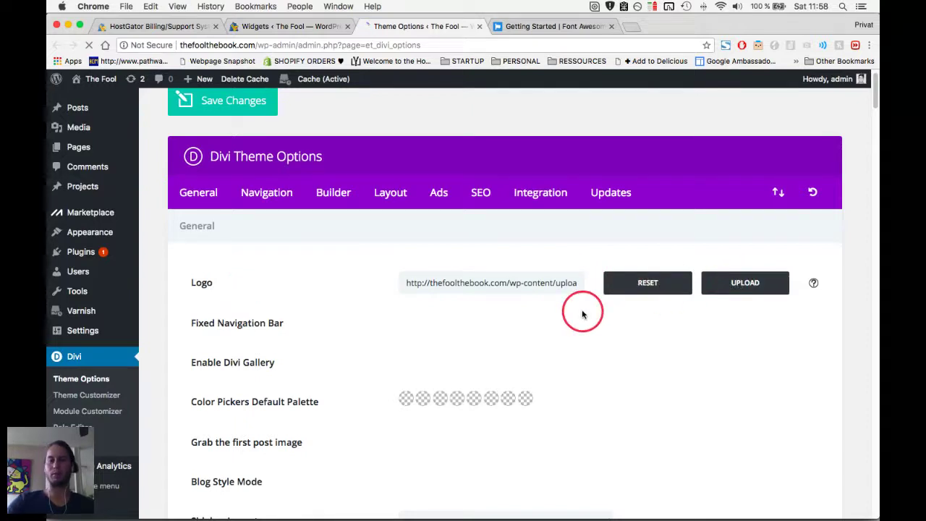
{"action": "scroll", "coordinate": [353, 324], "scroll_direction": "down", "scroll_amount": 2}
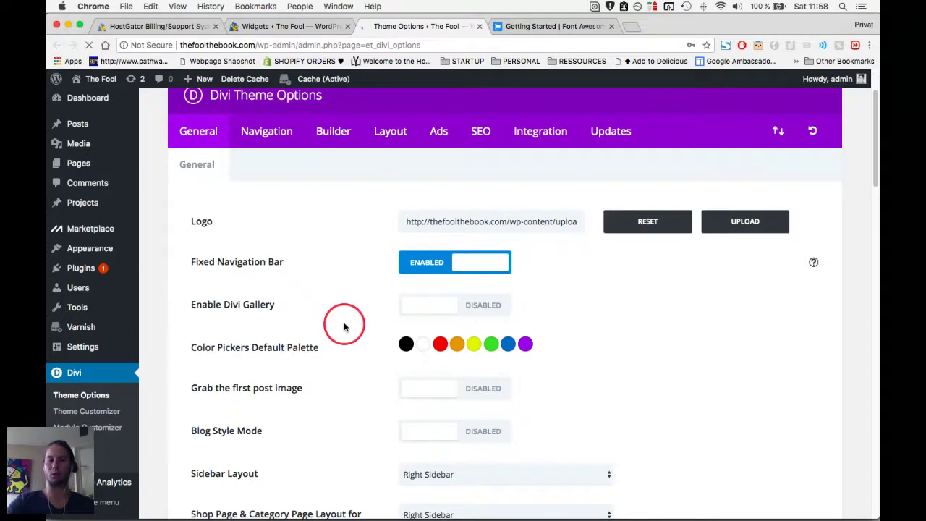
{"action": "scroll", "coordinate": [344, 327], "scroll_direction": "down", "scroll_amount": 10}
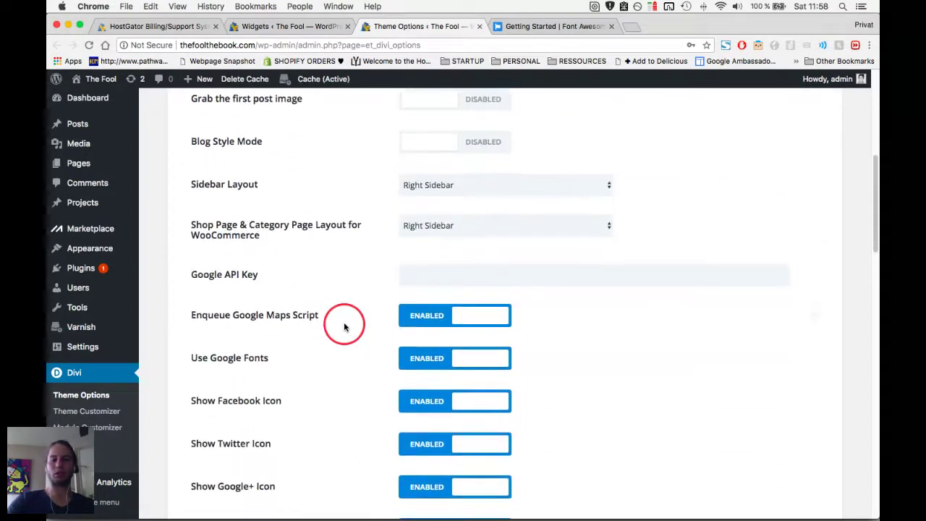
{"action": "scroll", "coordinate": [345, 327], "scroll_direction": "down", "scroll_amount": 7}
{"action": "scroll", "coordinate": [343, 325], "scroll_direction": "up", "scroll_amount": 4}
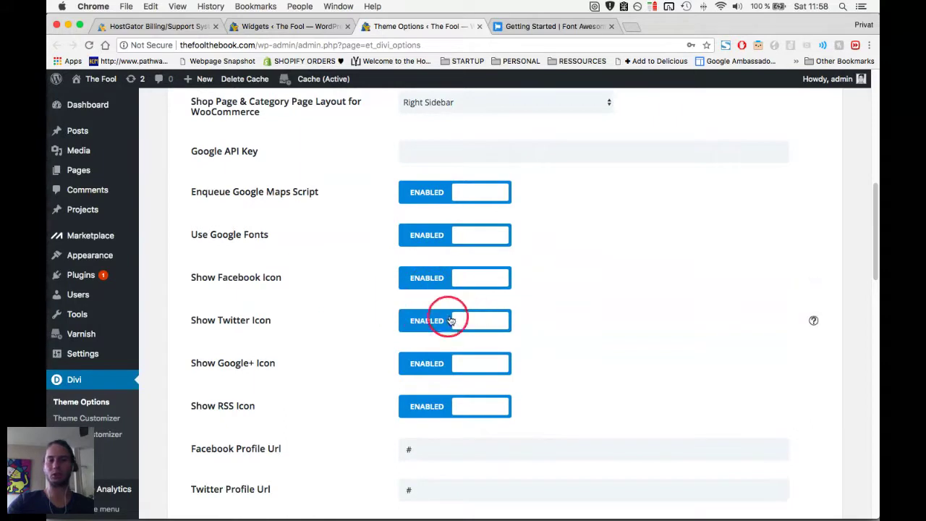
{"action": "scroll", "coordinate": [345, 383], "scroll_direction": "up", "scroll_amount": 1}
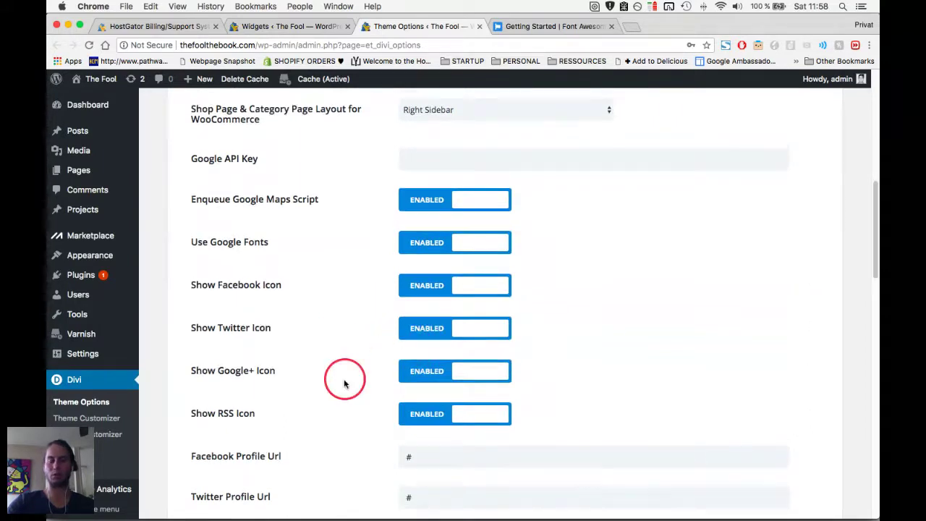
{"action": "scroll", "coordinate": [344, 384], "scroll_direction": "up", "scroll_amount": 10}
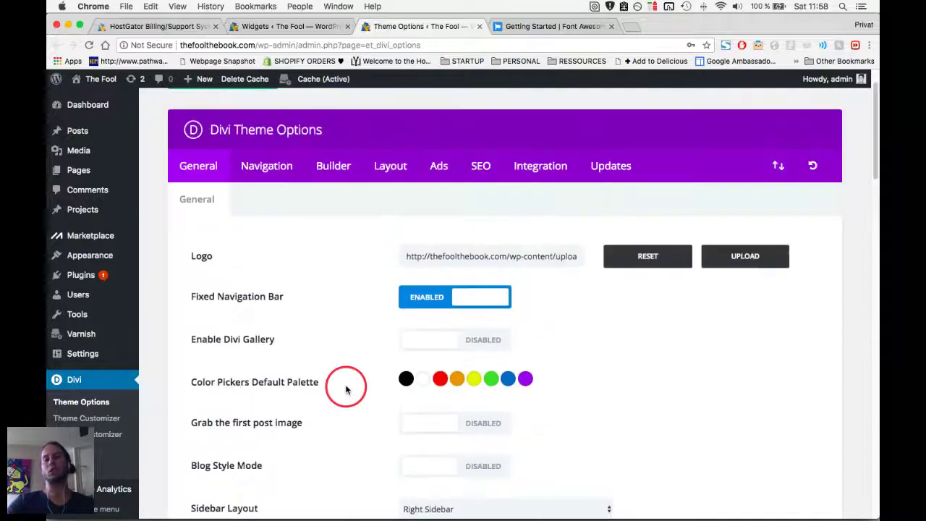
{"action": "scroll", "coordinate": [346, 389], "scroll_direction": "up", "scroll_amount": 2}
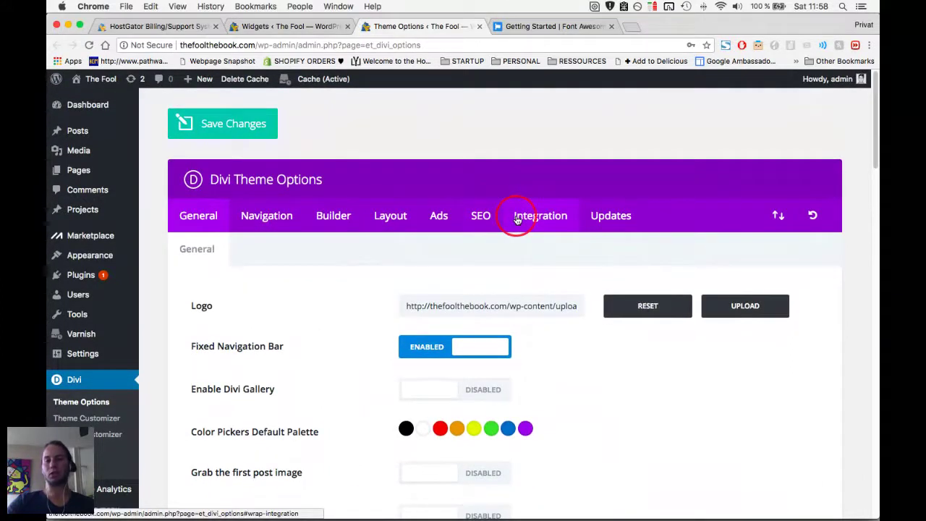
Paste the Font Awesome v5.2.0 CDN link into the Integration <head> code box and save.
{"action": "left_click", "coordinate": [536, 219]}
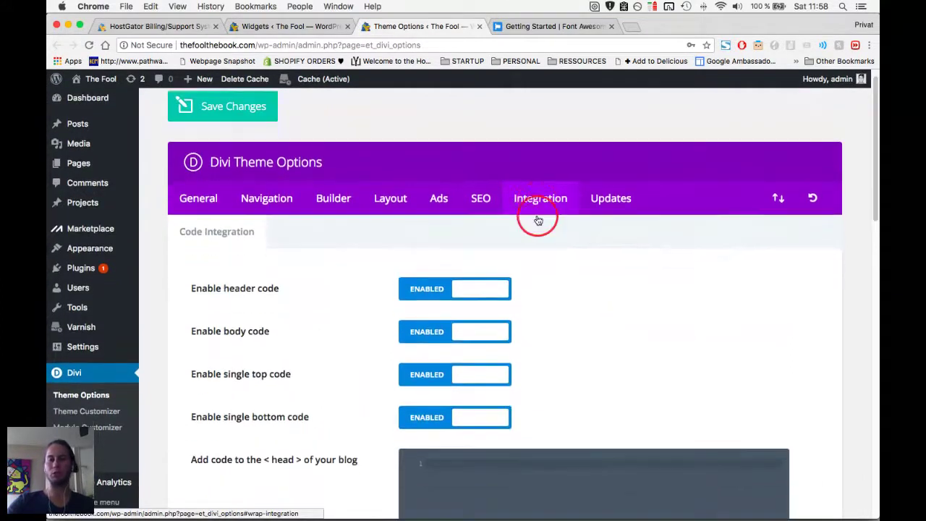
{"action": "scroll", "coordinate": [506, 326], "scroll_direction": "down", "scroll_amount": 1}
{"action": "scroll", "coordinate": [471, 441], "scroll_direction": "down", "scroll_amount": 2}
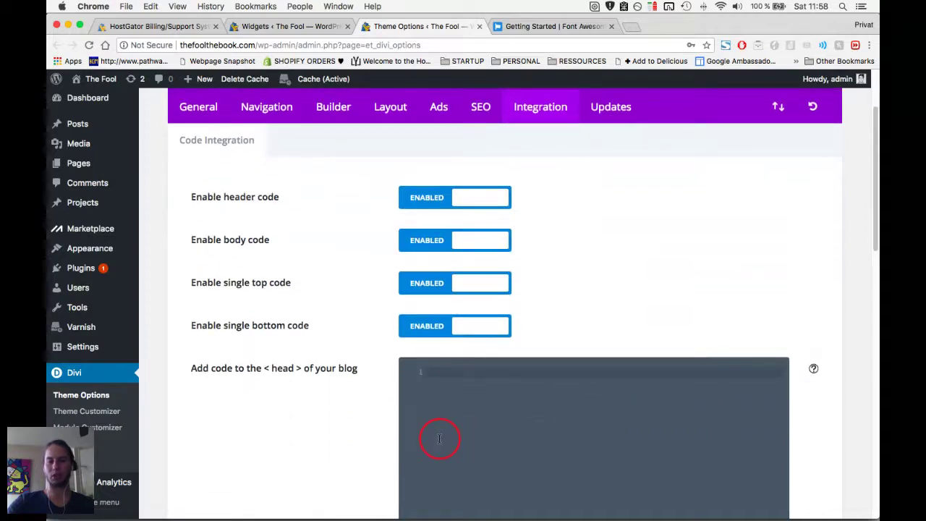
{"action": "type", "text": "<link rel=\"stylesheet\" href=\"https://use.fontawesome.com/releases/v5.2.0/css/all.css\" integrity=\"sha384-hWVjflwFxL6sNzntih27bfxkr27PmbbK/i8vJ+a4+0owXq79v+lsFkW54bOGbiDQ\" crossorigin=\"anonymous\">"}
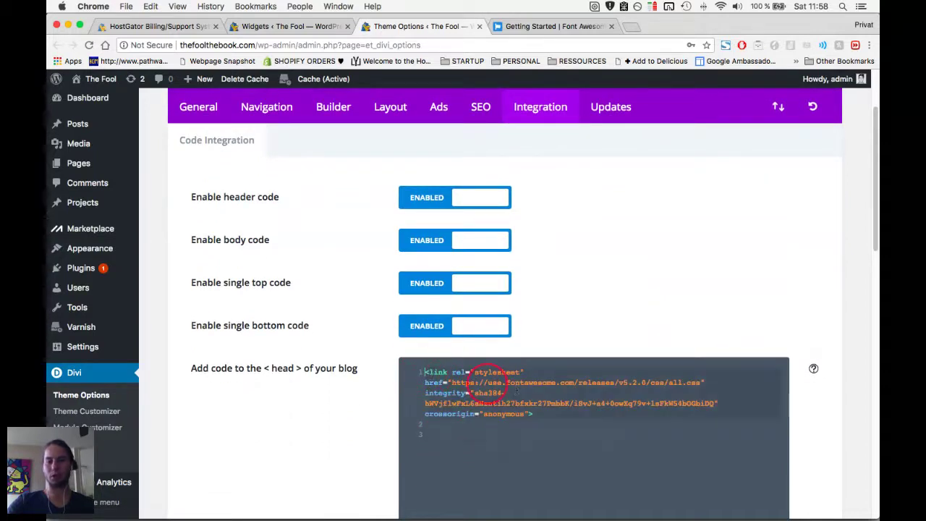
{"action": "scroll", "coordinate": [243, 396], "scroll_direction": "down", "scroll_amount": 2}
{"action": "scroll", "coordinate": [243, 396], "scroll_direction": "down", "scroll_amount": 5}
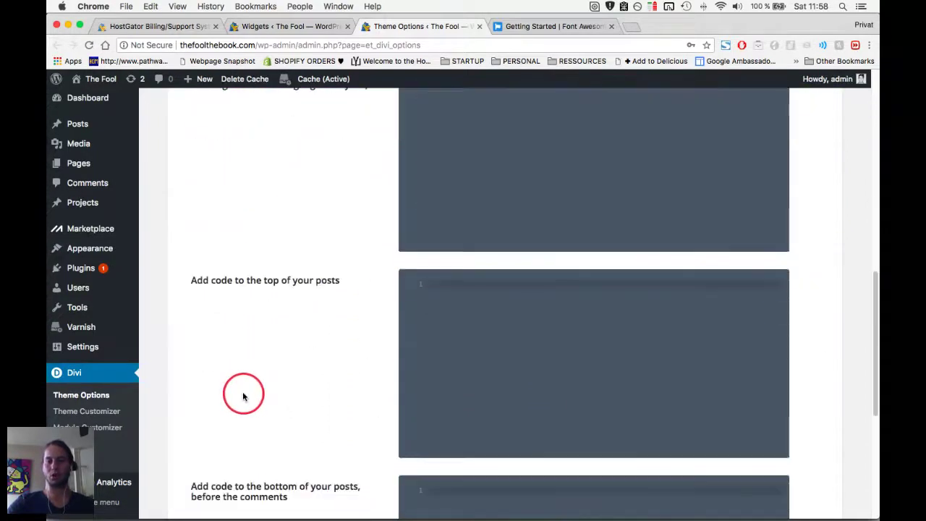
{"action": "scroll", "coordinate": [243, 396], "scroll_direction": "up", "scroll_amount": 6}
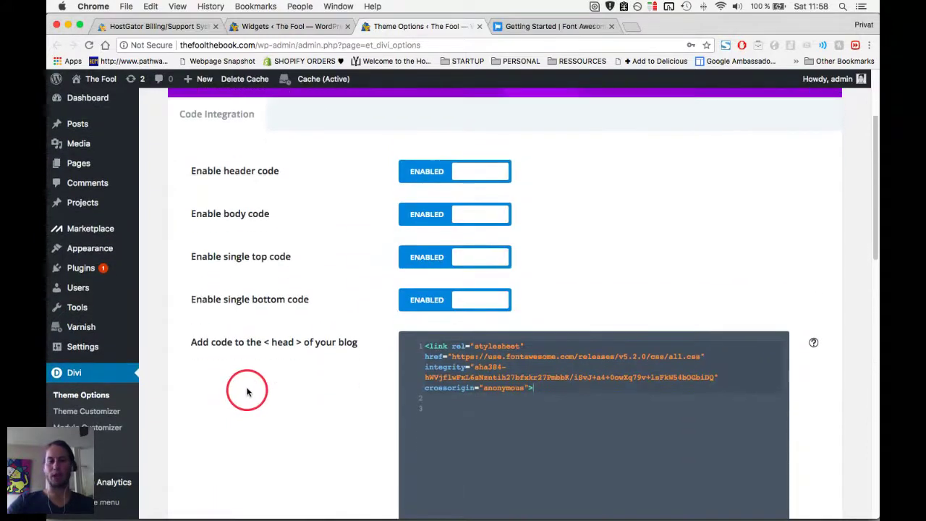
{"action": "left_click_drag", "start_coordinate": [208, 345], "coordinate": [331, 347]}
{"action": "left_click", "coordinate": [320, 384]}
{"action": "scroll", "coordinate": [320, 384], "scroll_direction": "down", "scroll_amount": 1}
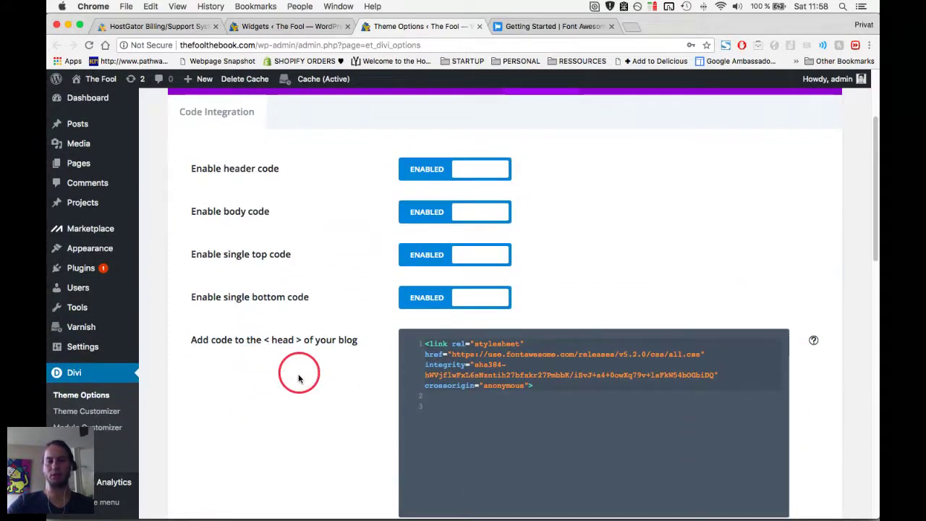
{"action": "scroll", "coordinate": [210, 383], "scroll_direction": "down", "scroll_amount": 12}
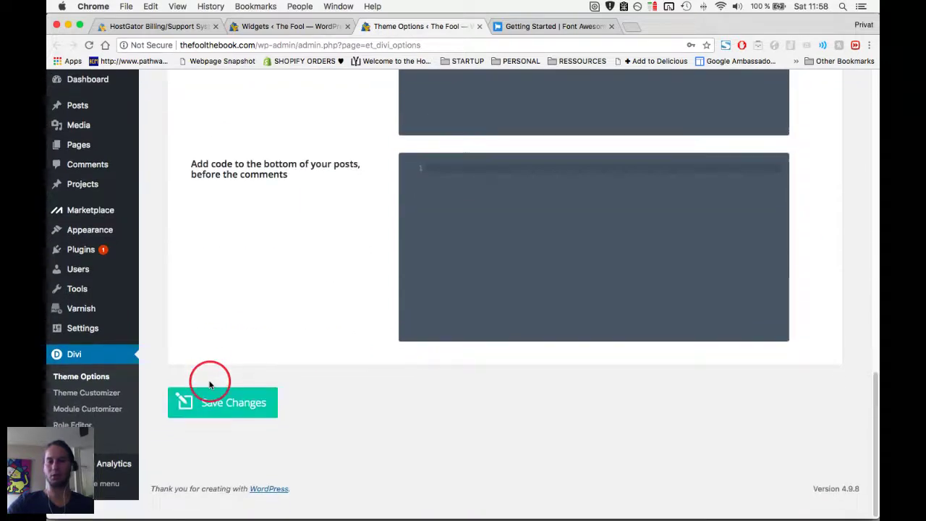
{"action": "left_click", "coordinate": [235, 434]}
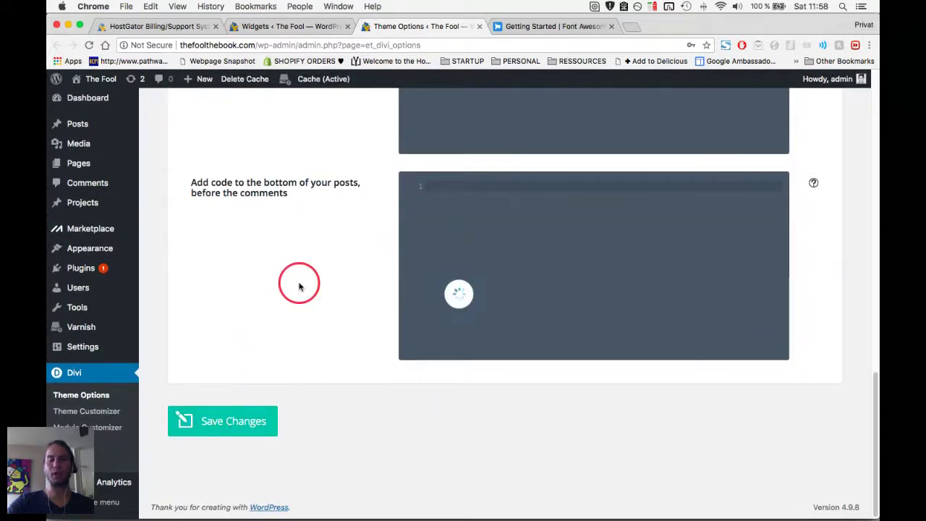
Search Font Awesome for facebook, select the facebook-square class code, and return to WordPress.
{"action": "key", "text": "ctrl+Tab"}
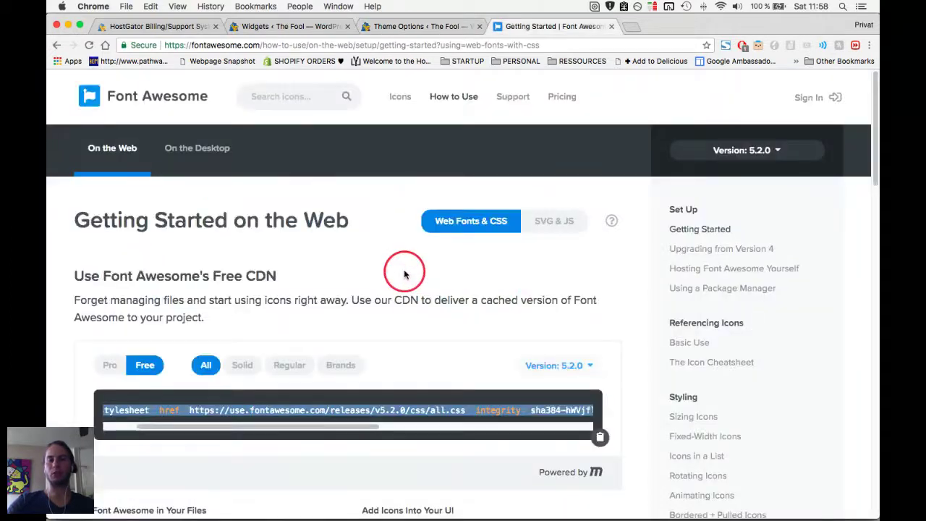
{"action": "left_click", "coordinate": [297, 96]}
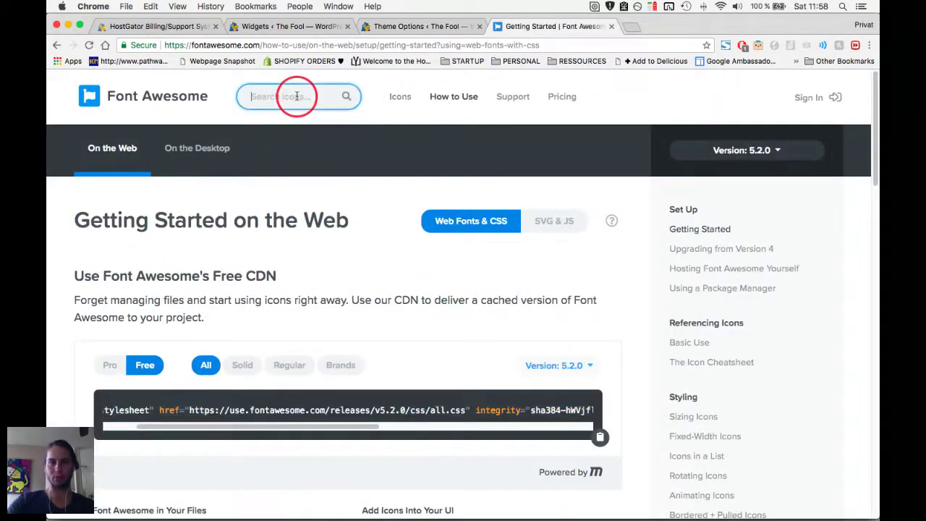
{"action": "type", "text": "facebook"}
{"action": "key", "text": "Return"}
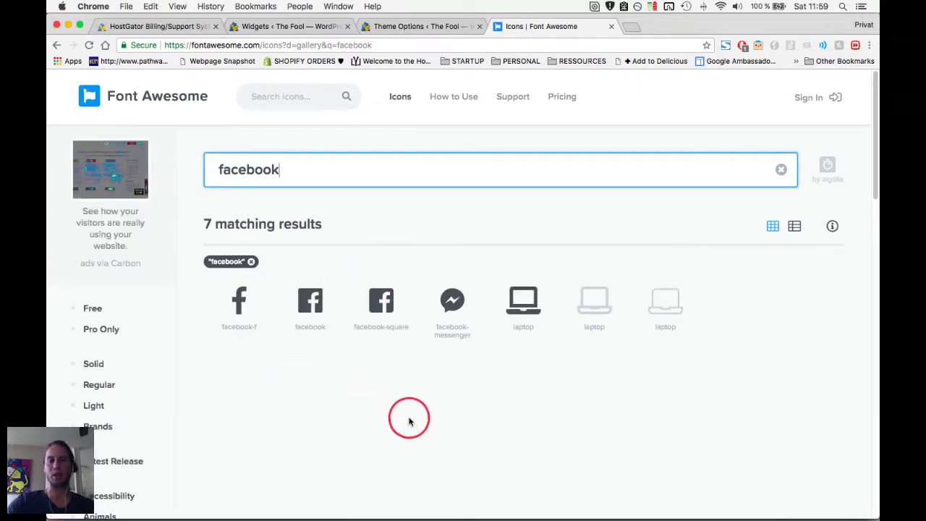
{"action": "left_click", "coordinate": [372, 313]}
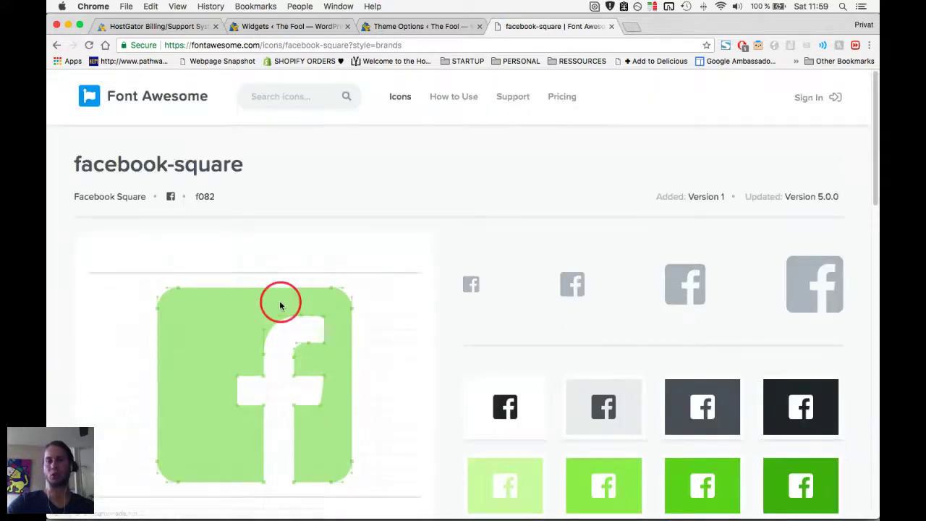
{"action": "scroll", "coordinate": [281, 304], "scroll_direction": "down", "scroll_amount": 3}
{"action": "left_click_drag", "start_coordinate": [98, 461], "coordinate": [224, 472]}
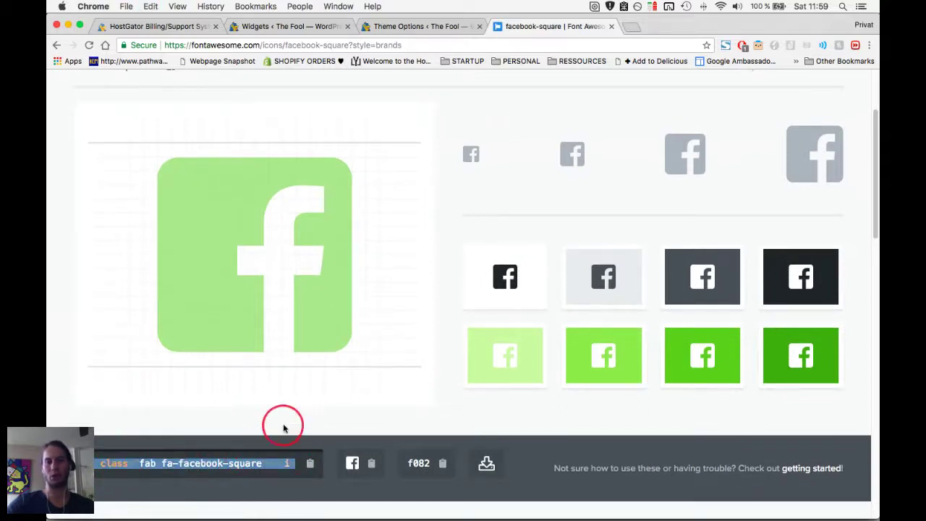
{"action": "left_click", "coordinate": [293, 26]}
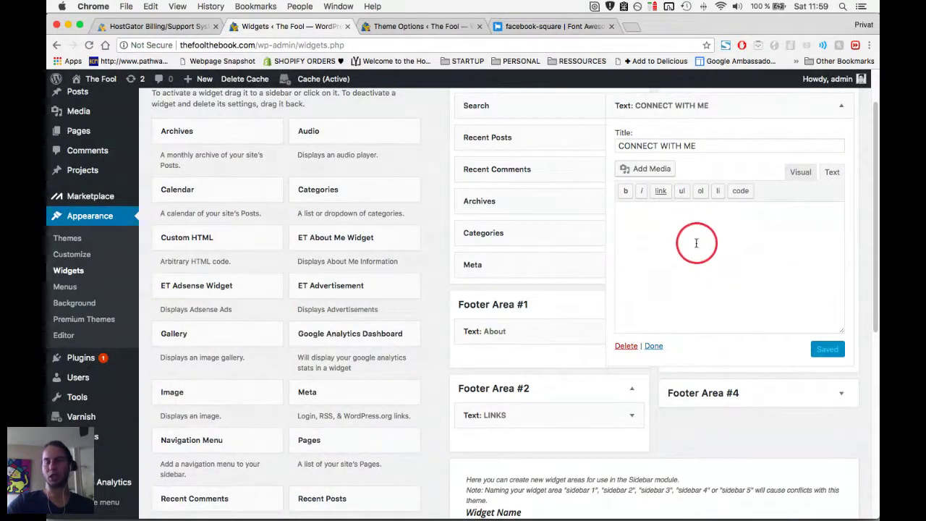
Paste the facebook-square code into the widget, then add the instagram icon code below it.
{"action": "type", "text": "<i class=\"fab fa-facebook-square\"></i>"}
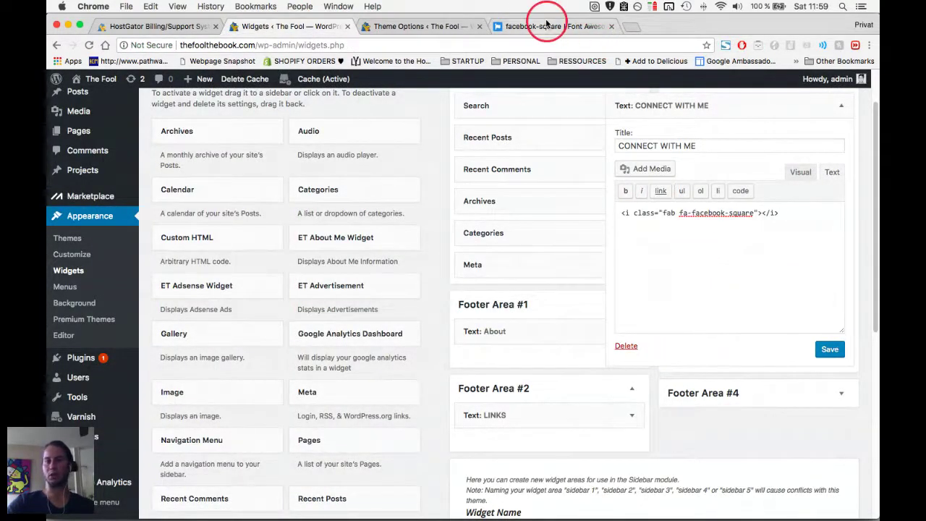
{"action": "left_click", "coordinate": [542, 29]}
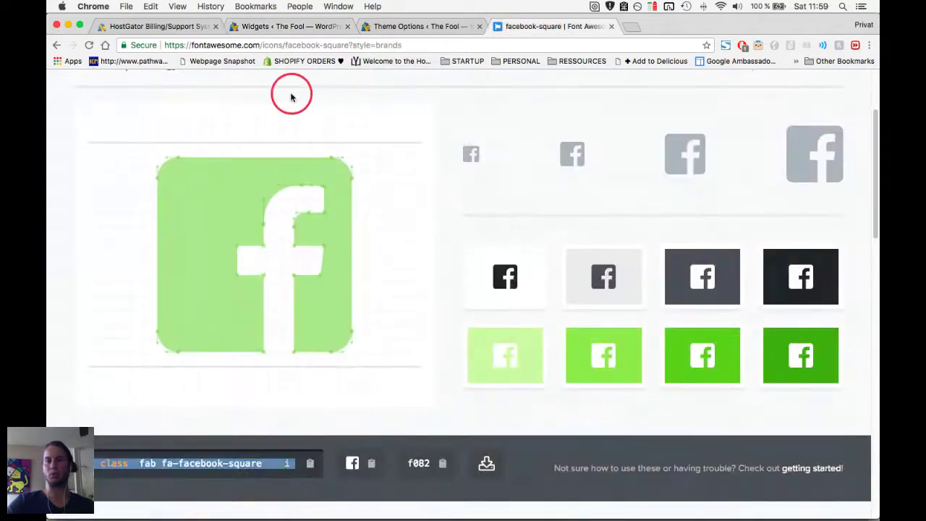
{"action": "scroll", "coordinate": [292, 101], "scroll_direction": "up", "scroll_amount": 3}
{"action": "left_click", "coordinate": [303, 99]}
{"action": "type", "text": "in"}
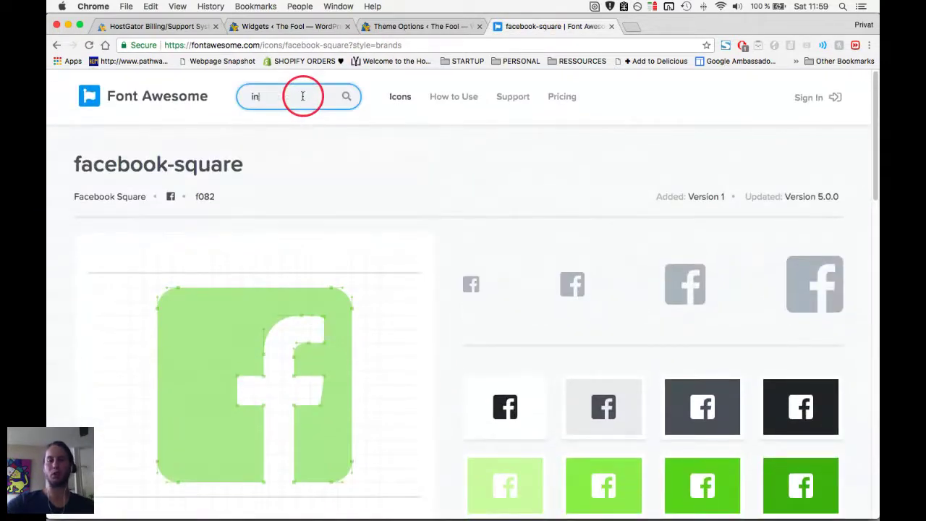
{"action": "type", "text": "stagram"}
{"action": "key", "text": "Return"}
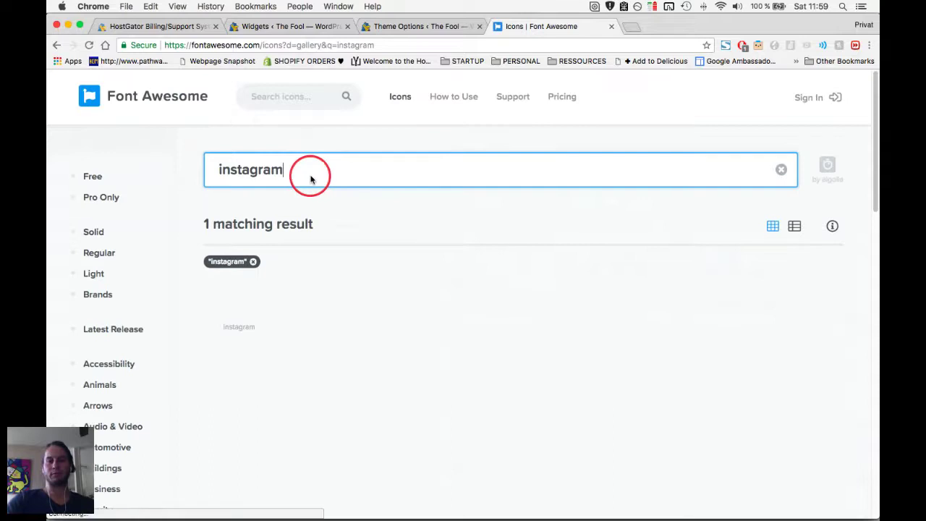
{"action": "left_click", "coordinate": [246, 304]}
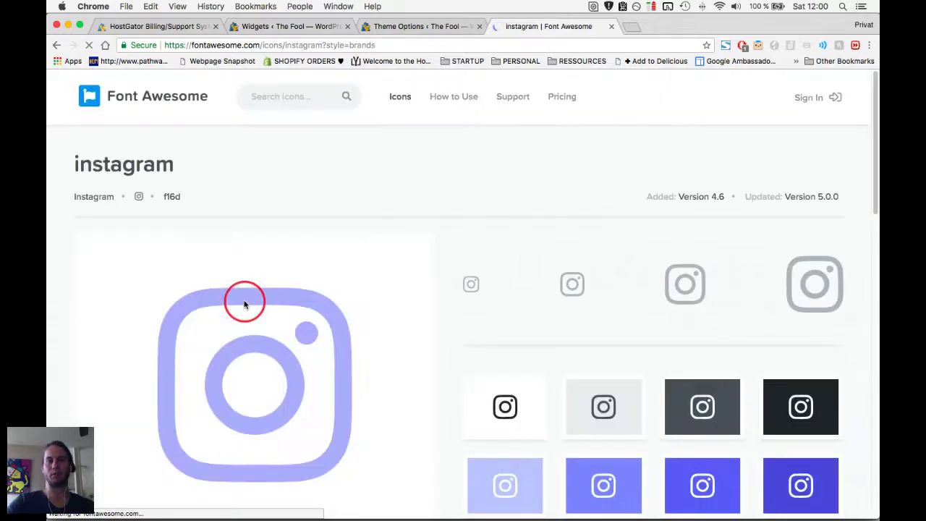
{"action": "scroll", "coordinate": [243, 303], "scroll_direction": "down", "scroll_amount": 5}
{"action": "left_click", "coordinate": [199, 437]}
{"action": "key", "text": "super+c"}
{"action": "key", "text": "super+2"}
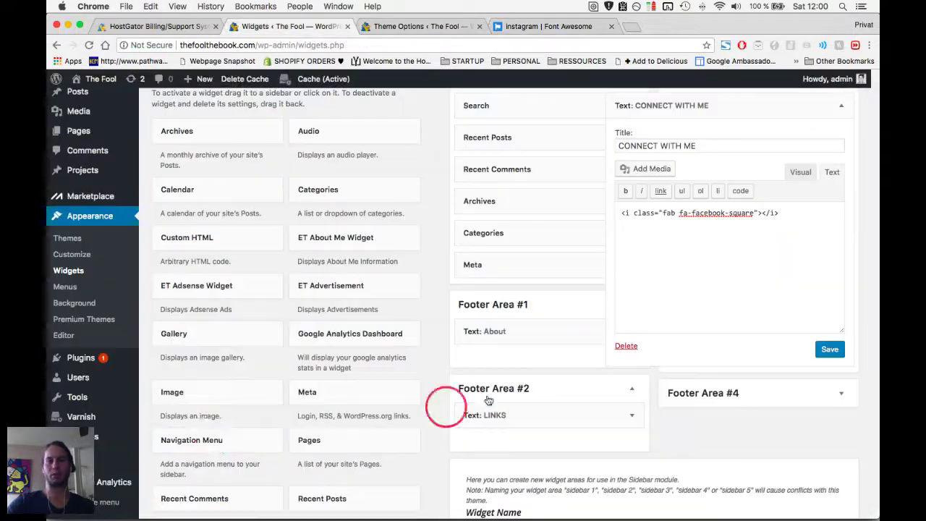
{"action": "key", "text": "super+v"}
{"action": "key", "text": "Return"}
{"action": "key", "text": "Return"}
Close the Theme Options tab and search Font Awesome for youtube icons.
{"action": "key", "text": "super+3"}
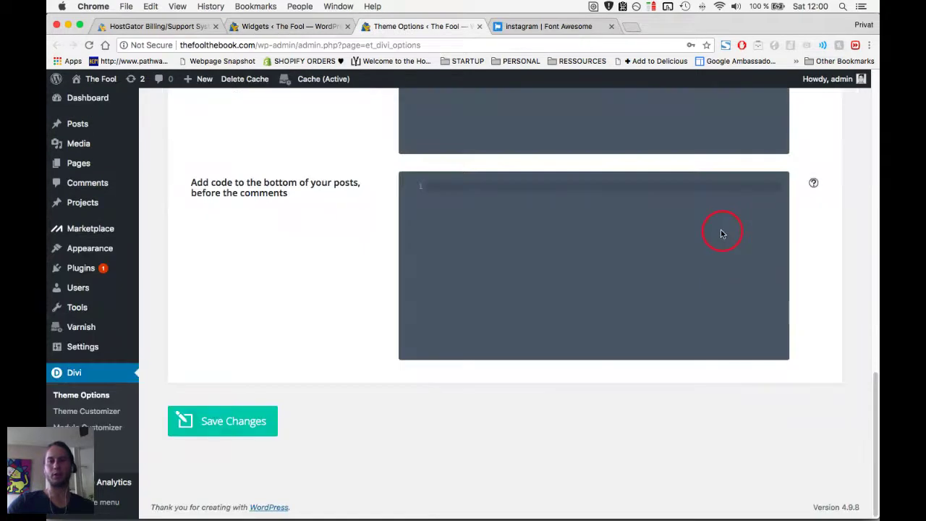
{"action": "key", "text": "super+w"}
{"action": "scroll", "coordinate": [262, 167], "scroll_direction": "up", "scroll_amount": 3}
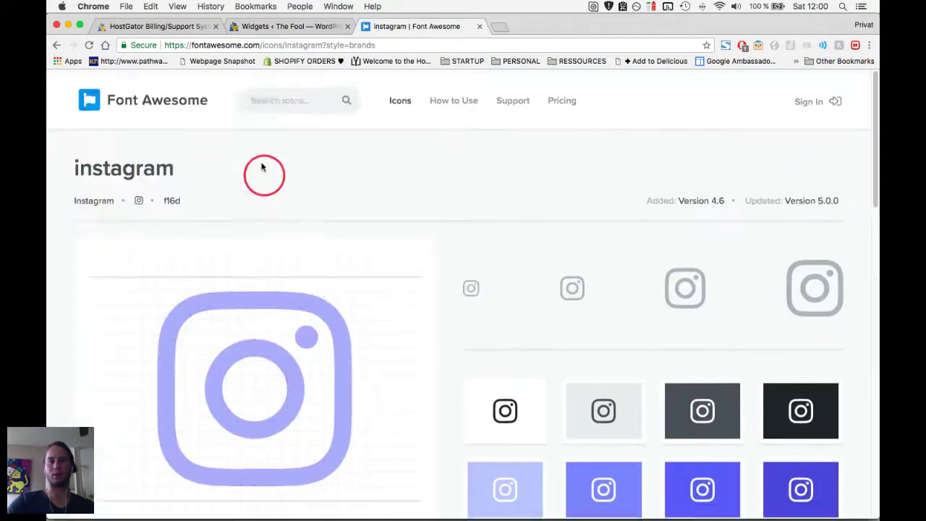
{"action": "left_click", "coordinate": [258, 97]}
{"action": "type", "text": "youtube"}
{"action": "key", "text": "Return"}
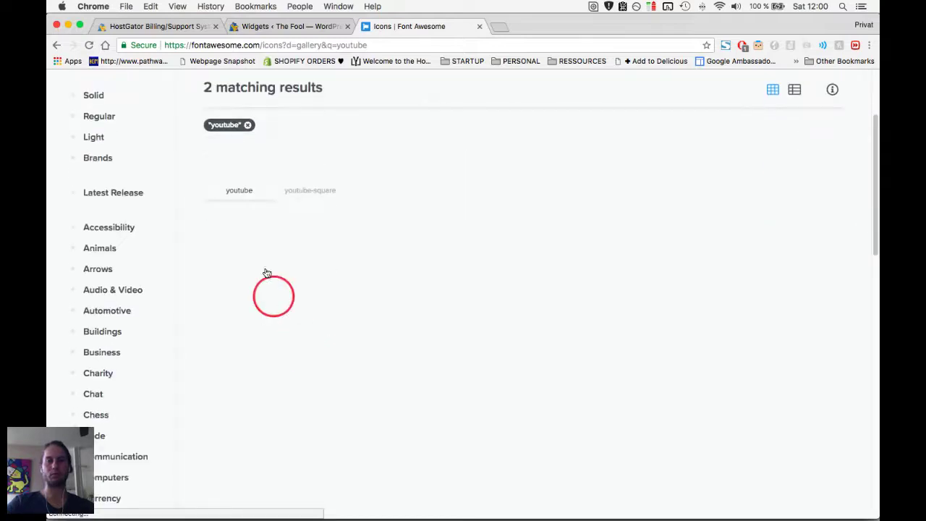
Copy the youtube icon code into the widget as the third line, directly under instagram, and save.
{"action": "left_click", "coordinate": [241, 161]}
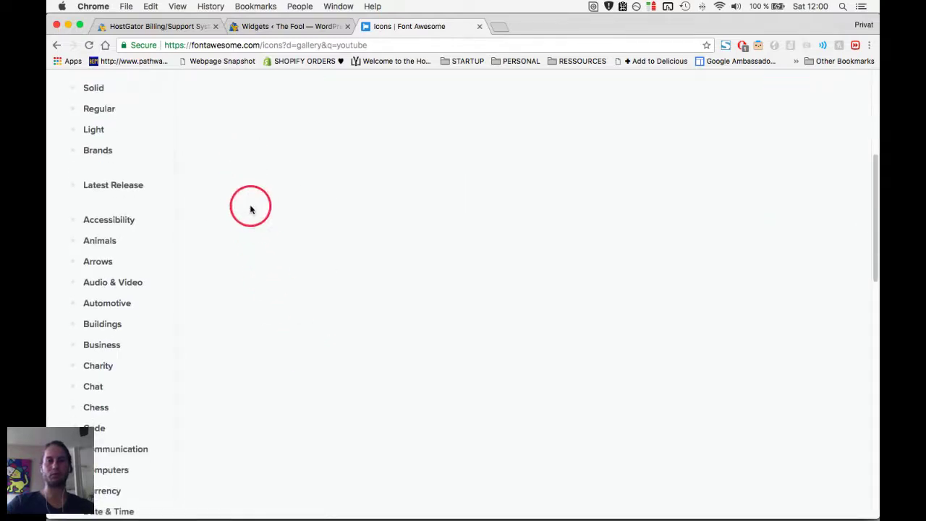
{"action": "scroll", "coordinate": [244, 166], "scroll_direction": "up", "scroll_amount": 2}
{"action": "scroll", "coordinate": [244, 176], "scroll_direction": "up", "scroll_amount": 1}
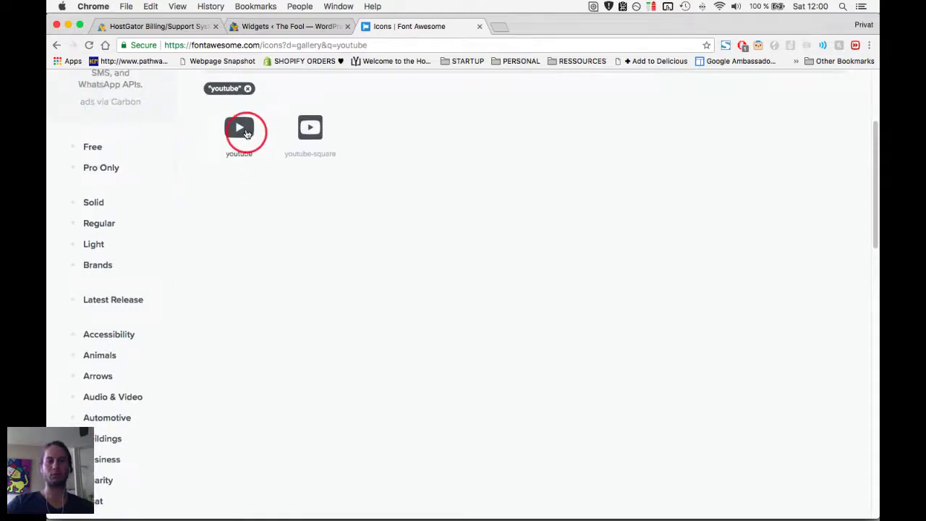
{"action": "left_click", "coordinate": [244, 130]}
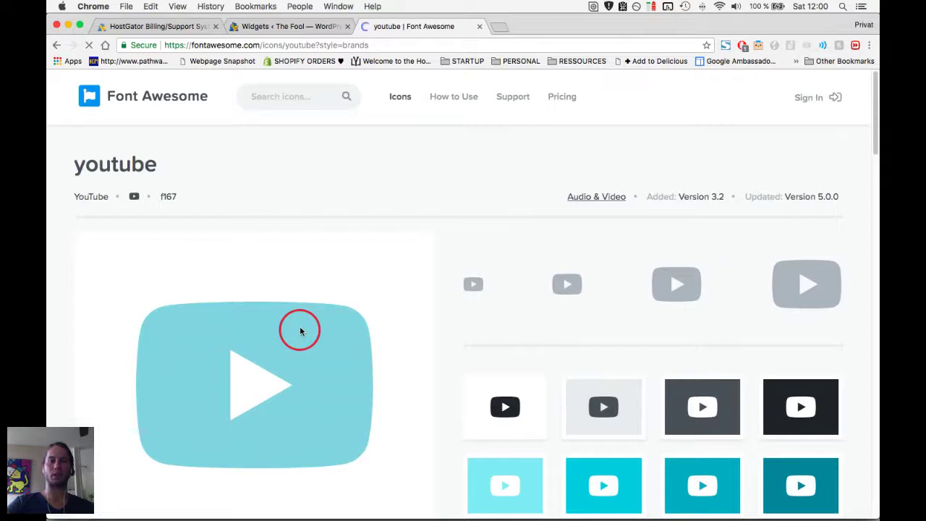
{"action": "scroll", "coordinate": [212, 470], "scroll_direction": "down", "scroll_amount": 3}
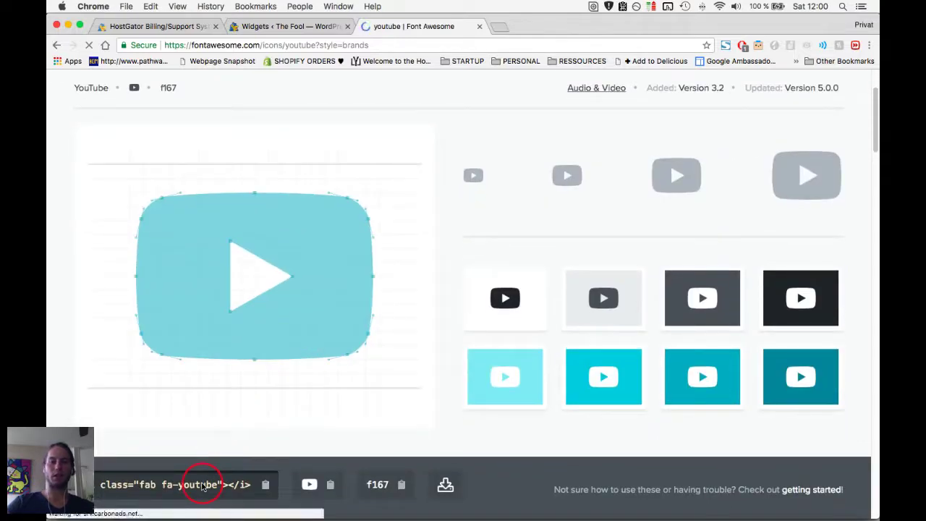
{"action": "left_click", "coordinate": [189, 484]}
{"action": "key", "text": "super+c"}
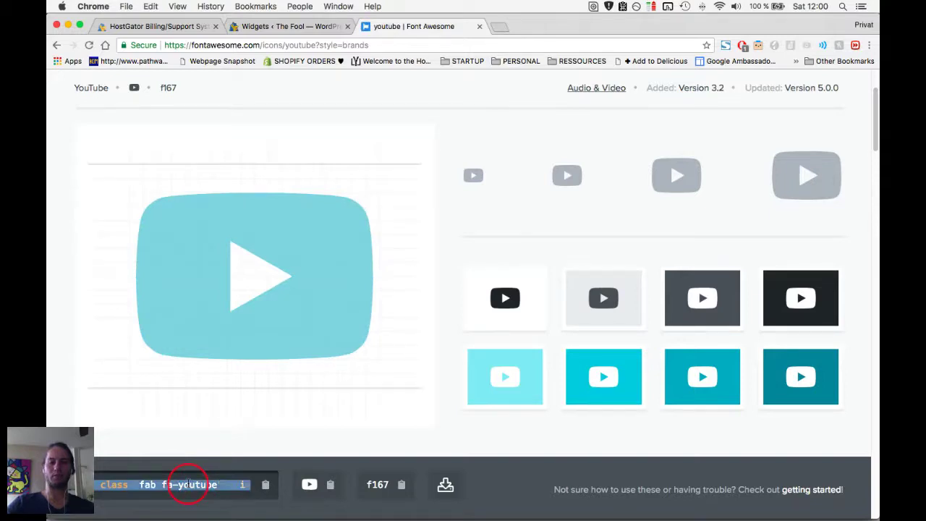
{"action": "key", "text": "super+alt+Left"}
{"action": "left_click", "coordinate": [796, 284]}
{"action": "key", "text": "Return"}
{"action": "key", "text": "Return"}
{"action": "key", "text": "super+v"}
{"action": "left_click", "coordinate": [691, 231]}
{"action": "key", "text": "BackSpace"}
{"action": "left_click", "coordinate": [830, 349]}
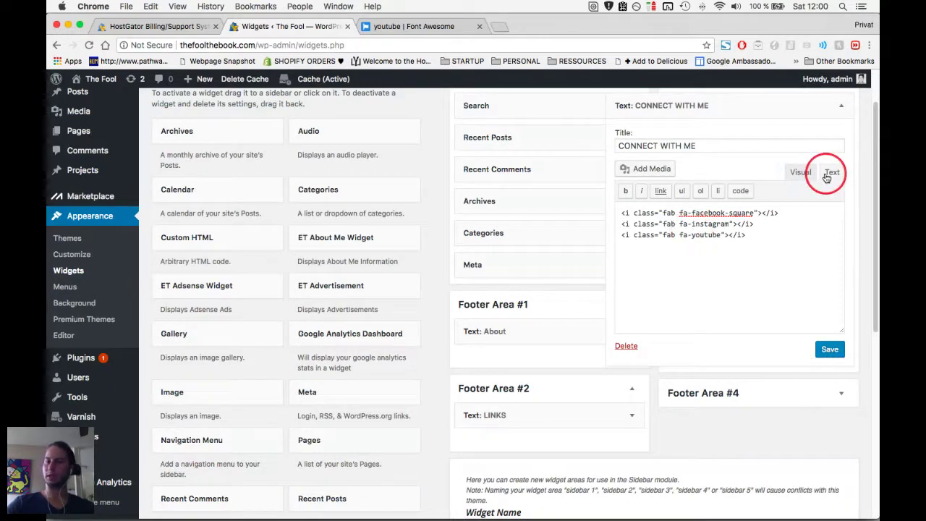
Recheck the three icon lines in the widget's code view, save CONNECT WITH ME, and open a new tab.
{"action": "left_click", "coordinate": [800, 172]}
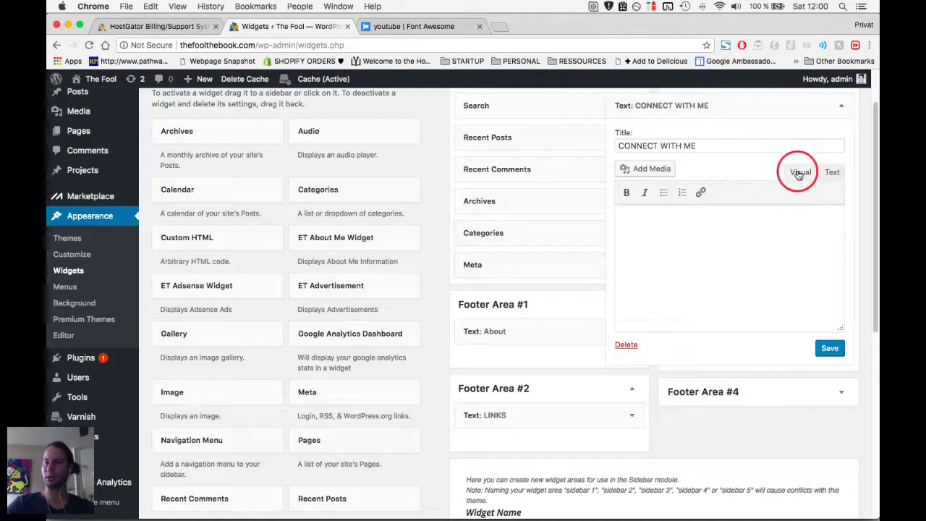
{"action": "left_click", "coordinate": [832, 172]}
{"action": "left_click_drag", "start_coordinate": [748, 236], "coordinate": [614, 218]}
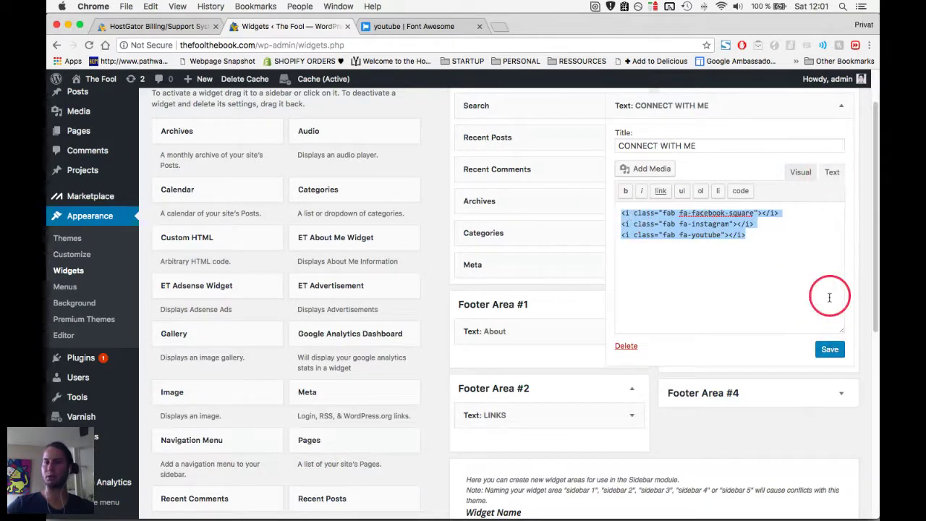
{"action": "left_click", "coordinate": [829, 349]}
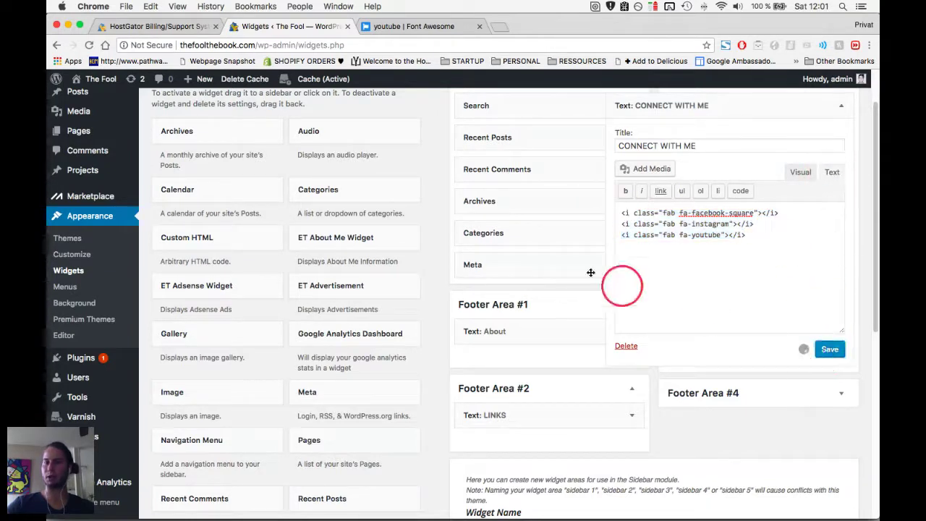
{"action": "left_click", "coordinate": [497, 29]}
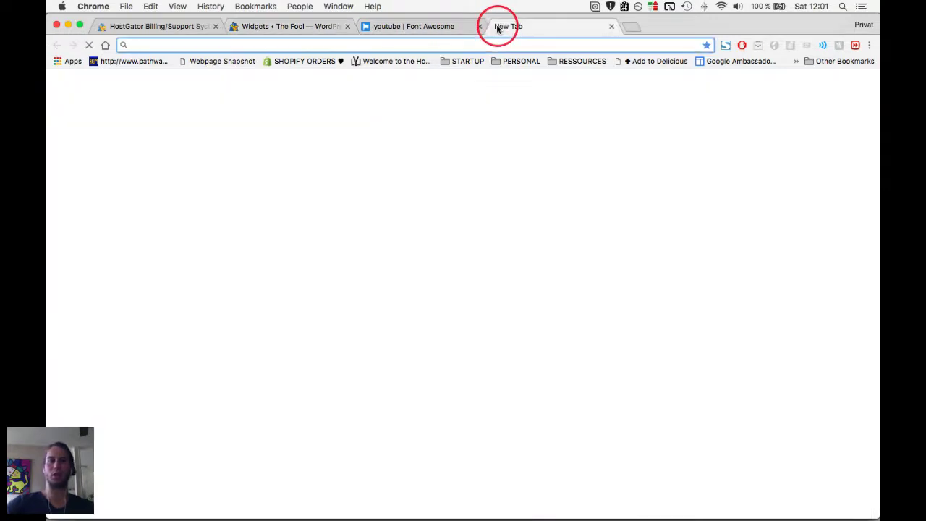
Load thefoolthebook.com/yoga, reload it, and scroll down toward the footer.
{"action": "type", "text": "kyl"}
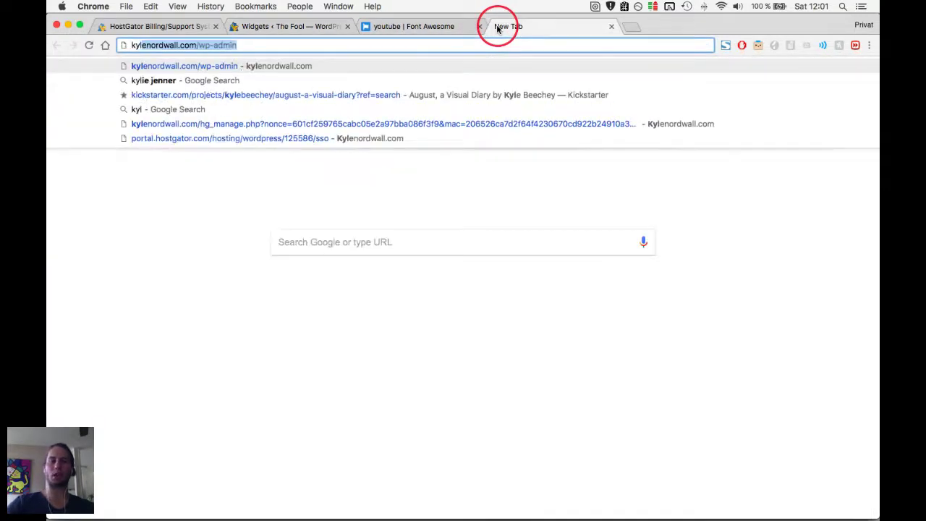
{"action": "key", "text": "super+a"}
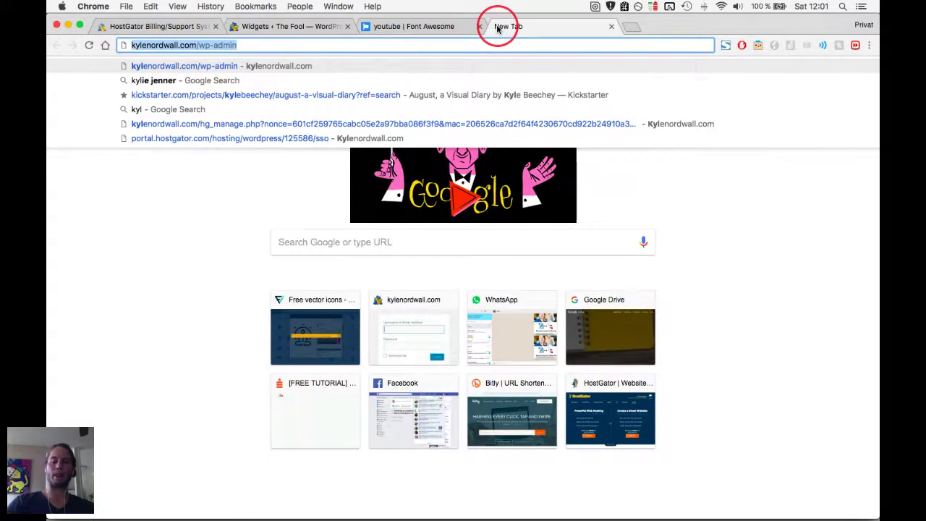
{"action": "type", "text": "thefoolthebook.com/wp-adm"}
{"action": "key", "text": "BackSpace"}
{"action": "key", "text": "BackSpace"}
{"action": "key", "text": "BackSpace"}
{"action": "key", "text": "BackSpace"}
{"action": "key", "text": "BackSpace"}
{"action": "key", "text": "BackSpace"}
{"action": "type", "text": "y"}
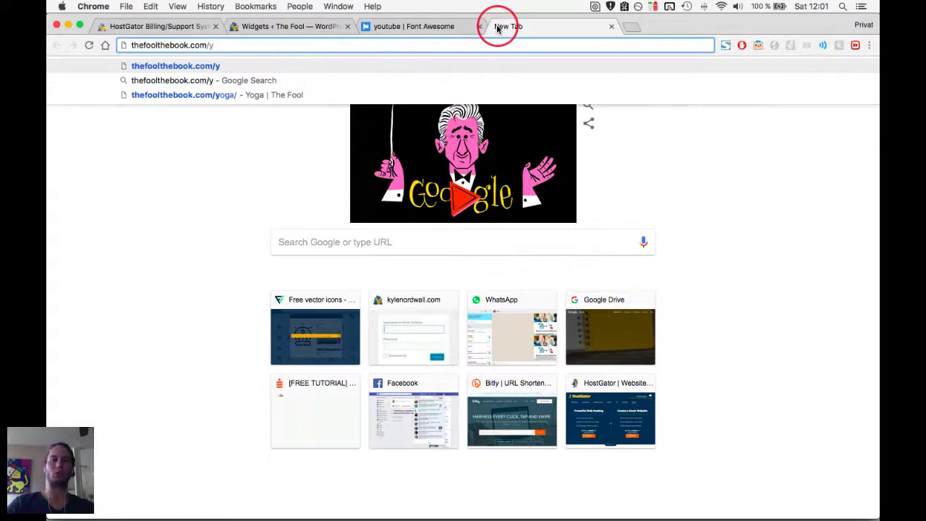
{"action": "key", "text": "Down"}
{"action": "key", "text": "Down"}
{"action": "key", "text": "Return"}
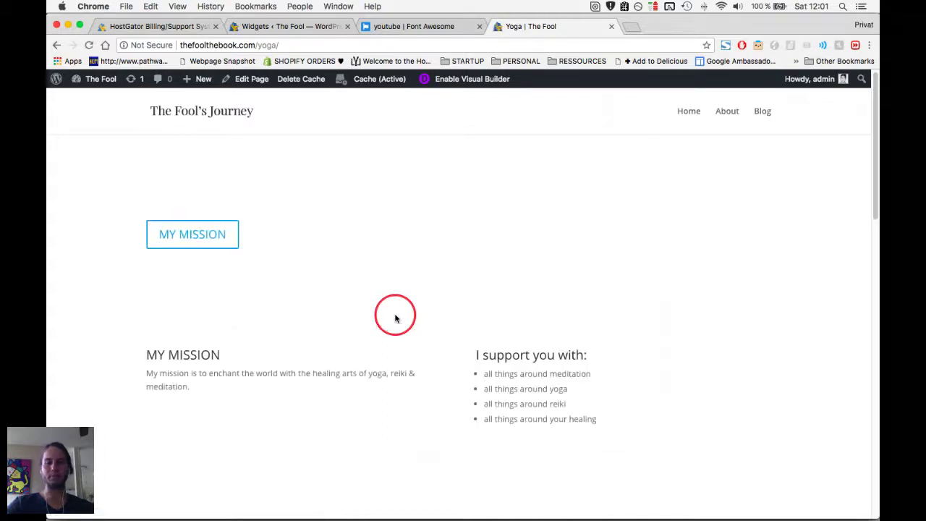
{"action": "key", "text": "super+r"}
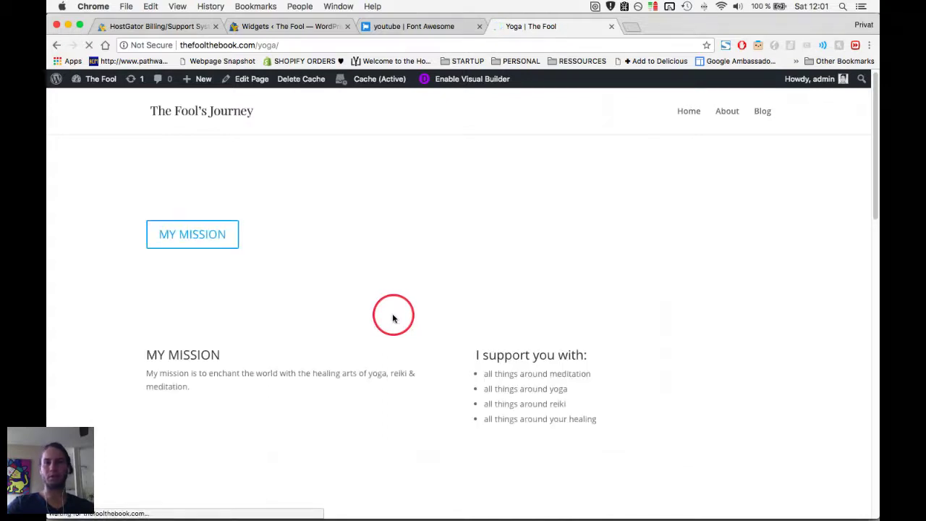
{"action": "scroll", "coordinate": [393, 318], "scroll_direction": "down", "scroll_amount": 1}
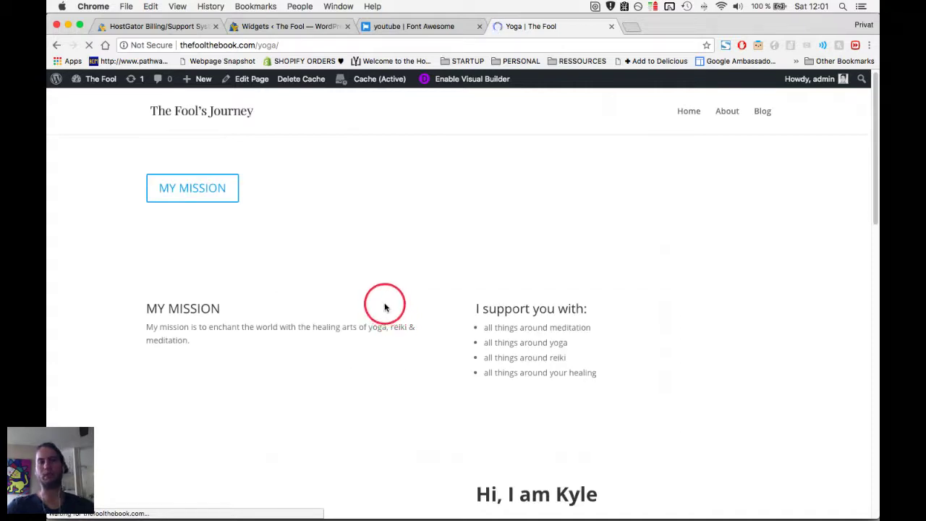
{"action": "scroll", "coordinate": [385, 308], "scroll_direction": "down", "scroll_amount": 8}
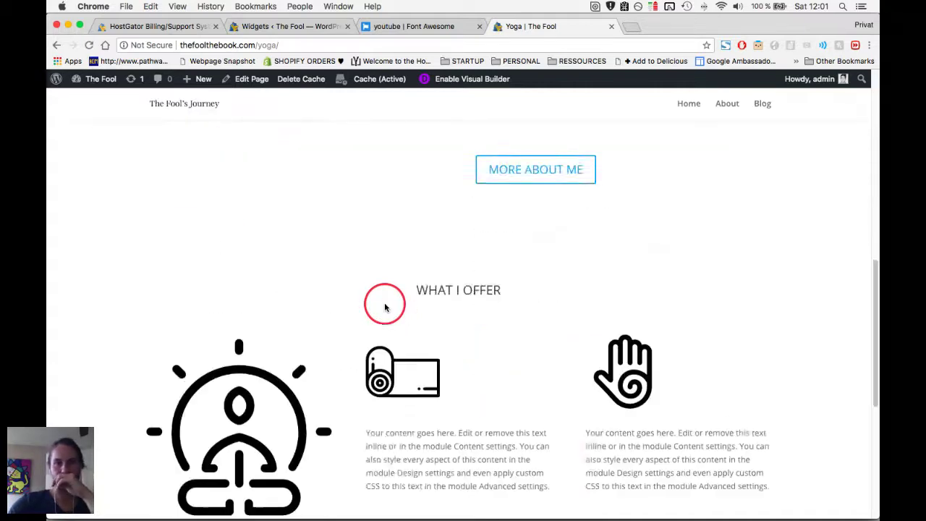
{"action": "scroll", "coordinate": [385, 307], "scroll_direction": "down", "scroll_amount": 7}
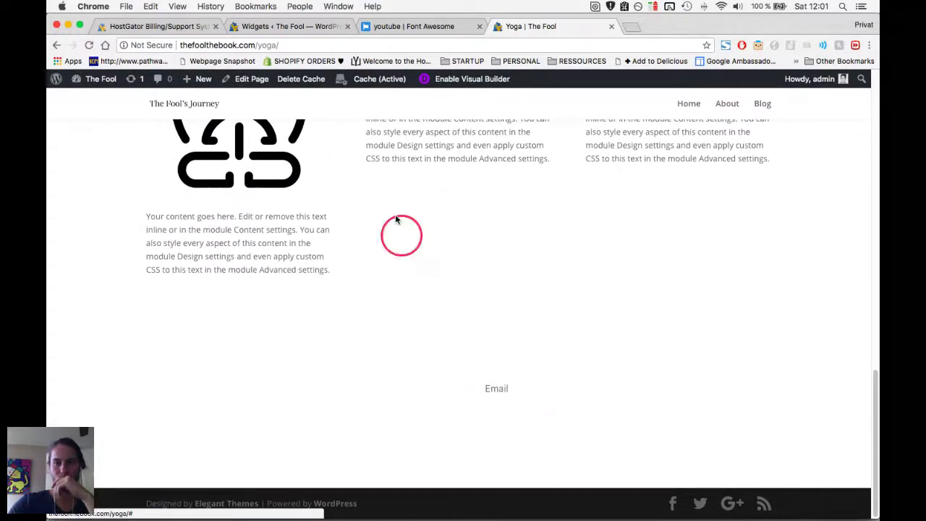
Collapse the CONNECT WITH ME widget on the Widgets admin page.
{"action": "left_click", "coordinate": [400, 32]}
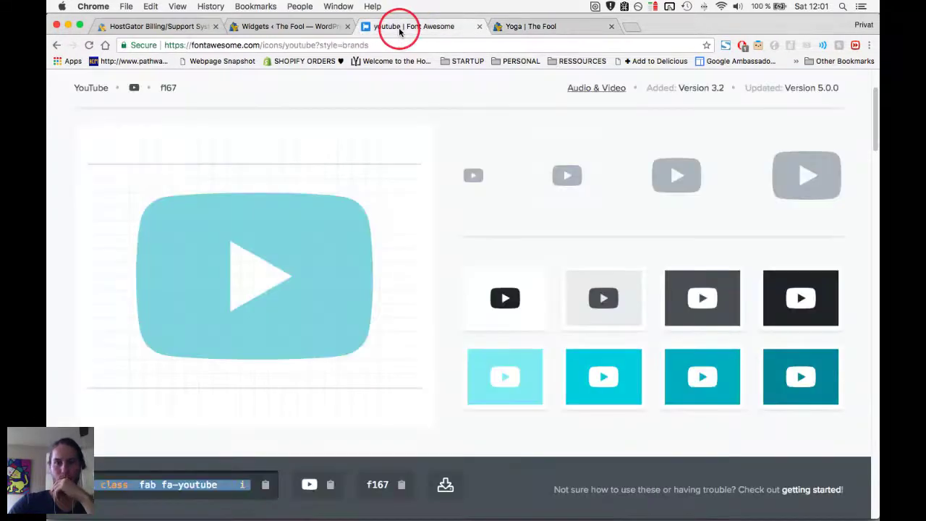
{"action": "left_click", "coordinate": [311, 29]}
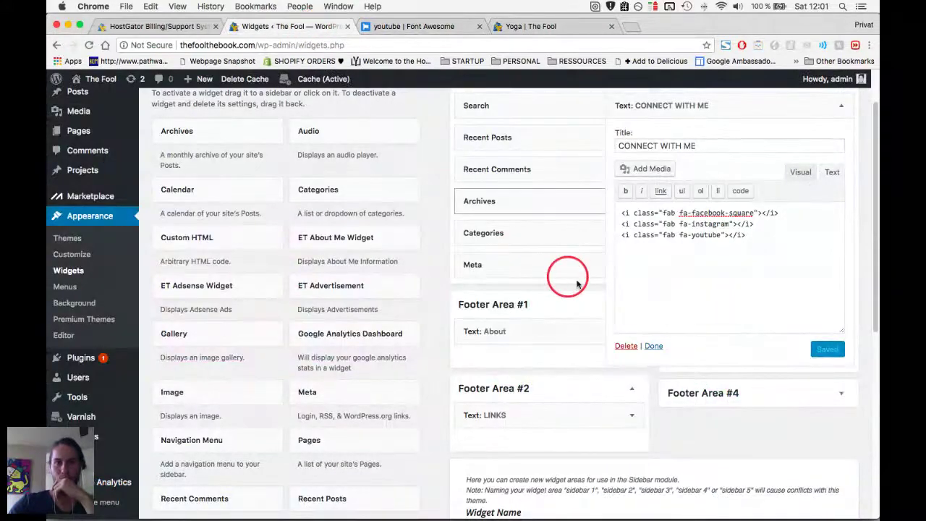
{"action": "scroll", "coordinate": [603, 290], "scroll_direction": "up", "scroll_amount": 3}
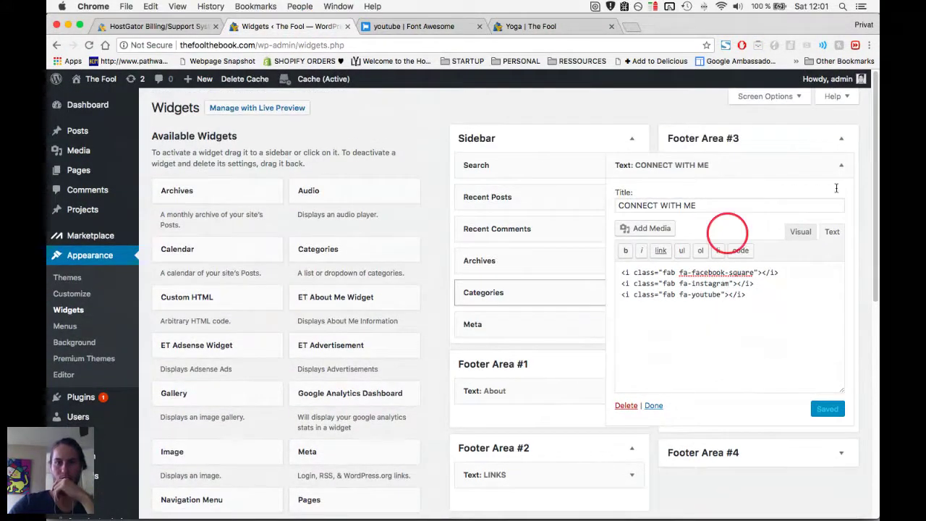
{"action": "left_click", "coordinate": [839, 165]}
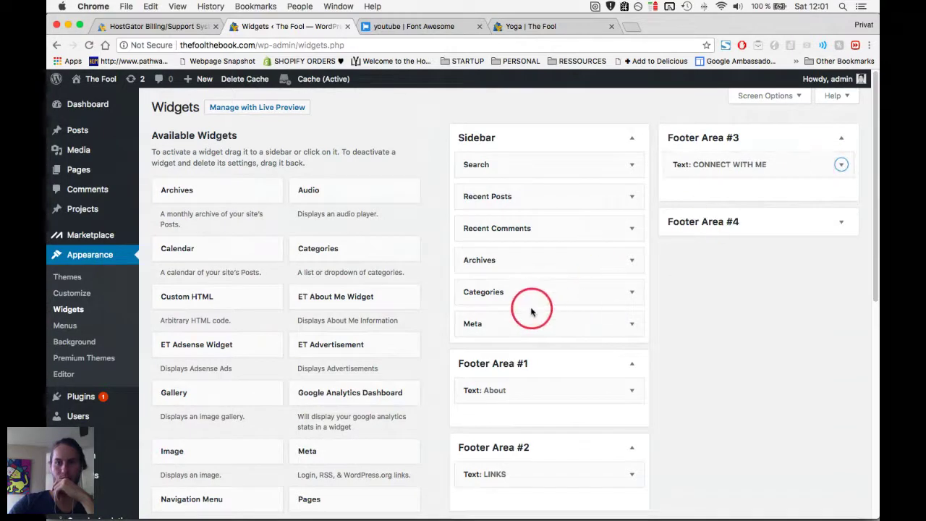
{"action": "scroll", "coordinate": [531, 310], "scroll_direction": "down", "scroll_amount": 5}
{"action": "scroll", "coordinate": [528, 307], "scroll_direction": "down", "scroll_amount": 4}
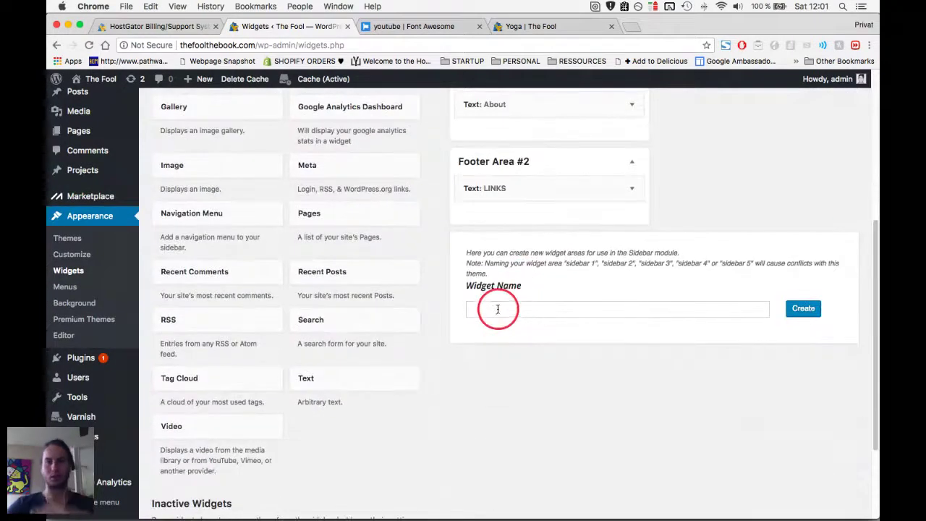
Check the live Yoga page down to its footer Email line.
{"action": "key", "text": "ctrl+Tab"}
{"action": "key", "text": "ctrl+Tab"}
{"action": "scroll", "coordinate": [471, 313], "scroll_direction": "up", "scroll_amount": 15}
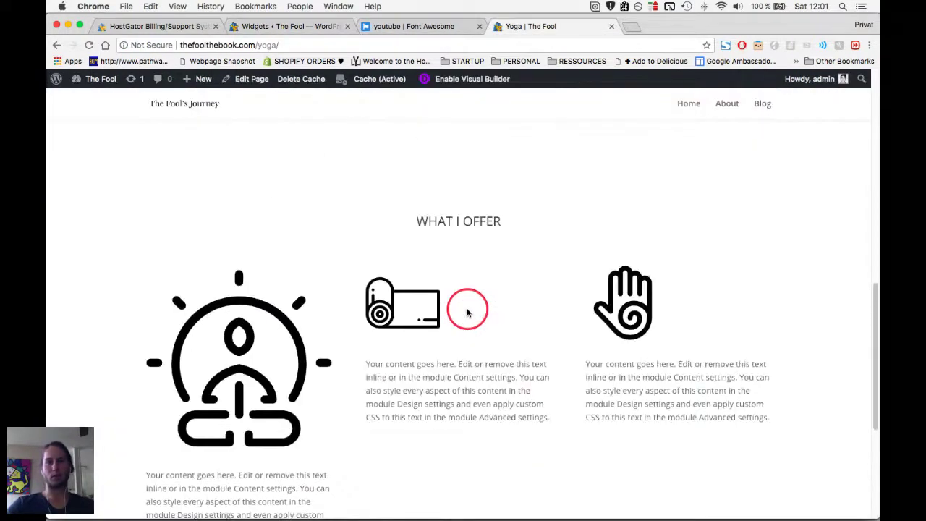
{"action": "scroll", "coordinate": [466, 311], "scroll_direction": "down", "scroll_amount": 15}
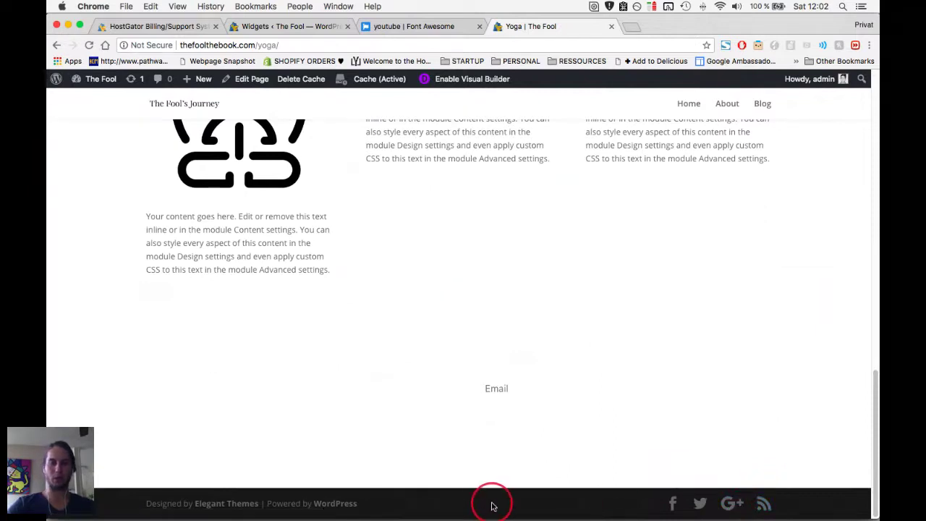
Close the Font Awesome tab and return to the Widgets admin page.
{"action": "key", "text": "super+alt+Left"}
{"action": "key", "text": "super+w"}
{"action": "key", "text": "super+alt+Left"}
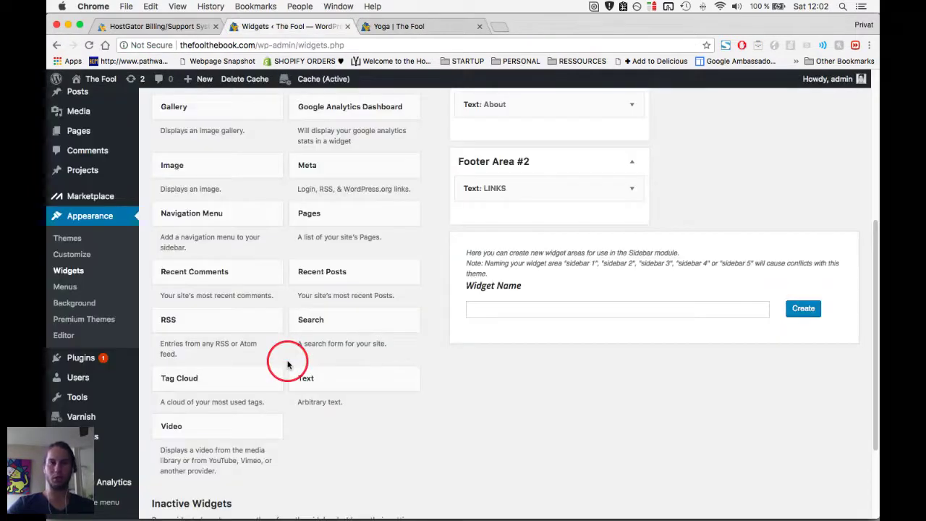
{"action": "scroll", "coordinate": [287, 364], "scroll_direction": "up", "scroll_amount": 3}
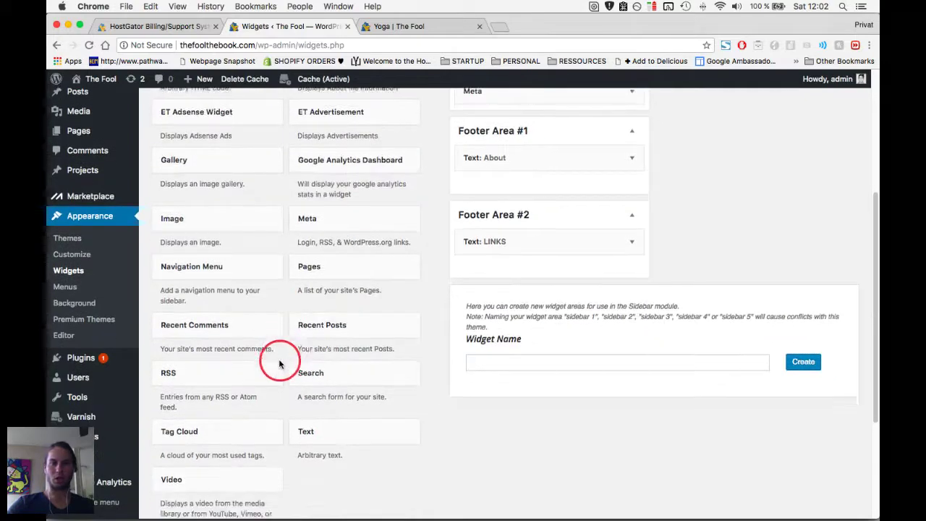
{"action": "scroll", "coordinate": [280, 363], "scroll_direction": "down", "scroll_amount": 2}
Bring up Divi Theme Options in a new tab.
{"action": "mouse_move", "coordinate": [134, 442]}
{"action": "left_click", "coordinate": [157, 425], "text": "super"}
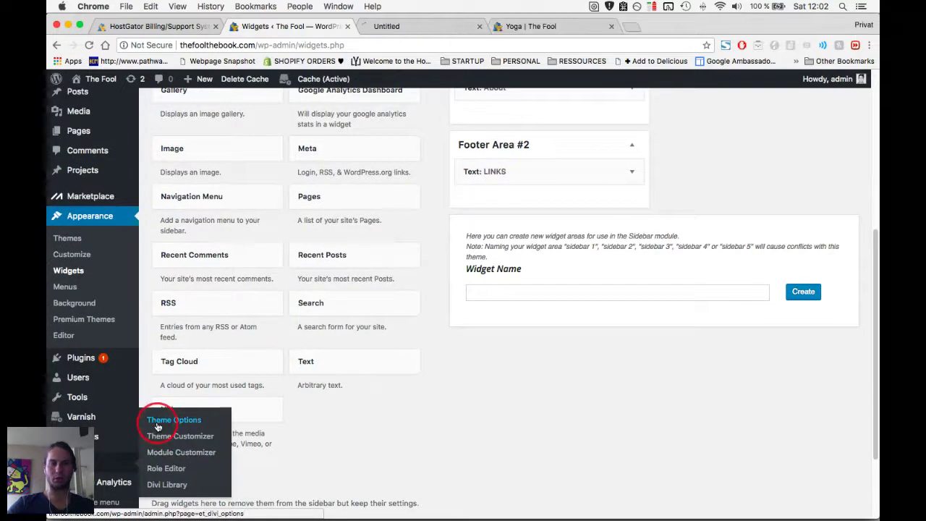
{"action": "key", "text": "super+alt+Right"}
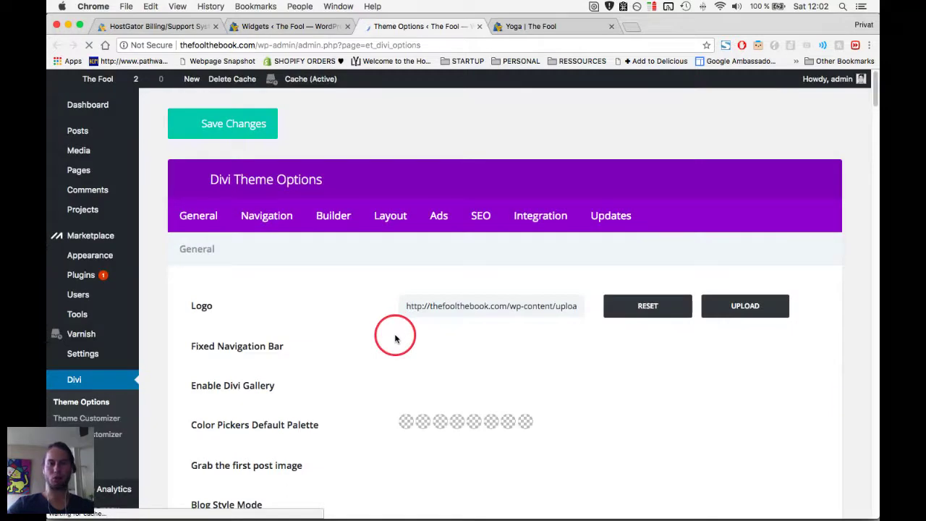
Disable the Facebook, Twitter, Google+ and RSS icons and save the theme options.
{"action": "scroll", "coordinate": [393, 331], "scroll_direction": "down", "scroll_amount": 3}
{"action": "scroll", "coordinate": [393, 338], "scroll_direction": "down", "scroll_amount": 5}
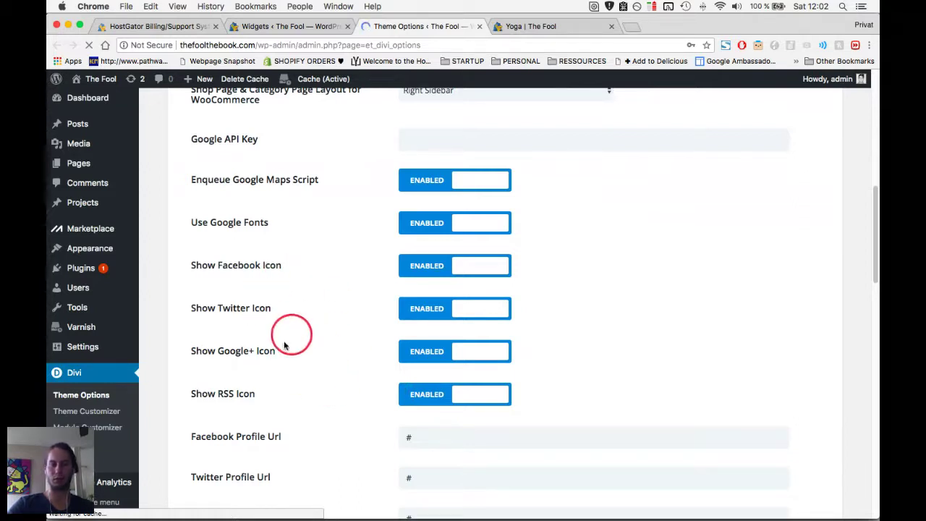
{"action": "scroll", "coordinate": [288, 342], "scroll_direction": "down", "scroll_amount": 3}
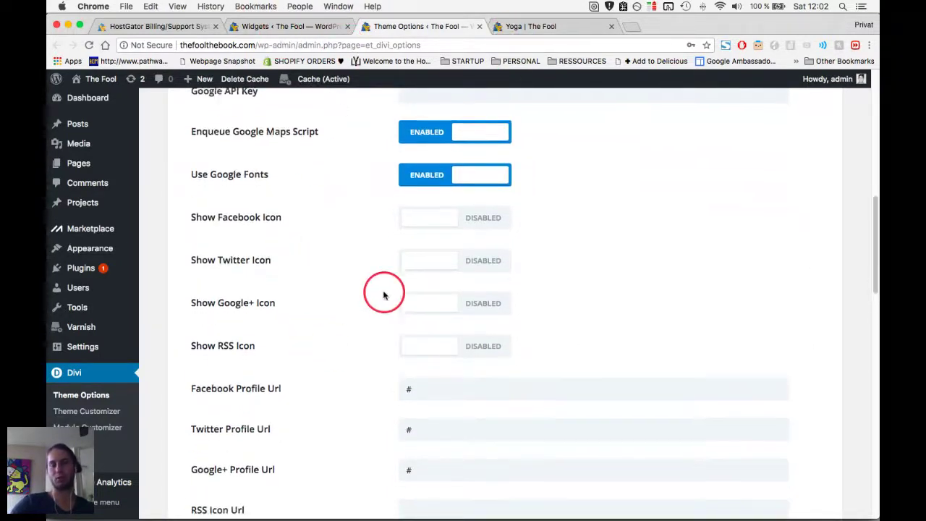
{"action": "scroll", "coordinate": [391, 275], "scroll_direction": "down", "scroll_amount": 2}
{"action": "scroll", "coordinate": [394, 290], "scroll_direction": "down", "scroll_amount": 5}
{"action": "scroll", "coordinate": [376, 313], "scroll_direction": "down", "scroll_amount": 10}
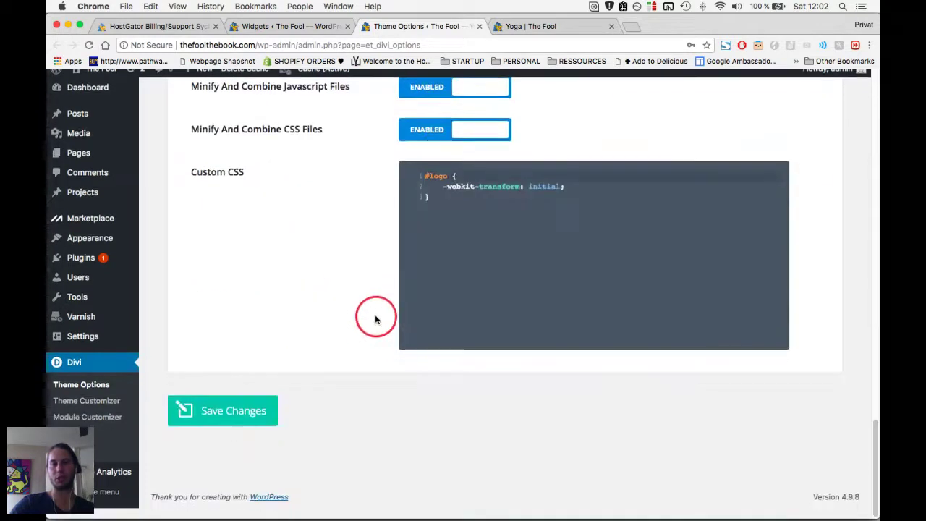
{"action": "left_click", "coordinate": [229, 420]}
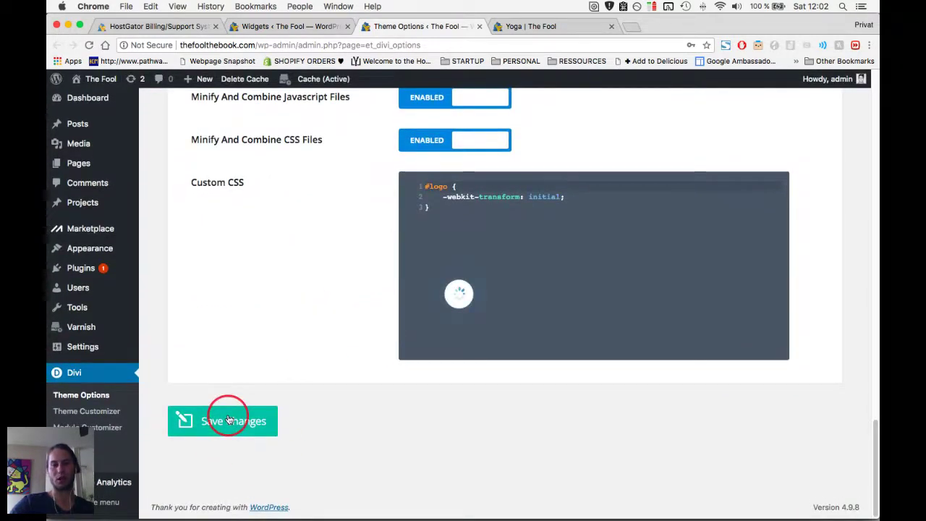
Look over the live Yoga page, then launch The Fool's Theme Customizer from the admin bar.
{"action": "left_click", "coordinate": [519, 27]}
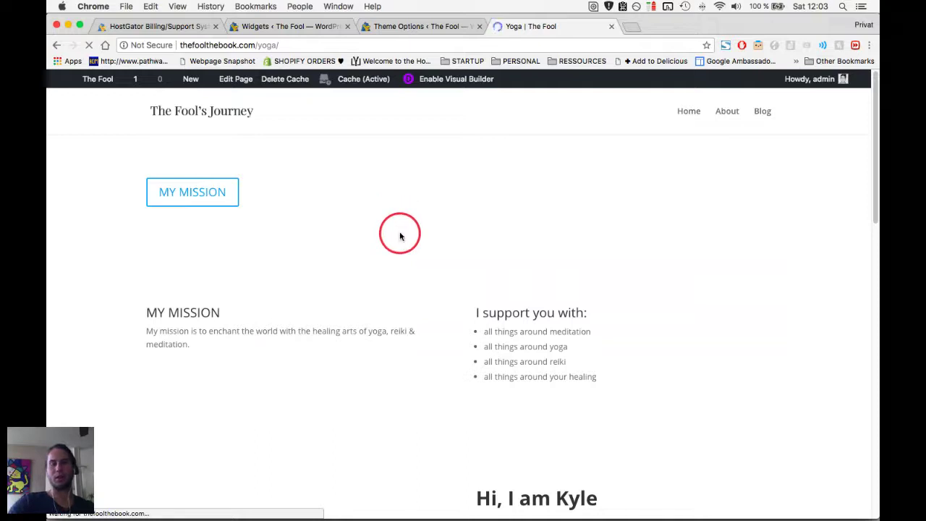
{"action": "scroll", "coordinate": [400, 236], "scroll_direction": "down", "scroll_amount": 15}
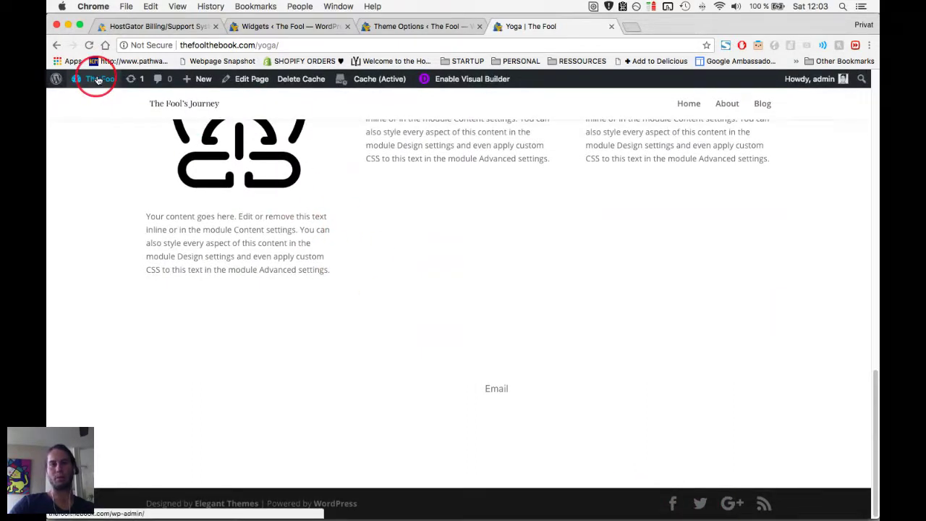
{"action": "mouse_move", "coordinate": [112, 80]}
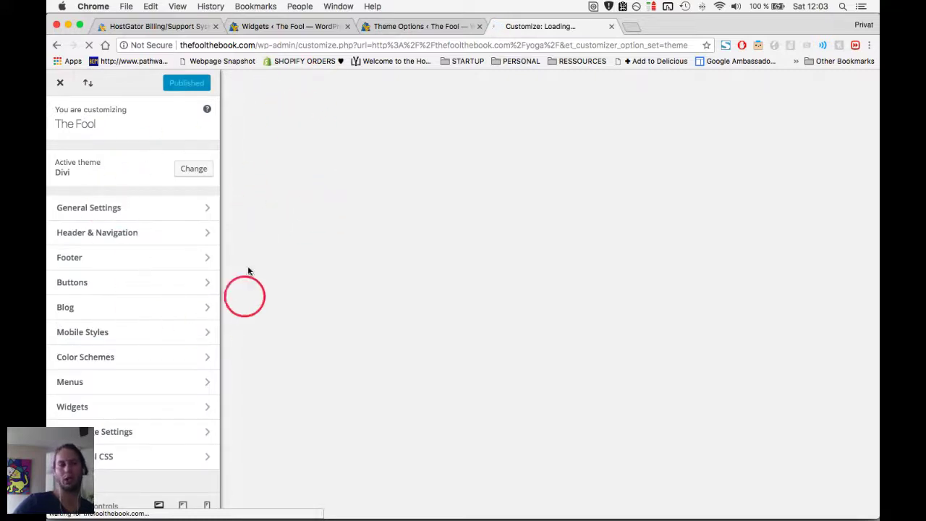
Let the Customizer's Yoga page preview load, scroll through it, and enter Header & Navigation.
{"action": "left_click", "coordinate": [427, 26]}
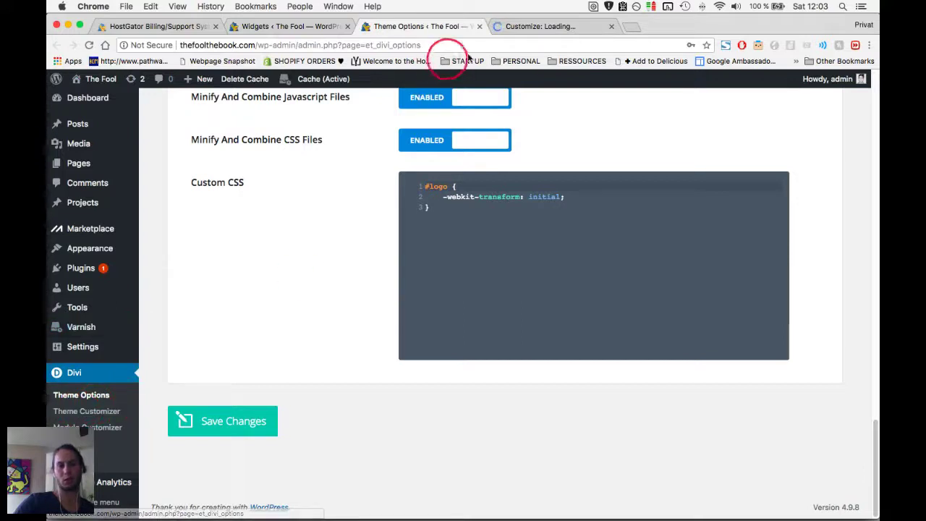
{"action": "left_click", "coordinate": [521, 26]}
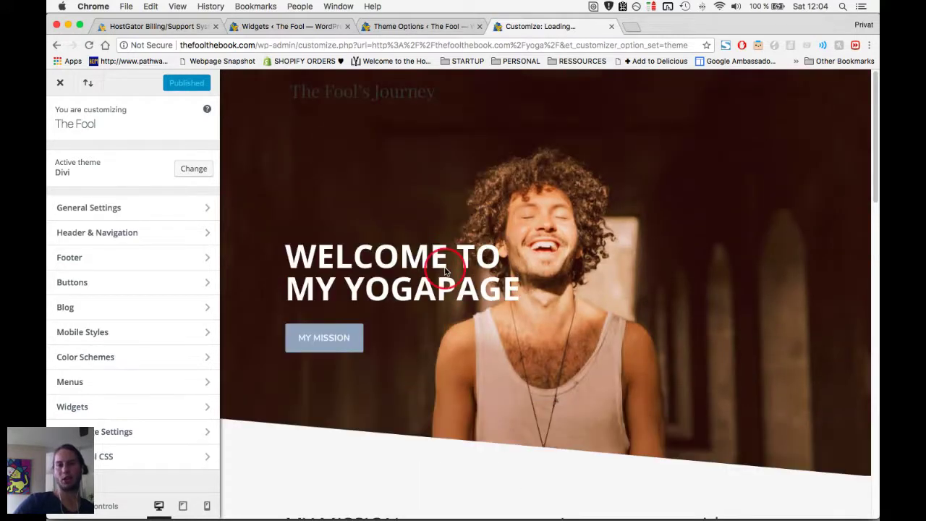
{"action": "scroll", "coordinate": [445, 269], "scroll_direction": "down", "scroll_amount": 10}
{"action": "scroll", "coordinate": [443, 270], "scroll_direction": "down", "scroll_amount": 10}
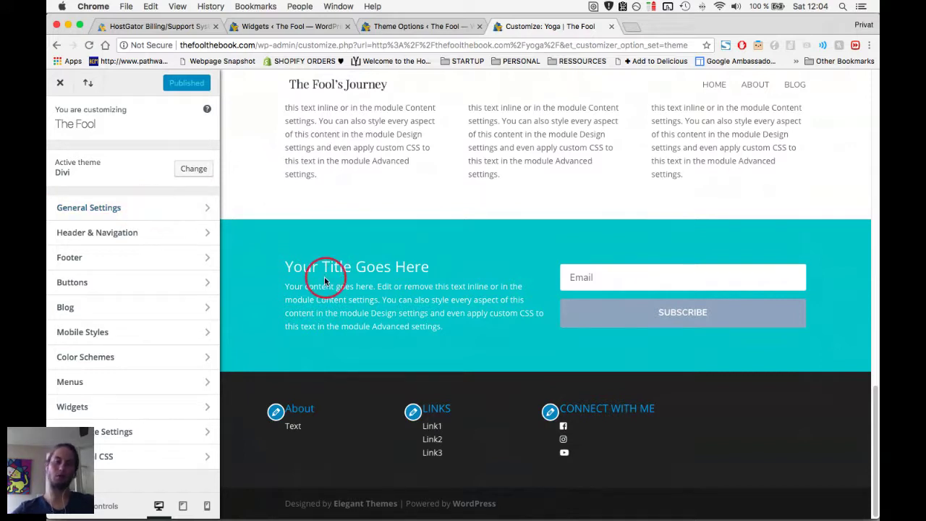
{"action": "scroll", "coordinate": [325, 281], "scroll_direction": "up", "scroll_amount": 15}
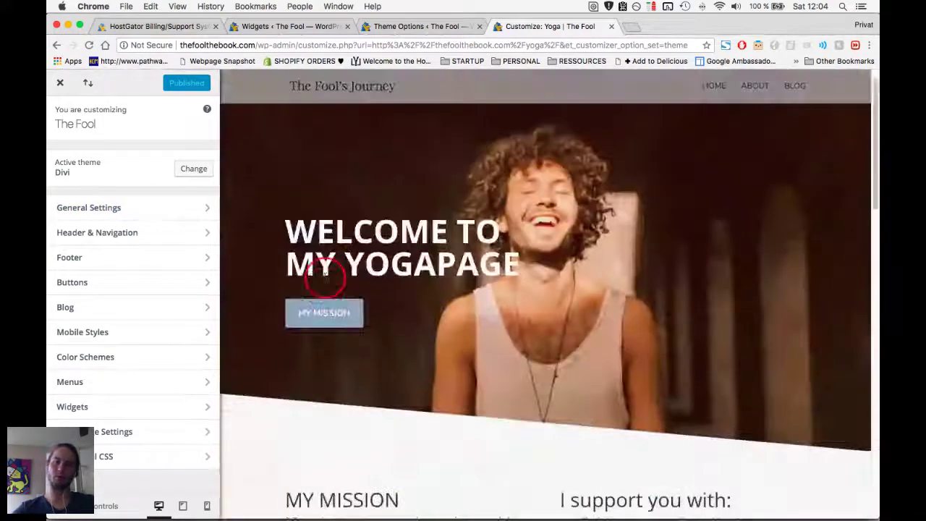
{"action": "left_click", "coordinate": [112, 238]}
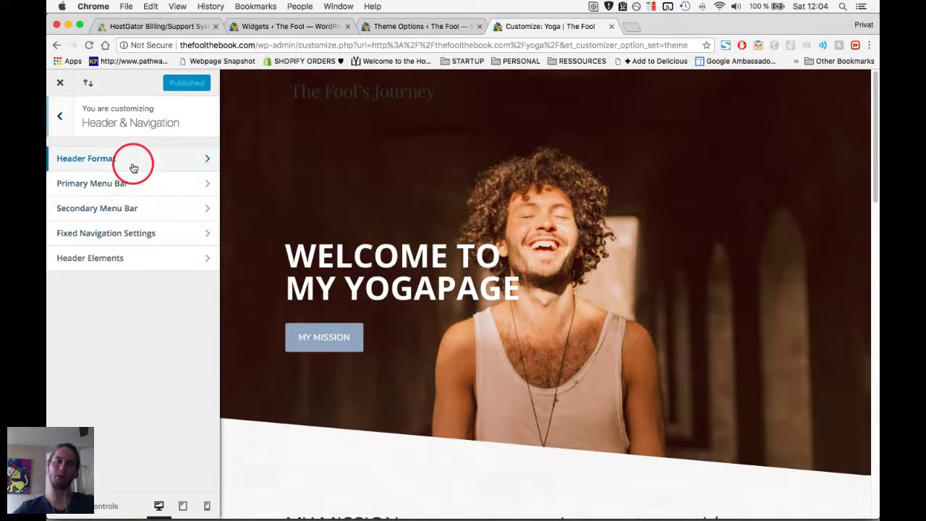
Set the Header Format's header style to Centered and check the preview.
{"action": "left_click", "coordinate": [134, 168]}
{"action": "left_click", "coordinate": [118, 185]}
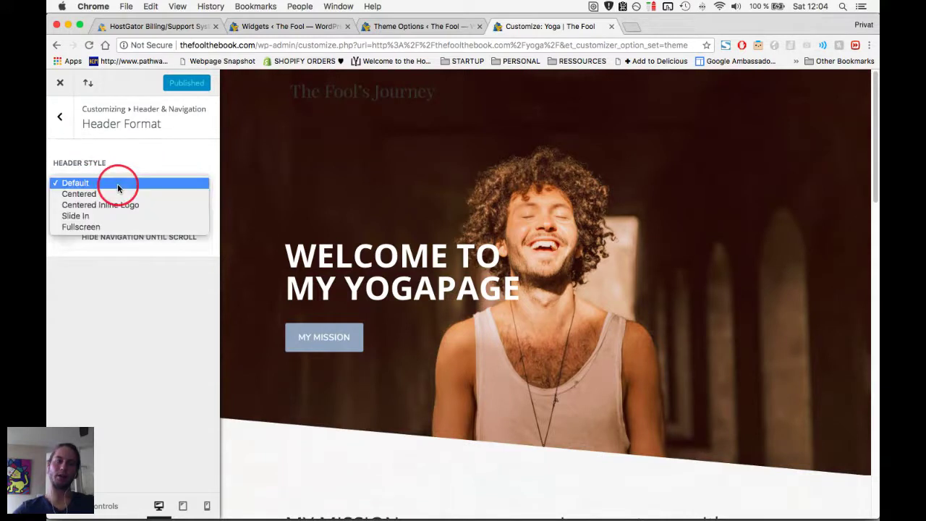
{"action": "left_click", "coordinate": [114, 195]}
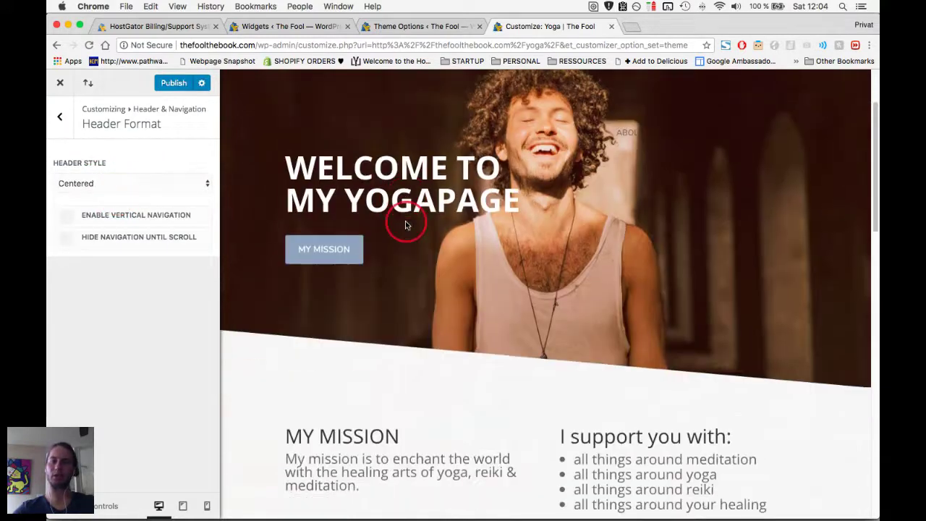
{"action": "scroll", "coordinate": [406, 225], "scroll_direction": "down", "scroll_amount": 2}
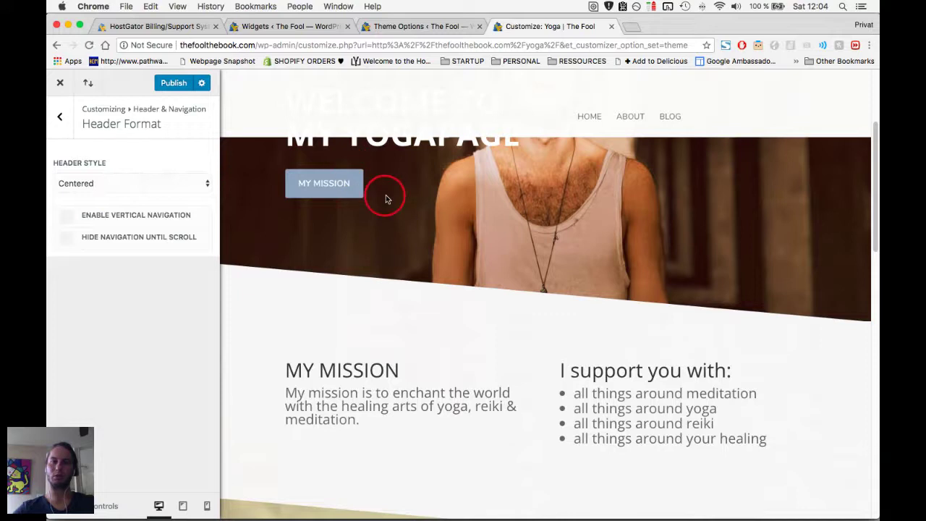
{"action": "scroll", "coordinate": [386, 199], "scroll_direction": "up", "scroll_amount": 3}
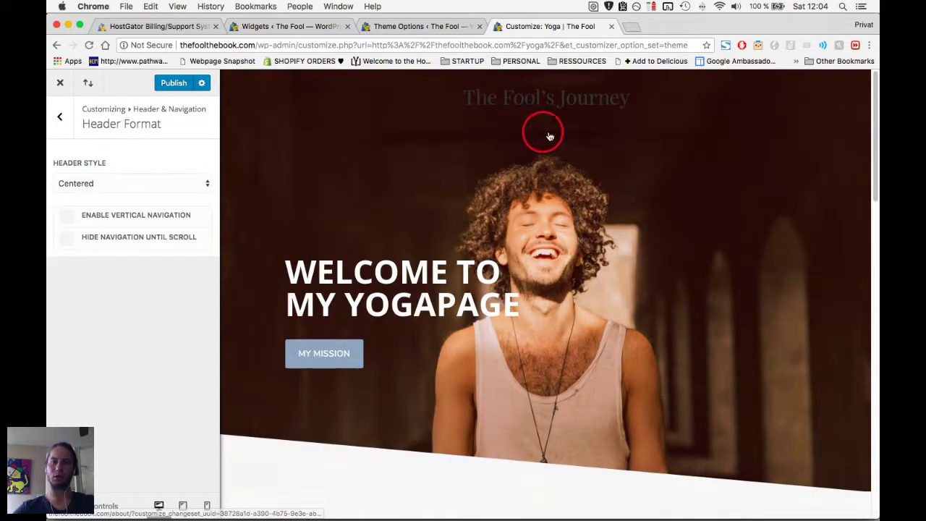
{"action": "scroll", "coordinate": [542, 155], "scroll_direction": "down", "scroll_amount": 5}
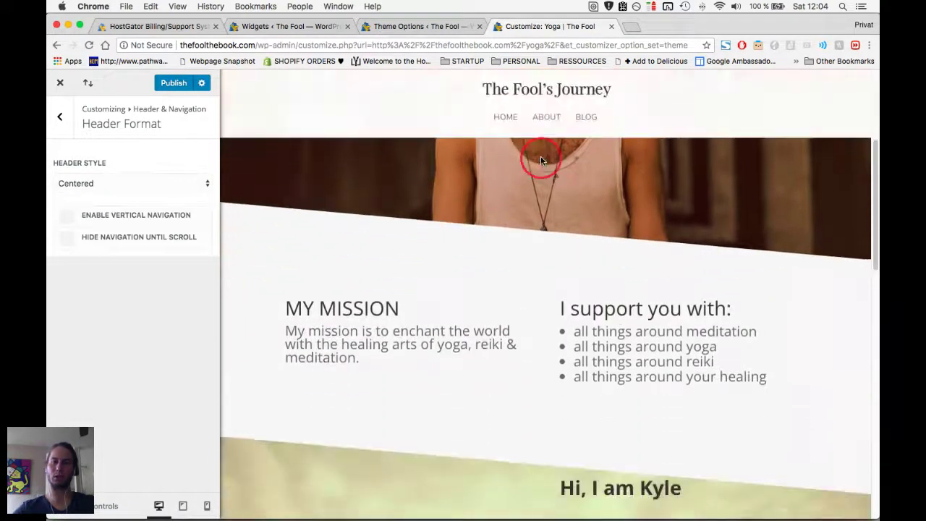
Try the Centered Inline Logo header style instead.
{"action": "left_click", "coordinate": [130, 186]}
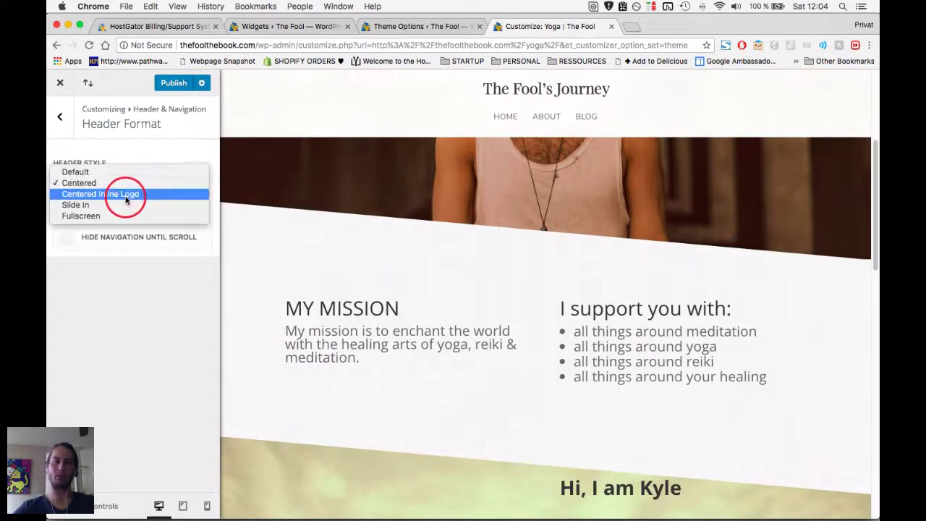
{"action": "left_click", "coordinate": [126, 199]}
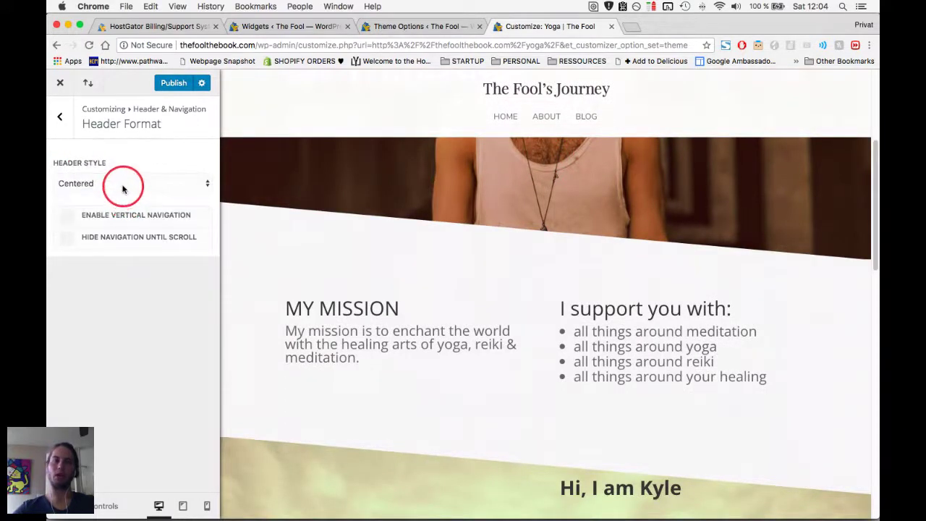
{"action": "scroll", "coordinate": [398, 159], "scroll_direction": "down", "scroll_amount": 3}
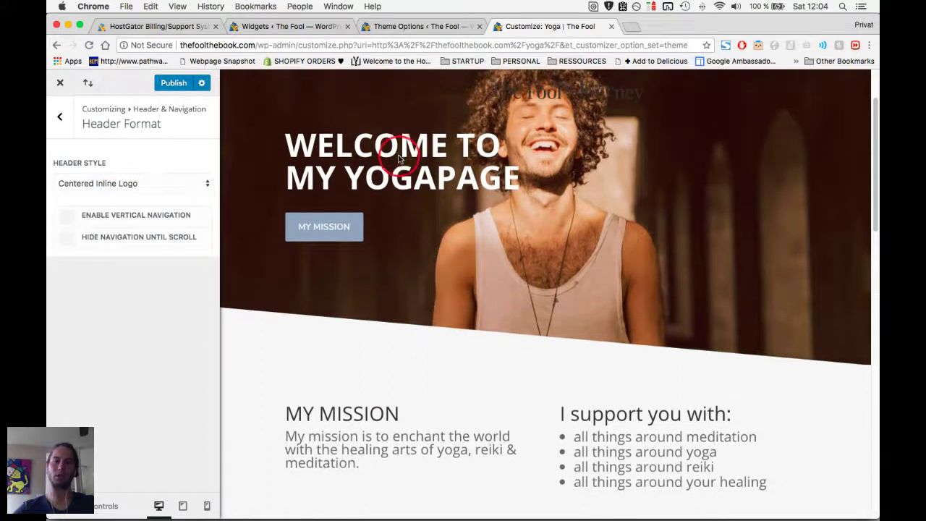
{"action": "scroll", "coordinate": [484, 137], "scroll_direction": "down", "scroll_amount": 5}
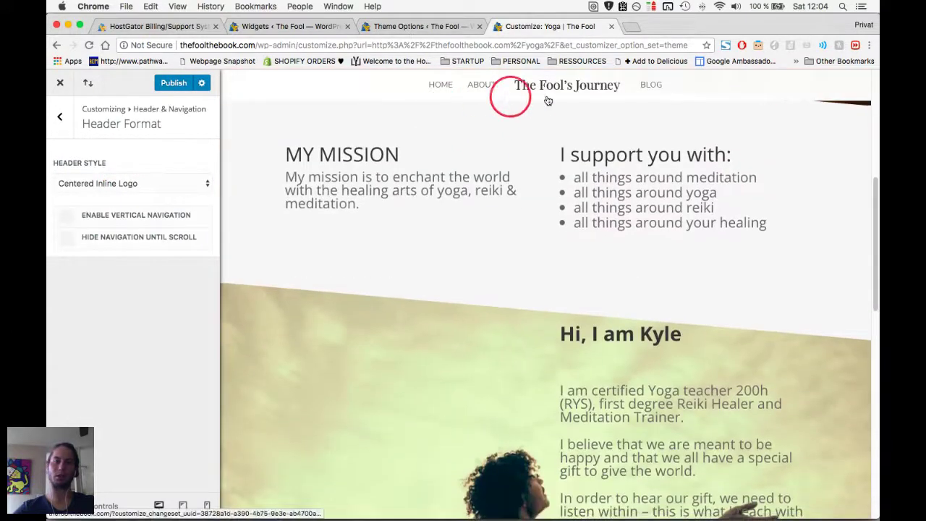
Choose the Slide In header style and test its slide-in menu in the preview.
{"action": "left_click", "coordinate": [159, 181]}
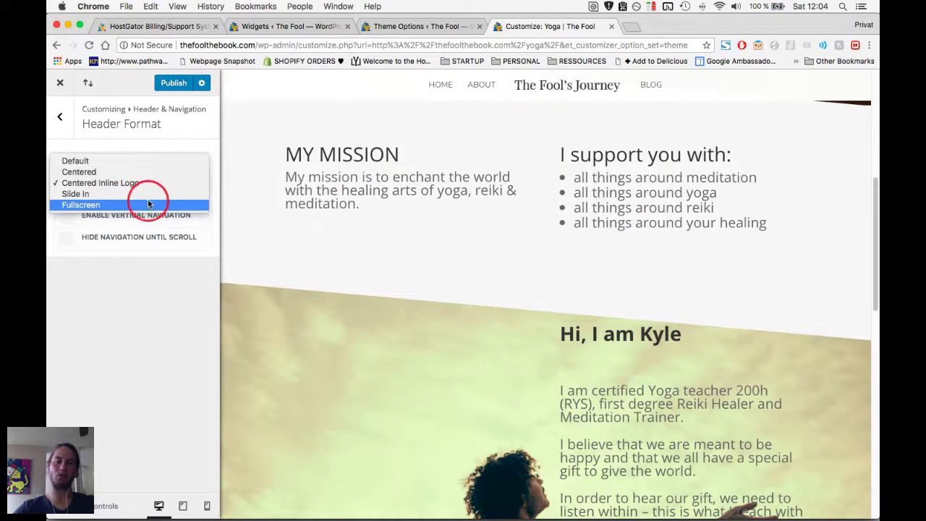
{"action": "left_click", "coordinate": [152, 194]}
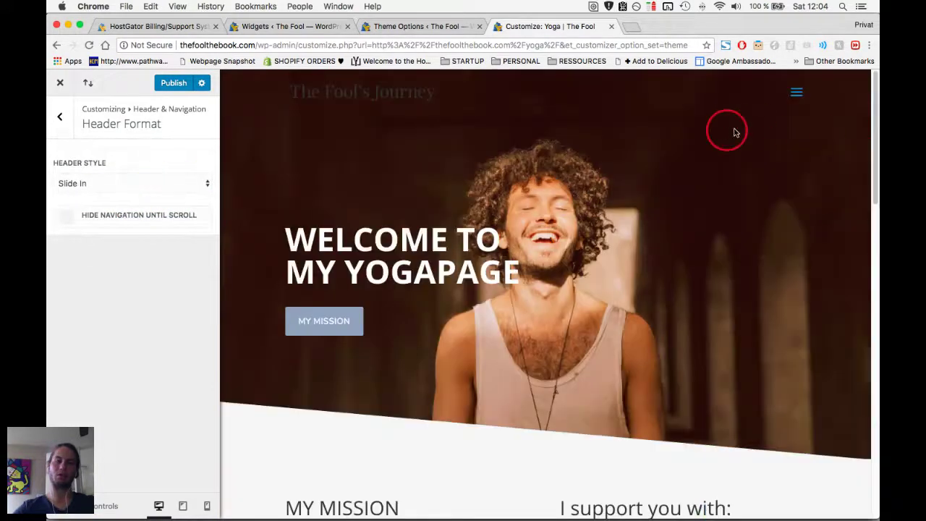
{"action": "left_click", "coordinate": [797, 91]}
{"action": "left_click", "coordinate": [619, 92]}
{"action": "left_click", "coordinate": [55, 112]}
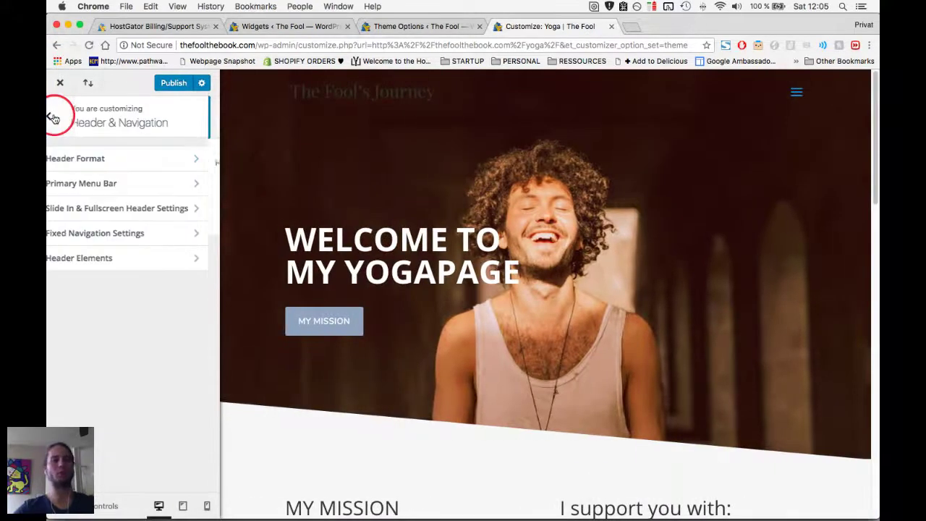
{"action": "key", "text": "super+Tab"}
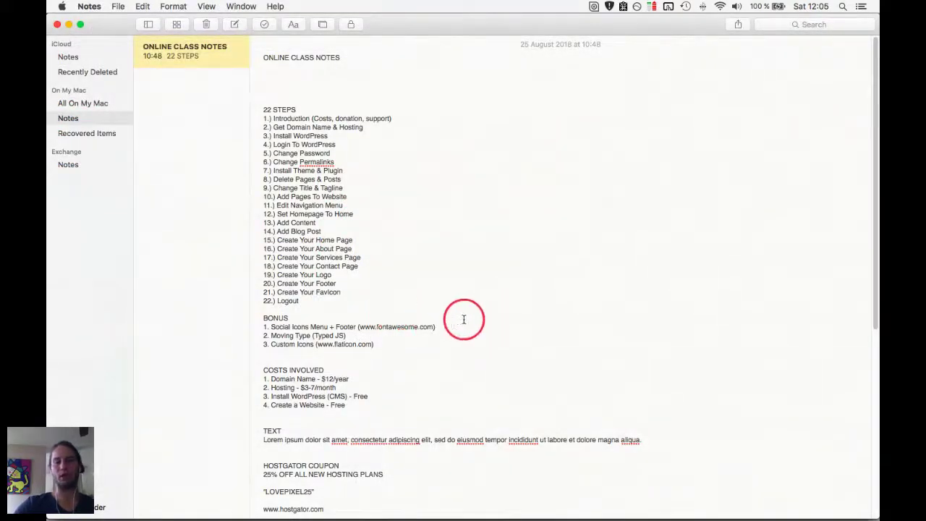
Check the class notes, return to the Customizer's main panel, and go to Homepage Settings.
{"action": "key", "text": "super+Tab"}
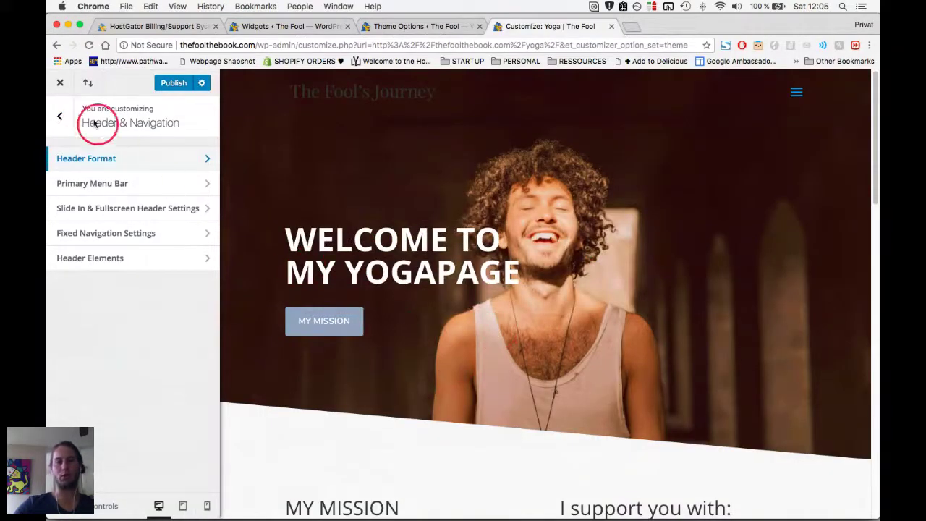
{"action": "left_click", "coordinate": [60, 117]}
{"action": "key", "text": "super+Tab"}
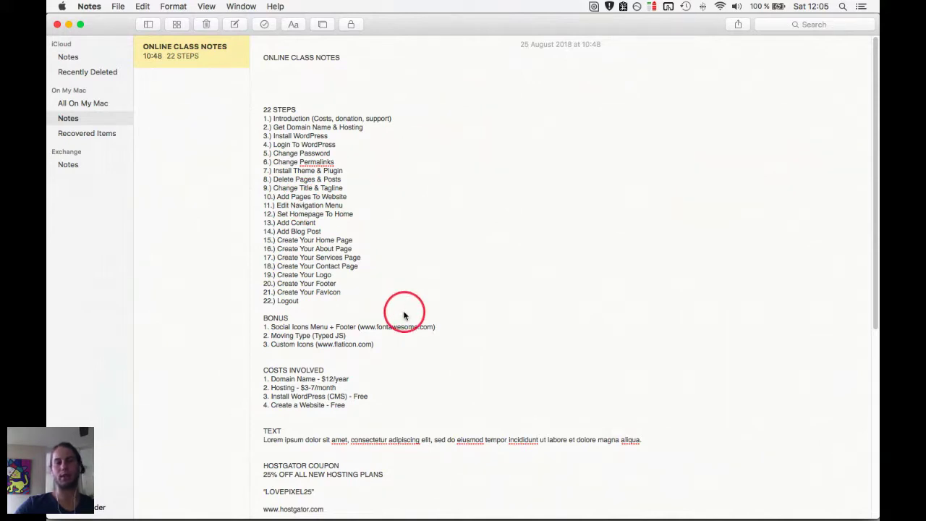
{"action": "key", "text": "super+Tab"}
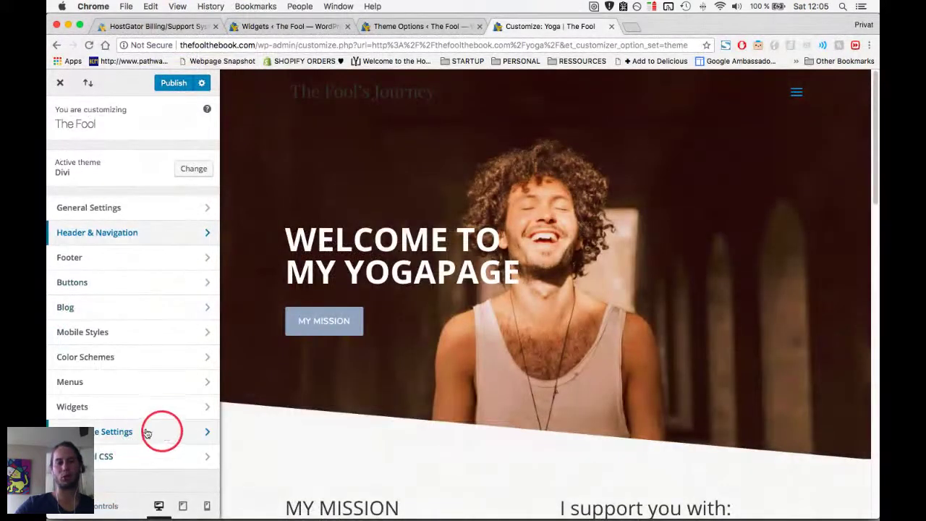
{"action": "left_click", "coordinate": [123, 431]}
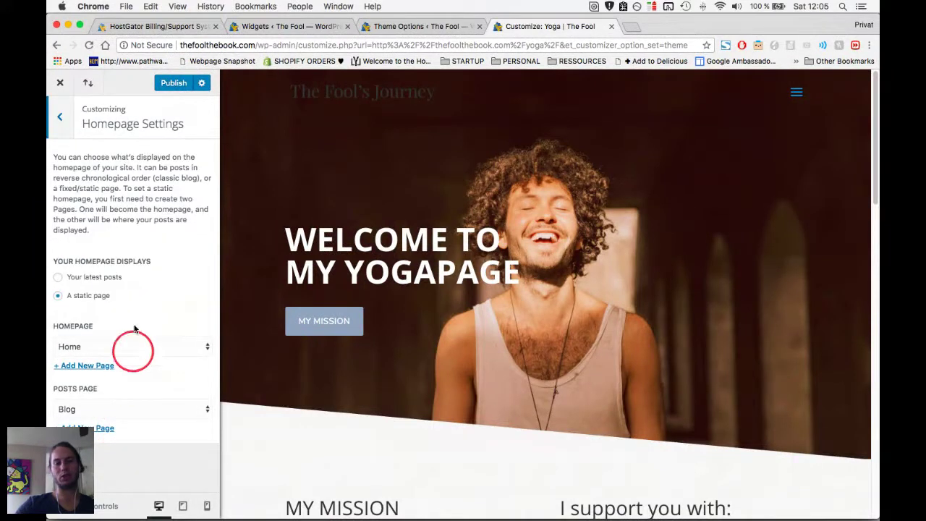
Make the homepage display a static page with Yoga as the homepage.
{"action": "left_click", "coordinate": [59, 280]}
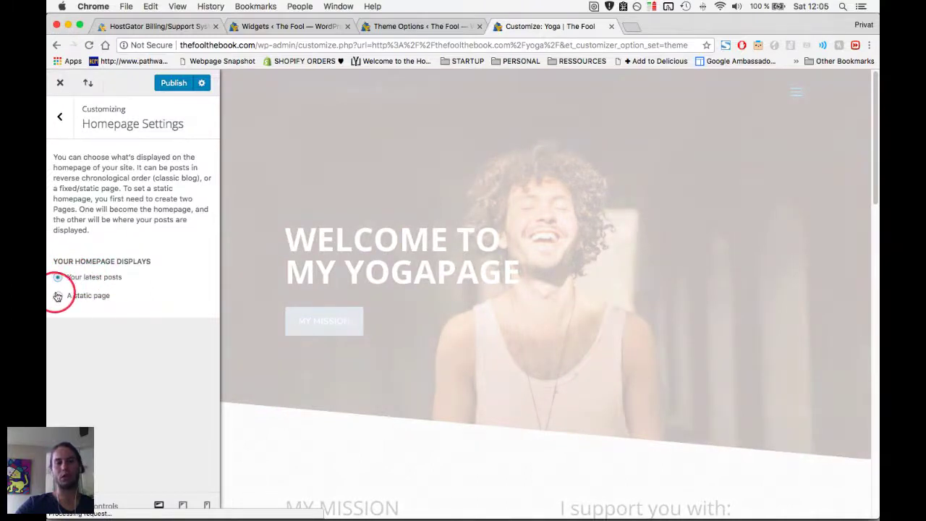
{"action": "left_click", "coordinate": [60, 297]}
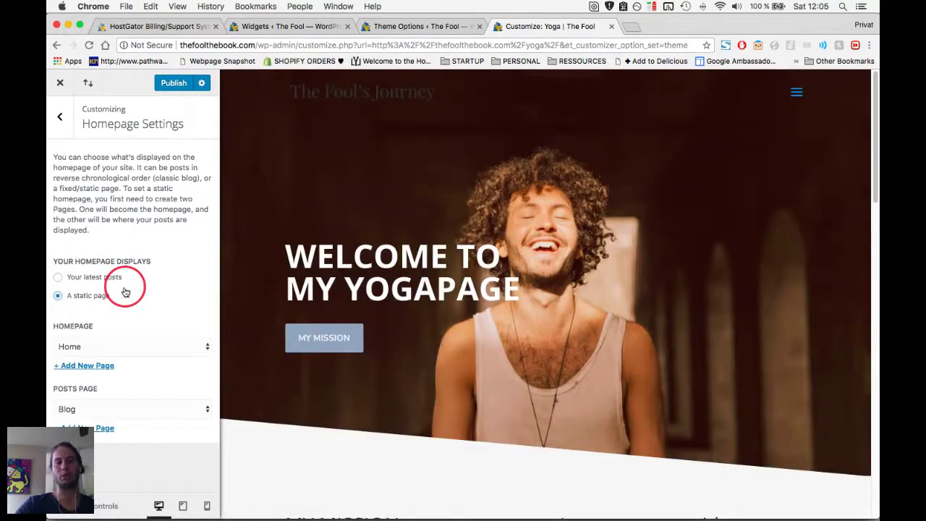
{"action": "left_click", "coordinate": [132, 344]}
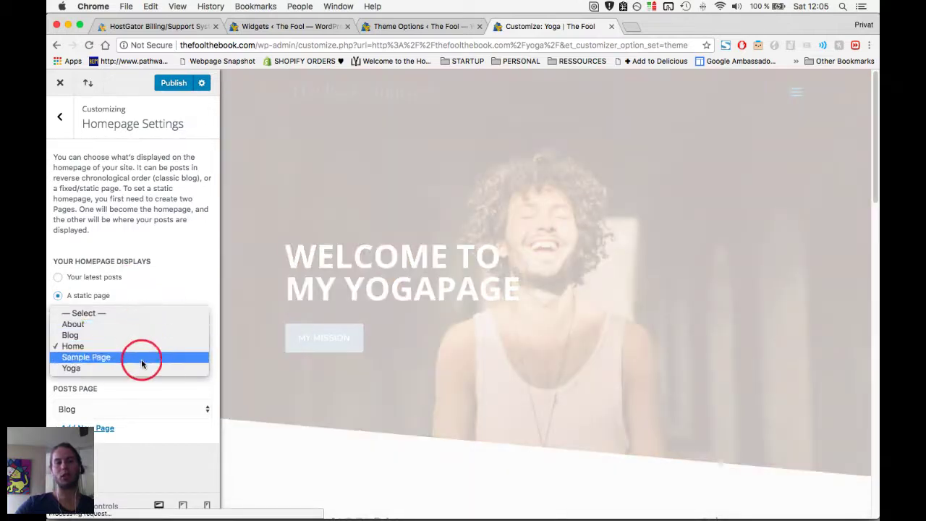
{"action": "left_click", "coordinate": [141, 370]}
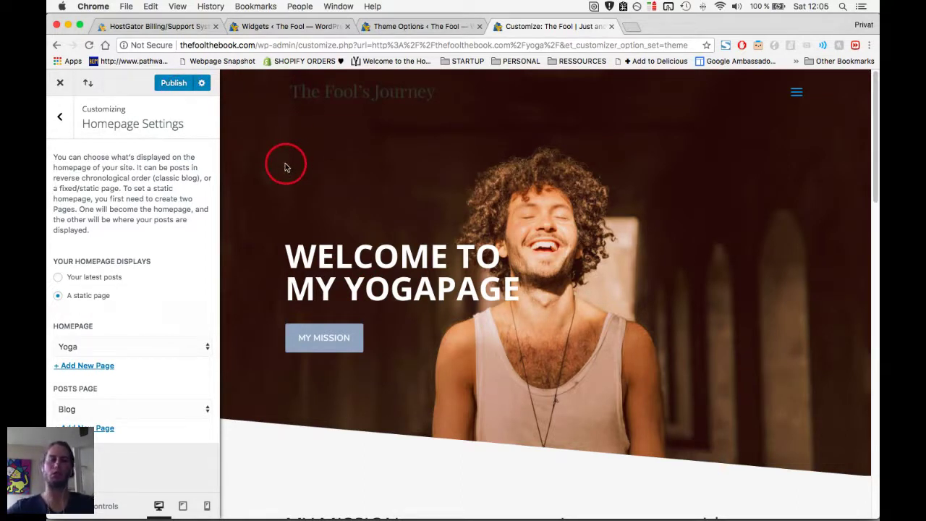
Consult the class notes, then close the Customizer.
{"action": "key", "text": "super+Tab"}
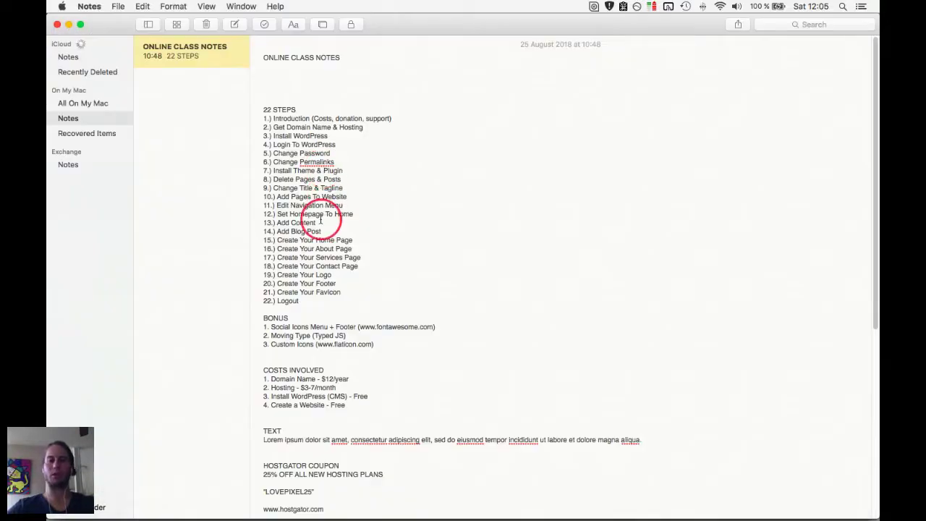
{"action": "key", "text": "super+Tab"}
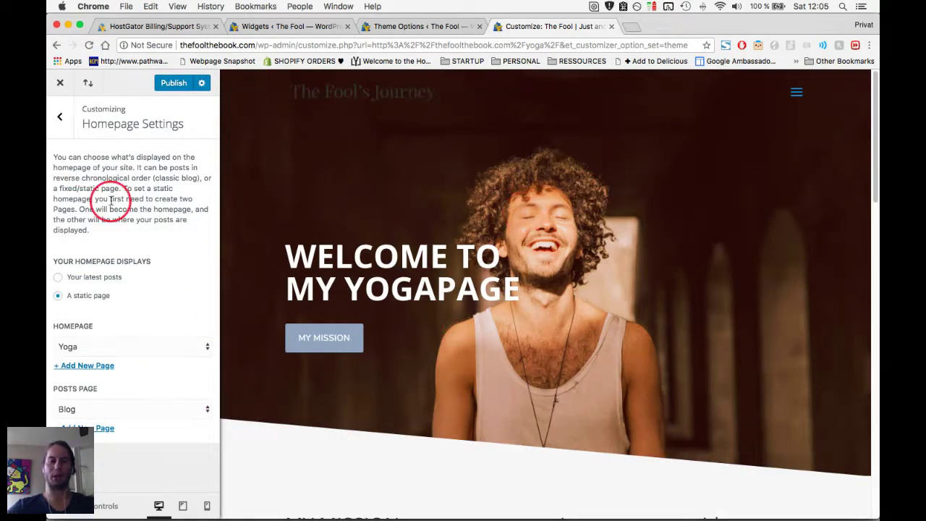
{"action": "key", "text": "super+Tab"}
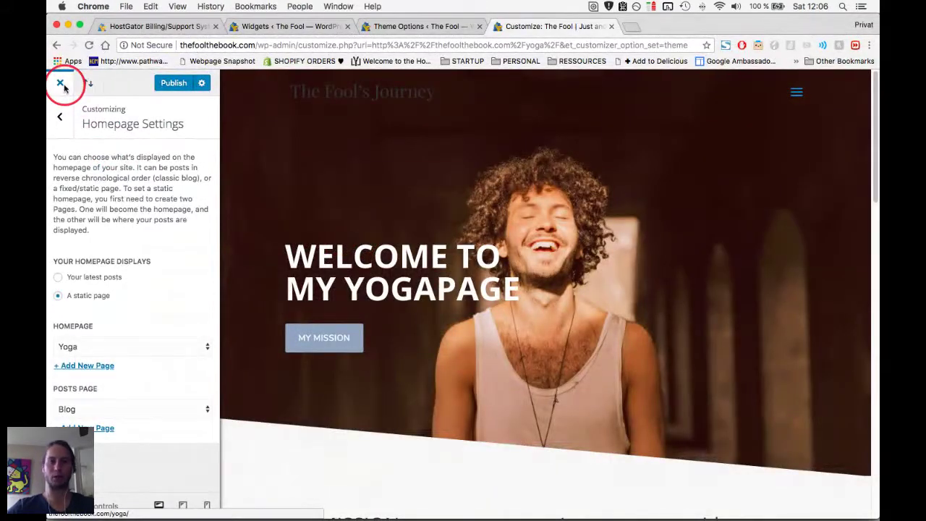
{"action": "left_click", "coordinate": [62, 84]}
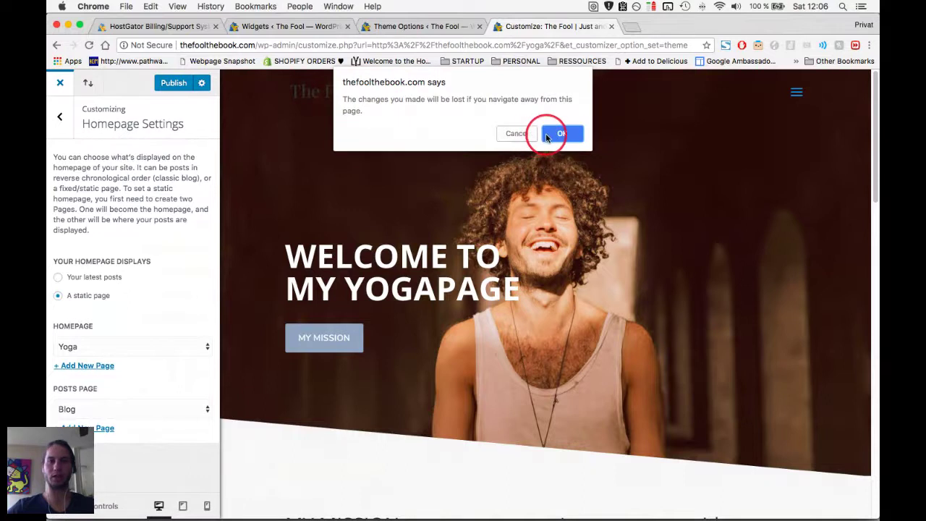
Leave the Customizer despite unsaved changes and start a new blog post.
{"action": "left_click", "coordinate": [547, 135]}
{"action": "left_click", "coordinate": [554, 187]}
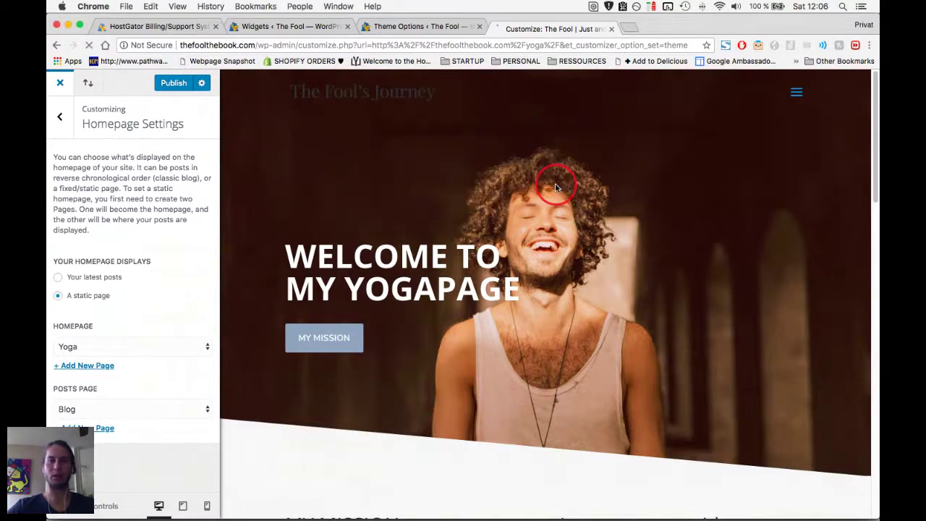
{"action": "scroll", "coordinate": [372, 196], "scroll_direction": "up", "scroll_amount": 10}
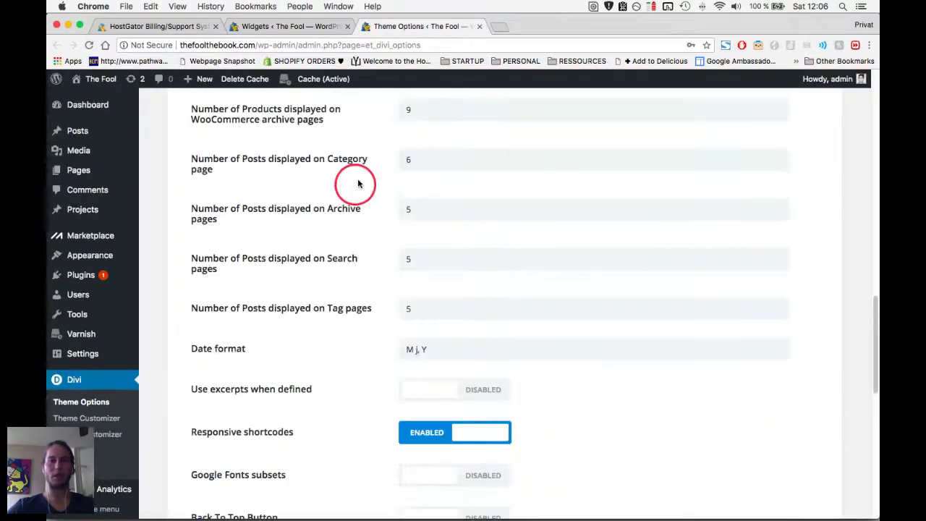
{"action": "scroll", "coordinate": [357, 183], "scroll_direction": "up", "scroll_amount": 5}
{"action": "mouse_move", "coordinate": [104, 136]}
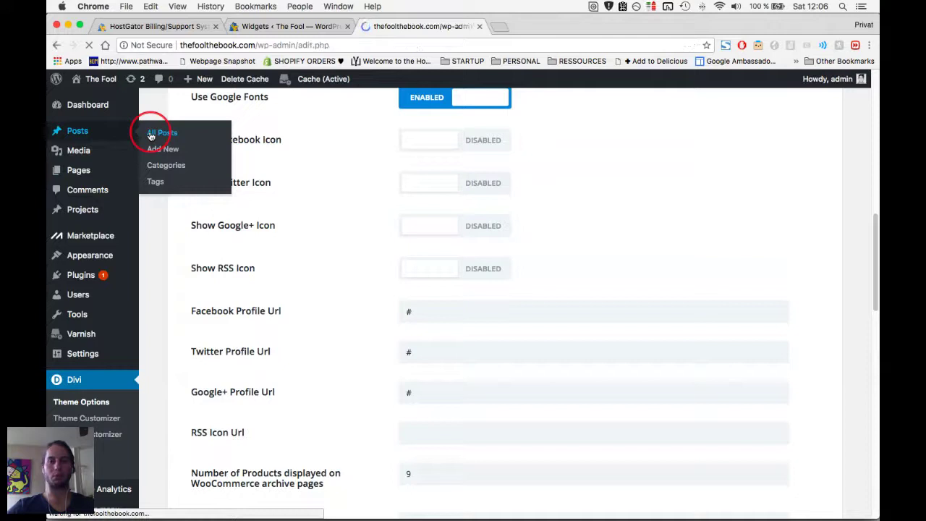
{"action": "left_click", "coordinate": [507, 219]}
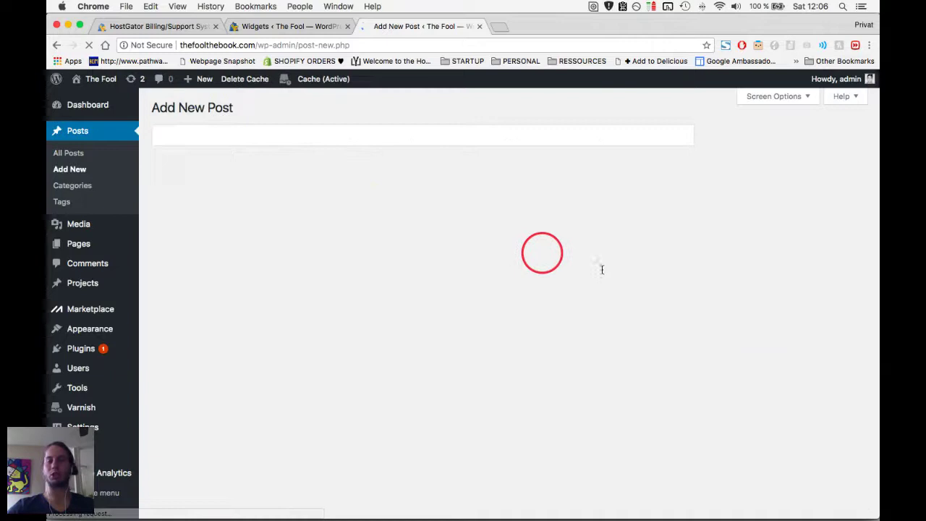
Title the new post draft 'Tile', then move on to adding a new page.
{"action": "scroll", "coordinate": [719, 415], "scroll_direction": "down", "scroll_amount": 3}
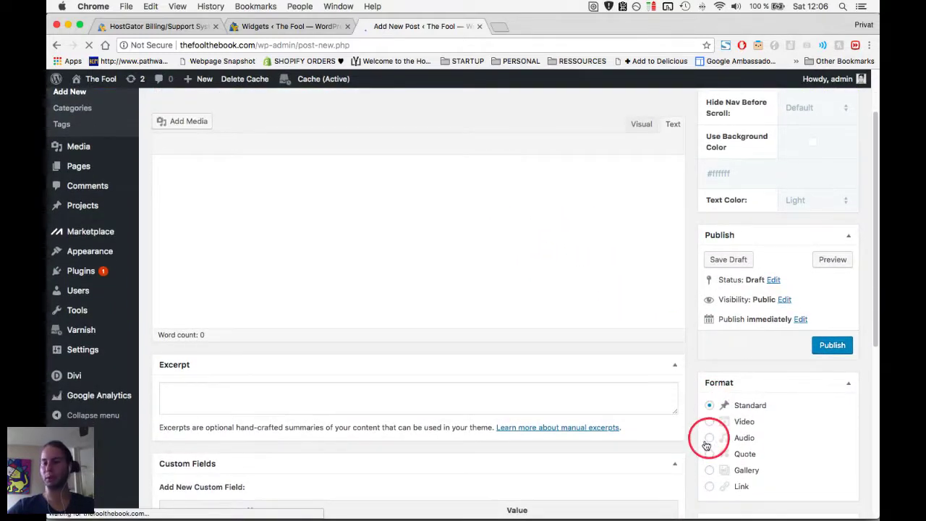
{"action": "scroll", "coordinate": [671, 438], "scroll_direction": "down", "scroll_amount": 5}
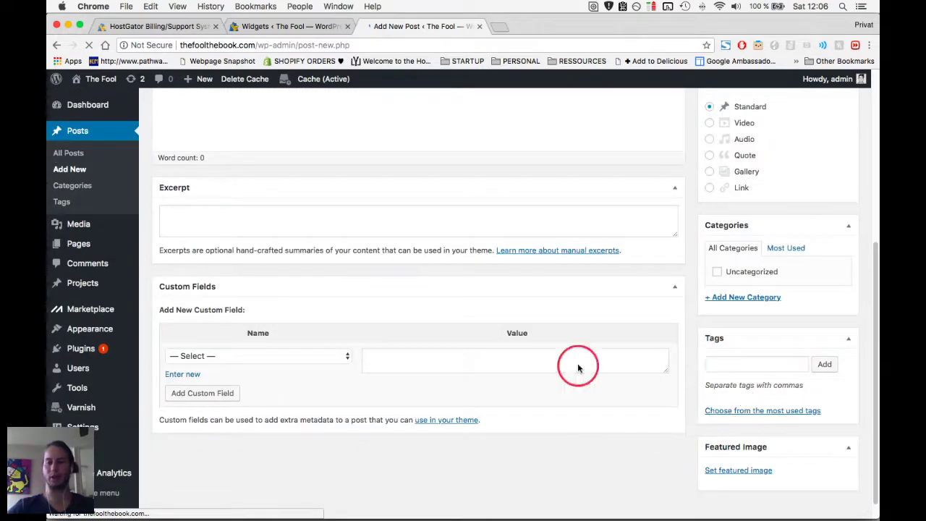
{"action": "scroll", "coordinate": [577, 368], "scroll_direction": "up", "scroll_amount": 8}
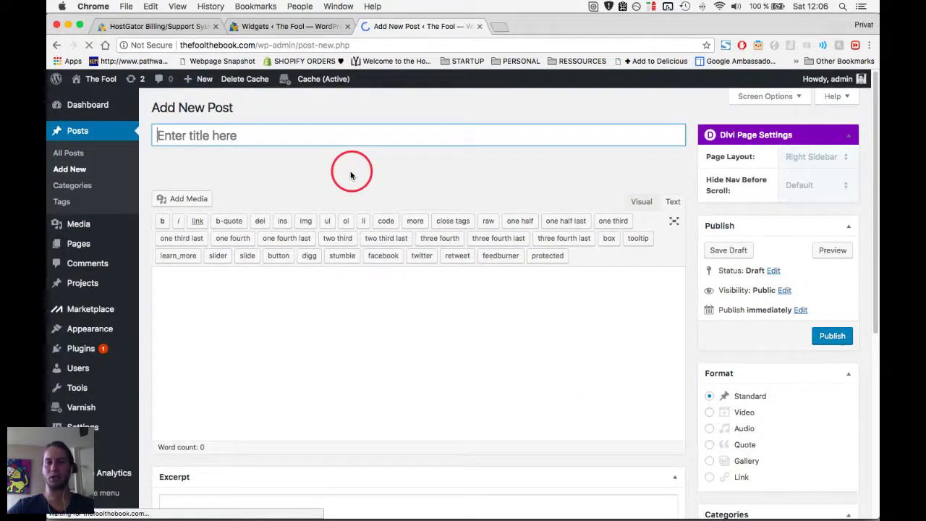
{"action": "scroll", "coordinate": [683, 282], "scroll_direction": "down", "scroll_amount": 3}
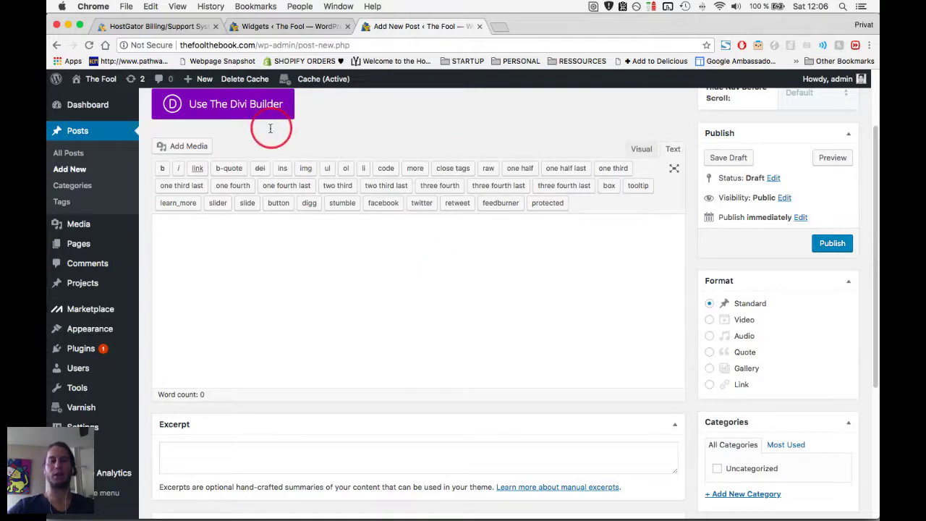
{"action": "scroll", "coordinate": [263, 128], "scroll_direction": "up", "scroll_amount": 3}
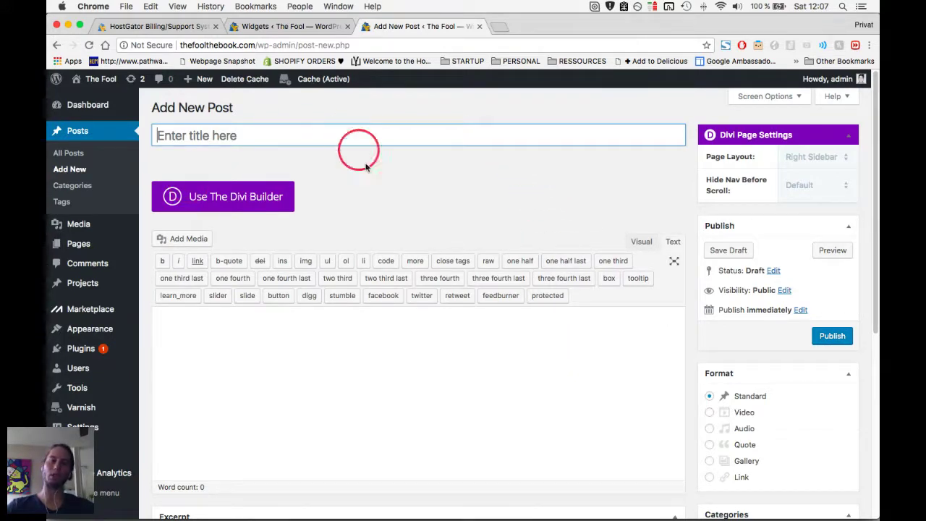
{"action": "type", "text": "Tile"}
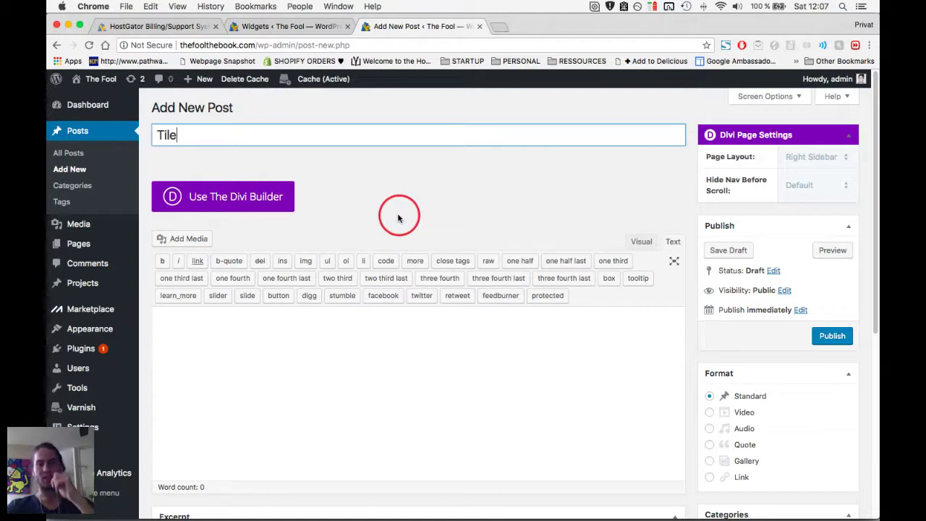
{"action": "mouse_move", "coordinate": [89, 244]}
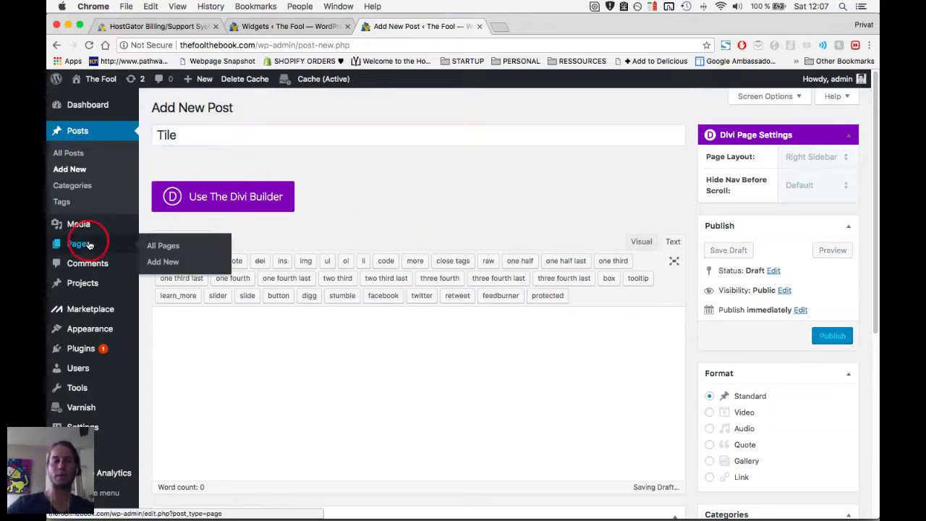
{"action": "left_click", "coordinate": [168, 262]}
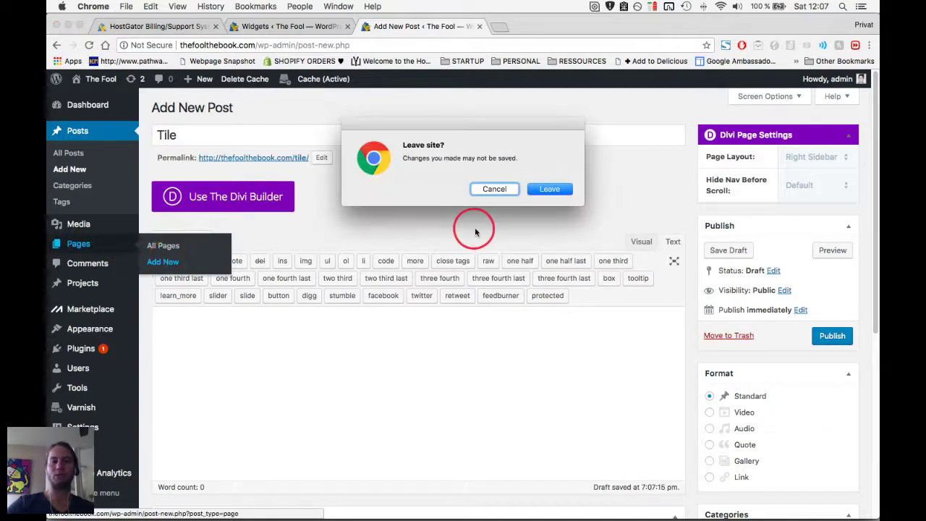
Title a new page 'Blog', switch it to the Divi Builder, and insert columns into its first row.
{"action": "left_click", "coordinate": [543, 190]}
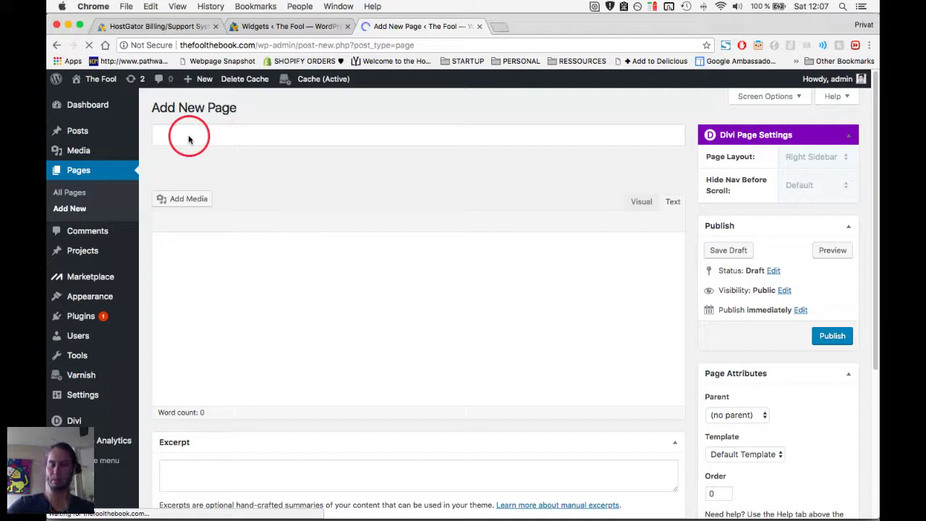
{"action": "type", "text": "Blog"}
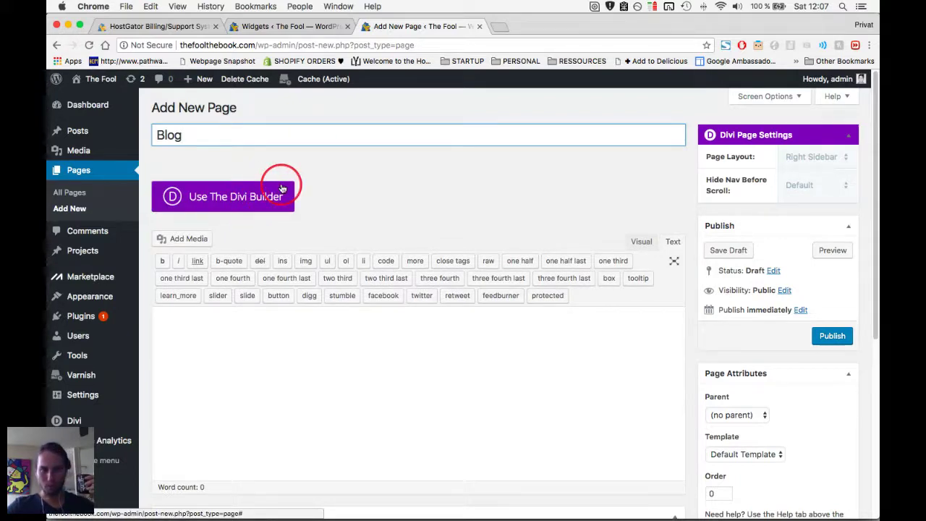
{"action": "left_click", "coordinate": [259, 199]}
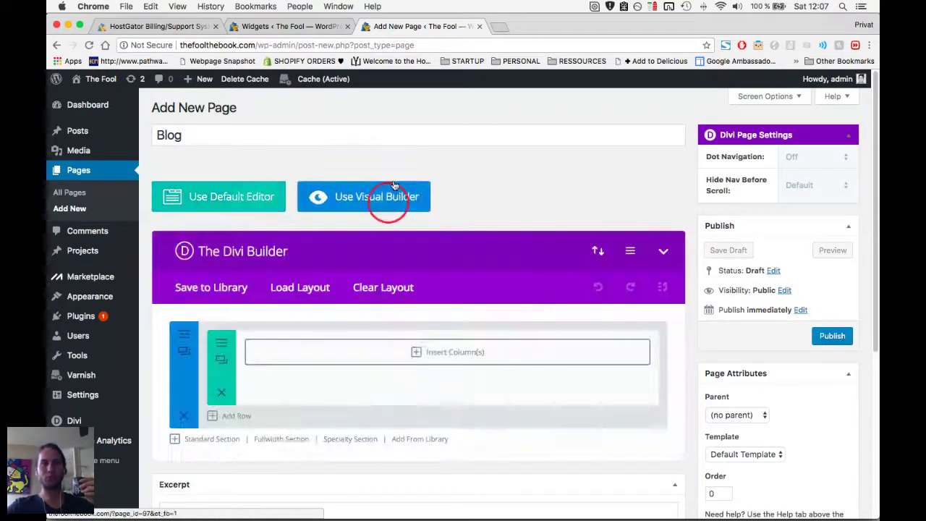
{"action": "scroll", "coordinate": [436, 325], "scroll_direction": "down", "scroll_amount": 1}
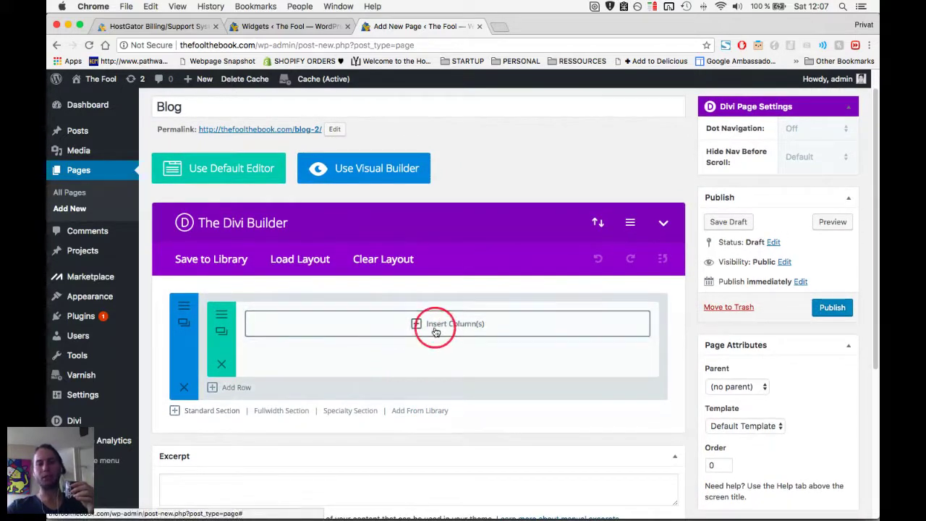
{"action": "left_click", "coordinate": [443, 329]}
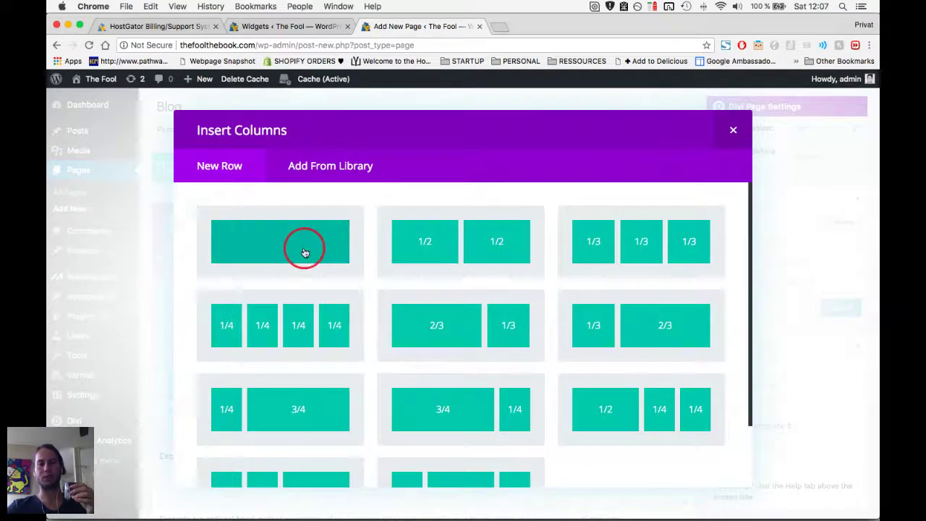
Give the row one full-width column and insert a Blog module.
{"action": "left_click", "coordinate": [304, 252]}
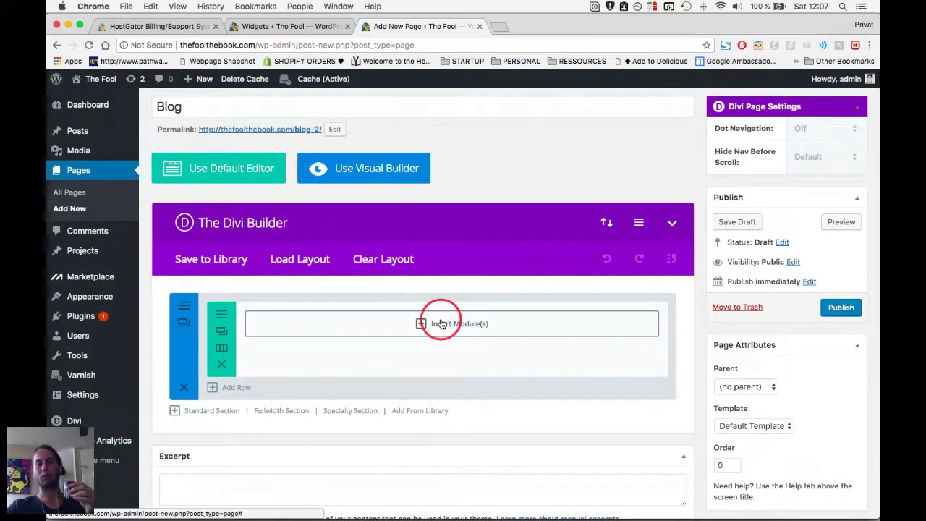
{"action": "left_click", "coordinate": [443, 324]}
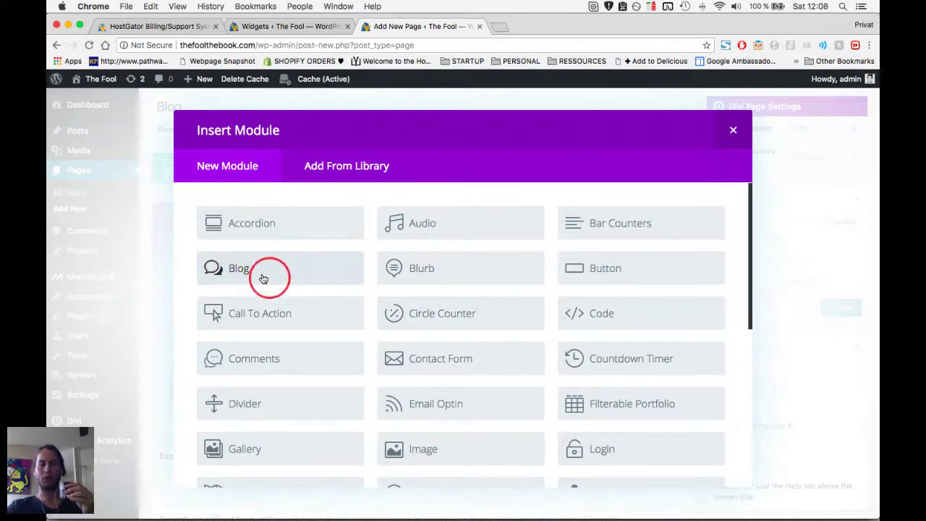
{"action": "left_click", "coordinate": [301, 276]}
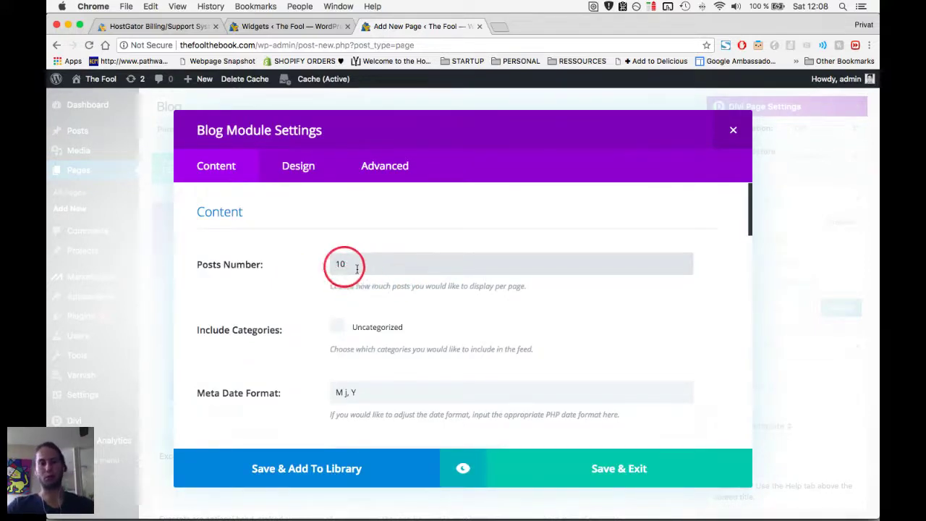
Set the Blog module's layout to Grid, save it, and preview the draft page.
{"action": "scroll", "coordinate": [386, 302], "scroll_direction": "down", "scroll_amount": 5}
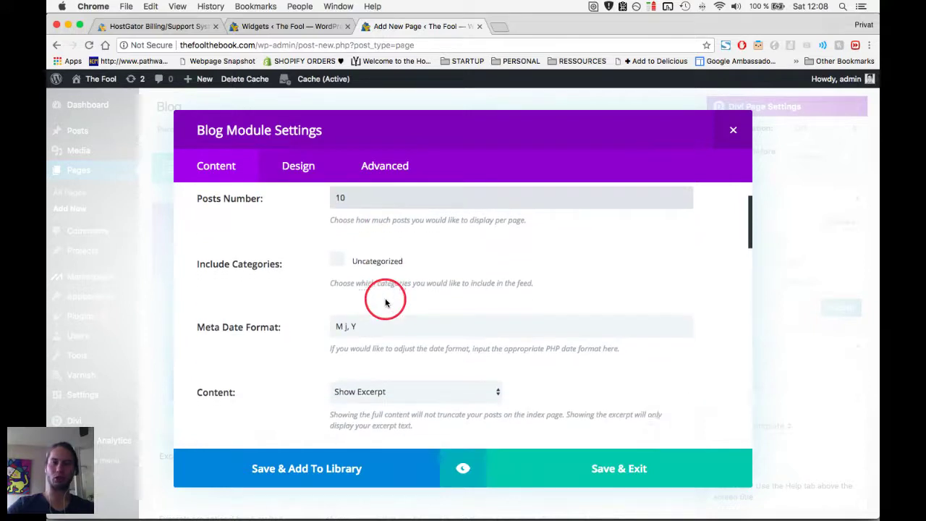
{"action": "left_click", "coordinate": [293, 167]}
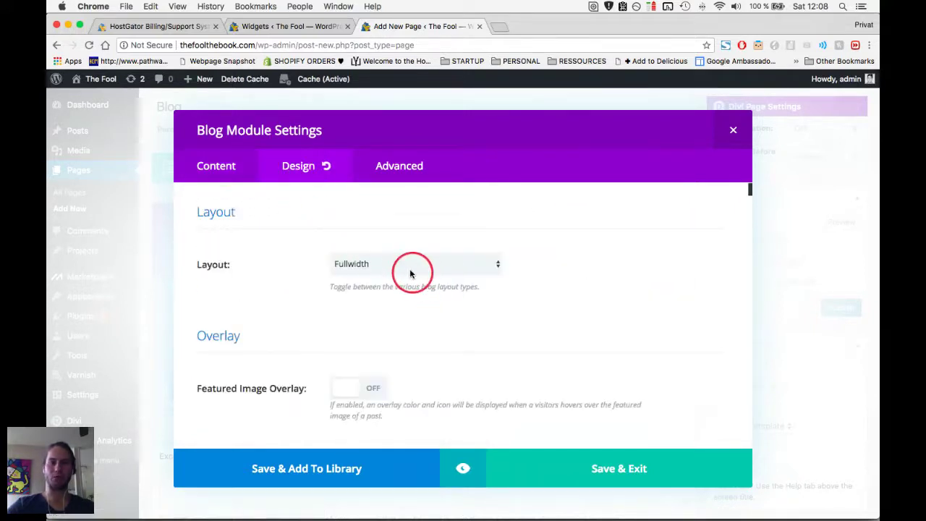
{"action": "left_click", "coordinate": [408, 269]}
{"action": "left_click", "coordinate": [404, 274]}
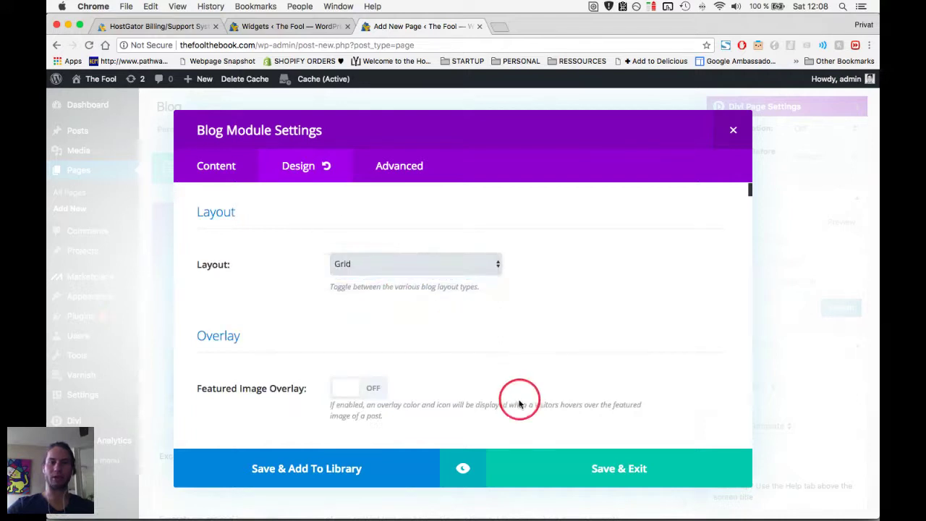
{"action": "scroll", "coordinate": [481, 390], "scroll_direction": "down", "scroll_amount": 2}
{"action": "scroll", "coordinate": [477, 426], "scroll_direction": "down", "scroll_amount": 1}
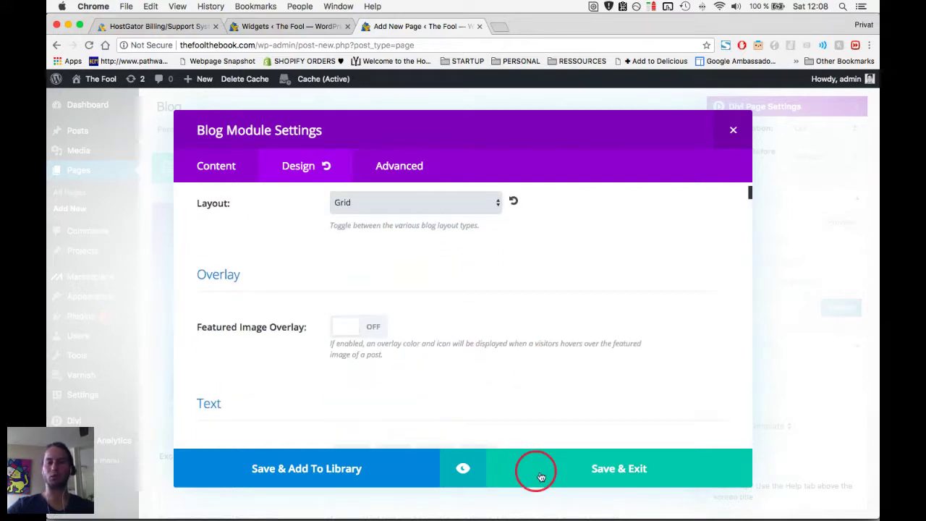
{"action": "key", "text": "Escape"}
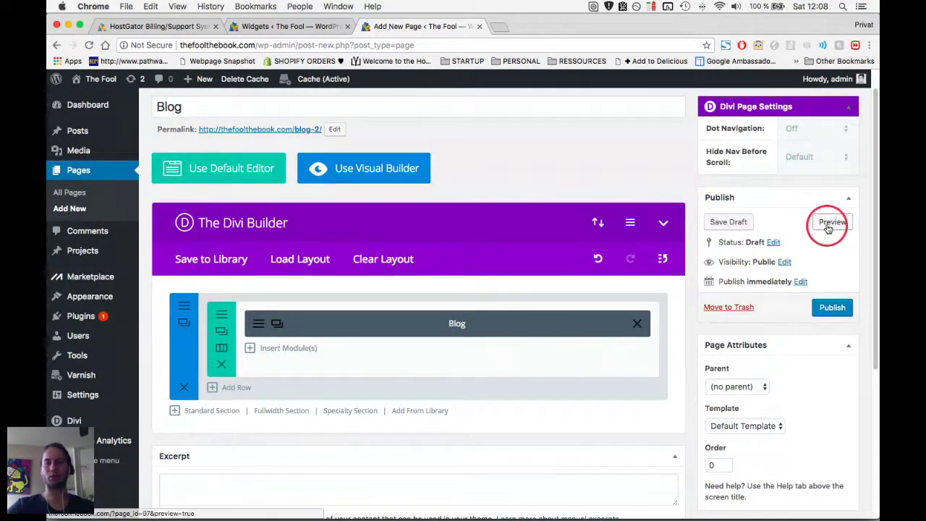
{"action": "left_click", "coordinate": [830, 222]}
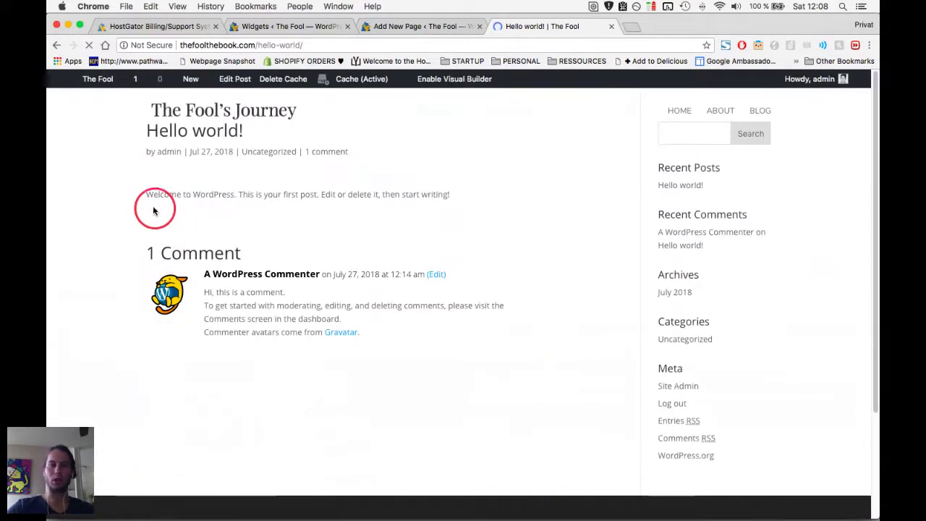
Highlight the welcome text in the Blog page draft preview, close the preview, and return to the class notes.
{"action": "left_click_drag", "start_coordinate": [215, 194], "coordinate": [324, 210]}
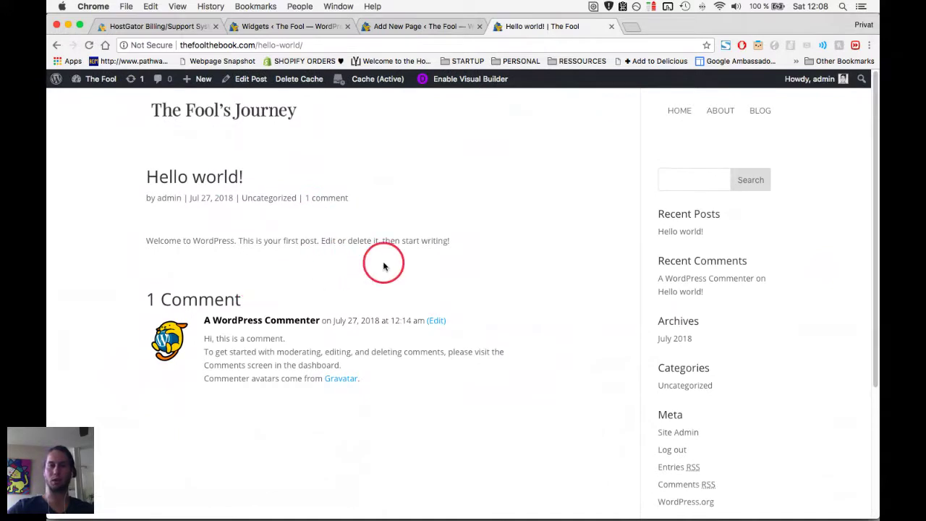
{"action": "key", "text": "super+w"}
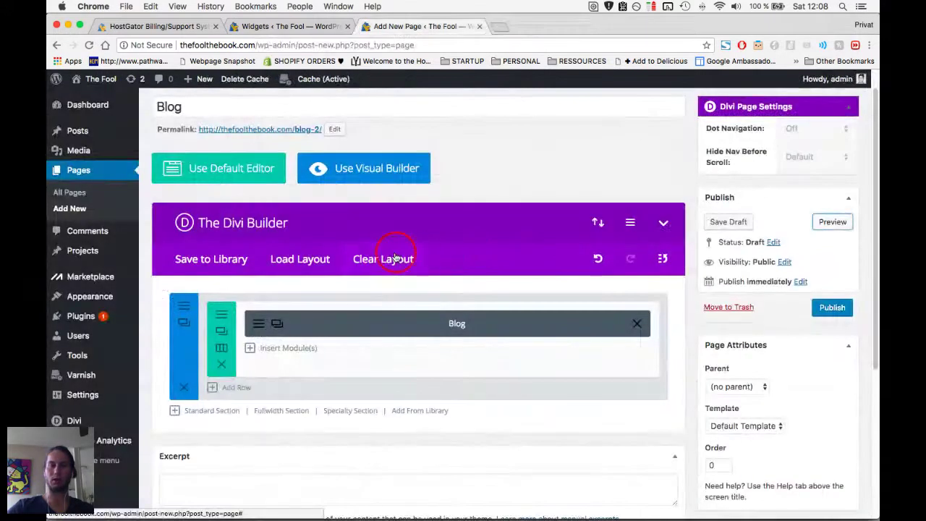
{"action": "scroll", "coordinate": [344, 98], "scroll_direction": "up", "scroll_amount": 1}
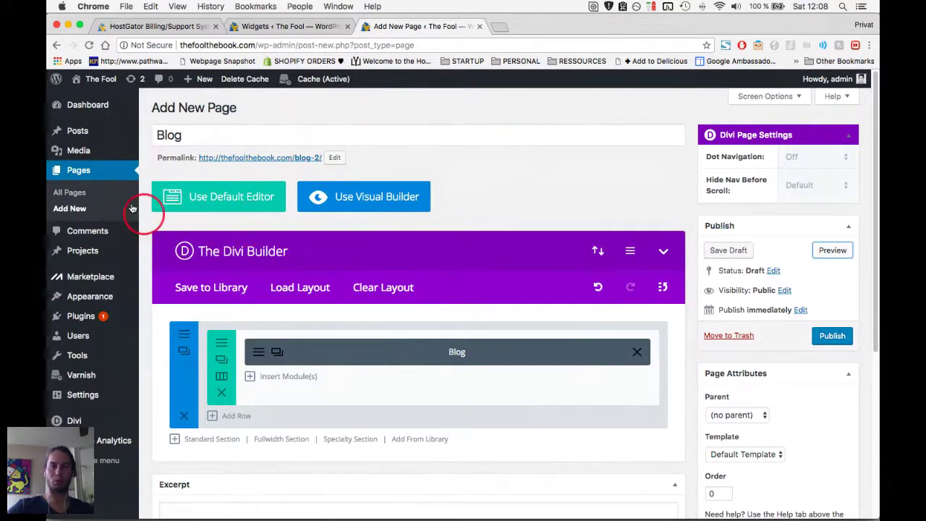
{"action": "key", "text": "super+Tab"}
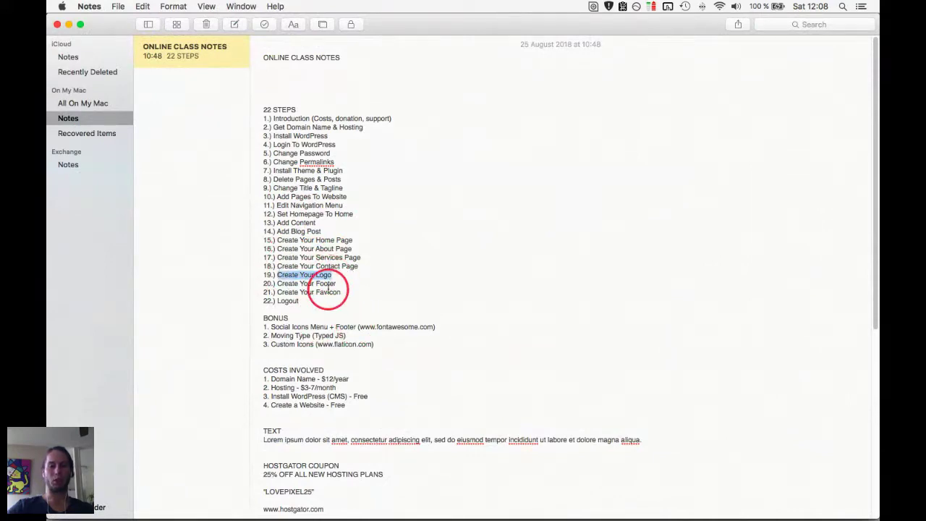
Highlight checklist steps such as Create Your Logo, the Home and About page steps, and Favicon, then return to the browser.
{"action": "triple_click", "coordinate": [287, 275]}
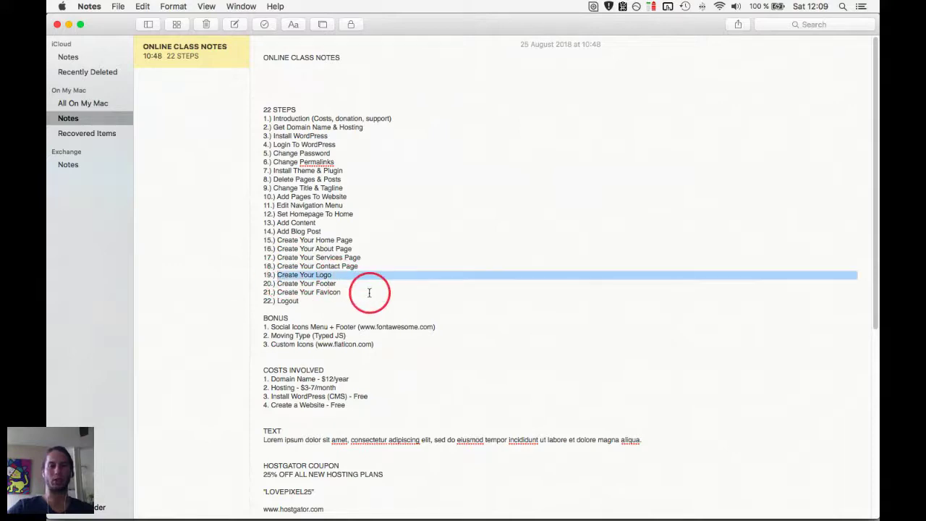
{"action": "left_click_drag", "start_coordinate": [366, 265], "coordinate": [267, 250]}
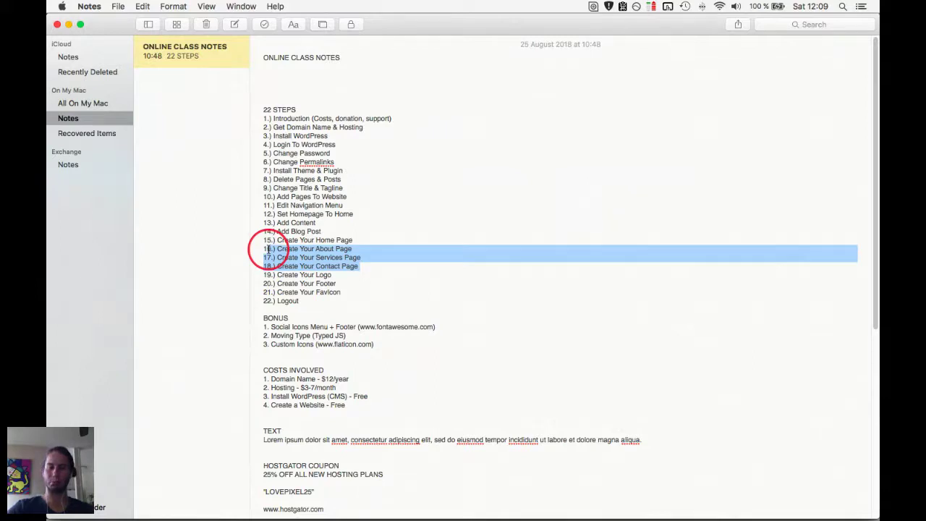
{"action": "left_click_drag", "start_coordinate": [383, 271], "coordinate": [253, 244]}
{"action": "left_click", "coordinate": [366, 238]}
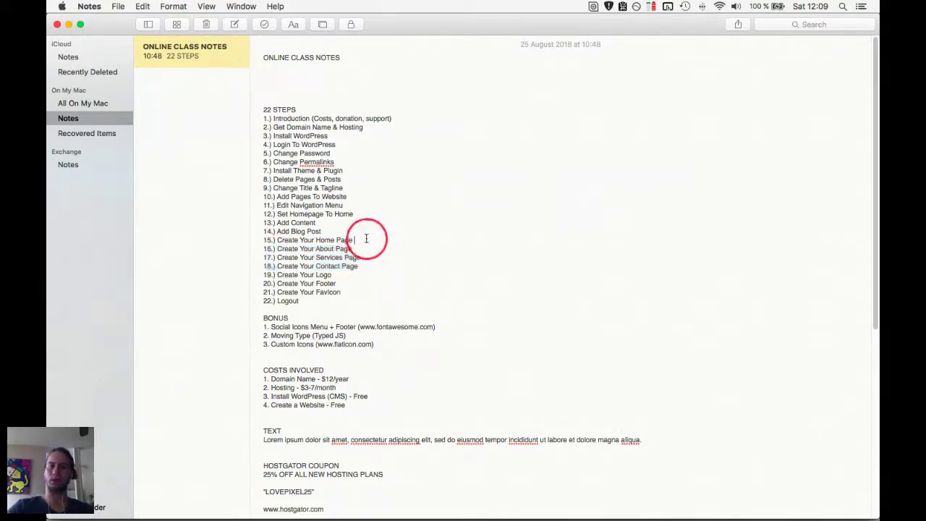
{"action": "left_click_drag", "start_coordinate": [366, 238], "coordinate": [232, 242]}
{"action": "left_click", "coordinate": [320, 252]}
{"action": "left_click", "coordinate": [330, 248]}
{"action": "left_click", "coordinate": [393, 259]}
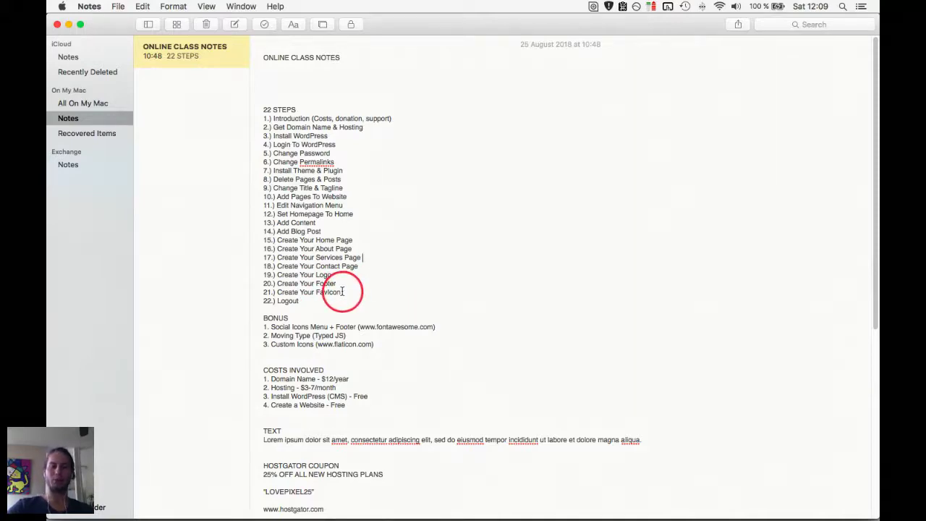
{"action": "double_click", "coordinate": [334, 292]}
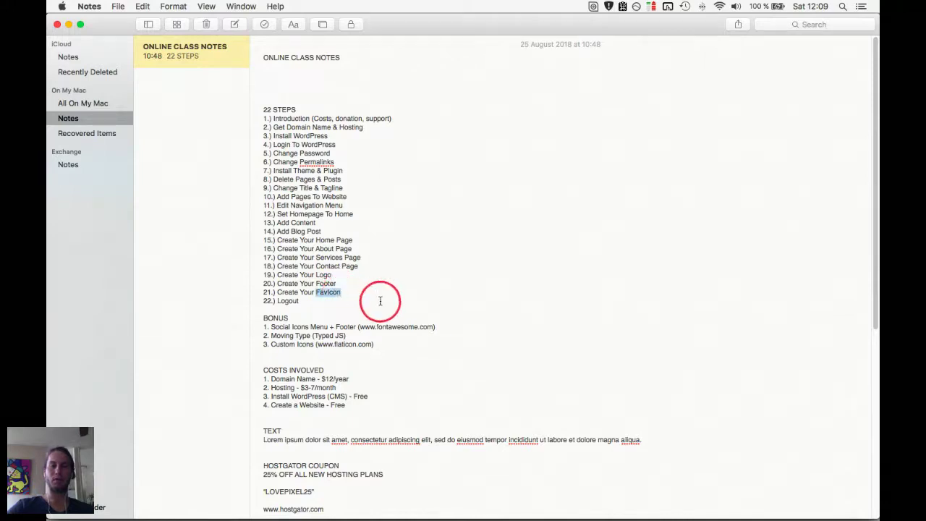
{"action": "key", "text": "super+Tab"}
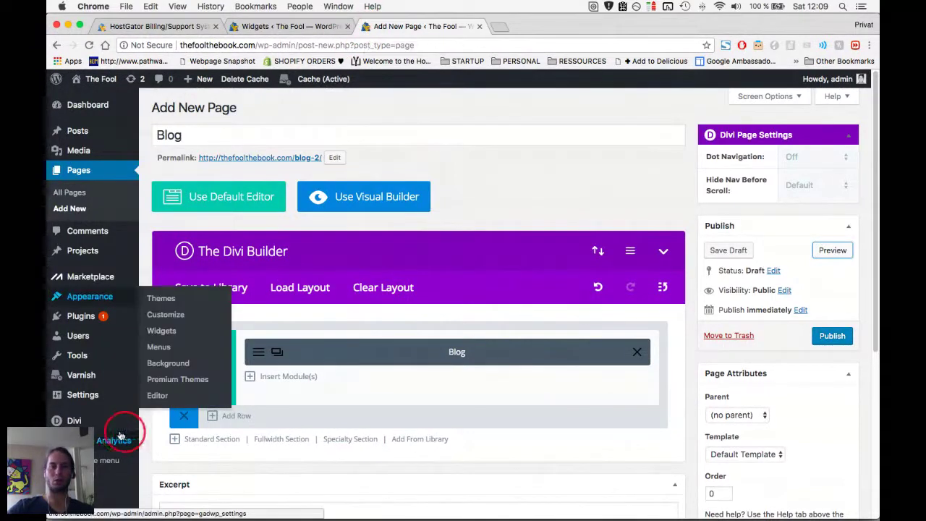
Open Divi Theme Options, confirming you want to leave the unsaved page editor.
{"action": "mouse_move", "coordinate": [116, 423]}
{"action": "left_click", "coordinate": [156, 423]}
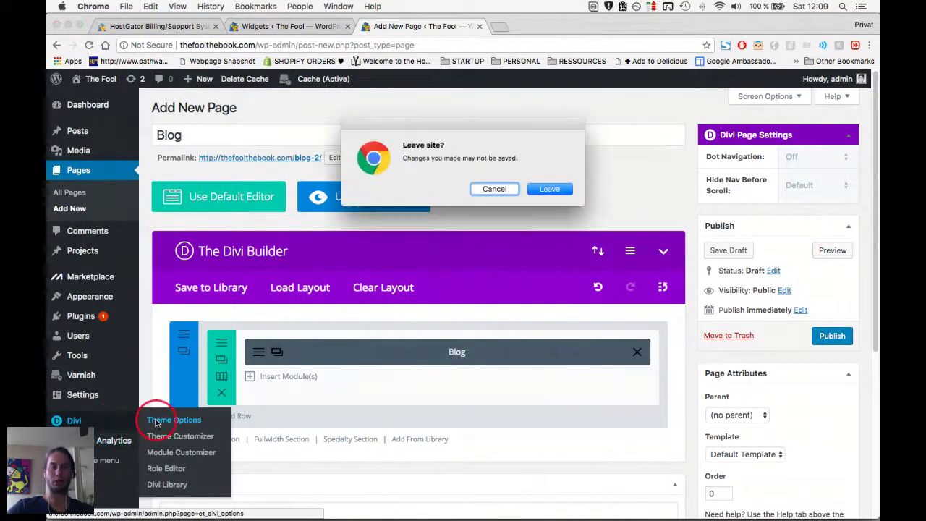
{"action": "left_click", "coordinate": [546, 187]}
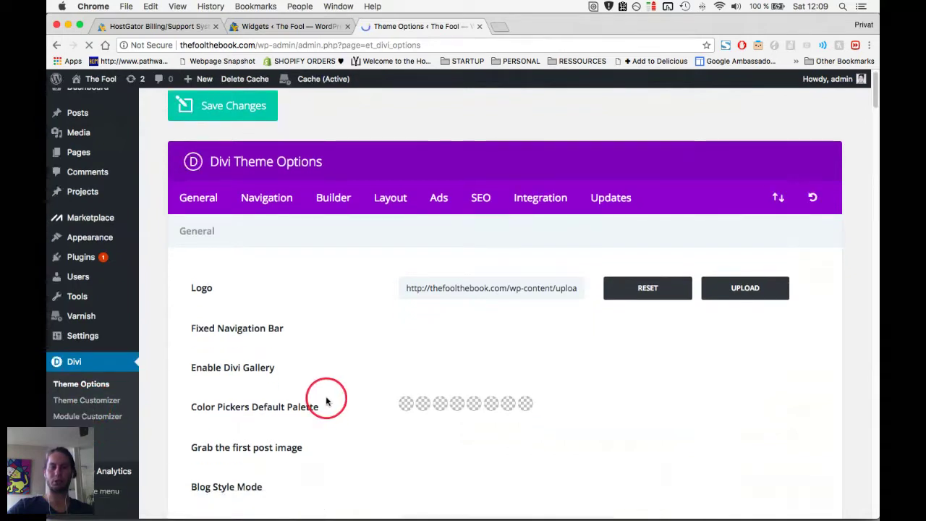
{"action": "scroll", "coordinate": [326, 401], "scroll_direction": "down", "scroll_amount": 1}
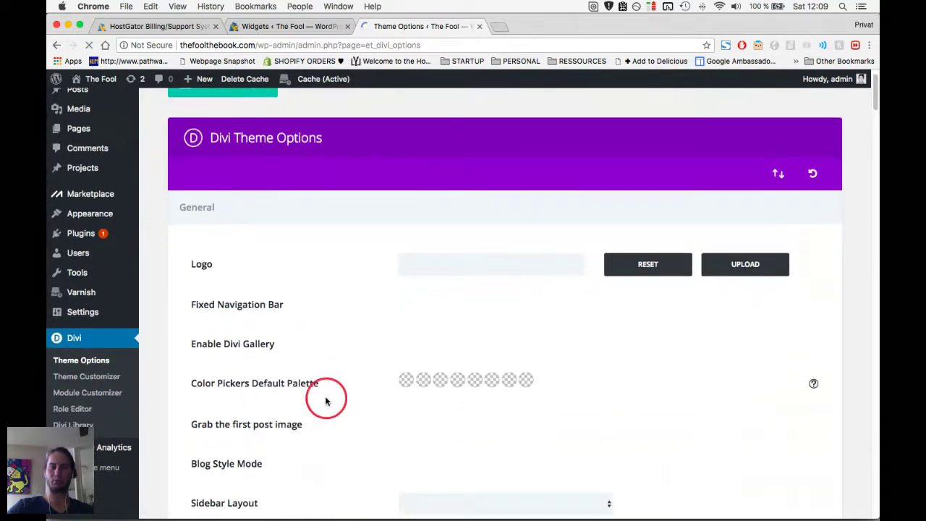
{"action": "scroll", "coordinate": [326, 402], "scroll_direction": "up", "scroll_amount": 2}
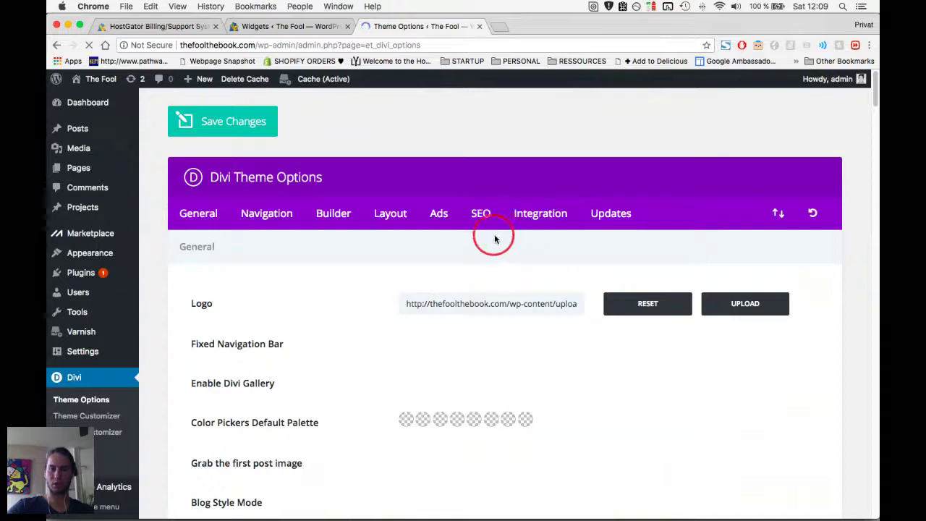
Browse the Integration and Navigation tabs of Divi Theme Options.
{"action": "left_click", "coordinate": [521, 219]}
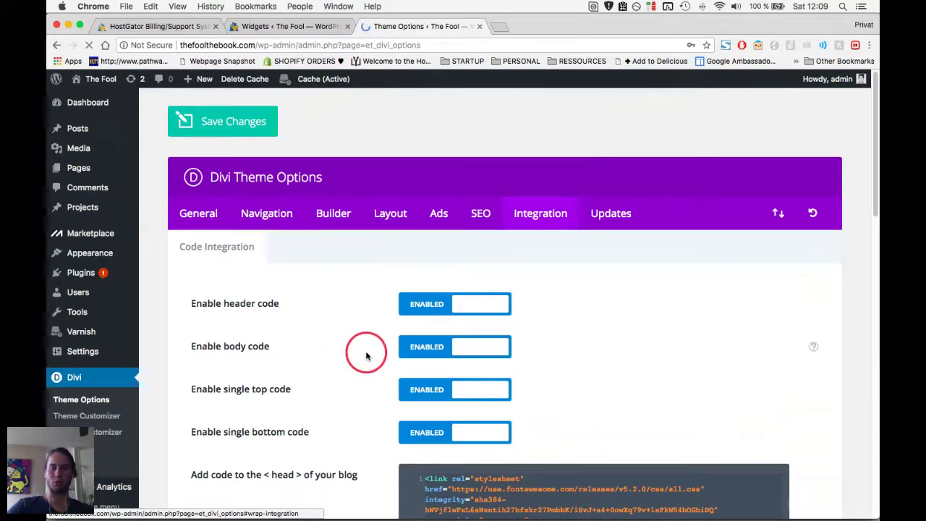
{"action": "scroll", "coordinate": [367, 357], "scroll_direction": "down", "scroll_amount": 10}
{"action": "scroll", "coordinate": [366, 353], "scroll_direction": "down", "scroll_amount": 3}
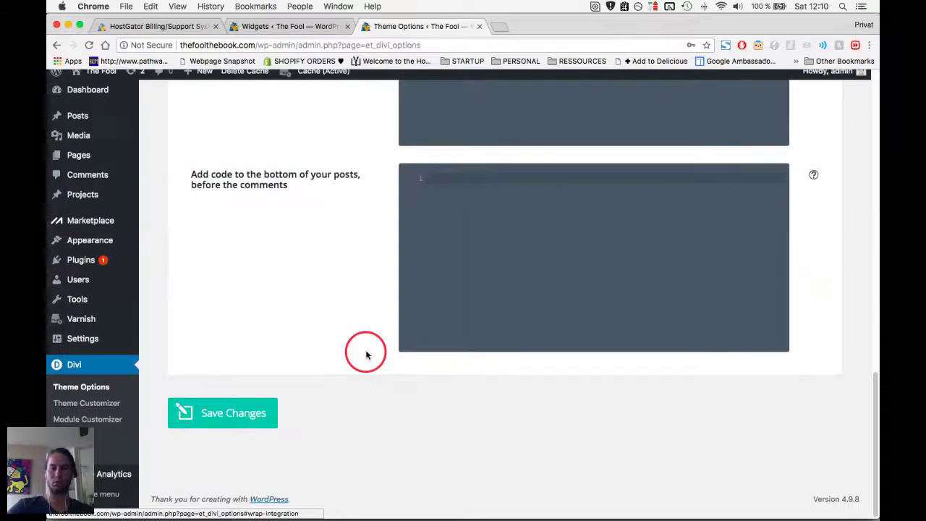
{"action": "scroll", "coordinate": [366, 351], "scroll_direction": "up", "scroll_amount": 15}
{"action": "left_click", "coordinate": [275, 217]}
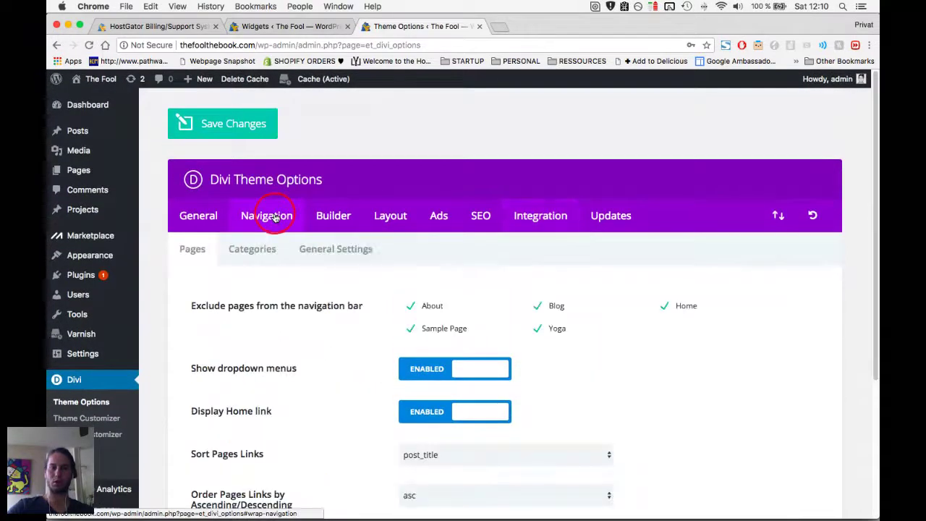
{"action": "scroll", "coordinate": [331, 311], "scroll_direction": "down", "scroll_amount": 5}
{"action": "scroll", "coordinate": [330, 313], "scroll_direction": "up", "scroll_amount": 3}
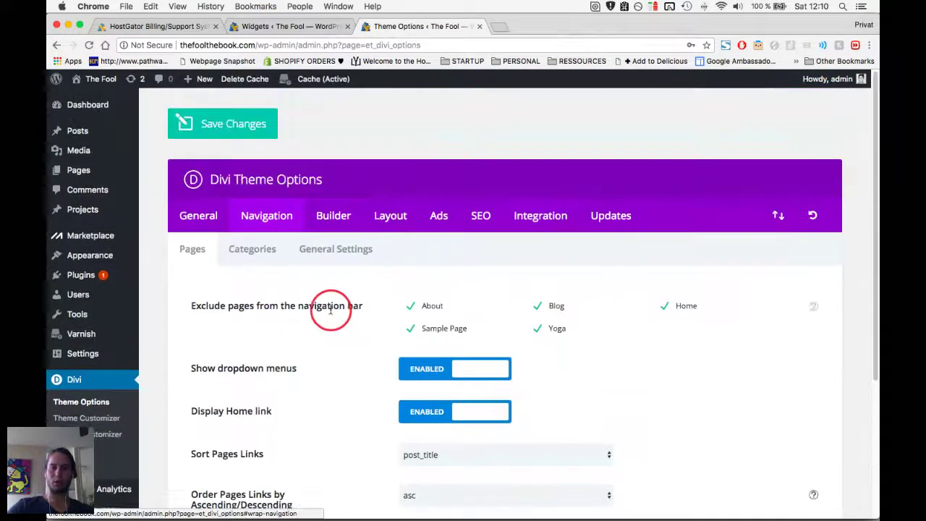
Look over the Builder, Advanced builder, Layout and SEO settings.
{"action": "left_click", "coordinate": [331, 215]}
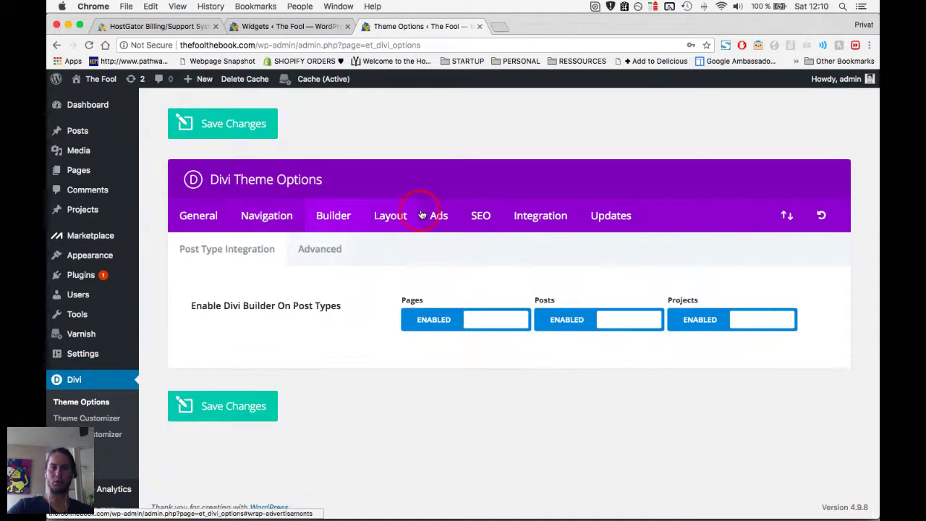
{"action": "left_click", "coordinate": [326, 248]}
{"action": "left_click", "coordinate": [402, 217]}
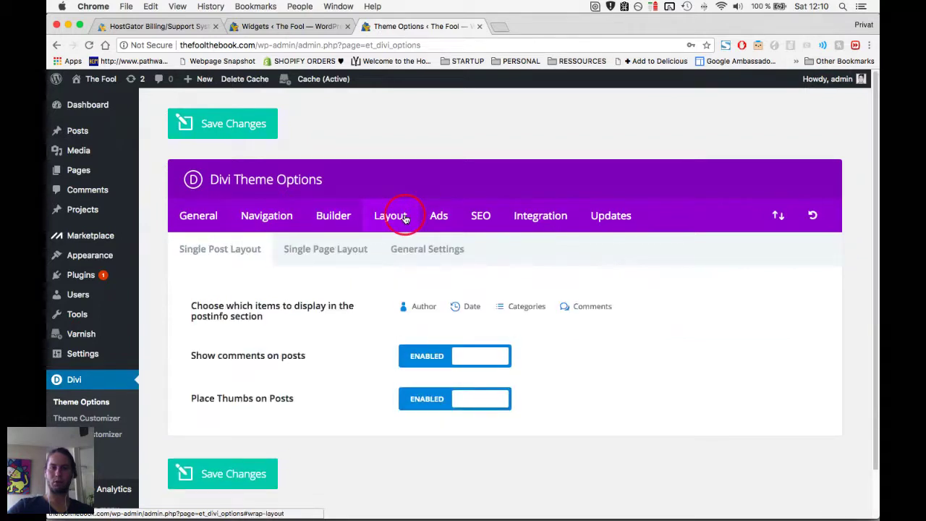
{"action": "left_click", "coordinate": [483, 217]}
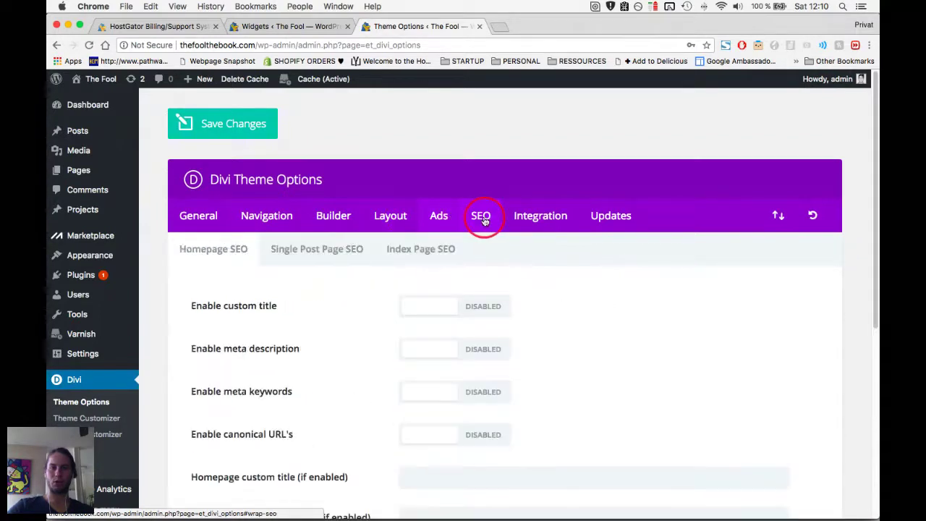
{"action": "left_click", "coordinate": [355, 283]}
{"action": "scroll", "coordinate": [356, 282], "scroll_direction": "down", "scroll_amount": 5}
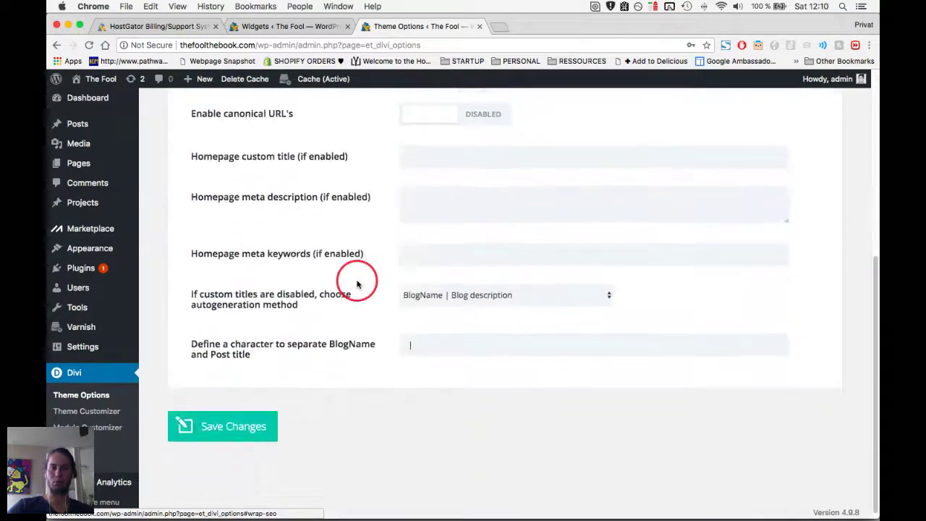
{"action": "scroll", "coordinate": [356, 282], "scroll_direction": "up", "scroll_amount": 3}
{"action": "scroll", "coordinate": [356, 282], "scroll_direction": "up", "scroll_amount": 3}
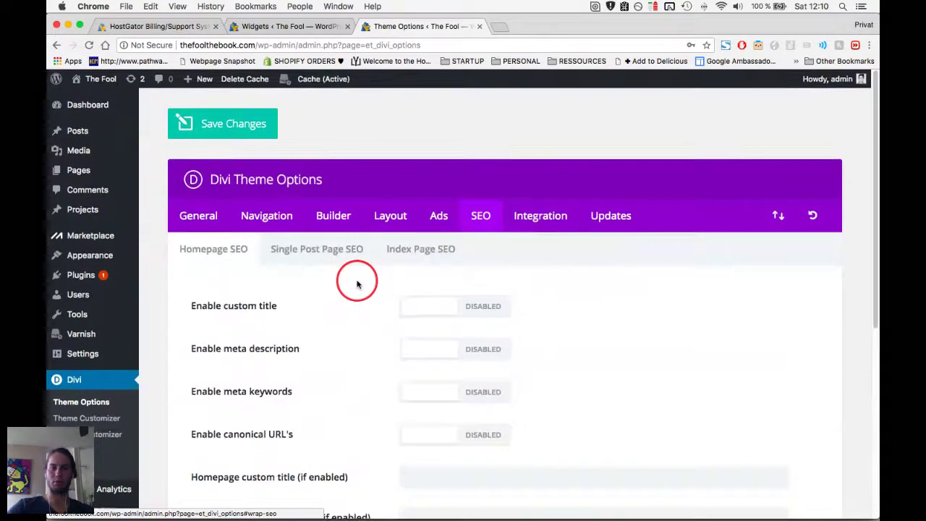
Revisit Integration and Updates, then scroll the General settings down to the Custom CSS field.
{"action": "left_click", "coordinate": [512, 223]}
{"action": "scroll", "coordinate": [364, 310], "scroll_direction": "down", "scroll_amount": 5}
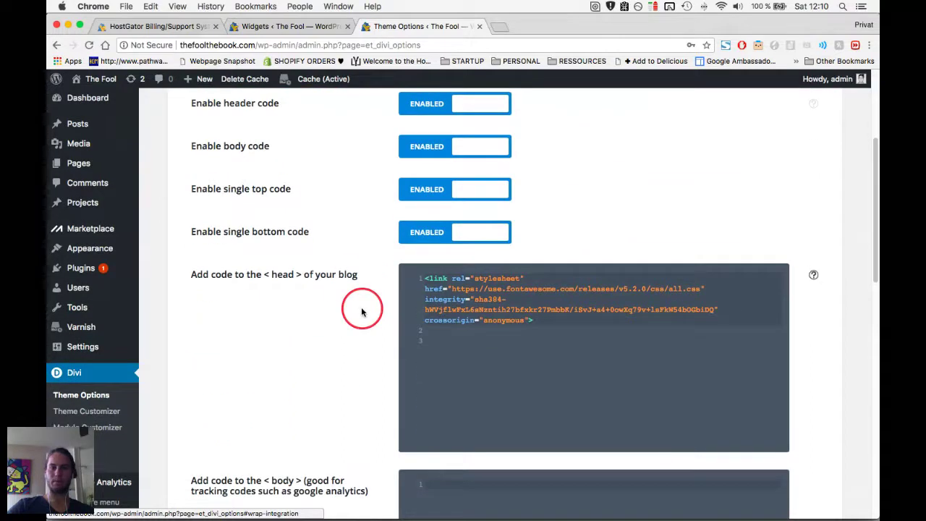
{"action": "scroll", "coordinate": [359, 309], "scroll_direction": "up", "scroll_amount": 3}
{"action": "scroll", "coordinate": [512, 183], "scroll_direction": "up", "scroll_amount": 2}
{"action": "left_click", "coordinate": [608, 183]}
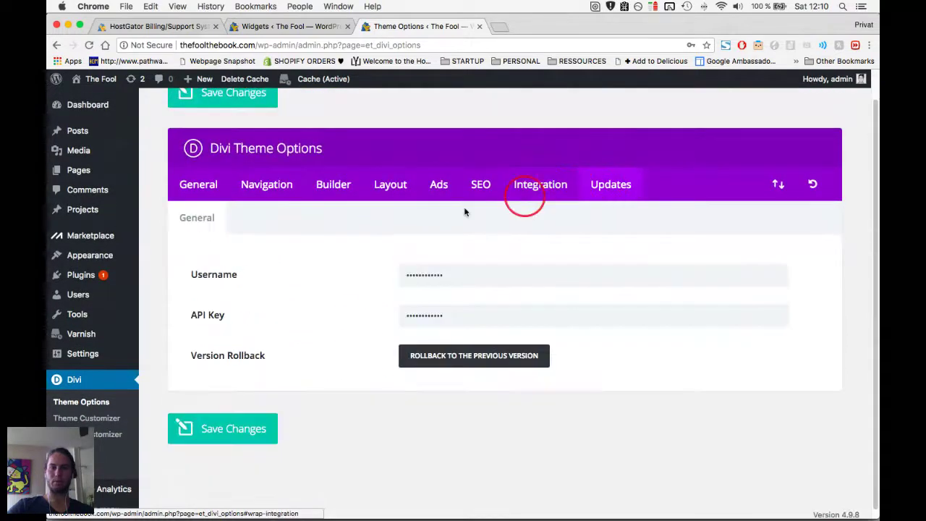
{"action": "left_click", "coordinate": [216, 193]}
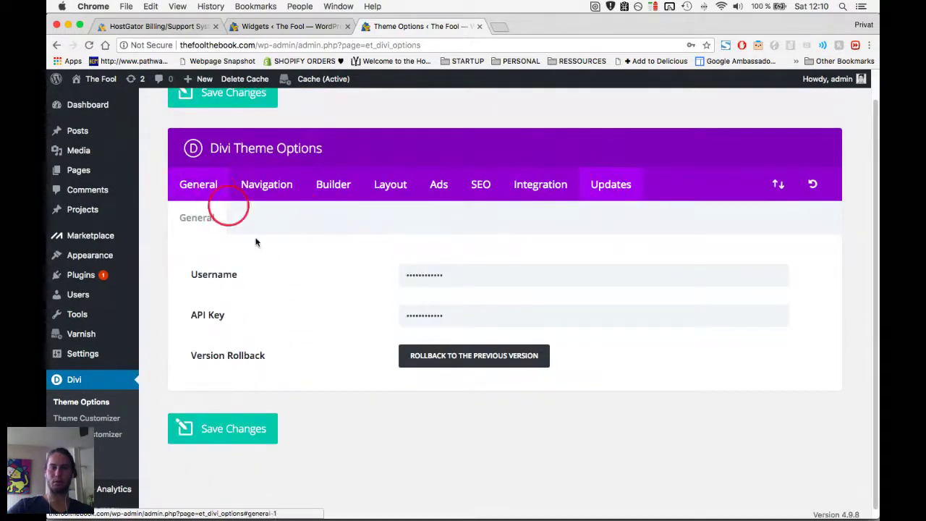
{"action": "scroll", "coordinate": [310, 302], "scroll_direction": "down", "scroll_amount": 3}
{"action": "scroll", "coordinate": [319, 303], "scroll_direction": "down", "scroll_amount": 12}
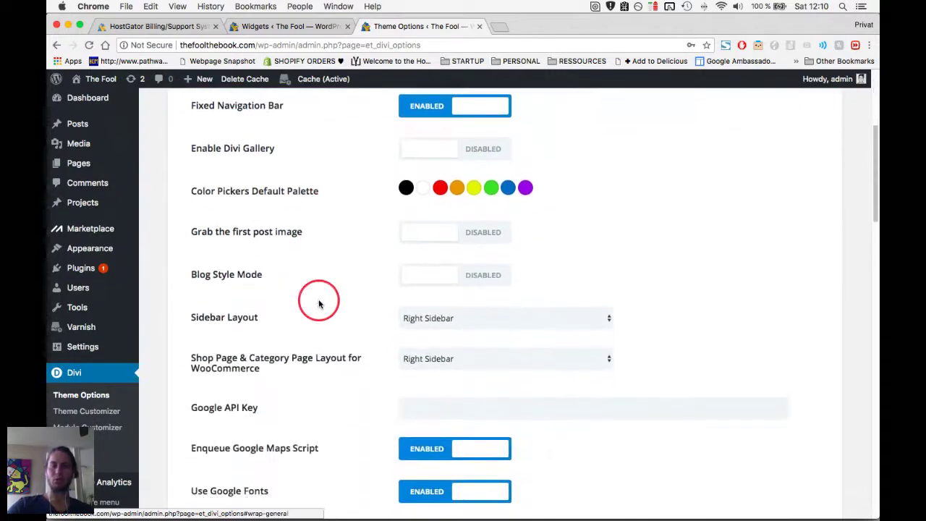
{"action": "scroll", "coordinate": [319, 304], "scroll_direction": "down", "scroll_amount": 14}
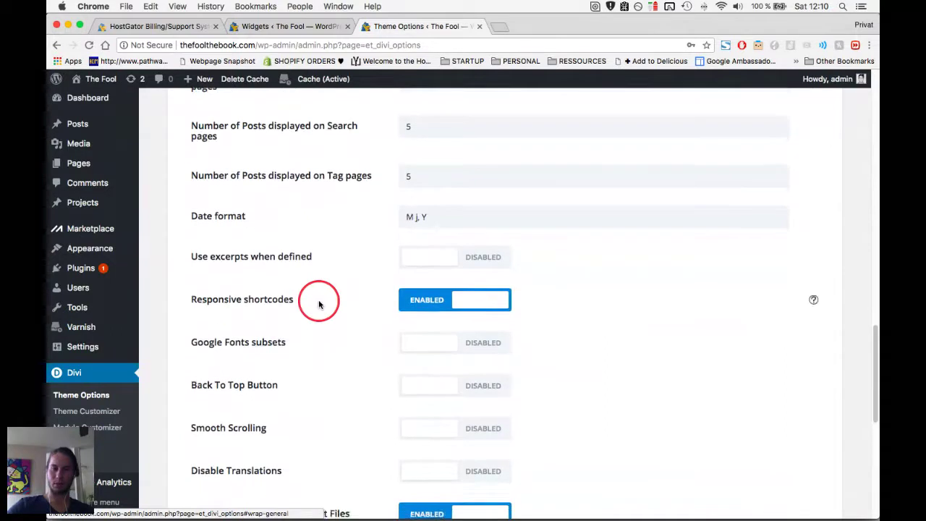
{"action": "scroll", "coordinate": [332, 305], "scroll_direction": "down", "scroll_amount": 8}
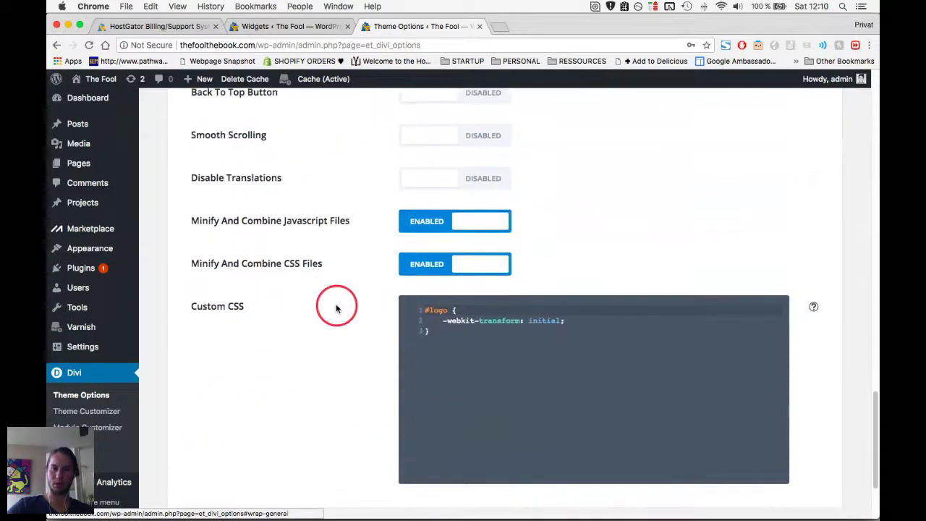
{"action": "scroll", "coordinate": [336, 309], "scroll_direction": "up", "scroll_amount": 20}
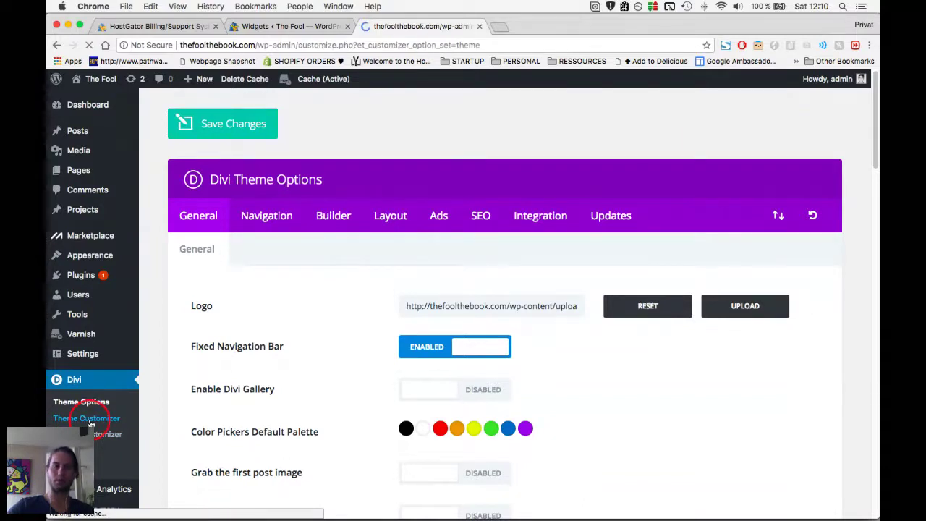
Open the Theme Customizer and go to General Settings > Site Identity.
{"action": "left_click", "coordinate": [389, 215]}
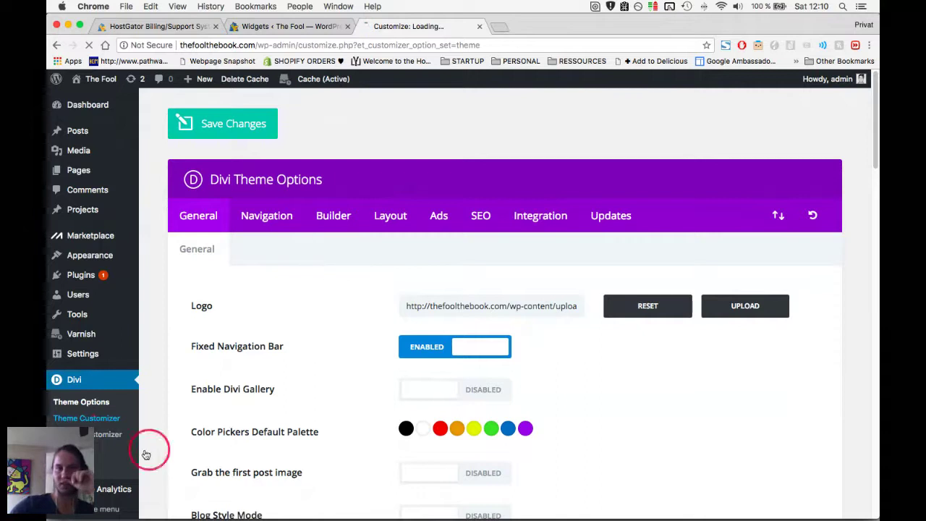
{"action": "left_click", "coordinate": [78, 418]}
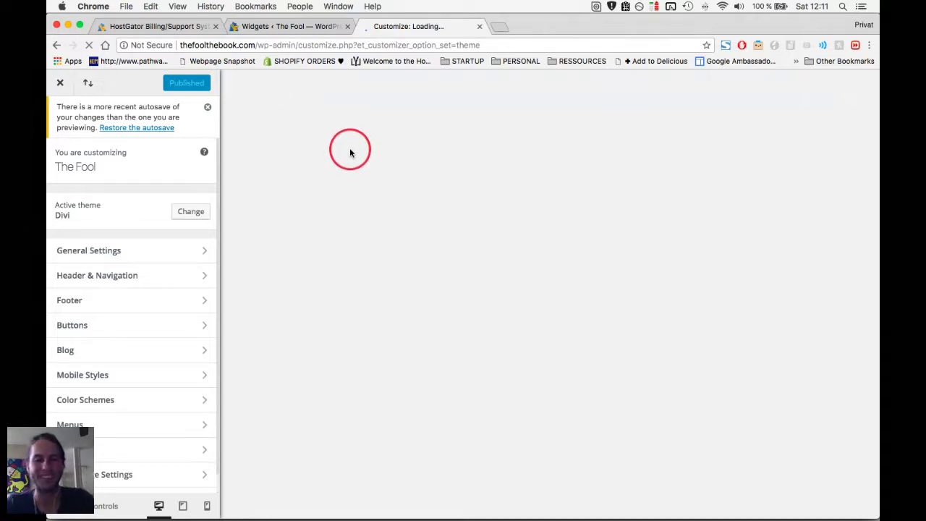
{"action": "left_click", "coordinate": [90, 251]}
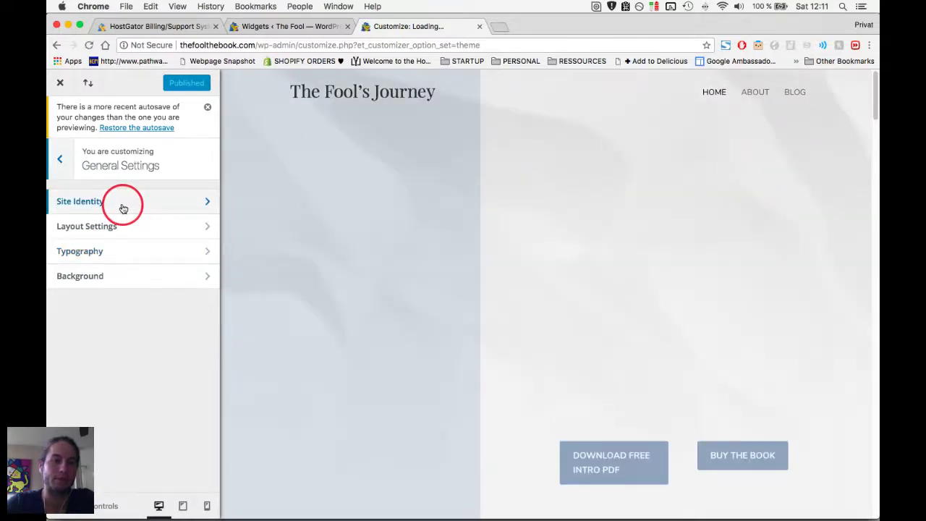
{"action": "left_click", "coordinate": [172, 202]}
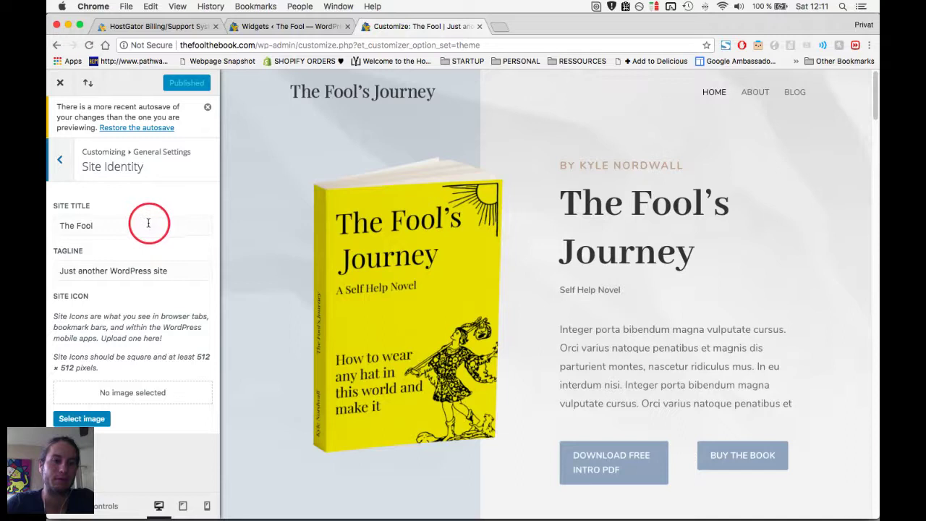
Set the site icon to the hand icon image.
{"action": "left_click", "coordinate": [120, 398]}
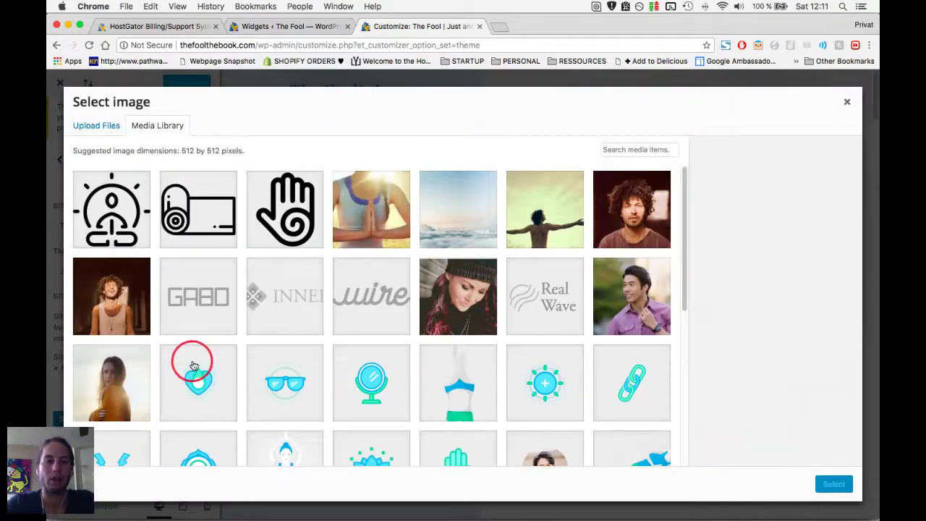
{"action": "left_click", "coordinate": [268, 224]}
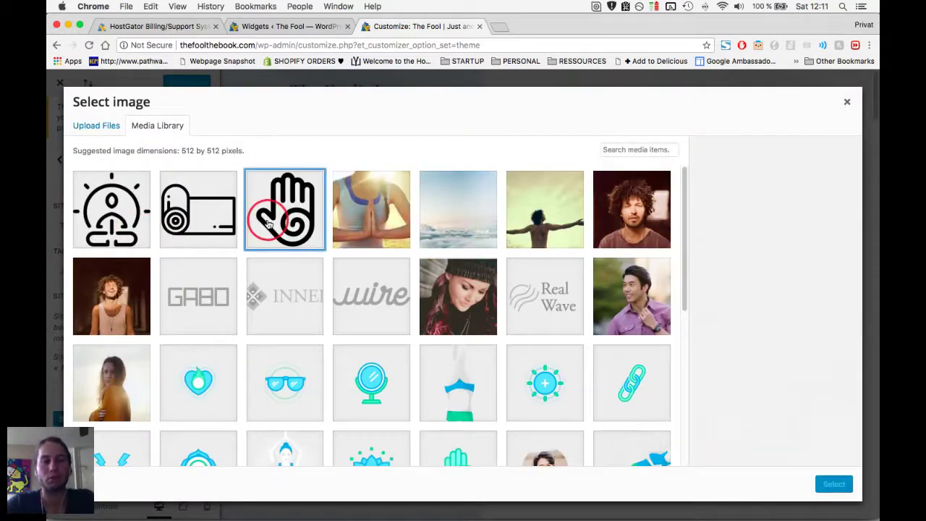
{"action": "left_click", "coordinate": [834, 483]}
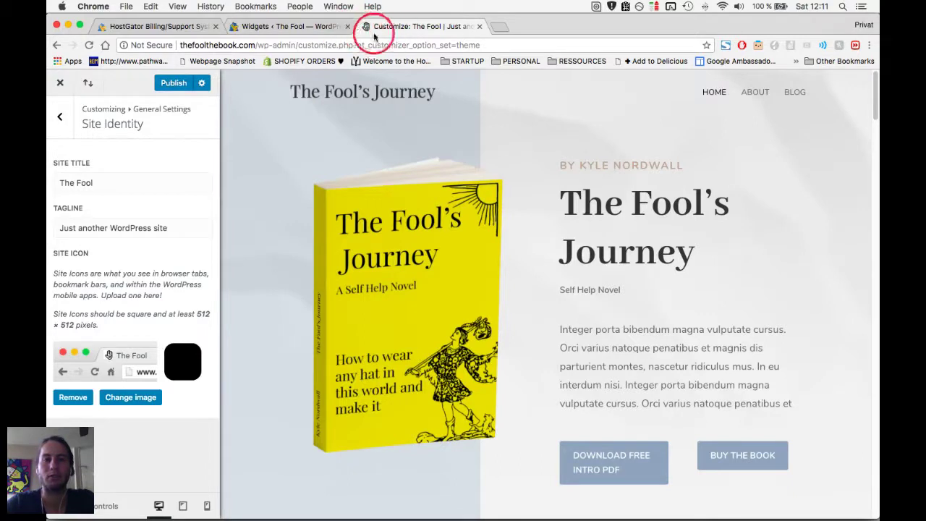
Retitle the site with the yoga brand name, set tagline 'Healing the world with yoga', and publish.
{"action": "triple_click", "coordinate": [128, 227]}
{"action": "left_click", "coordinate": [107, 188]}
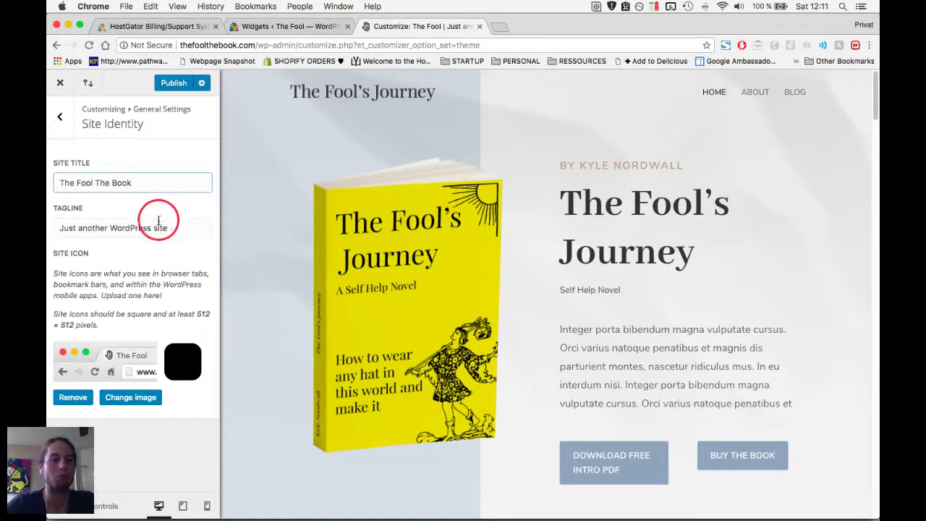
{"action": "triple_click", "coordinate": [155, 225]}
{"action": "triple_click", "coordinate": [151, 184]}
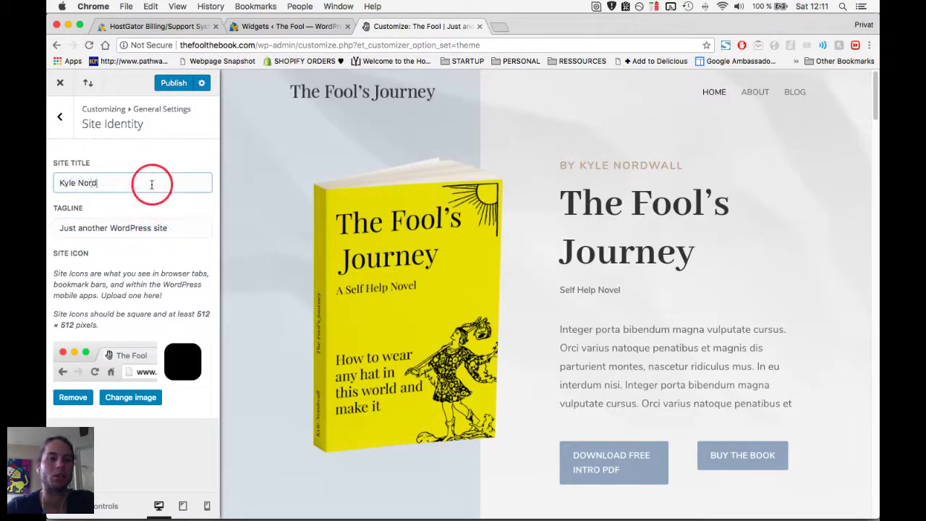
{"action": "type", "text": "Kyle Nordwall Yoga"}
{"action": "triple_click", "coordinate": [151, 183]}
{"action": "key", "text": "super+c"}
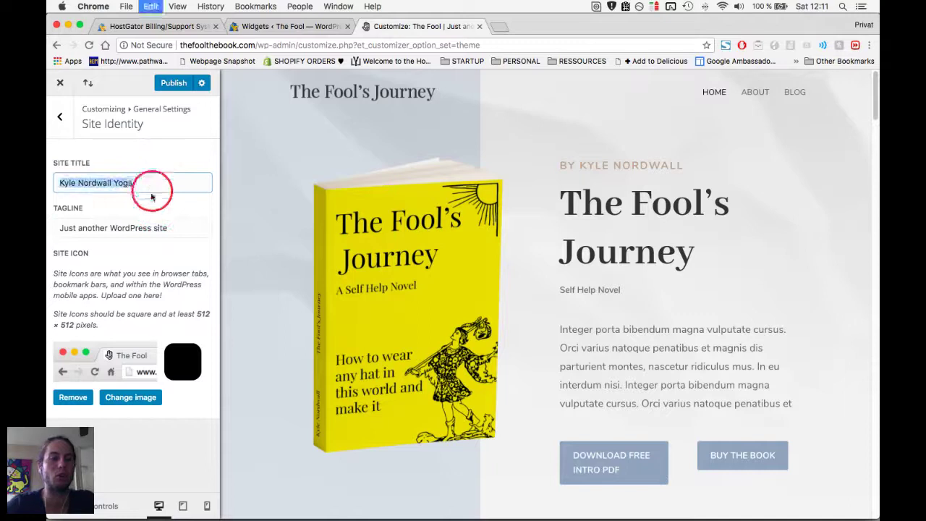
{"action": "triple_click", "coordinate": [142, 224]}
{"action": "type", "text": "Healing the world wit"}
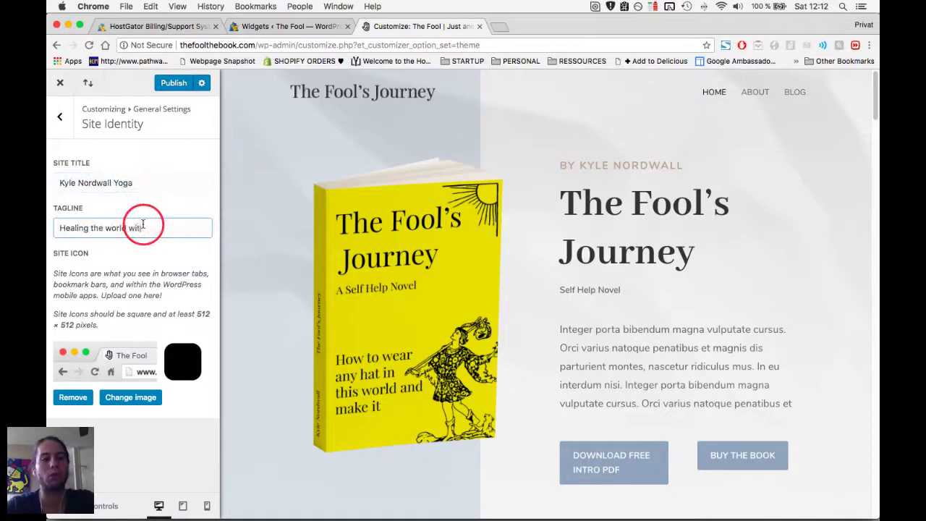
{"action": "left_click", "coordinate": [181, 83]}
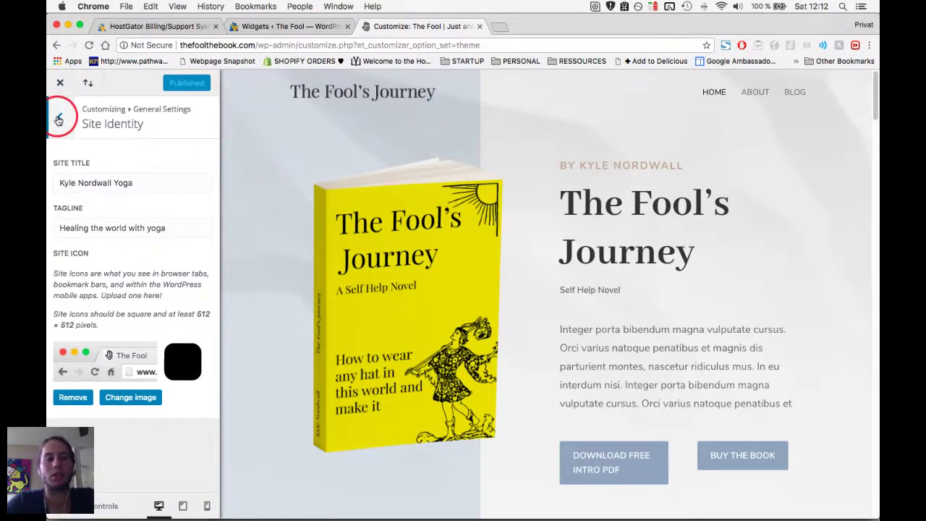
Check the live homepage at thefoolthebook.com in a new tab, then close it and return to General Settings.
{"action": "key", "text": "super+t"}
{"action": "type", "text": "f"}
{"action": "key", "text": "BackSpace"}
{"action": "key", "text": "BackSpace"}
{"action": "type", "text": "th"}
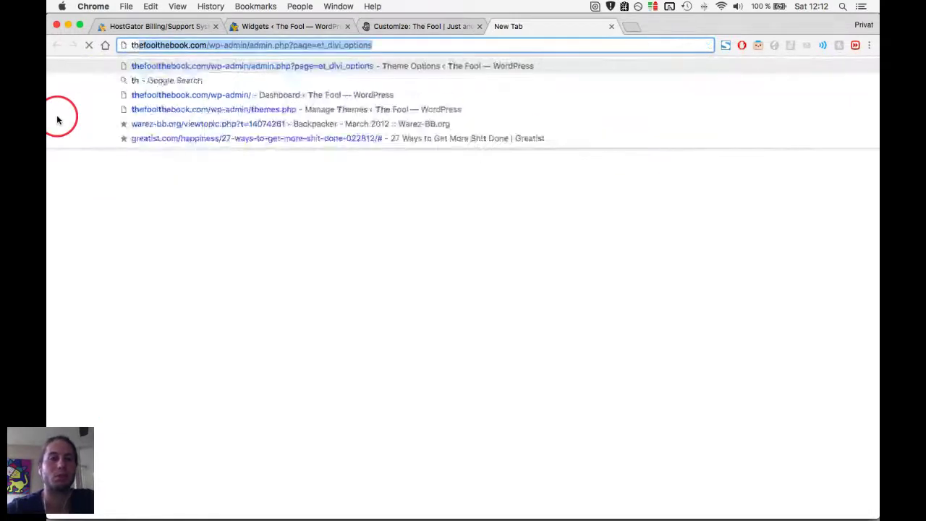
{"action": "type", "text": "efoolthebook.com/y"}
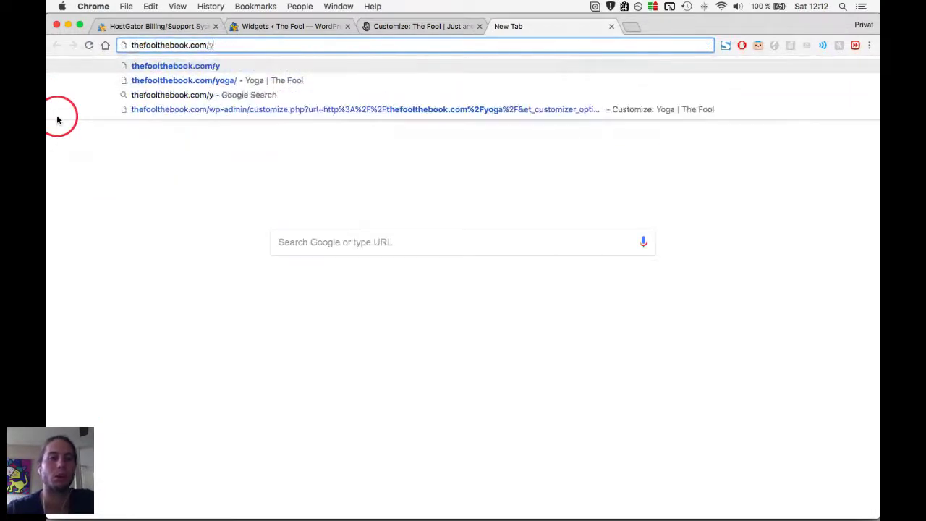
{"action": "key", "text": "BackSpace"}
{"action": "key", "text": "BackSpace"}
{"action": "key", "text": "Return"}
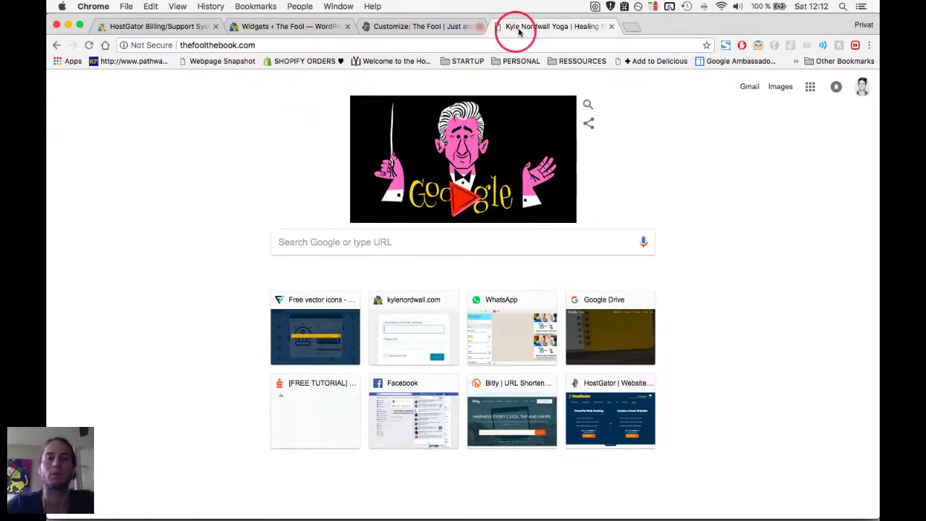
{"action": "left_click", "coordinate": [612, 27]}
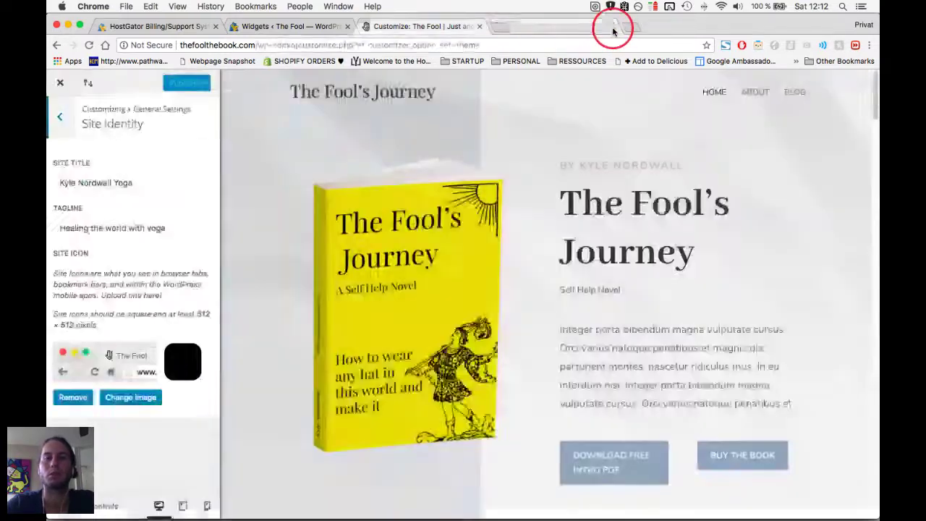
{"action": "left_click", "coordinate": [144, 181]}
{"action": "left_click", "coordinate": [68, 128]}
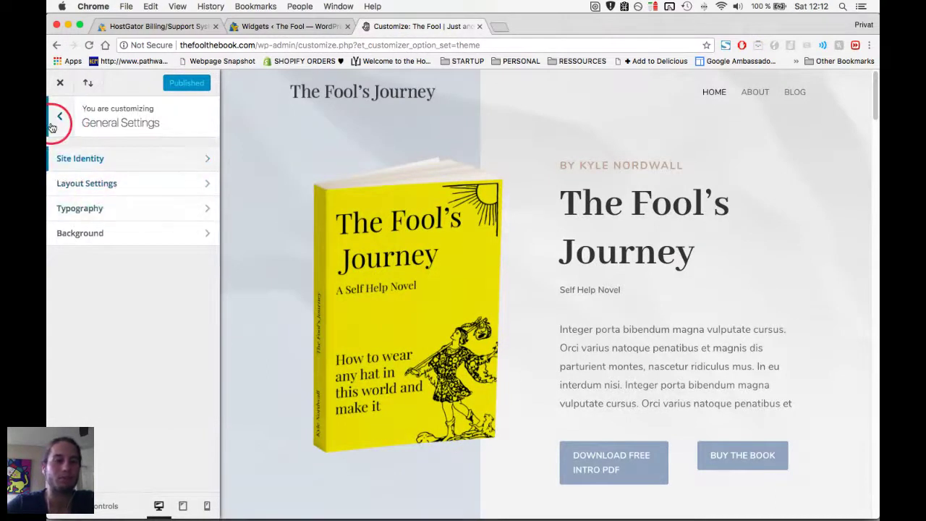
Make the primary menu background red in the Header & Navigation fixed navigation settings.
{"action": "key", "text": "Escape"}
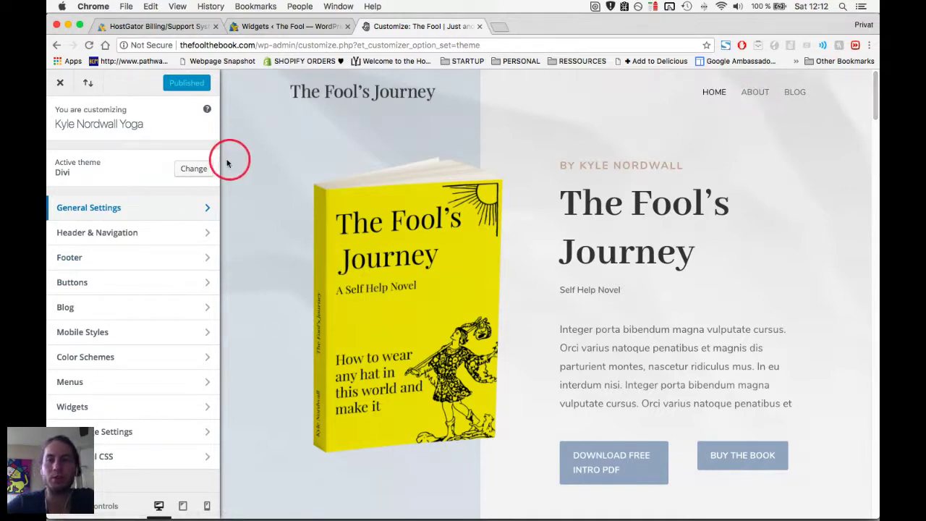
{"action": "left_click", "coordinate": [137, 235]}
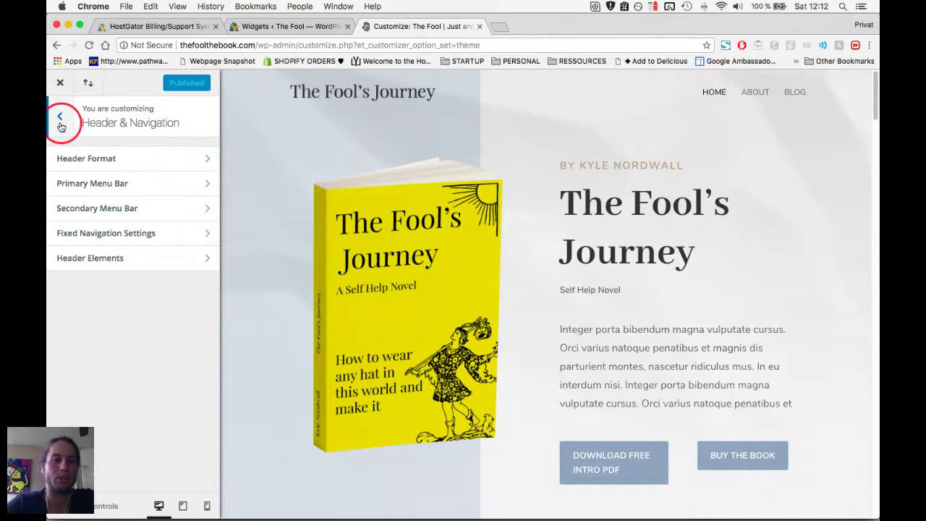
{"action": "scroll", "coordinate": [358, 170], "scroll_direction": "down", "scroll_amount": 5}
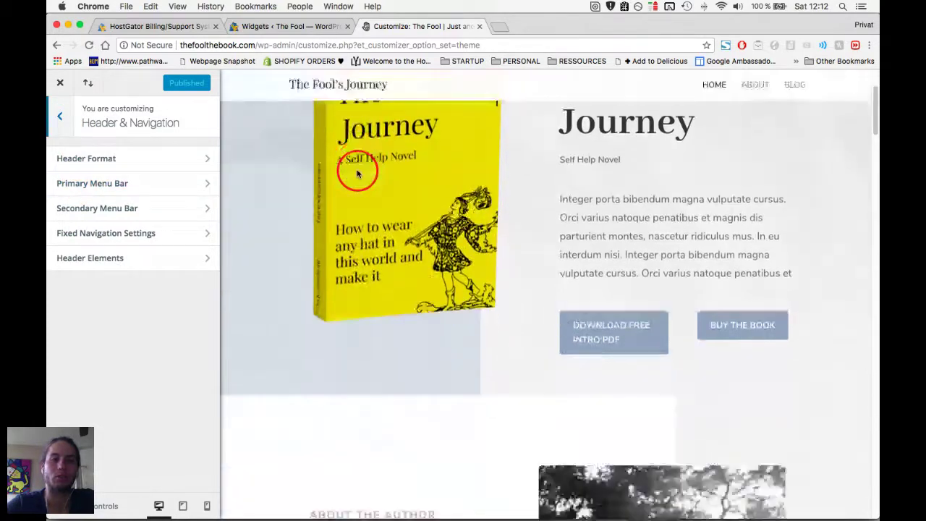
{"action": "left_click", "coordinate": [130, 234]}
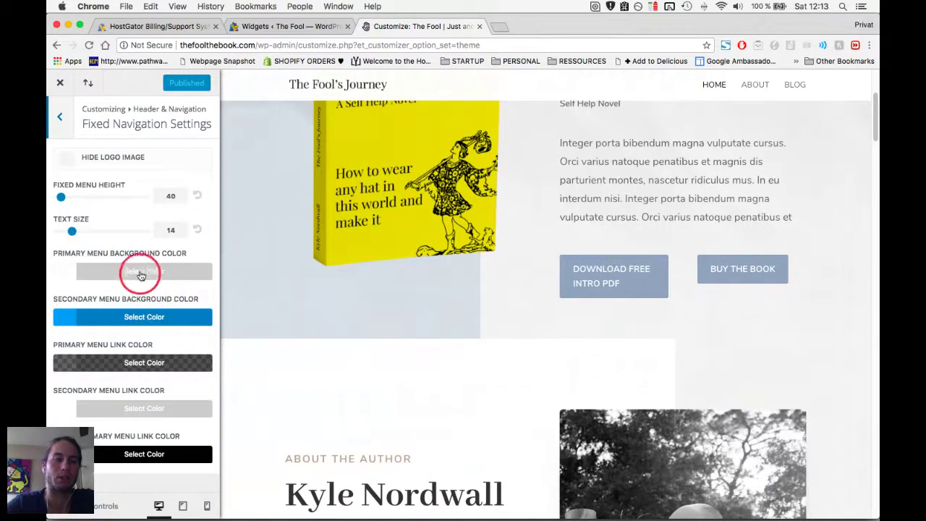
{"action": "left_click", "coordinate": [141, 272]}
{"action": "left_click", "coordinate": [174, 323]}
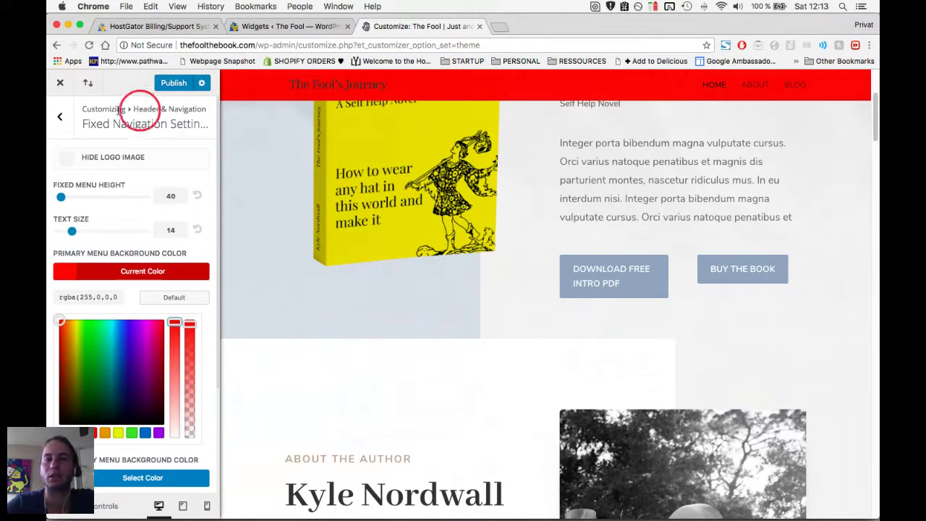
{"action": "left_click", "coordinate": [65, 123]}
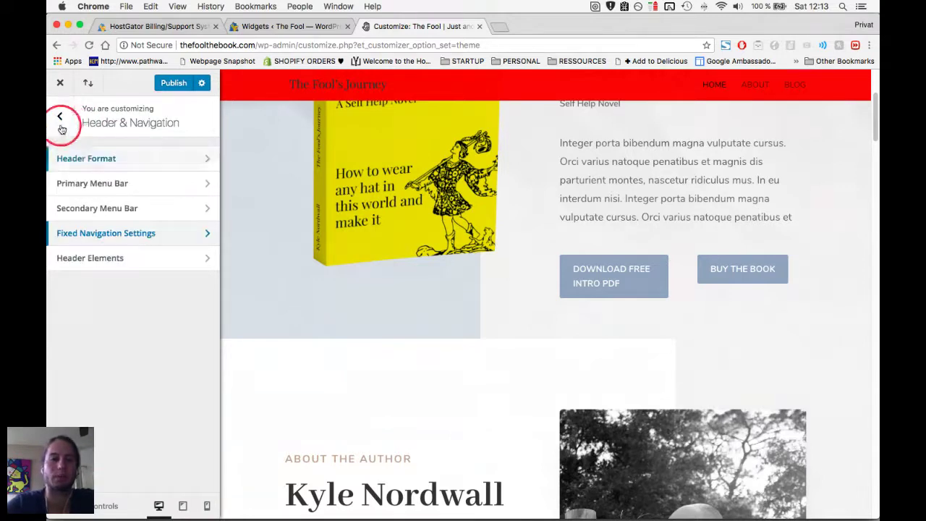
{"action": "left_click", "coordinate": [61, 123]}
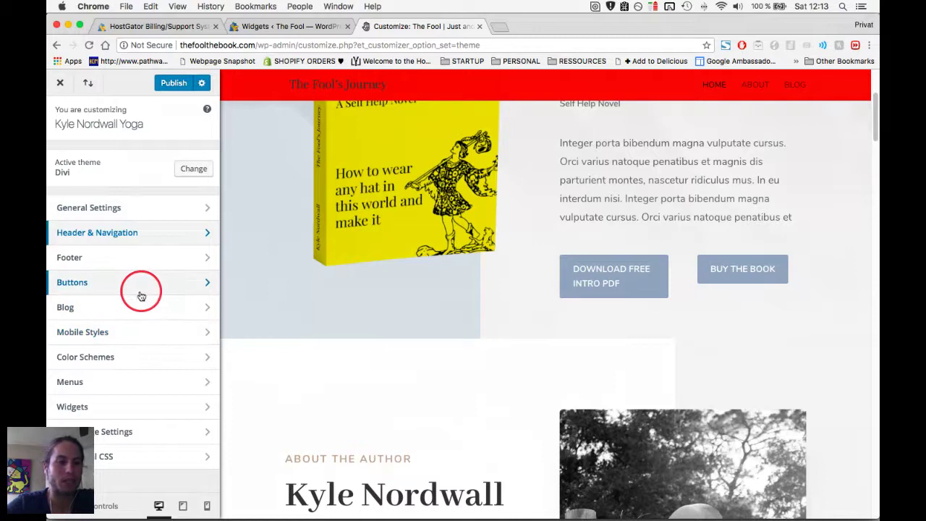
Raise the body text size from 14 to 22 under General Settings > Typography.
{"action": "left_click", "coordinate": [123, 210]}
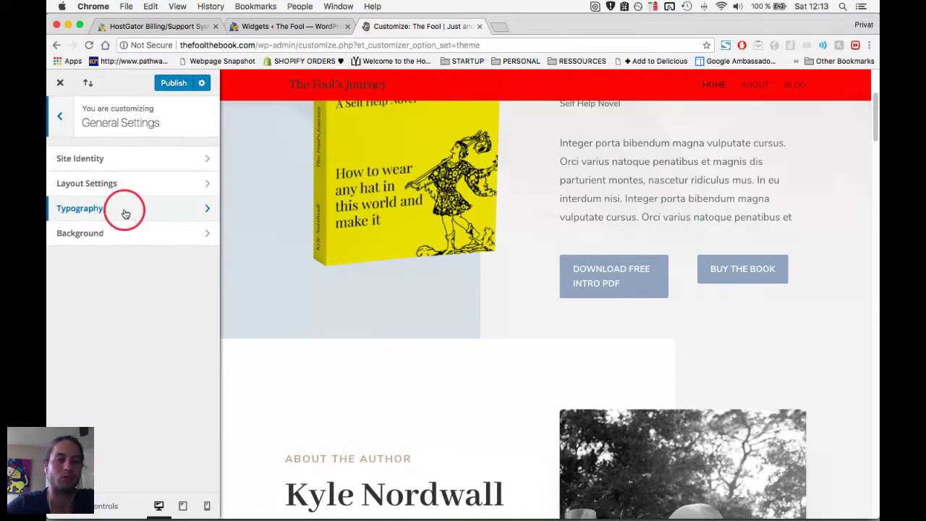
{"action": "left_click", "coordinate": [124, 211]}
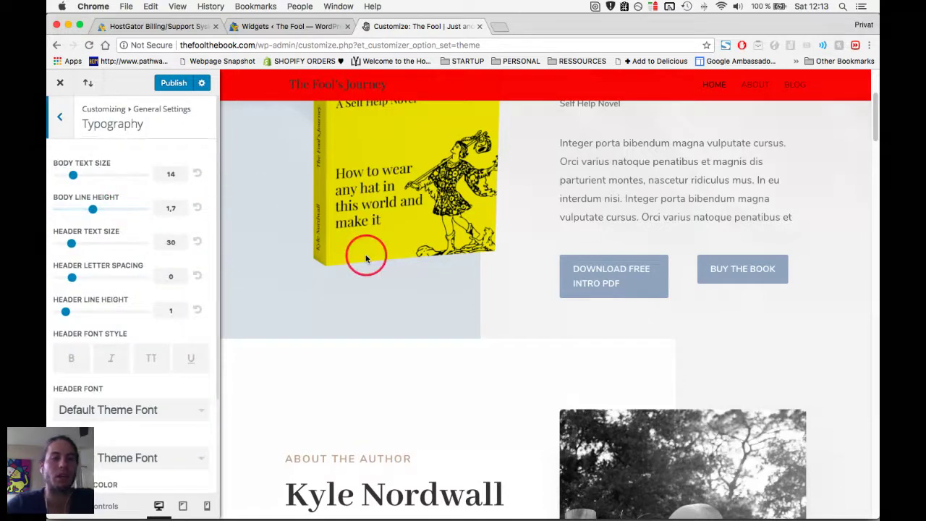
{"action": "left_click_drag", "start_coordinate": [72, 175], "coordinate": [109, 180]}
{"action": "scroll", "coordinate": [354, 314], "scroll_direction": "down", "scroll_amount": 5}
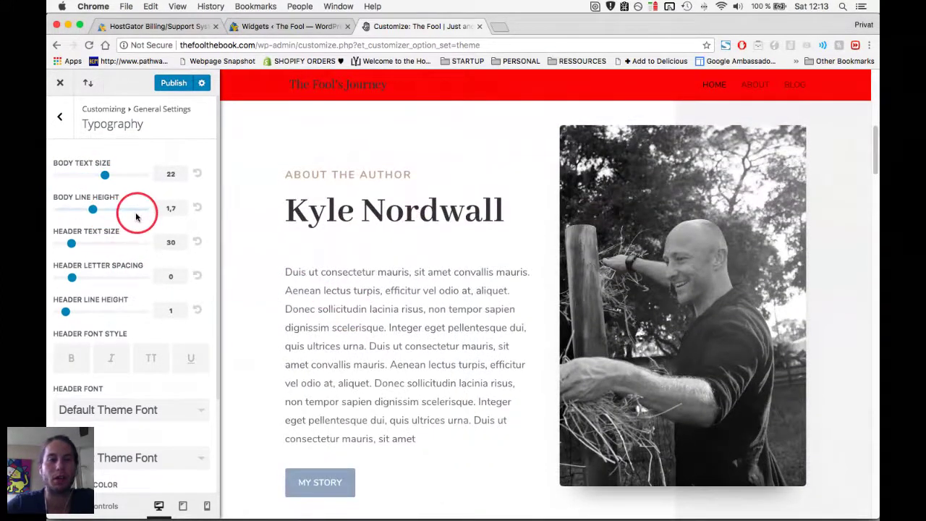
{"action": "left_click_drag", "start_coordinate": [258, 45], "coordinate": [289, 62]}
Load thefoolthebook.com/yoga, open the Theme Customizer for it, and go to General Settings.
{"action": "type", "text": "yoga"}
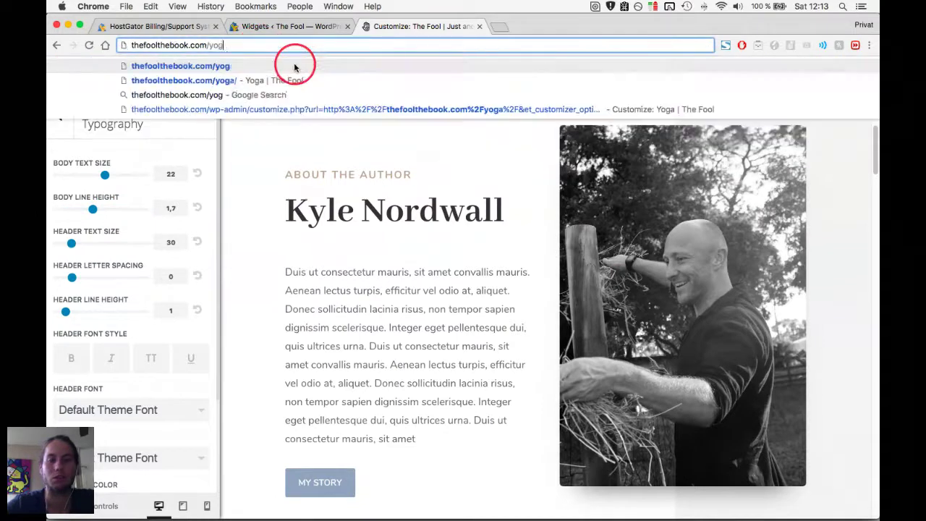
{"action": "key", "text": "Return"}
{"action": "left_click", "coordinate": [546, 189]}
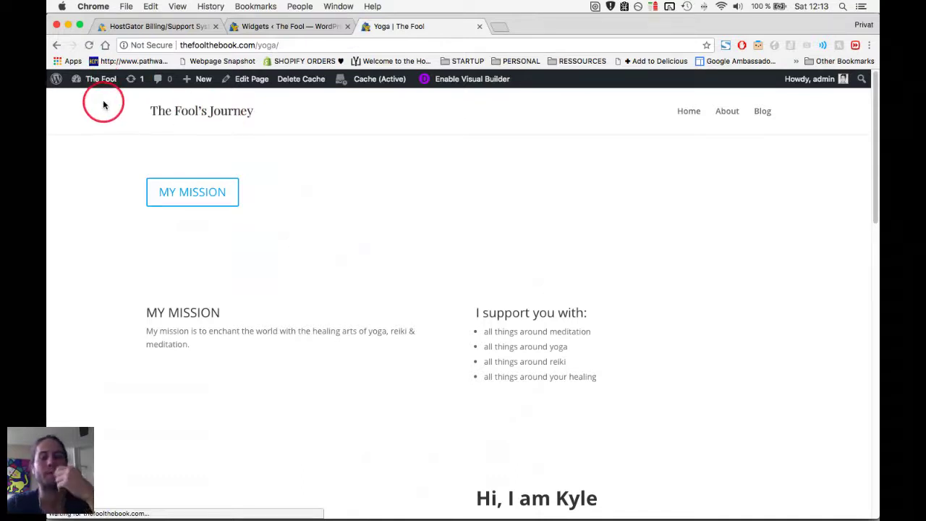
{"action": "mouse_move", "coordinate": [94, 78]}
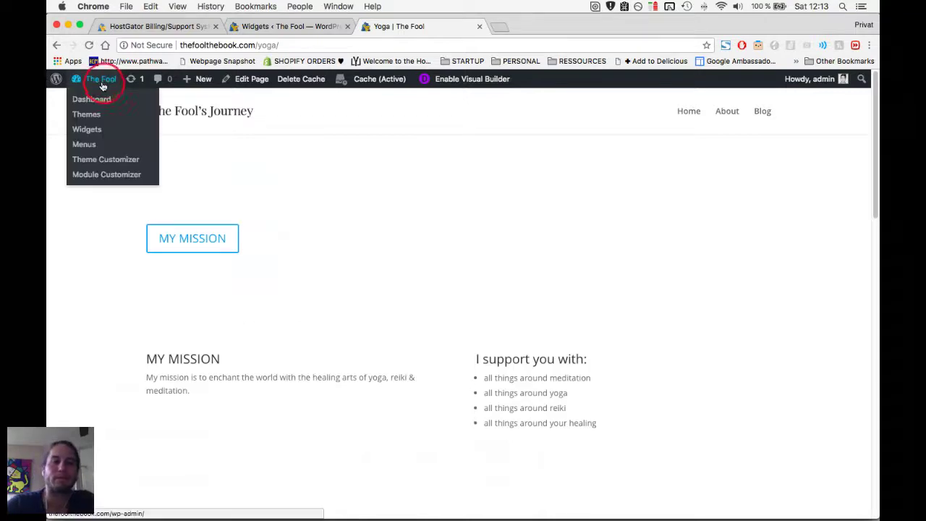
{"action": "left_click", "coordinate": [89, 160]}
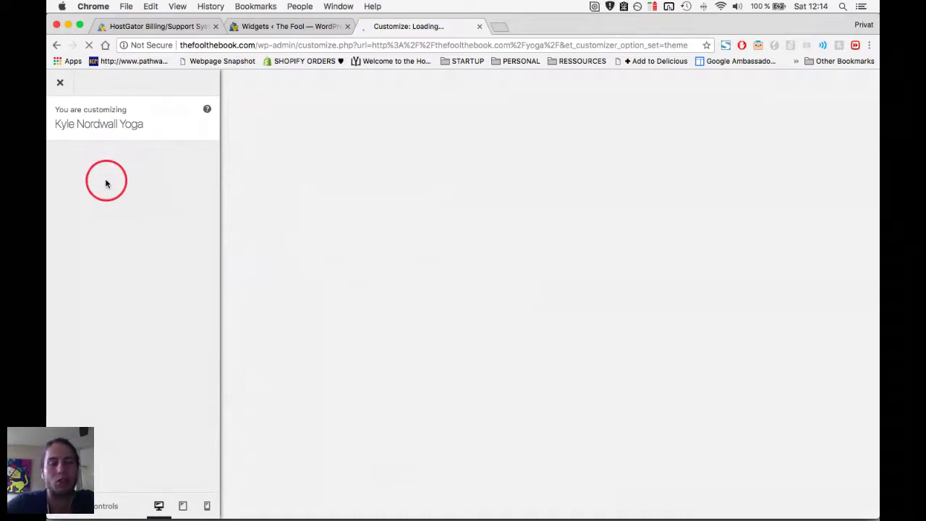
{"action": "key", "text": "super+Tab"}
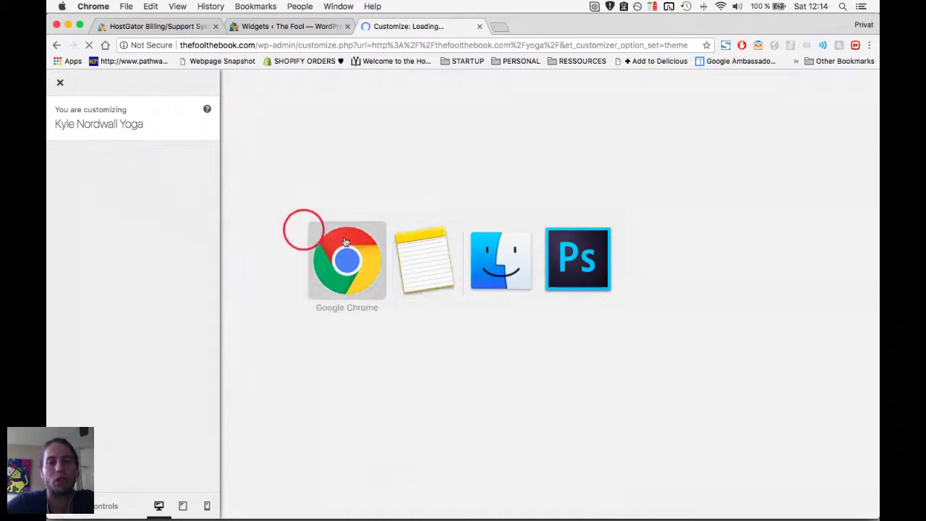
{"action": "left_click", "coordinate": [355, 254]}
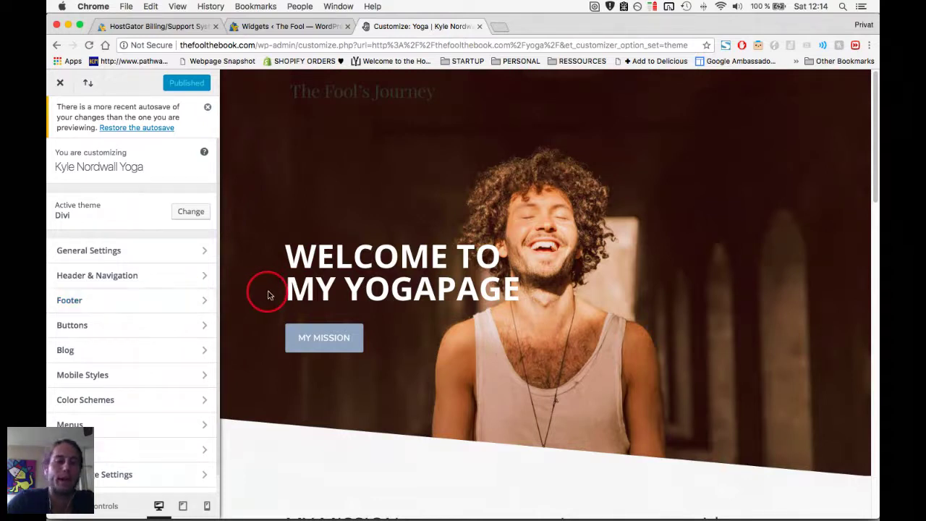
{"action": "scroll", "coordinate": [266, 291], "scroll_direction": "down", "scroll_amount": 5}
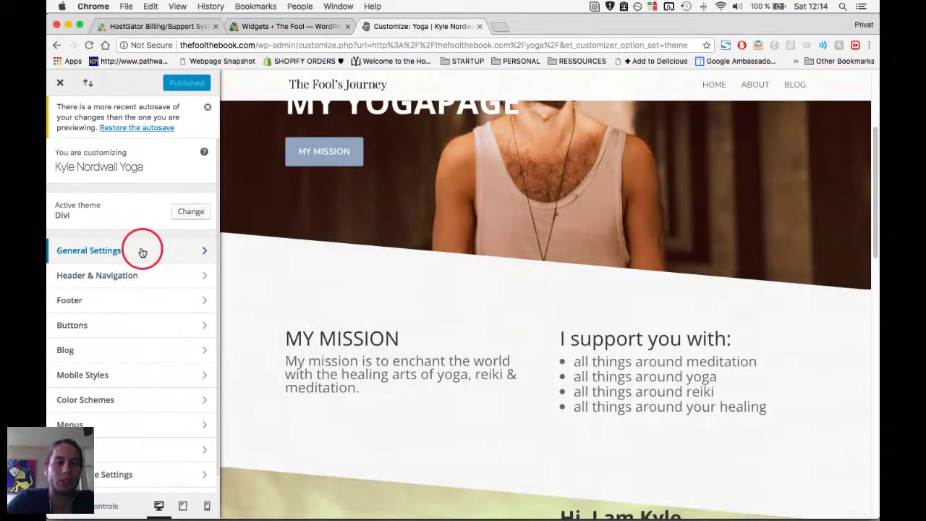
{"action": "left_click", "coordinate": [143, 251]}
Set the Yoga page's body text size to 17 and header text size to 48.
{"action": "left_click", "coordinate": [156, 261]}
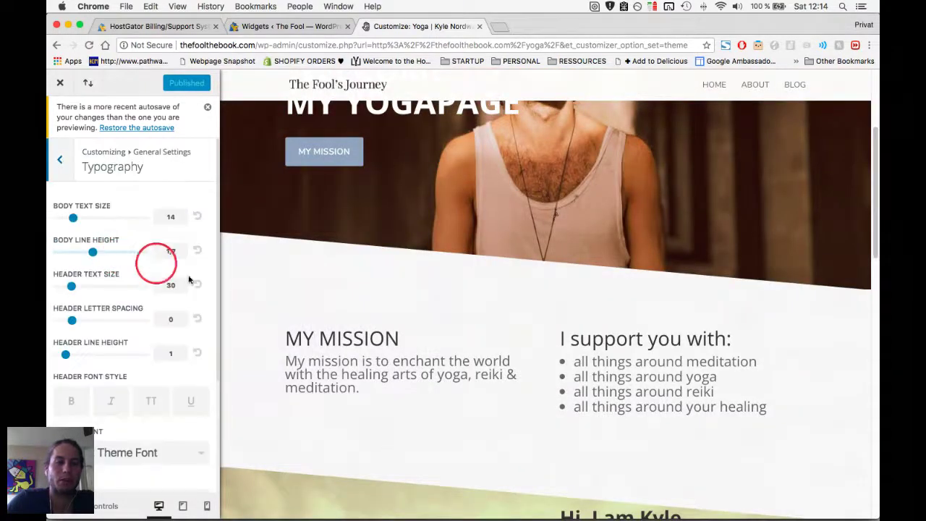
{"action": "scroll", "coordinate": [301, 327], "scroll_direction": "down", "scroll_amount": 10}
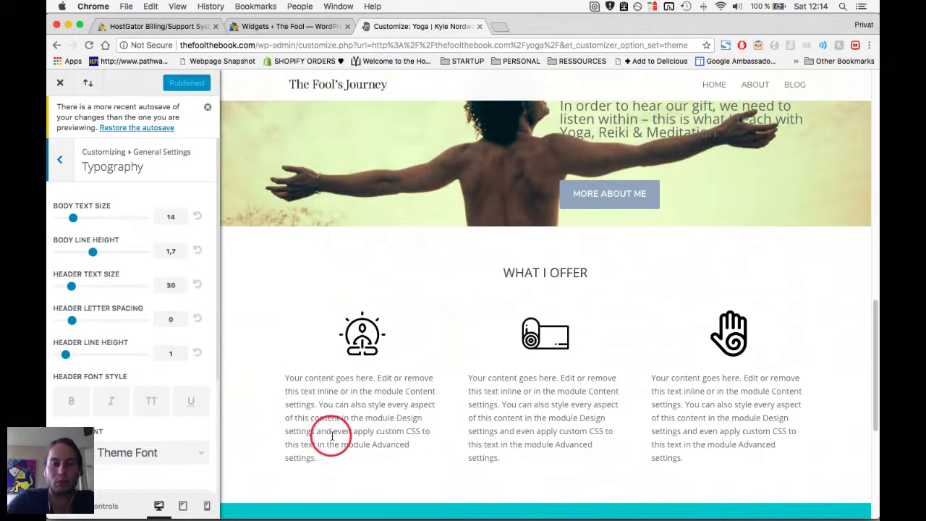
{"action": "left_click_drag", "start_coordinate": [73, 217], "coordinate": [84, 212]}
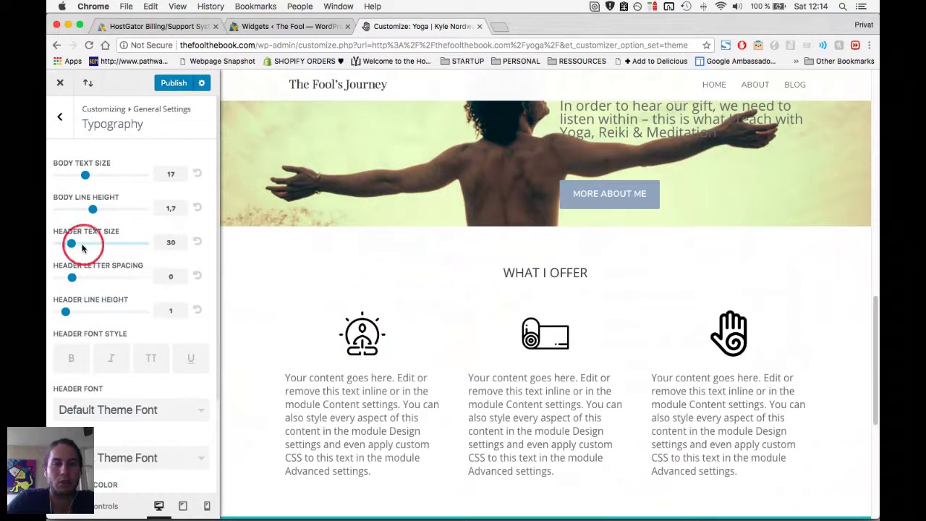
{"action": "left_click_drag", "start_coordinate": [73, 245], "coordinate": [106, 244]}
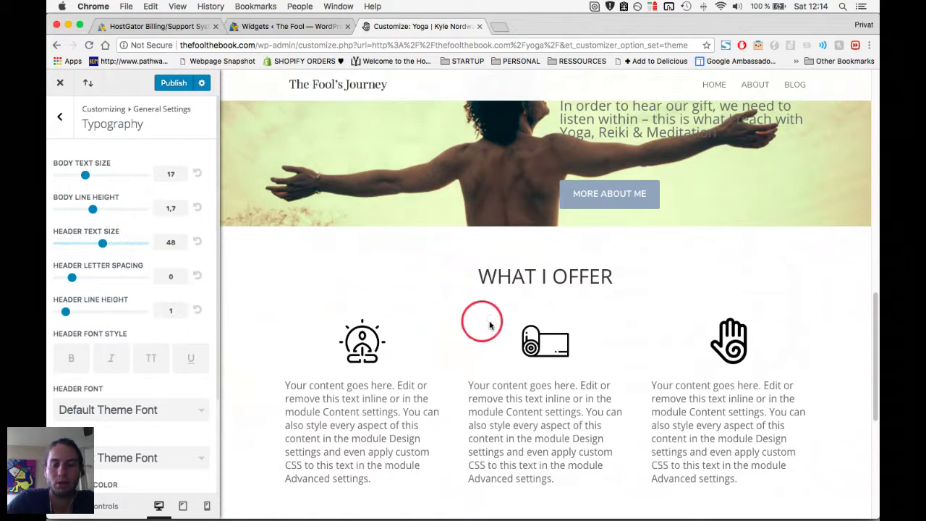
Open the Header Font list, then switch to the class notes and clear the Favicon highlight.
{"action": "scroll", "coordinate": [485, 318], "scroll_direction": "up", "scroll_amount": 3}
{"action": "scroll", "coordinate": [490, 322], "scroll_direction": "up", "scroll_amount": 2}
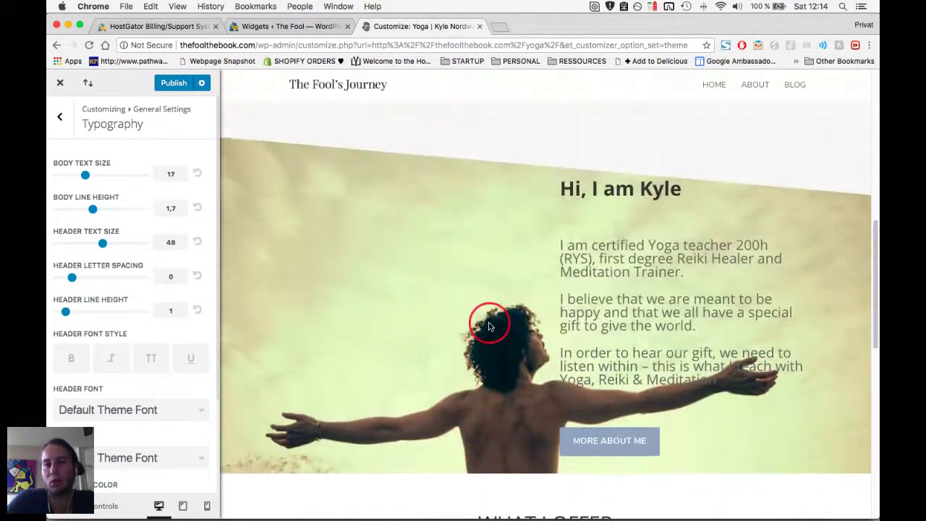
{"action": "scroll", "coordinate": [490, 324], "scroll_direction": "down", "scroll_amount": 5}
{"action": "scroll", "coordinate": [463, 340], "scroll_direction": "down", "scroll_amount": 4}
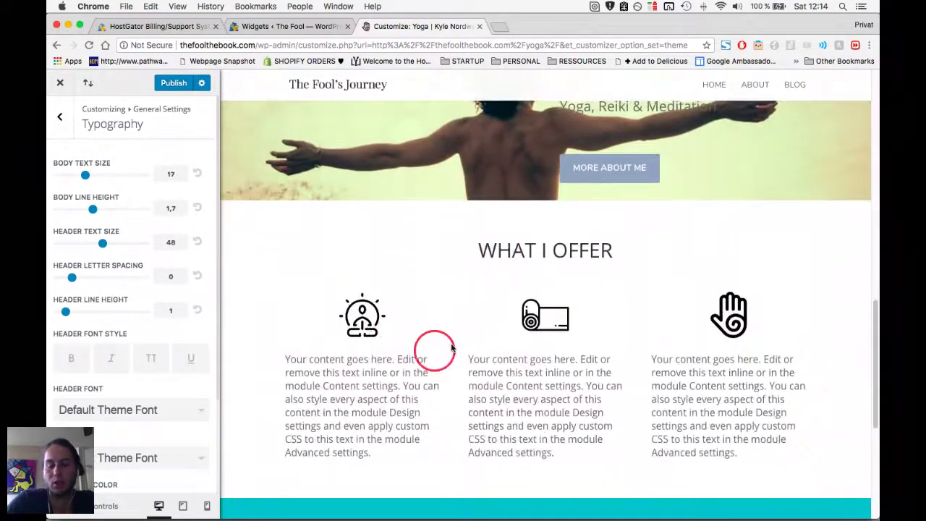
{"action": "scroll", "coordinate": [140, 323], "scroll_direction": "down", "scroll_amount": 2}
{"action": "scroll", "coordinate": [140, 323], "scroll_direction": "down", "scroll_amount": 2}
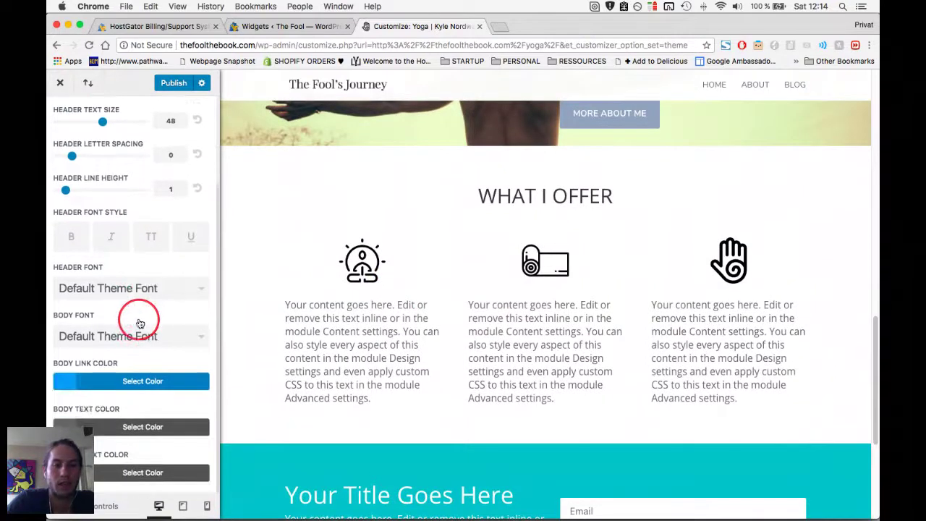
{"action": "left_click", "coordinate": [114, 290]}
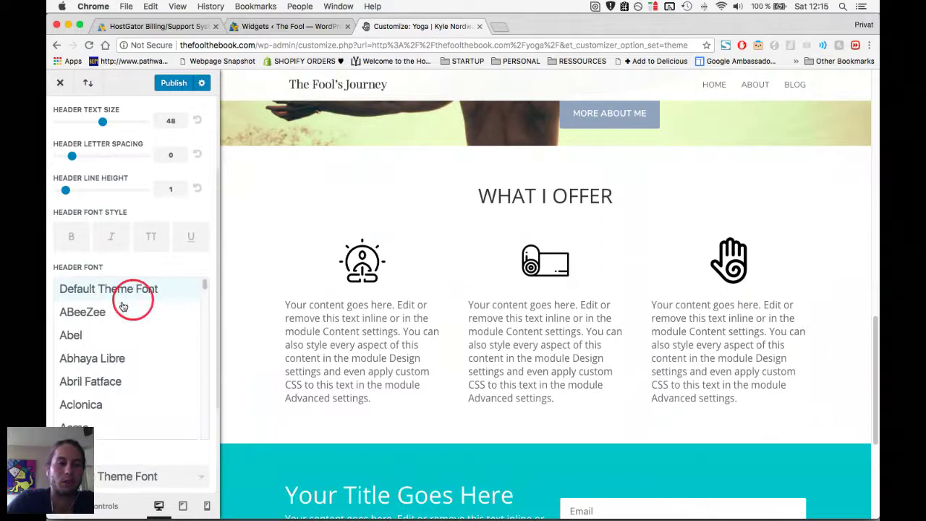
{"action": "key", "text": "super+Tab"}
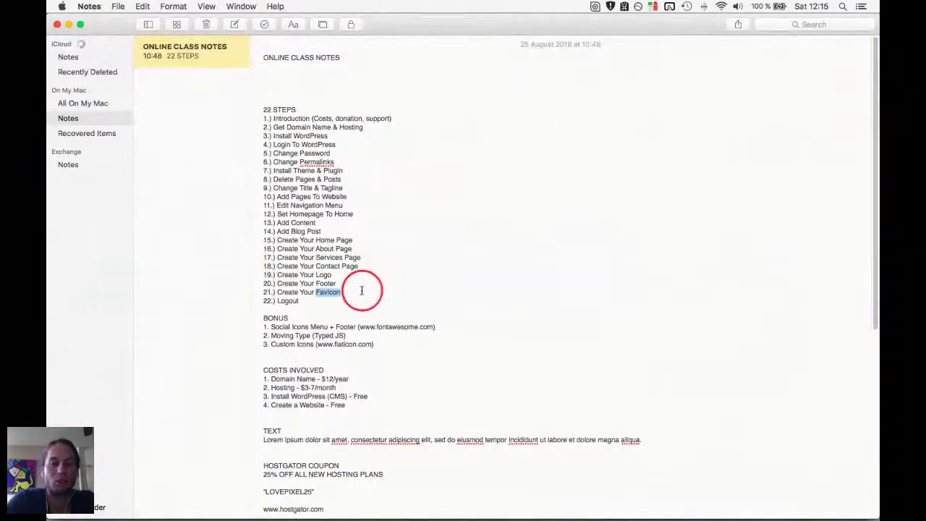
{"action": "left_click", "coordinate": [352, 295]}
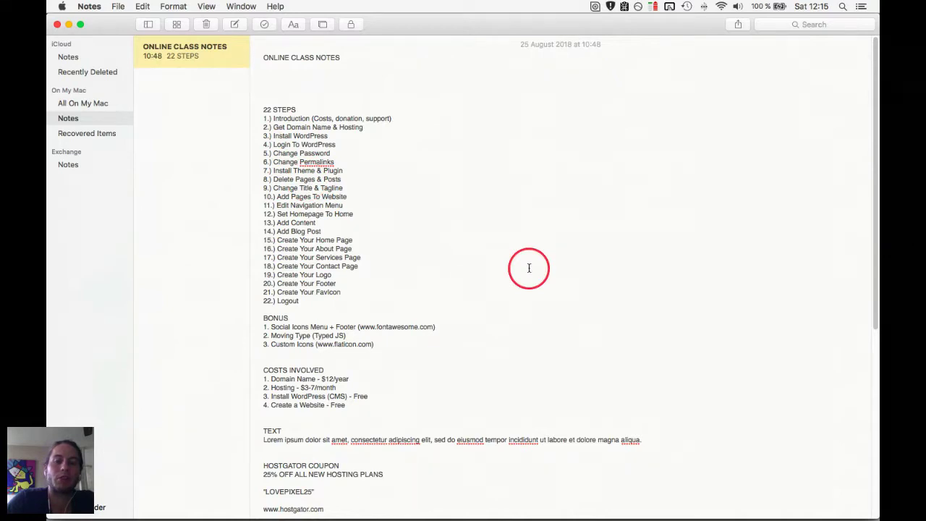
Read the Crowdcast live chat, then return to the Yoga page's Customizer and close it.
{"action": "key", "text": "super+Tab"}
{"action": "scroll", "coordinate": [362, 253], "scroll_direction": "up", "scroll_amount": 5}
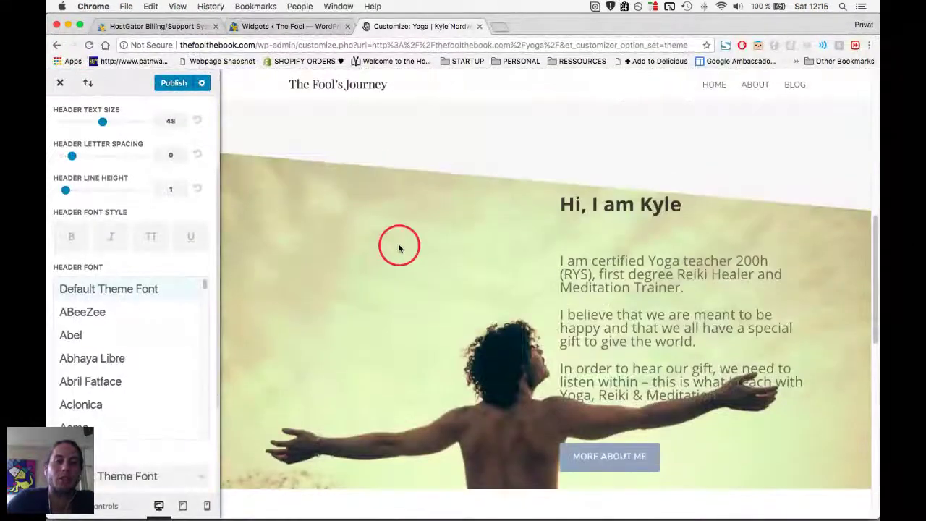
{"action": "scroll", "coordinate": [399, 248], "scroll_direction": "up", "scroll_amount": 5}
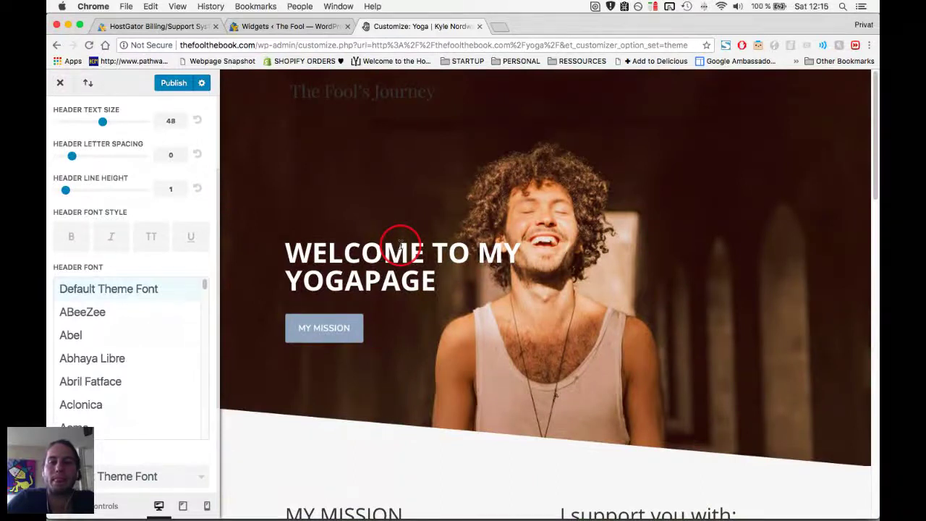
{"action": "key", "text": "super+grave"}
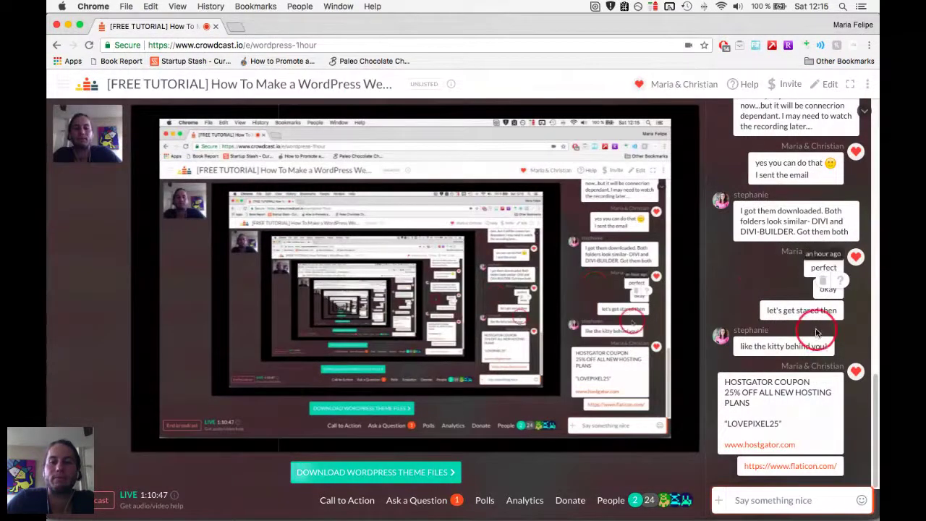
{"action": "scroll", "coordinate": [817, 331], "scroll_direction": "up", "scroll_amount": 5}
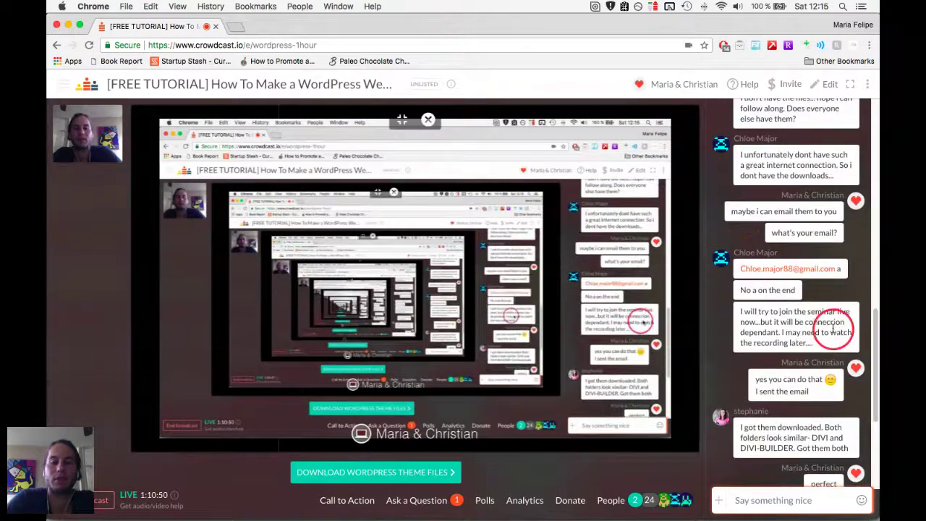
{"action": "key", "text": "super+grave"}
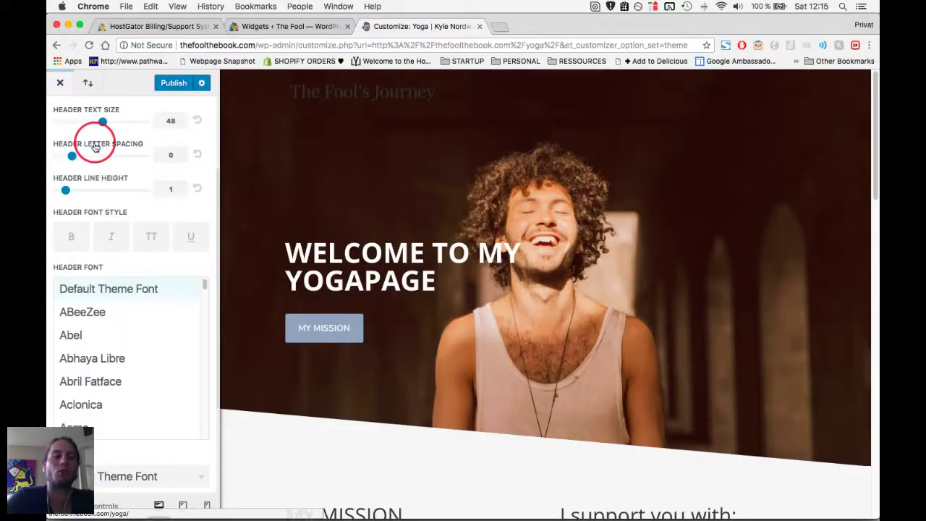
{"action": "scroll", "coordinate": [95, 148], "scroll_direction": "up", "scroll_amount": 3}
{"action": "left_click", "coordinate": [60, 83]}
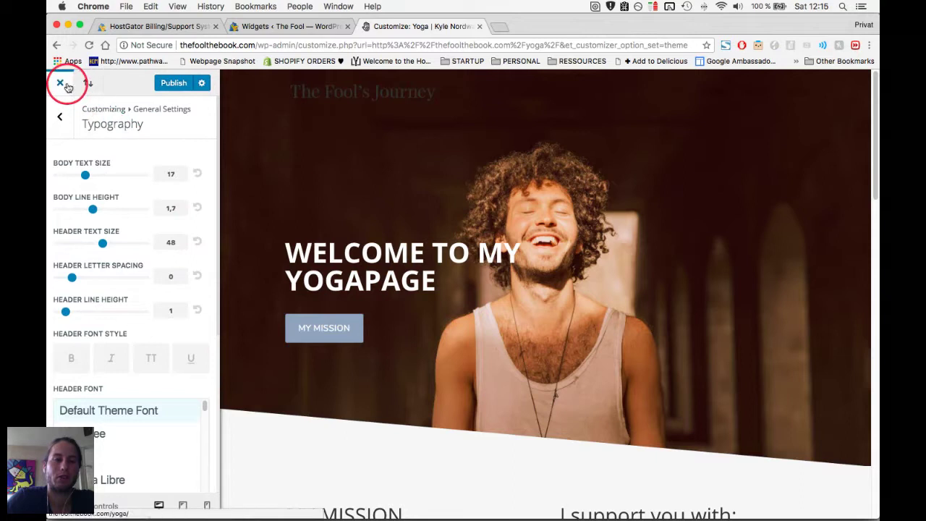
Leave the Customizer, confirming the exit, and go to Appearance > Menus.
{"action": "left_click", "coordinate": [479, 27]}
{"action": "left_click", "coordinate": [547, 189]}
{"action": "scroll", "coordinate": [492, 261], "scroll_direction": "up", "scroll_amount": 3}
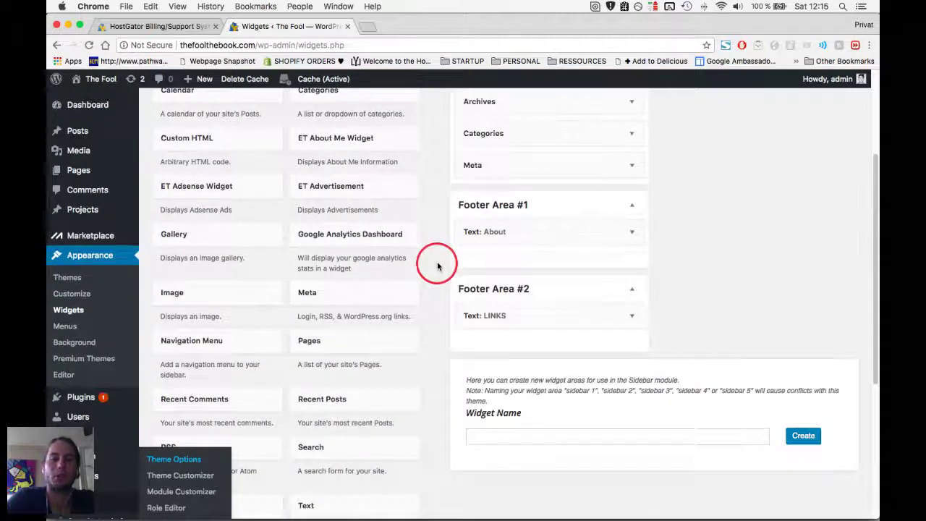
{"action": "scroll", "coordinate": [437, 266], "scroll_direction": "up", "scroll_amount": 5}
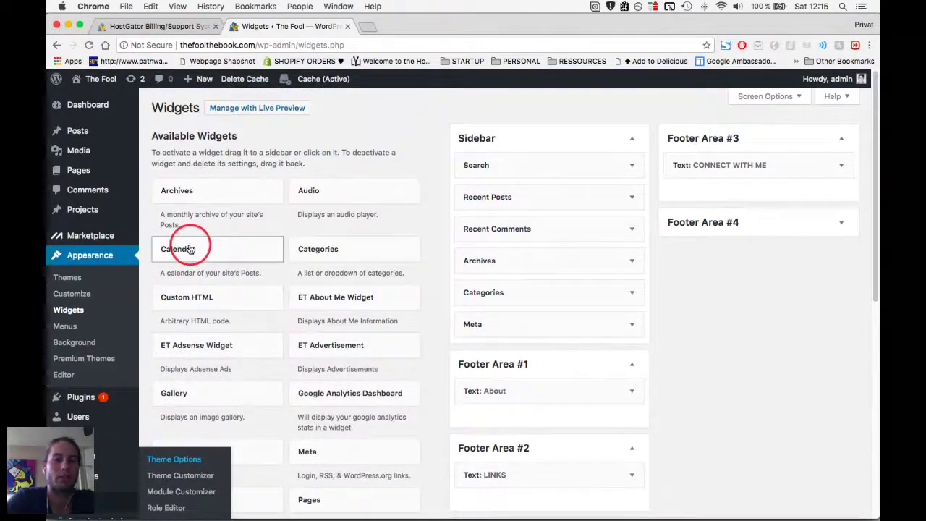
{"action": "left_click", "coordinate": [65, 326]}
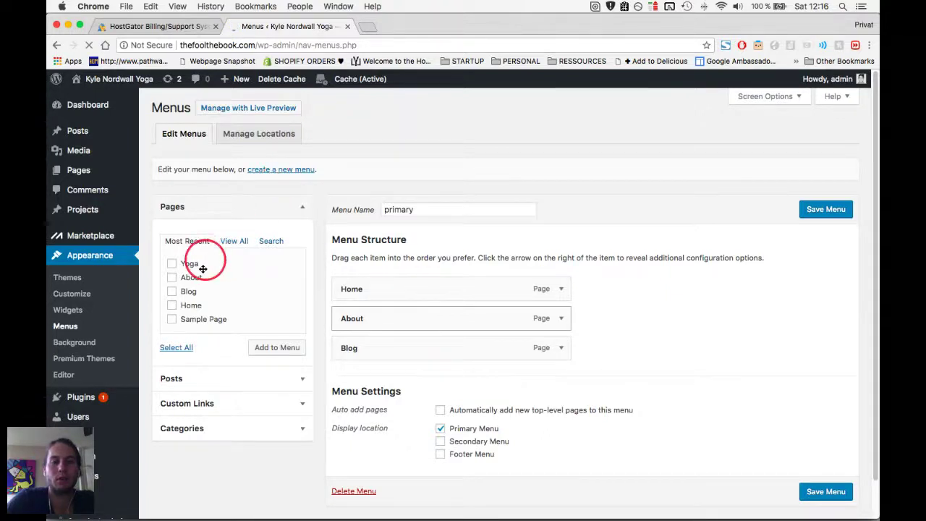
Create a new menu named 'livestream' and set it as the Primary Menu.
{"action": "left_click", "coordinate": [253, 172]}
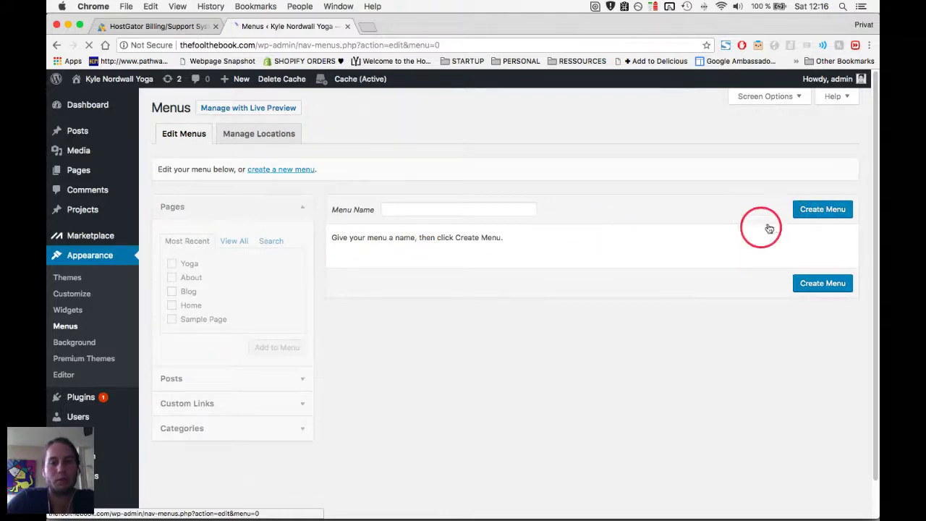
{"action": "left_click", "coordinate": [835, 210]}
{"action": "left_click", "coordinate": [465, 214]}
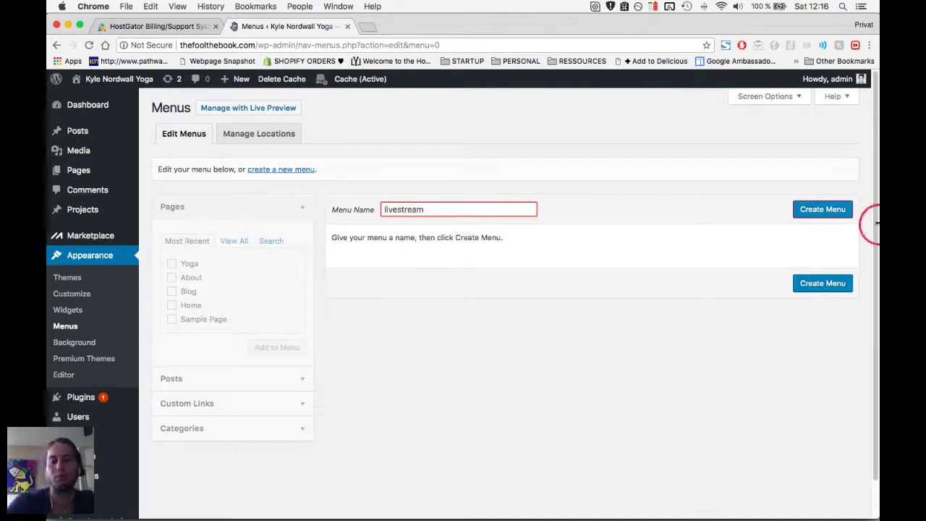
{"action": "left_click", "coordinate": [816, 213]}
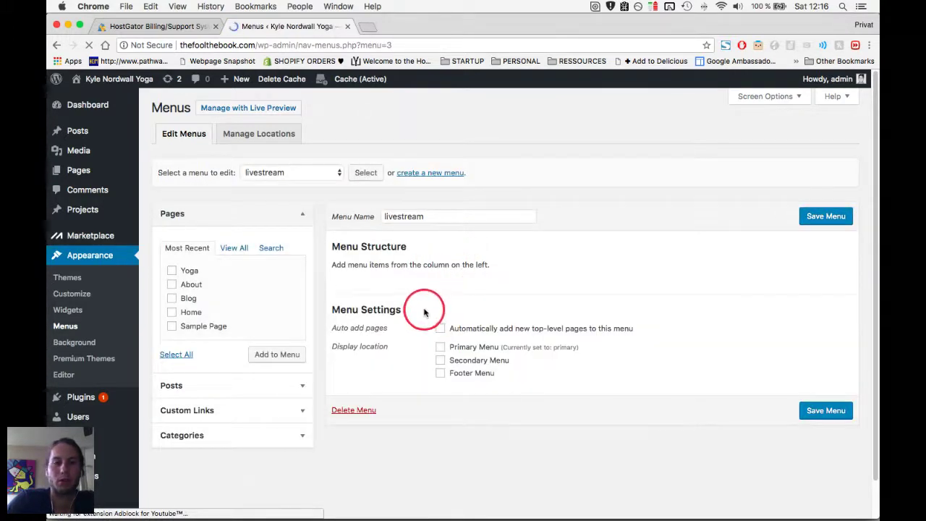
{"action": "left_click", "coordinate": [441, 348]}
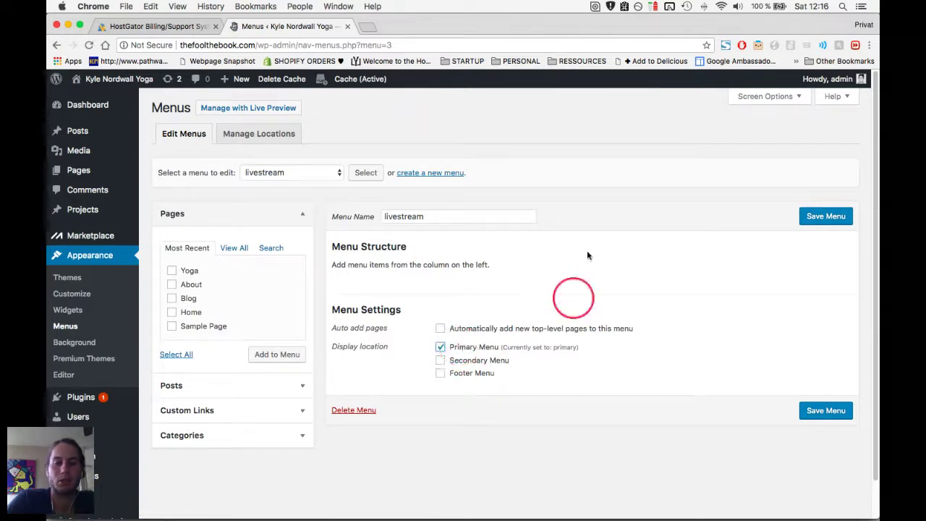
Add the Yoga, Home and About pages, order them Home, About, Yoga, and save.
{"action": "left_click", "coordinate": [172, 271]}
{"action": "left_click", "coordinate": [171, 311]}
{"action": "left_click", "coordinate": [173, 285]}
{"action": "left_click", "coordinate": [281, 357]}
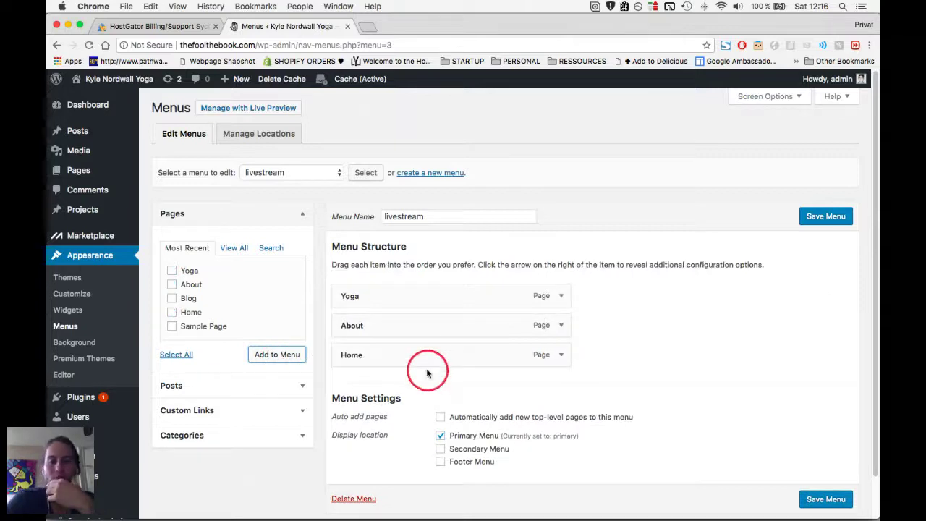
{"action": "left_click_drag", "start_coordinate": [442, 353], "coordinate": [441, 288]}
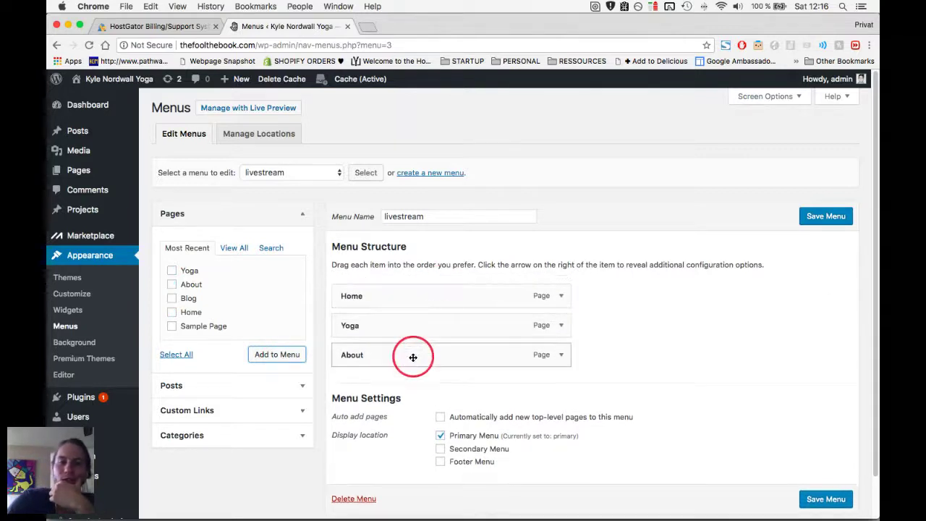
{"action": "left_click_drag", "start_coordinate": [410, 358], "coordinate": [411, 326]}
{"action": "scroll", "coordinate": [410, 326], "scroll_direction": "down", "scroll_amount": 1}
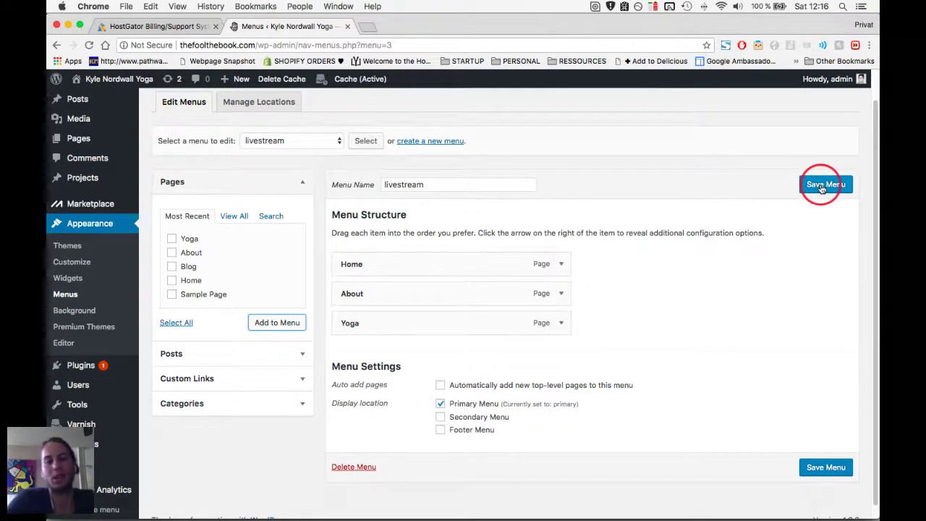
{"action": "left_click", "coordinate": [822, 187]}
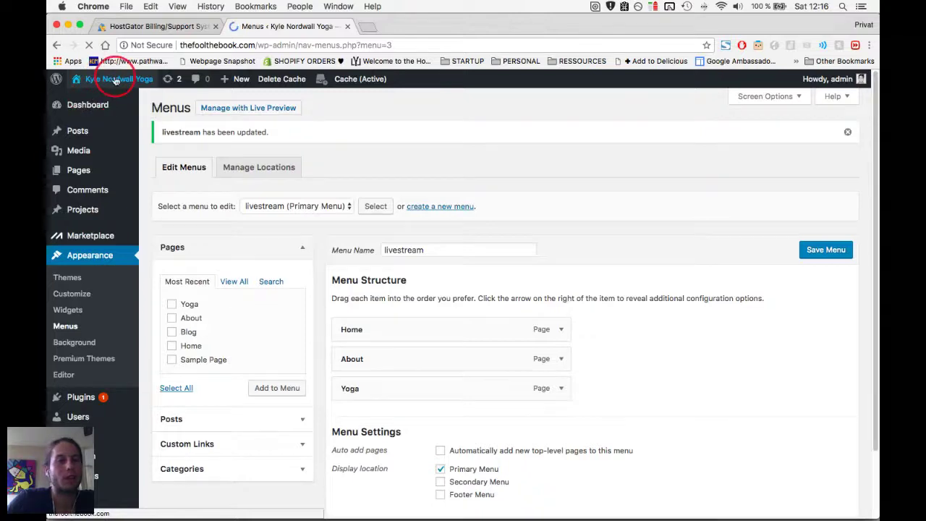
Load the live site thefoolthebook.com in a new browser tab.
{"action": "key", "text": "super+t"}
{"action": "type", "text": "ky"}
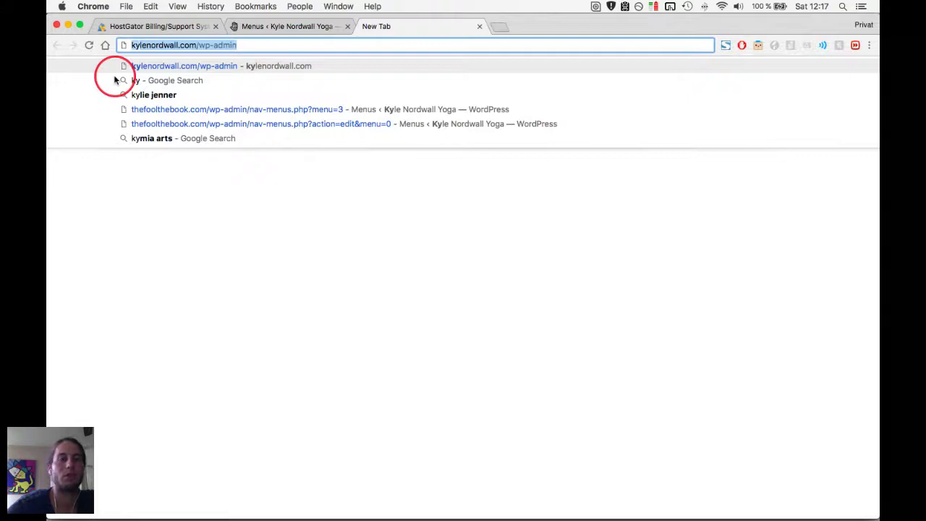
{"action": "type", "text": "thefo"}
{"action": "key", "text": "Return"}
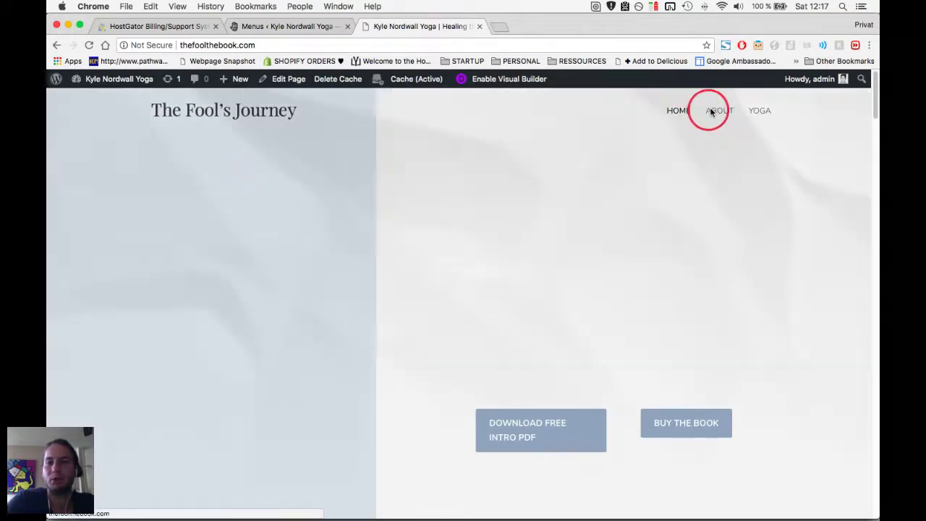
Open the Yoga page from the site's header menu, then return to the Menus admin tab.
{"action": "left_click", "coordinate": [757, 112]}
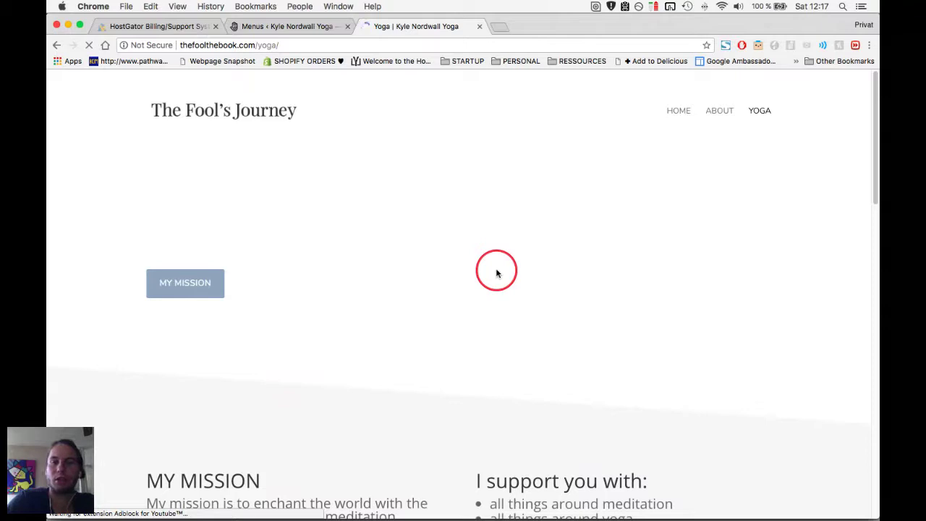
{"action": "scroll", "coordinate": [496, 273], "scroll_direction": "down", "scroll_amount": 3}
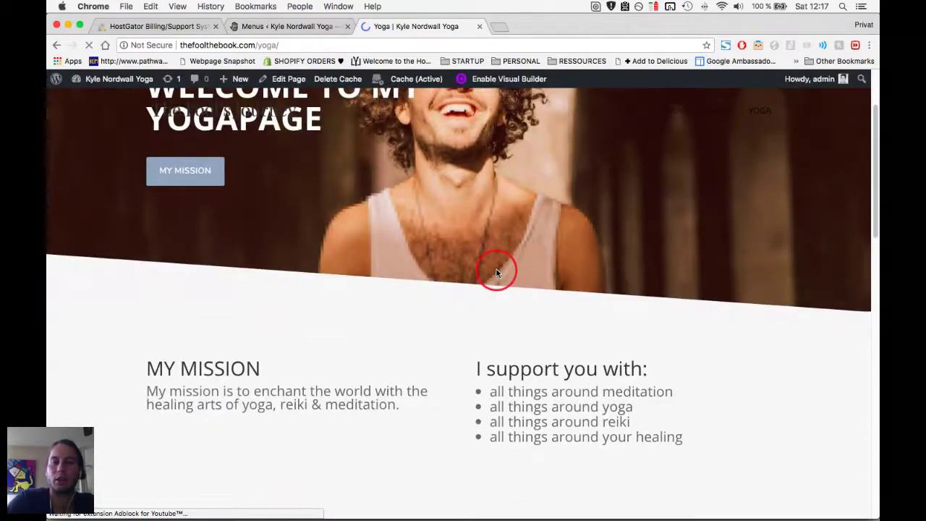
{"action": "scroll", "coordinate": [497, 269], "scroll_direction": "down", "scroll_amount": 4}
{"action": "scroll", "coordinate": [496, 269], "scroll_direction": "up", "scroll_amount": 6}
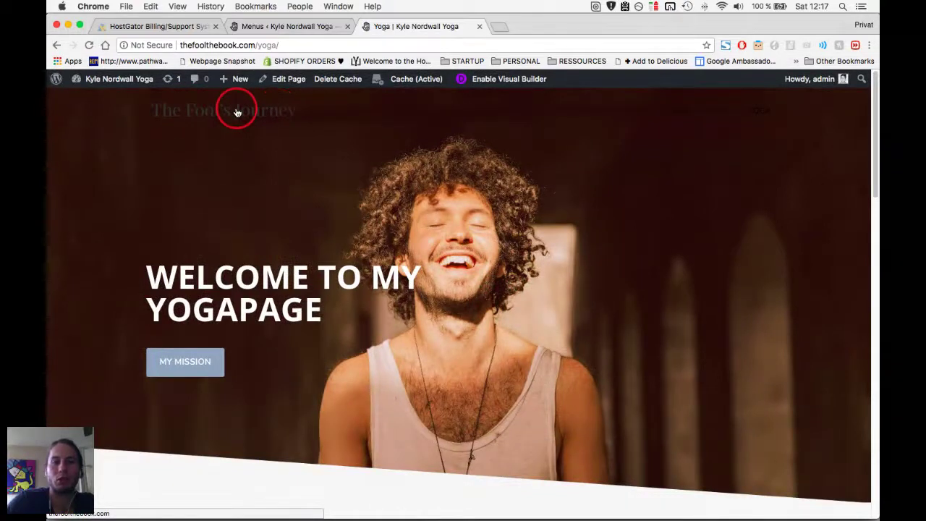
{"action": "key", "text": "ctrl+shift+Tab"}
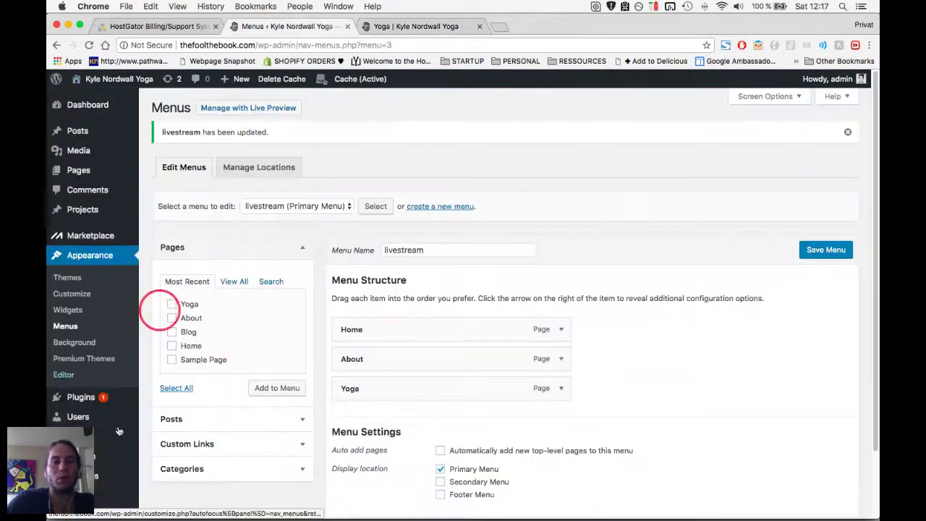
Open Divi > Theme Options in a new tab and switch to it.
{"action": "scroll", "coordinate": [116, 472], "scroll_direction": "down", "scroll_amount": 1}
{"action": "mouse_move", "coordinate": [123, 443]}
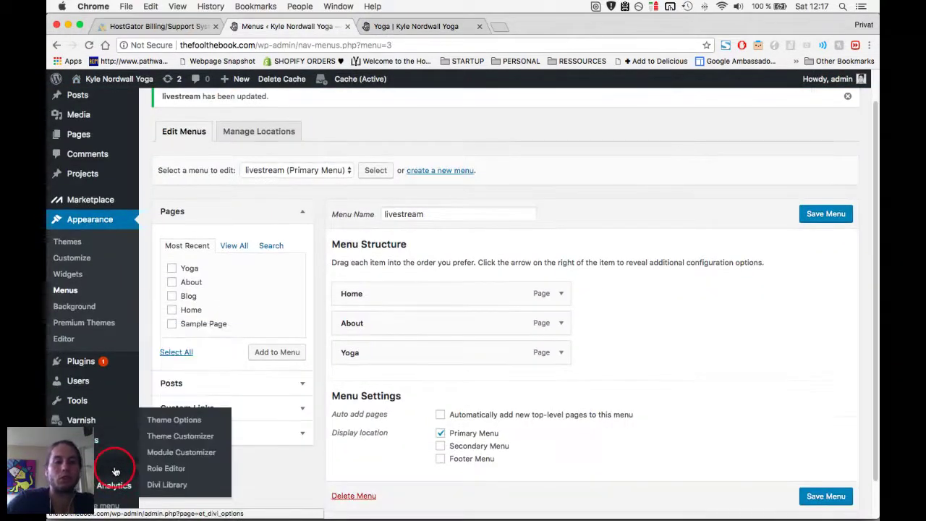
{"action": "left_click", "coordinate": [173, 421], "text": "super"}
{"action": "key", "text": "ctrl+Tab"}
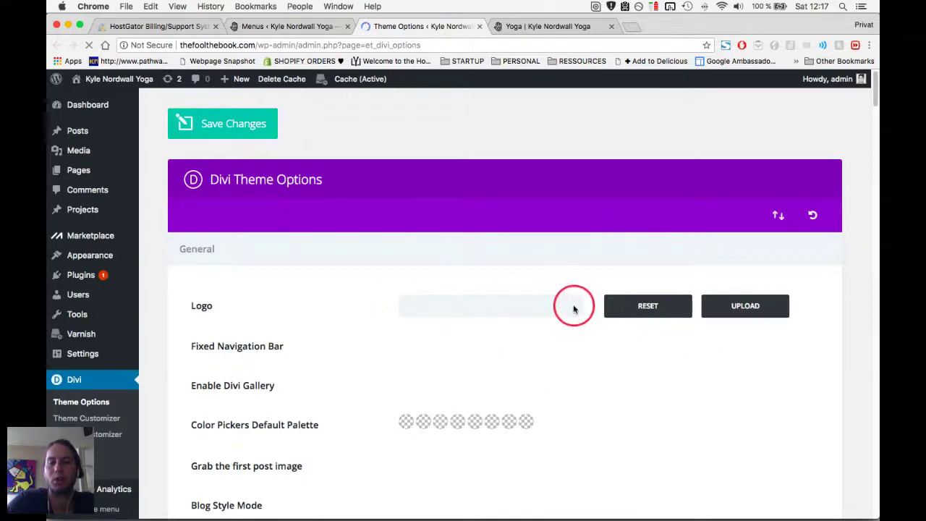
Glance through the class notes, then switch to the Crowdcast broadcast window.
{"action": "key", "text": "super+Tab"}
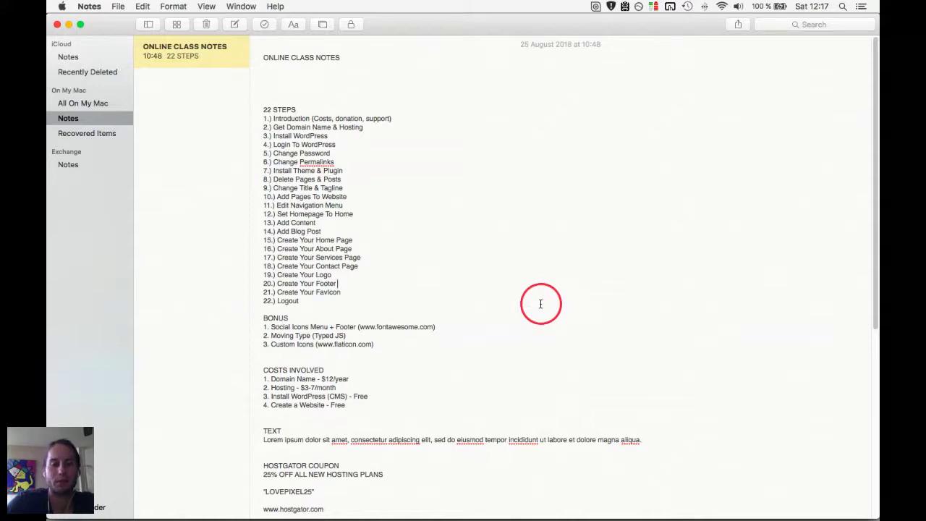
{"action": "scroll", "coordinate": [540, 304], "scroll_direction": "down", "scroll_amount": 5}
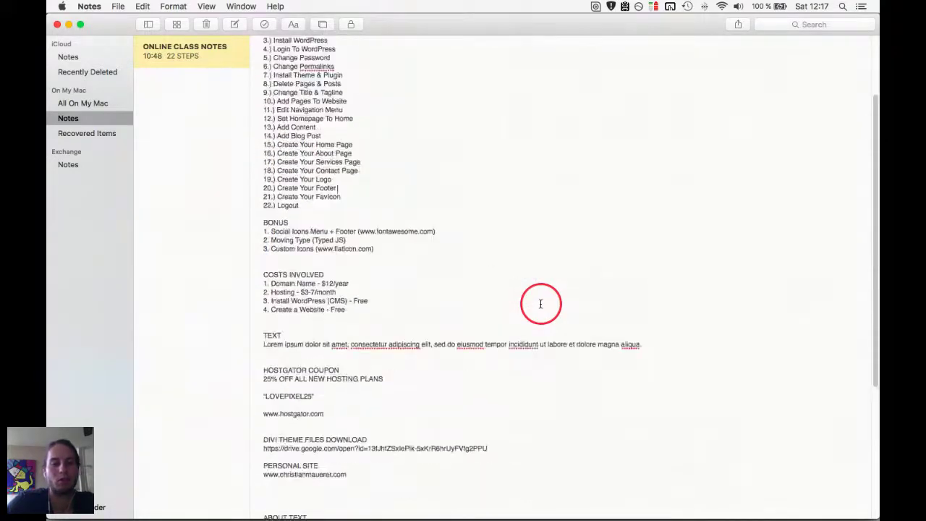
{"action": "scroll", "coordinate": [541, 303], "scroll_direction": "up", "scroll_amount": 5}
{"action": "key", "text": "super+Tab"}
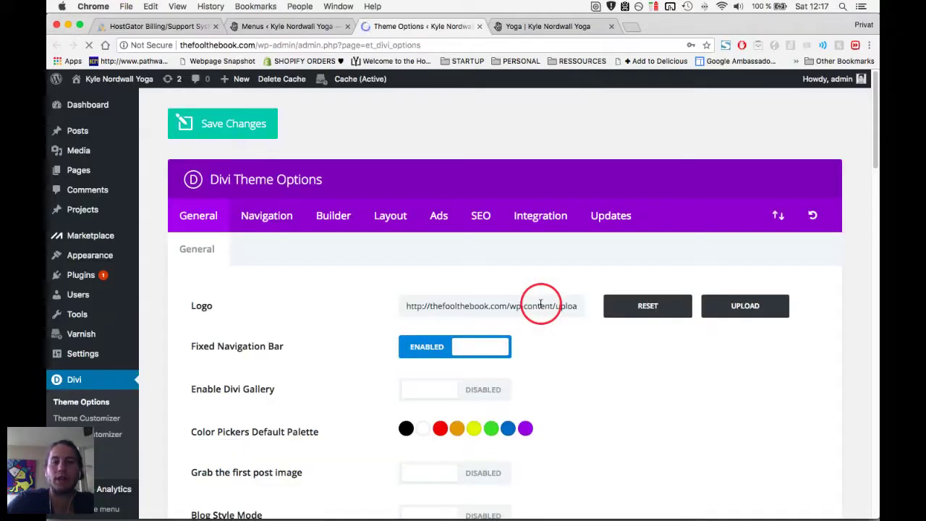
{"action": "key", "text": "super+grave"}
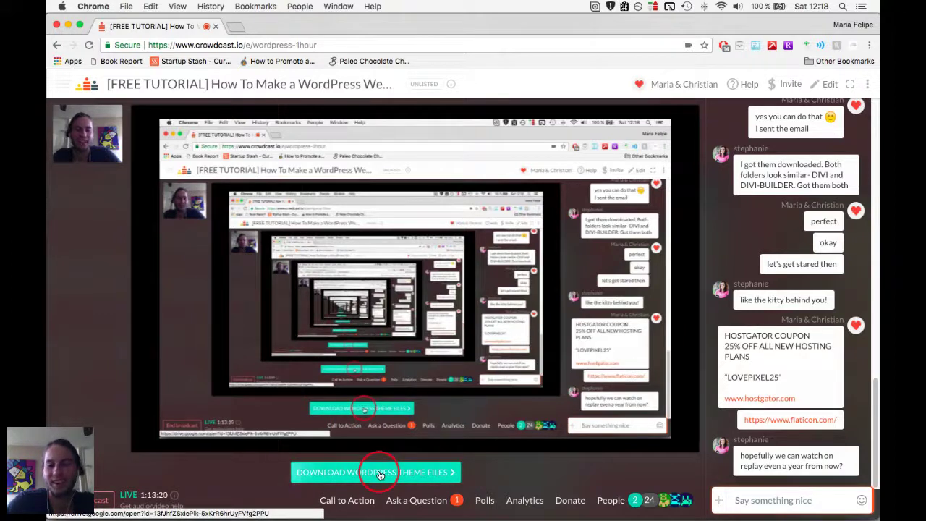
Focus the presenter's webcam tile so the broadcast shows the camera full-frame.
{"action": "mouse_move", "coordinate": [145, 148]}
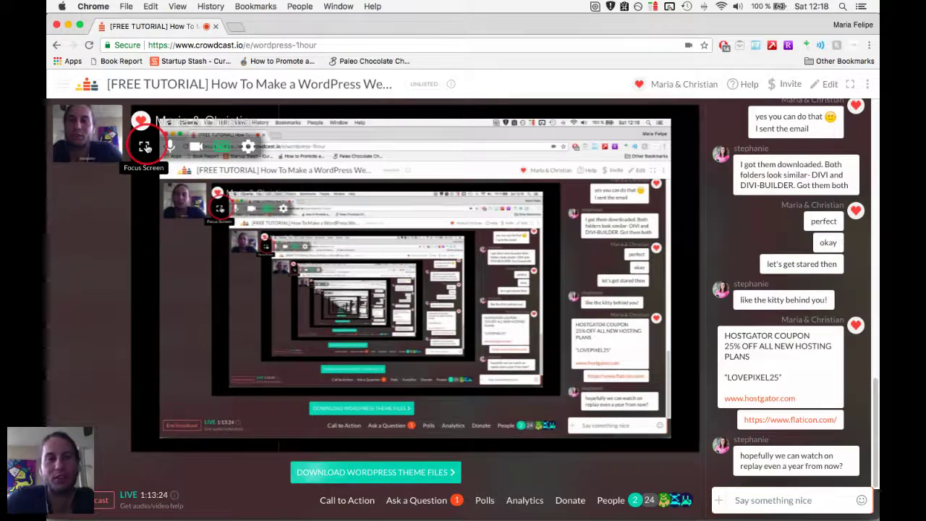
{"action": "left_click", "coordinate": [145, 147]}
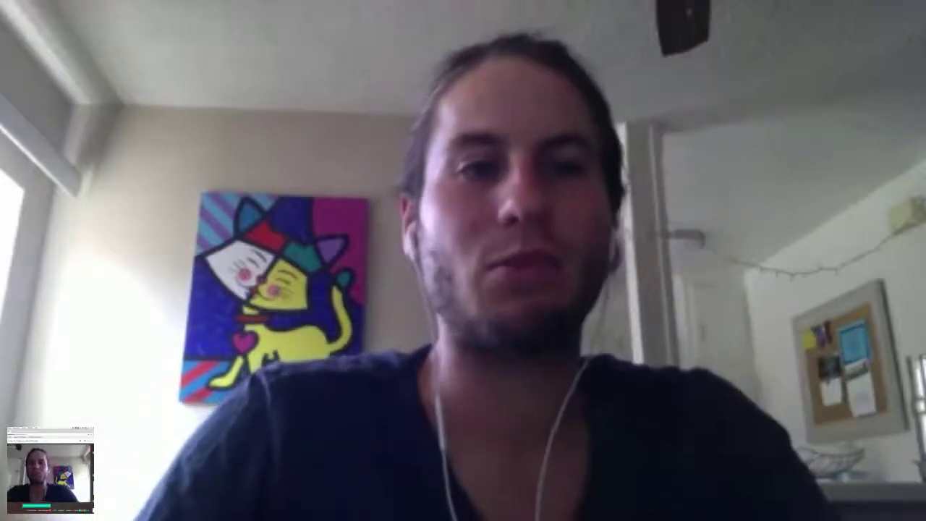